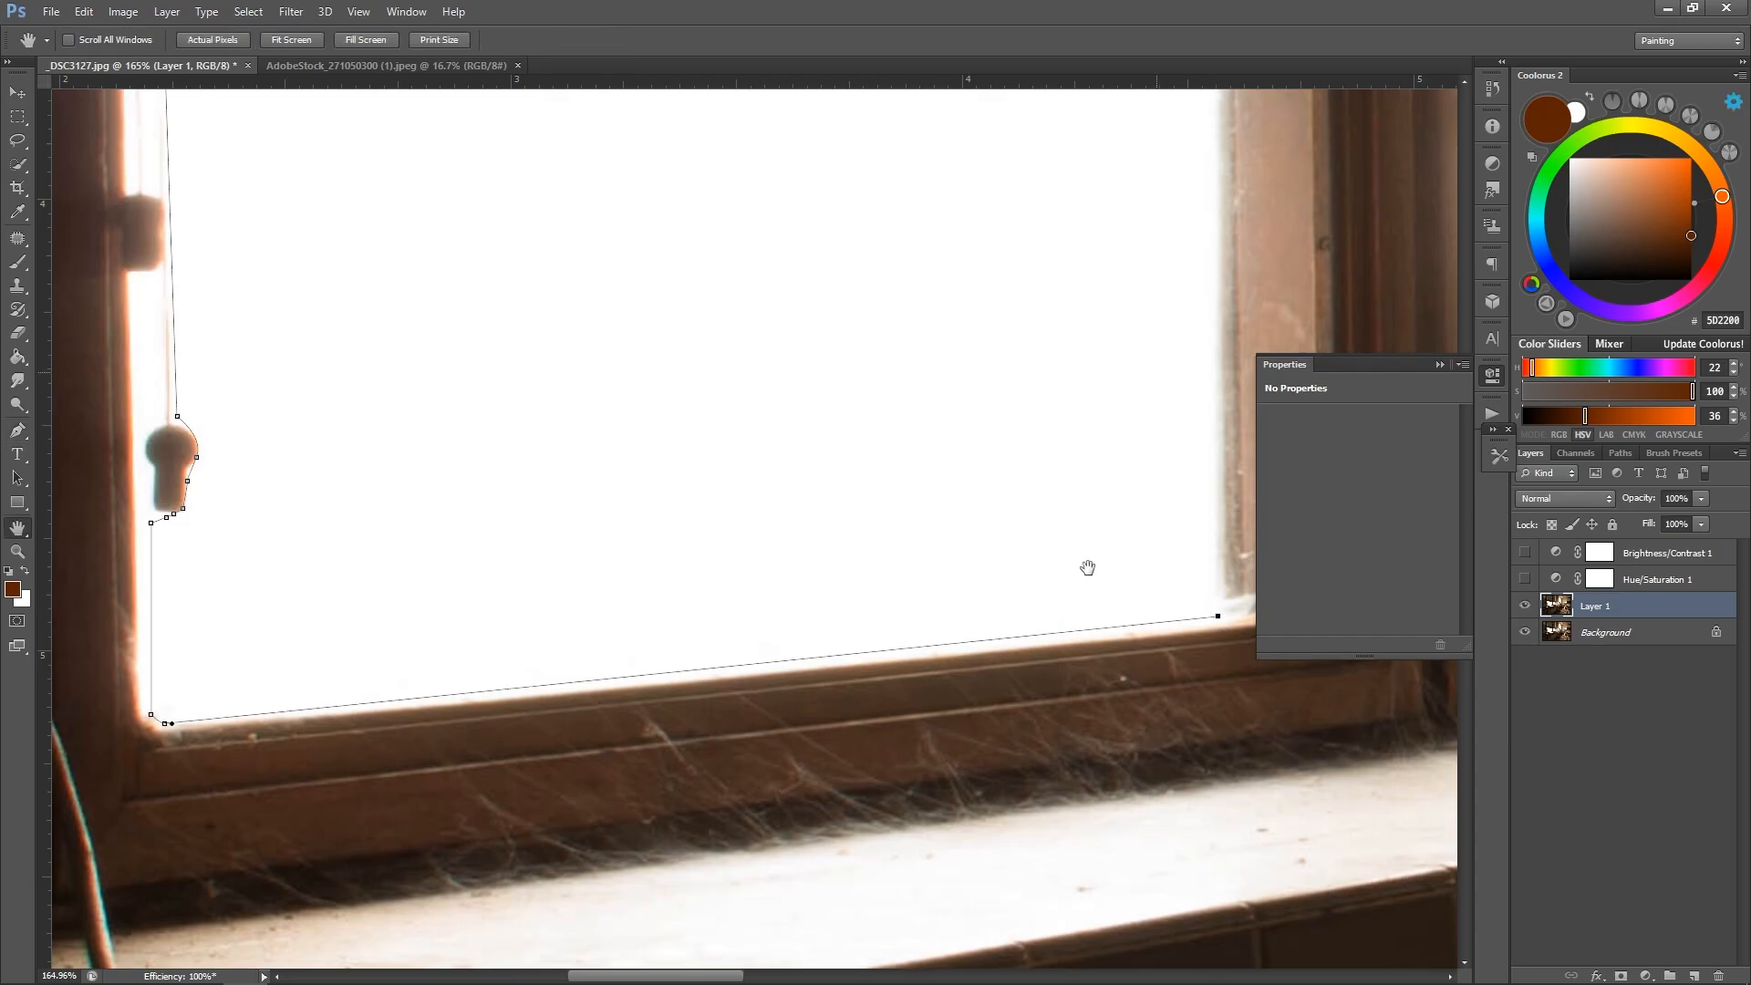
Finish the Pen path around the large window pane, delete that area from Layer 1, and hide the Background layer.
drag(1156, 325, 983, 759)
click(1022, 320)
scroll(1044, 403, down, 6)
scroll(1018, 425, down, 3)
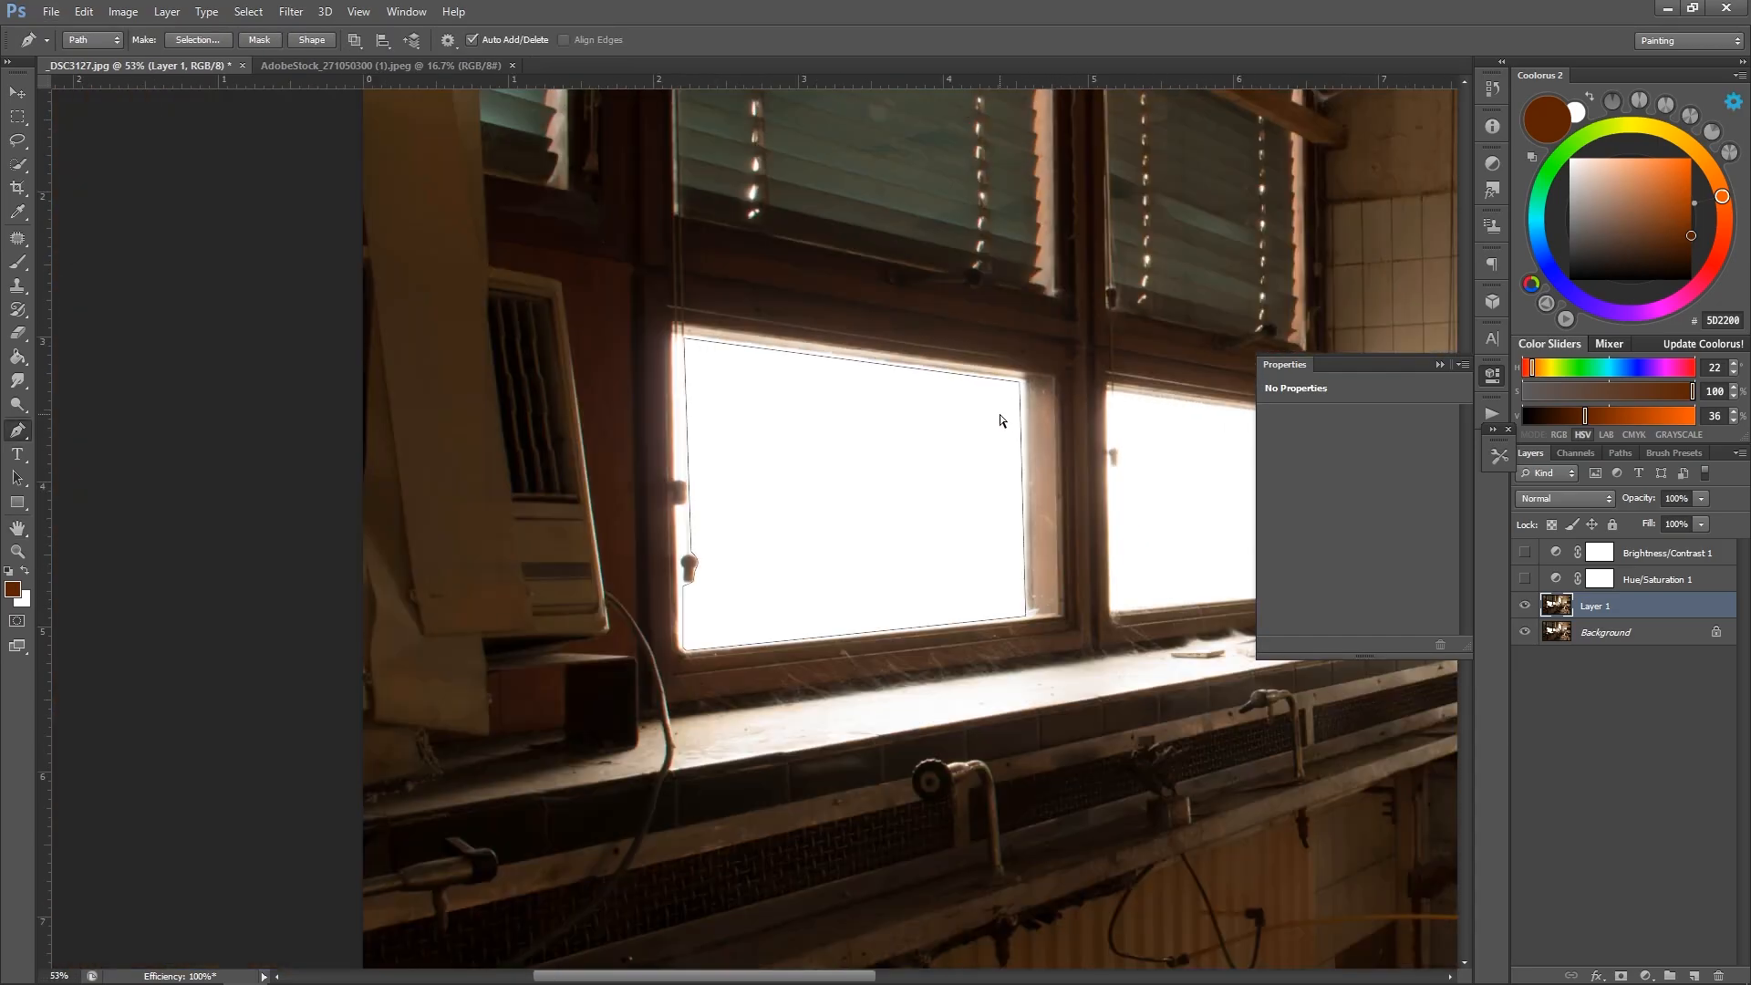
key(Escape)
click(1525, 632)
Outline the second window pane with a closed Pen path and delete the selected area from Layer 1.
scroll(501, 505, up, 4)
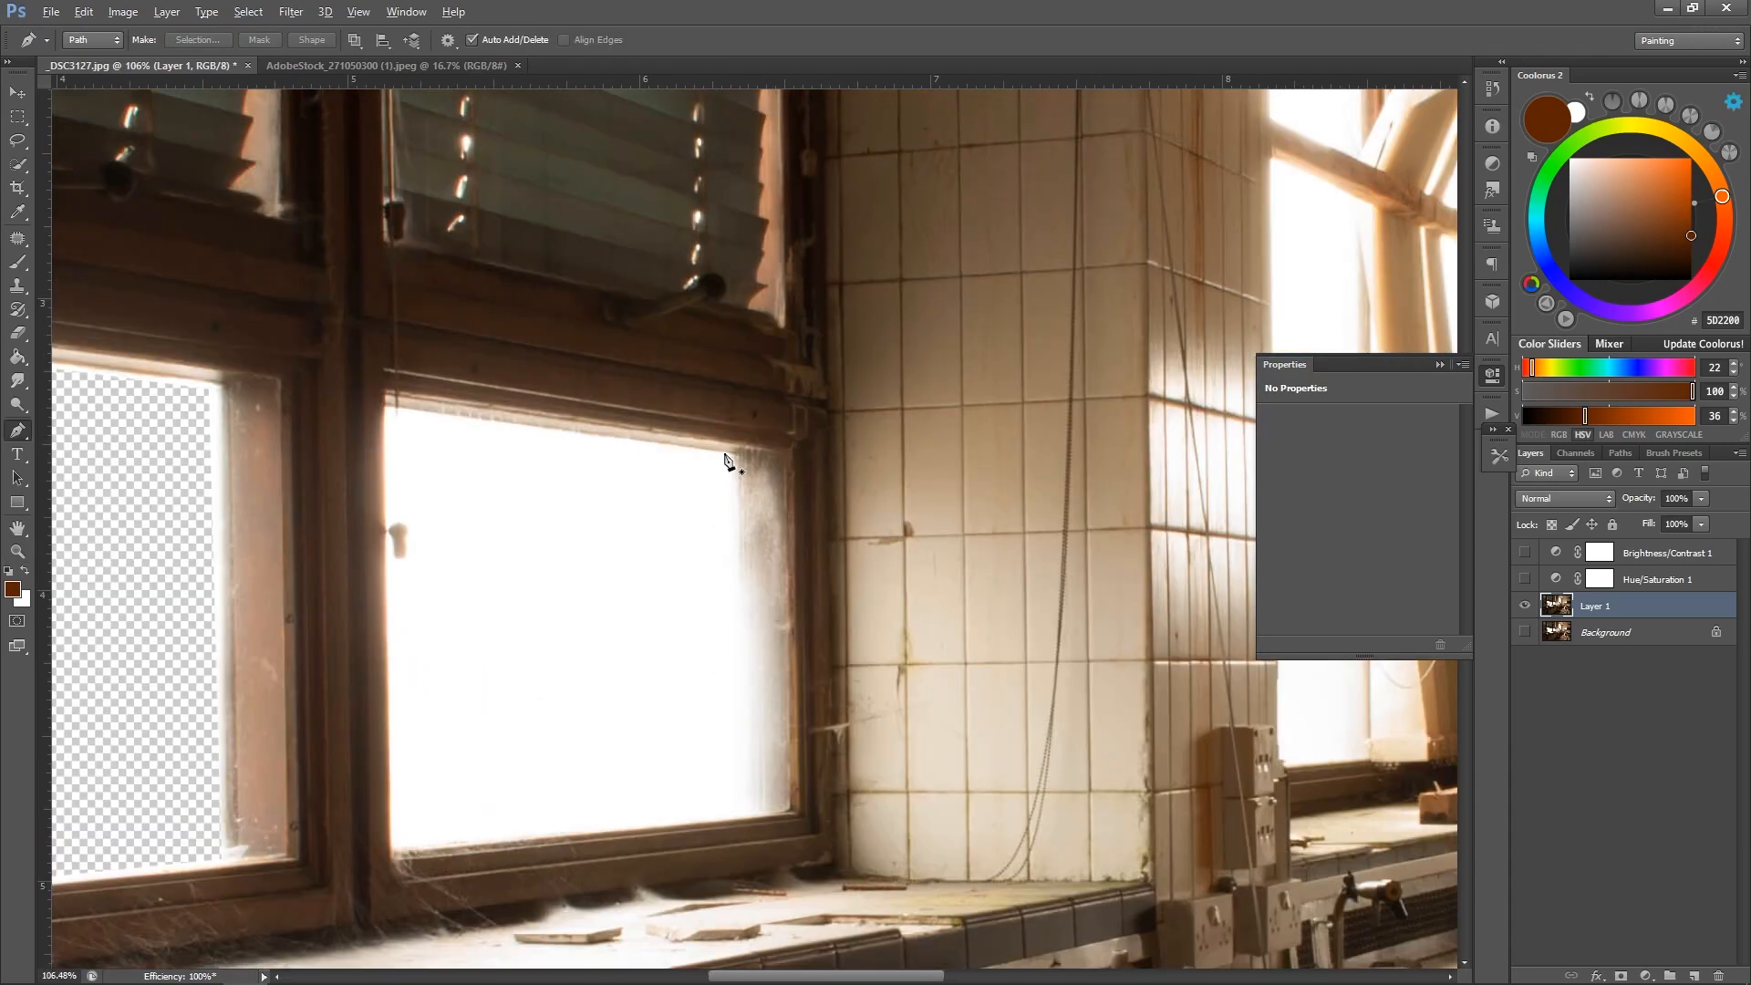
click(731, 453)
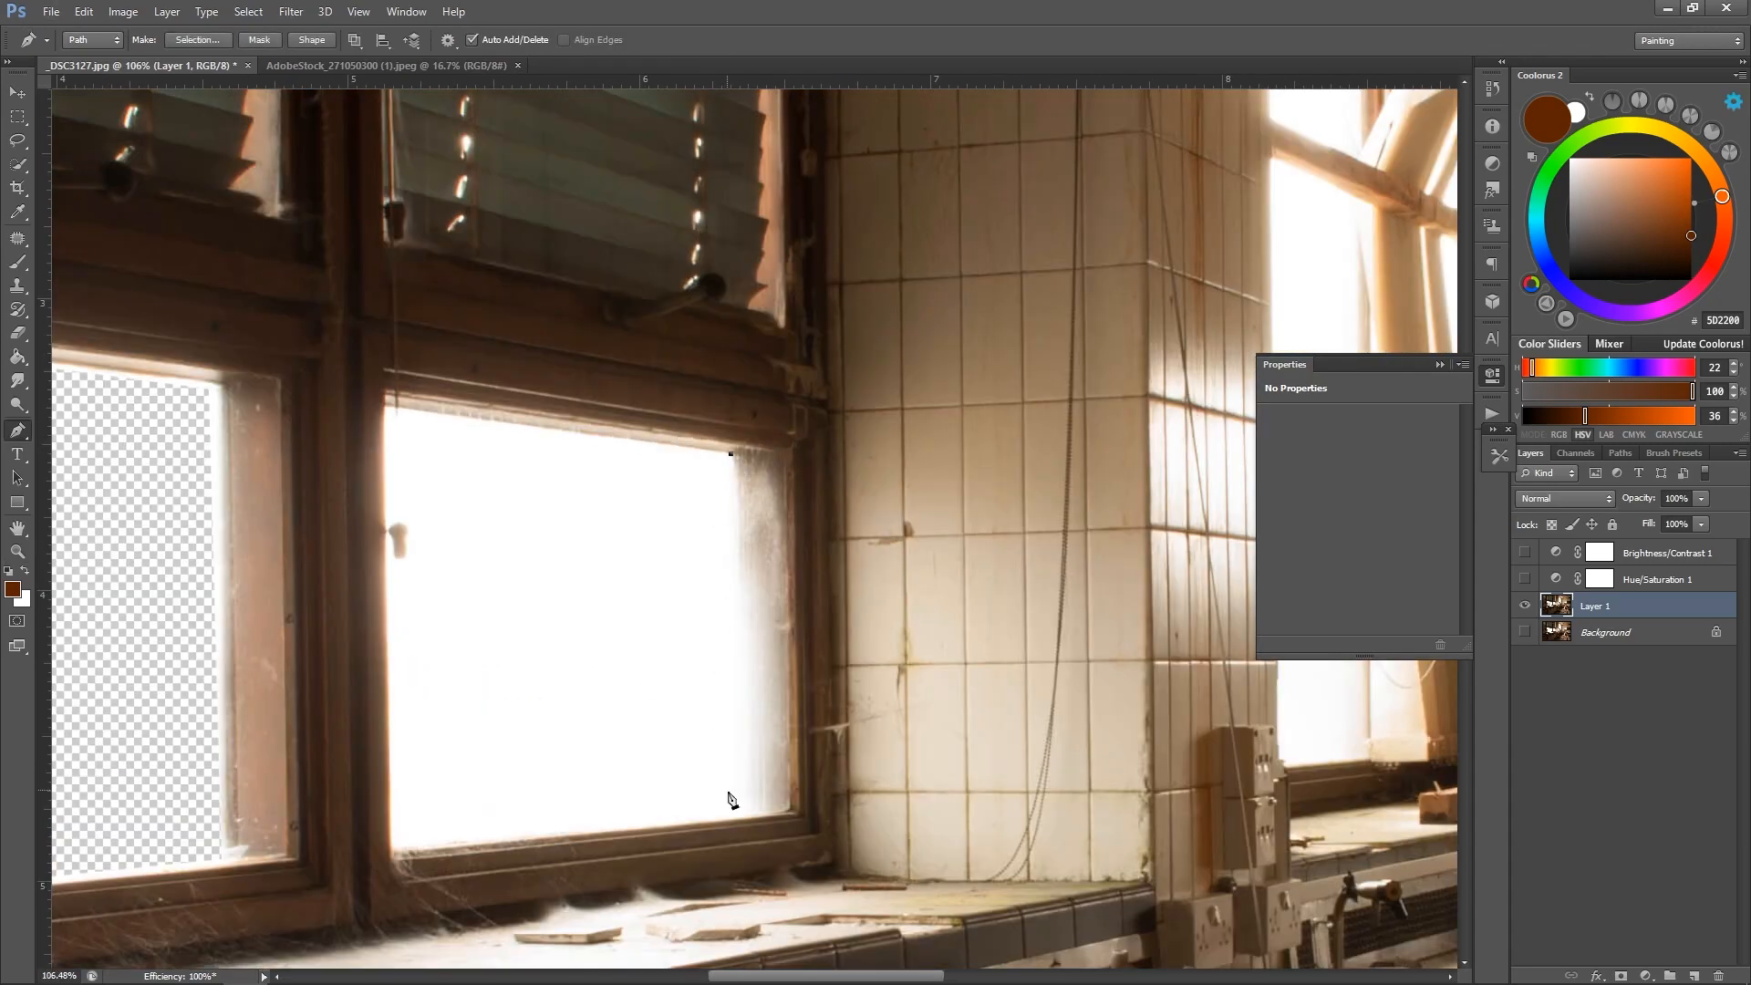
click(732, 810)
click(396, 842)
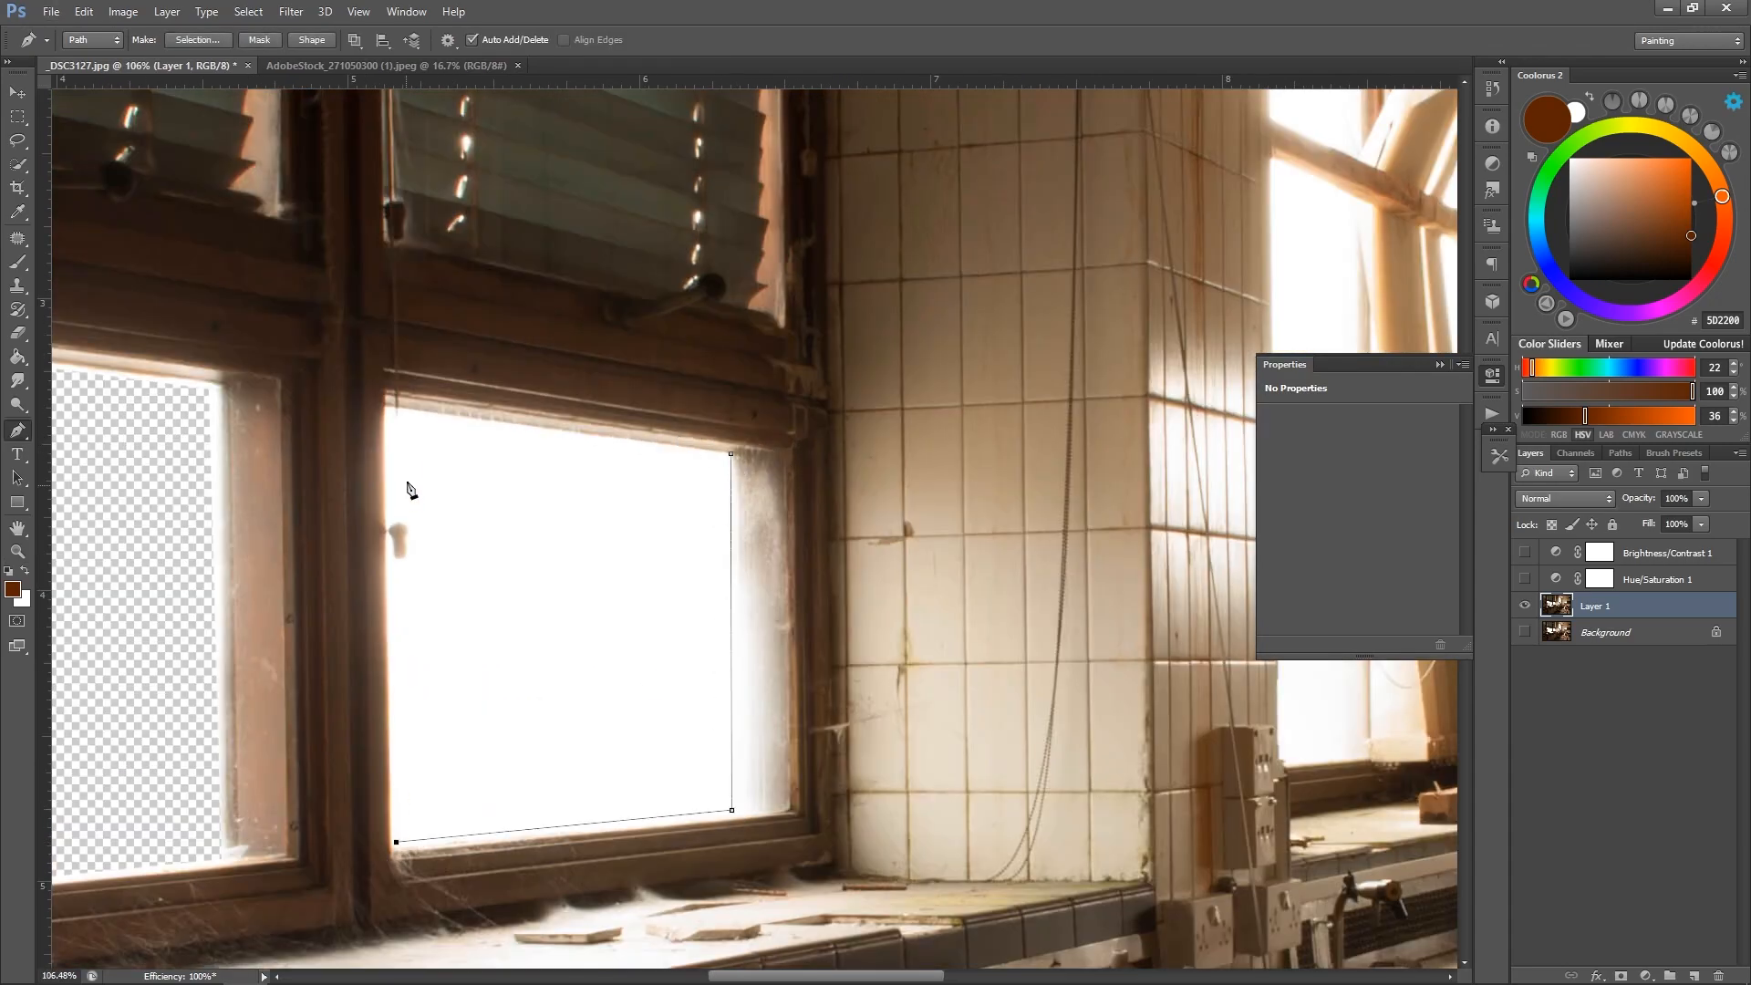
click(388, 409)
click(730, 453)
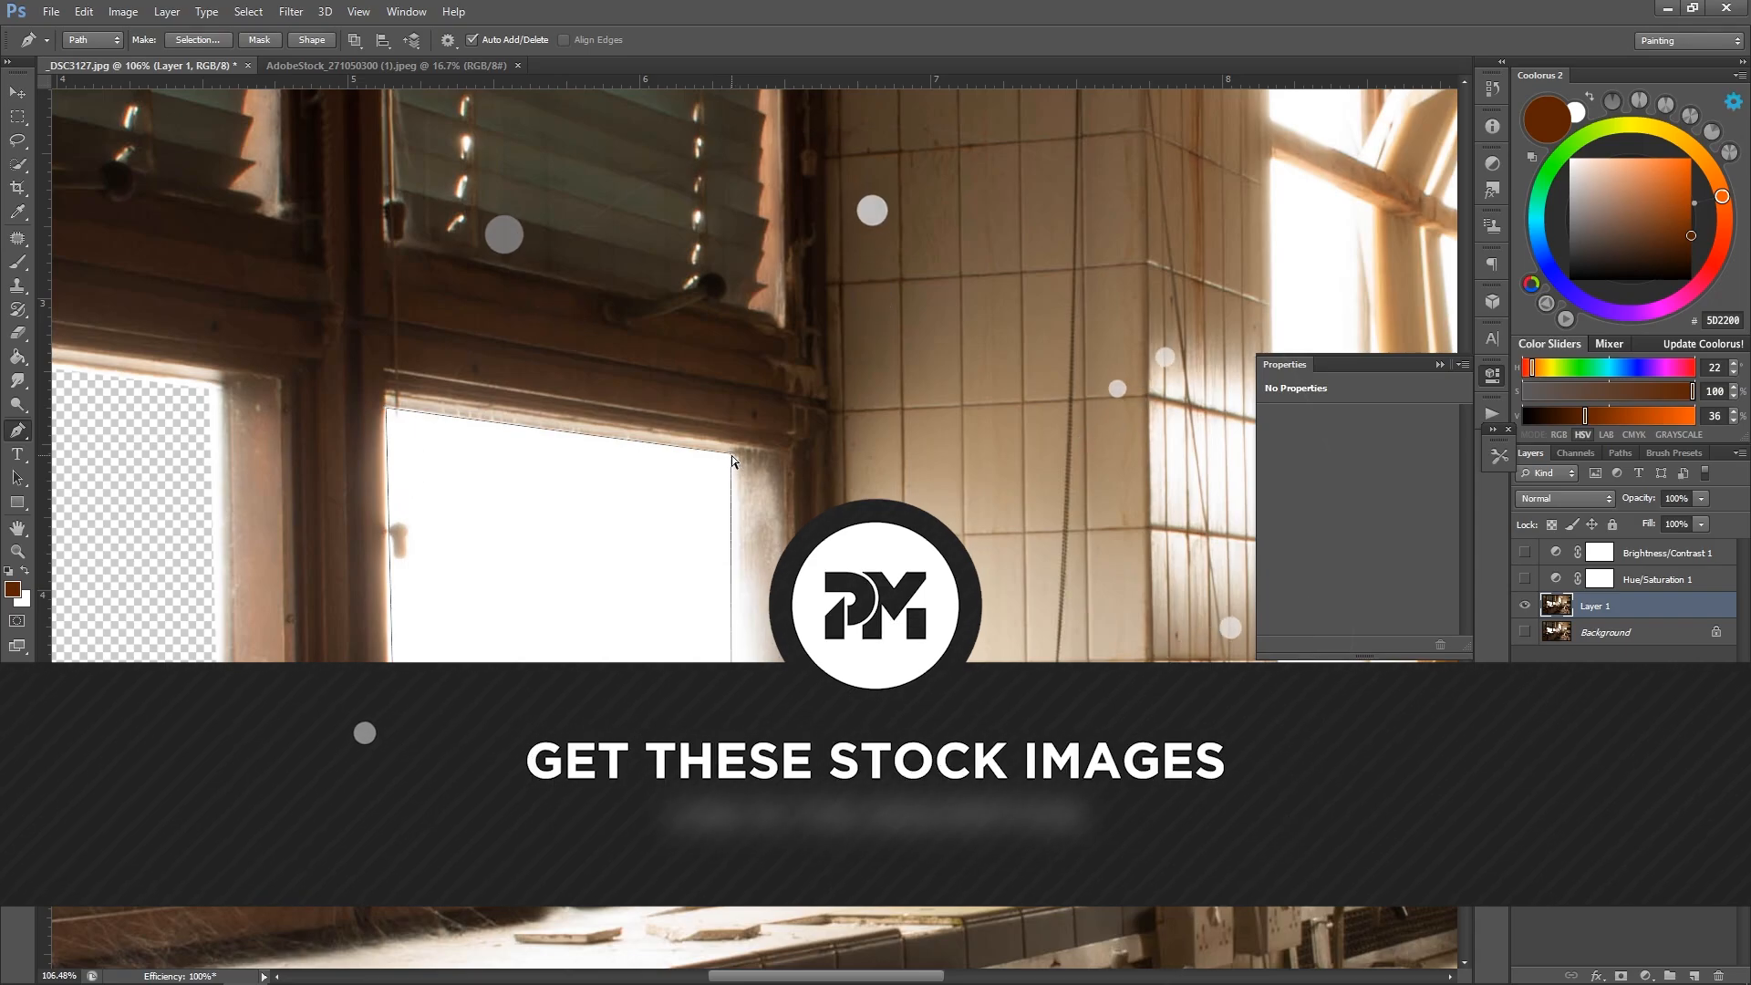
key(ctrl+Return)
key(Delete)
key(ctrl+d)
Trace the leftover bright strip along the large window pane's left edge with the Pen tool and delete it.
key(z)
drag(699, 456, 616, 470)
key(space)
drag(223, 299, 387, 336)
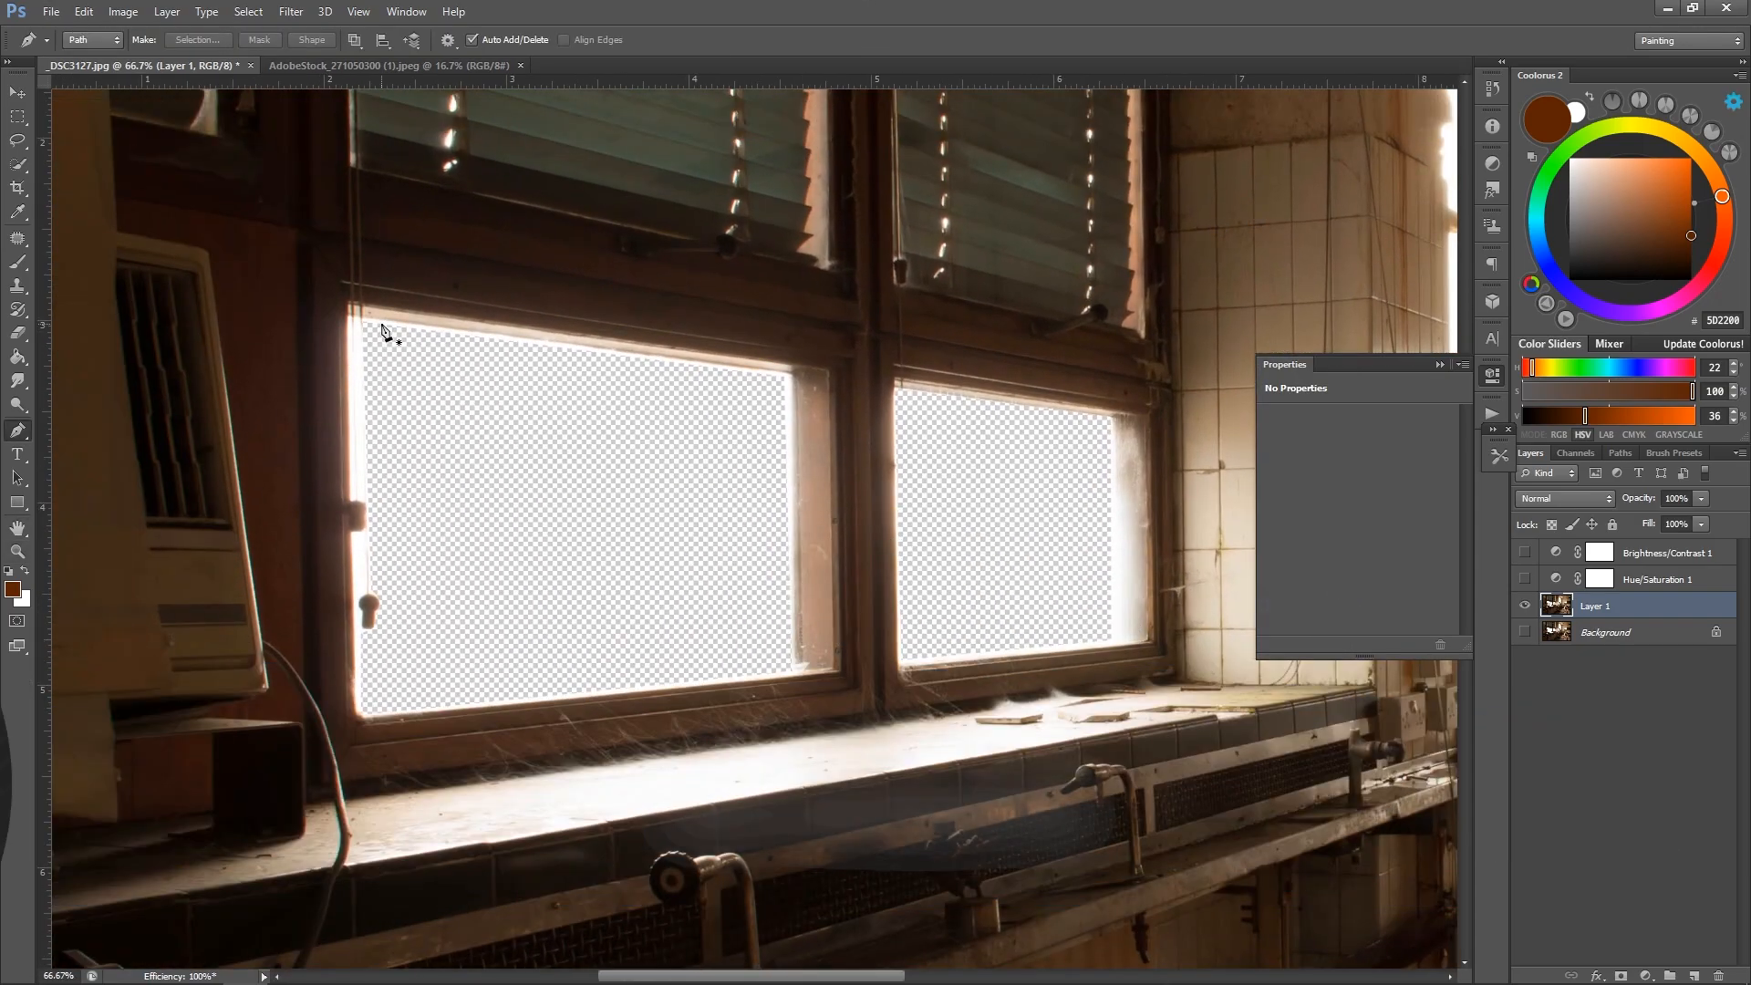
click(381, 324)
click(356, 716)
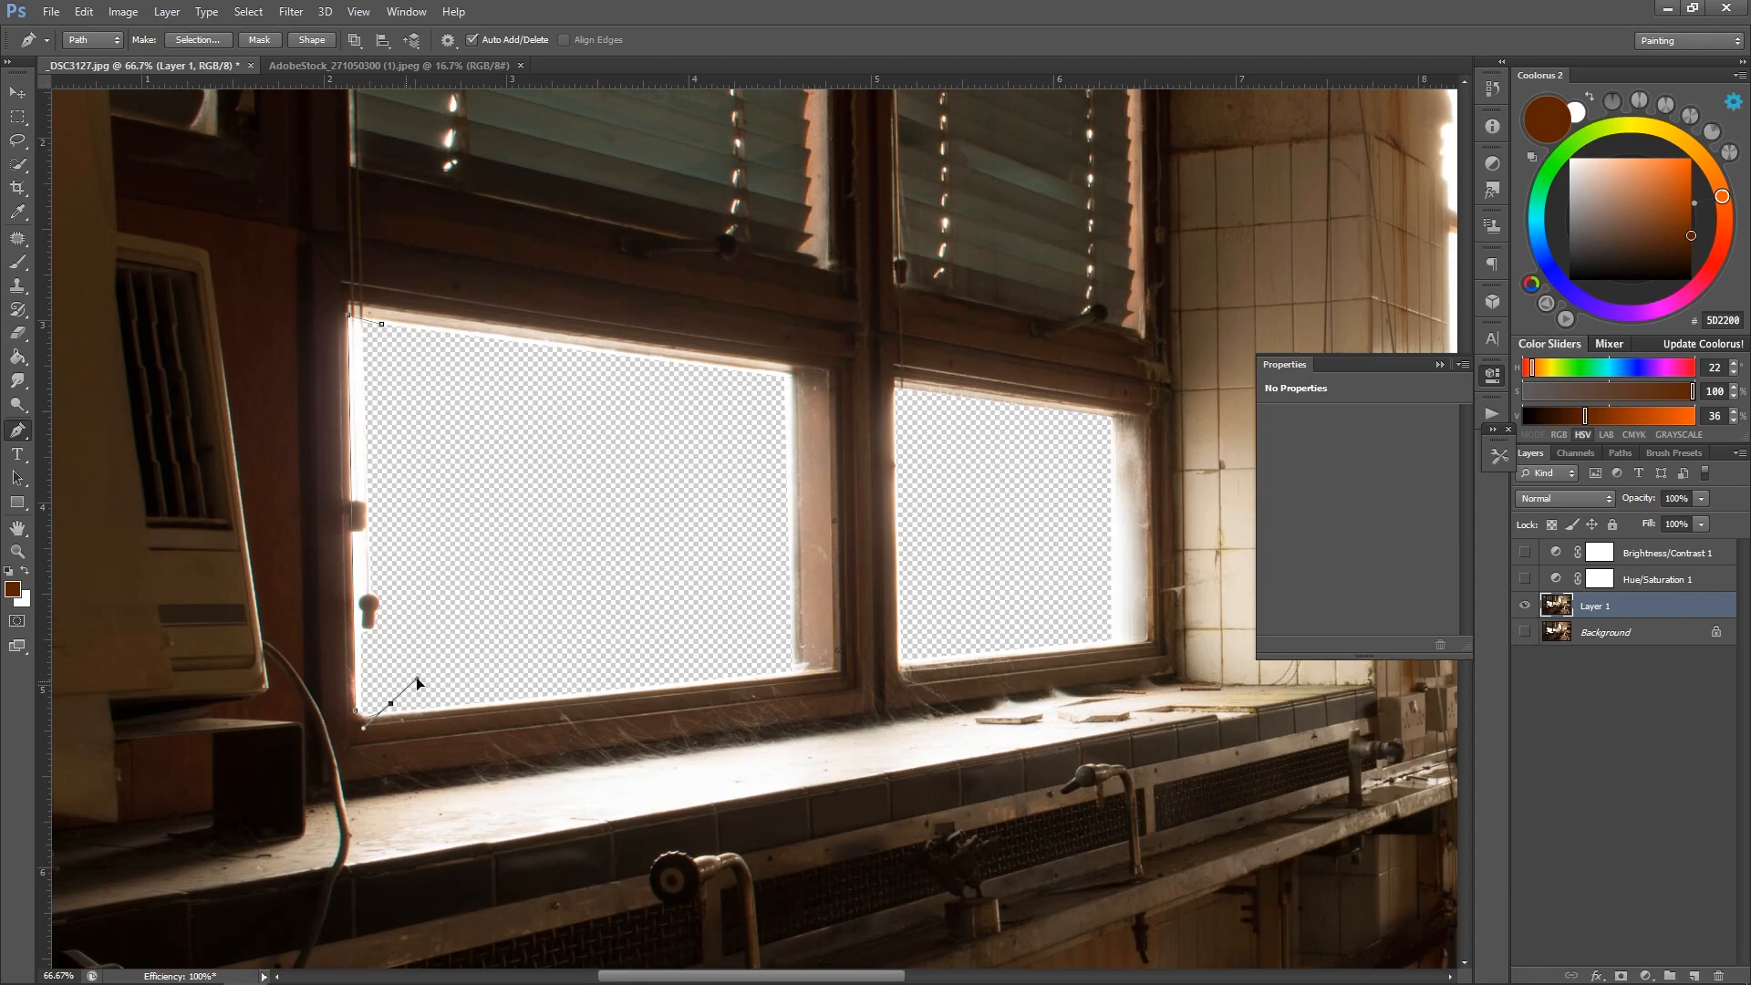
click(486, 507)
key(ctrl+Return)
key(Delete)
key(ctrl+d)
Show the Hue/Saturation 1 and Brightness/Contrast 1 adjustment layers.
key(space)
drag(908, 479, 539, 532)
drag(791, 572, 419, 649)
click(1525, 578)
click(1525, 552)
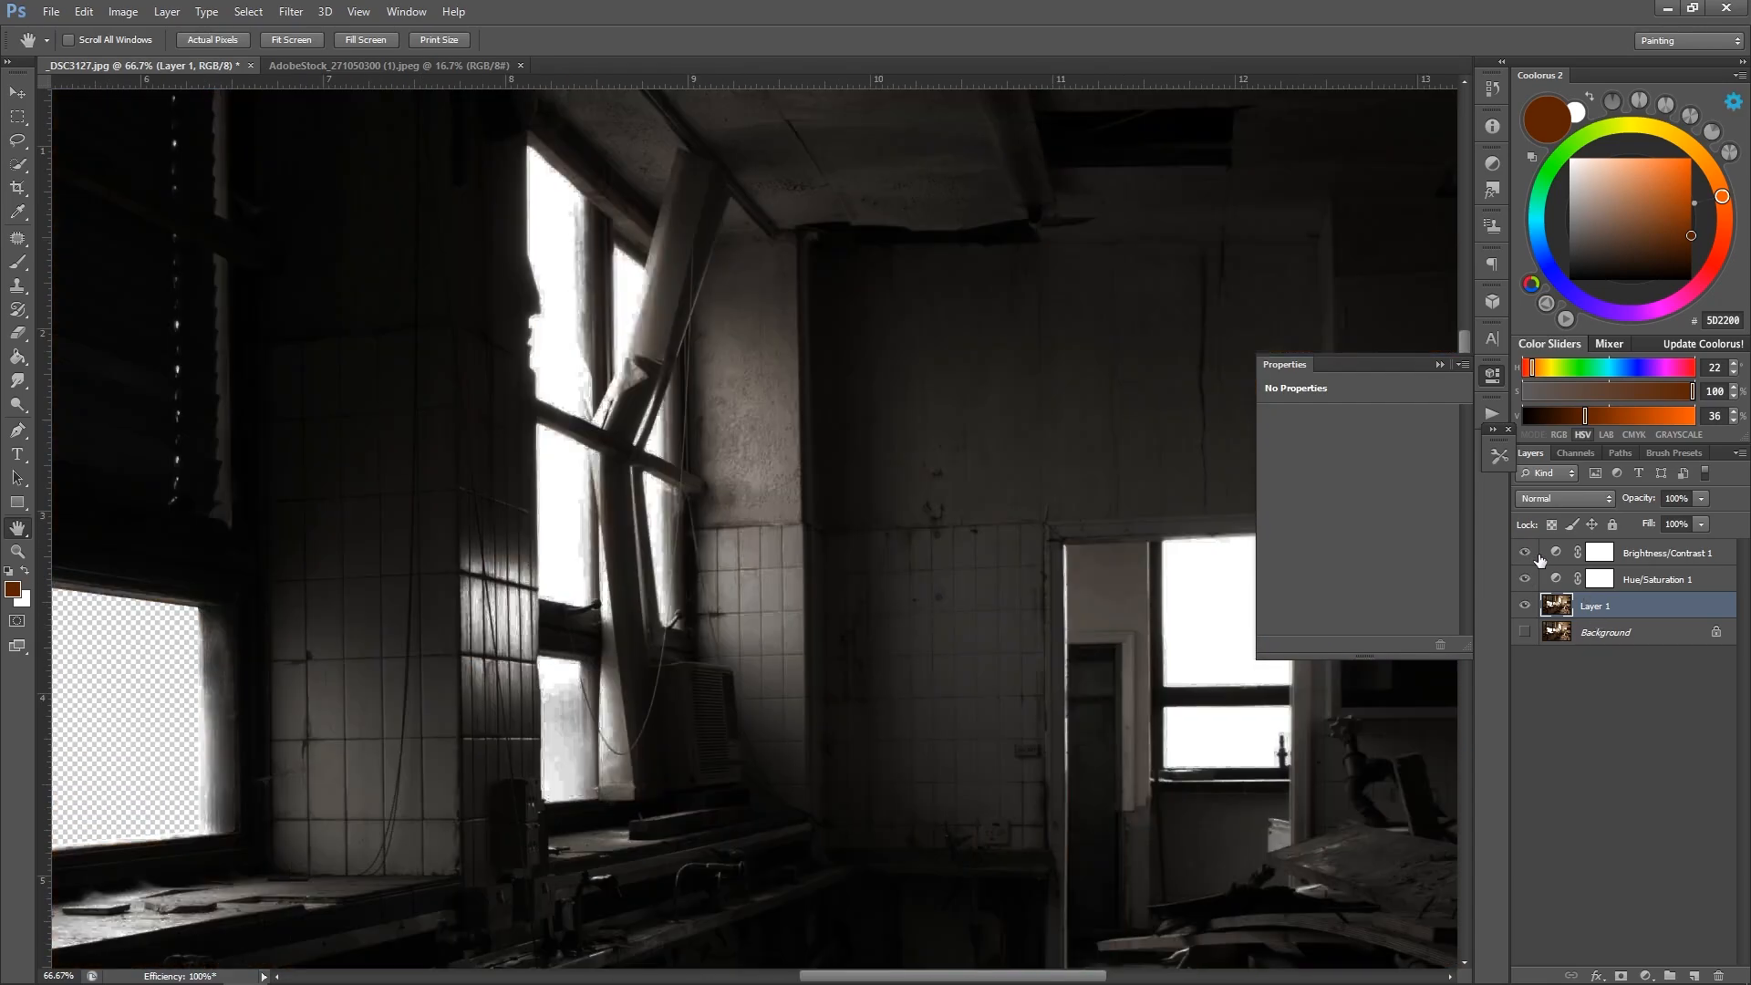
click(1557, 558)
Trace the upper left pane of the far corner window along its jagged wall edge and delete it from Layer 1.
ctrl+click(517, 226)
ctrl+click(518, 225)
scroll(702, 187, up, 2)
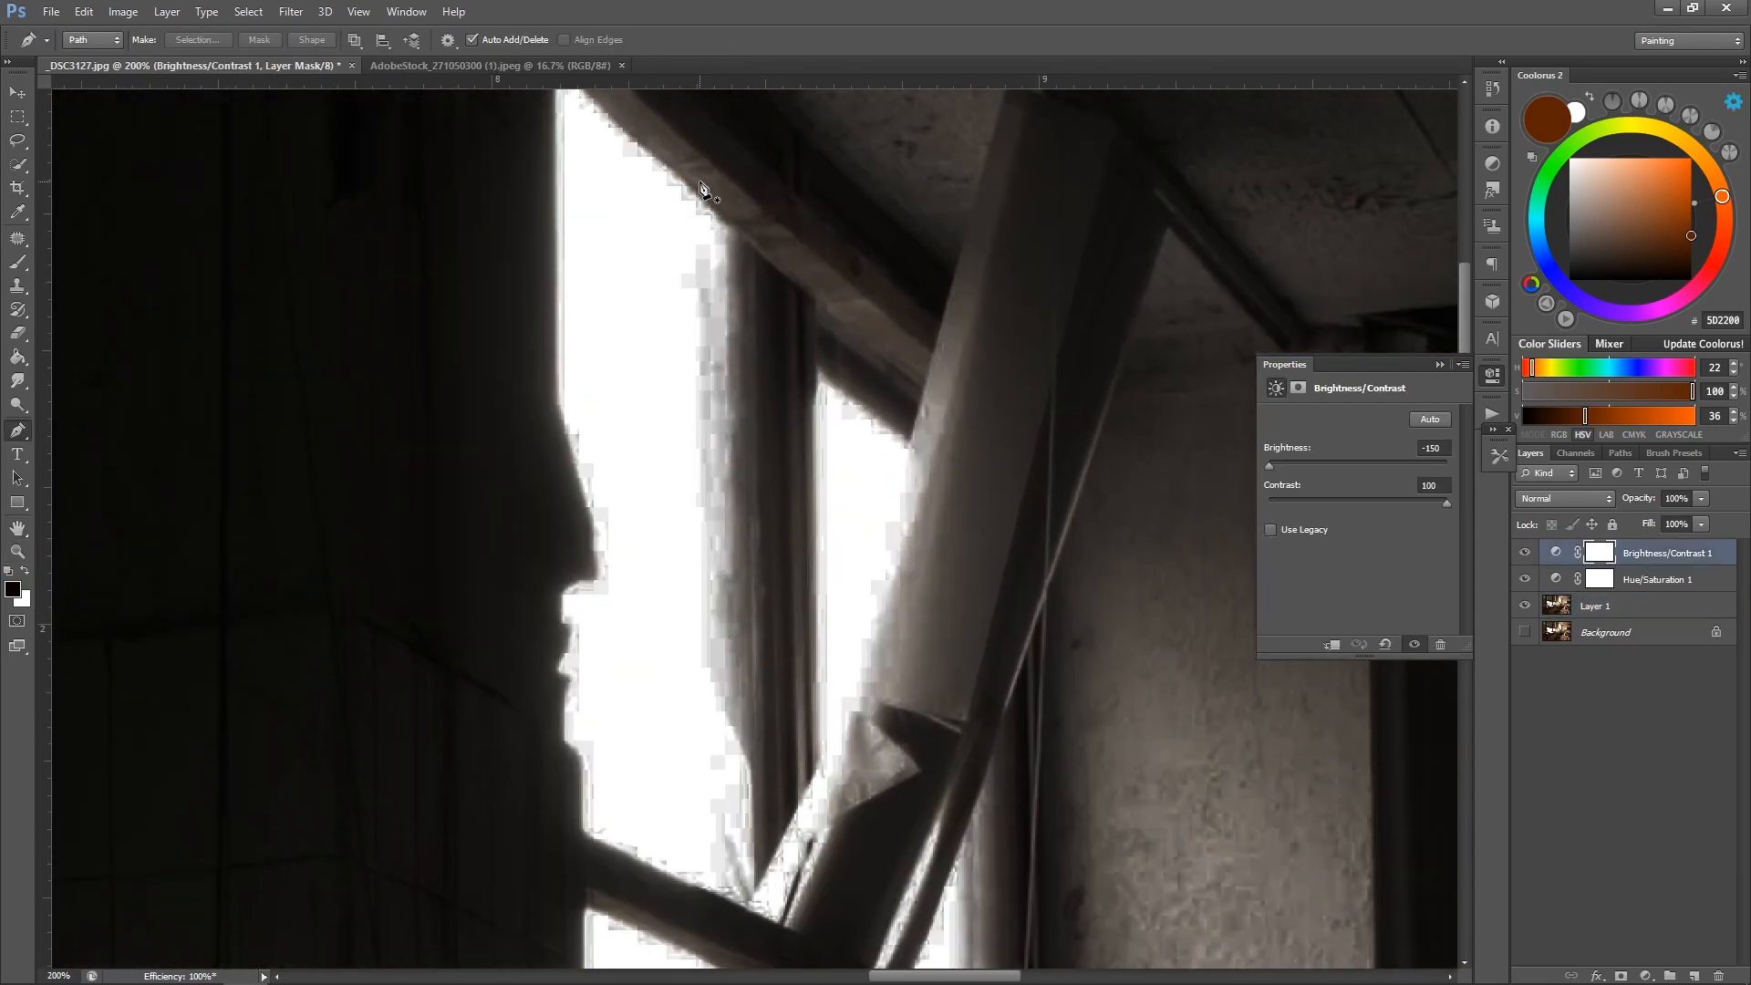
click(697, 213)
click(699, 881)
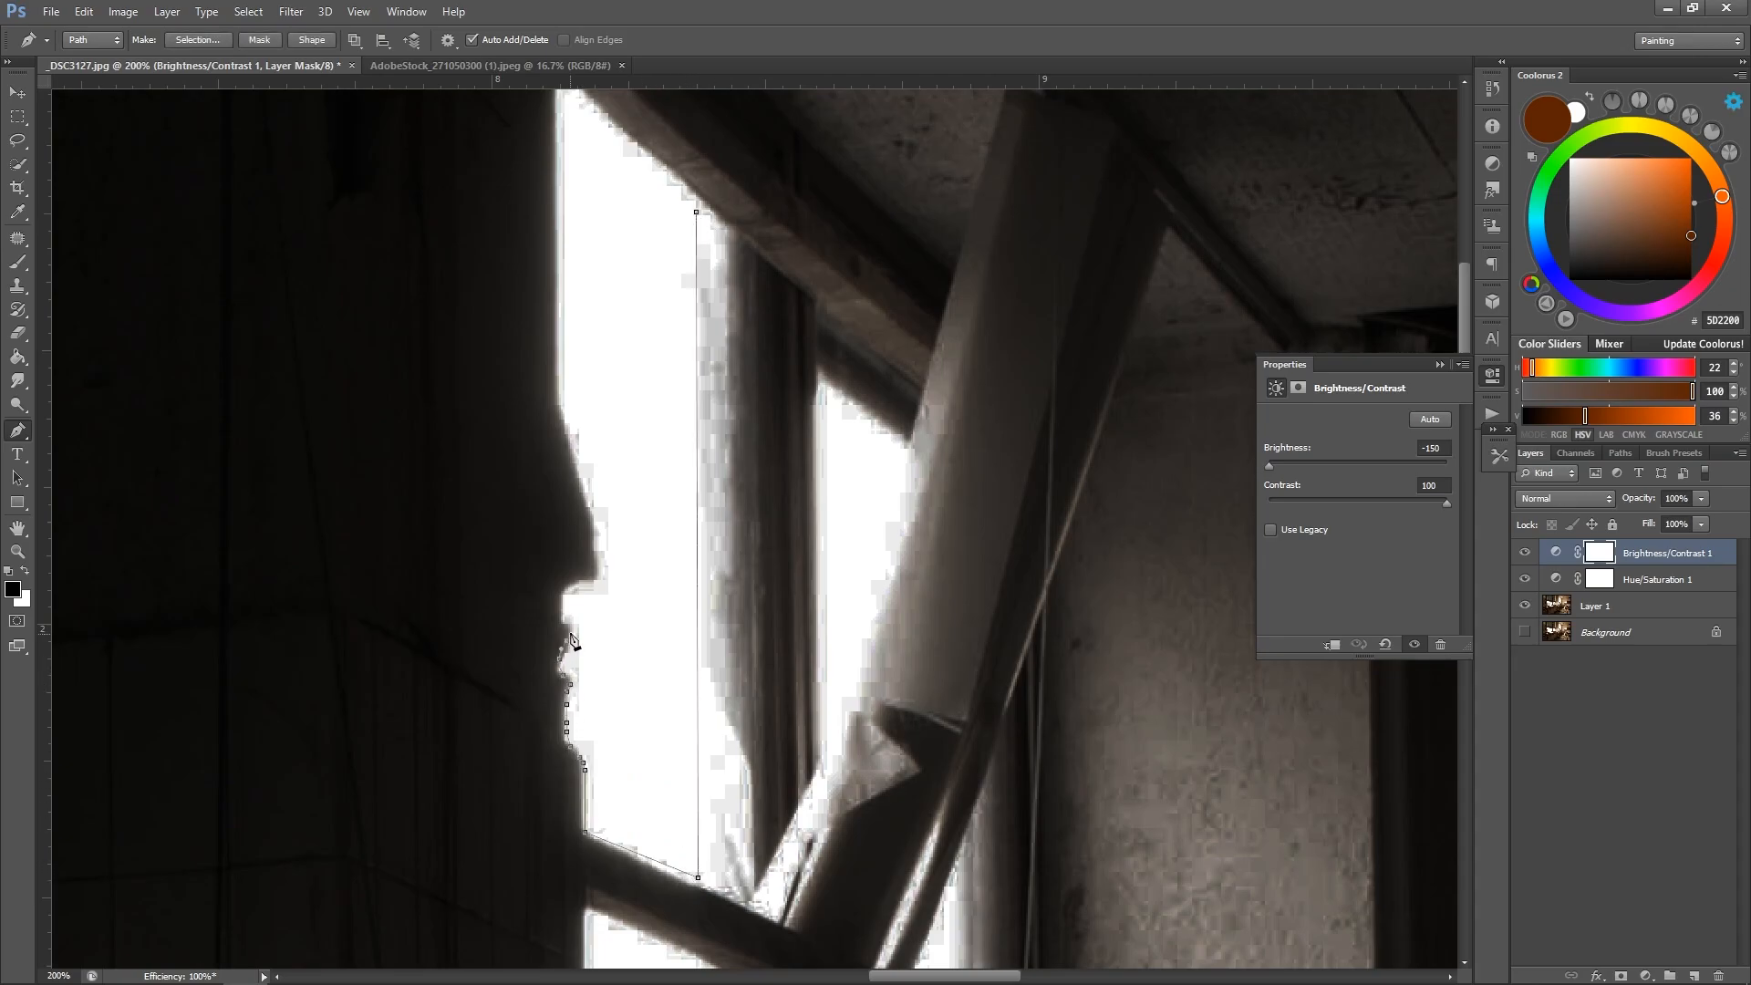
click(554, 369)
scroll(559, 178, up, 2)
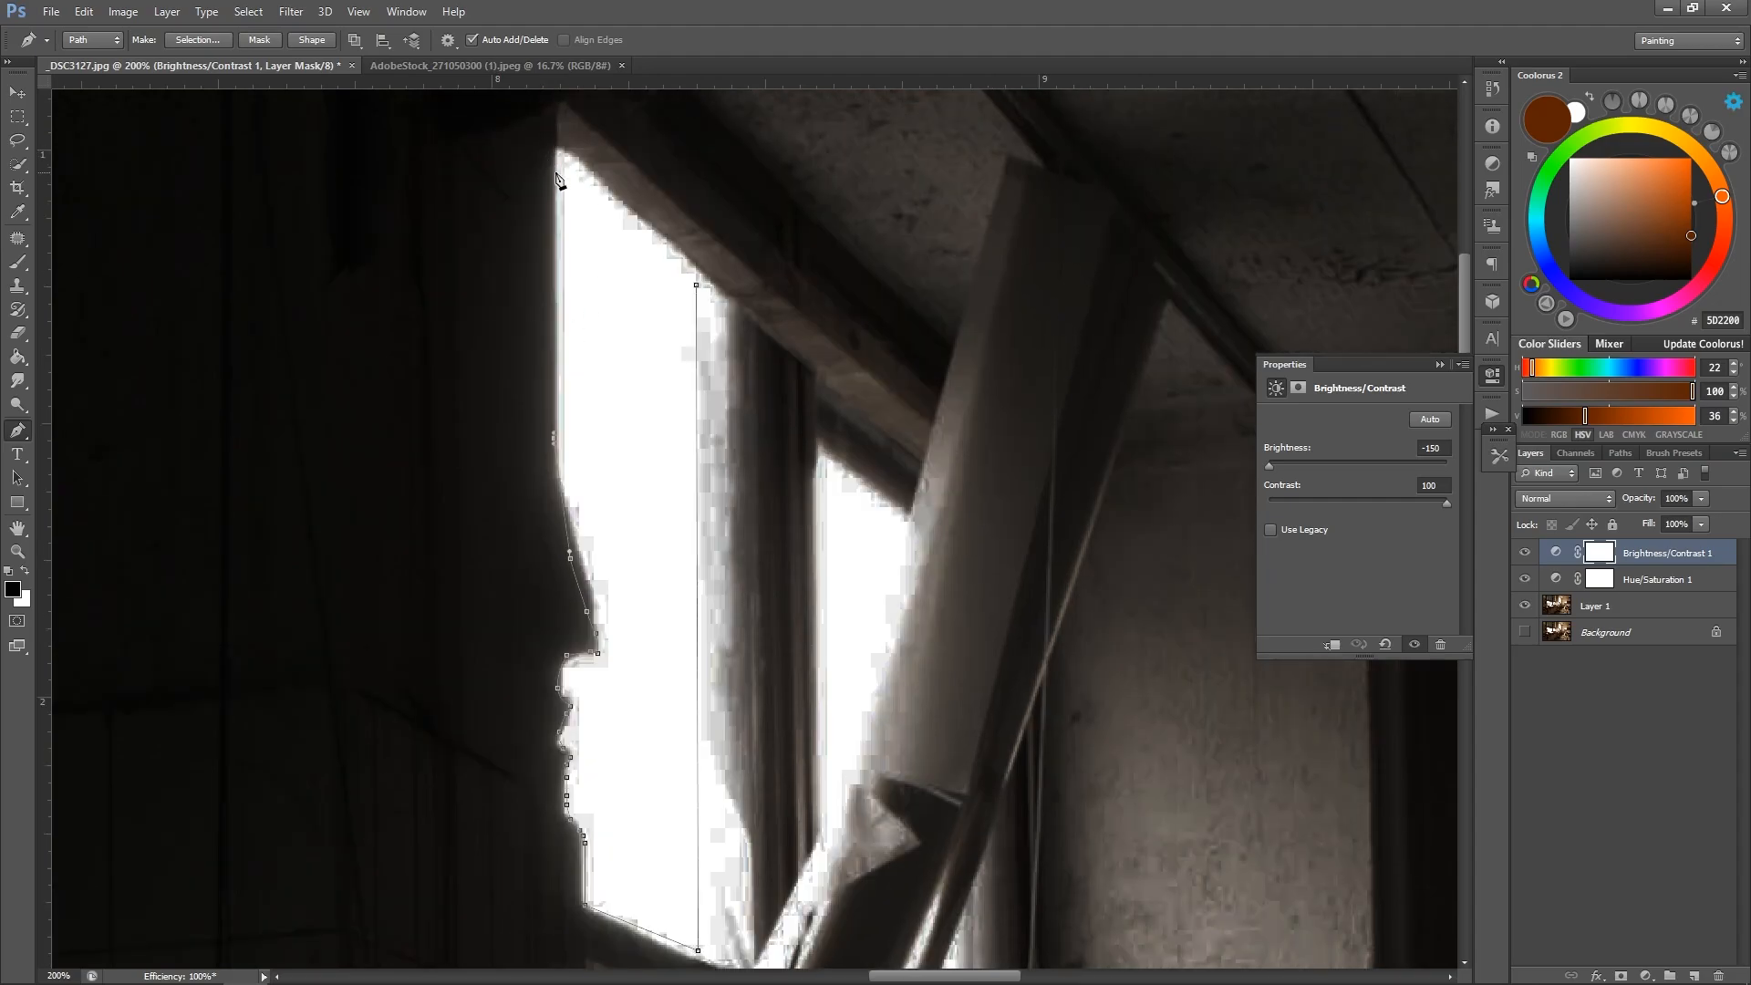
click(697, 287)
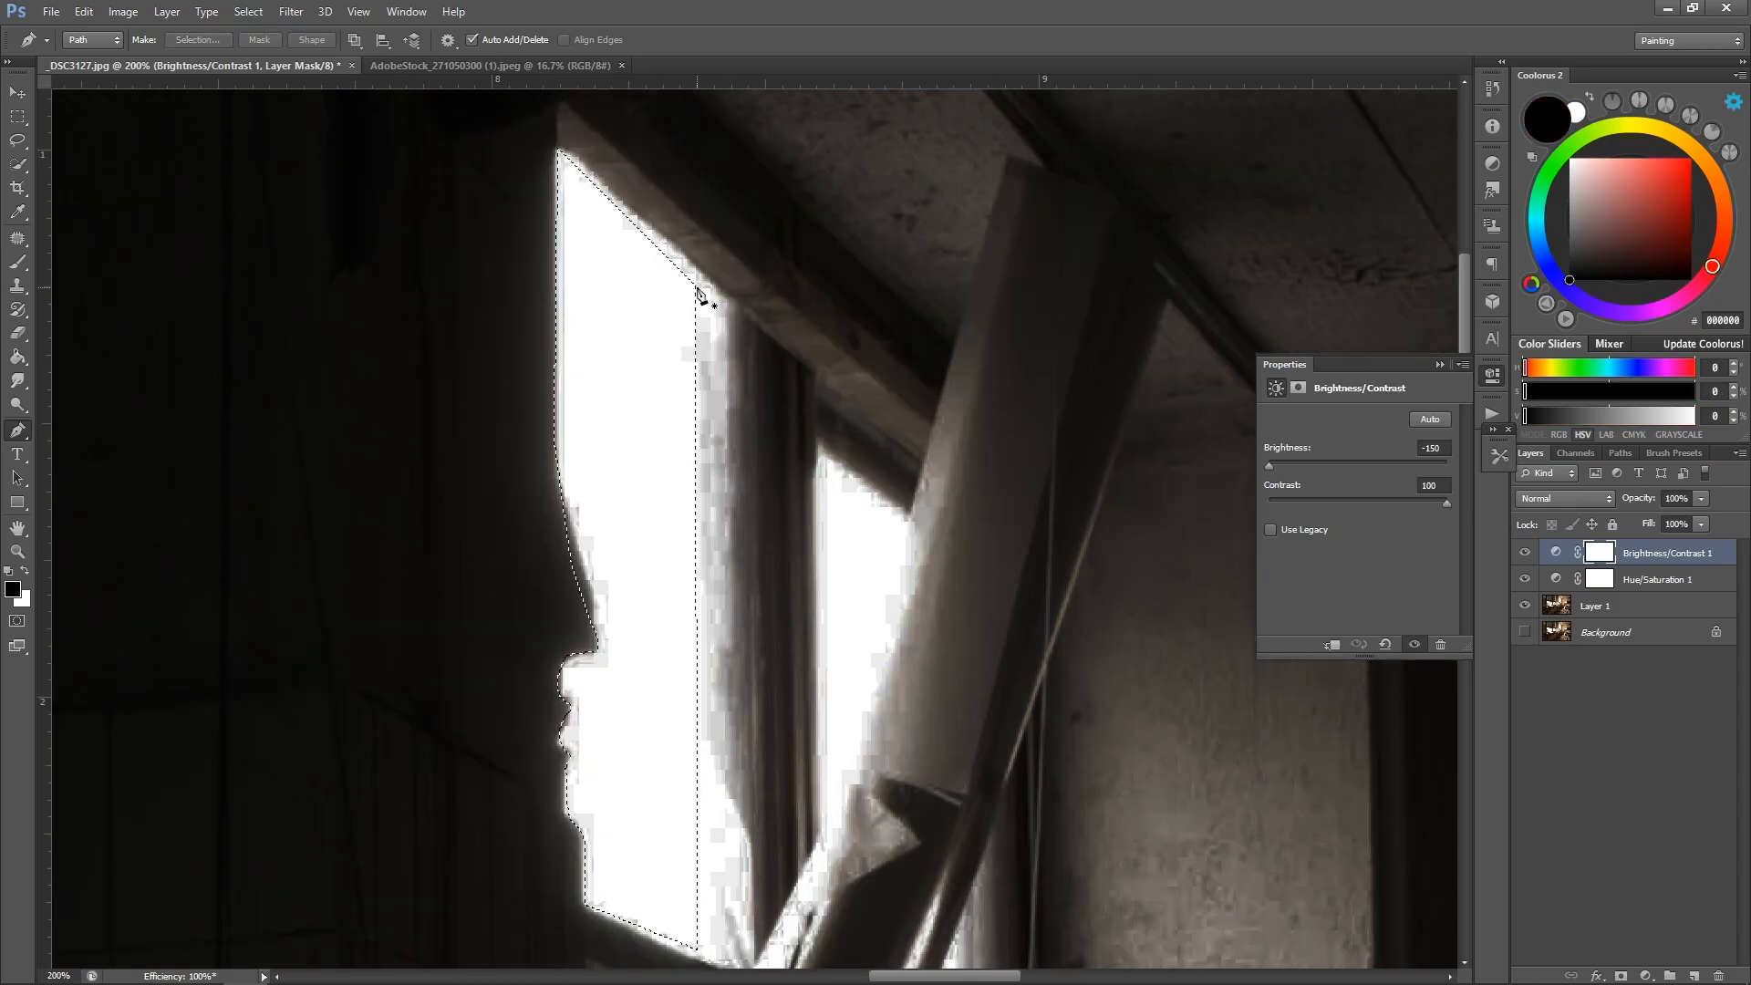
key(ctrl+Return)
click(1645, 610)
key(Delete)
key(ctrl+d)
Outline the narrow bright gap between the far window's frame and the leaning board, and delete it from Layer 1.
drag(863, 596, 531, 590)
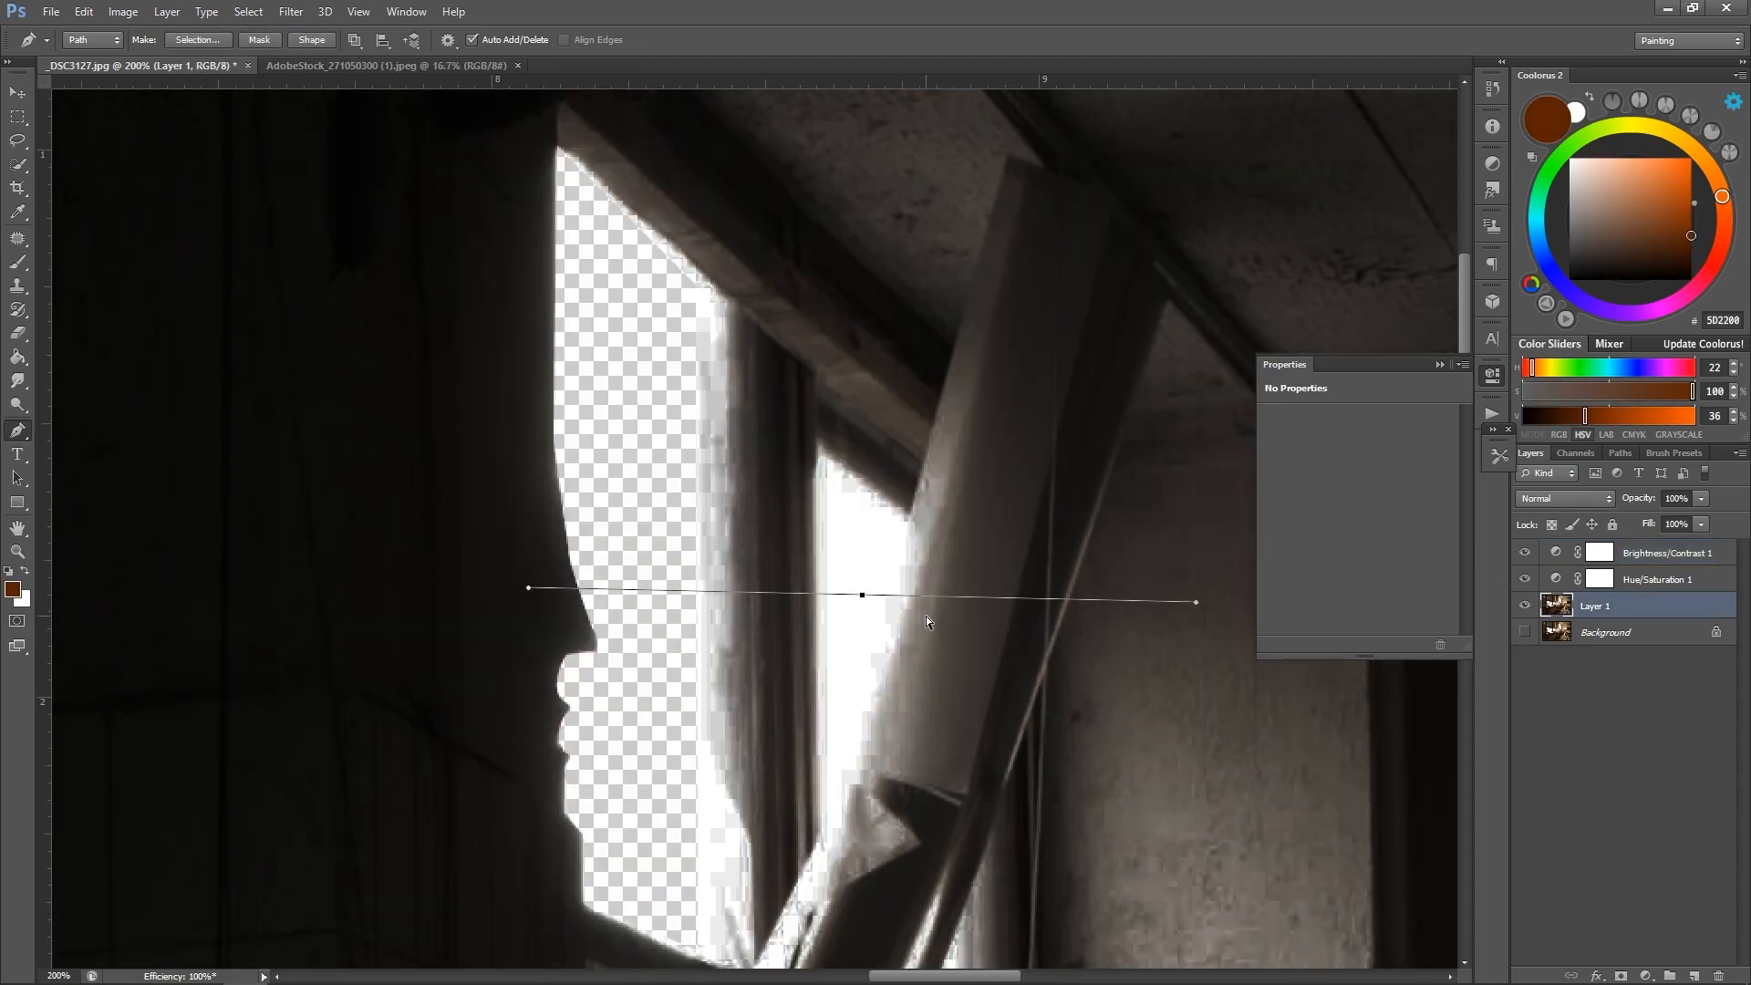
key(ctrl+z)
key(space)
drag(1040, 610, 819, 615)
click(686, 525)
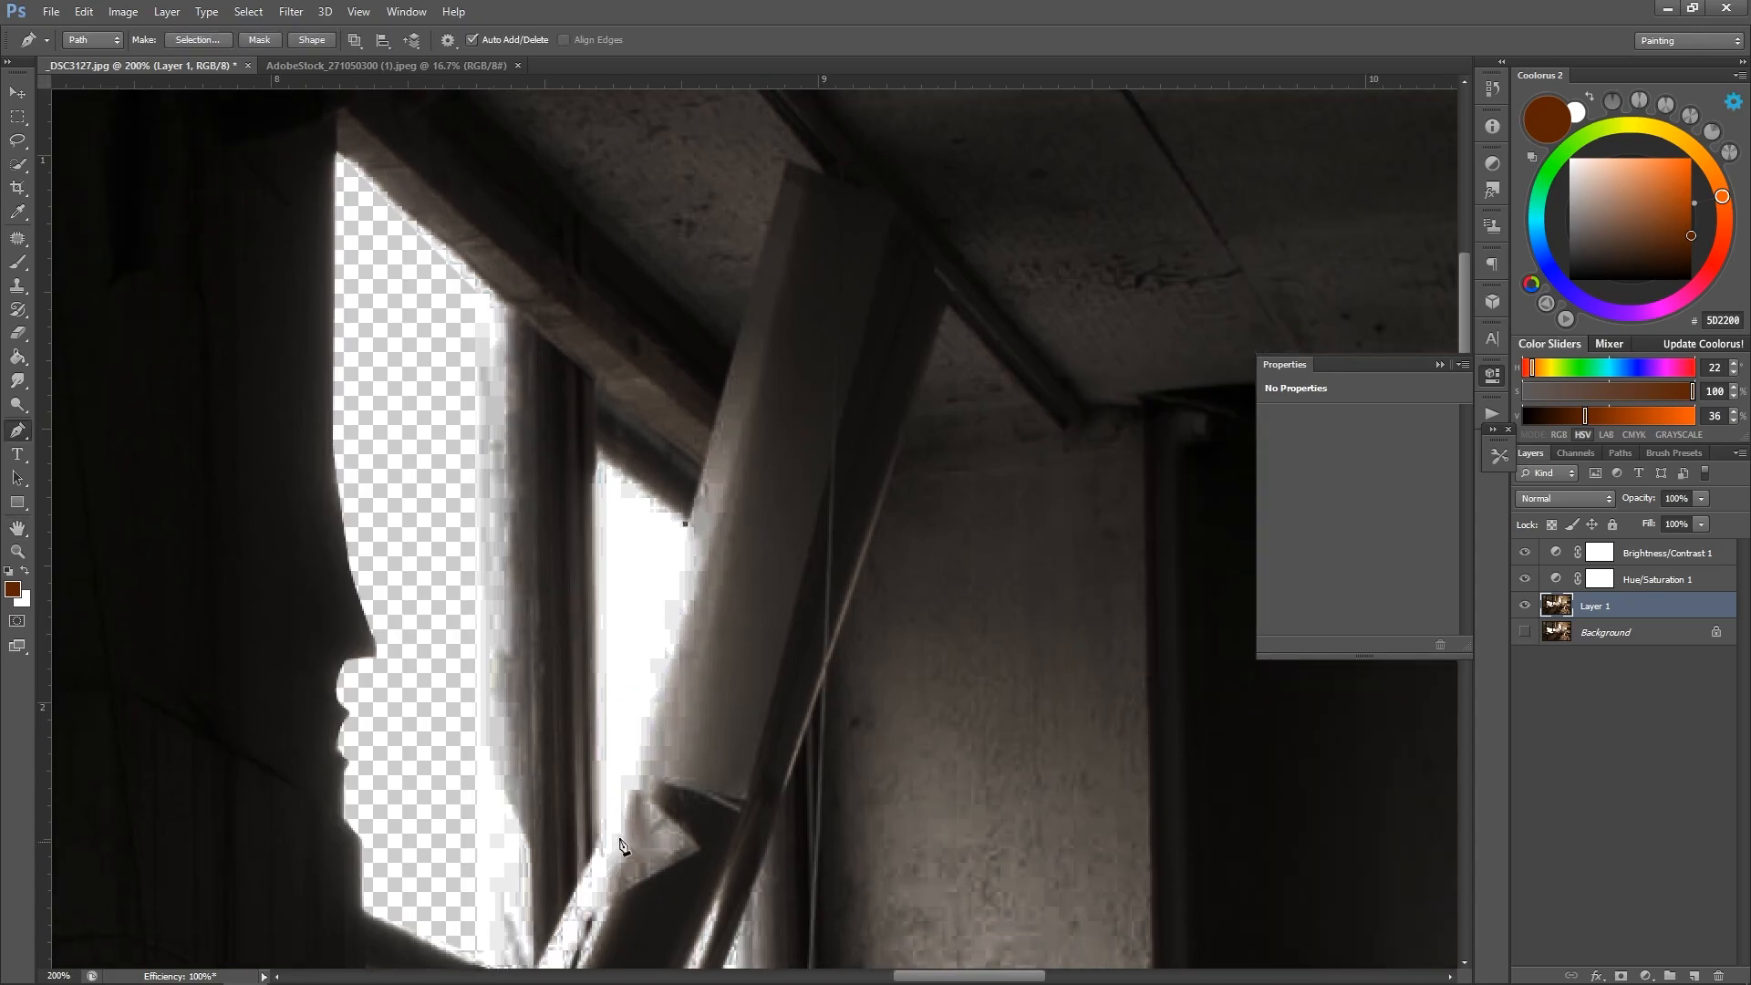
click(606, 823)
click(597, 455)
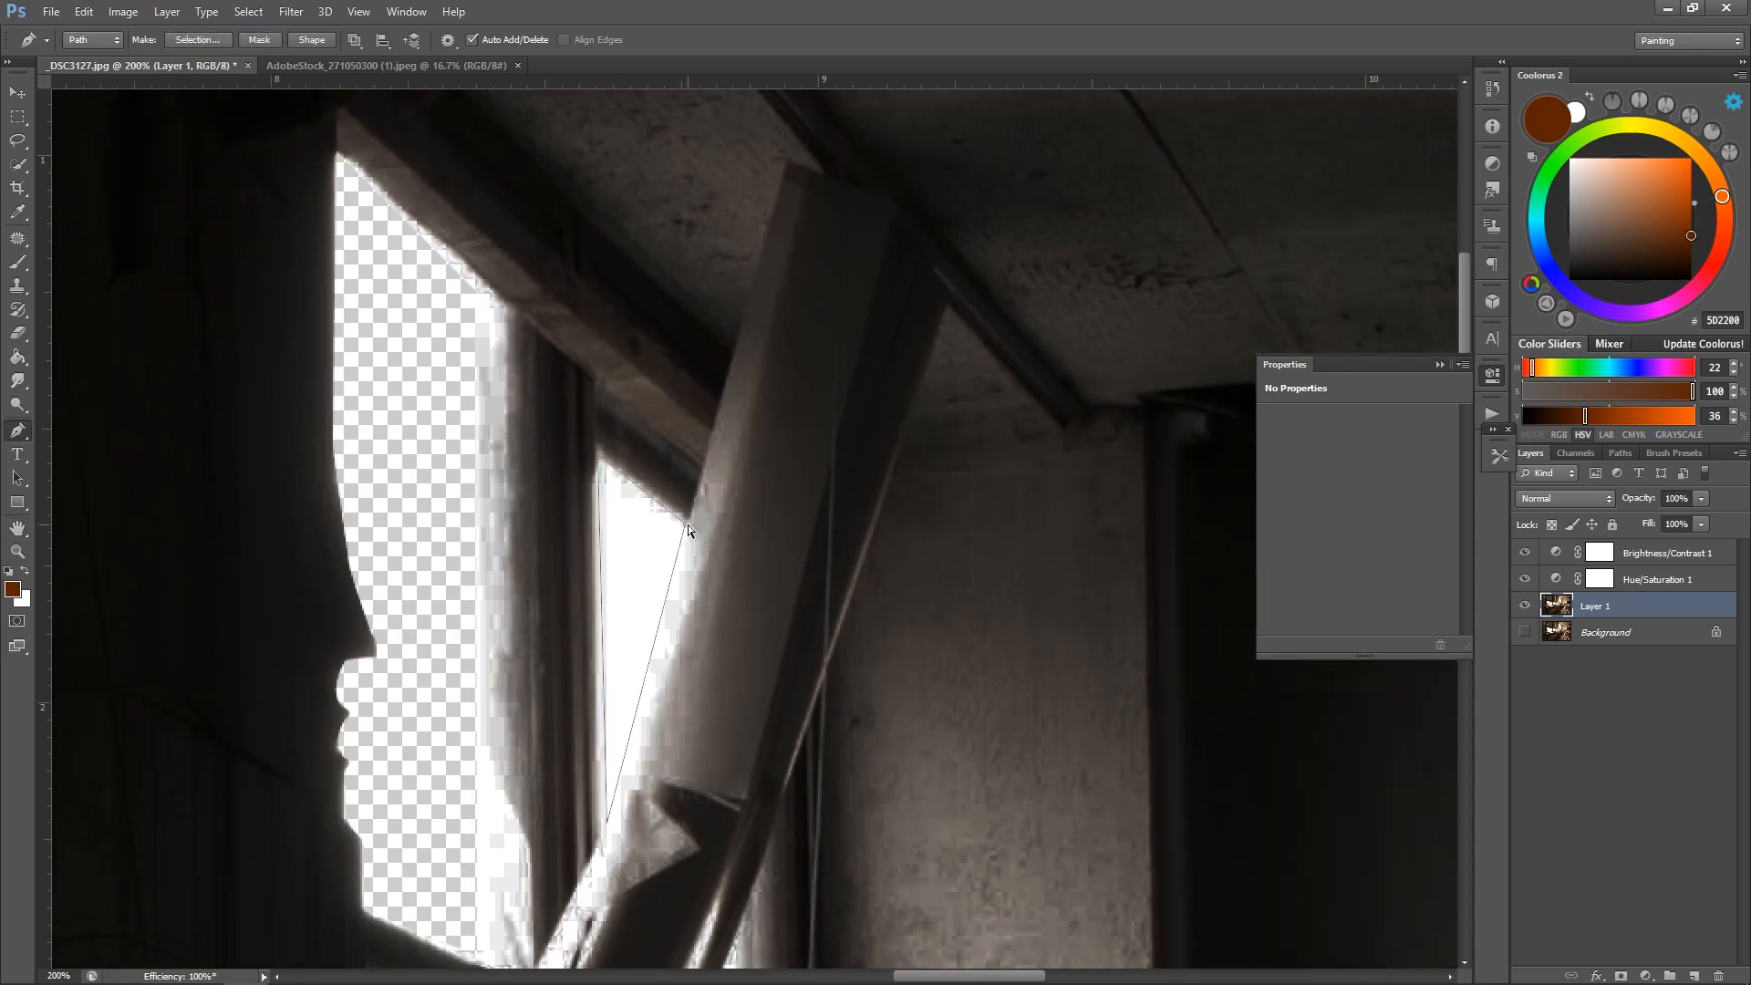
key(ctrl+Return)
key(Delete)
Outline the far window's pane below the crossbar with a Pen path and delete it from Layer 1.
alt+click(976, 807)
alt+click(976, 807)
alt+click(976, 807)
ctrl+click(901, 387)
ctrl+click(900, 379)
ctrl+click(901, 378)
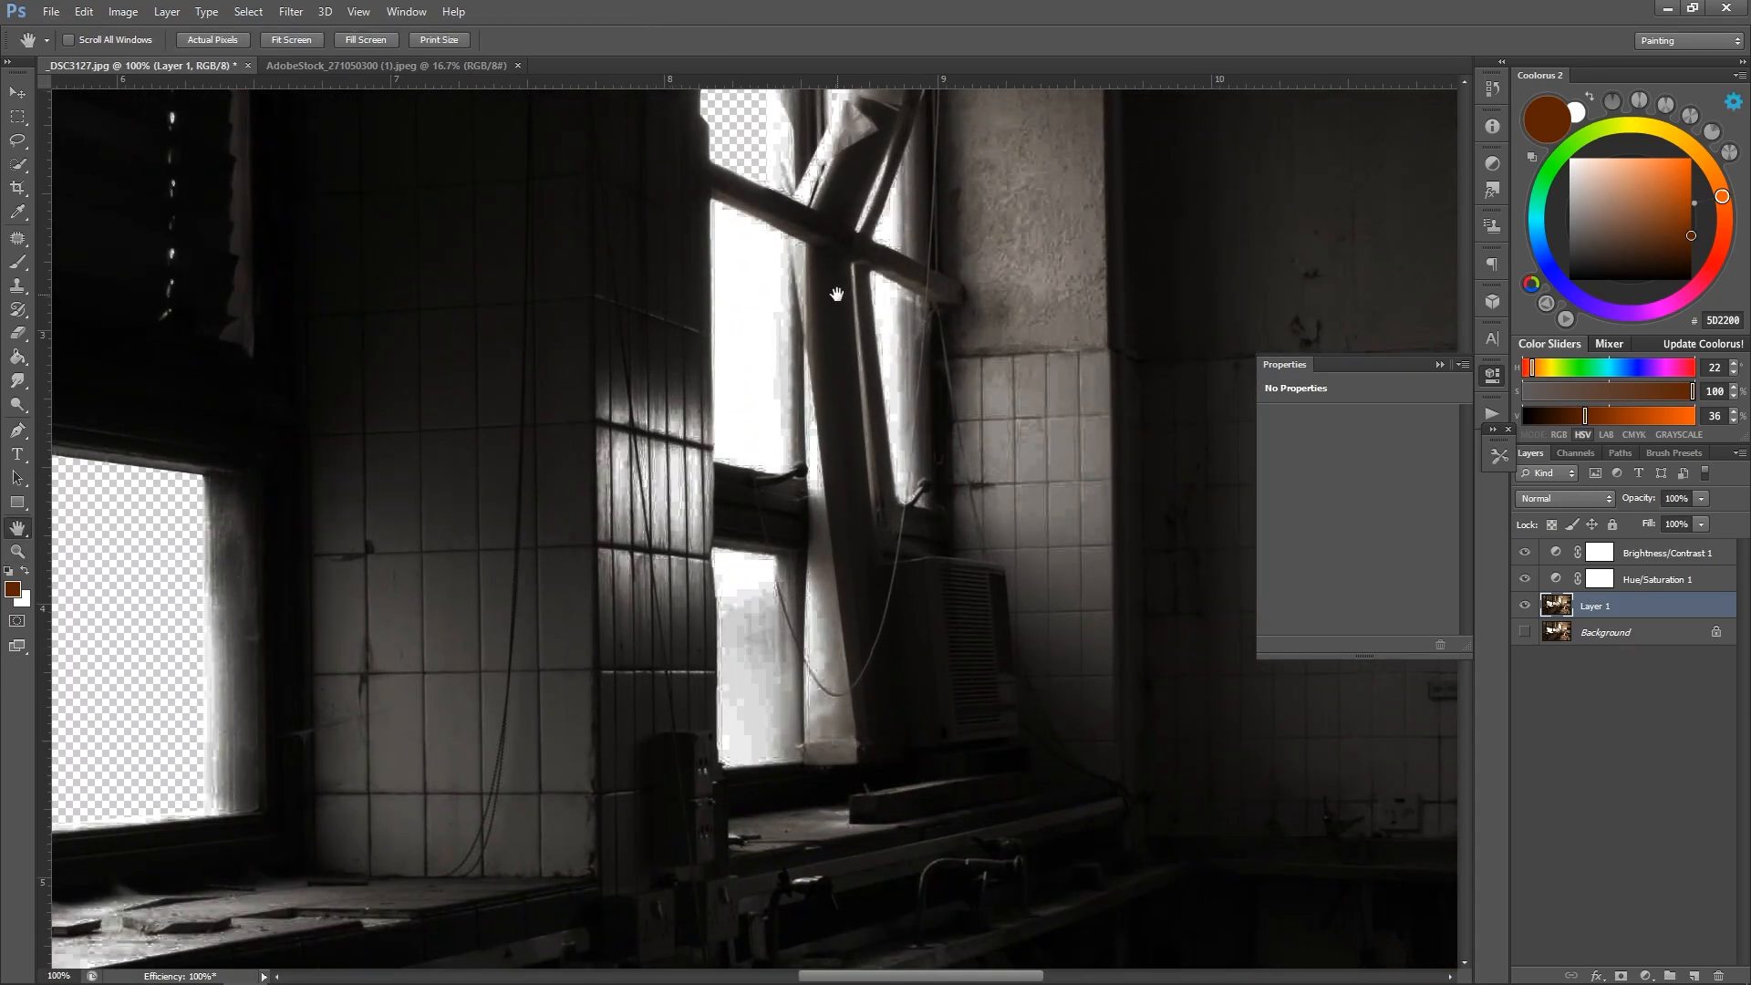
drag(838, 294, 839, 413)
scroll(794, 372, up, 3)
click(783, 351)
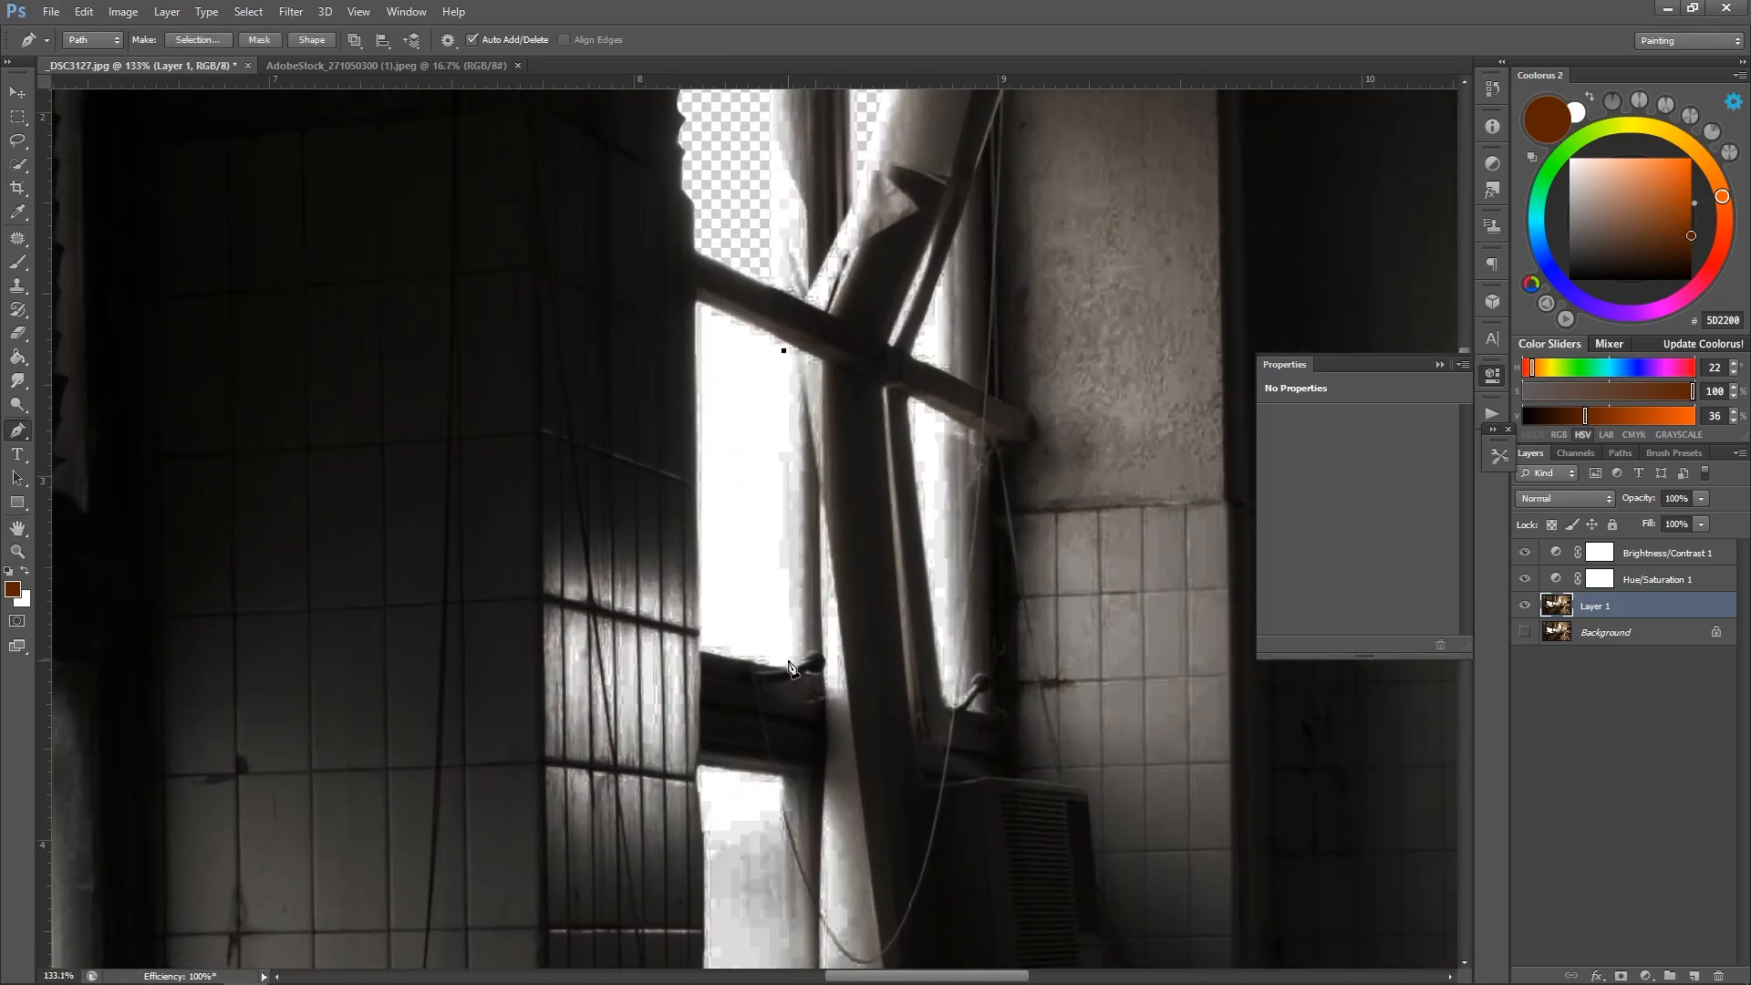
click(788, 660)
click(700, 314)
click(784, 350)
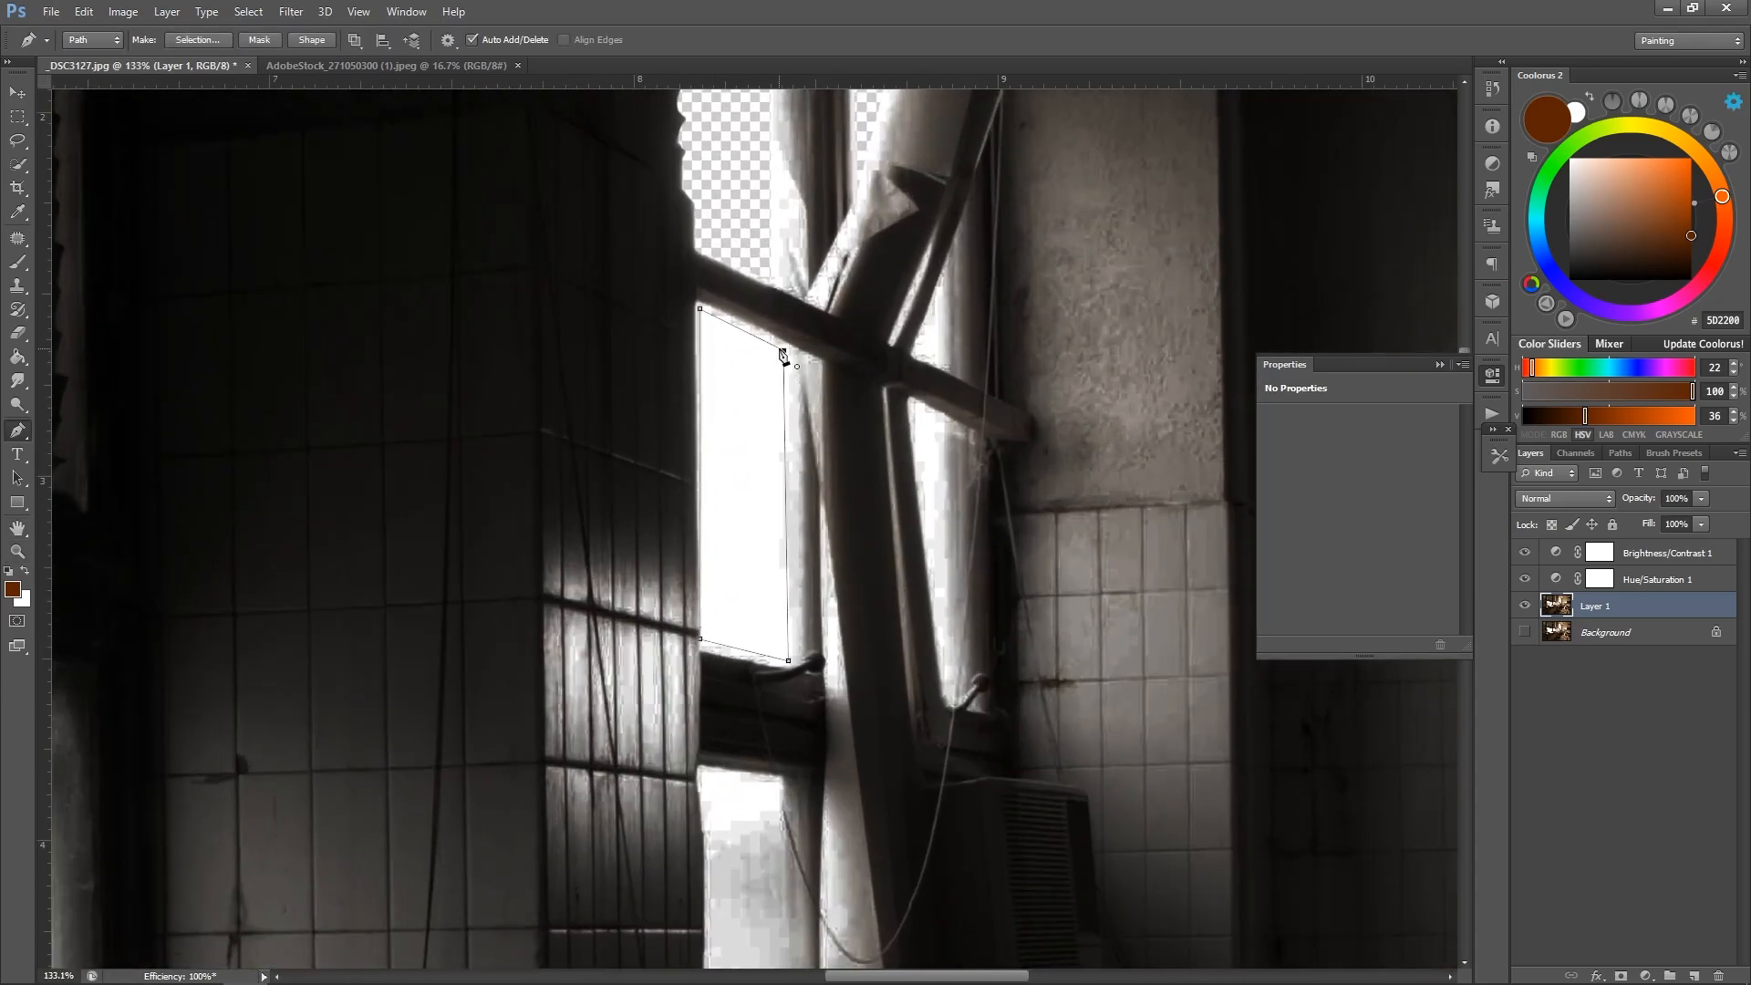
key(ctrl+Return)
key(Delete)
Outline the upper pane of the window seen through the doorway with a Pen path and delete it from Layer 1.
key(h)
drag(783, 392, 405, 314)
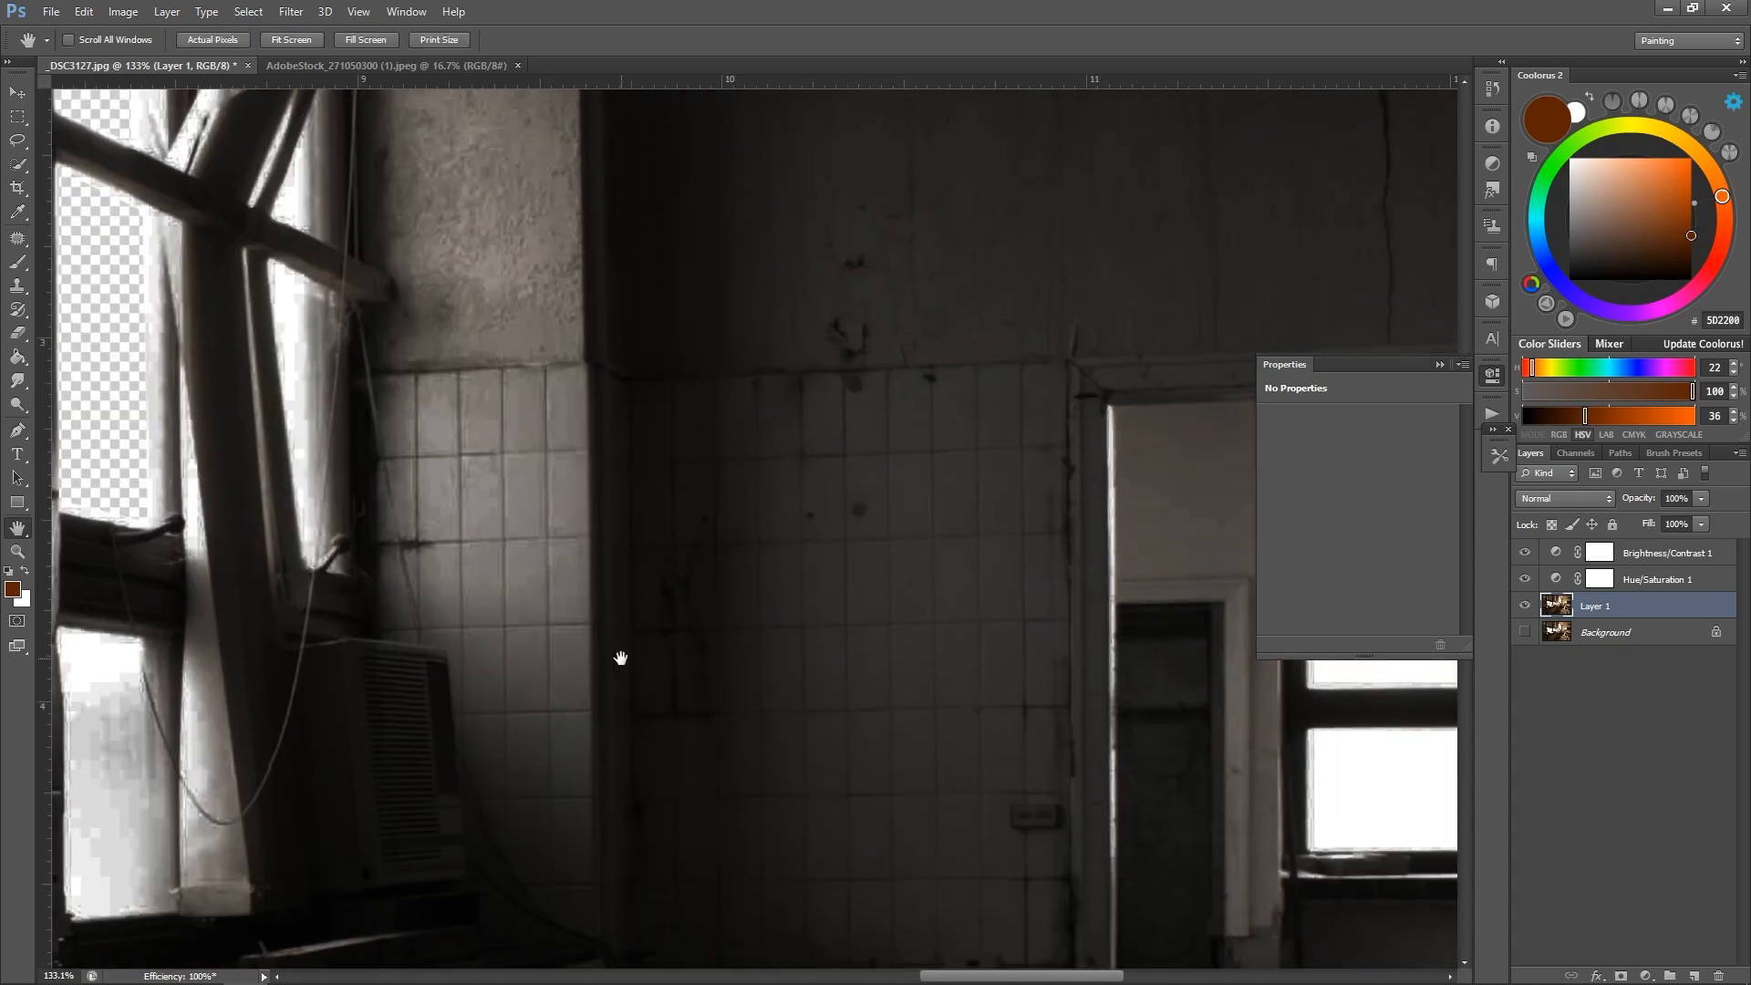
mouse_move(618, 657)
mouse_down()
mouse_move(649, 477)
mouse_move(201, 558)
mouse_up()
key(e)
key(shift+e)
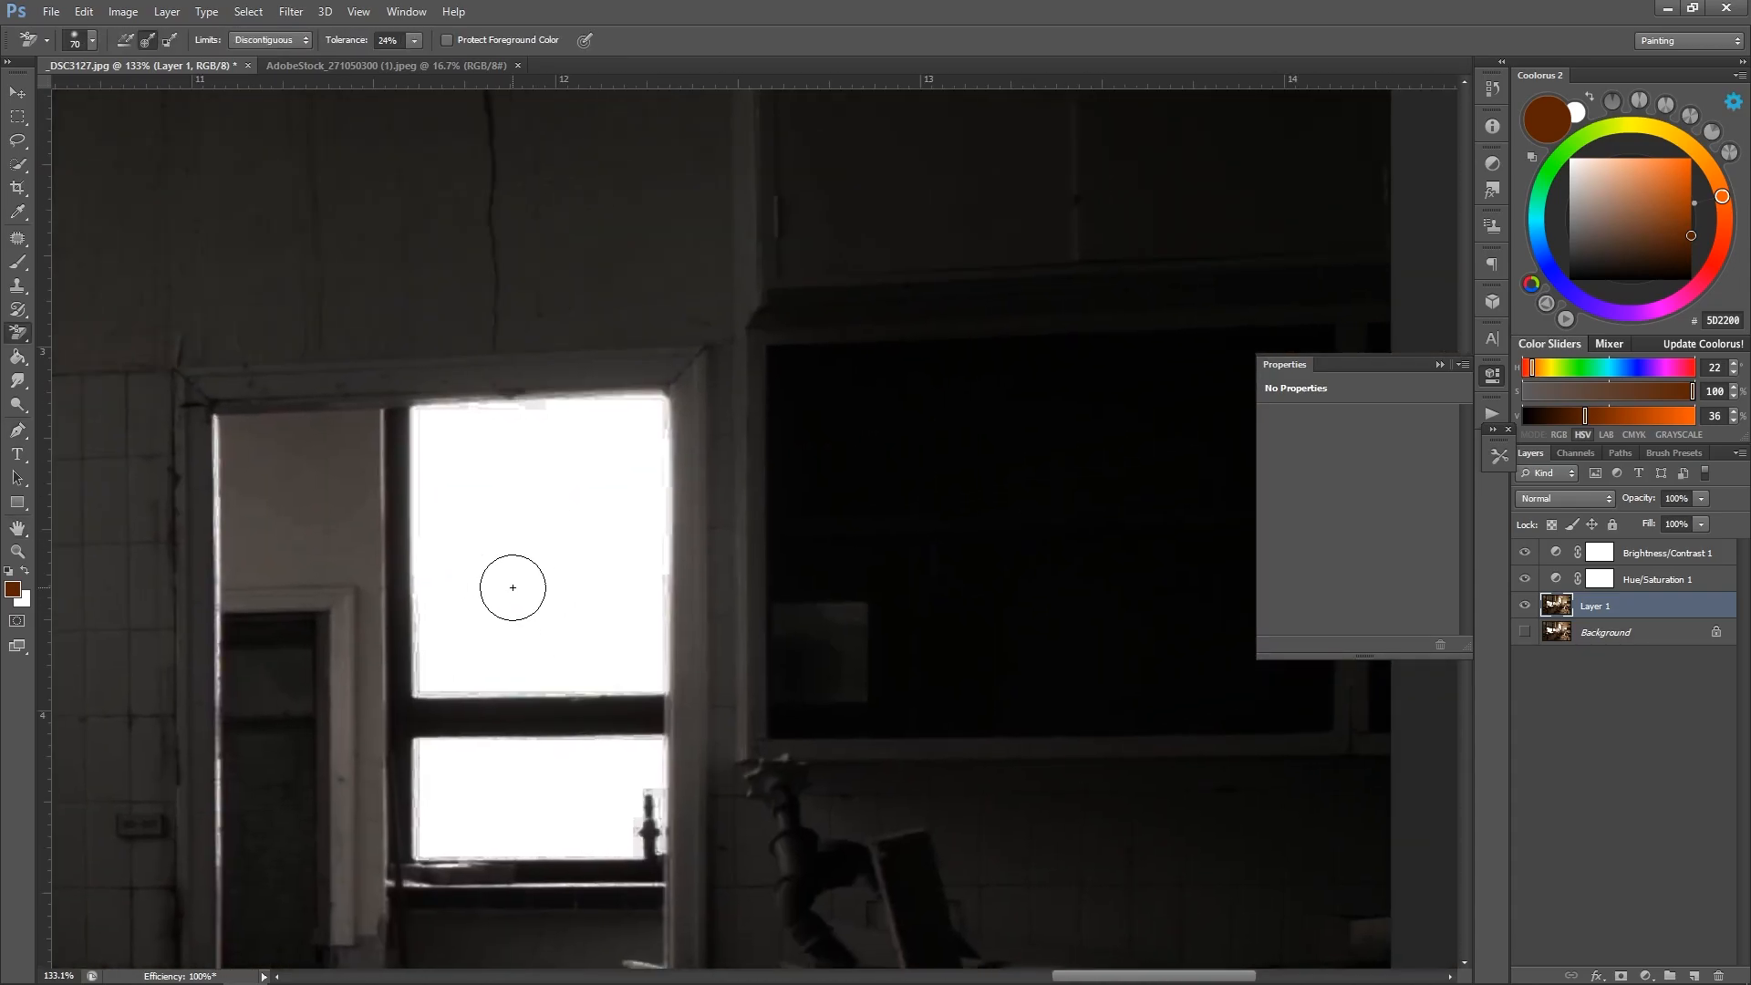
key(p)
click(661, 691)
click(416, 690)
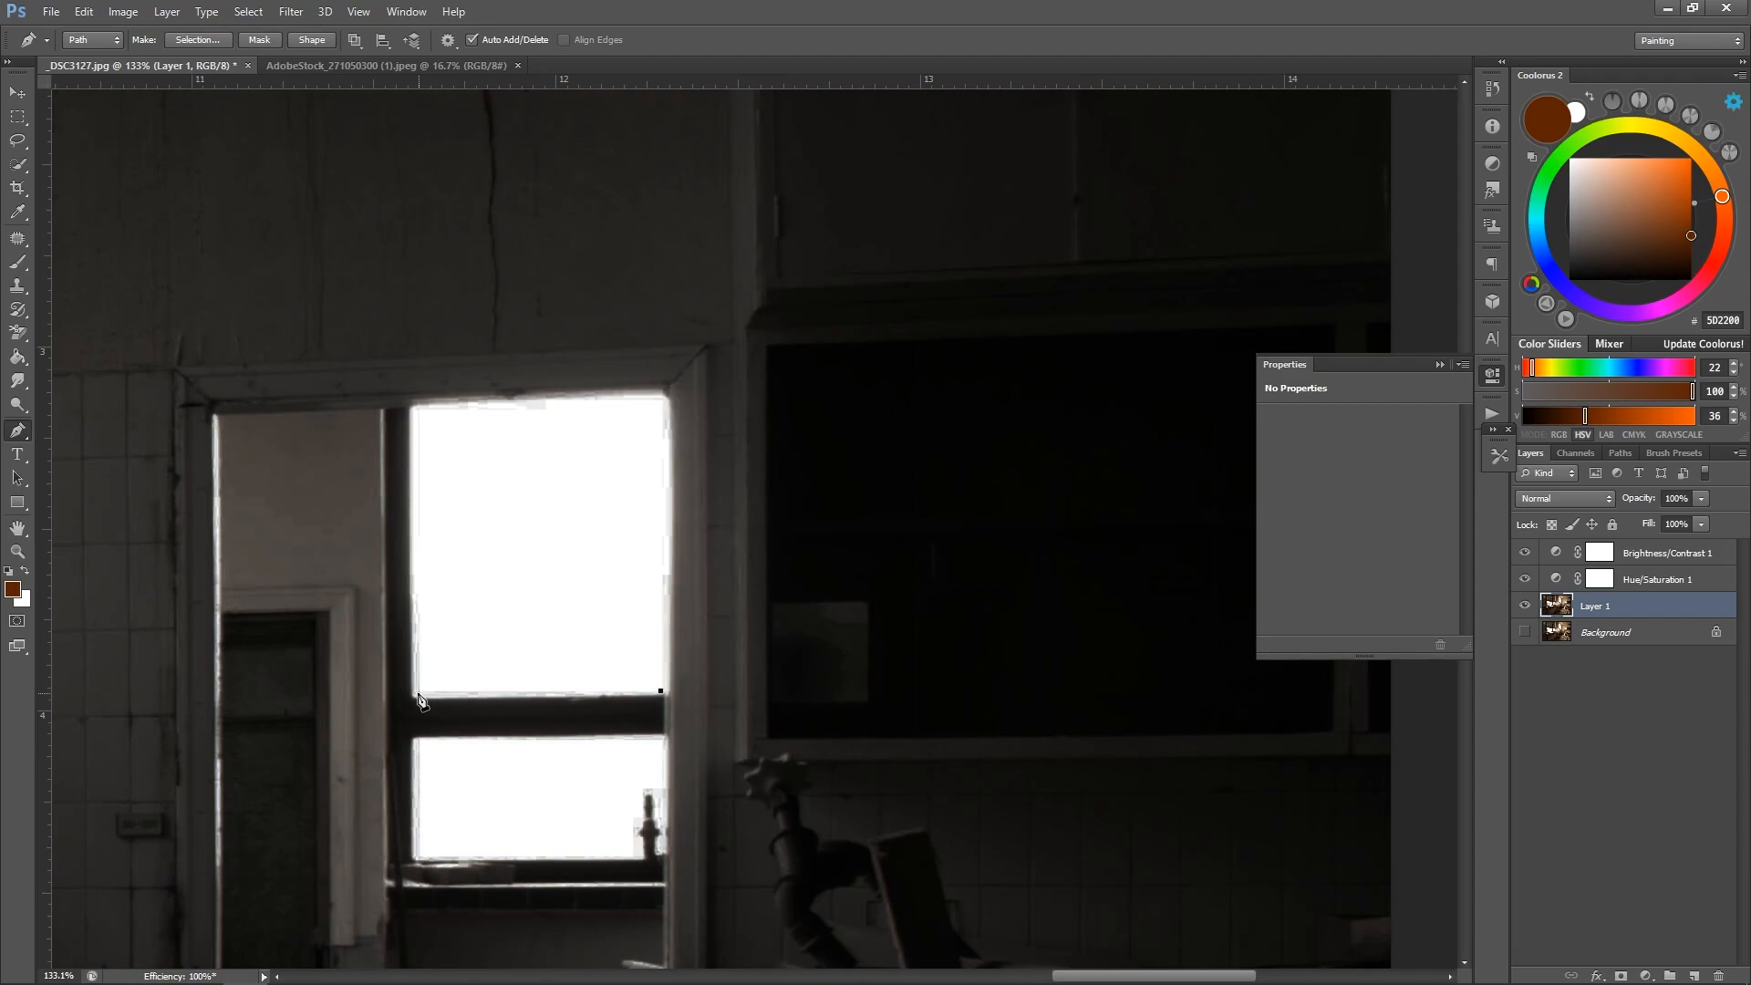
click(419, 411)
click(662, 402)
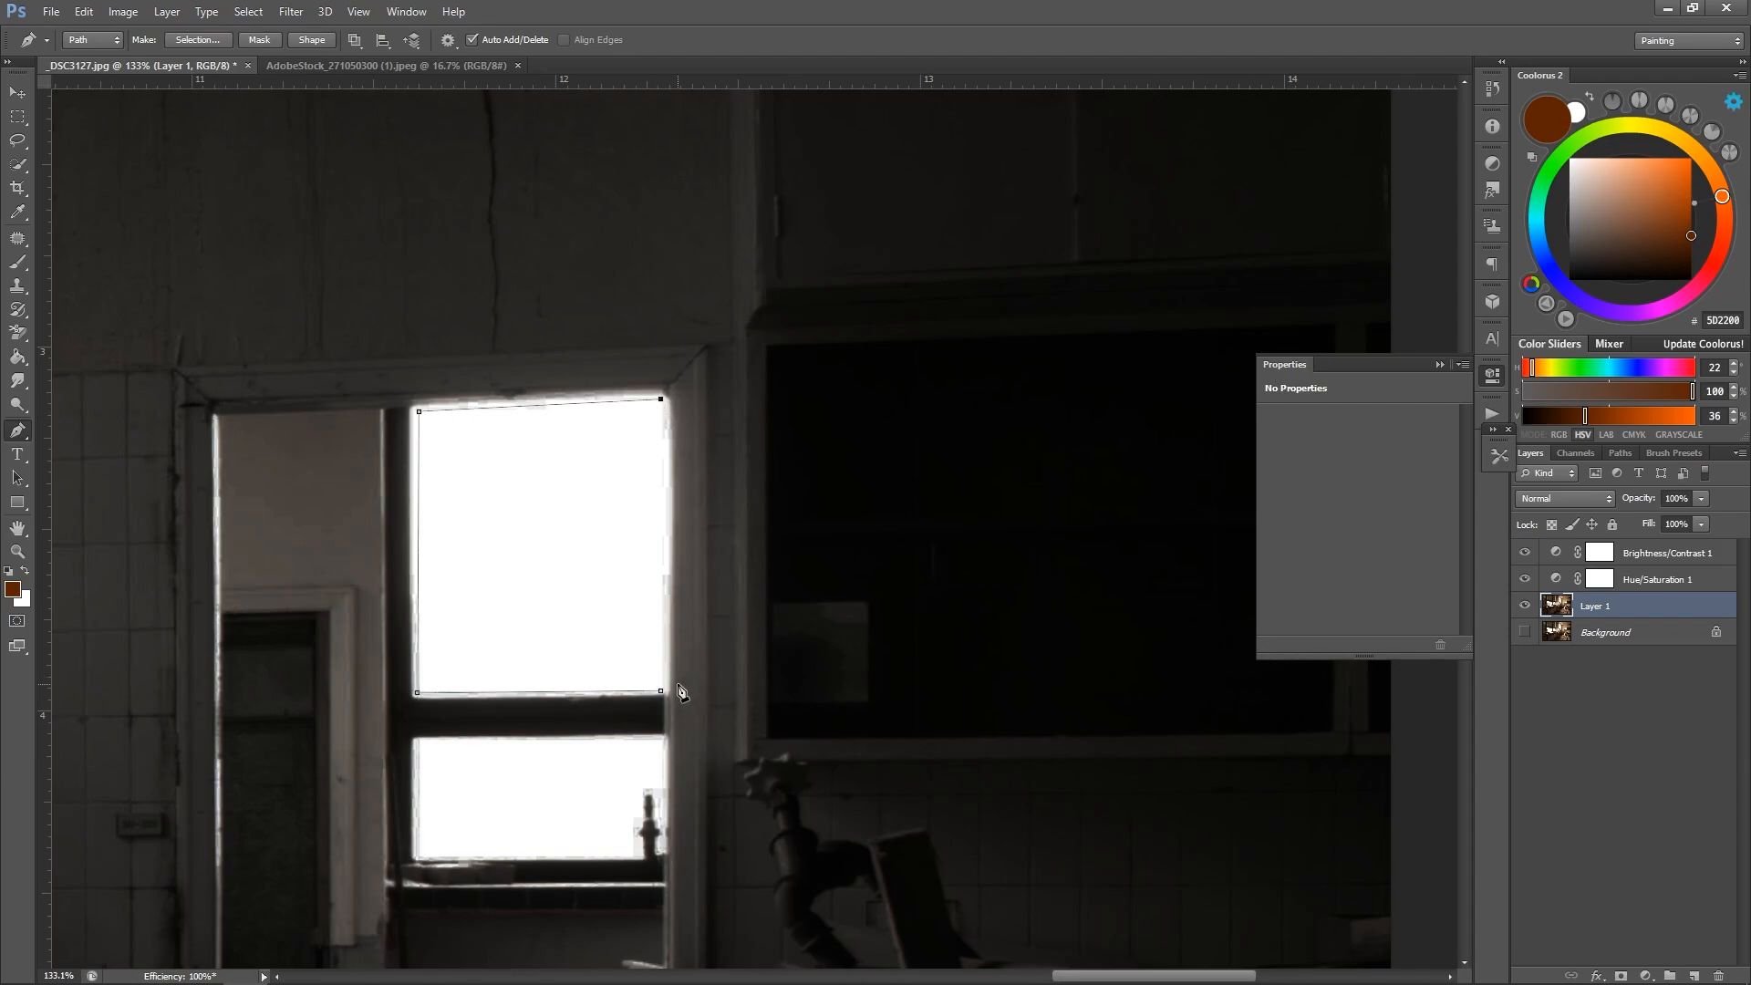
click(661, 691)
key(ctrl+Return)
key(Delete)
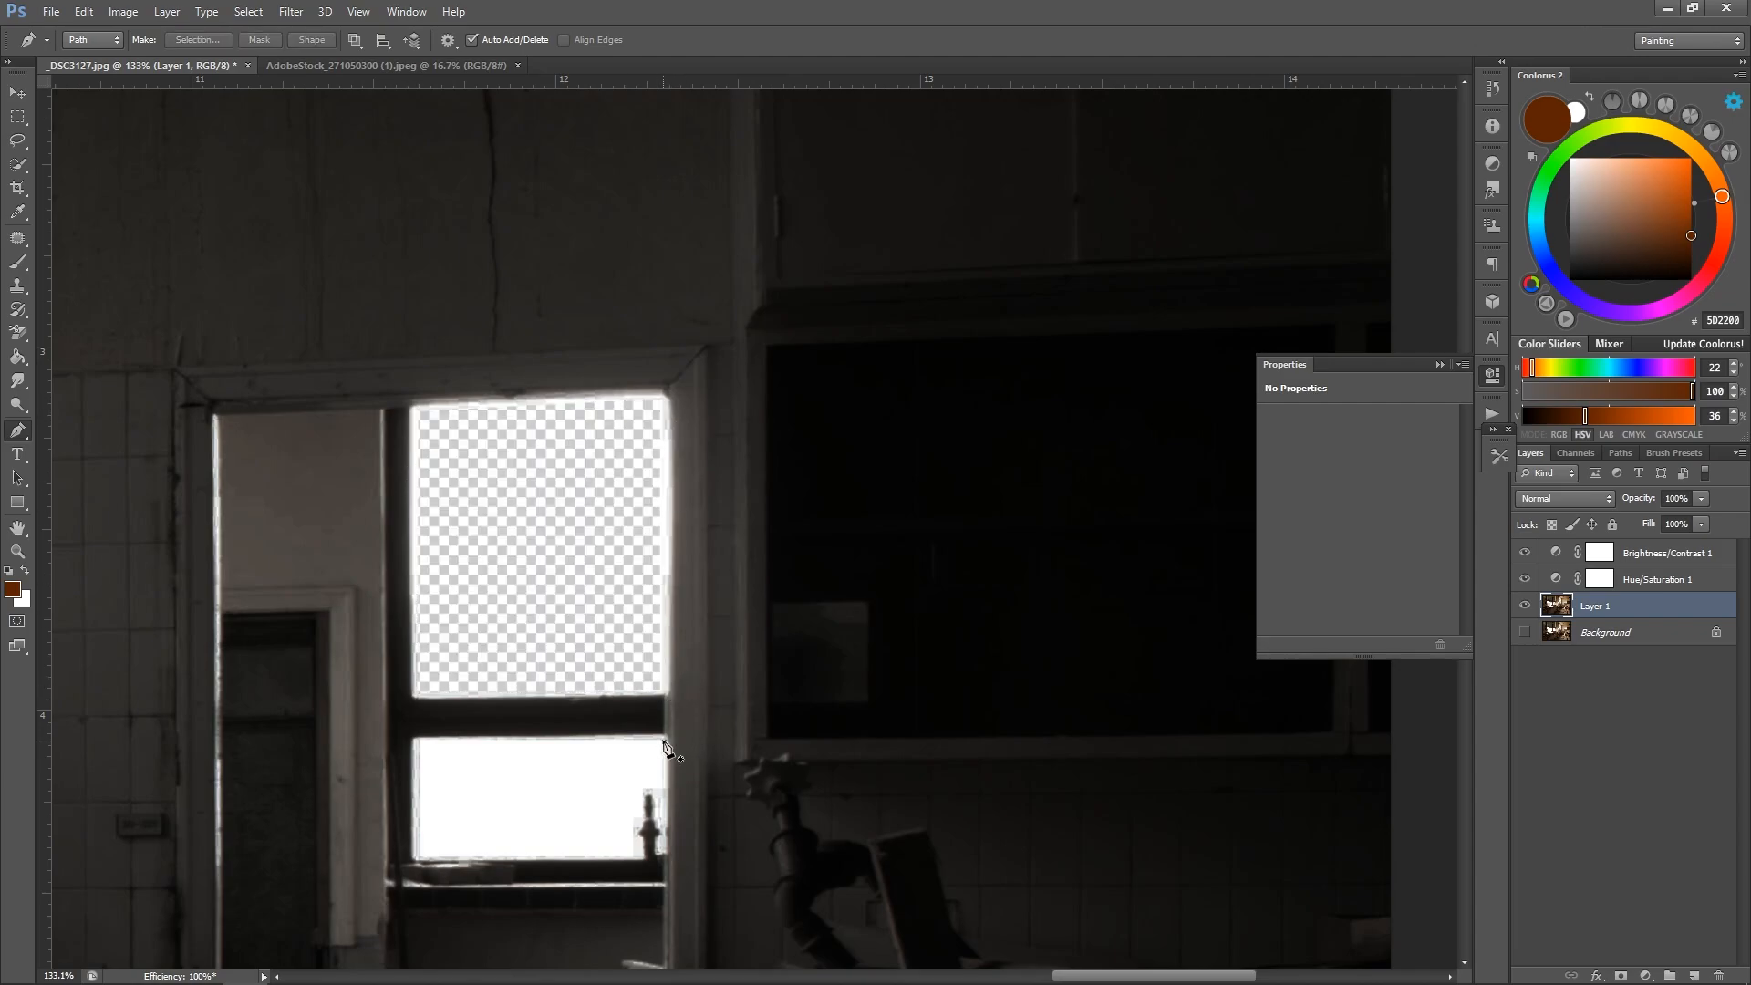
Outline the lower pane of the doorway window with a Pen path and delete it from Layer 1.
click(664, 741)
click(416, 741)
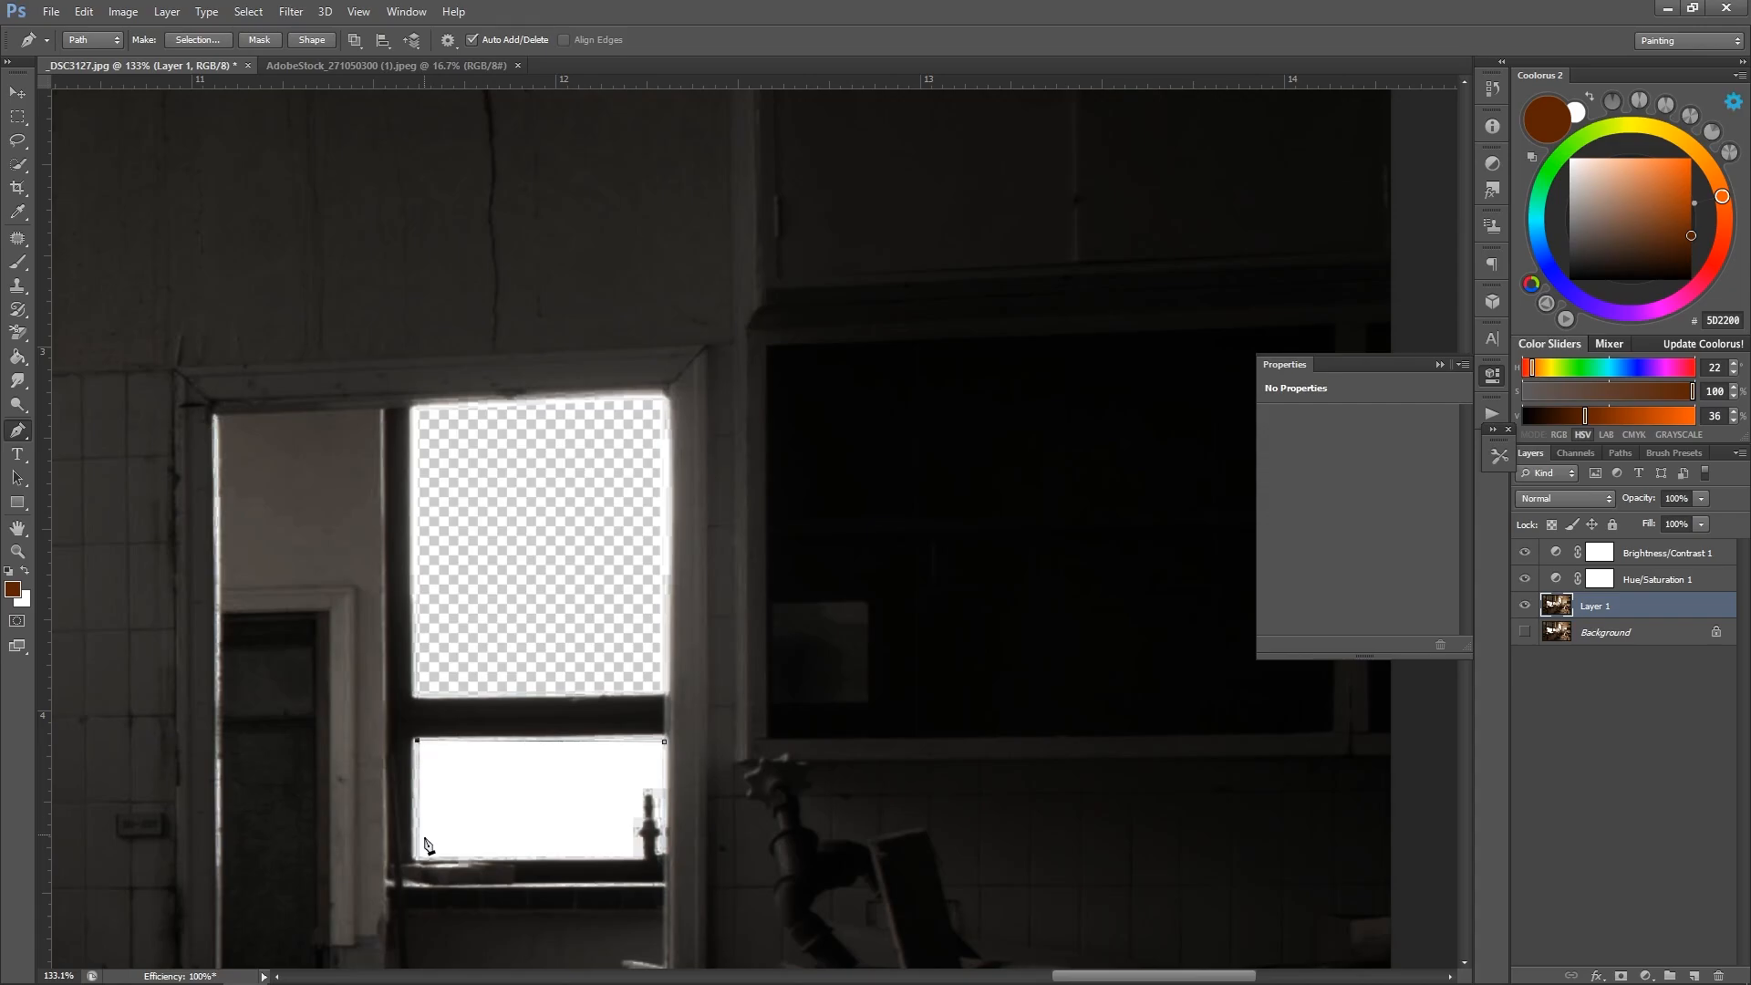
click(664, 855)
key(ctrl+Return)
key(Delete)
Lower the Brightness/Contrast 1 layer's opacity to 66%.
key(z)
drag(660, 743, 578, 700)
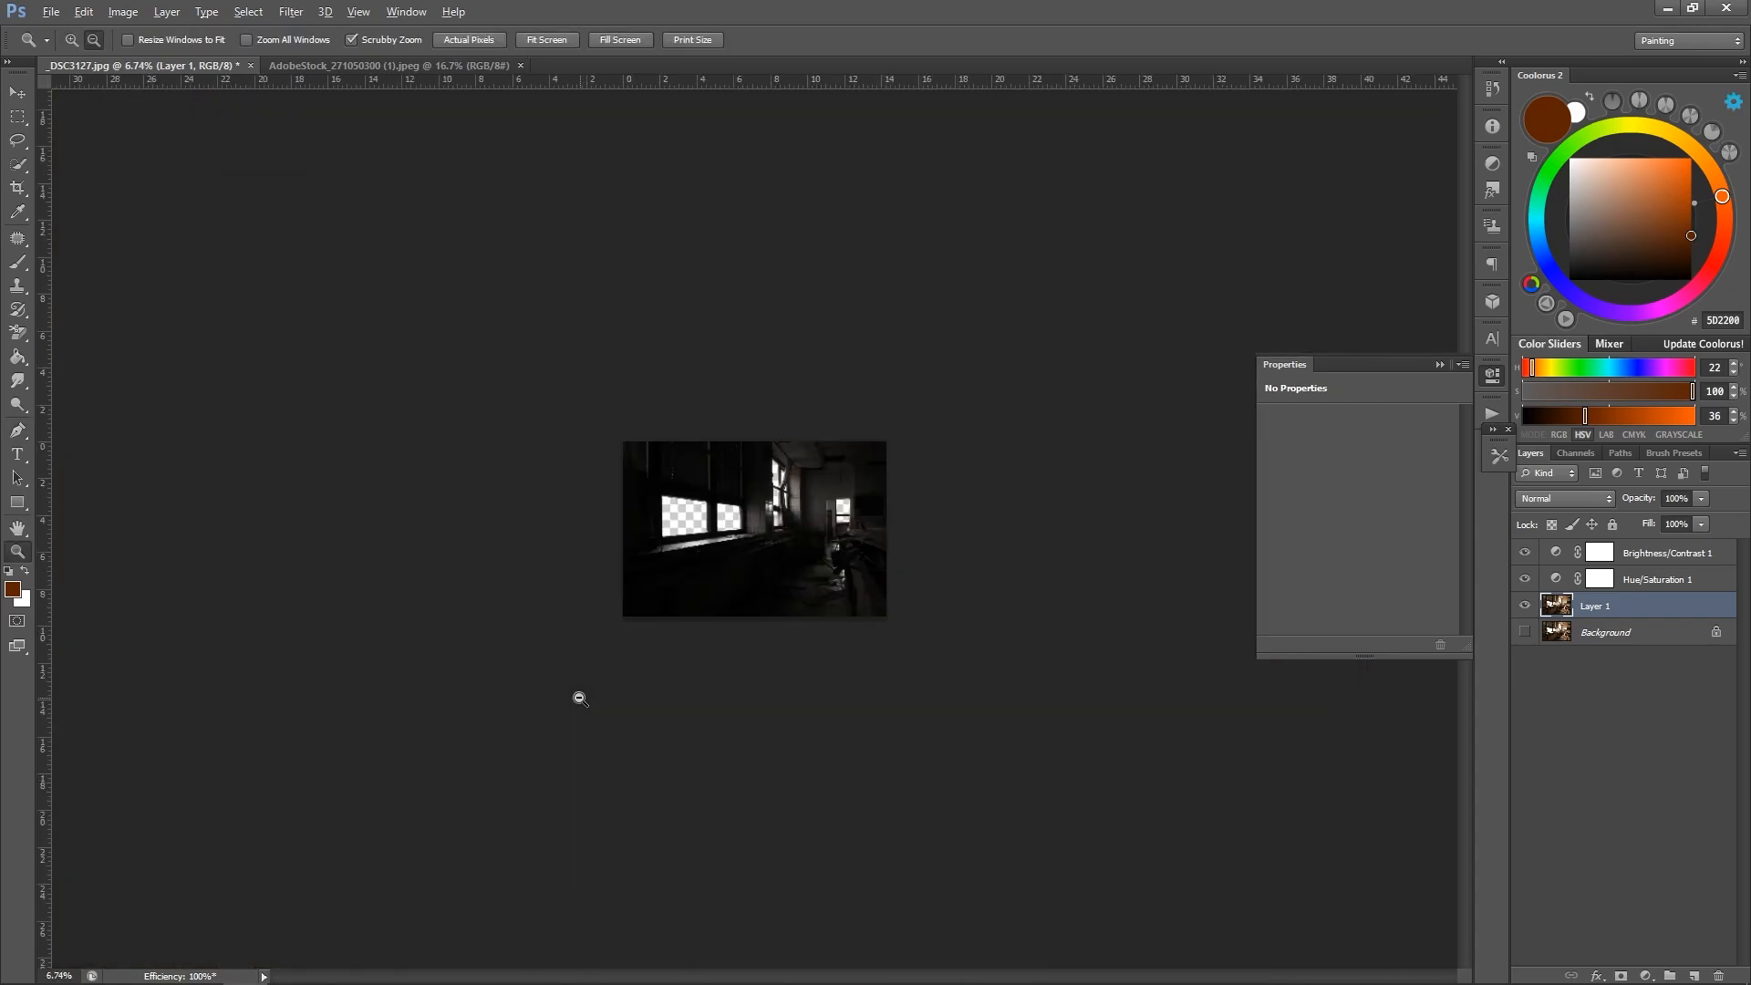
drag(808, 434, 1384, 562)
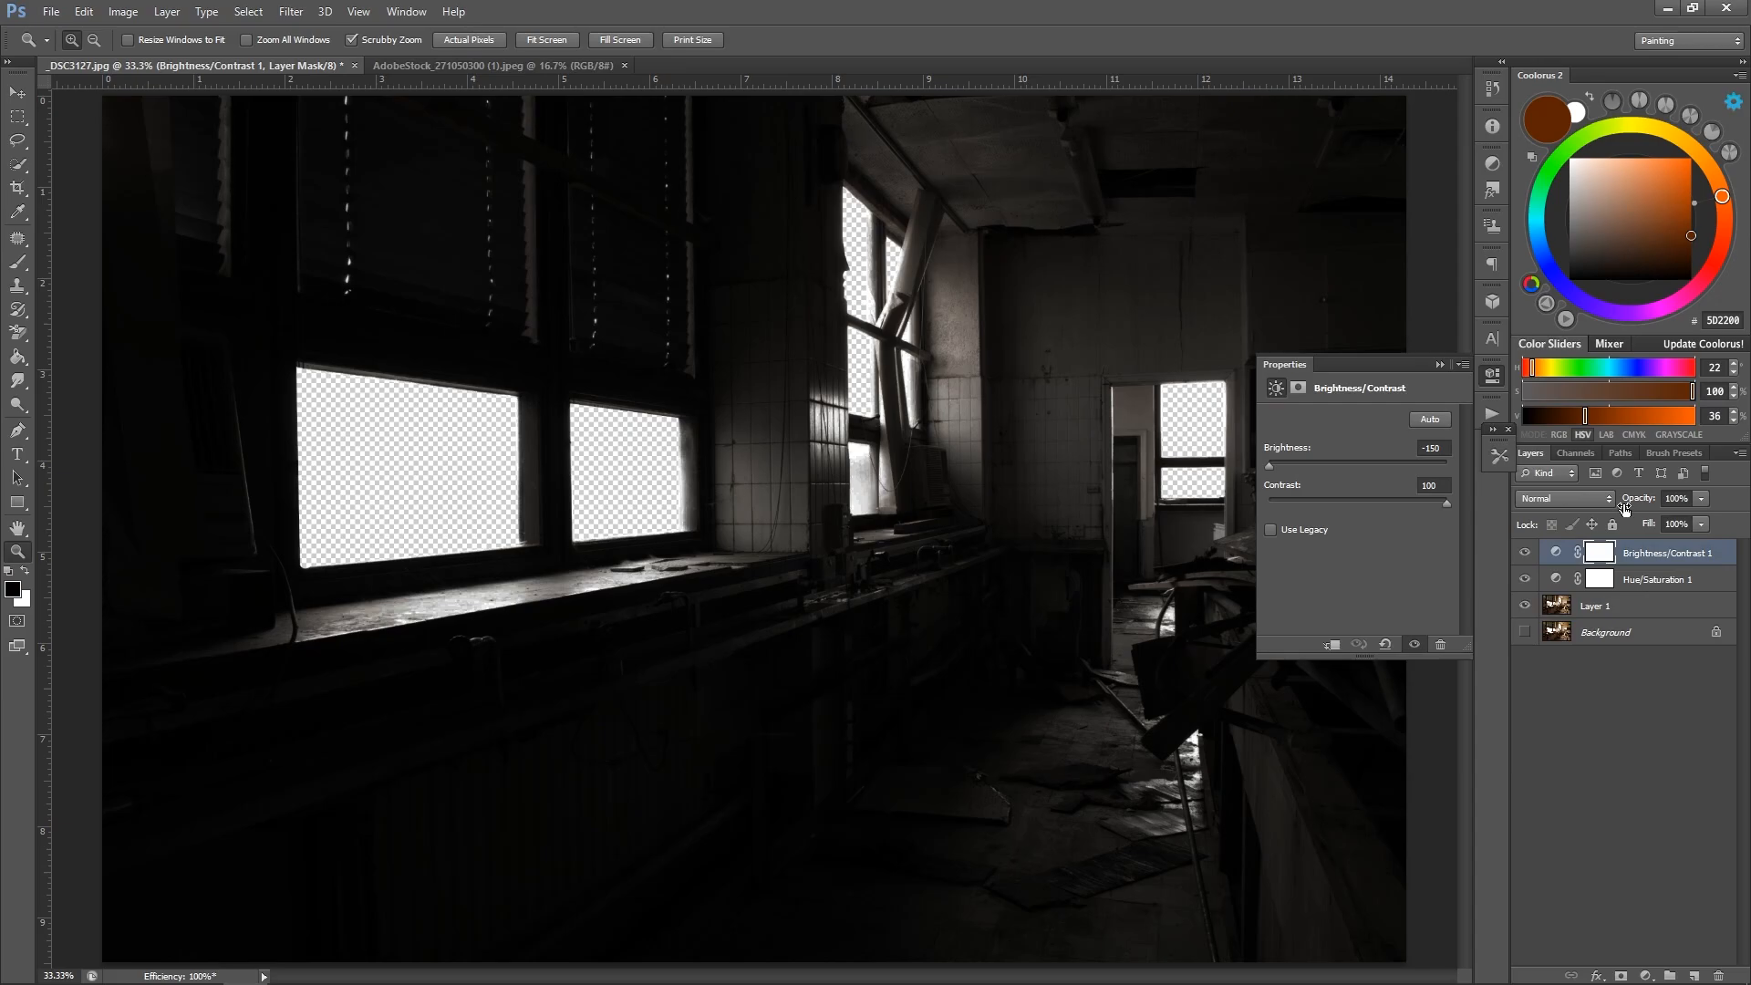
drag(1368, 504, 1447, 528)
click(525, 66)
key(v)
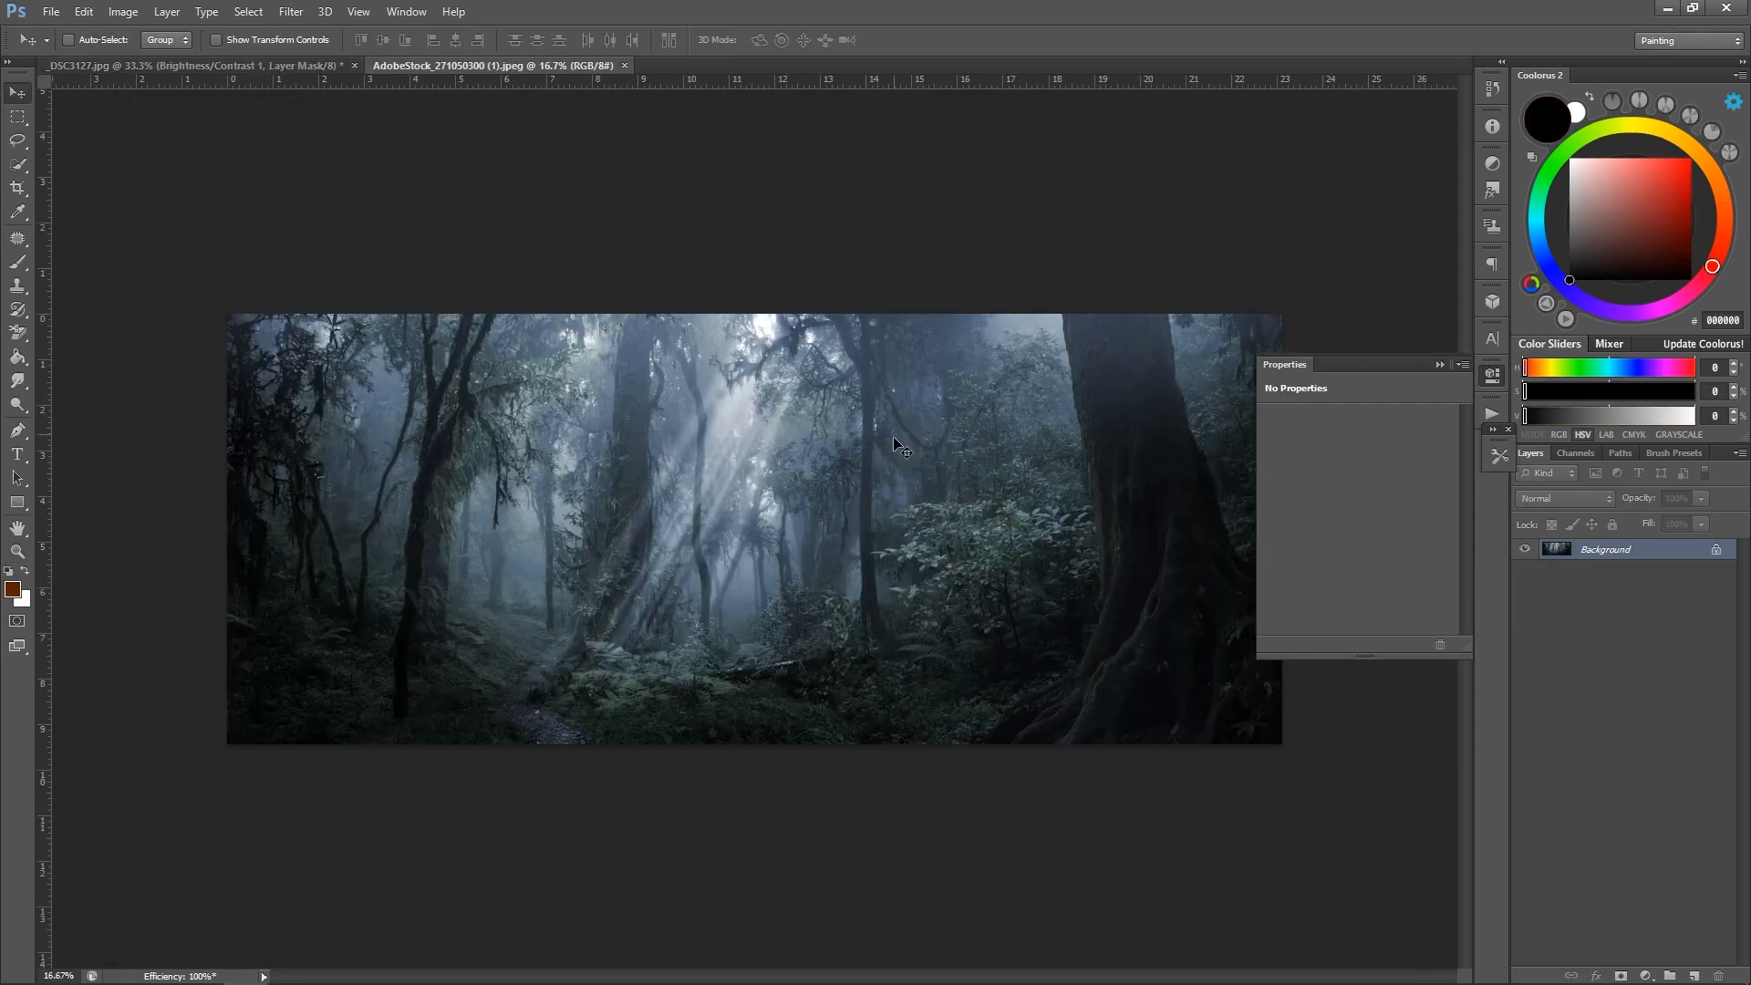
drag(895, 438, 401, 274)
drag(1597, 555, 1604, 644)
Scale down the forest layer with Free Transform and position it behind the cut-out windows.
key(z)
drag(821, 553, 767, 551)
alt+click(767, 551)
key(ctrl+t)
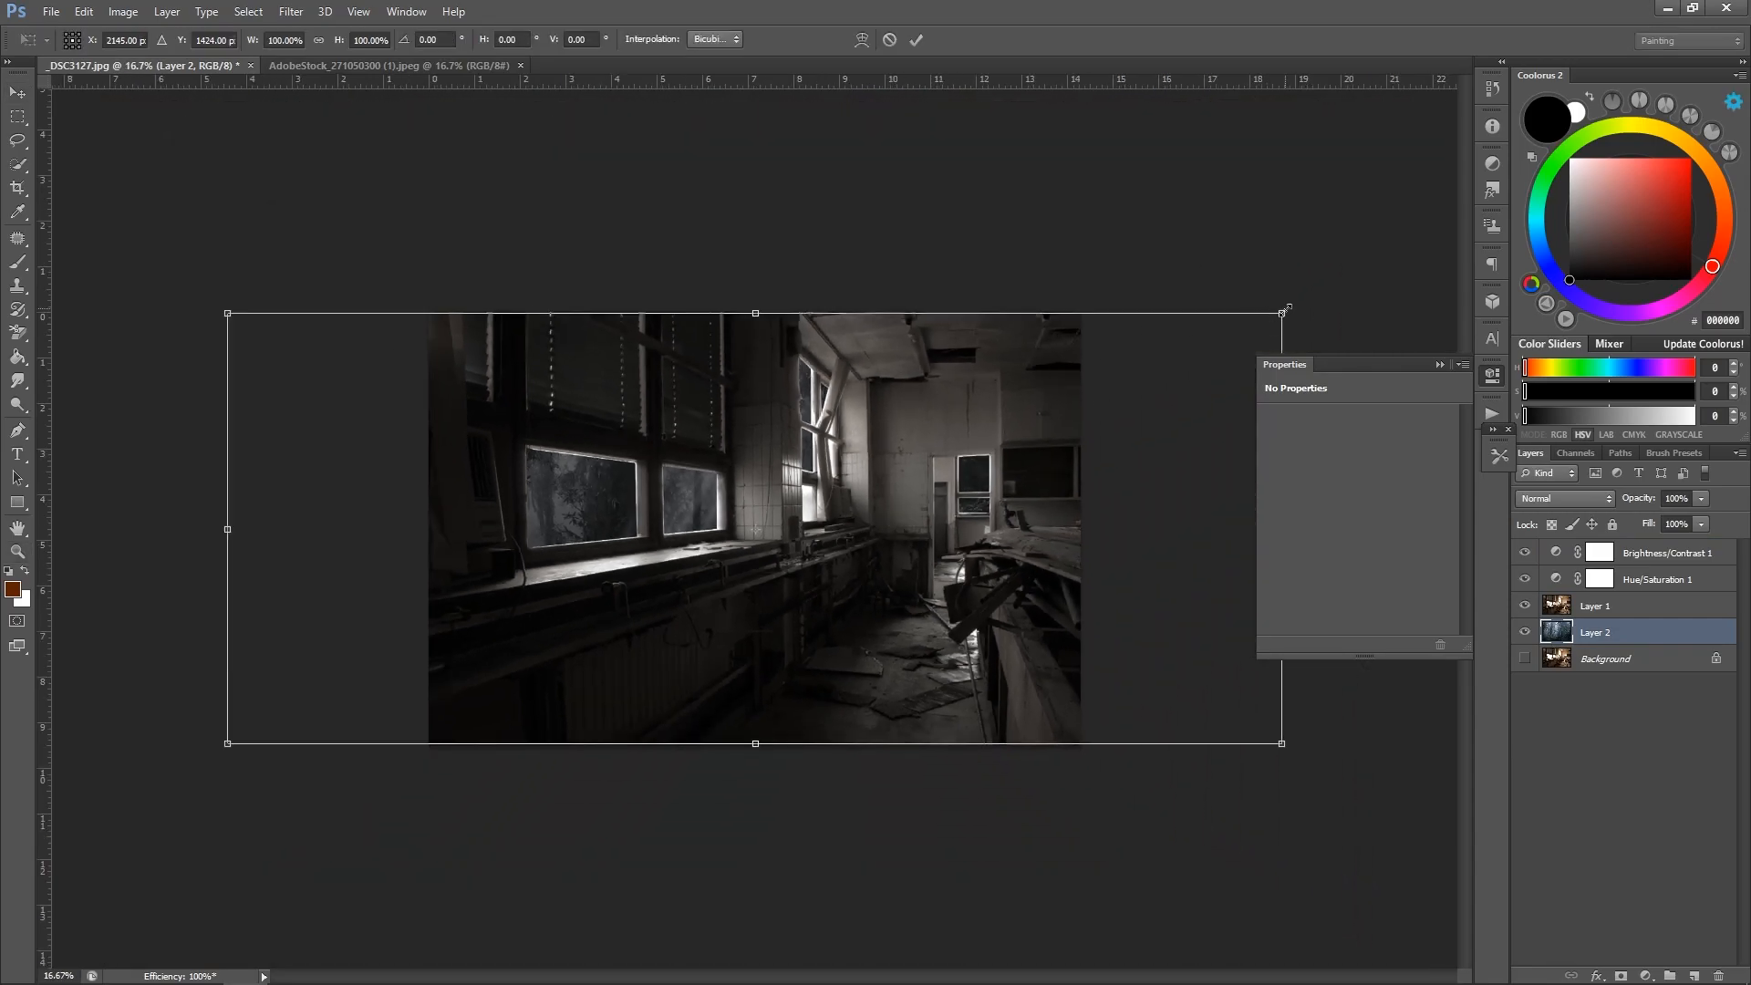
drag(1286, 308, 1188, 349)
drag(1074, 484, 1125, 443)
key(Return)
Clip the Brightness/Contrast 1 and Hue/Saturation 1 adjustment layers to Layer 1 with a clipping mask.
key(v)
click(1669, 554)
shift+click(1671, 582)
right_click(1662, 581)
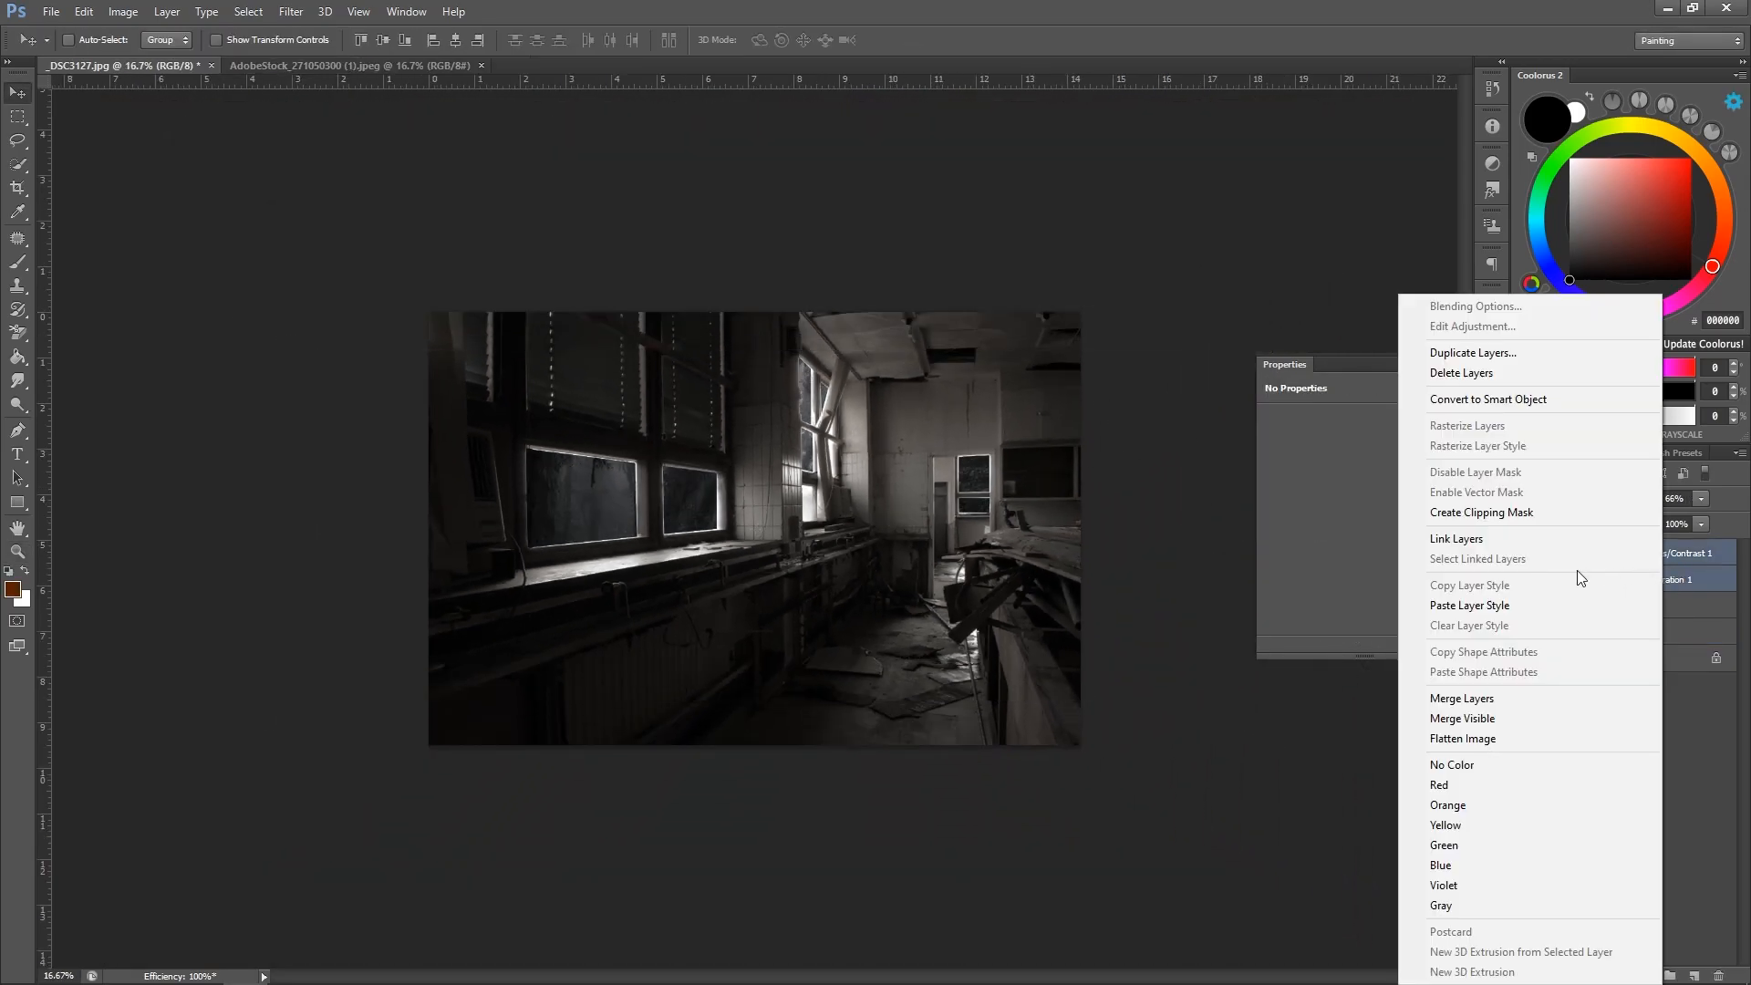
click(1537, 513)
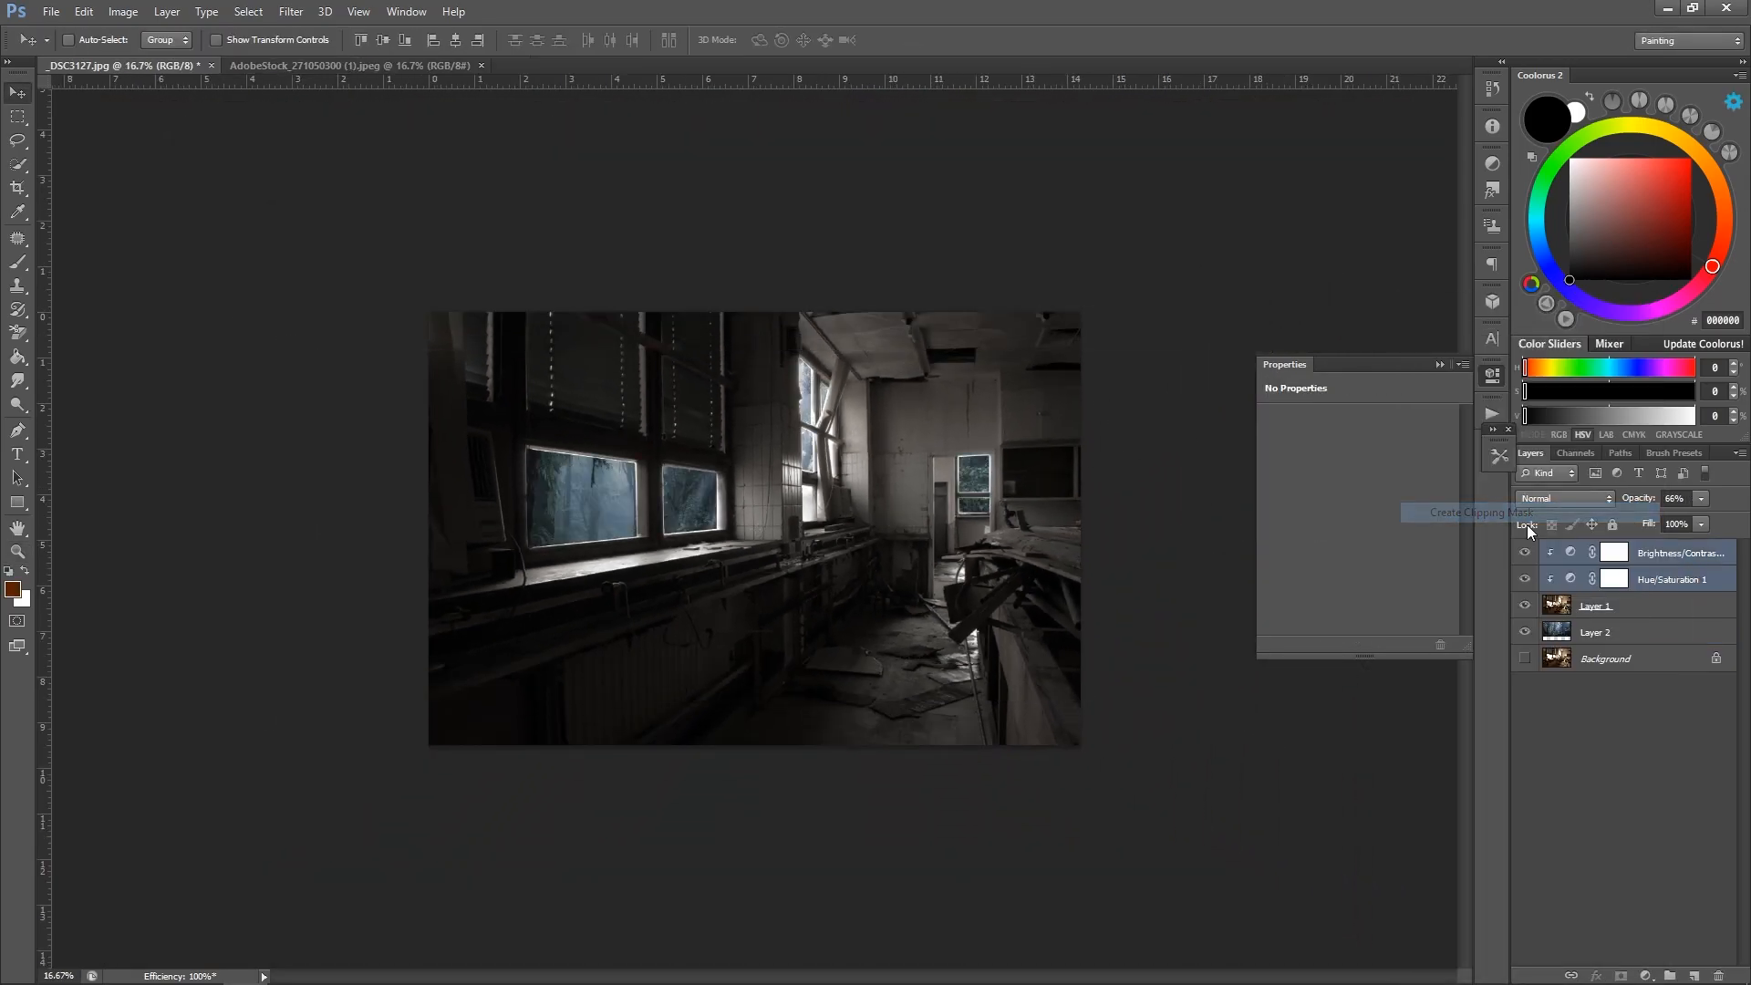
Duplicate the forest layer, Layer 2, and offset the copy so it fills the far windows.
click(1656, 619)
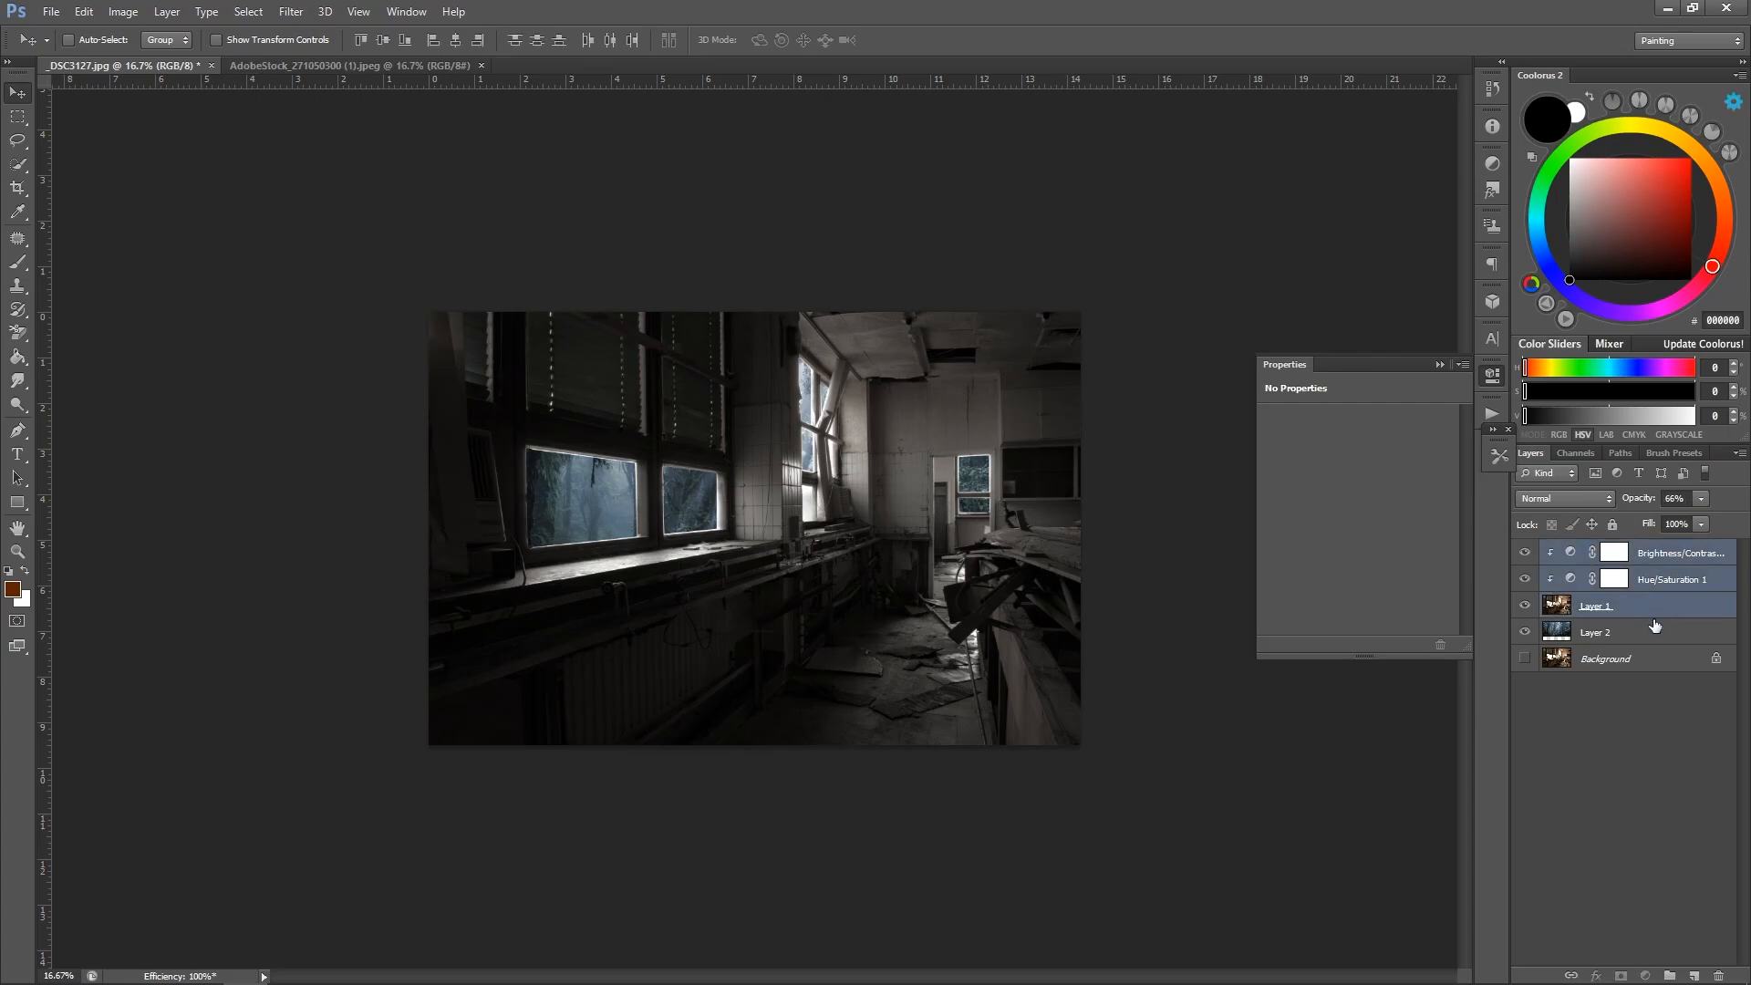
click(1642, 631)
drag(1075, 609, 1036, 556)
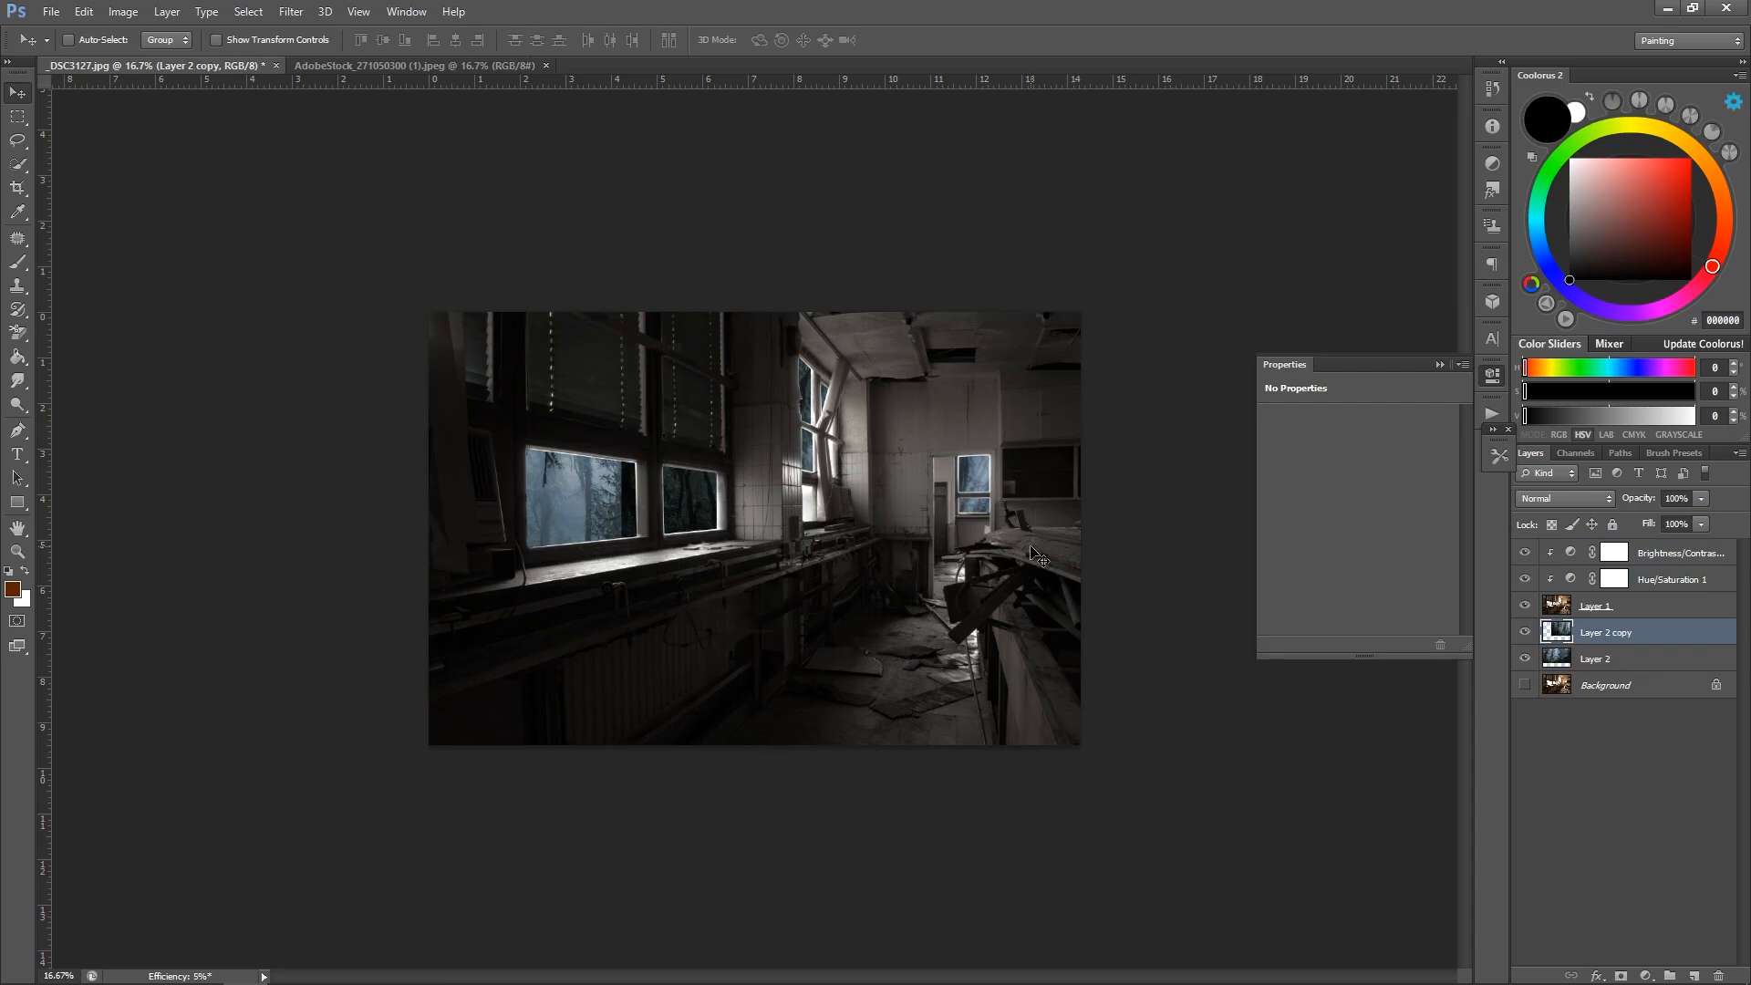
Add a layer mask to the forest copy and paint black over the left window area with a 1900 px brush.
click(1620, 973)
key(b)
key(d)
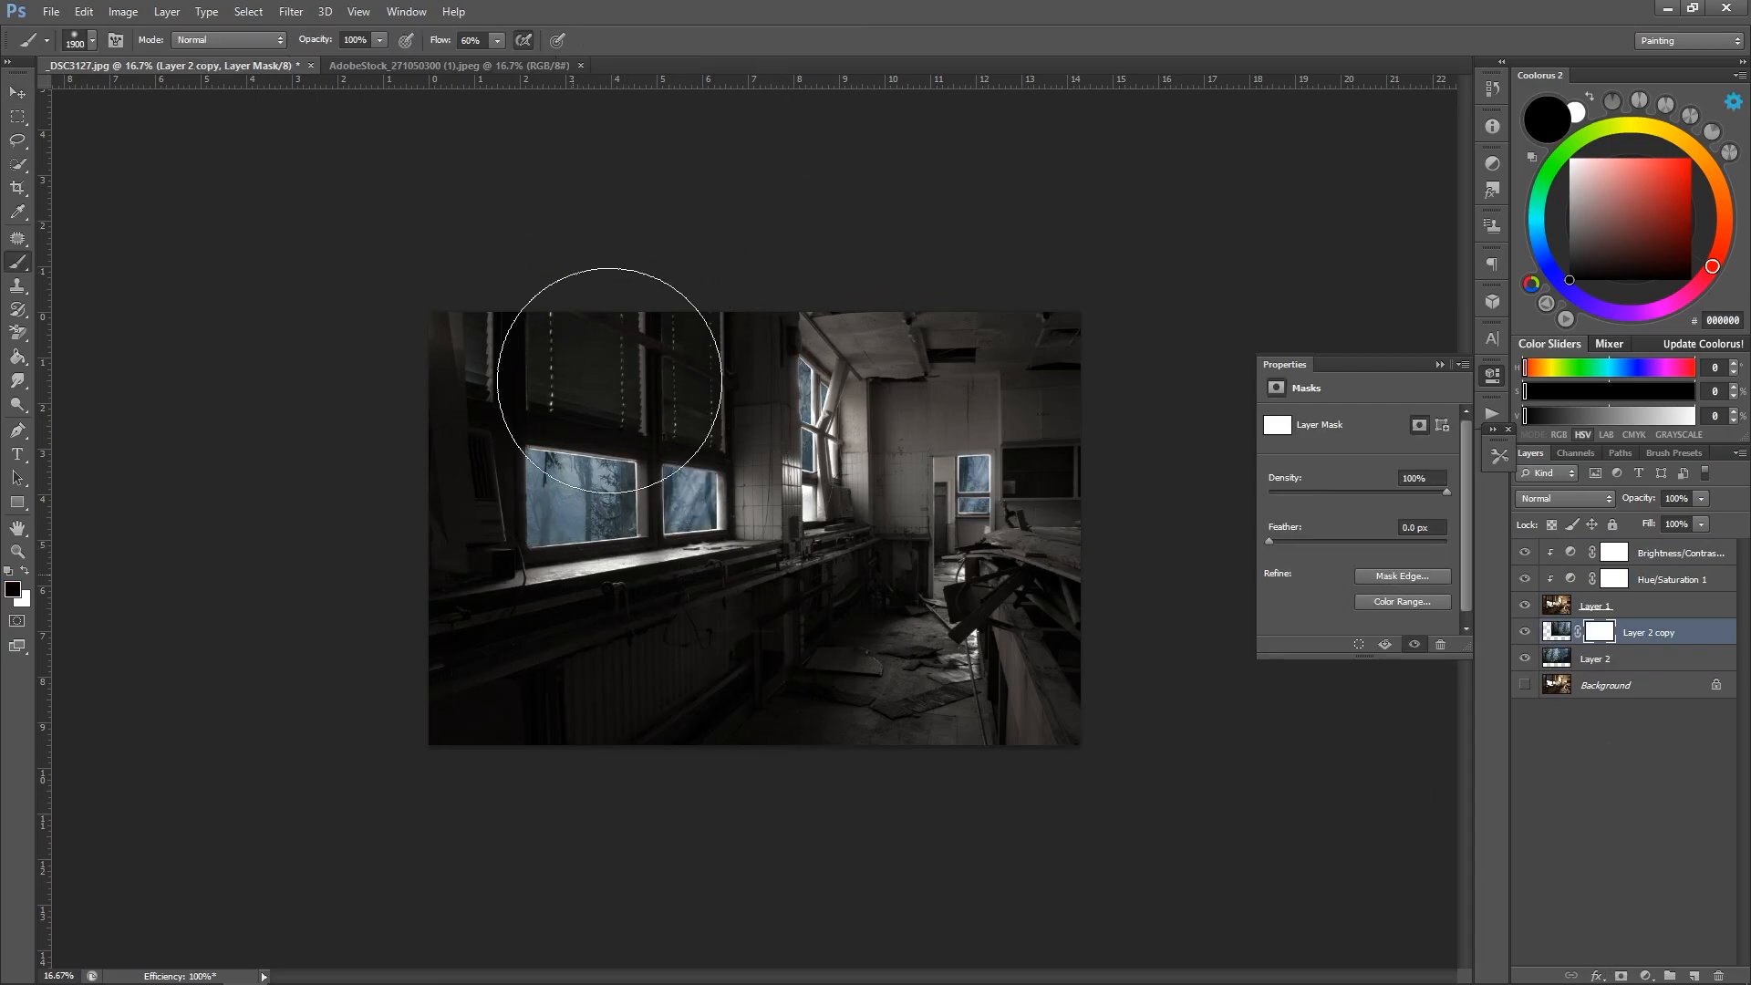
drag(609, 380, 573, 575)
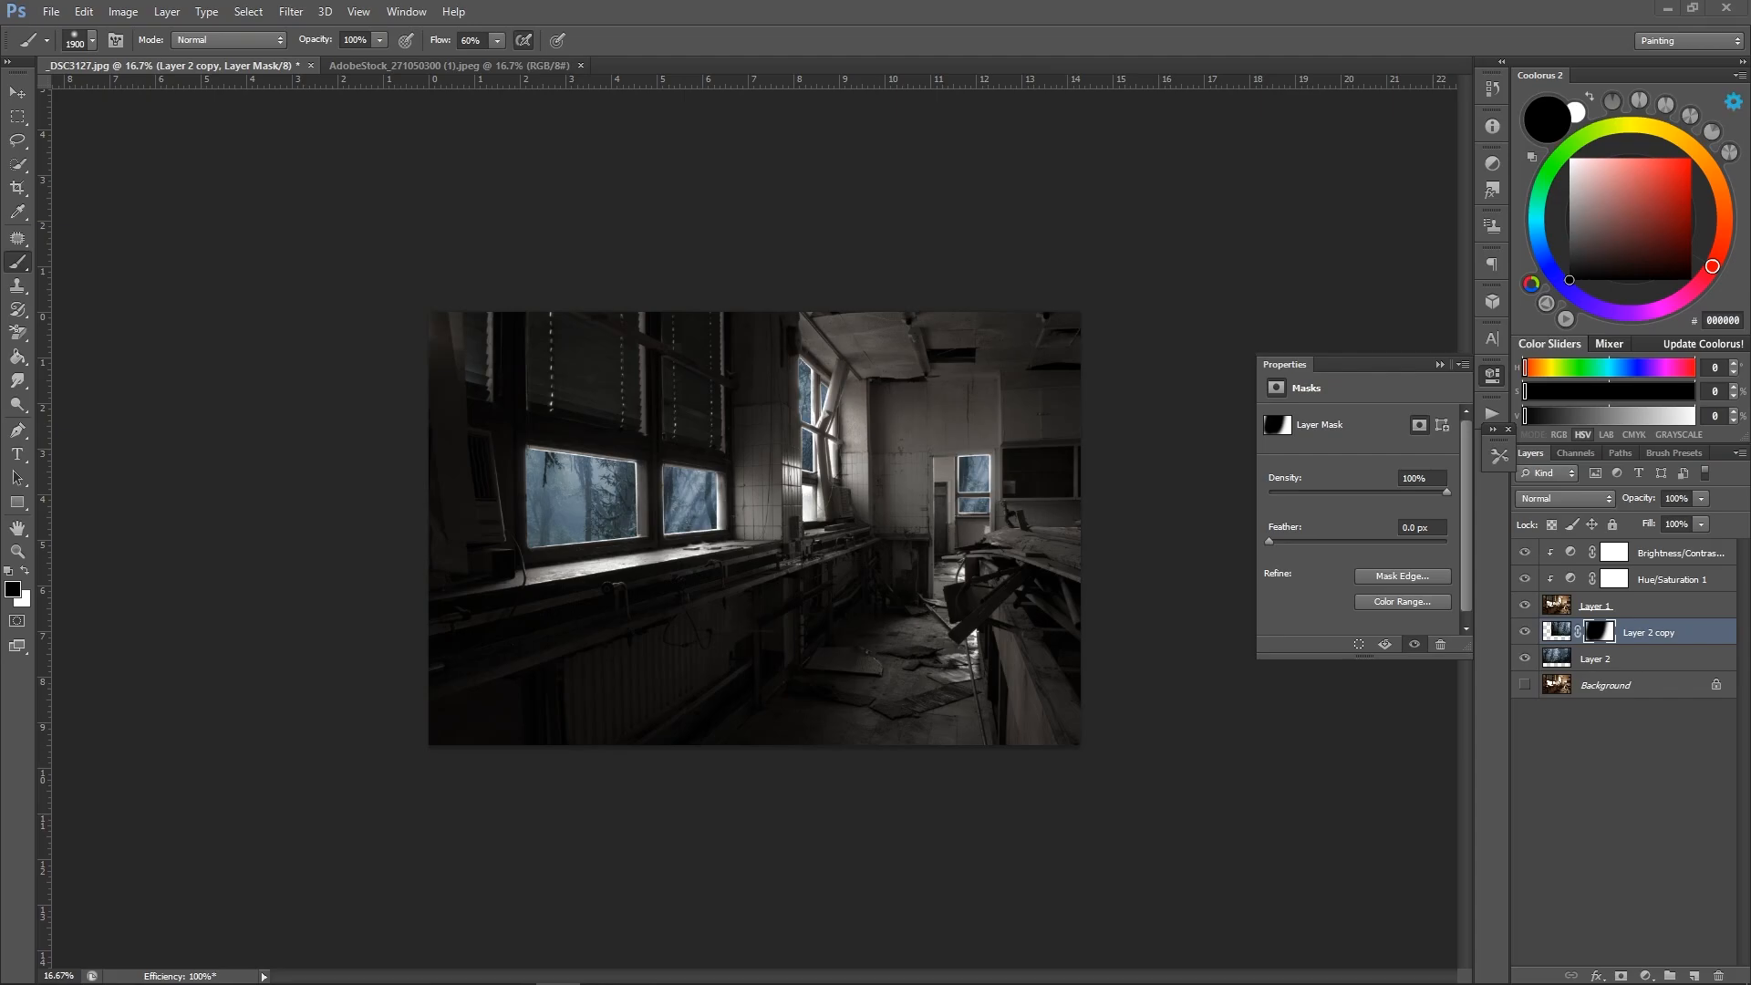
key(ctrl+z)
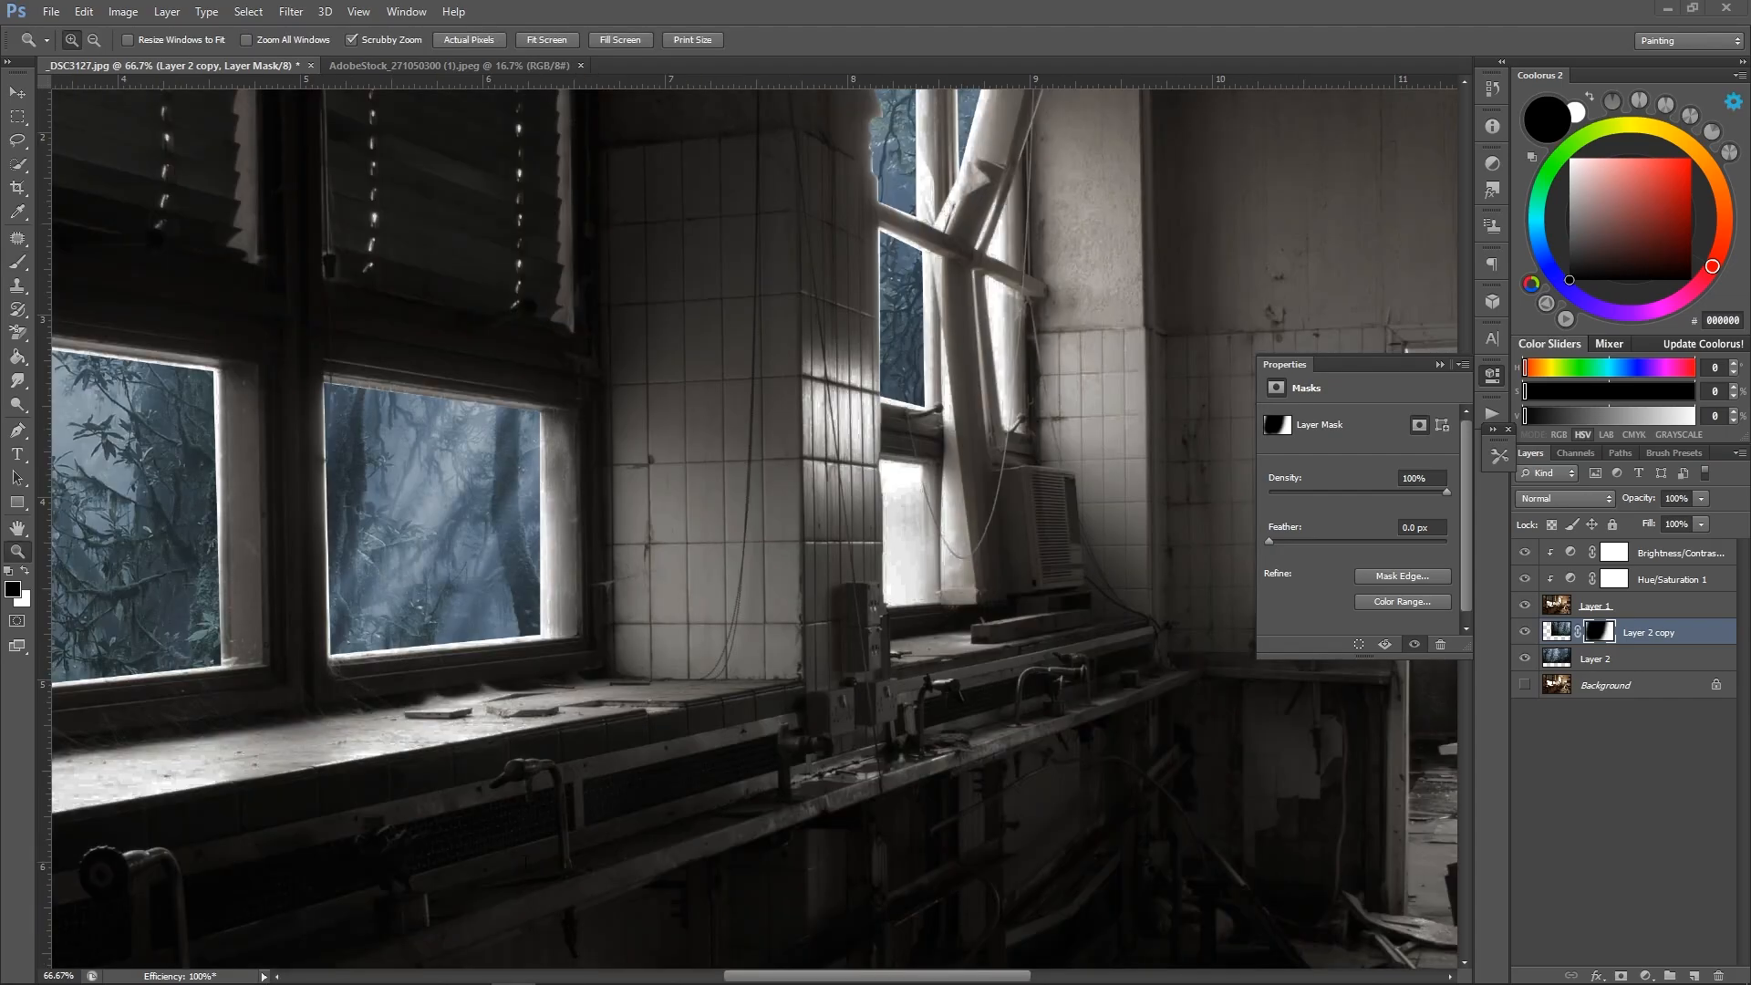
Cut out the lower pane of the far window on Layer 1 with a Pen path selection and delete its contents.
key(ctrl+plus)
key(p)
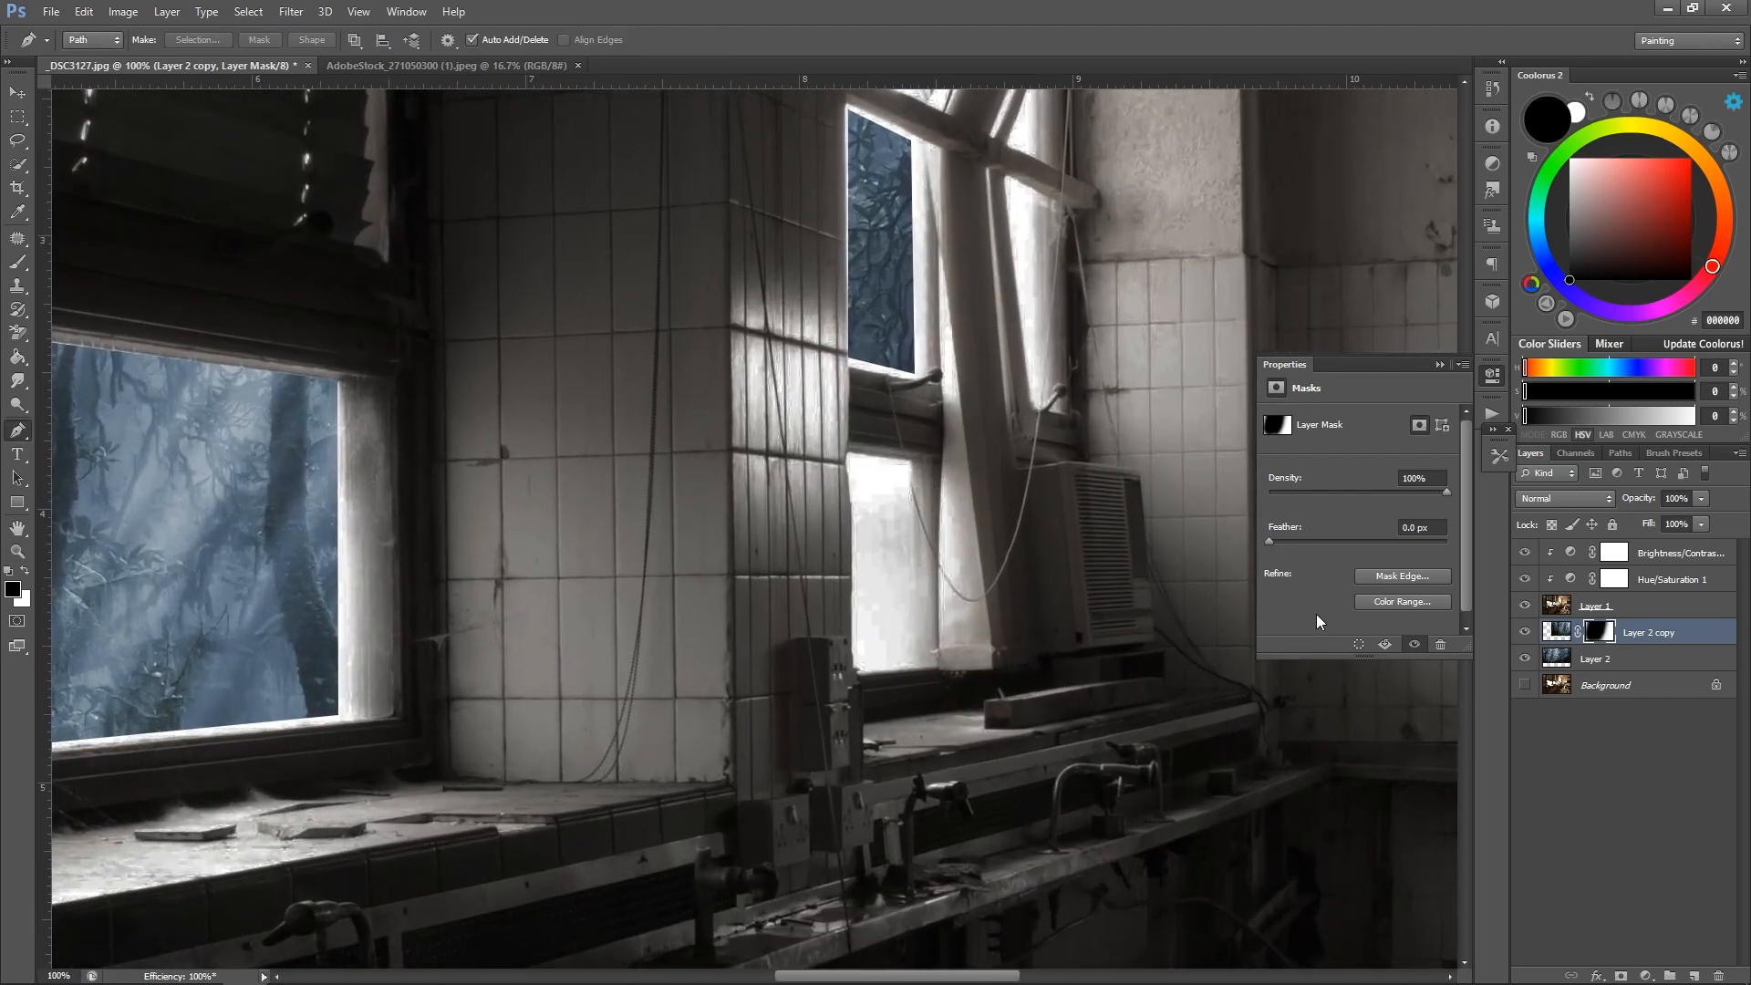
click(1554, 610)
click(906, 462)
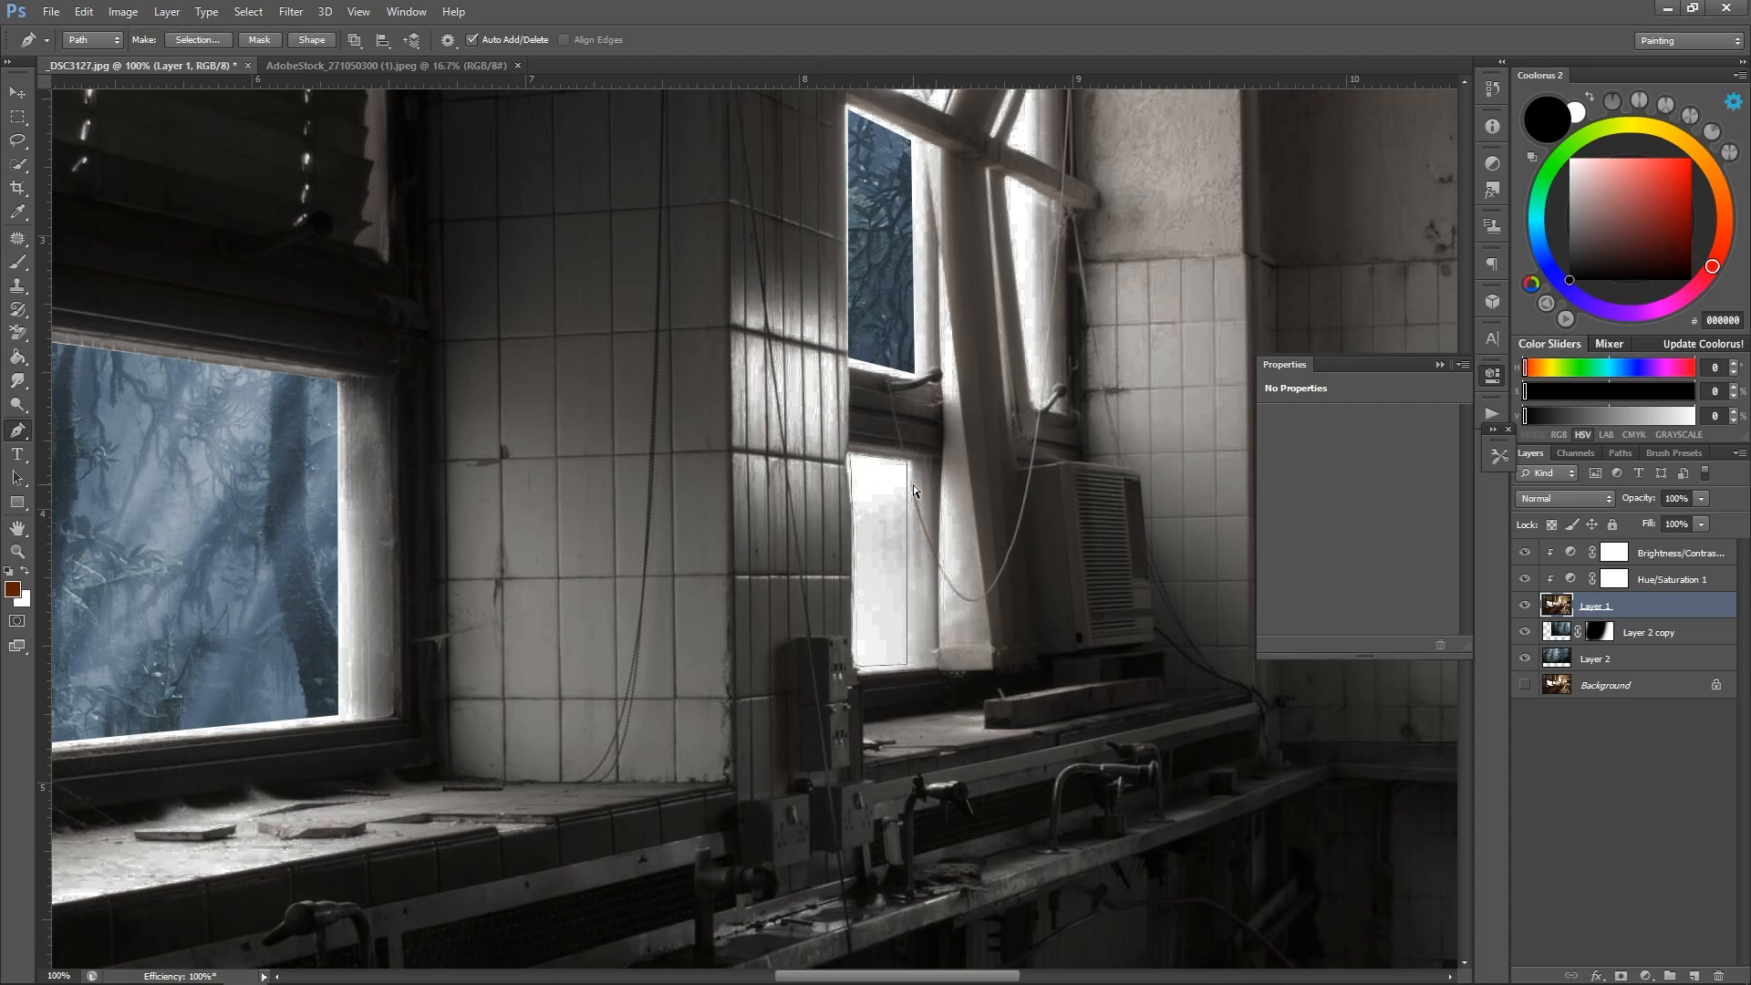
key(ctrl+Return)
key(Delete)
key(ctrl+d)
Outline the narrow pane beneath the far window's crossbar with the Pen tool and delete it from Layer 1.
drag(1103, 179, 904, 610)
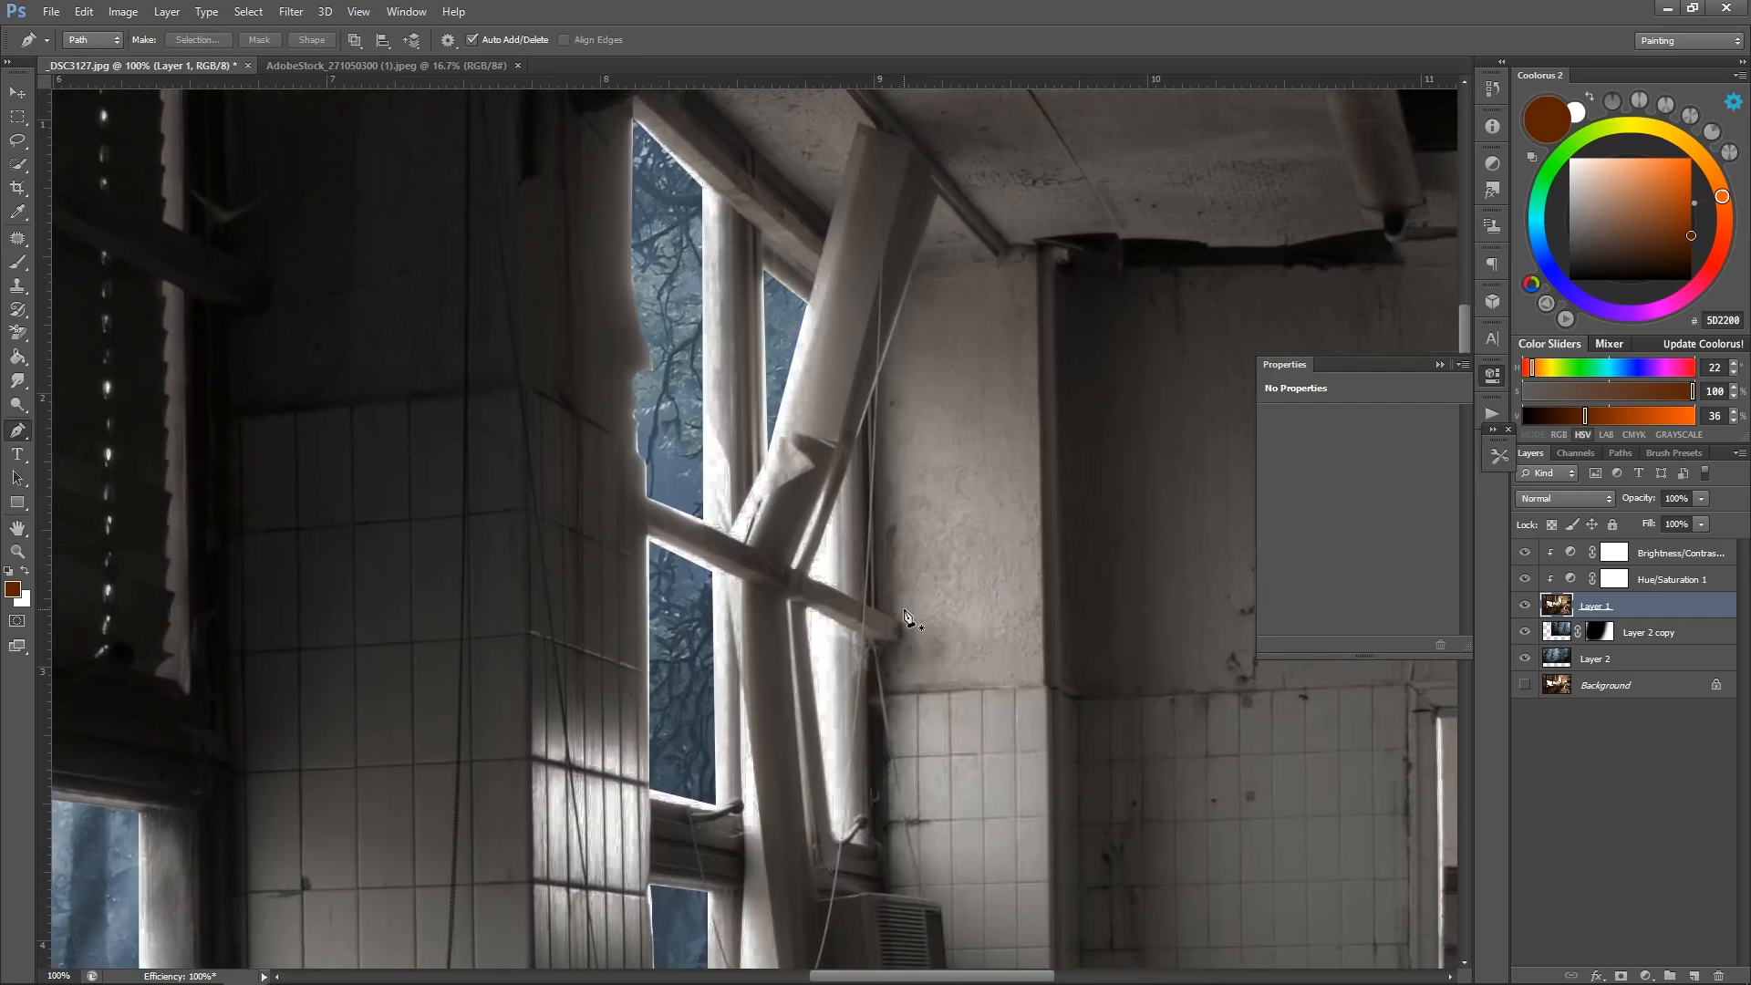
click(832, 622)
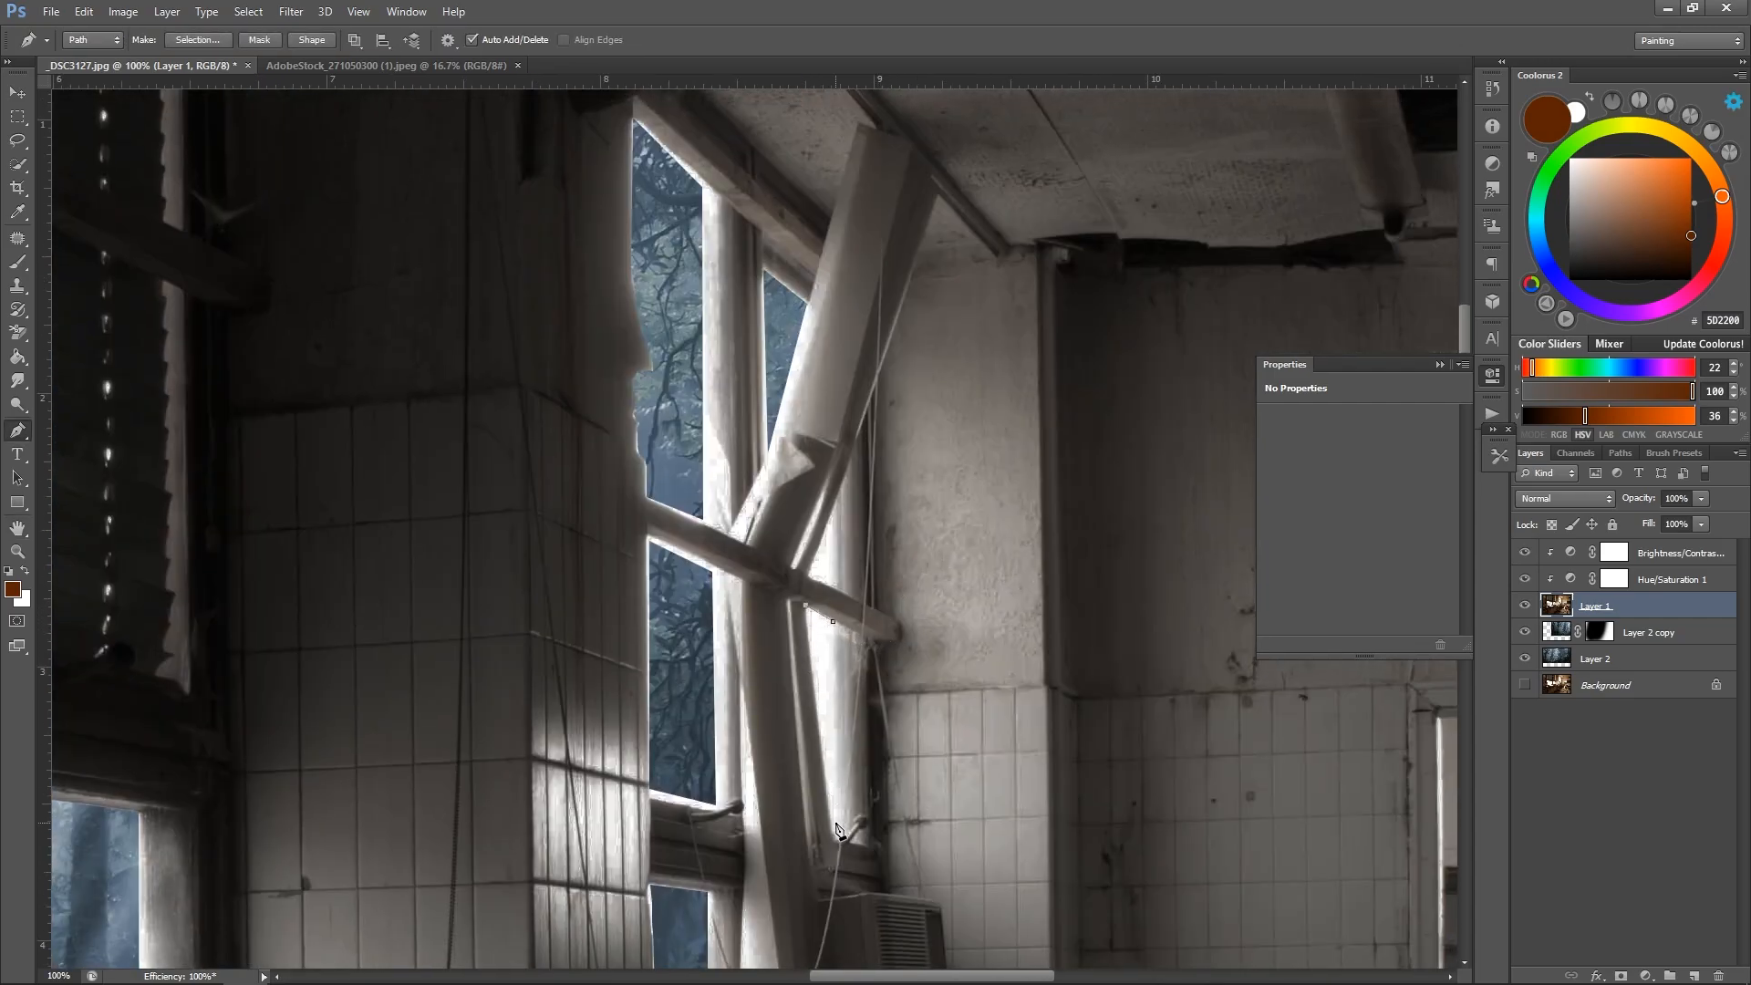
click(835, 838)
click(833, 621)
key(ctrl+Return)
key(Delete)
key(ctrl+d)
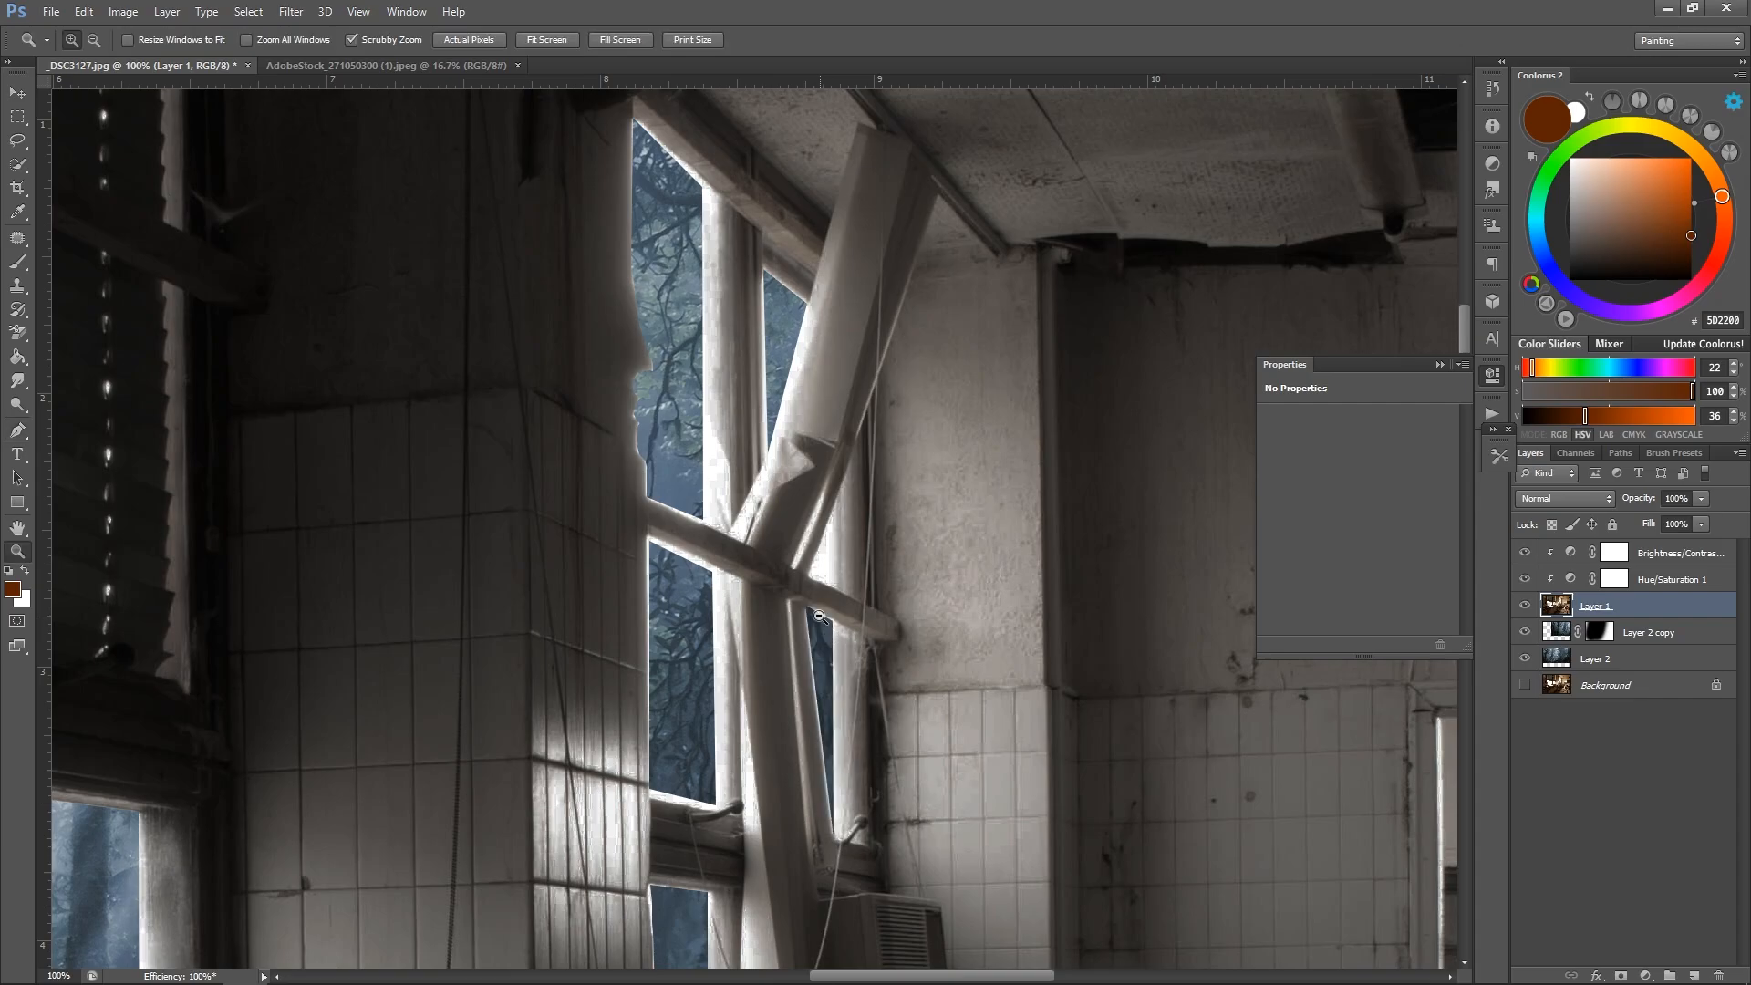
key(ctrl+0)
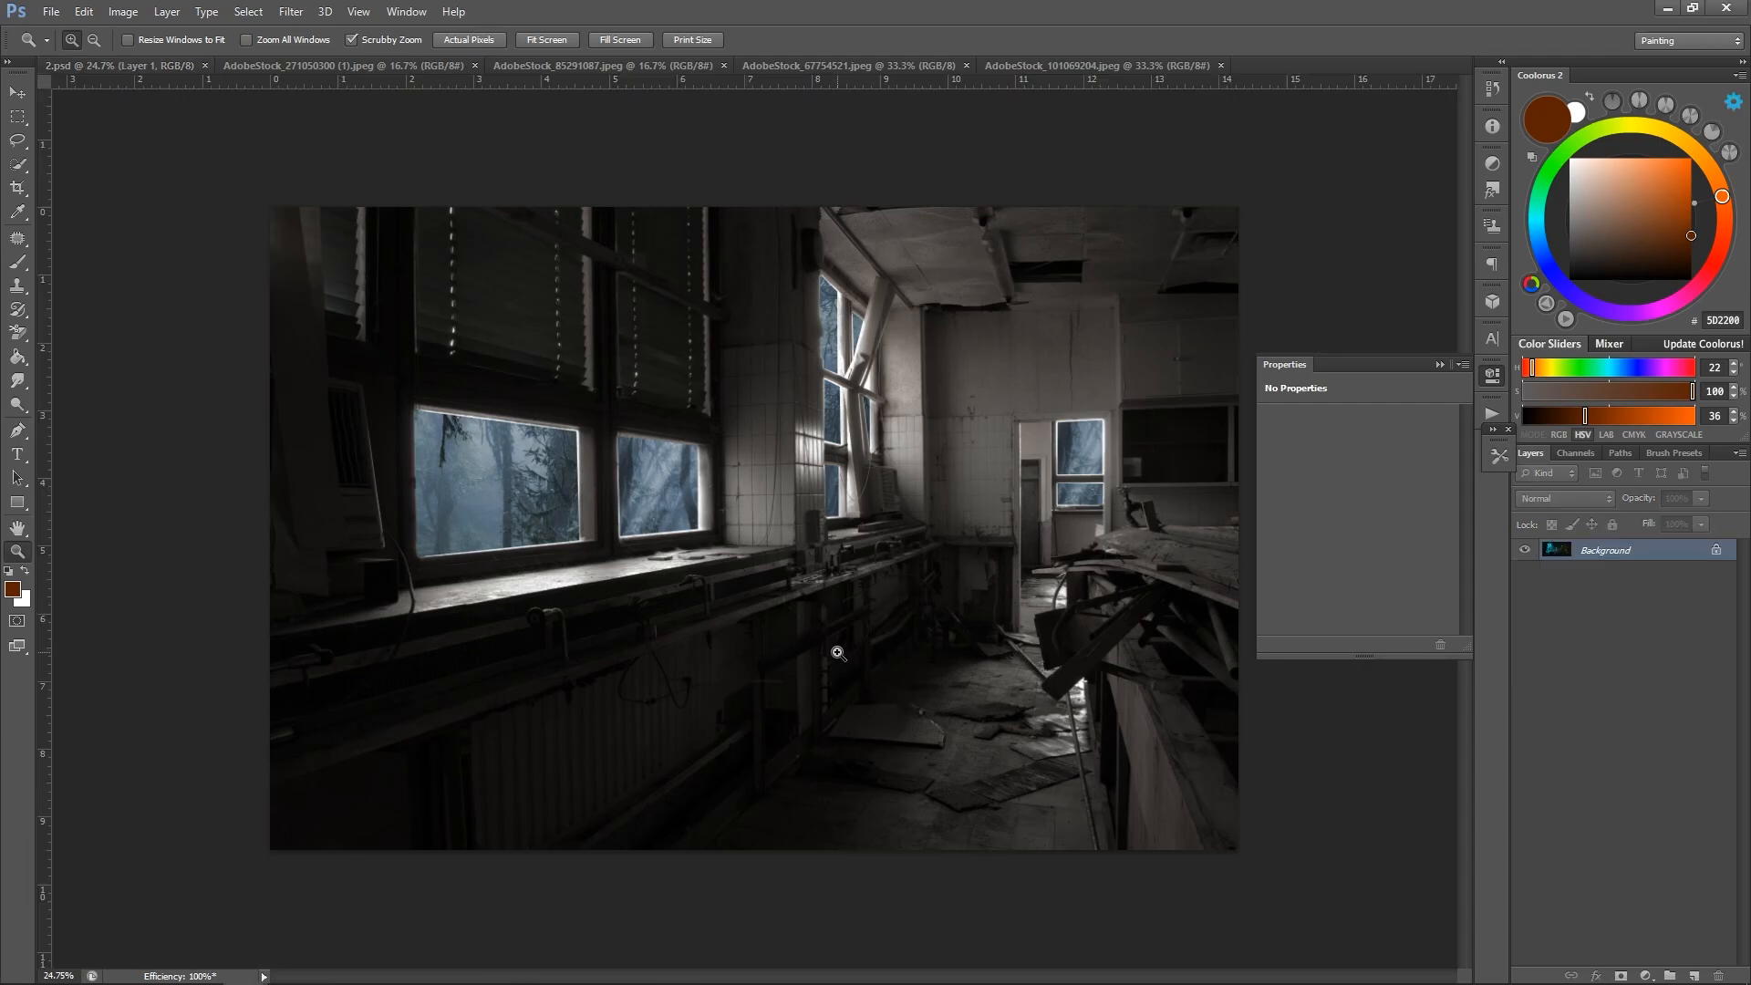
Add a Color Balance adjustment above Hue/Saturation 1 with midtones Cyan-Red at -39 and Yellow-Blue at +22.
click(1677, 582)
click(1646, 975)
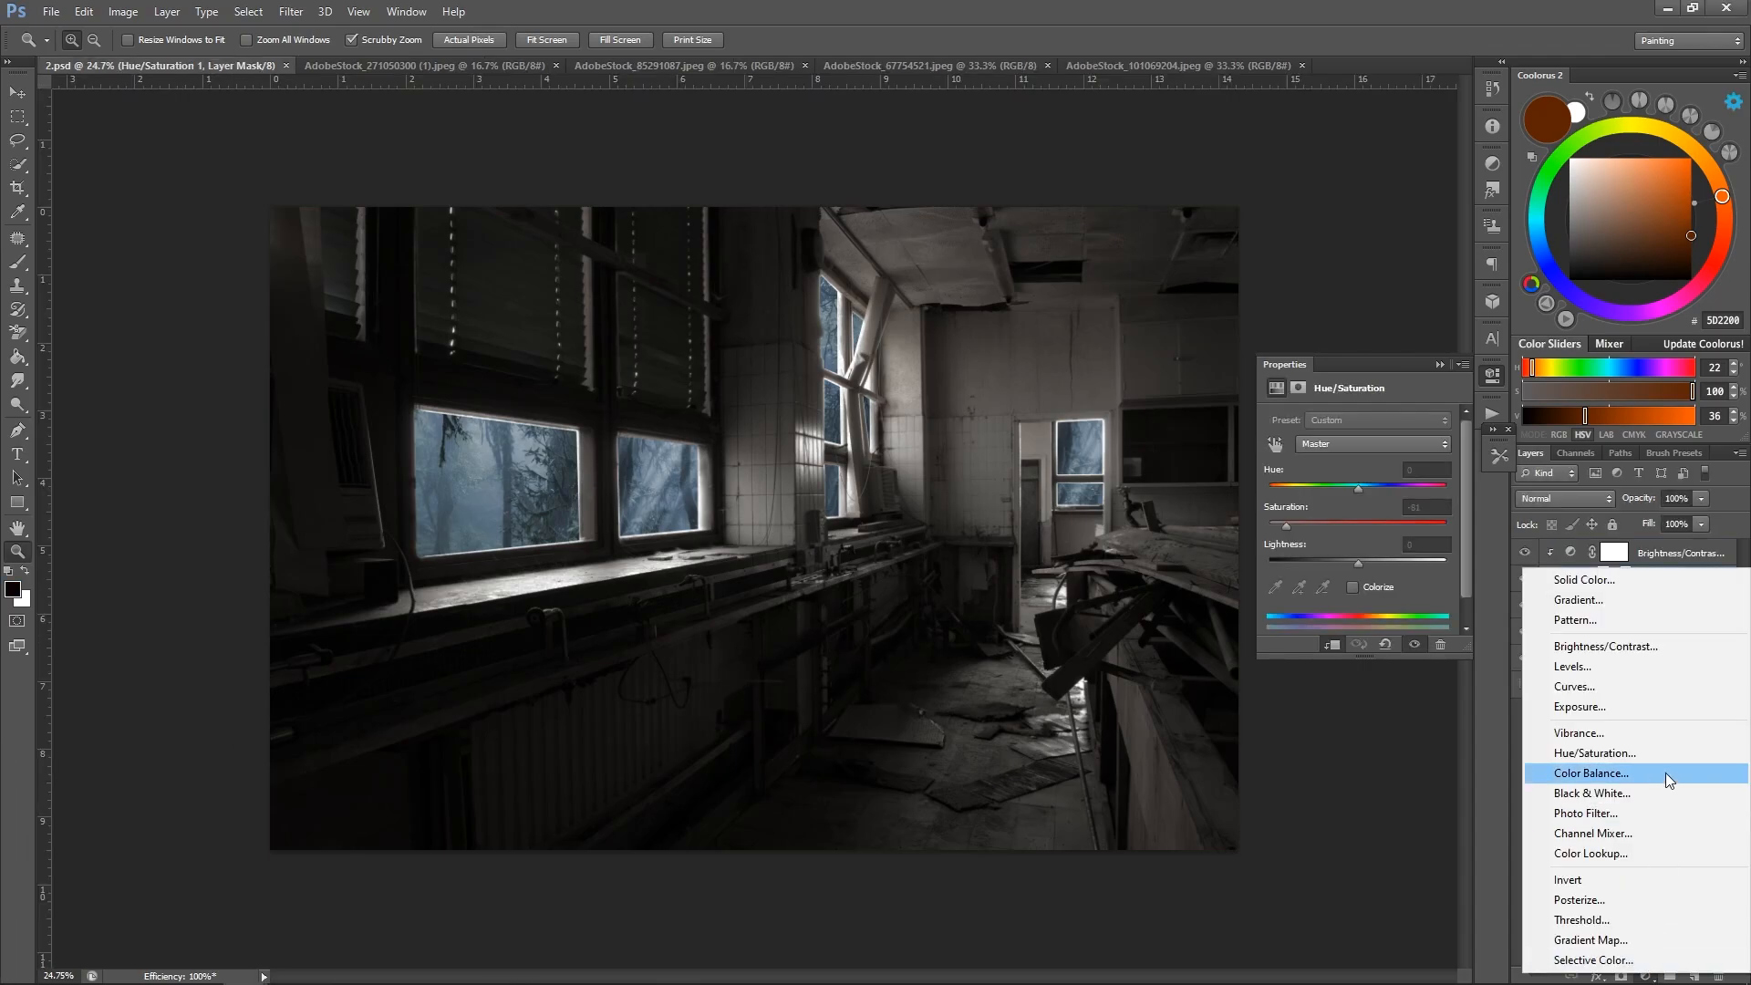
click(1569, 778)
drag(1322, 461, 1280, 457)
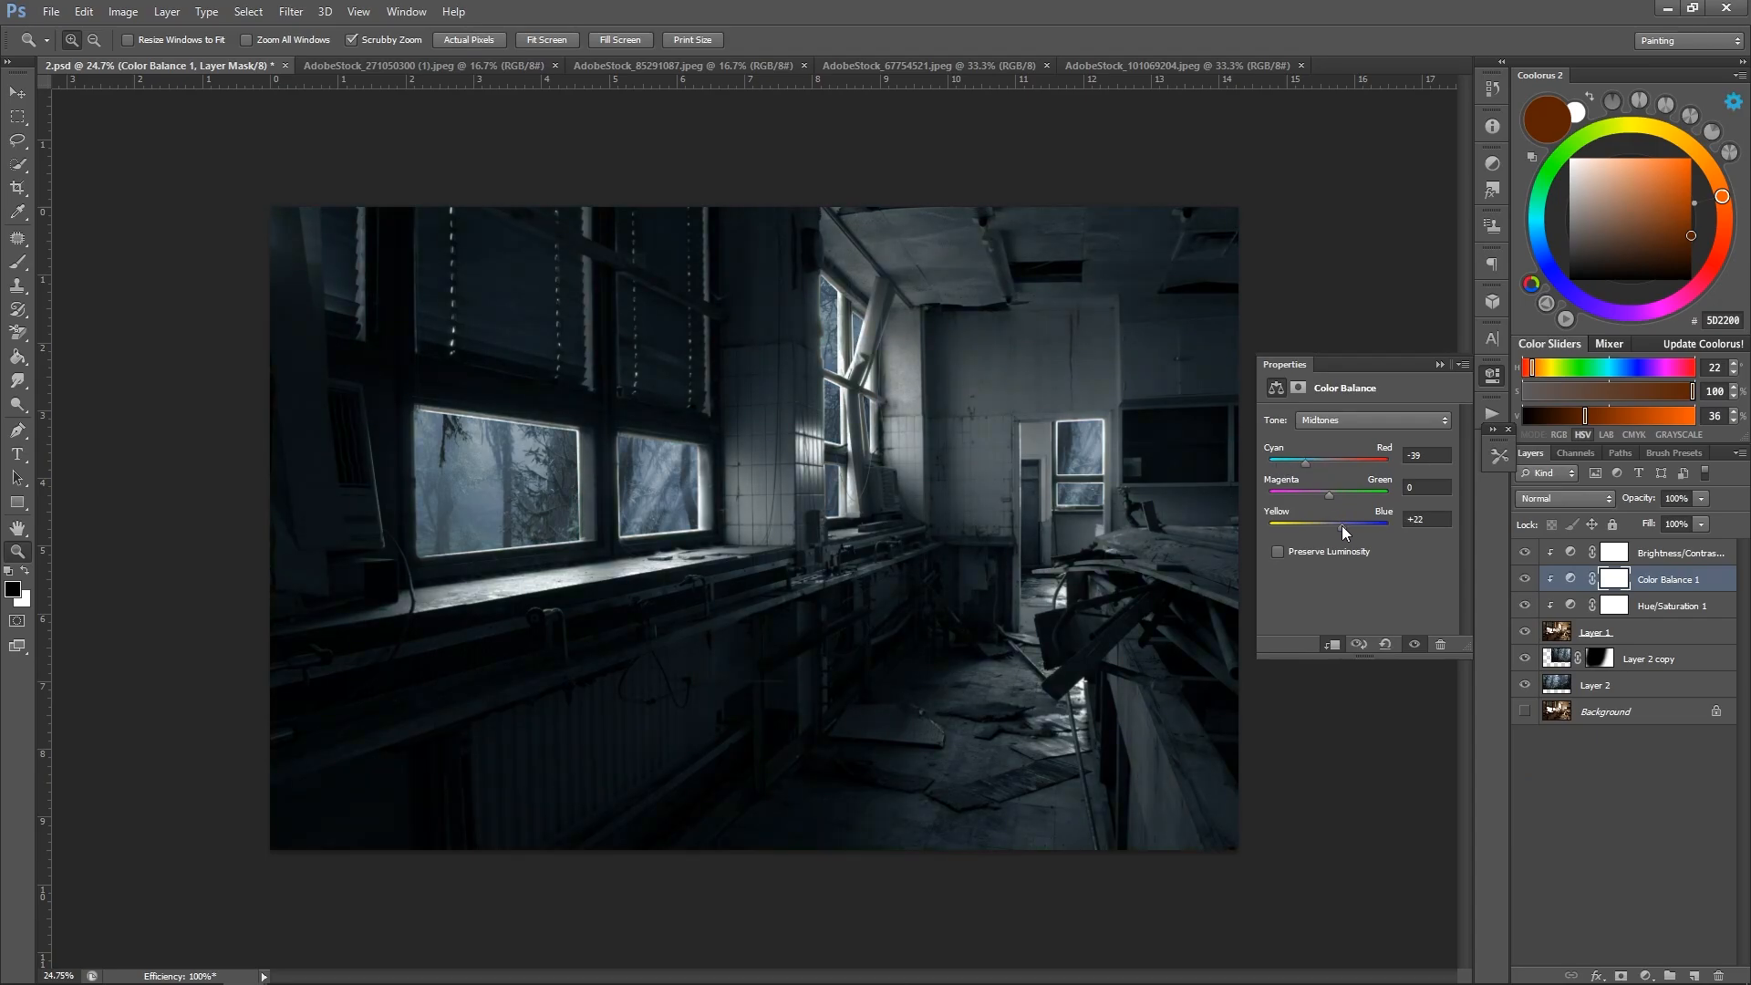
Reduce the opacity of the Brightness/Contrast 1 adjustment layer to 66%.
click(1658, 551)
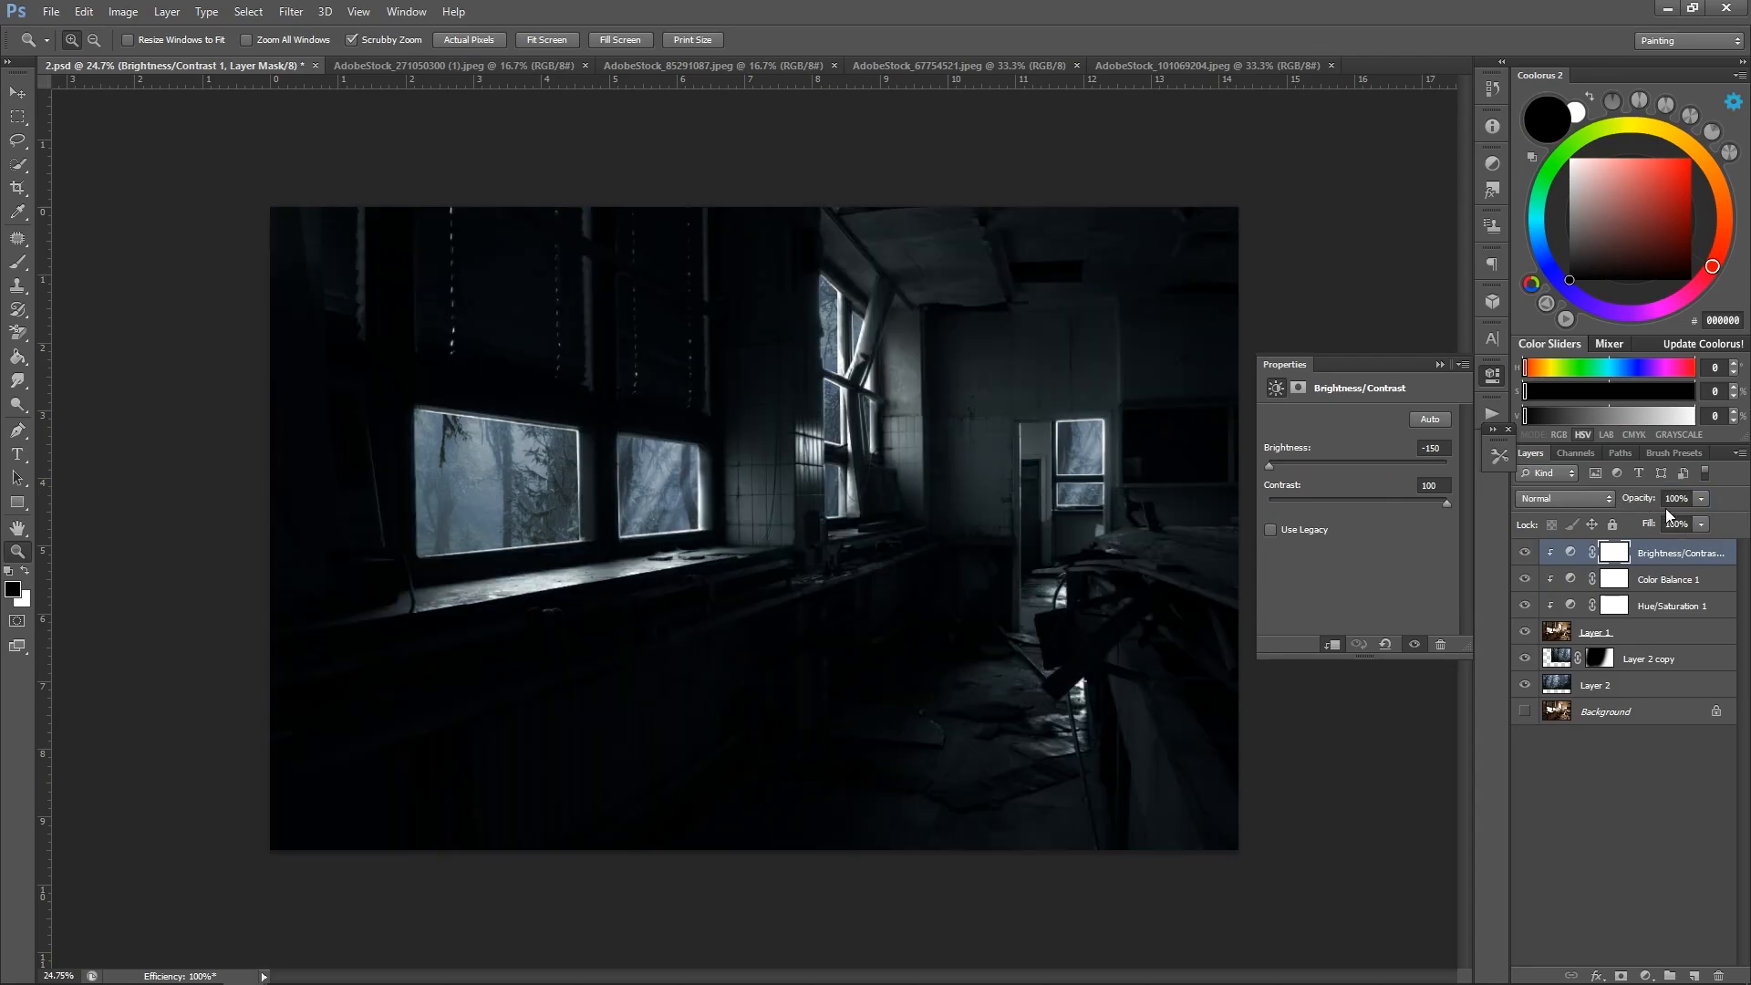
mouse_move(1654, 501)
mouse_down()
mouse_move(1627, 504)
mouse_move(1660, 499)
mouse_up()
click(1665, 599)
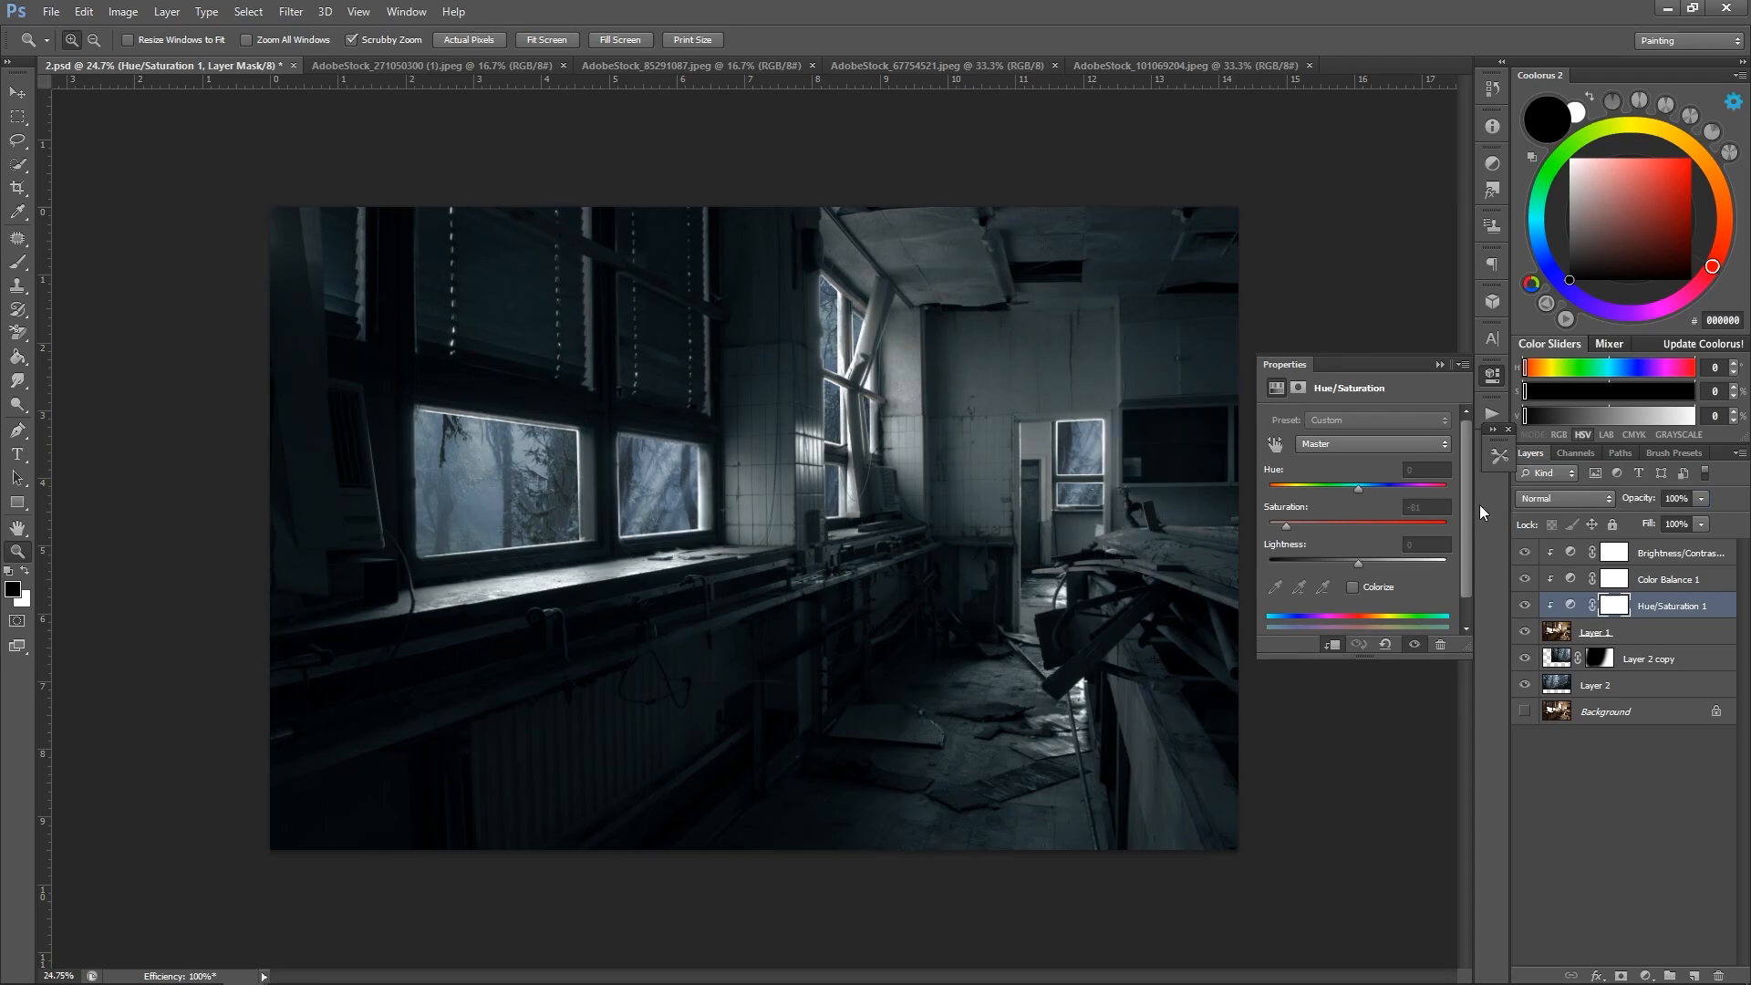
Add a Color Balance adjustment above the forest copy, Layer 2 copy, and set midtones Cyan-Red to -34.
click(1656, 664)
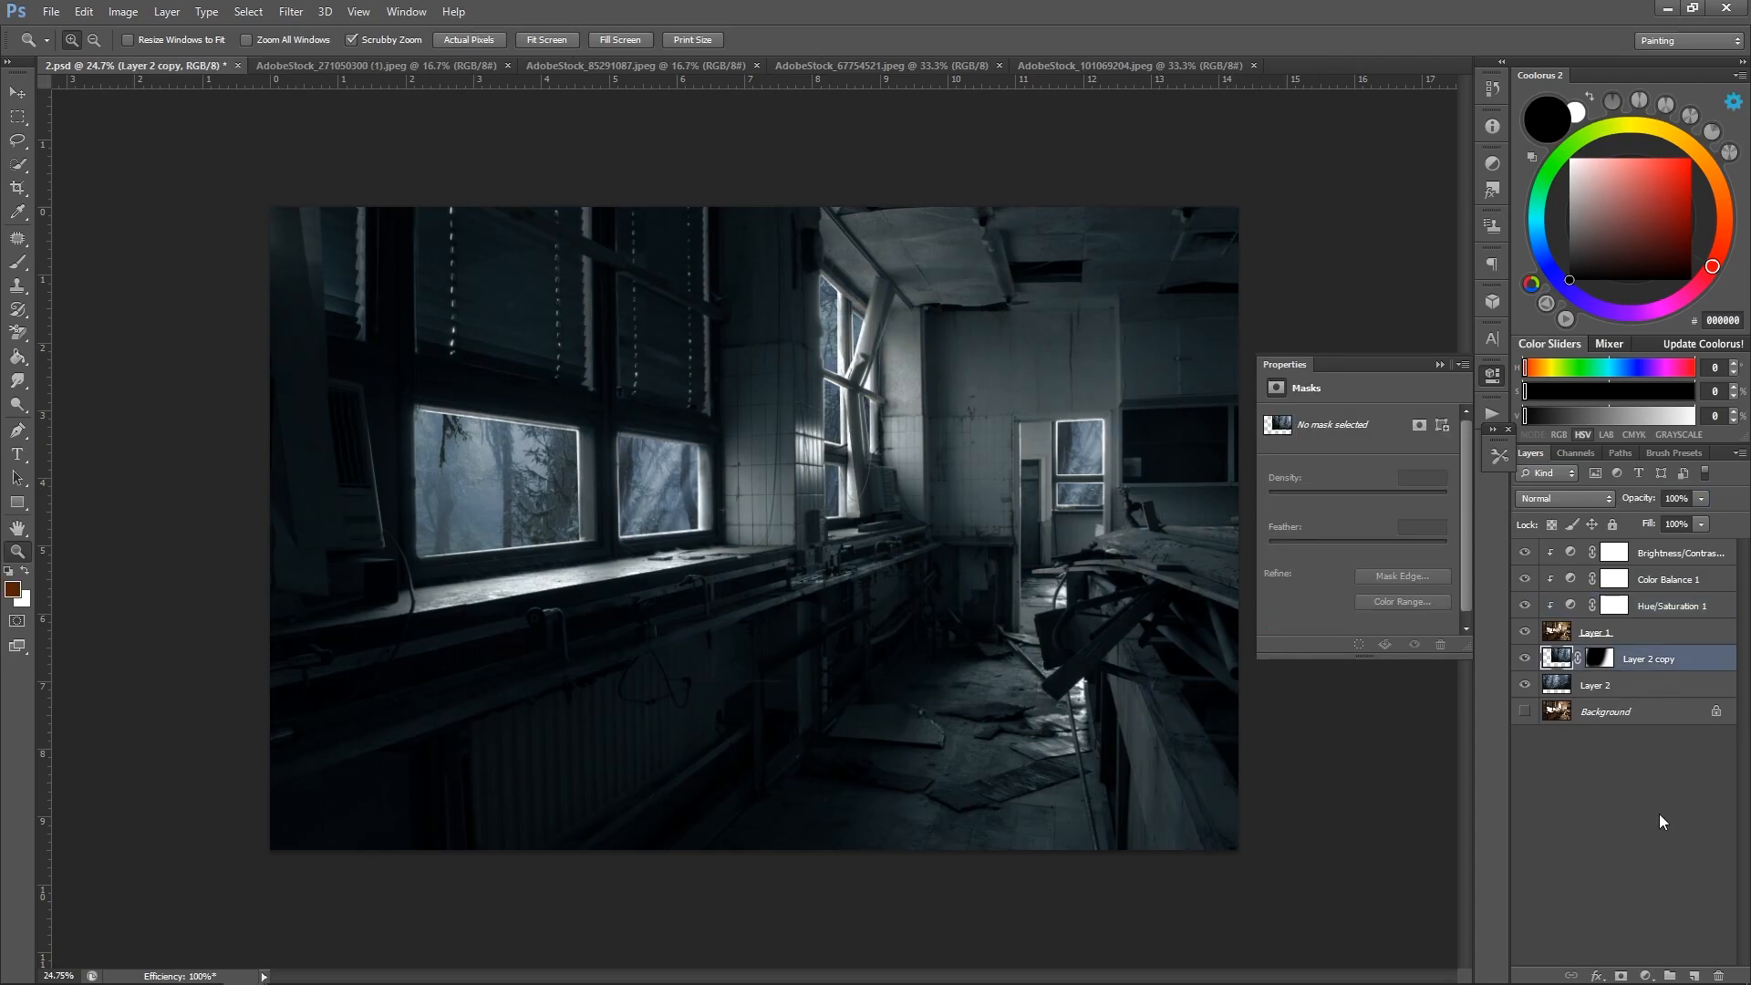
click(1647, 974)
click(1620, 779)
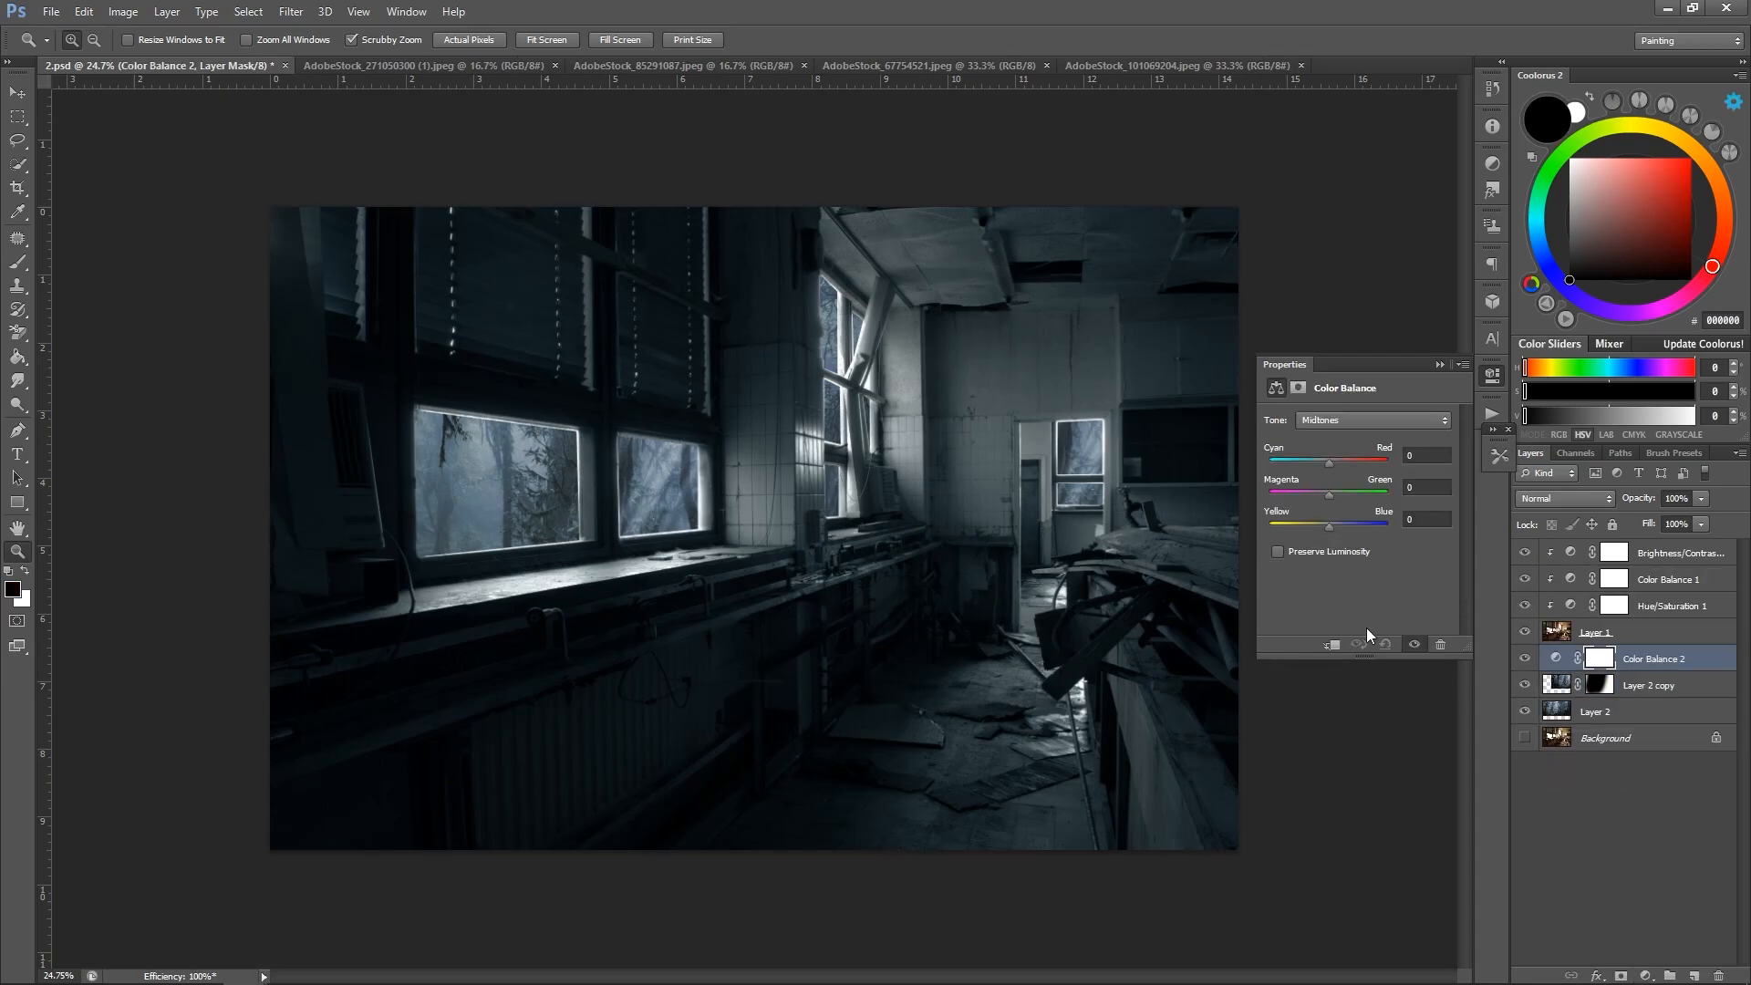
drag(1300, 462, 1308, 463)
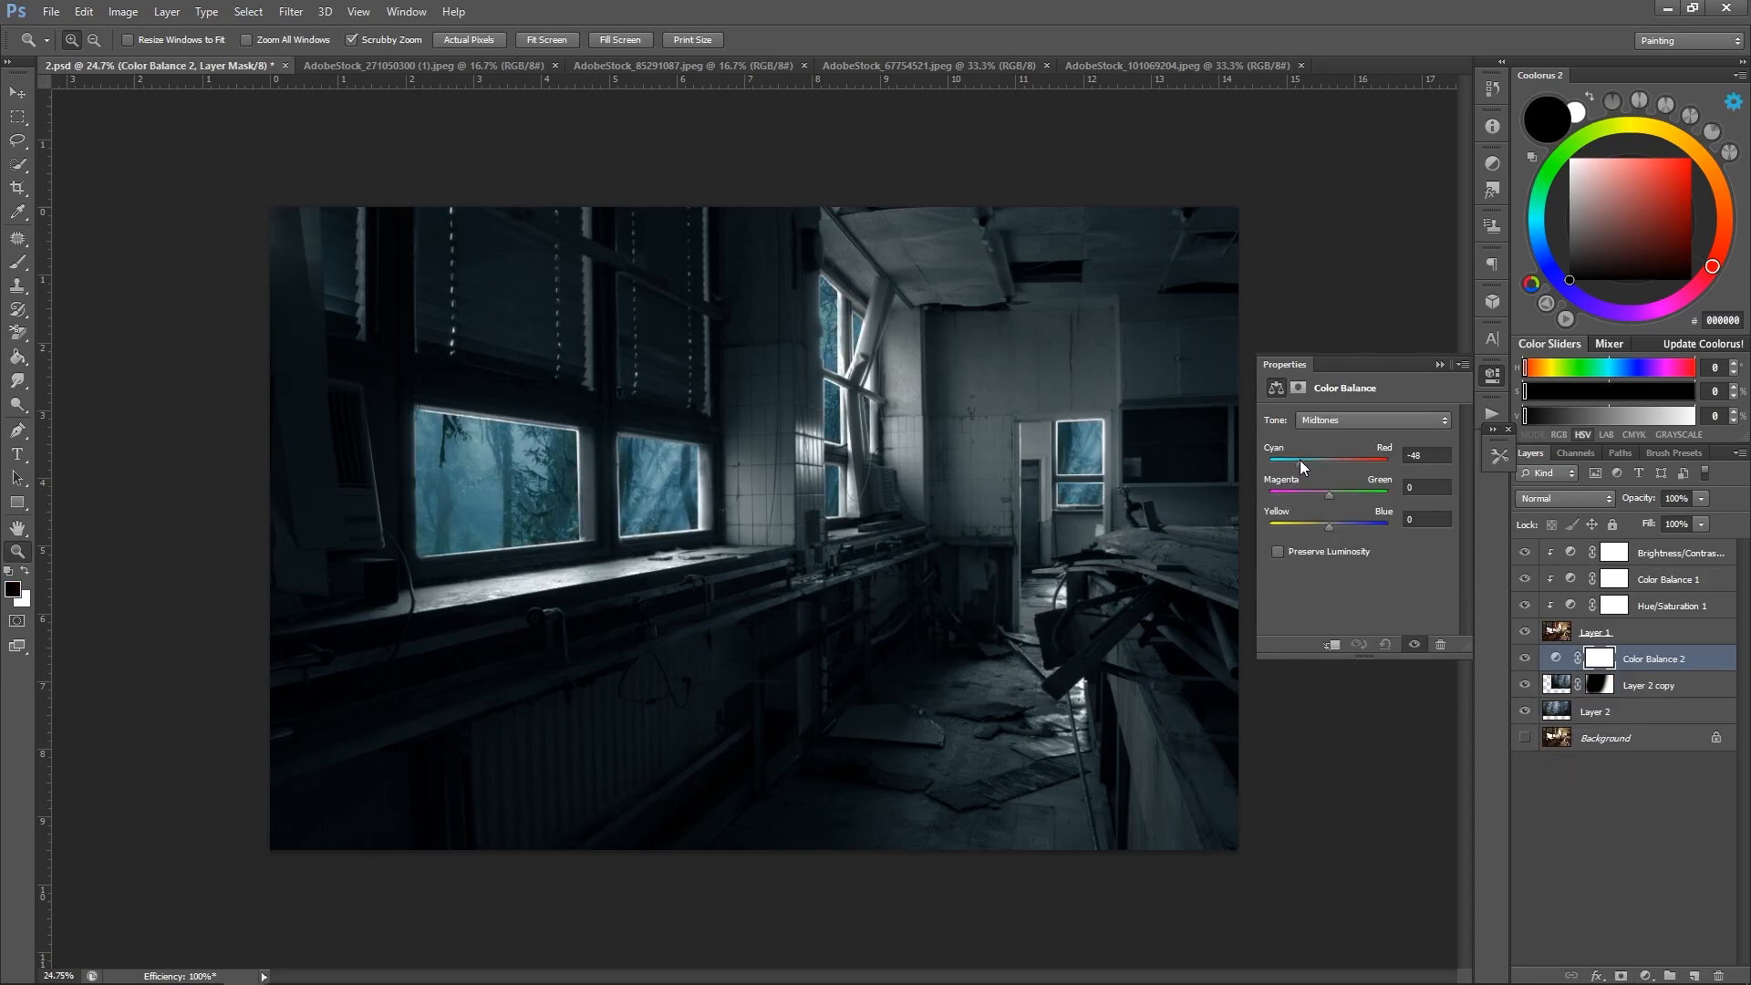
scroll(562, 330, down, 5)
scroll(562, 330, up, 3)
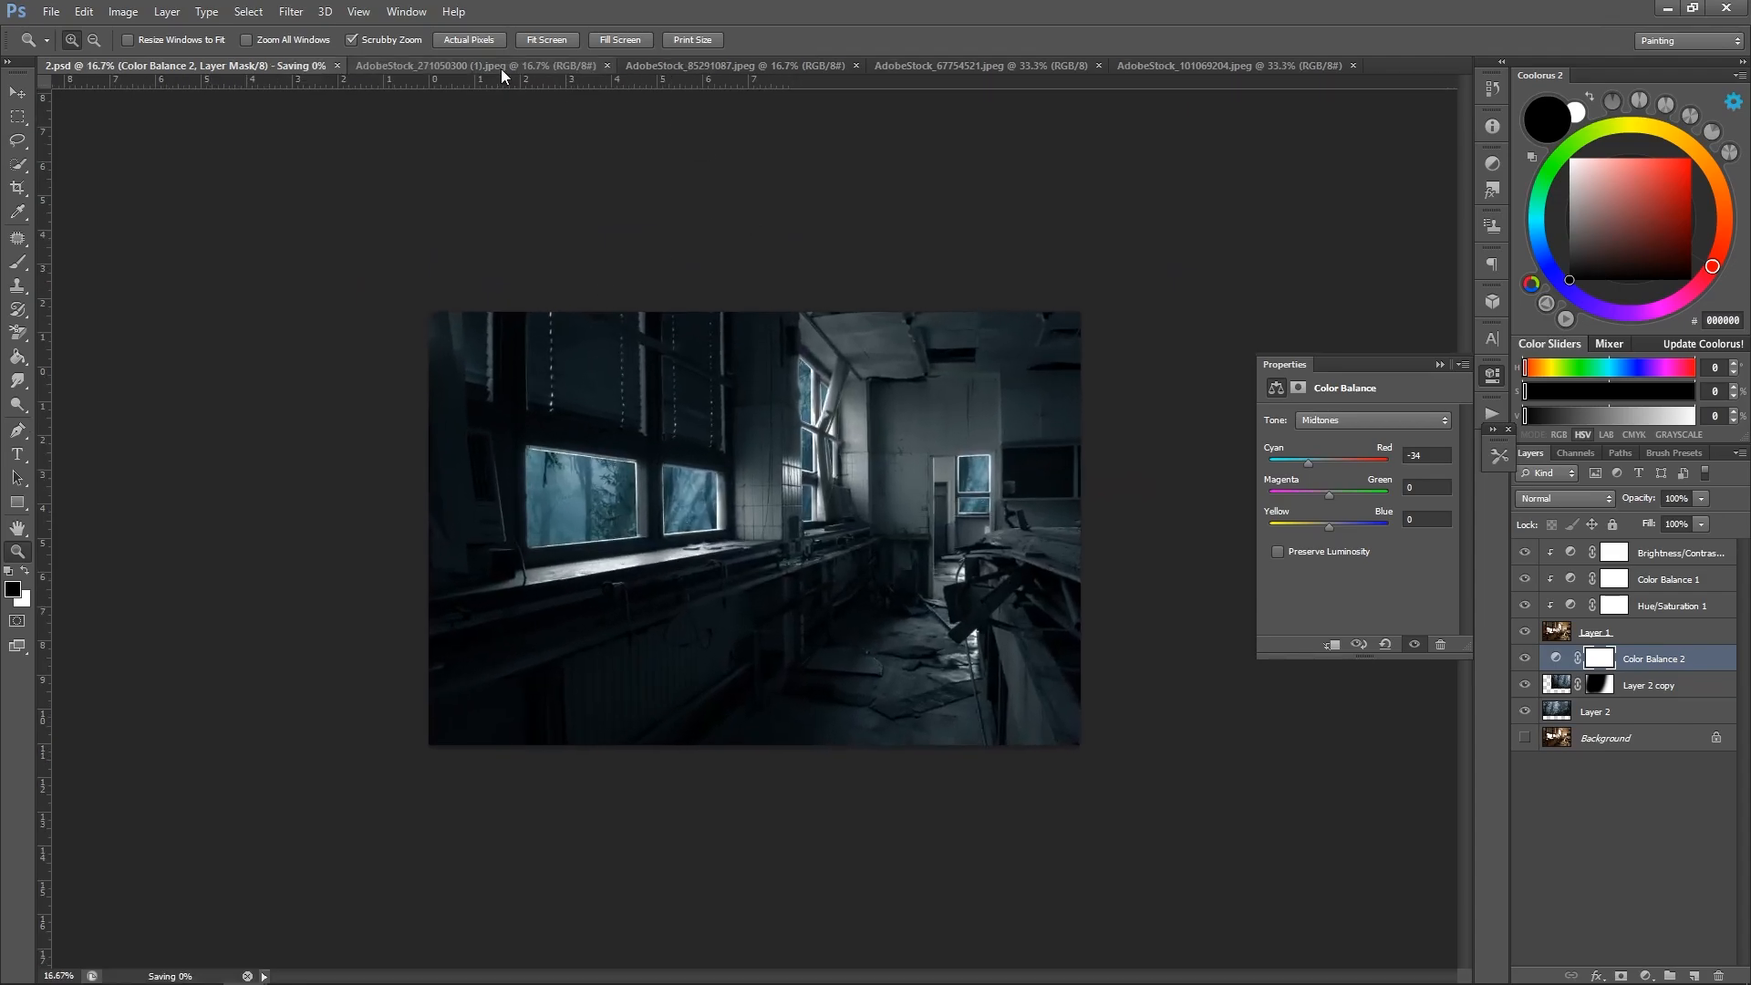
Bring the ivy-covered house photo AdobeStock_85291087.jpeg into 2.psd and place it at the top of the layer stack.
click(520, 67)
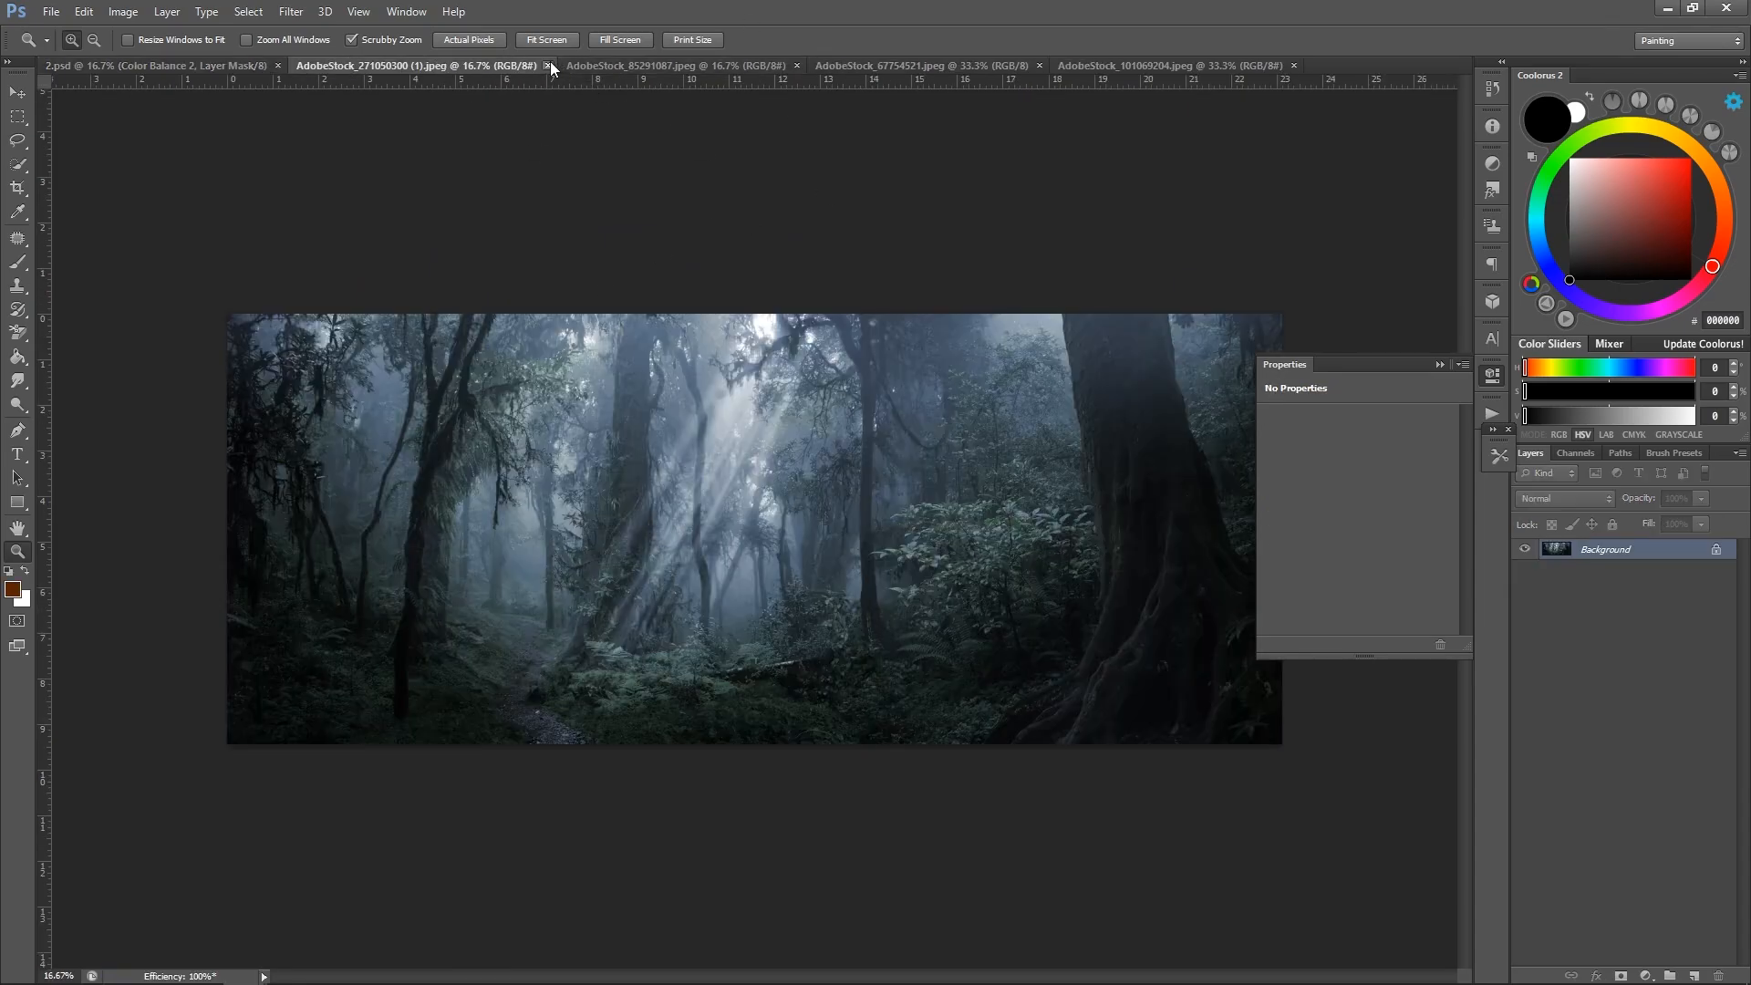
scroll(1011, 517, up, 3)
scroll(1005, 477, down, 2)
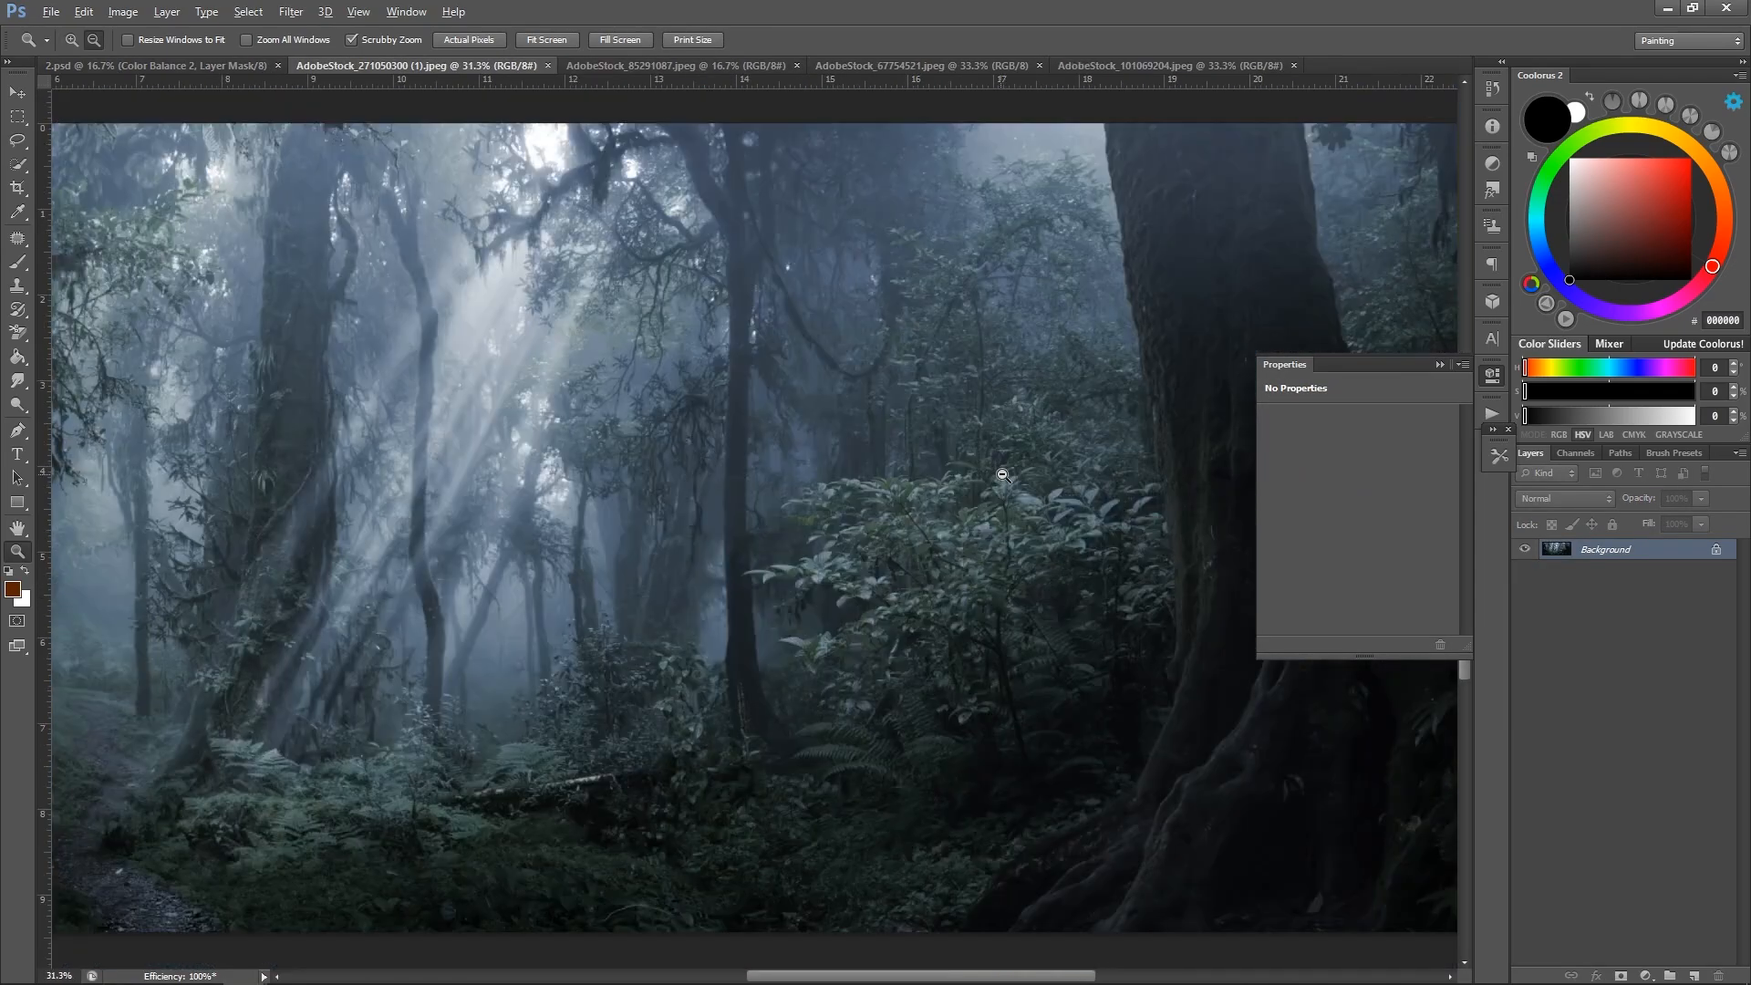
click(655, 67)
key(v)
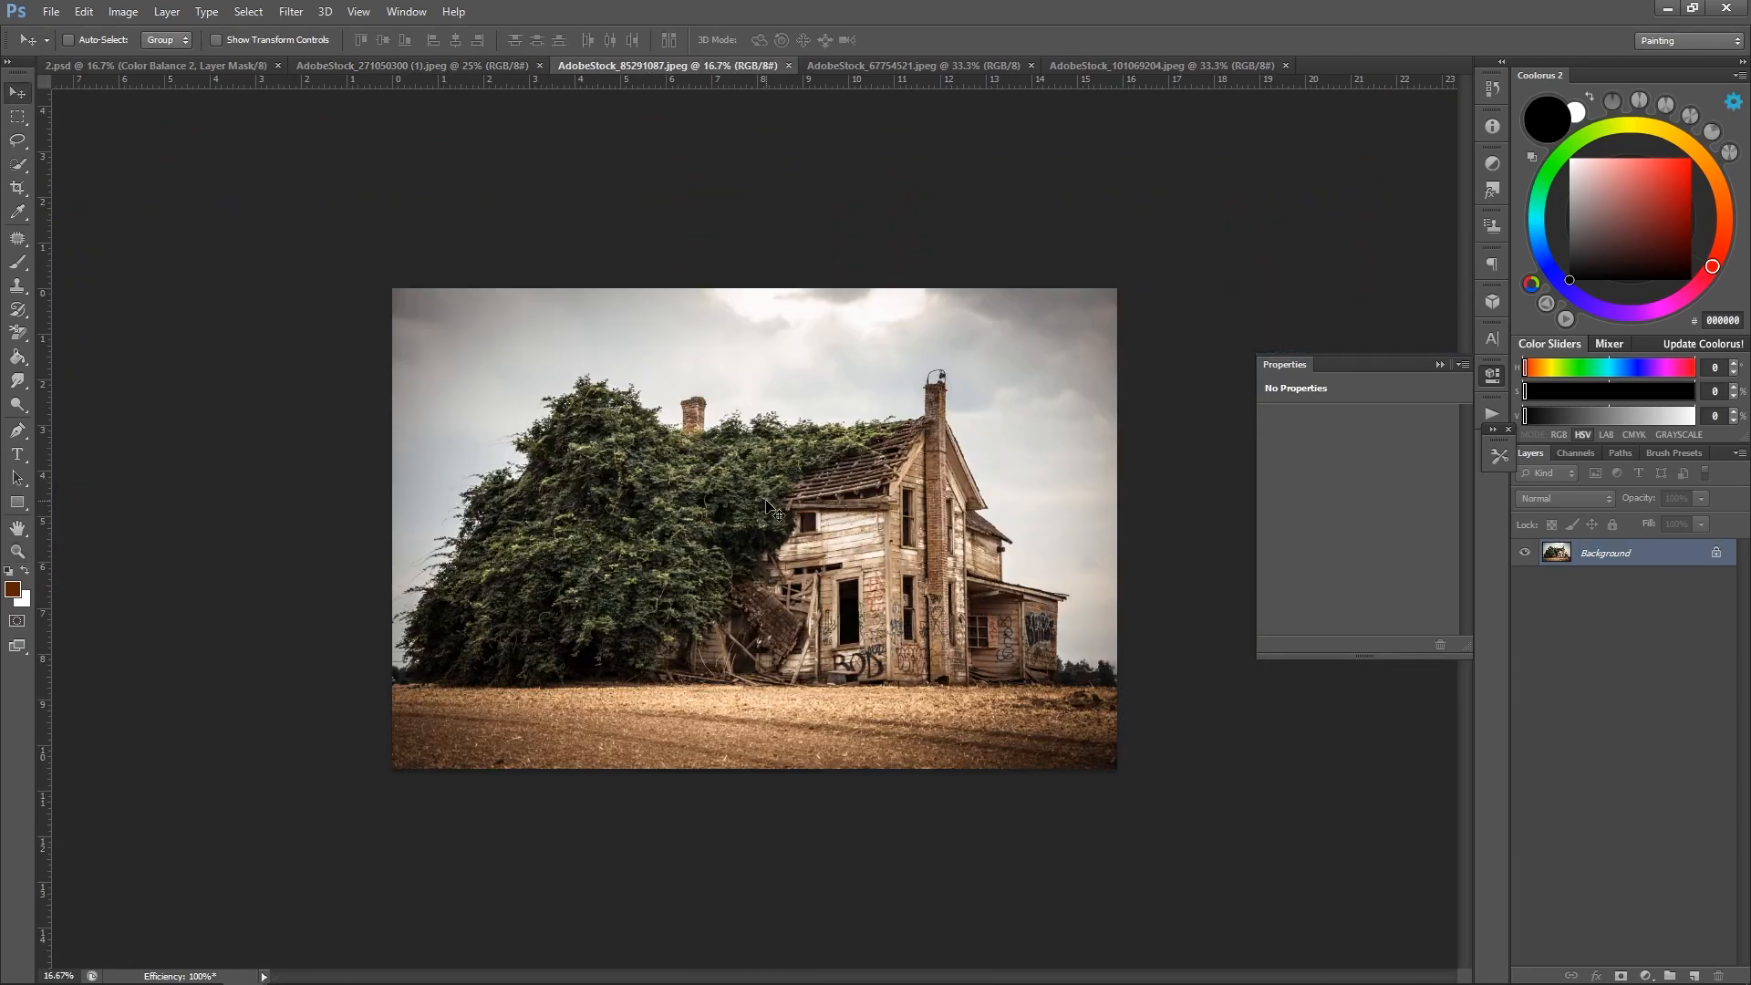
drag(222, 72, 1510, 632)
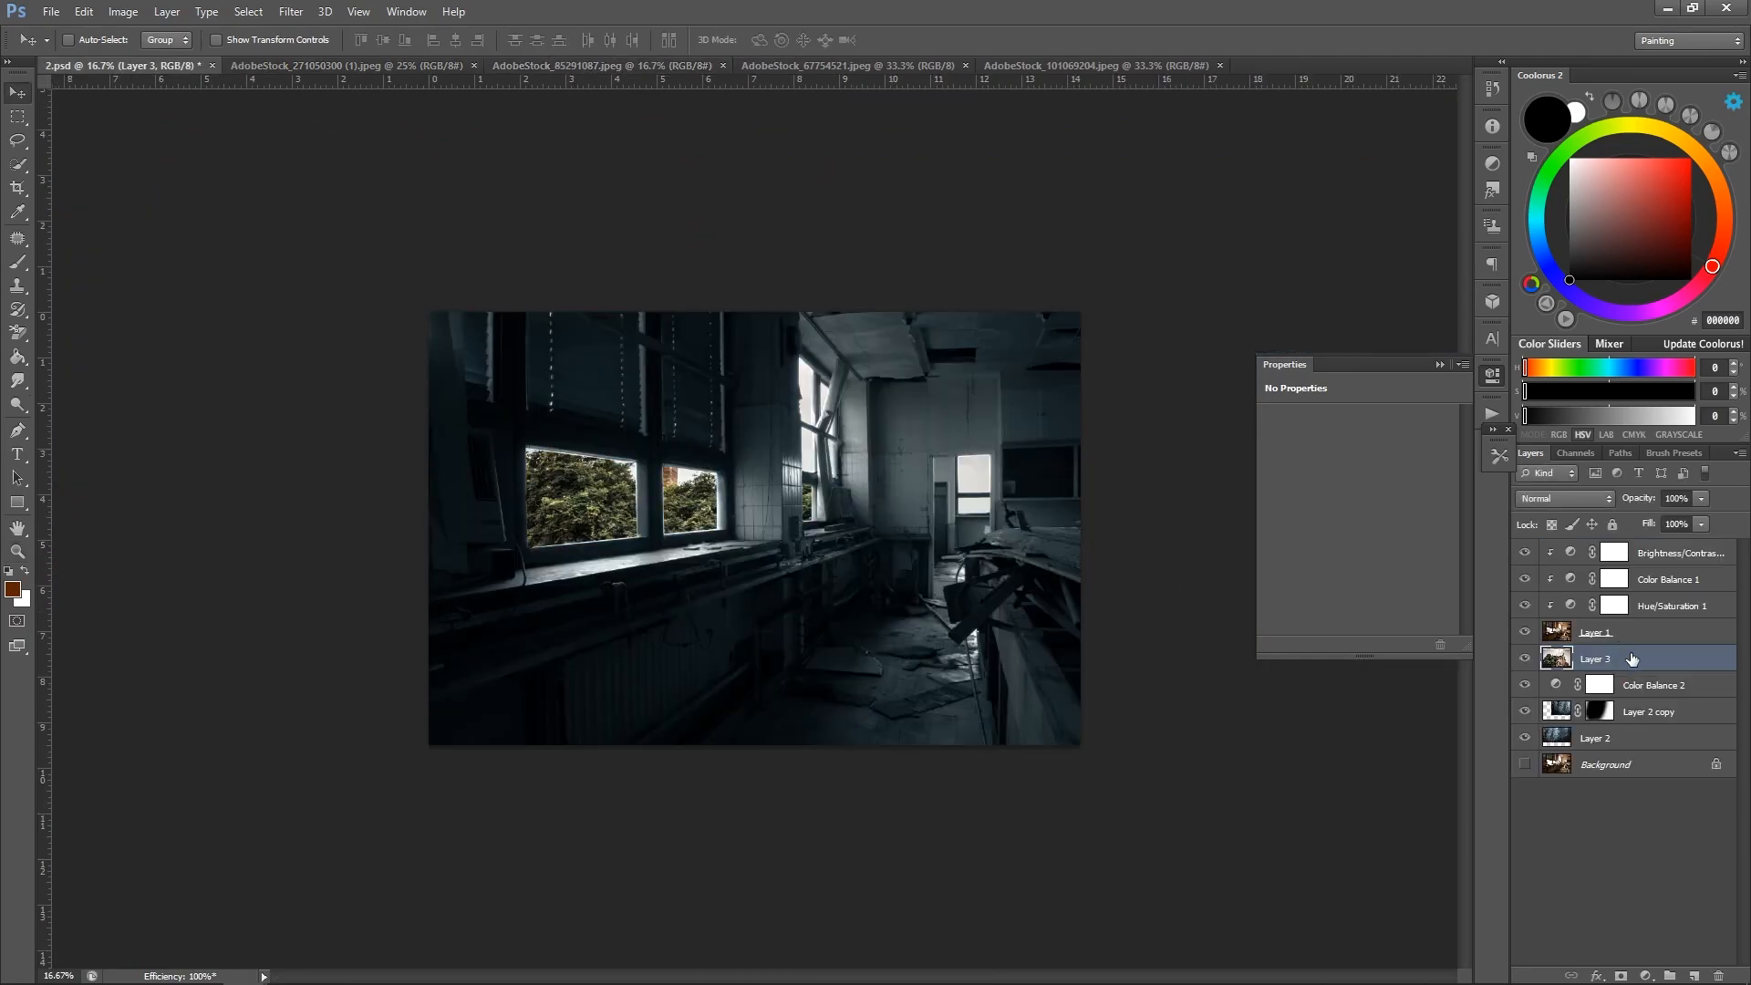
drag(1633, 659, 1610, 544)
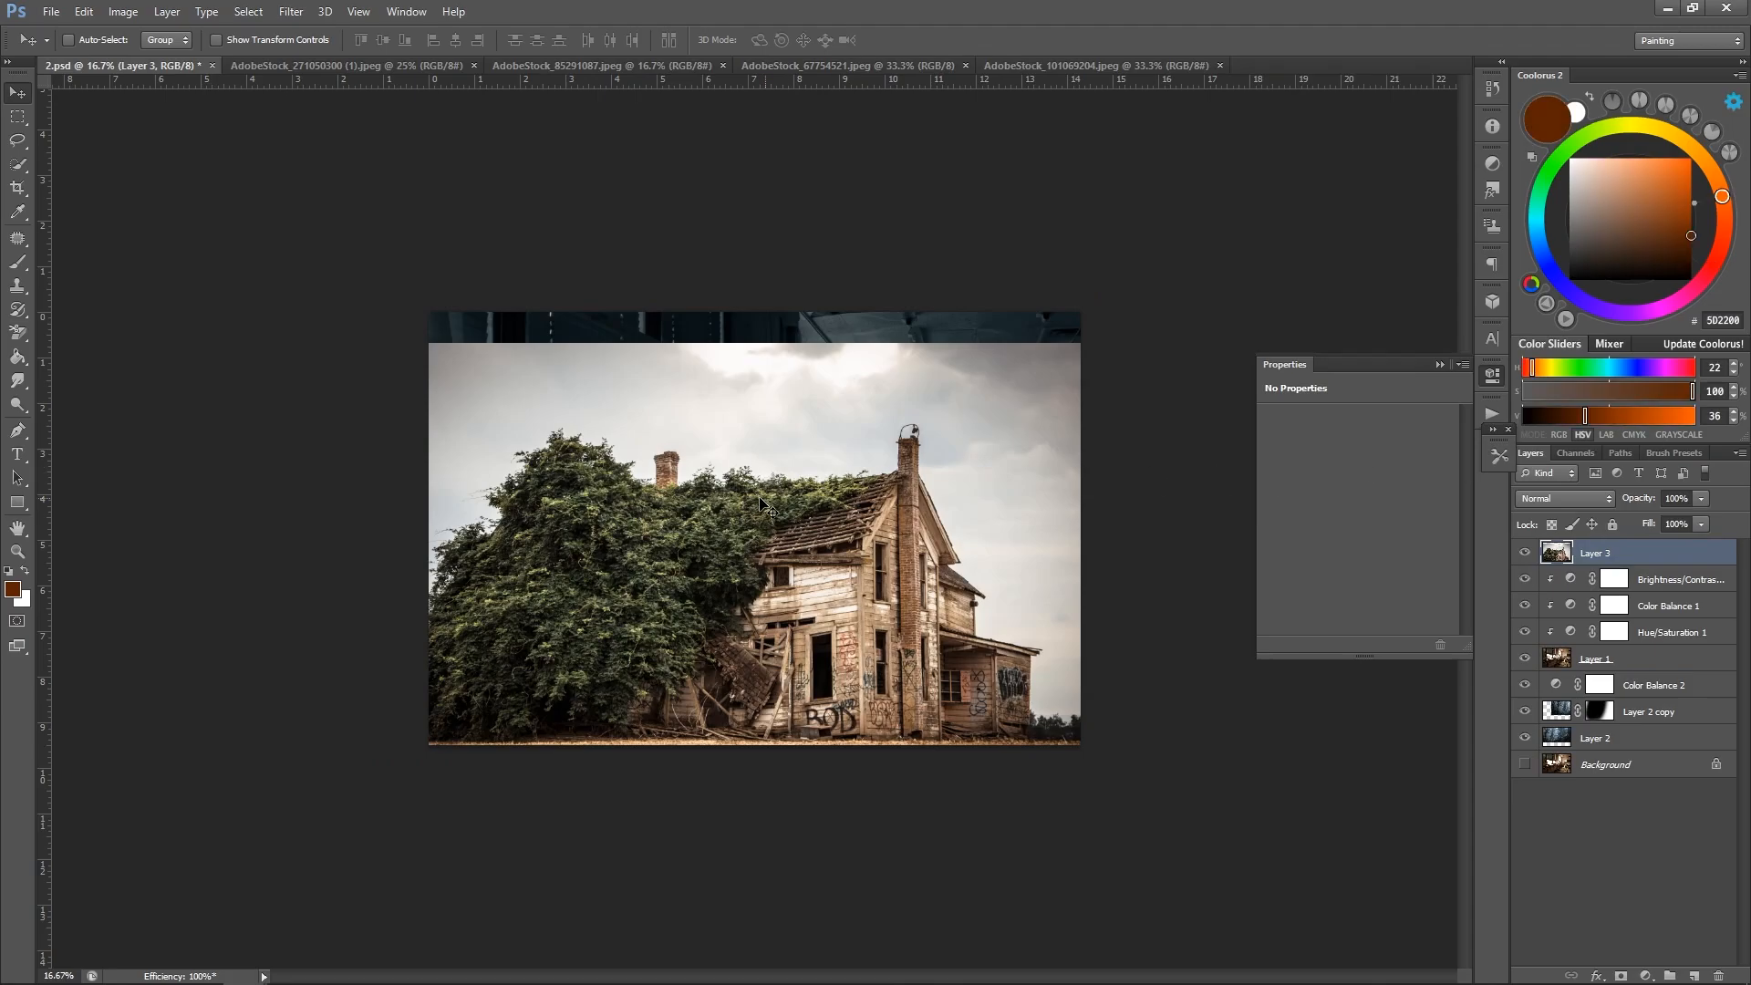
Enlarge and slightly rotate the ivy house layer with Free Transform, positioning the foliage over the room's central pillar.
drag(762, 473, 766, 567)
key(ctrl+t)
drag(1104, 429, 1335, 197)
key(Return)
drag(729, 471, 835, 389)
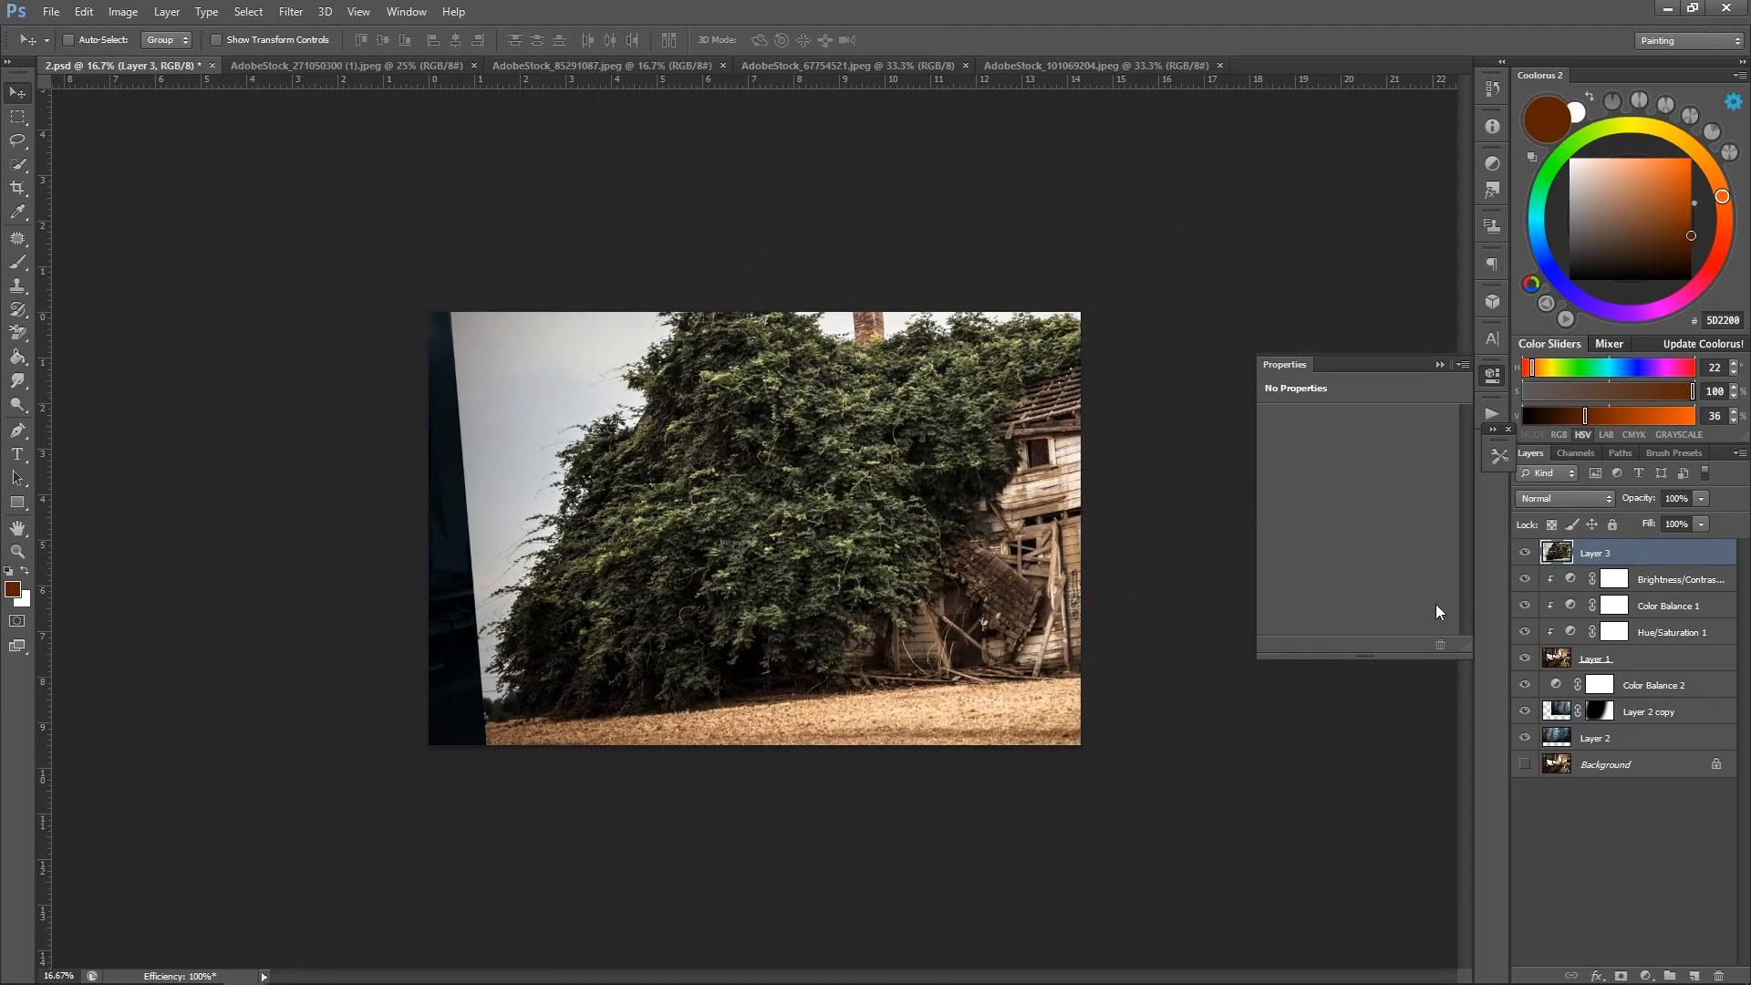
Move the three room adjustment layers above Layer 3, and group Layer 3 together with Layer 1.
click(1623, 581)
shift+click(1677, 633)
drag(1677, 633, 1665, 545)
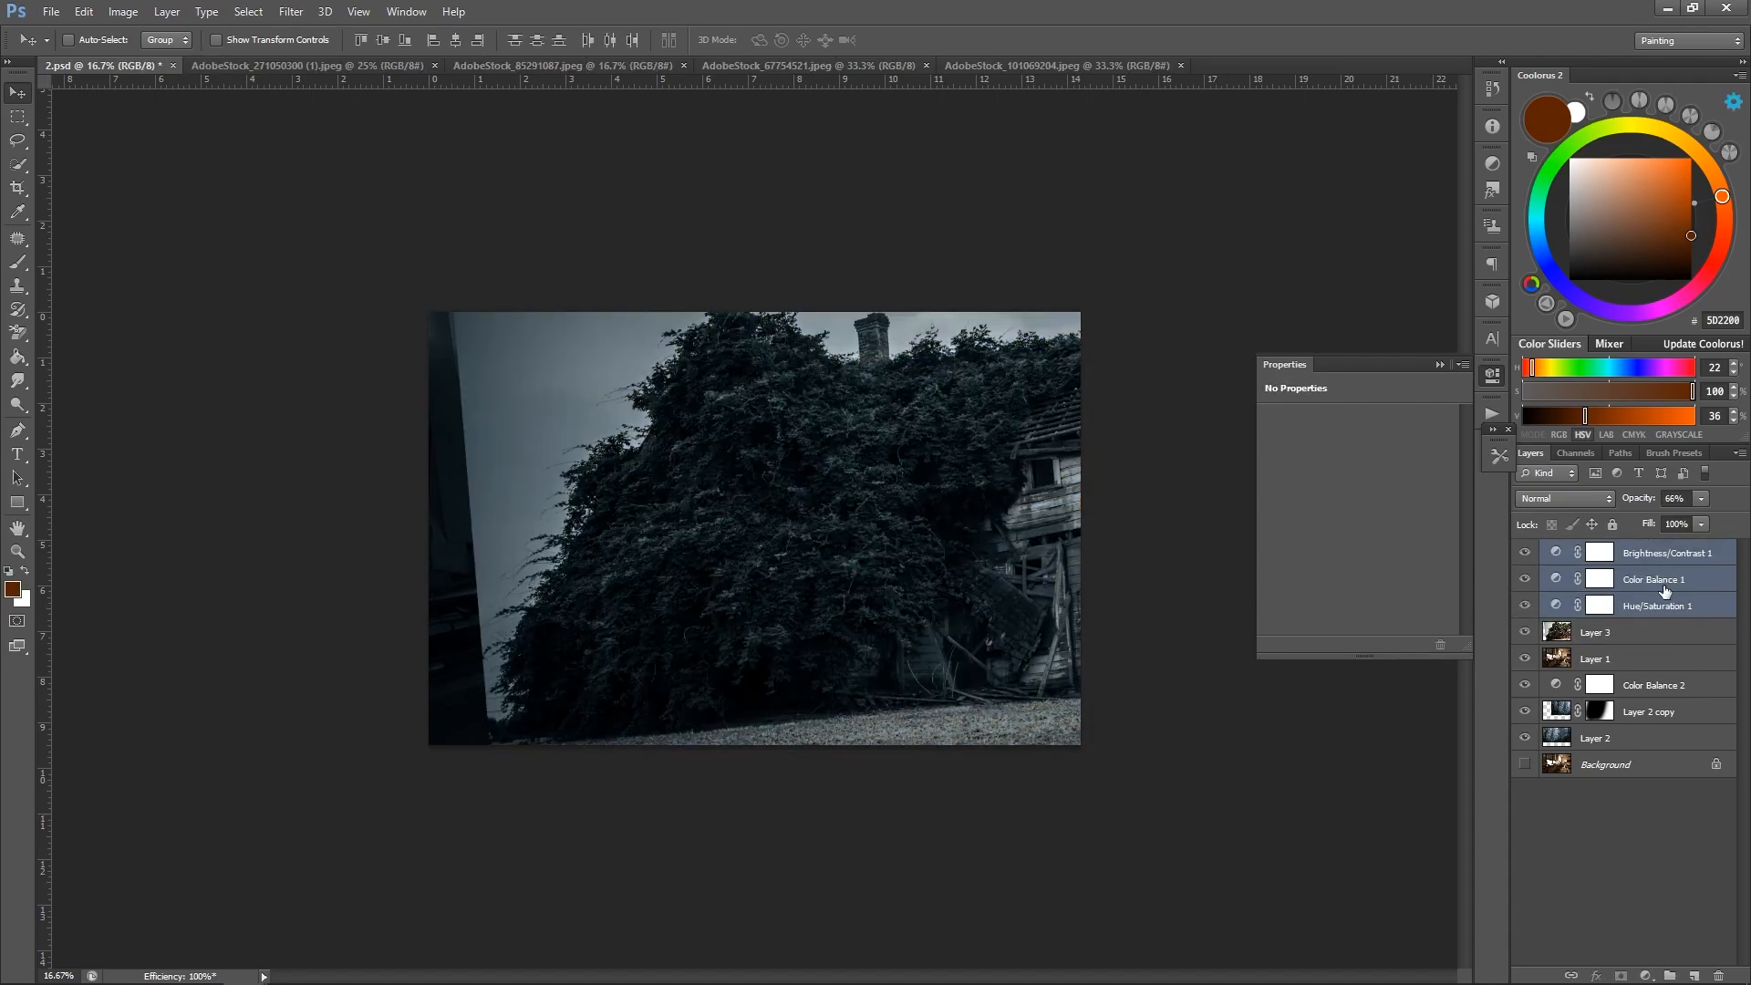
click(1654, 633)
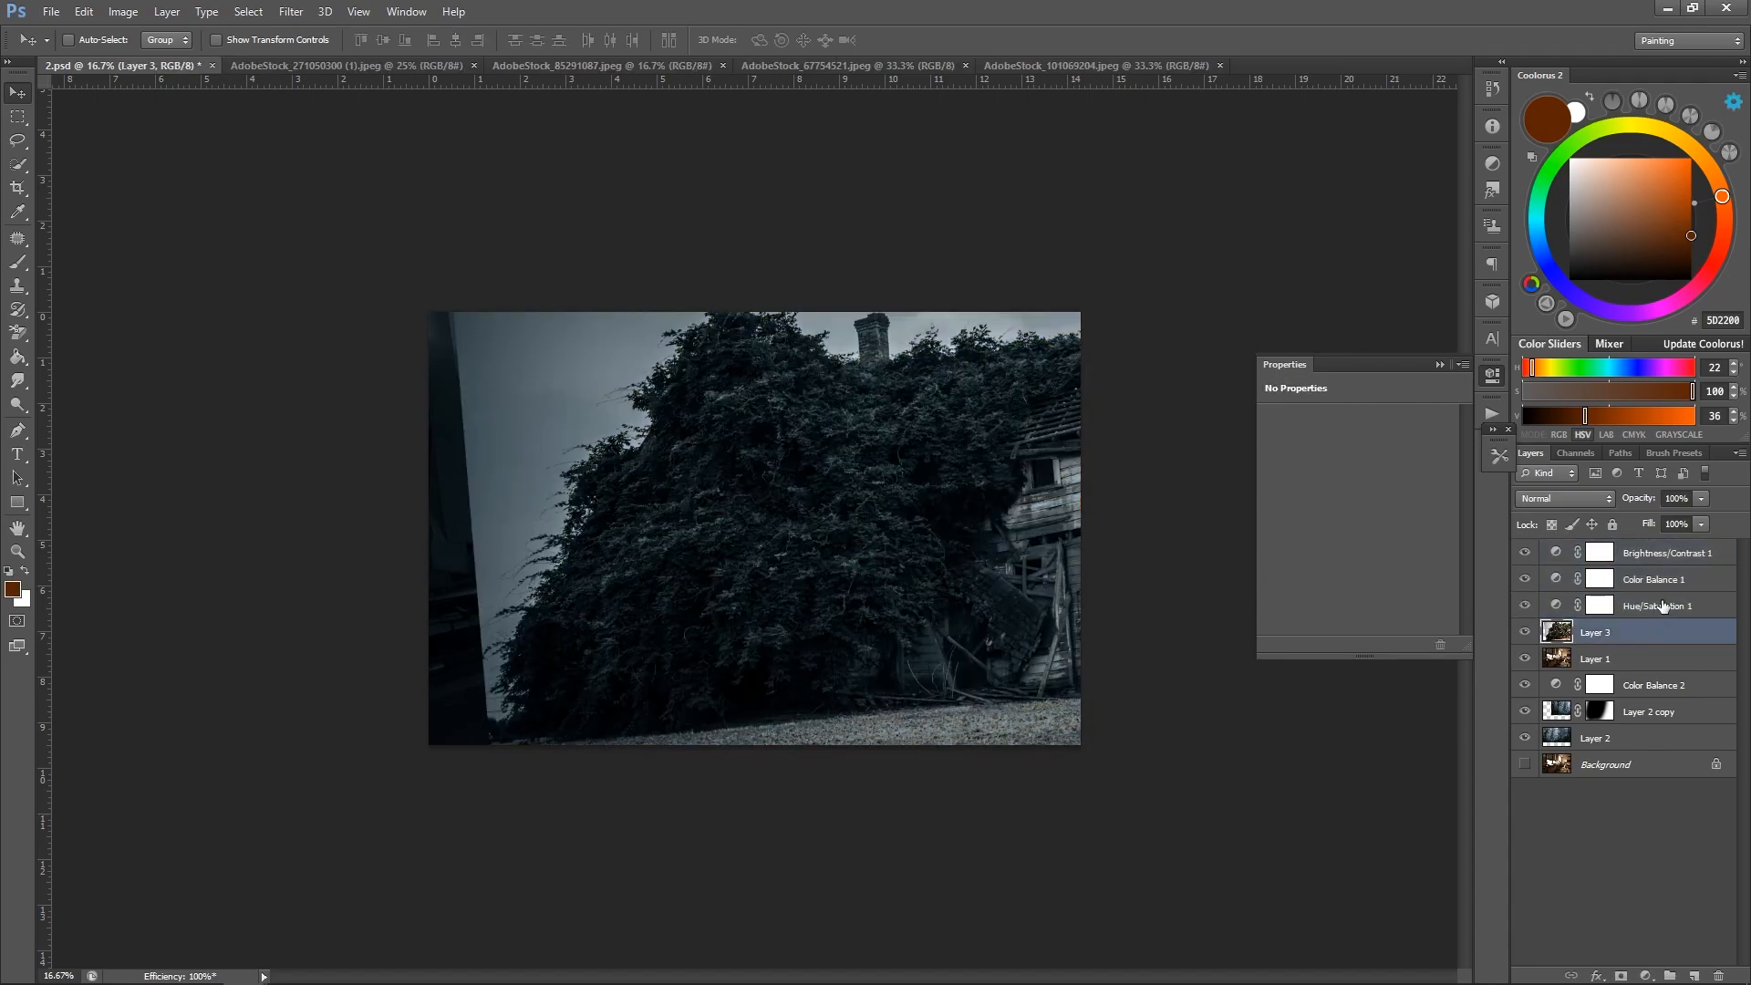
shift+click(1646, 664)
key(ctrl+g)
Clip the Brightness/Contrast 1, Color Balance 1 and Hue/Saturation 1 adjustment layers to Group 1.
click(1654, 604)
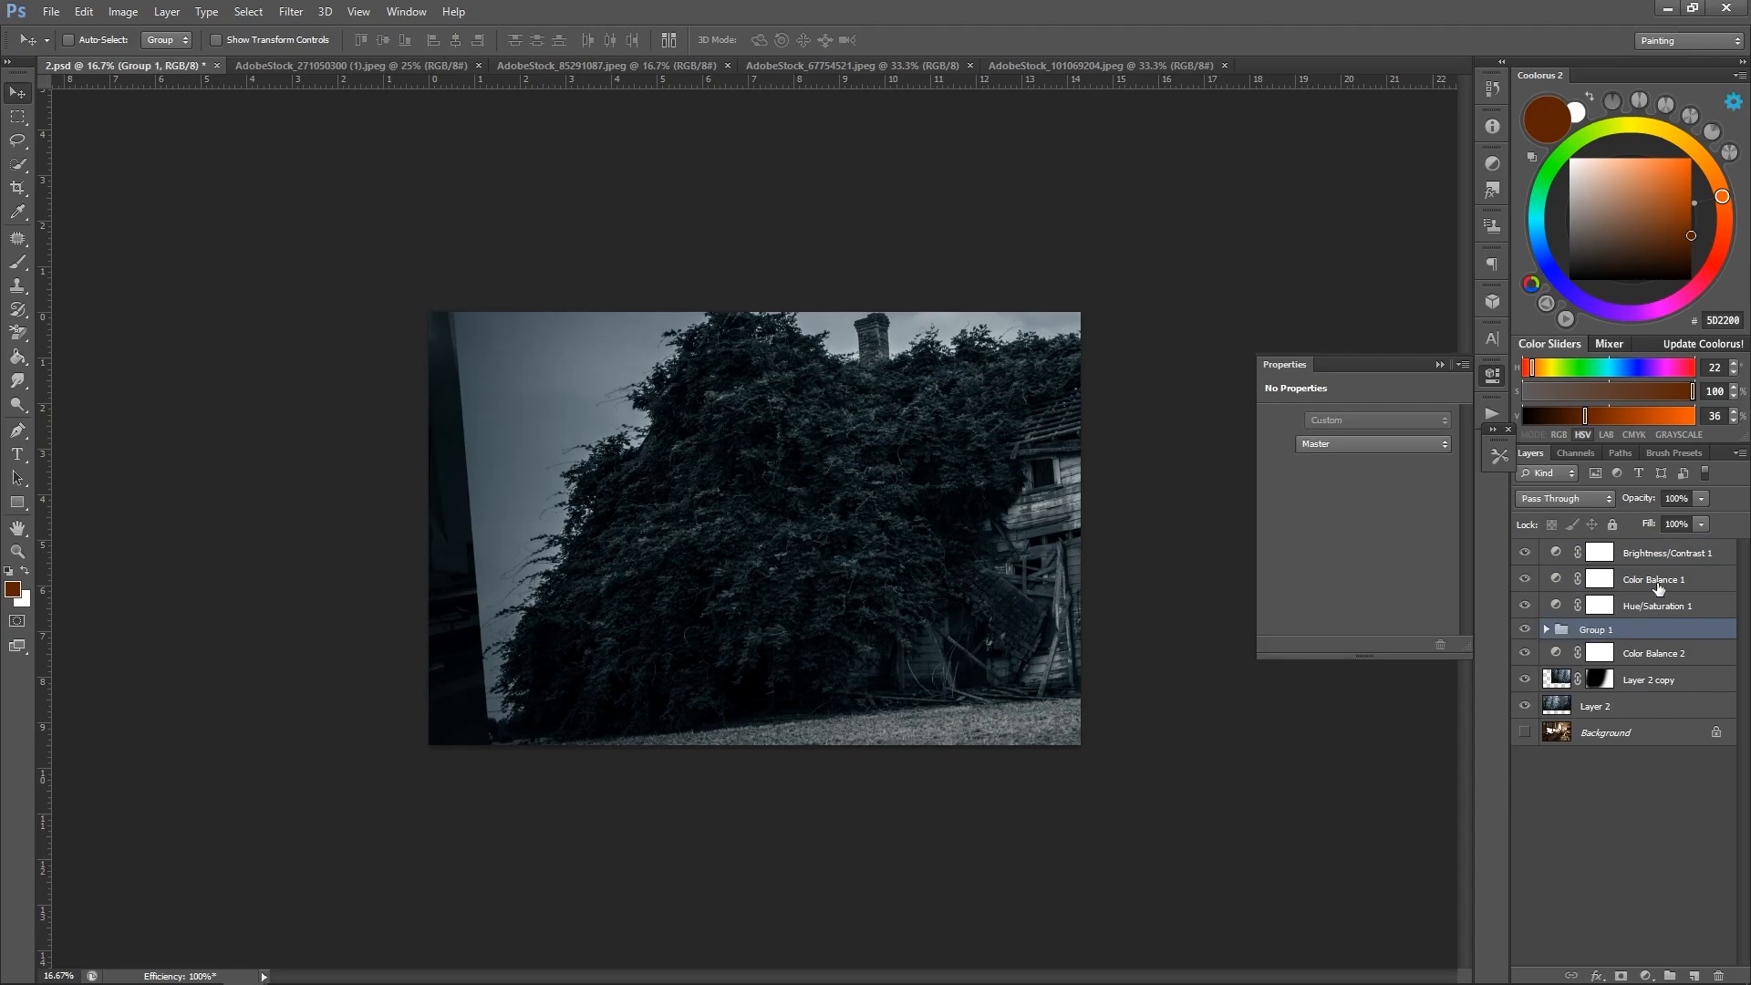
shift+click(1671, 555)
right_click(1675, 556)
click(1561, 512)
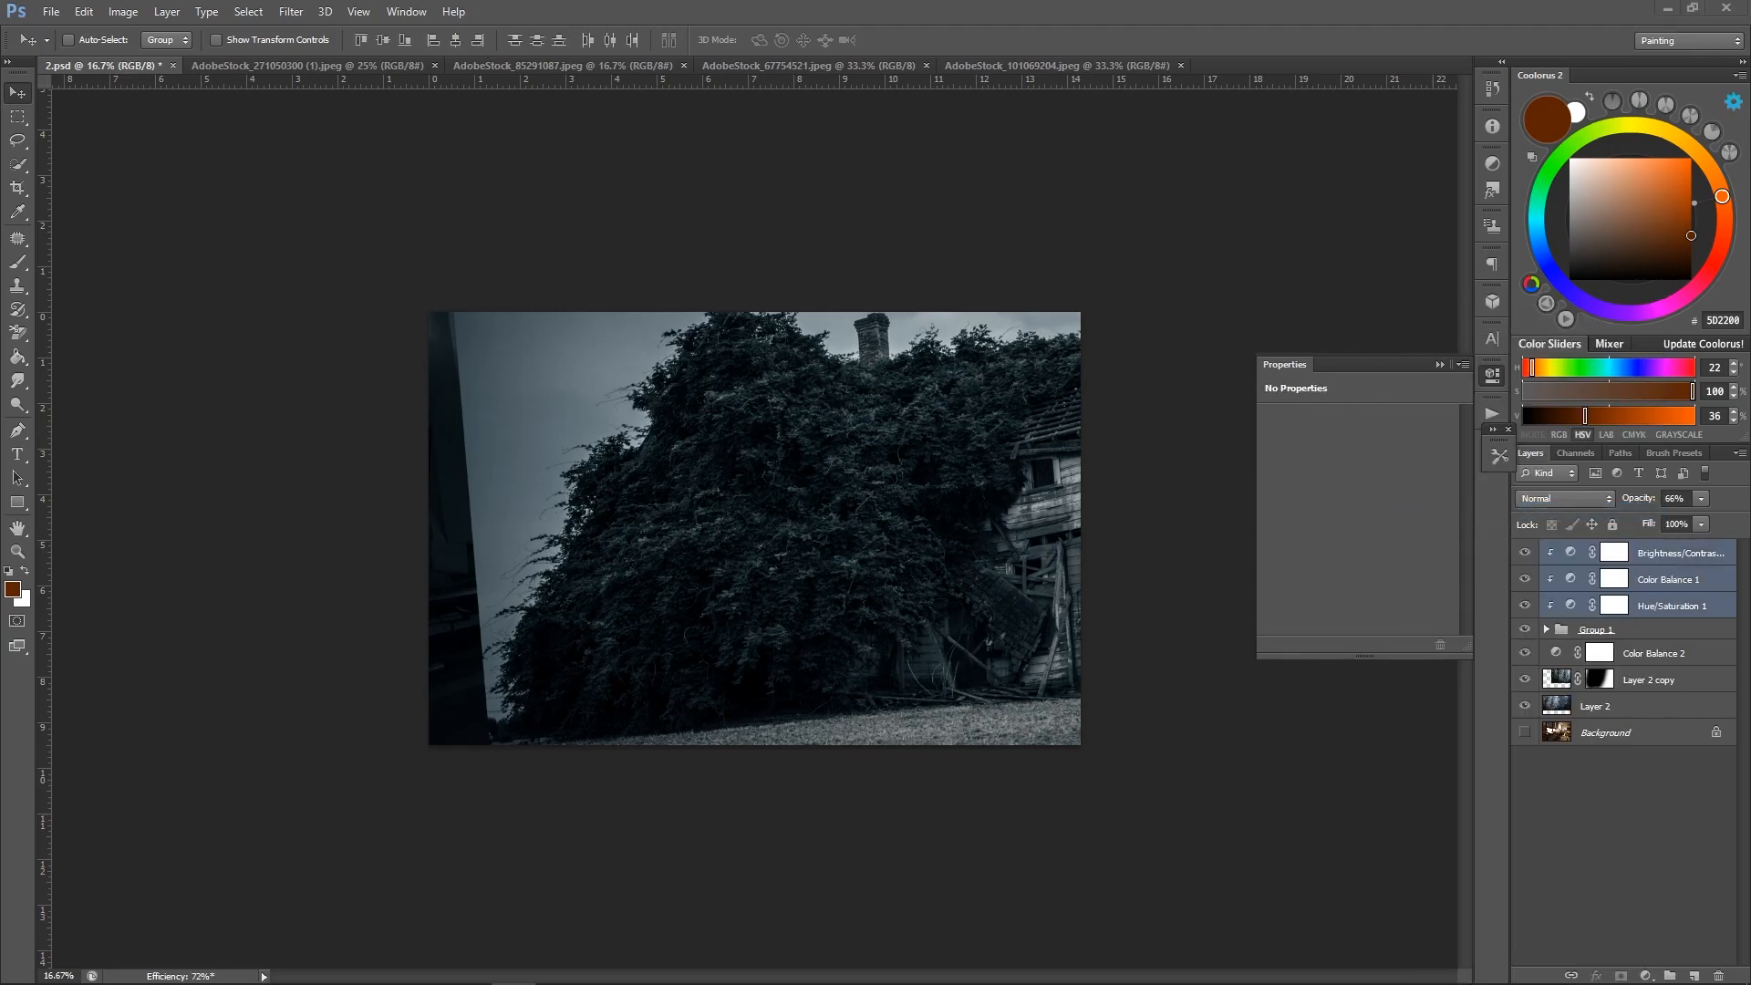
Add an inverted layer mask to the ivy layer, Layer 3, and choose the 00_chalk-gritty brush preset with white paint.
click(1546, 629)
click(1610, 653)
key(ctrl+t)
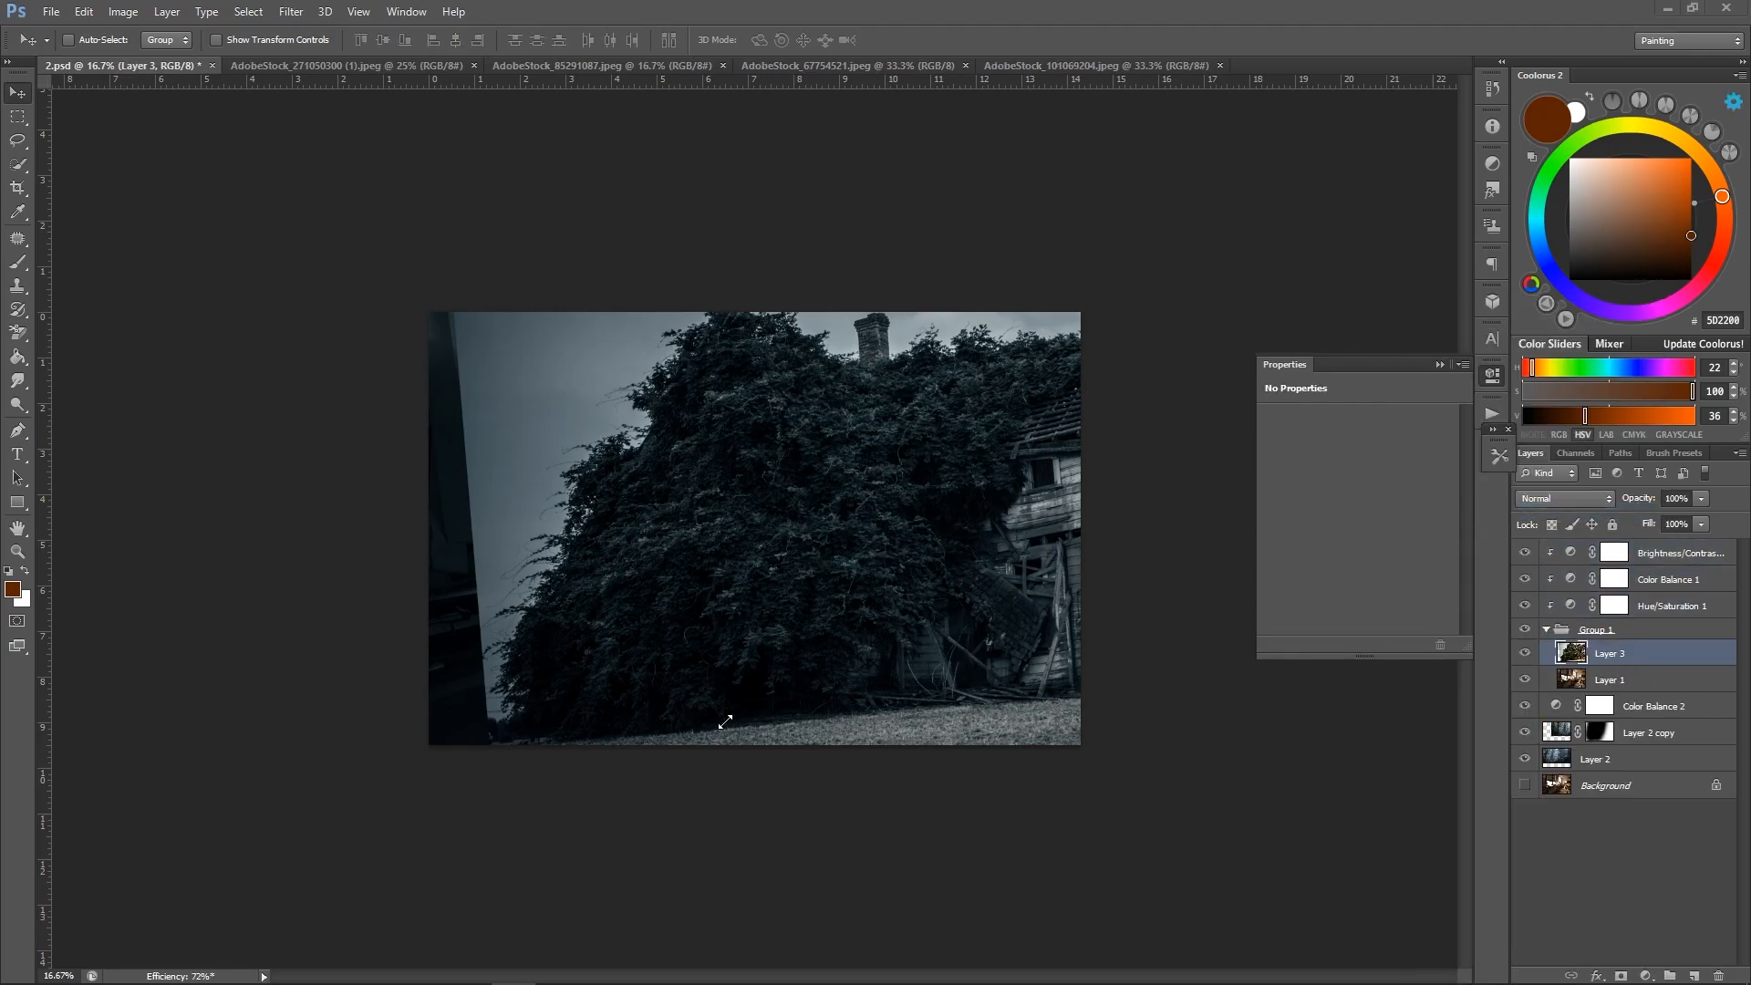
click(1621, 976)
key(b)
click(1500, 456)
click(1440, 529)
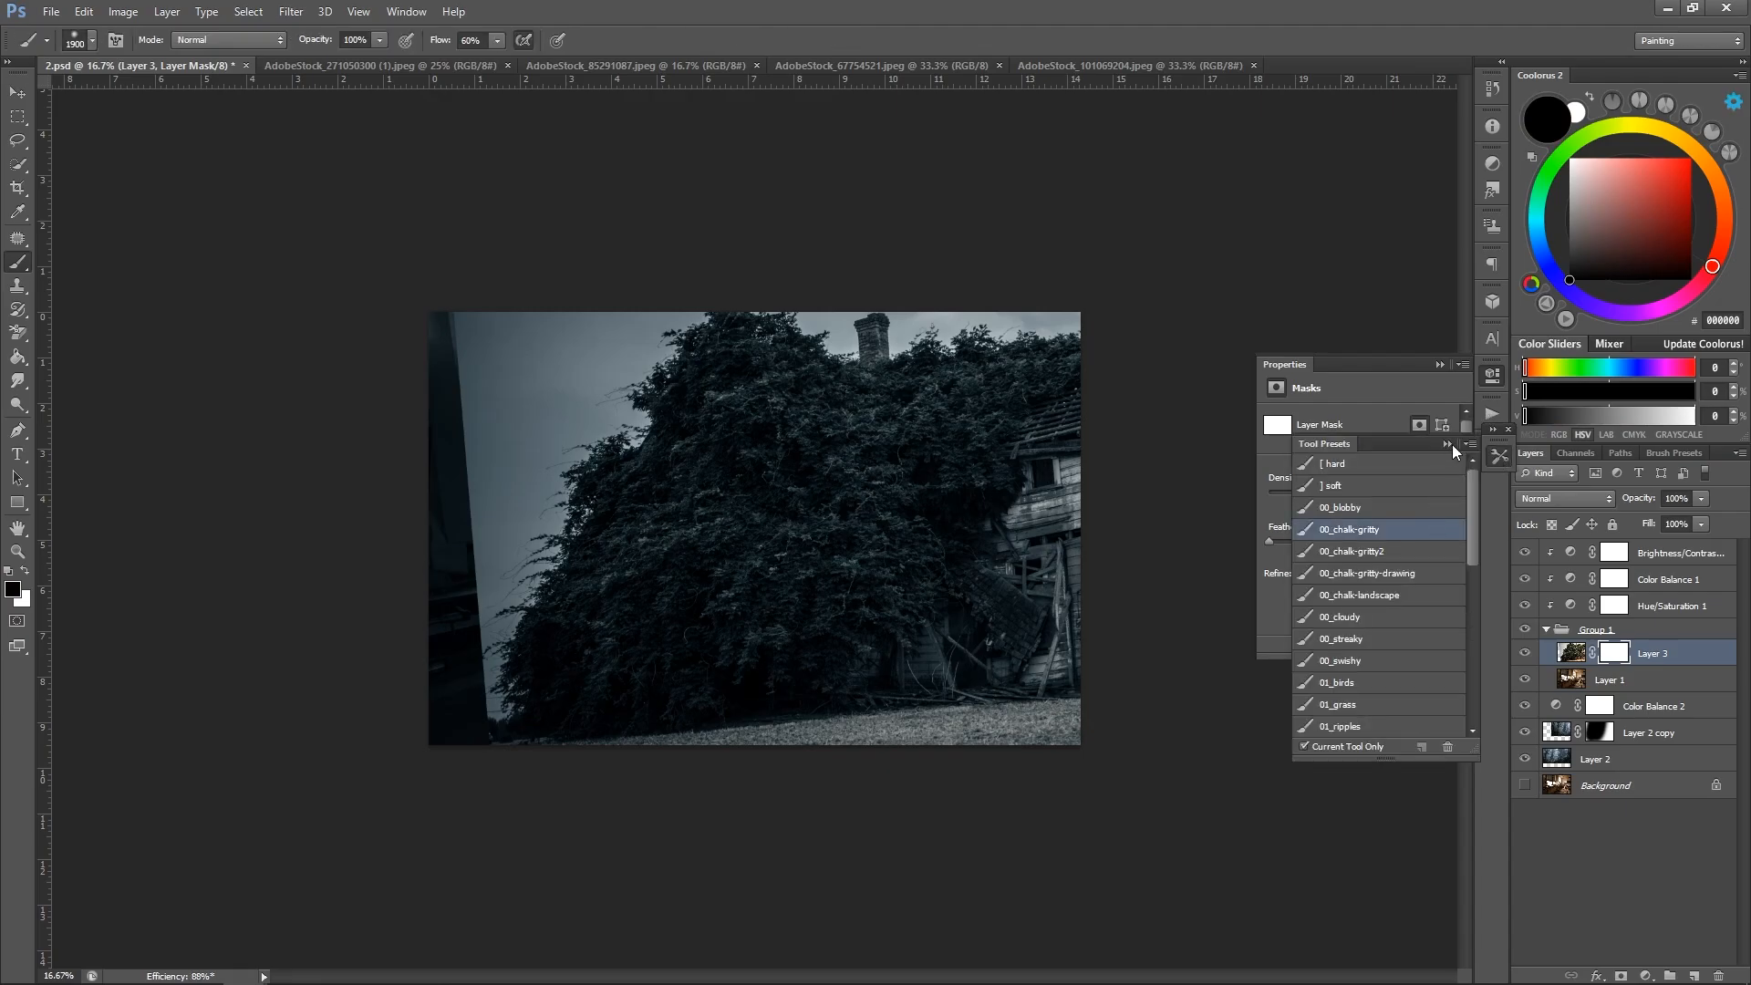
click(1447, 443)
key(ctrl+i)
key(x)
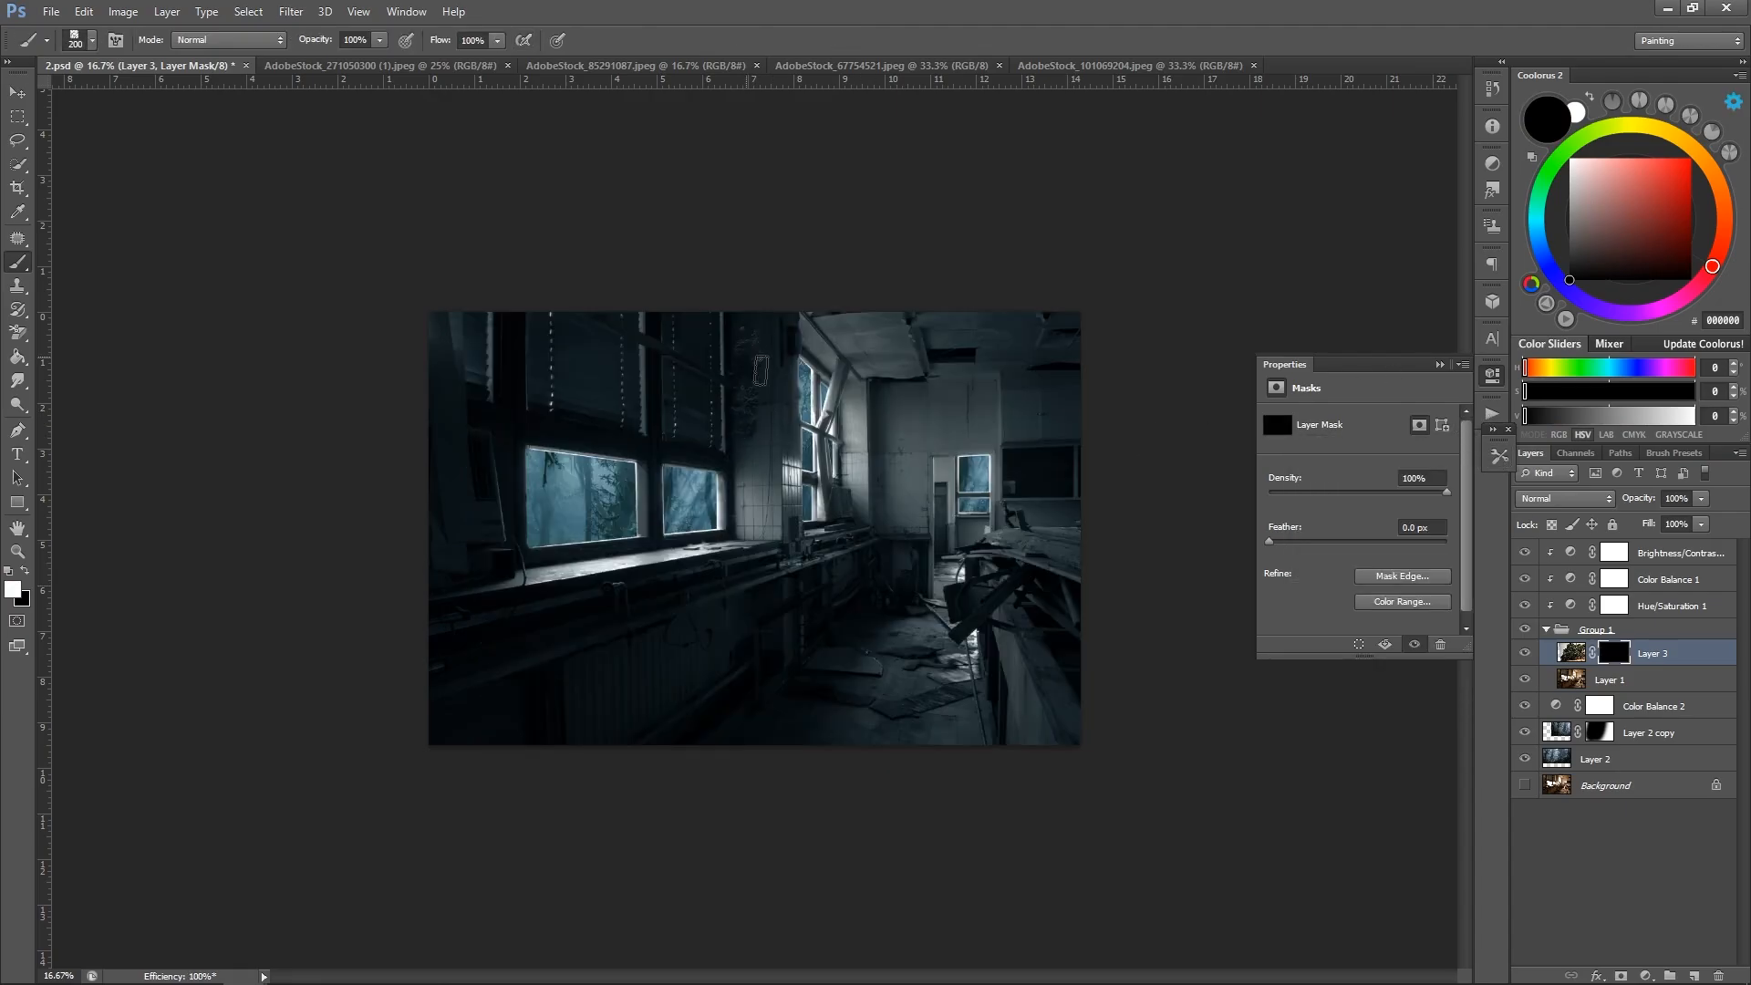
Paint white on Layer 3's mask to reveal the ivy down the pillar between the near and far windows.
mouse_move(759, 370)
mouse_down()
mouse_move(766, 353)
mouse_move(764, 475)
mouse_move(730, 517)
mouse_move(786, 518)
mouse_up()
key(bracketright)
key(bracketright)
key(z)
click(821, 293)
click(821, 293)
key(b)
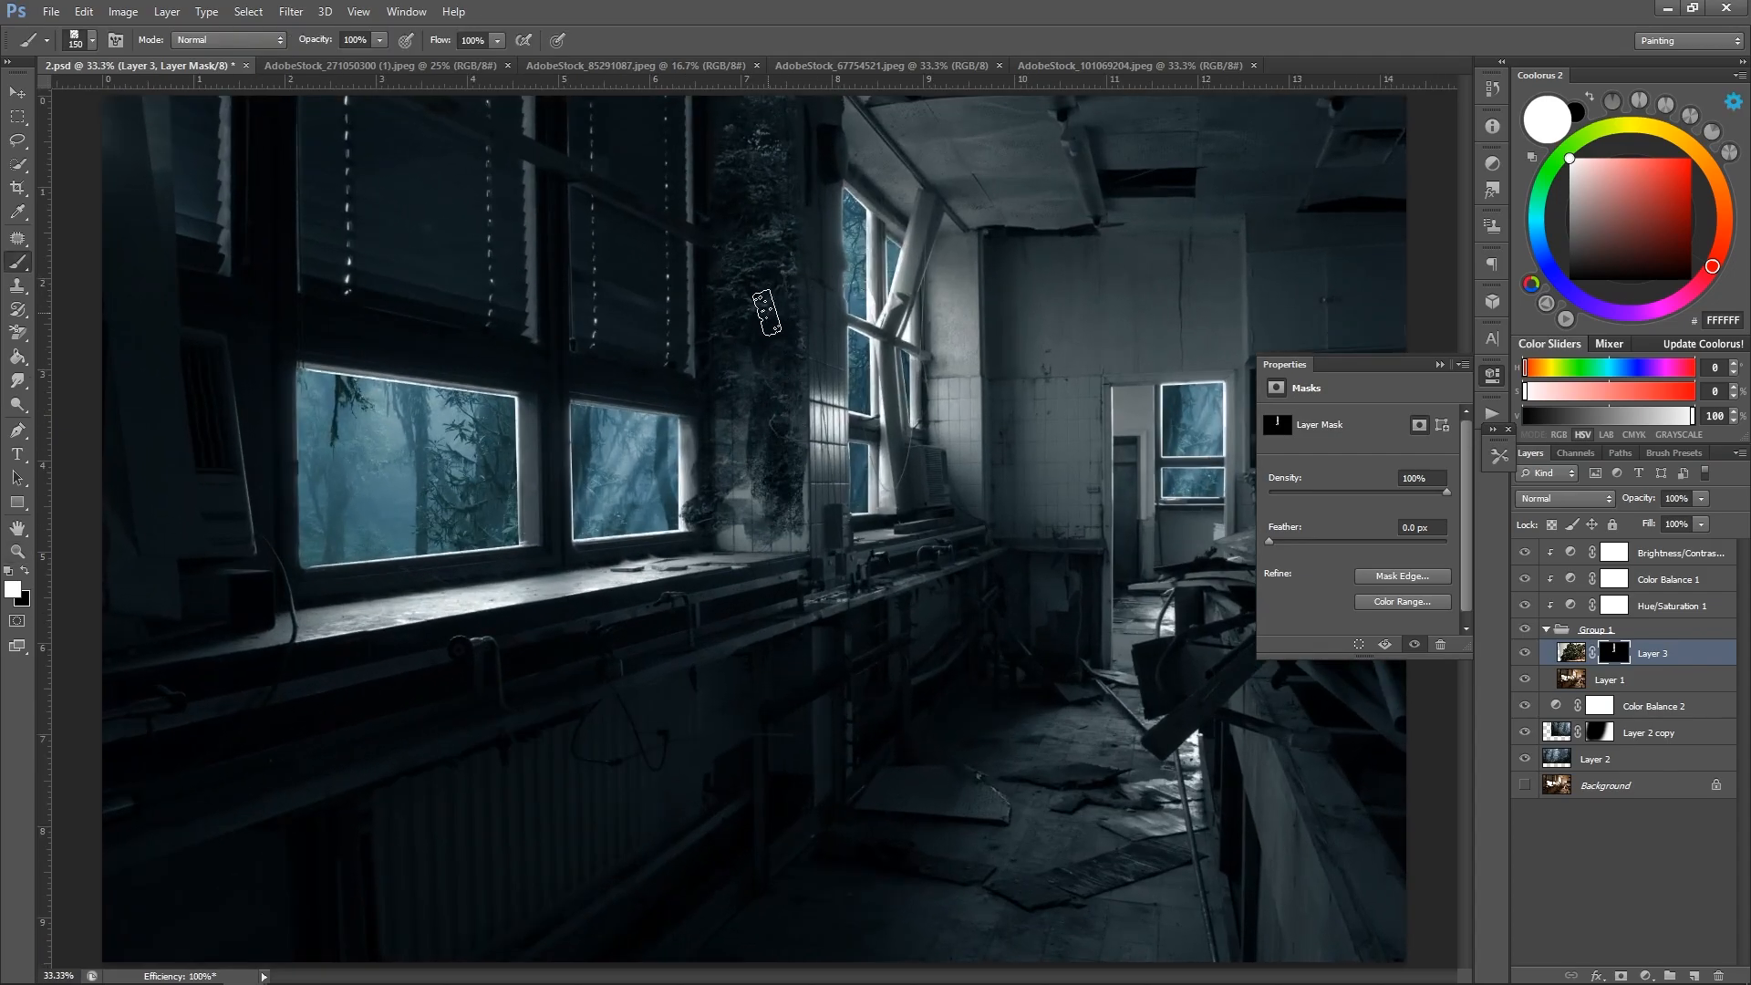
drag(759, 410, 761, 500)
drag(715, 162, 728, 278)
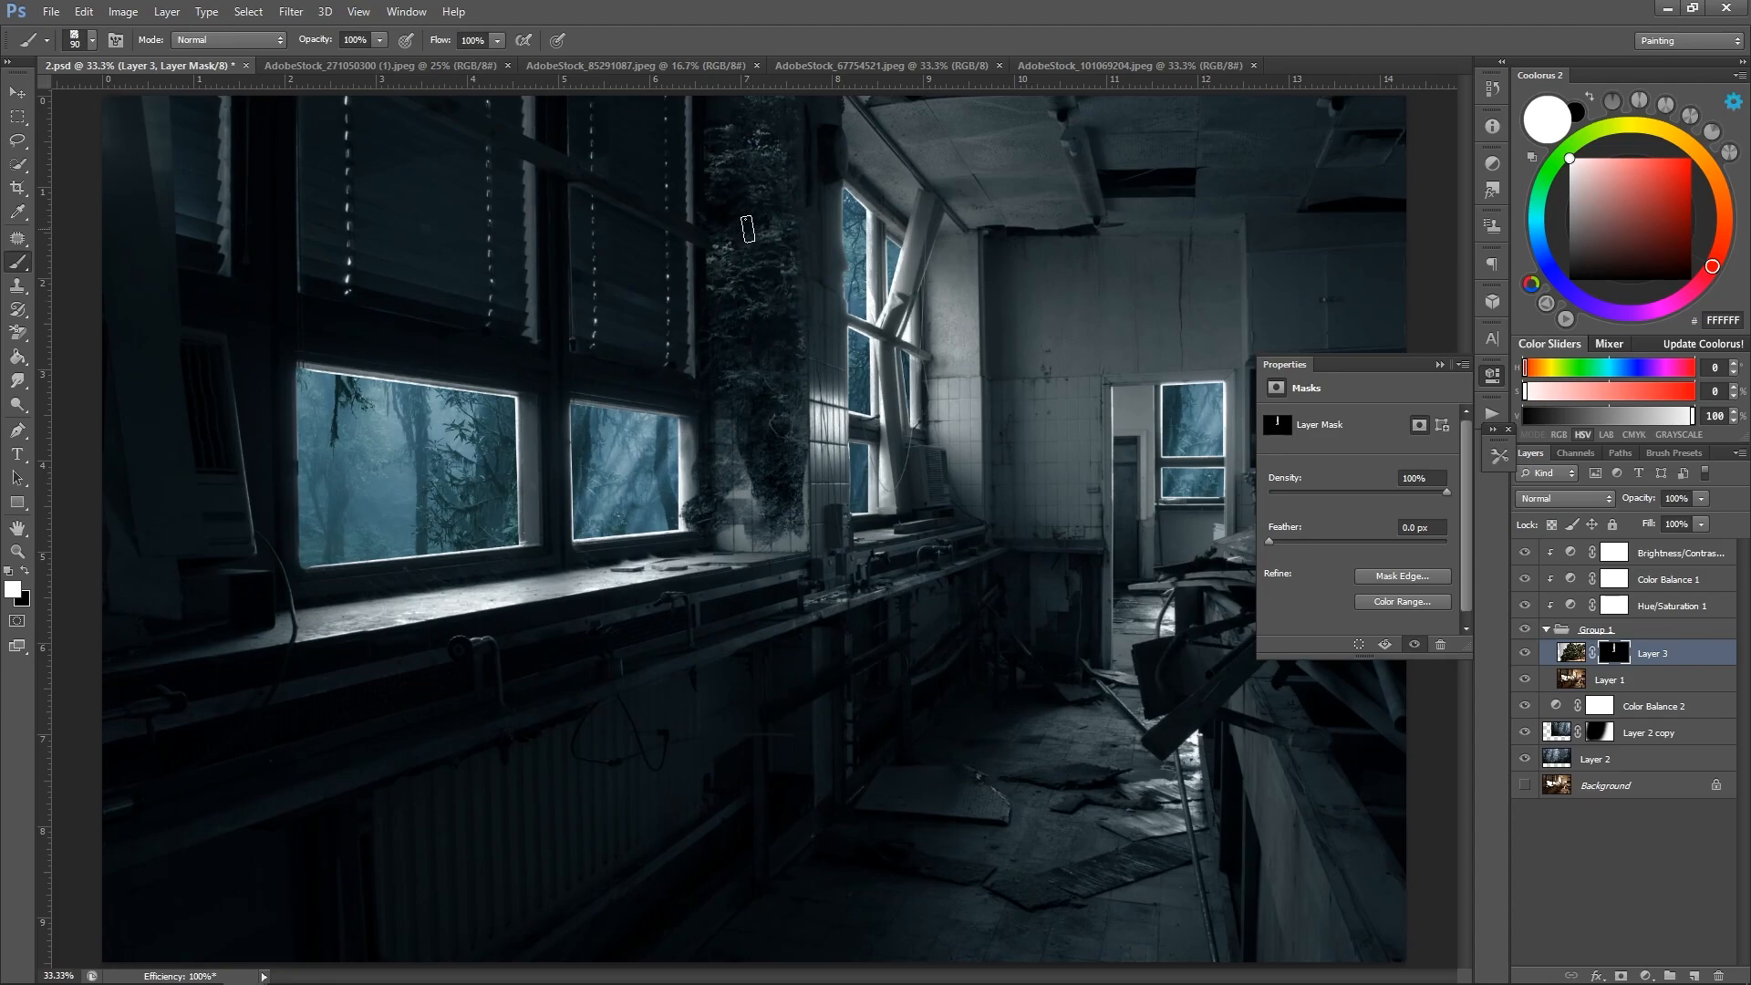
Check Layer 3's mask as a red overlay, and paint white to extend the ivy along the pillar's right edge.
key(x)
key(bracketright)
key(backslash)
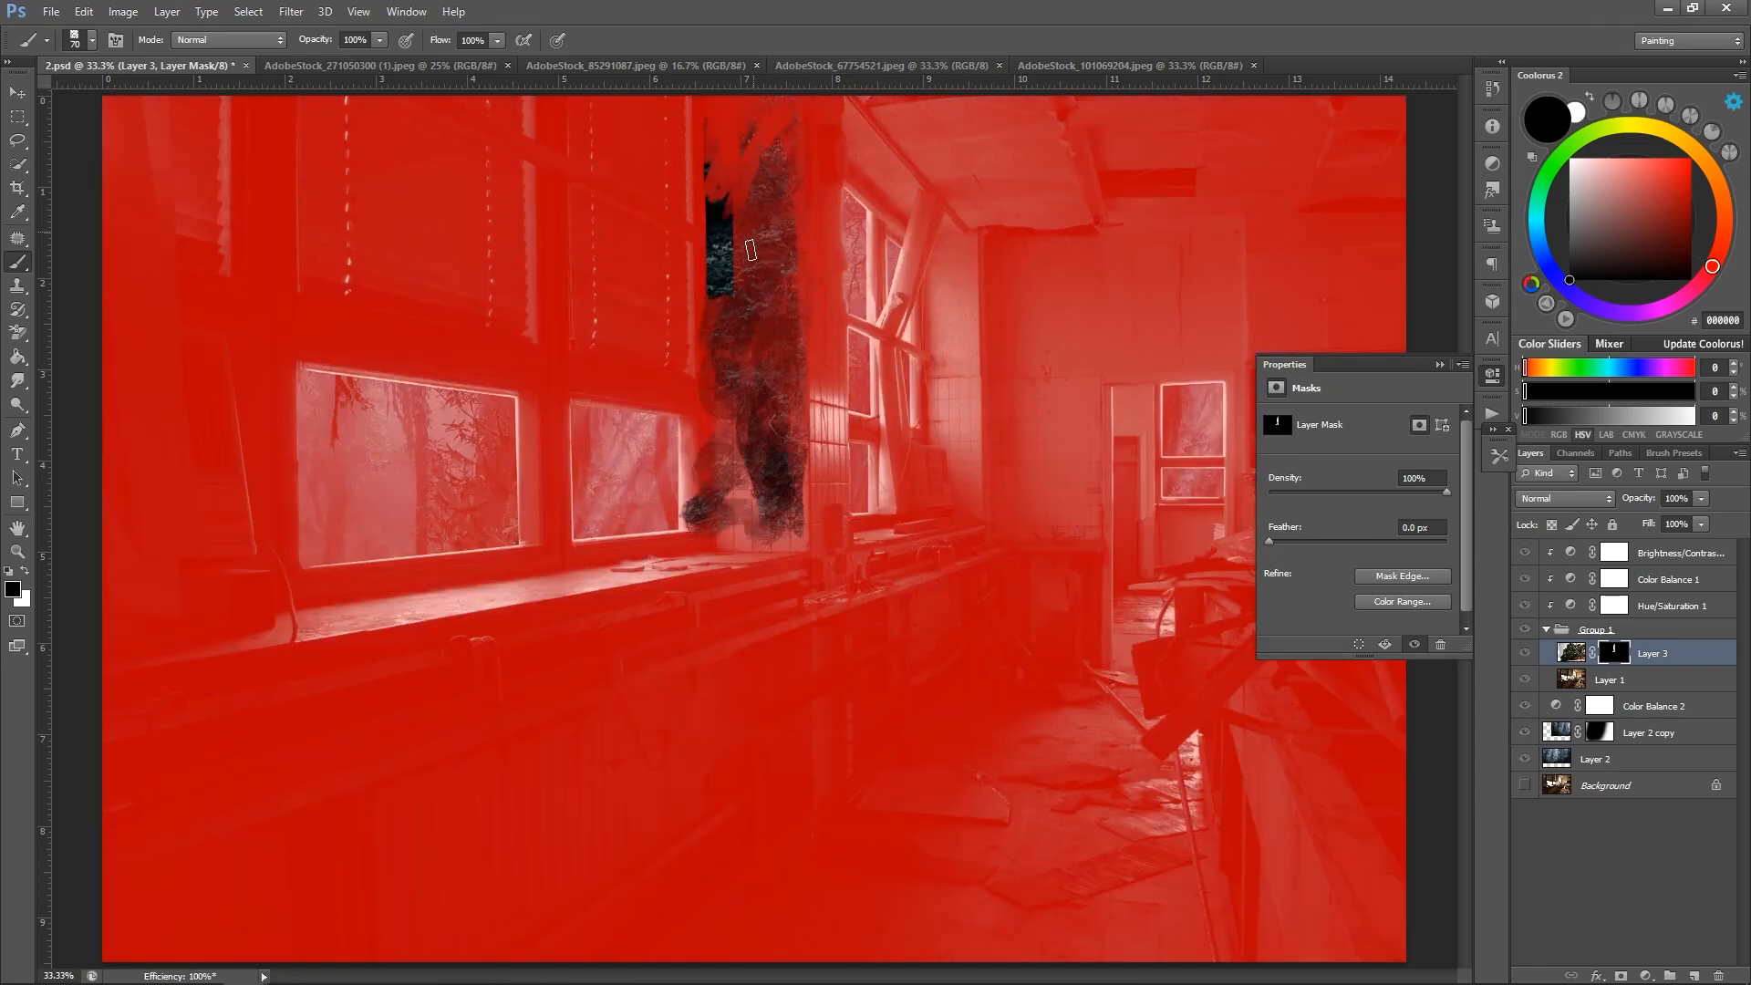
key(backslash)
key(x)
mouse_move(810, 433)
mouse_down()
mouse_move(829, 382)
mouse_move(814, 422)
mouse_up()
drag(812, 335, 806, 292)
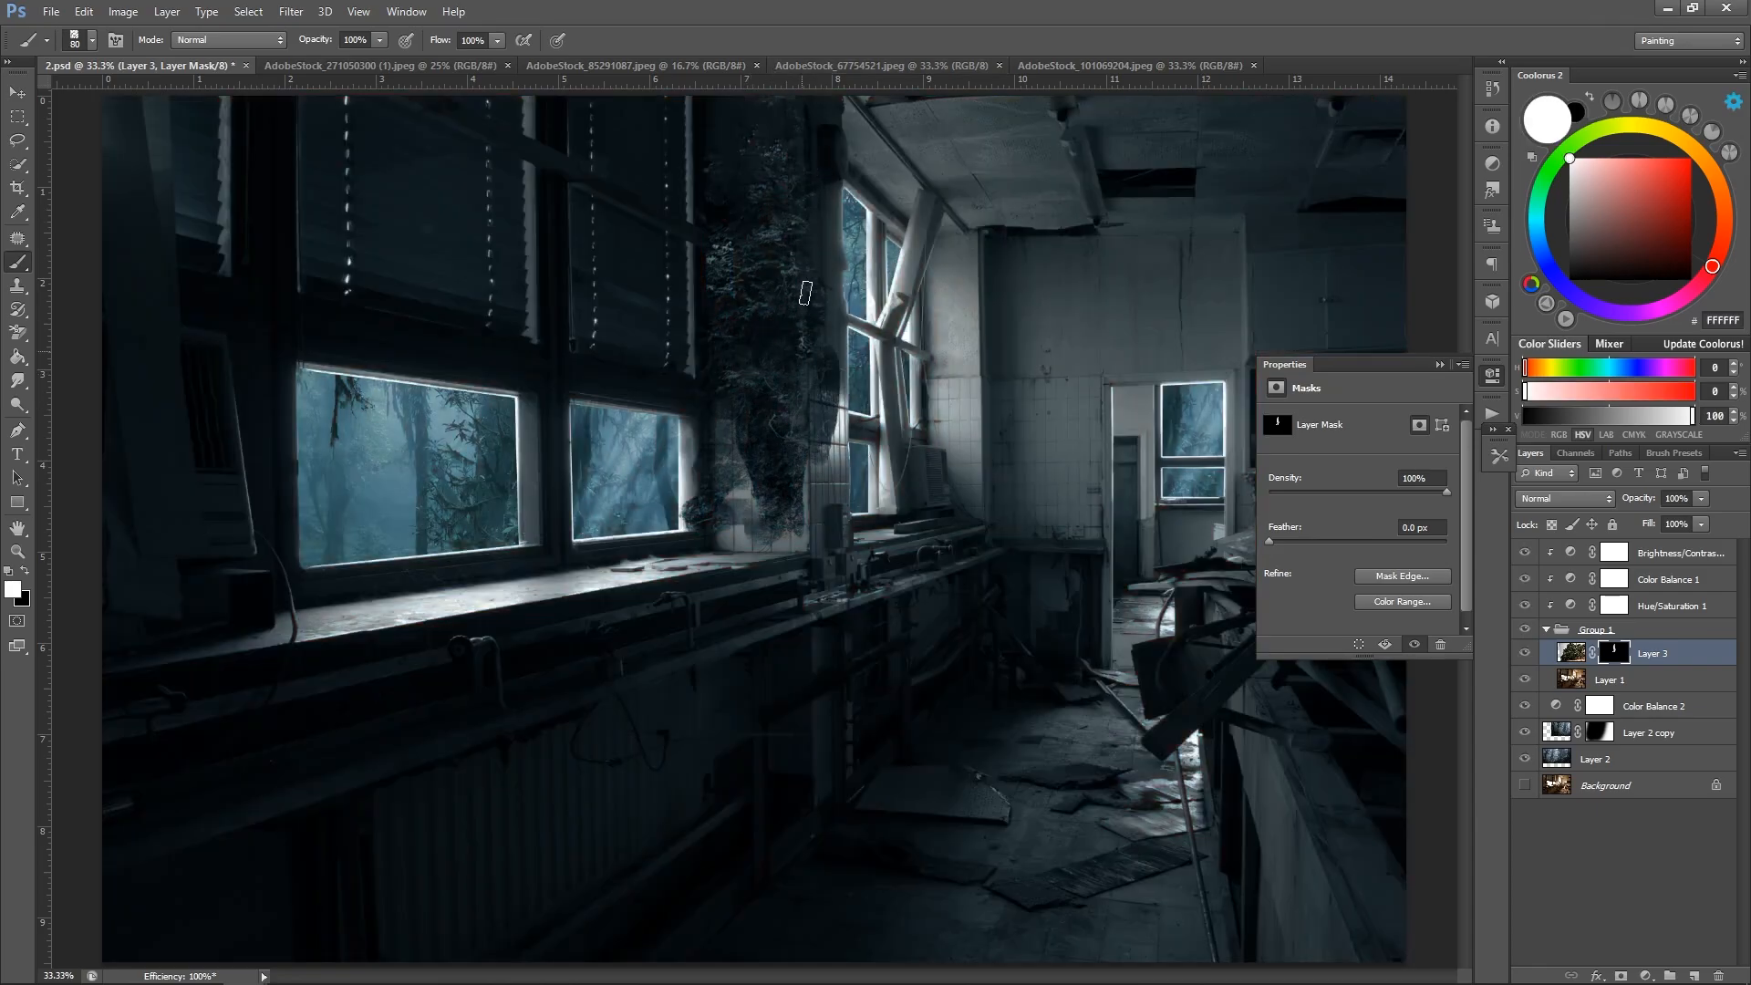
Paint black on Layer 3's mask to trim the ivy around the pillar's lower part and beside the near window.
key(x)
mouse_move(817, 376)
mouse_down()
mouse_move(794, 454)
mouse_move(759, 441)
mouse_up()
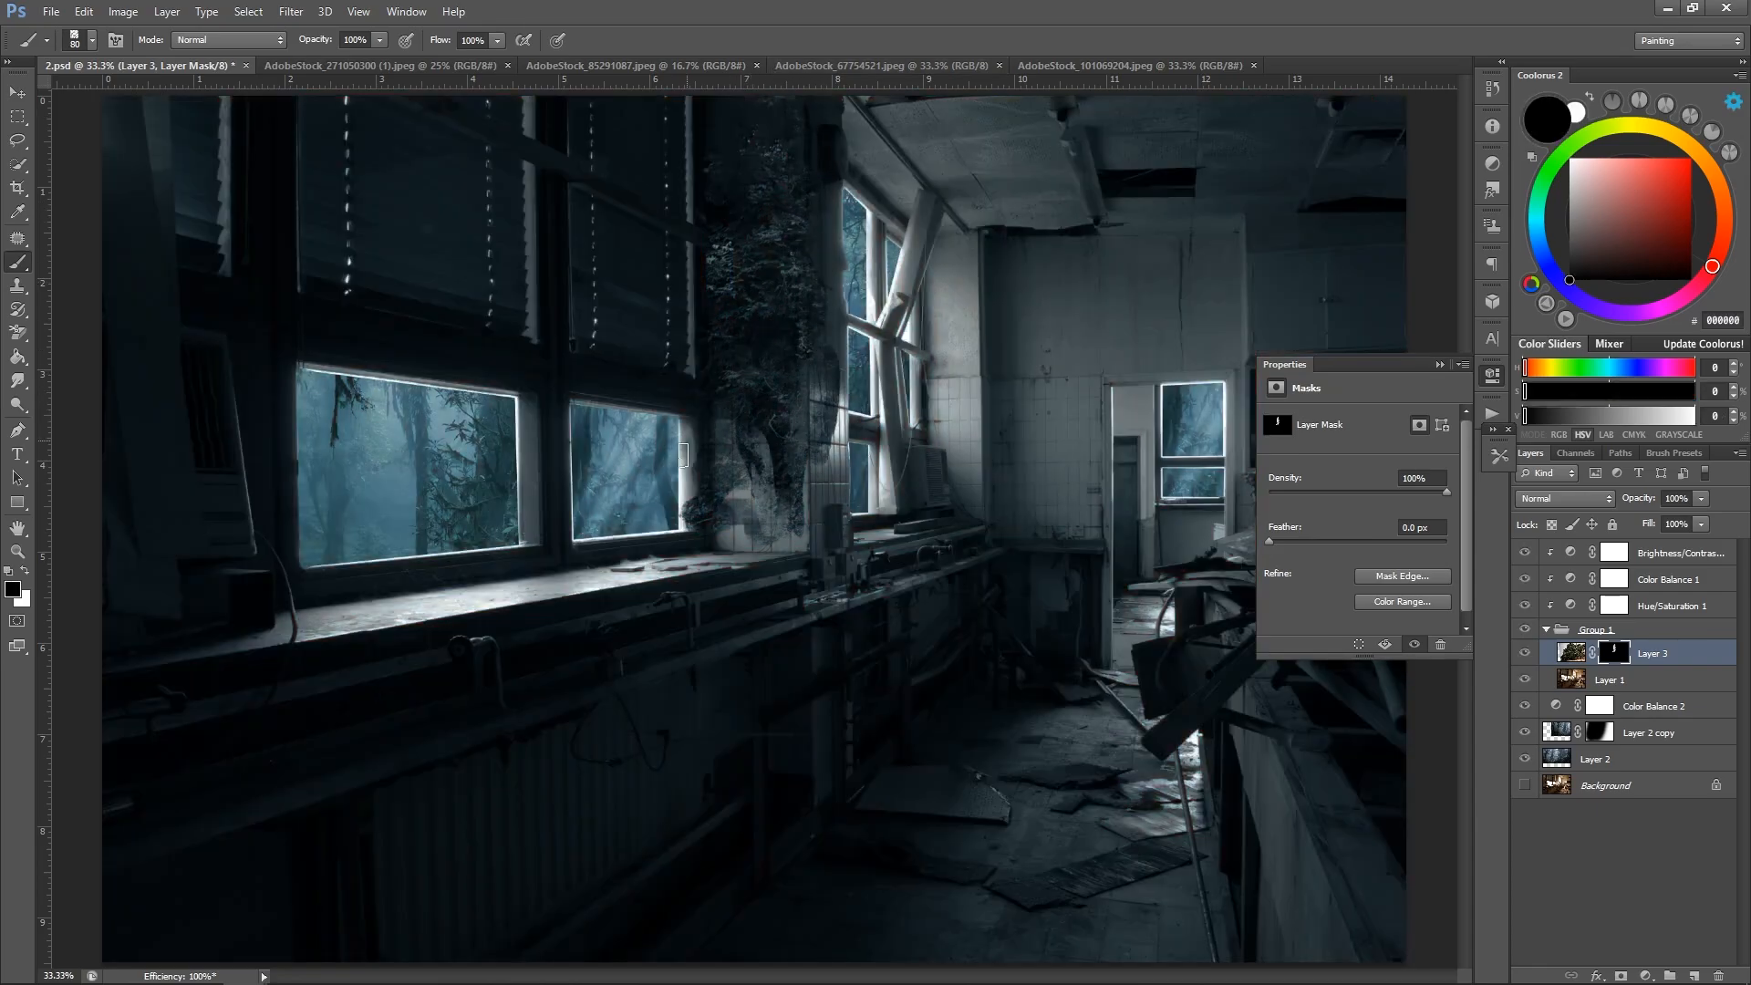
mouse_move(688, 502)
mouse_down()
mouse_move(692, 527)
mouse_move(796, 472)
mouse_move(743, 444)
mouse_move(732, 524)
mouse_up()
mouse_move(828, 378)
mouse_down()
mouse_move(804, 485)
mouse_move(769, 533)
mouse_move(831, 343)
mouse_move(801, 470)
mouse_move(785, 406)
mouse_move(781, 518)
mouse_move(805, 372)
mouse_move(800, 456)
mouse_move(762, 463)
mouse_move(795, 544)
mouse_move(733, 435)
mouse_move(769, 532)
mouse_move(726, 424)
mouse_move(753, 538)
mouse_up()
key(x)
key(x)
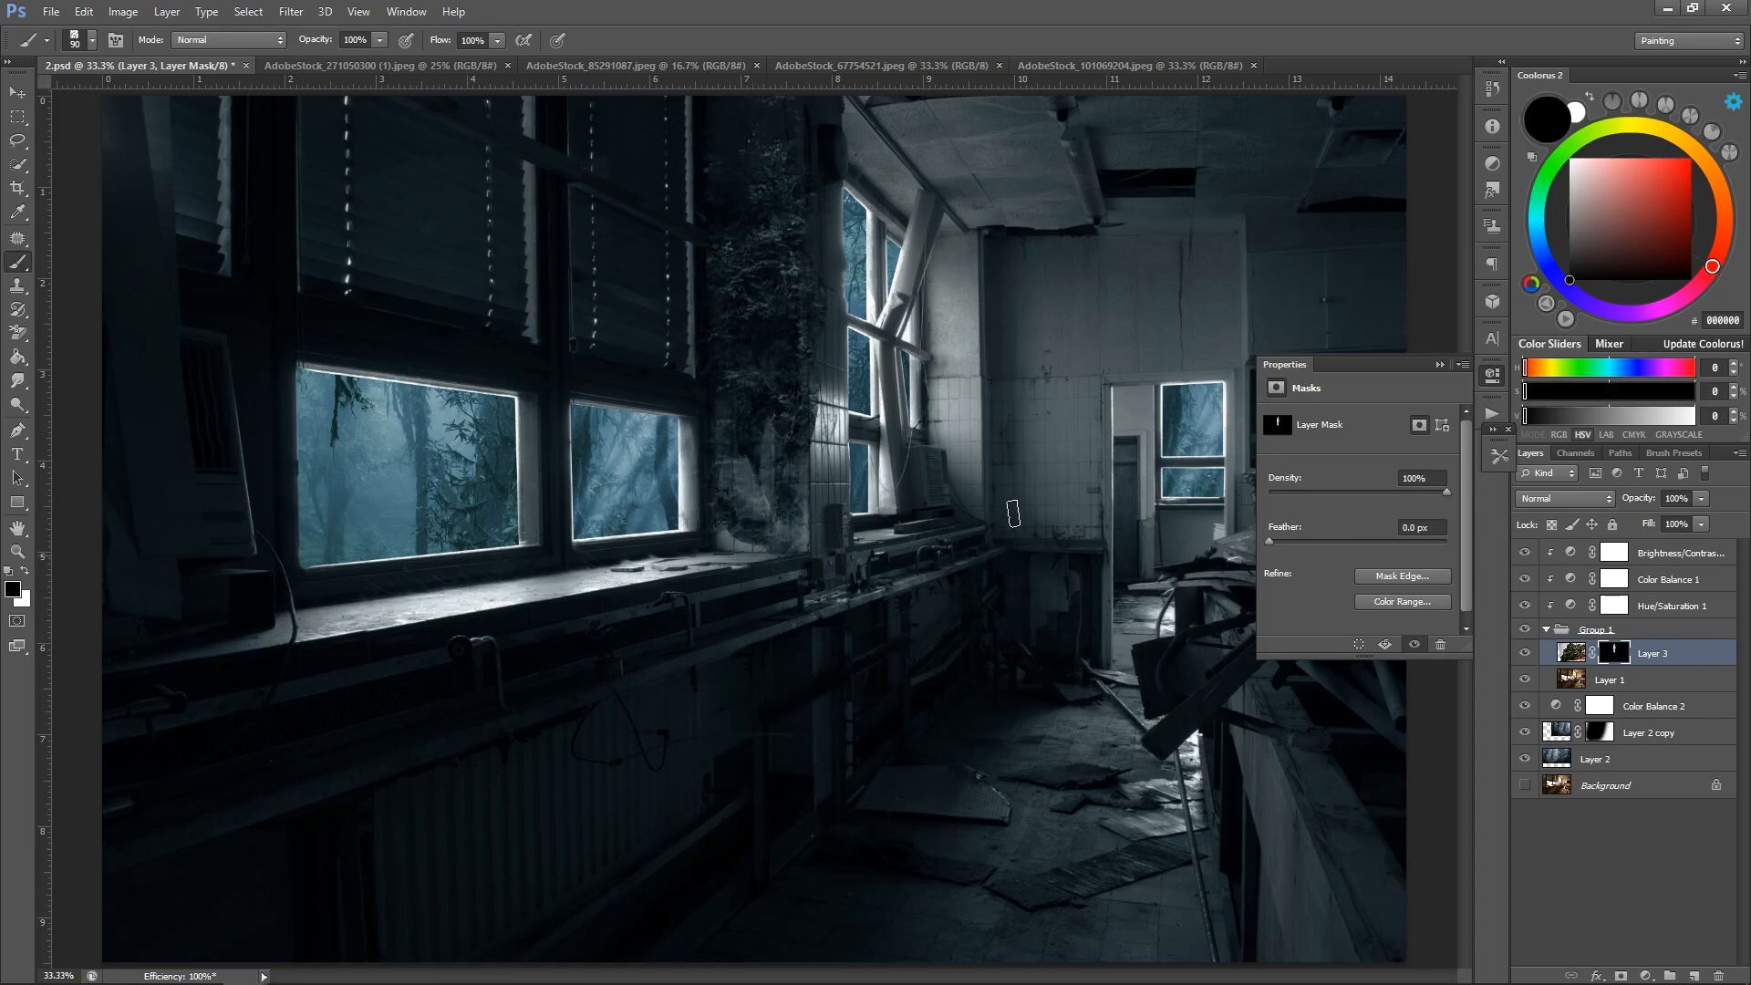
Refine Layer 3's mask up close with a smaller brush, extending the ivy over the pillar's tiled edge beside the far windows.
key(space)
scroll(951, 333, down, 1)
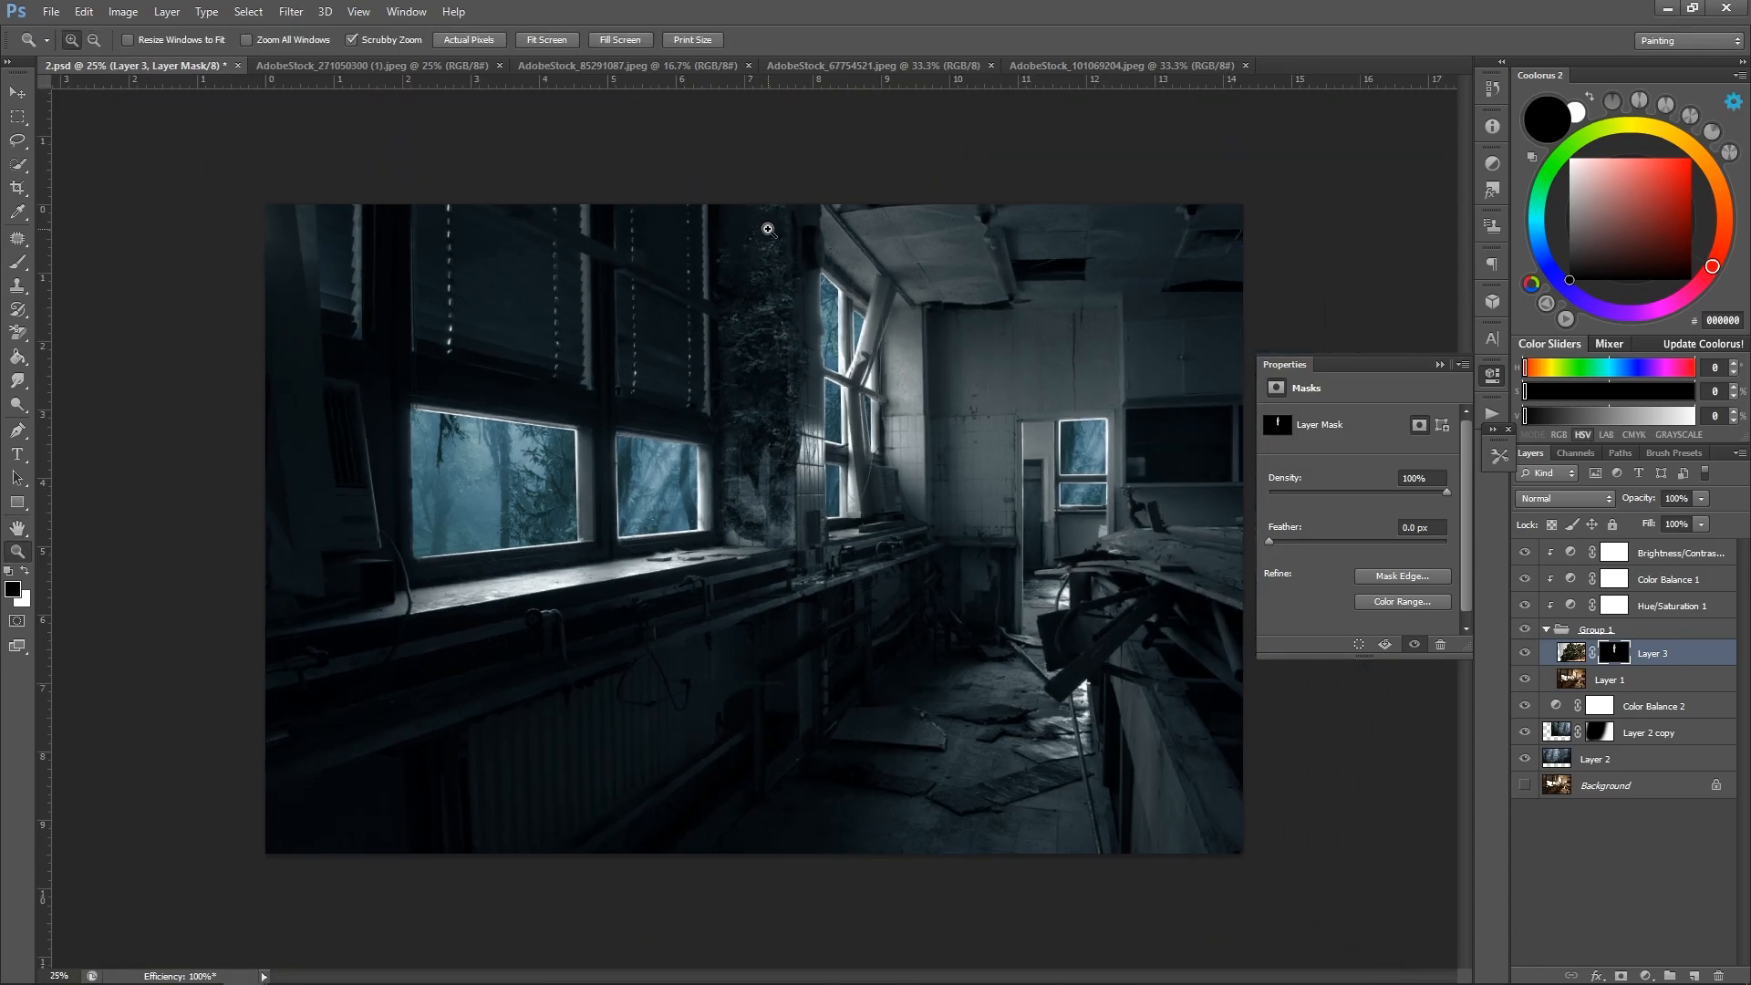
scroll(921, 310, up, 3)
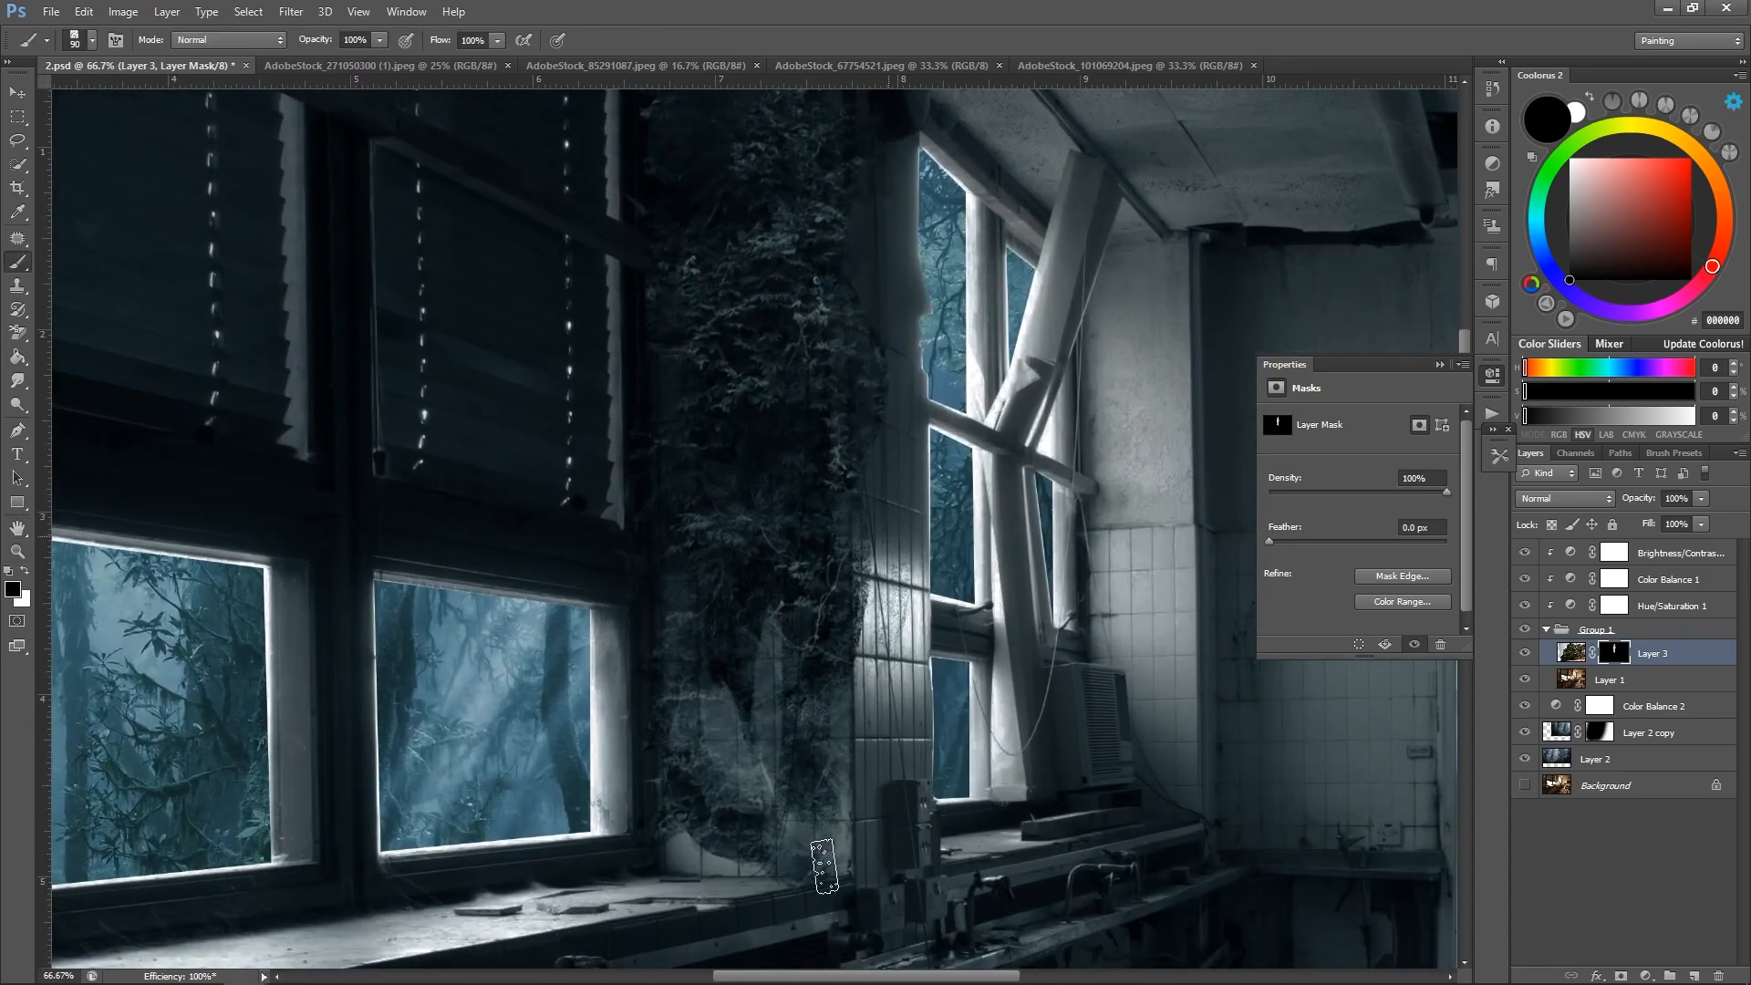
mouse_move(775, 798)
mouse_down()
mouse_move(693, 860)
mouse_move(757, 820)
mouse_move(703, 782)
mouse_move(794, 539)
mouse_move(898, 579)
mouse_move(879, 286)
mouse_move(903, 804)
mouse_move(865, 865)
mouse_move(903, 425)
mouse_move(954, 400)
mouse_move(927, 609)
mouse_move(923, 485)
mouse_move(922, 607)
mouse_up()
key(x)
key(x)
key(bracketleft)
key(bracketleft)
key(bracketleft)
key(bracketleft)
key(bracketleft)
mouse_move(837, 289)
mouse_down()
mouse_move(846, 491)
mouse_move(895, 265)
mouse_move(907, 504)
mouse_move(886, 556)
mouse_up()
key(bracketright)
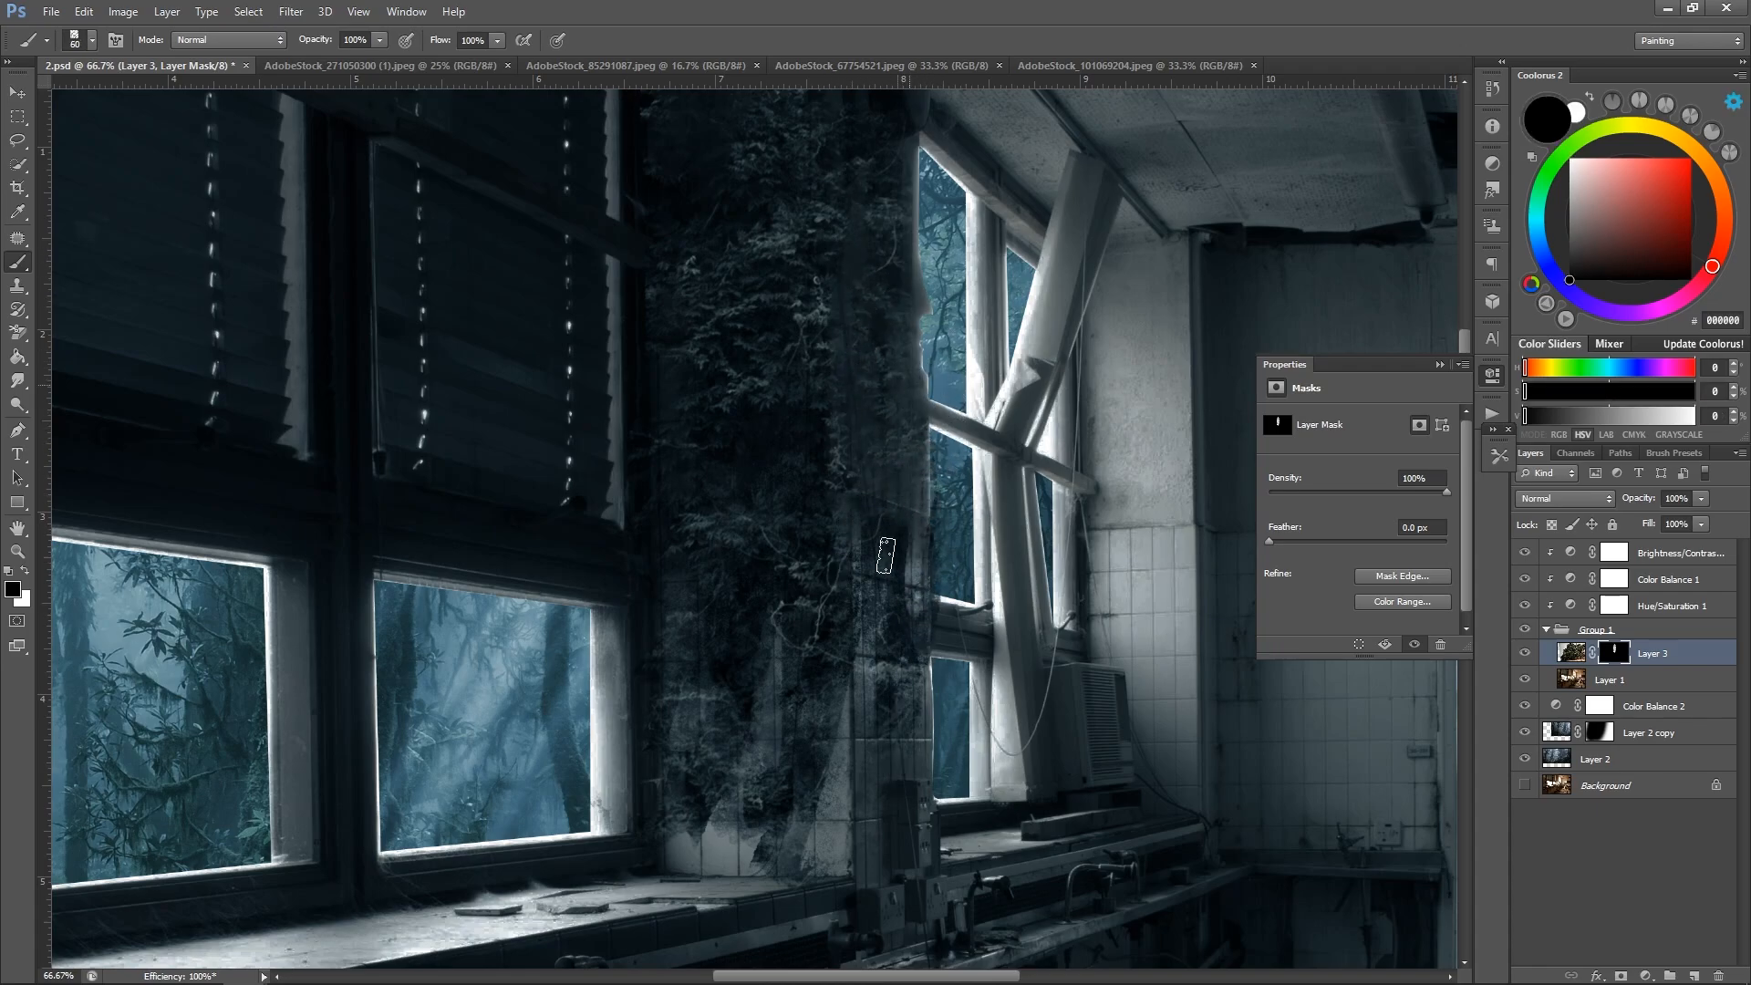
Add a white layer mask to Layer 1, the room photo, and reduce the brush size.
click(1608, 688)
click(1621, 975)
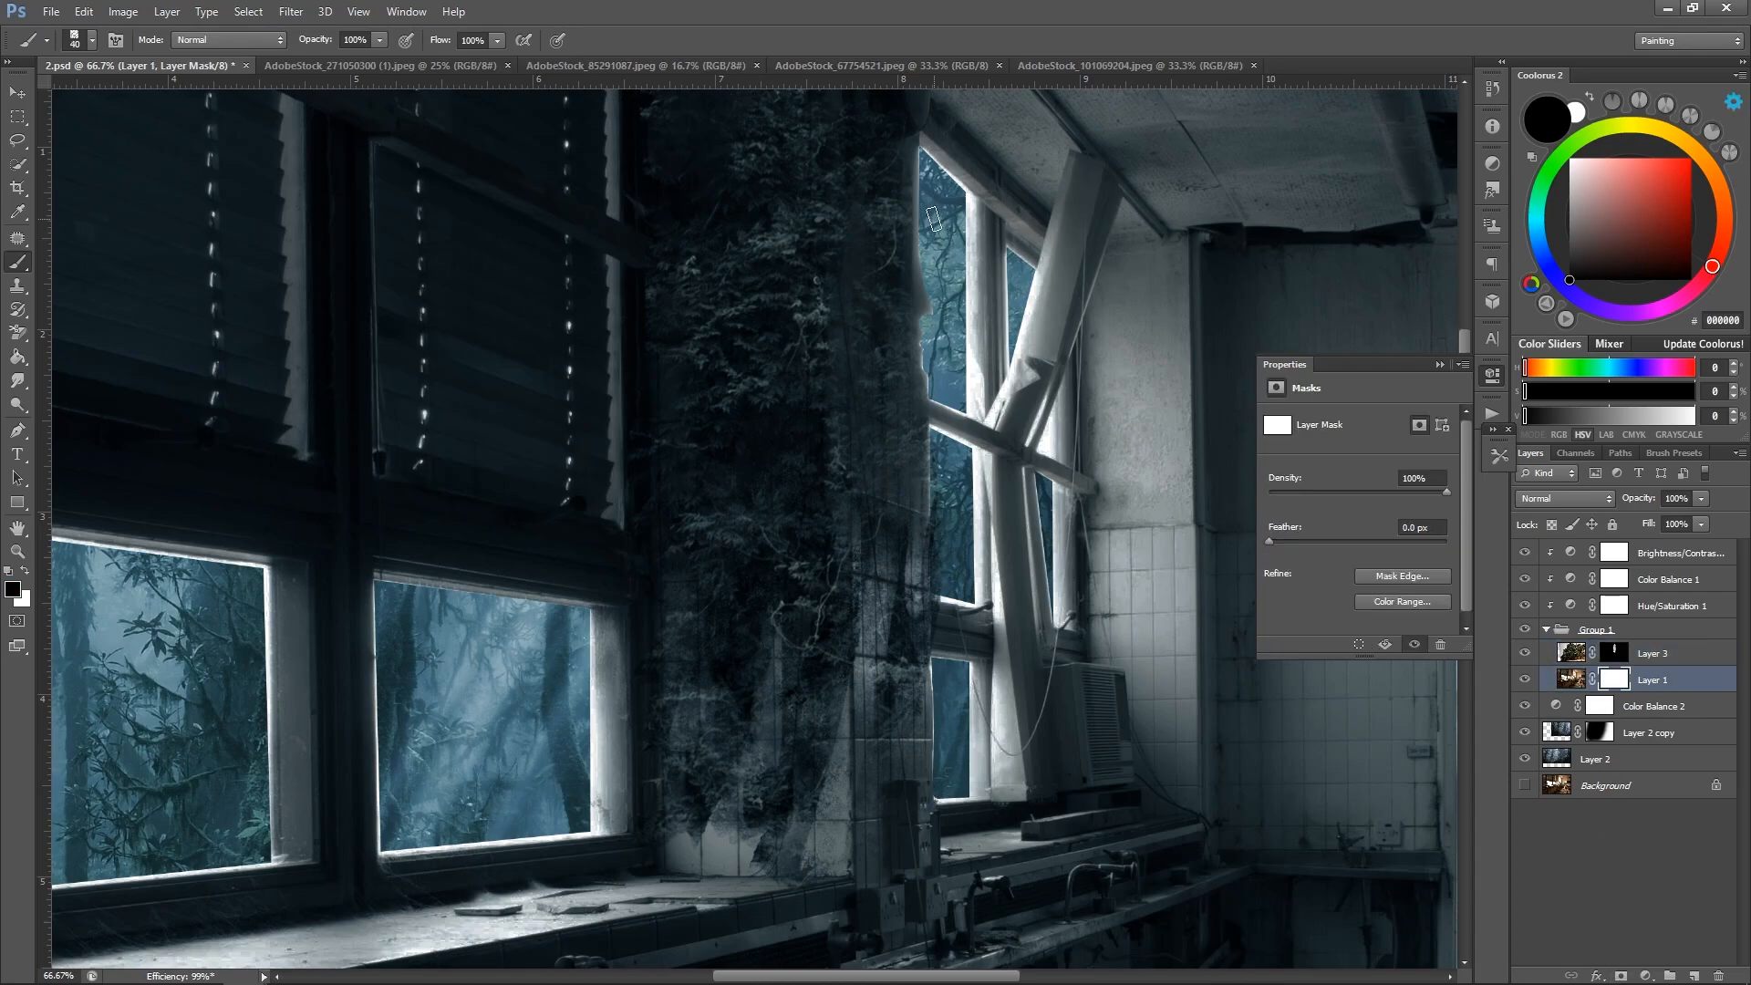
key(bracketleft)
key(bracketleft)
key(bracketleft)
key(z)
alt+click(723, 645)
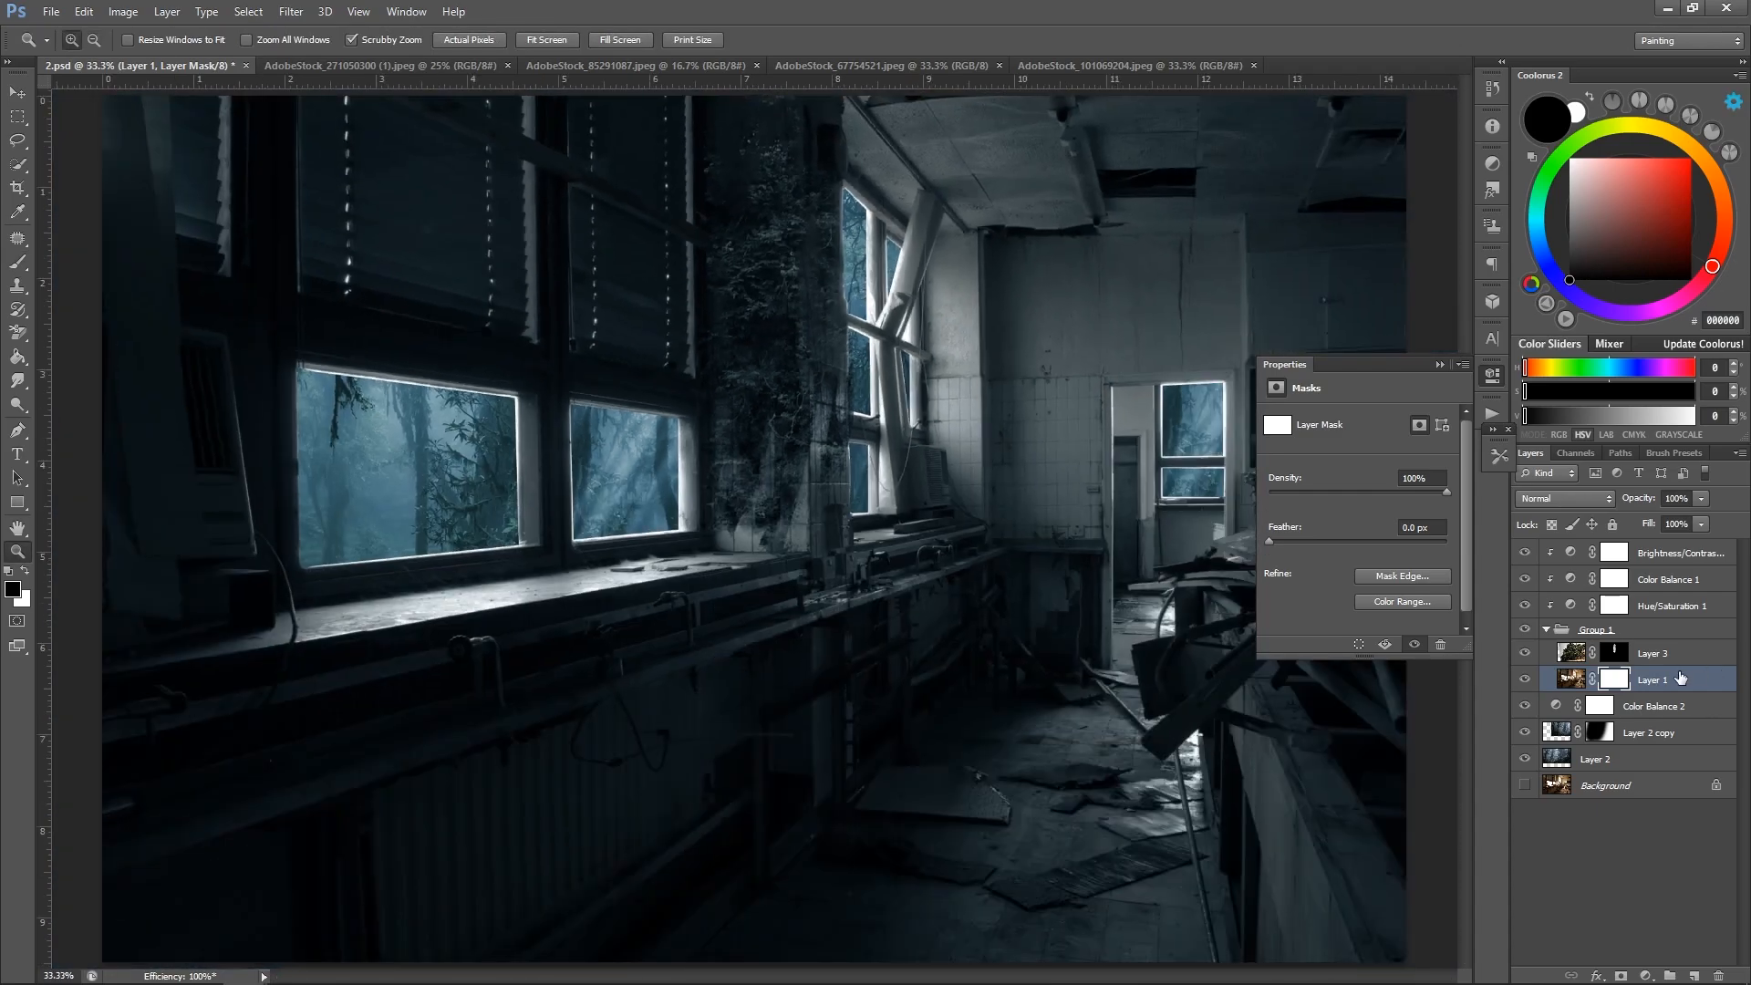
Add a new layer clipped to Layer 1 and choose the soft brush preset for painting on it.
click(1696, 976)
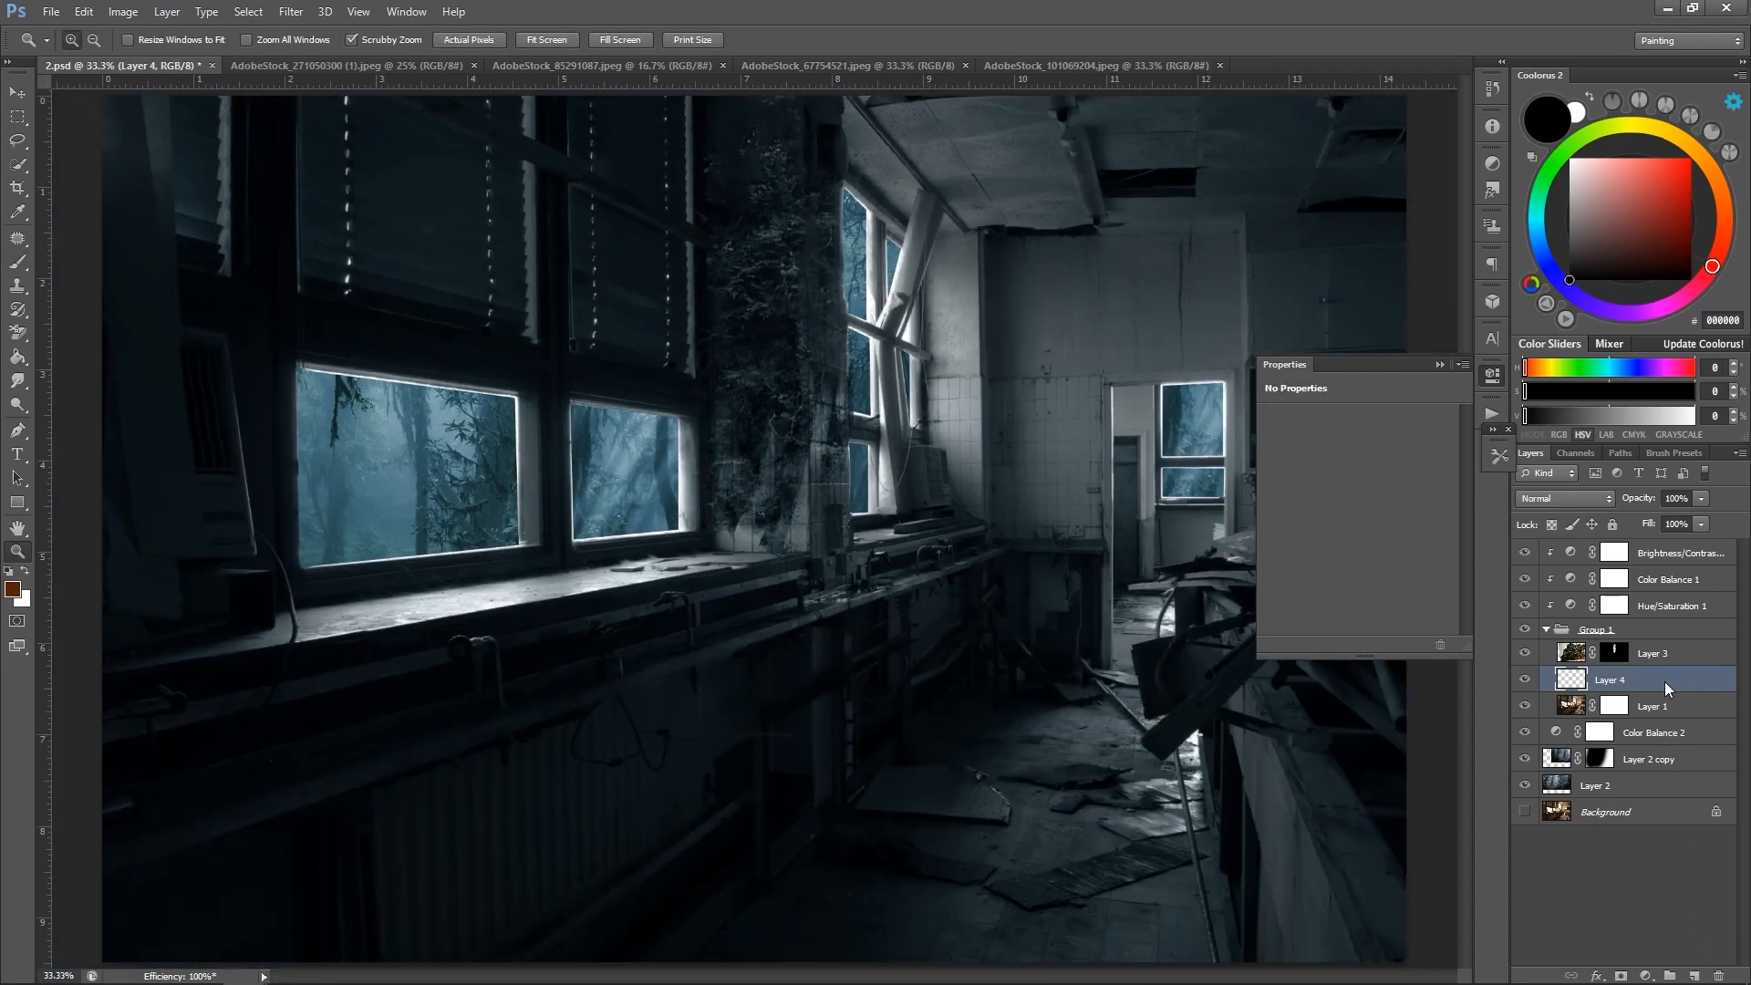
right_click(1666, 682)
click(1507, 511)
key(b)
click(1498, 455)
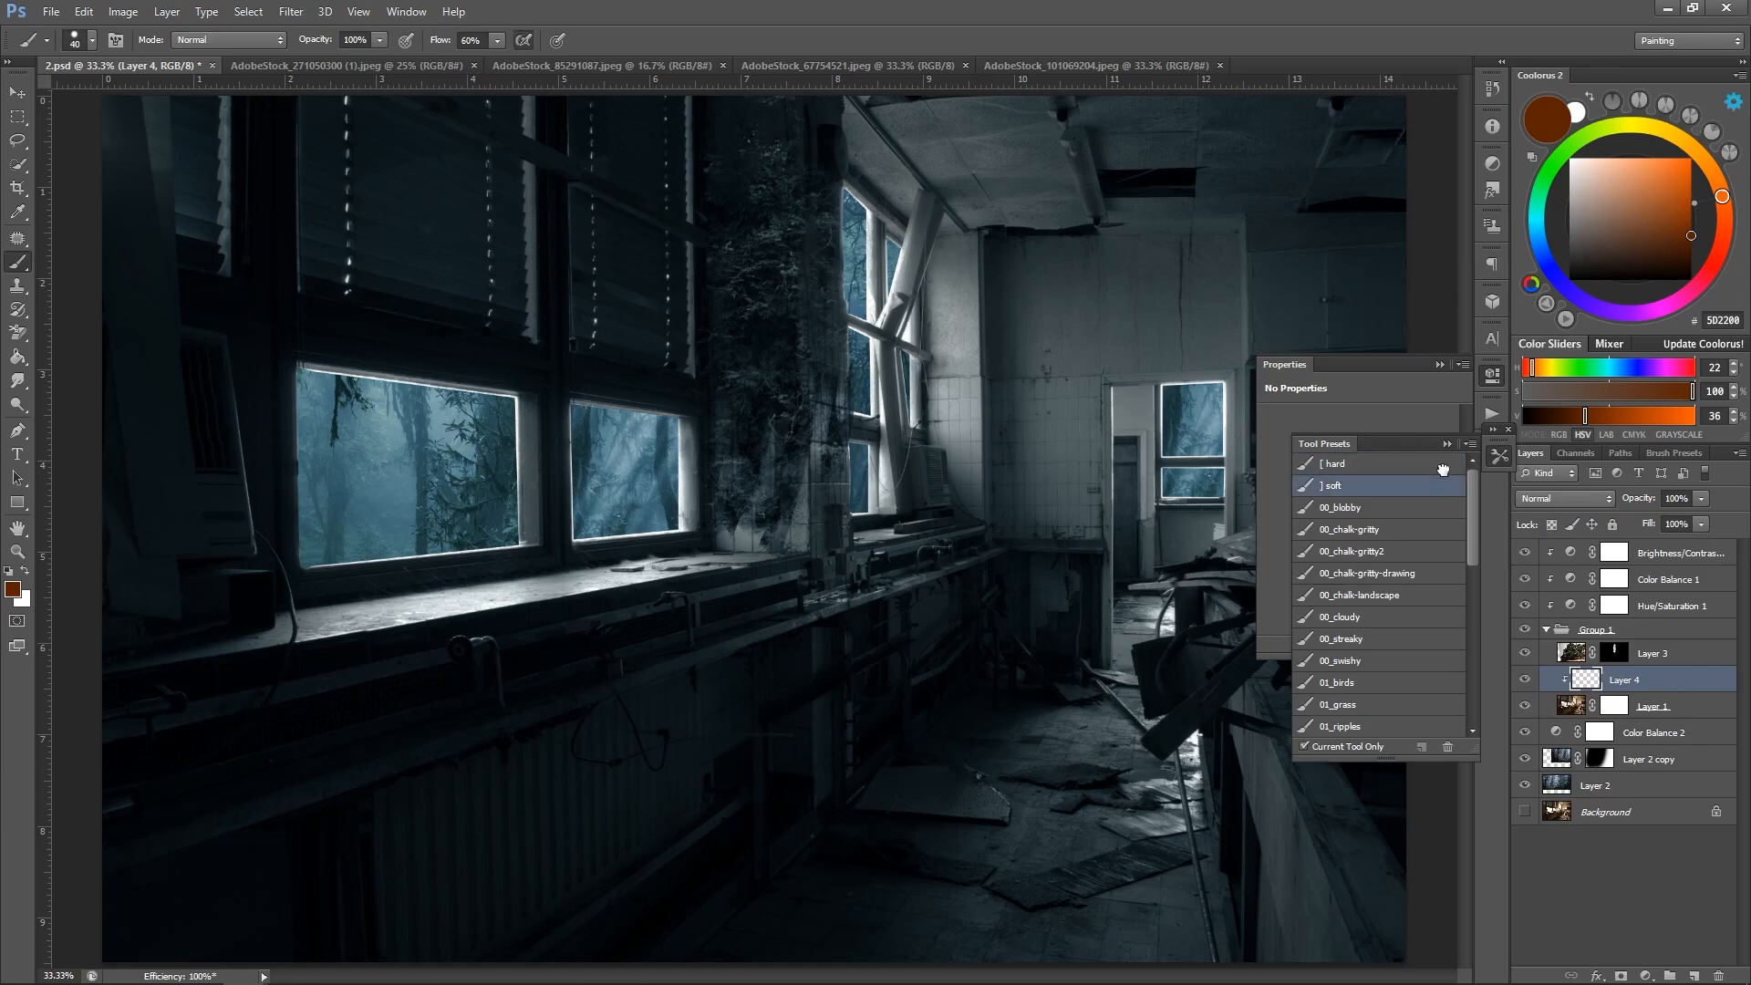
click(1428, 486)
Paint a soft grey (666666) glow on Layer 4 along the edges of the two near windows.
drag(675, 539, 684, 425)
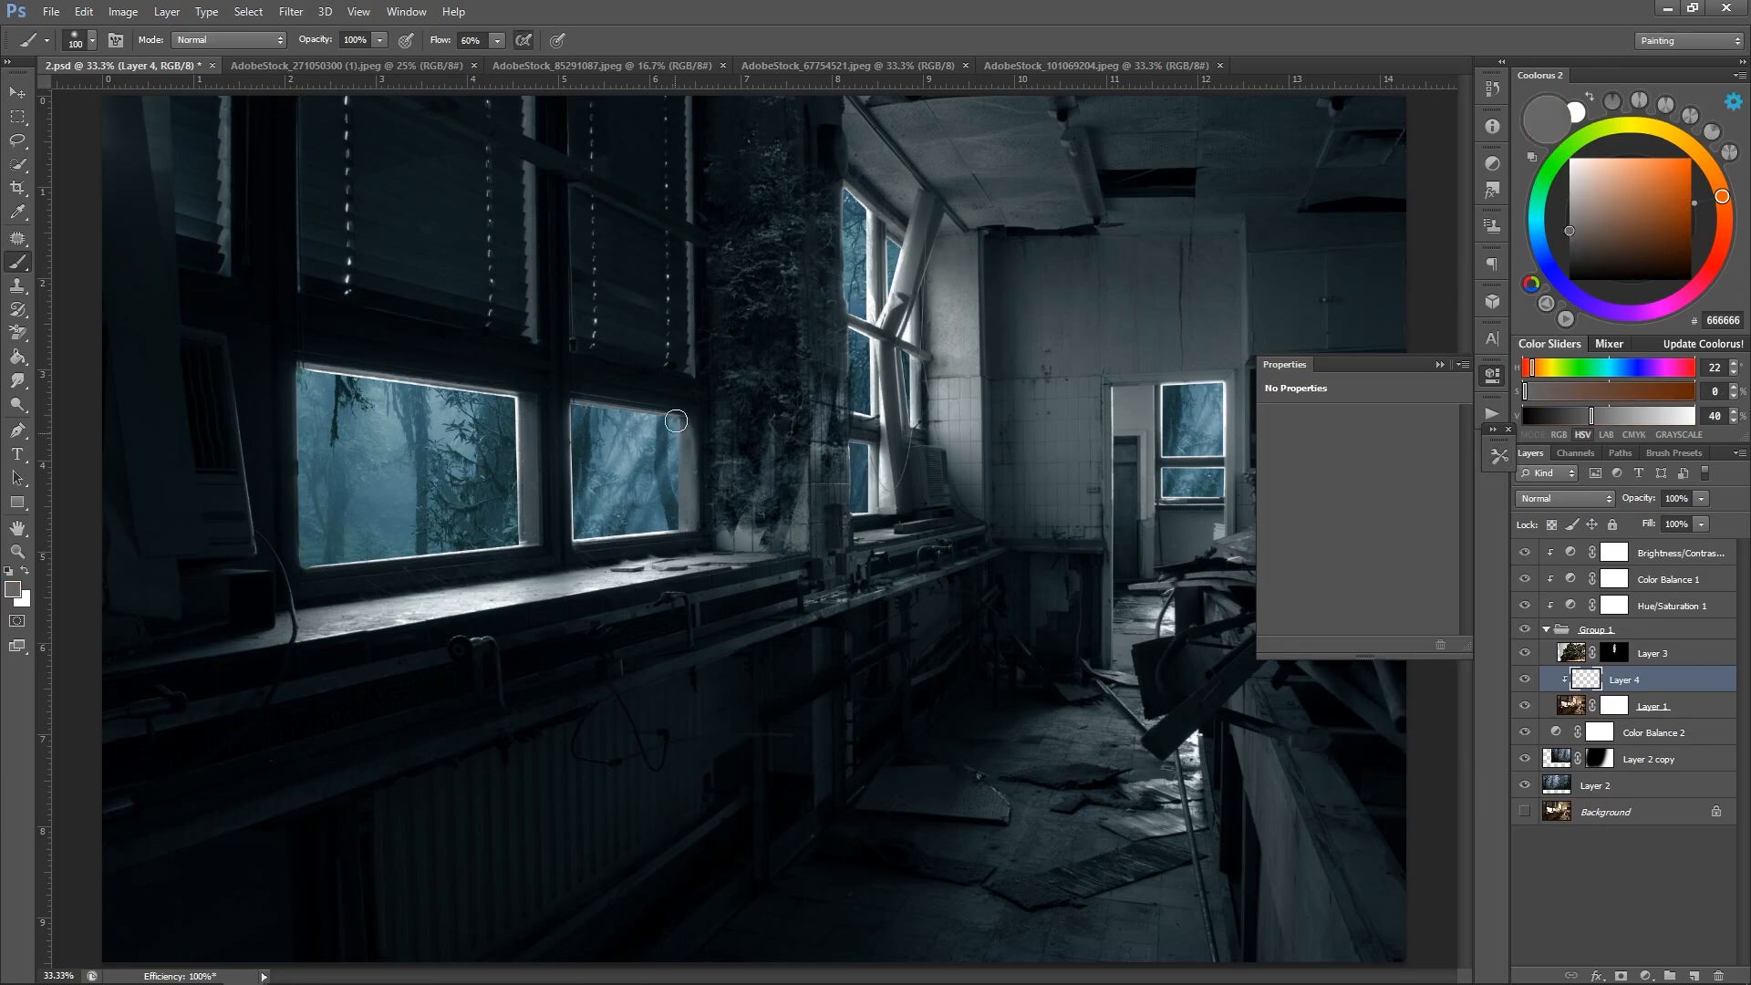
mouse_move(525, 389)
mouse_down()
mouse_move(516, 497)
mouse_move(516, 411)
mouse_up()
drag(567, 402, 564, 479)
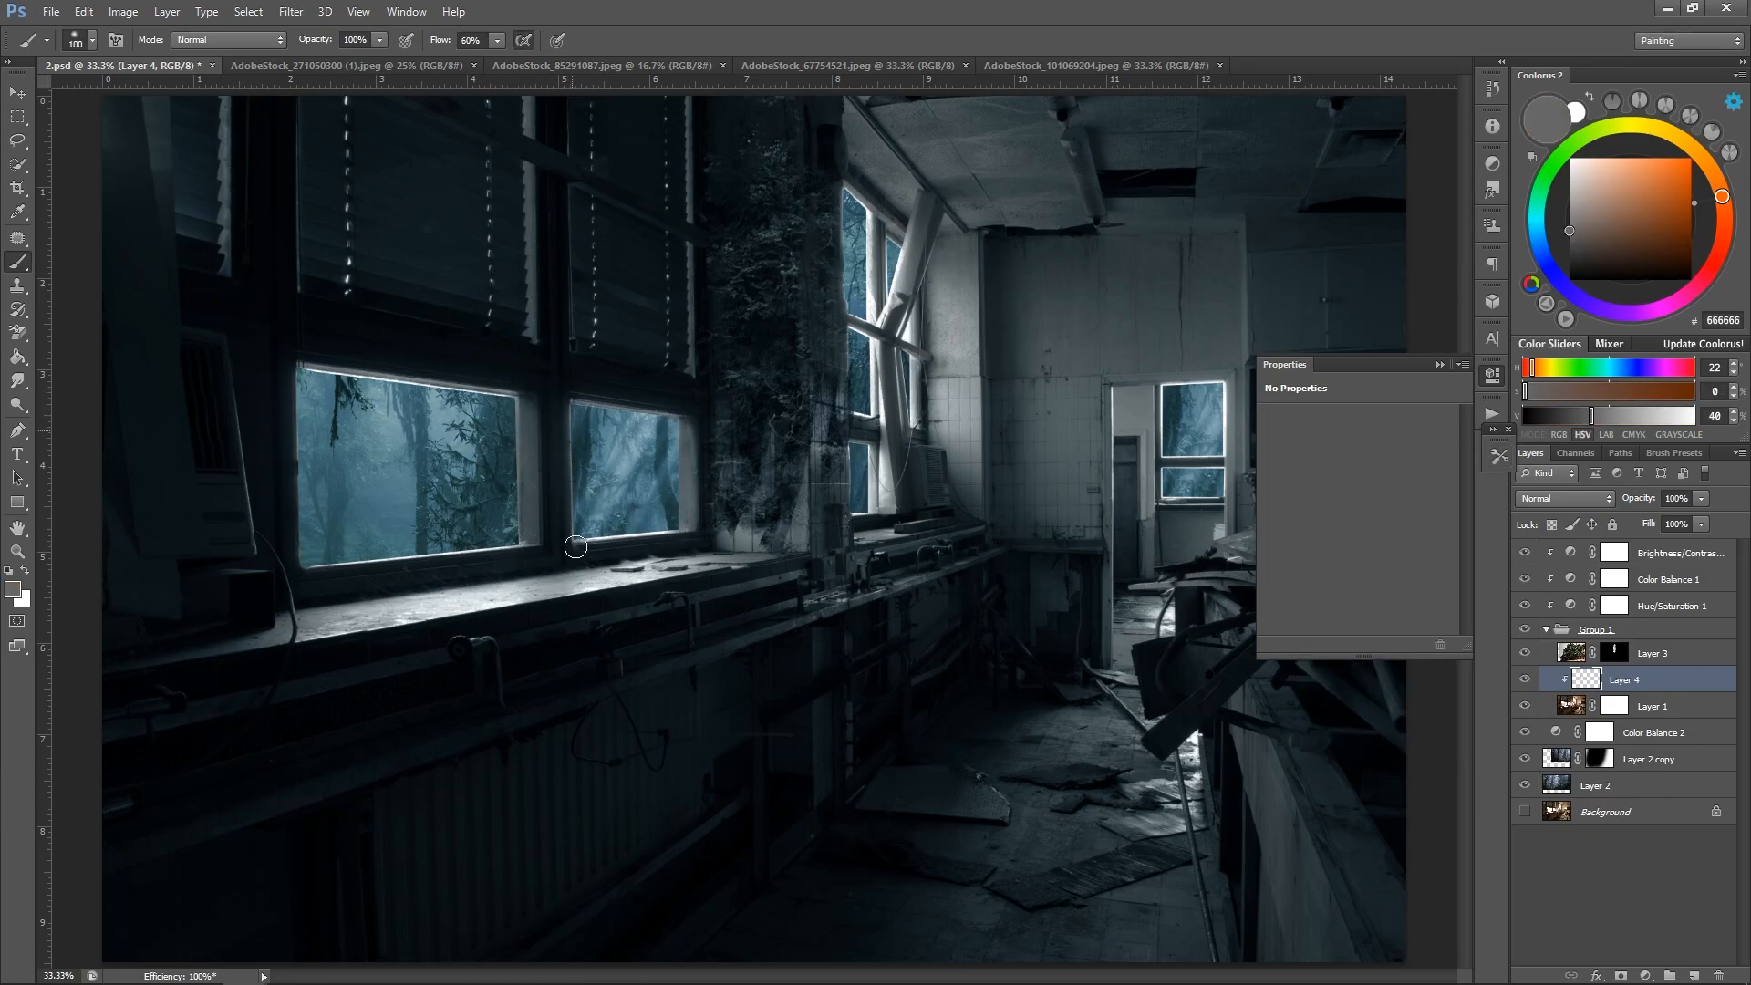
drag(508, 390, 321, 394)
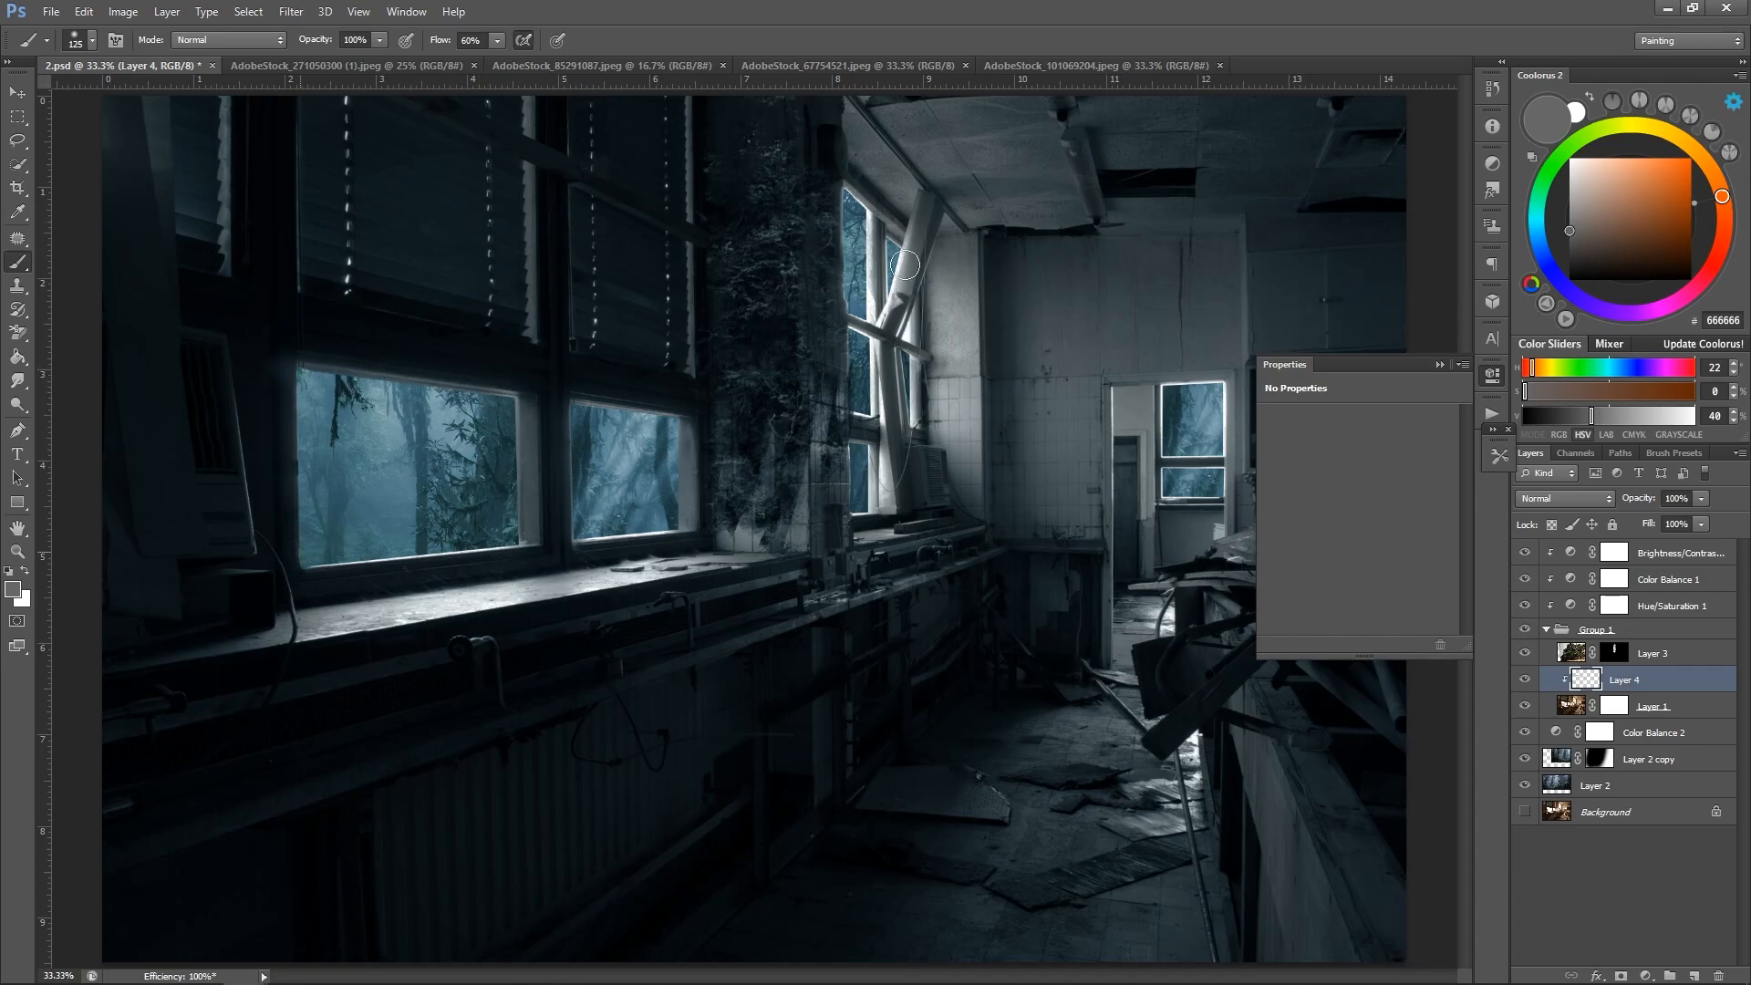
Paint the soft grey glow over the frames of the far windows and the doorway window, and save the document.
drag(871, 448, 869, 500)
drag(873, 336, 875, 411)
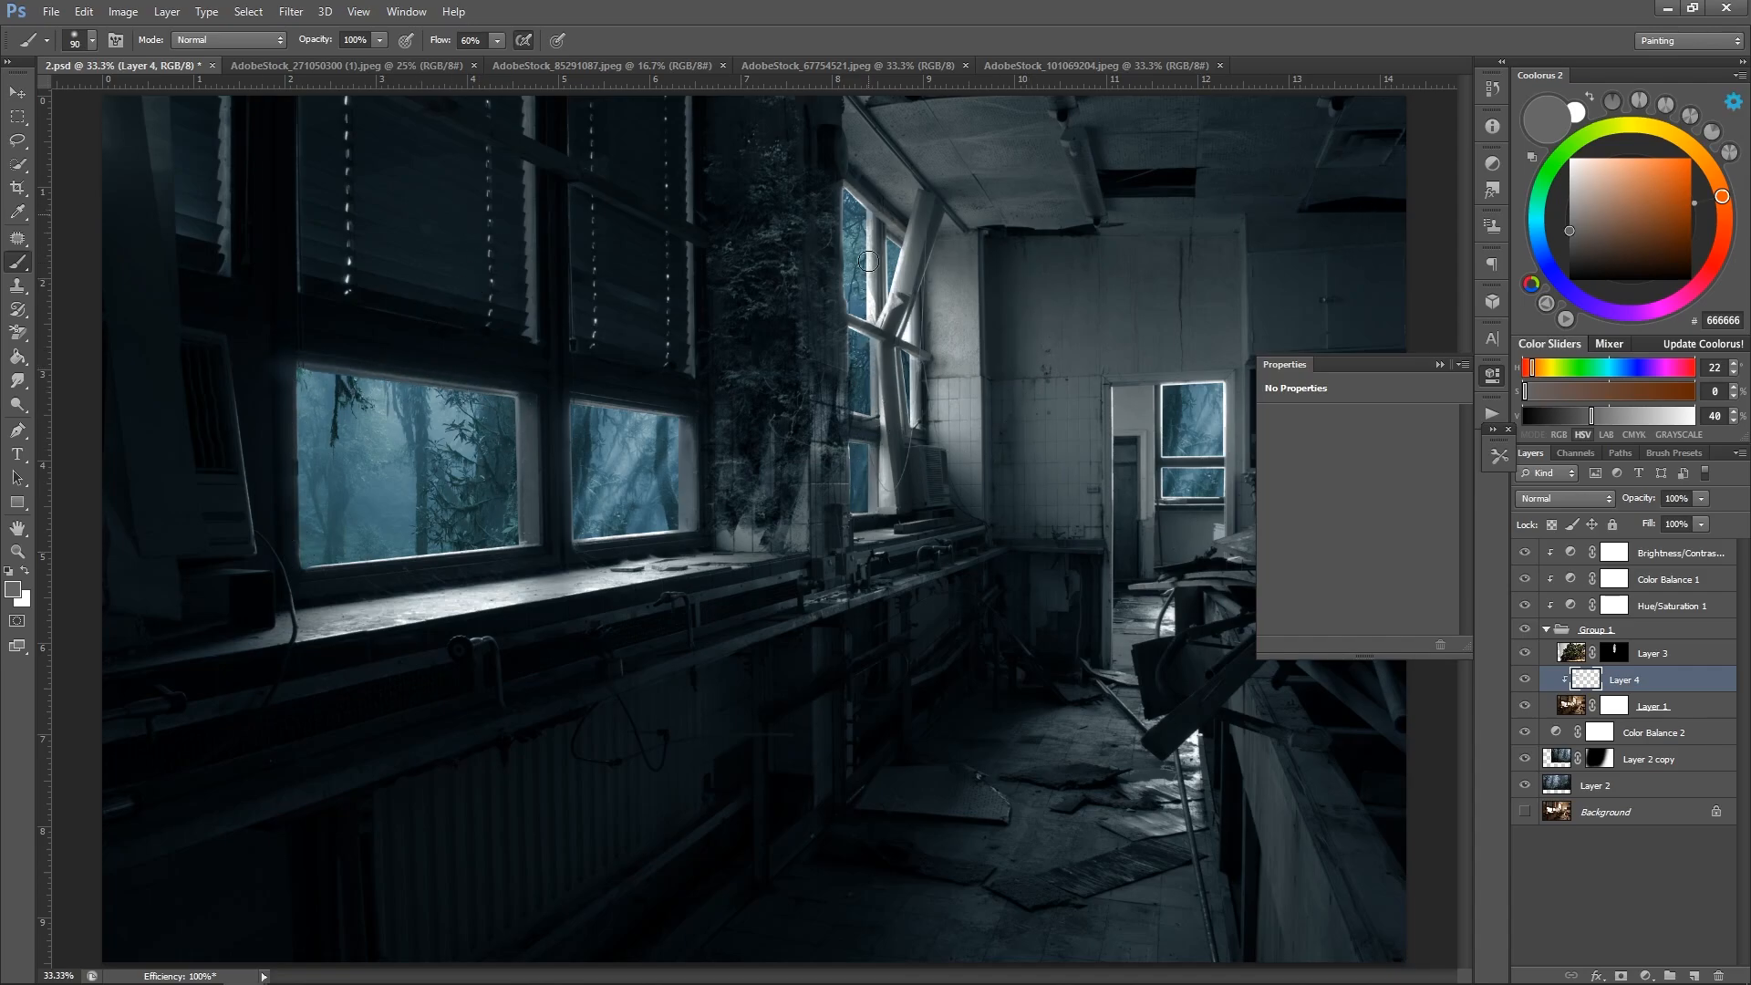
drag(874, 323, 858, 210)
mouse_move(889, 275)
mouse_down()
mouse_move(854, 323)
mouse_move(901, 245)
mouse_up()
drag(901, 354, 911, 417)
key(bracketright)
mouse_move(1175, 435)
mouse_down()
mouse_move(1203, 391)
mouse_move(1207, 458)
mouse_up()
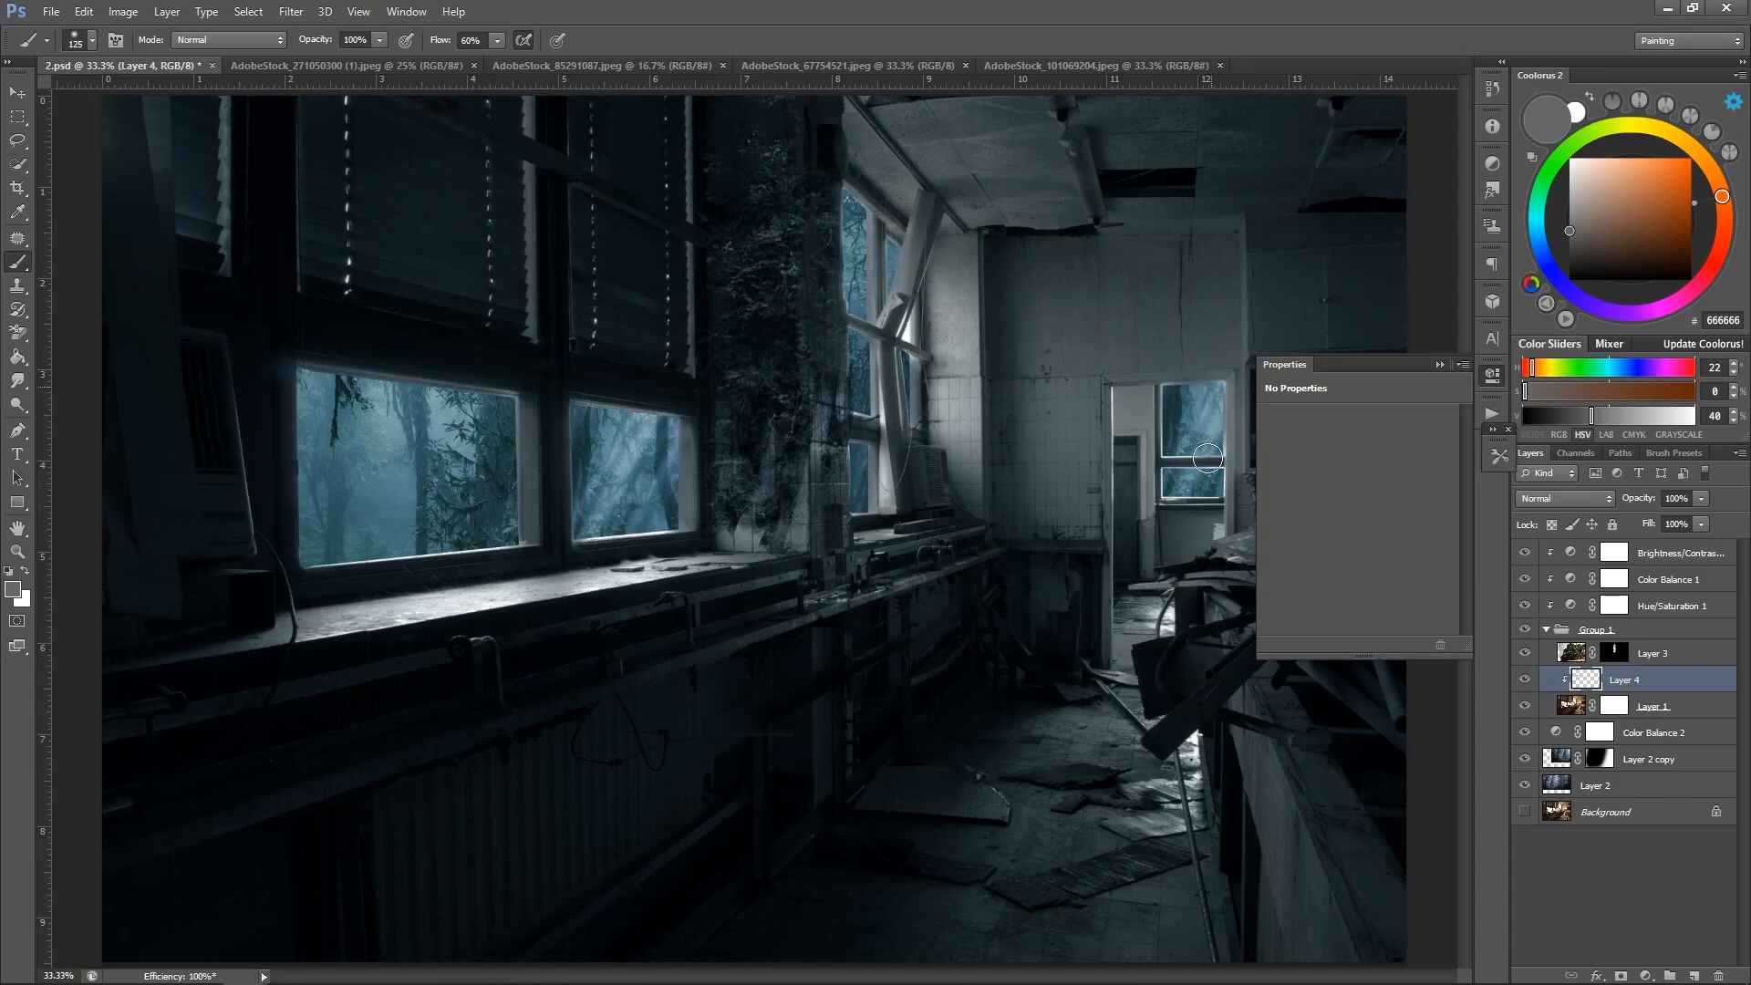
drag(1221, 395, 1076, 467)
key(z)
key(ctrl+s)
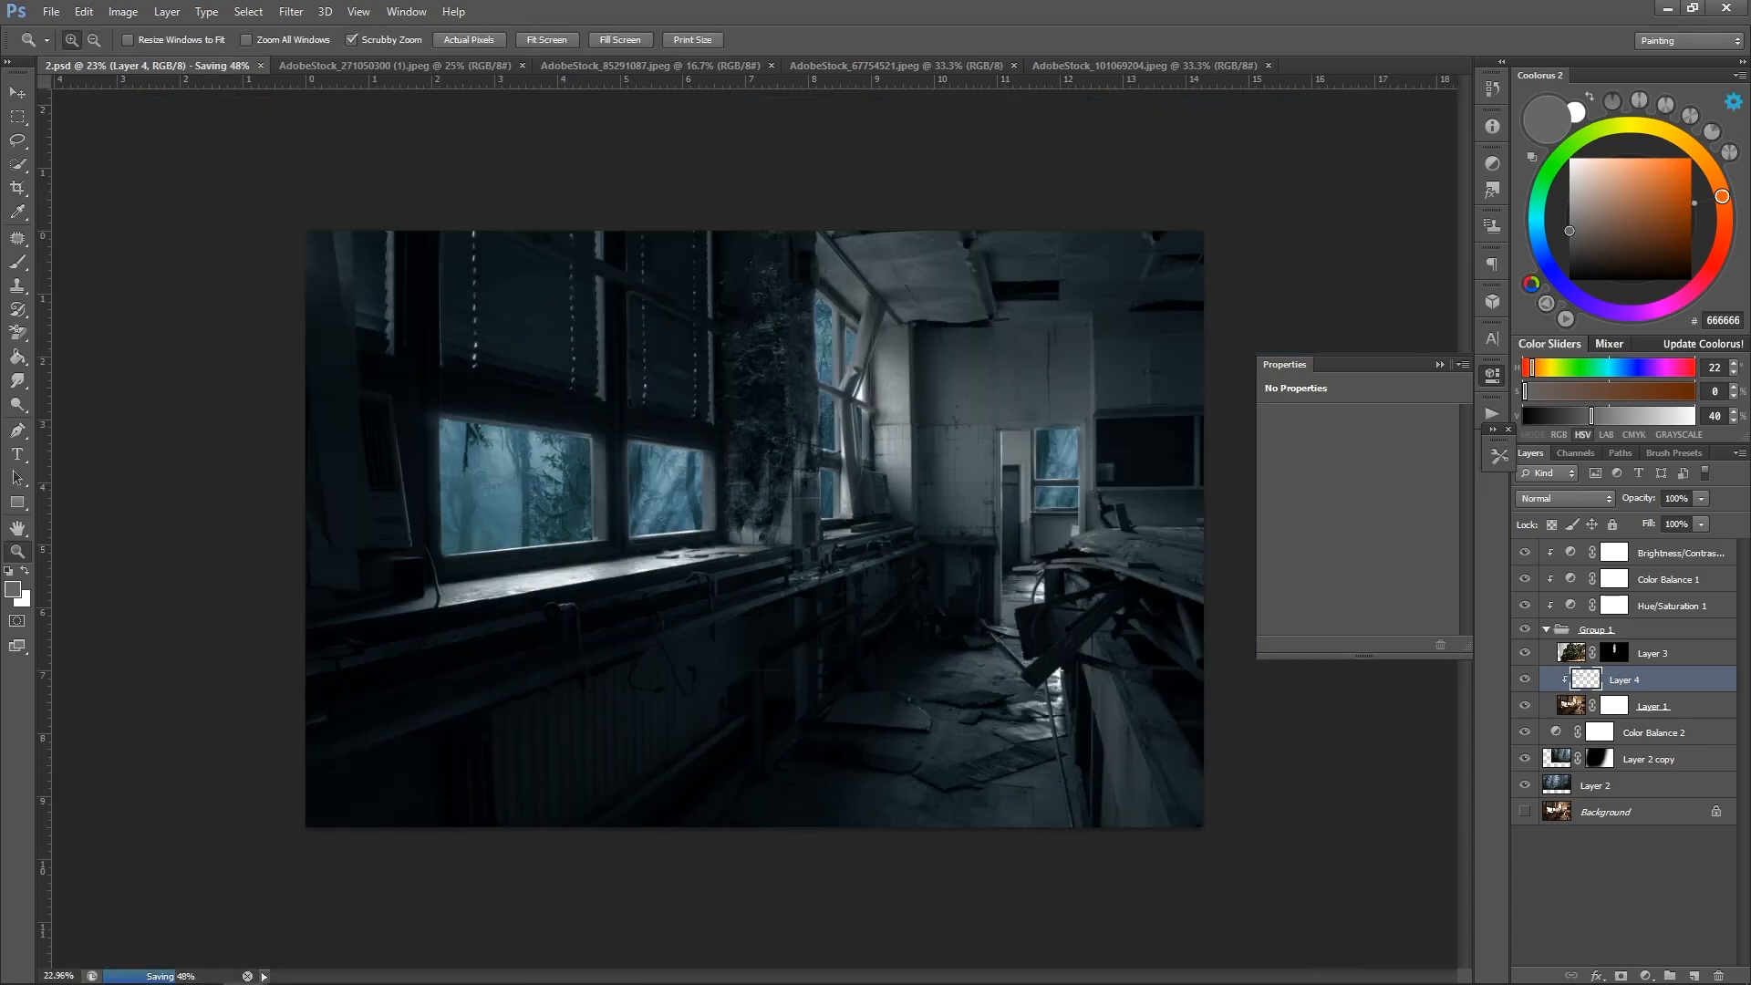
Add a Levels adjustment above Layer 2 copy, raising the output blacks and darkening the midtones of the forest.
key(b)
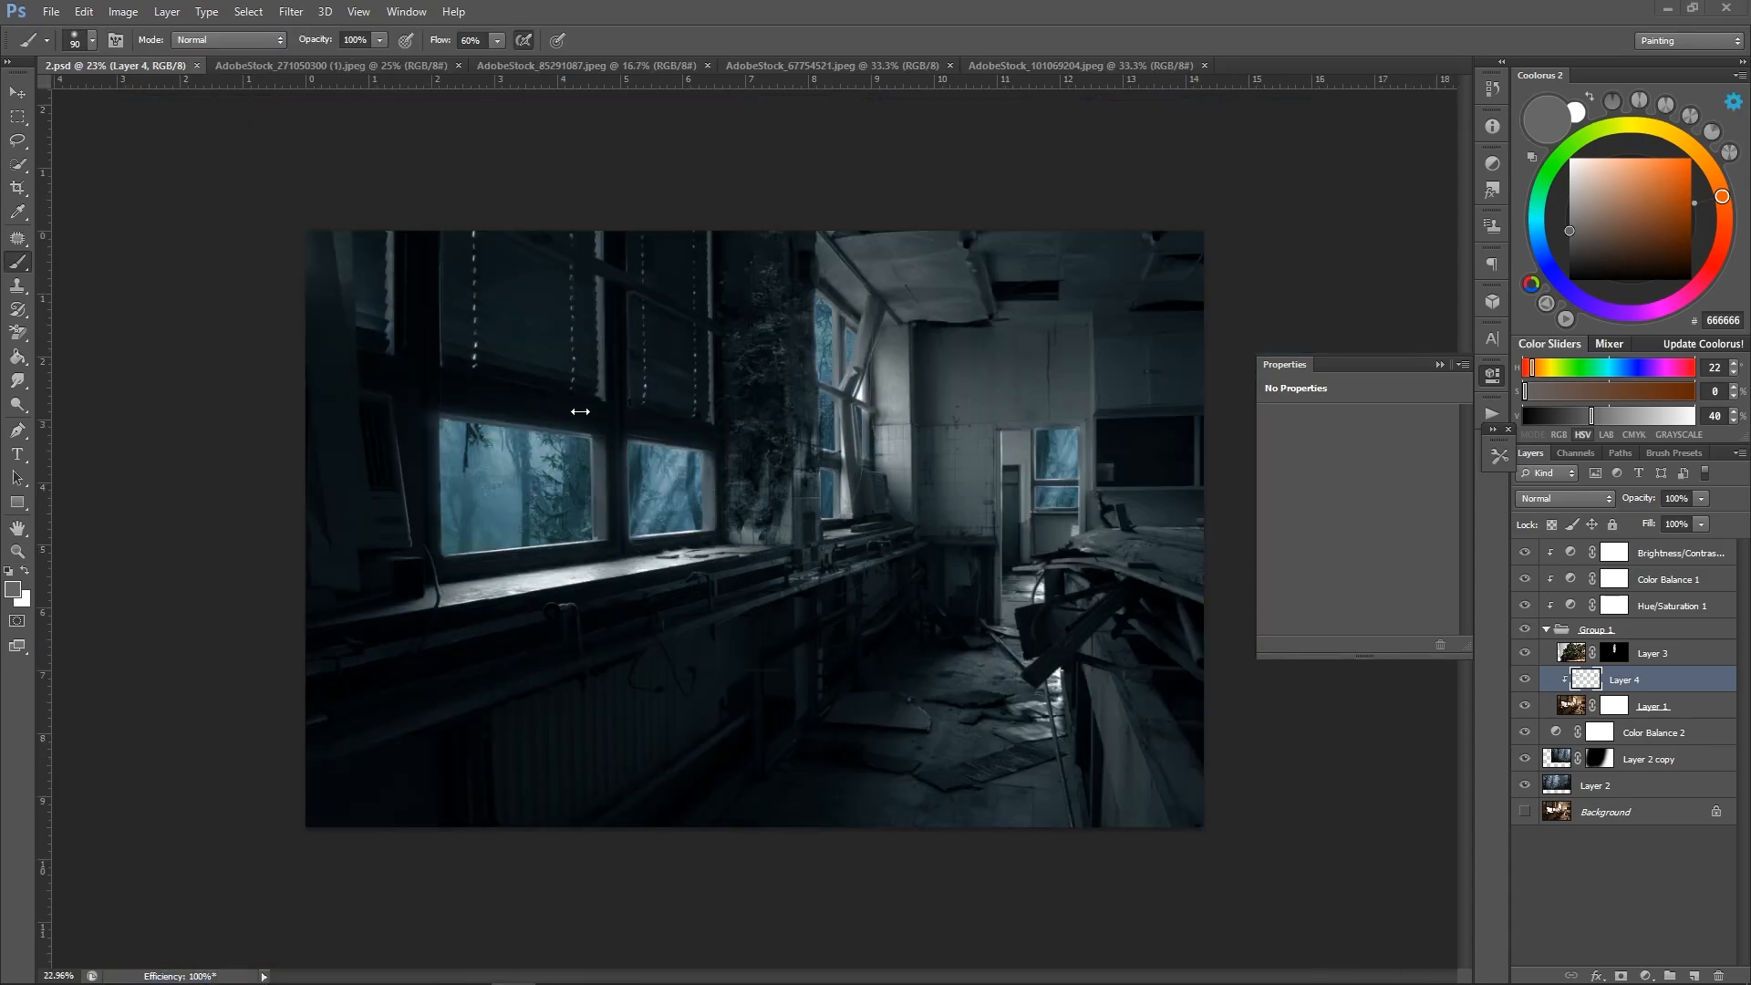
key(z)
mouse_move(623, 414)
mouse_down()
mouse_move(598, 414)
mouse_move(649, 414)
mouse_up()
click(1651, 760)
click(1646, 975)
click(1652, 676)
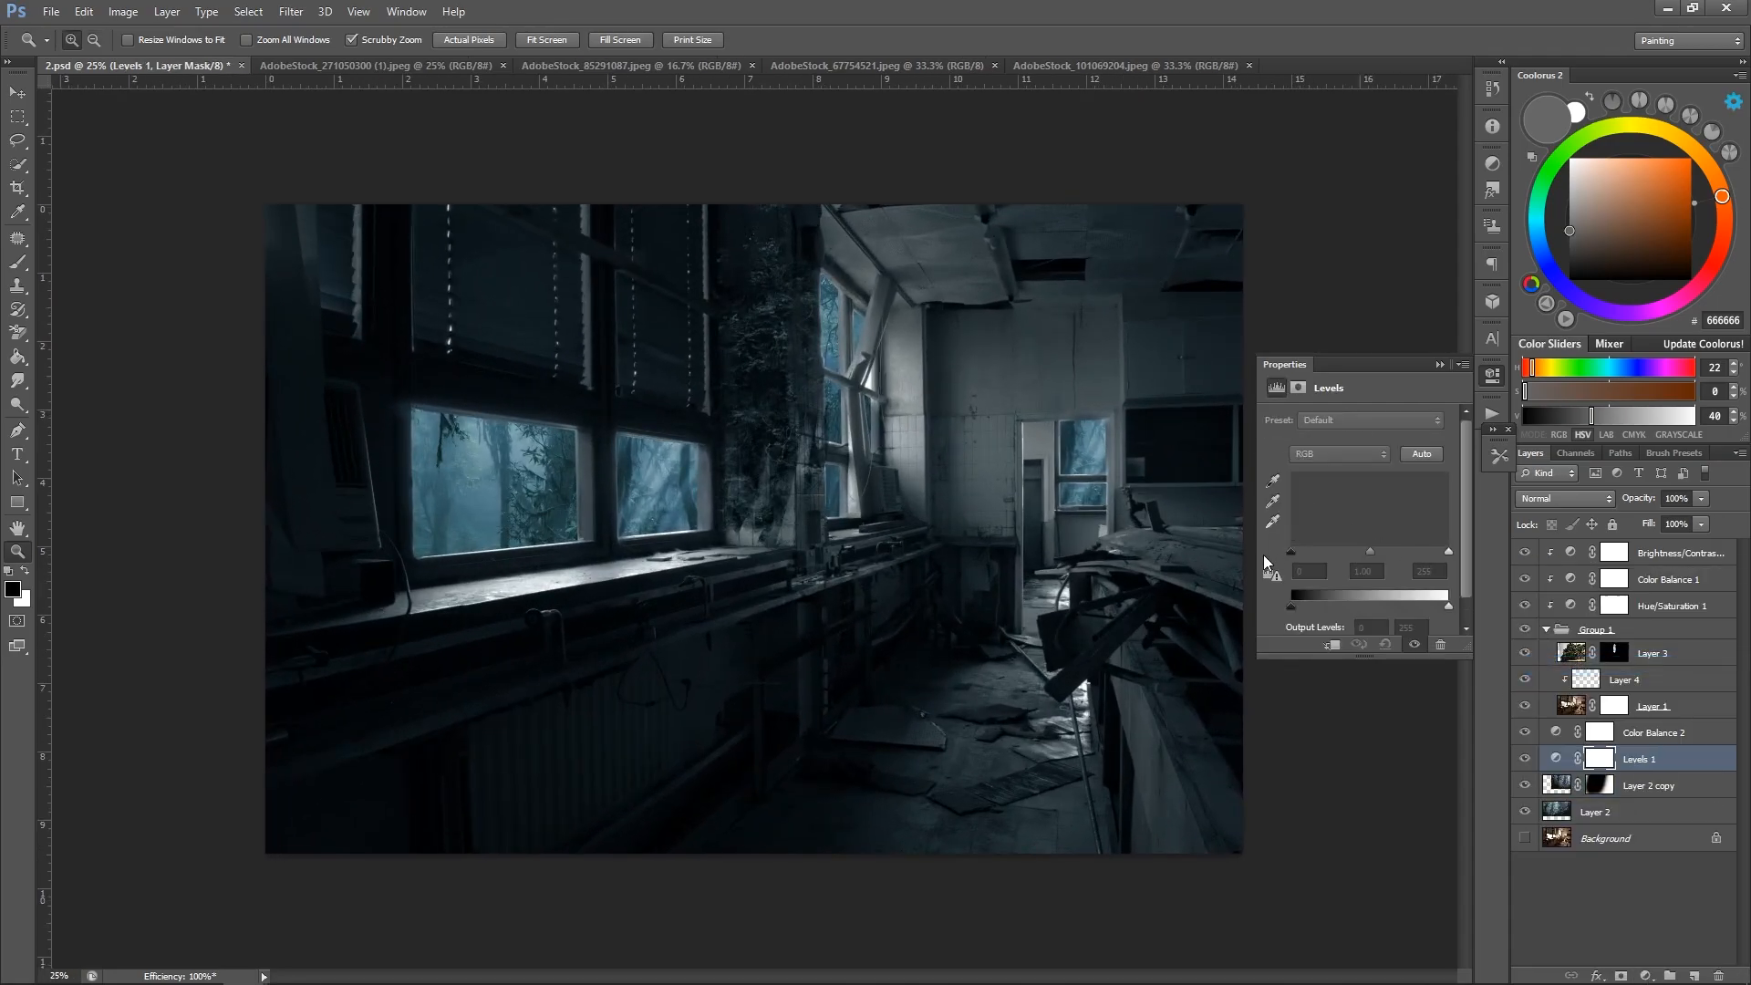
drag(1292, 606, 1310, 609)
mouse_move(1370, 552)
mouse_down()
mouse_move(1338, 556)
mouse_move(1424, 555)
mouse_move(1367, 558)
mouse_move(1383, 555)
mouse_up()
Compare the image without Hue/Saturation 1, and shift the midtones of Color Balance 1 toward cyan to -79.
click(1623, 736)
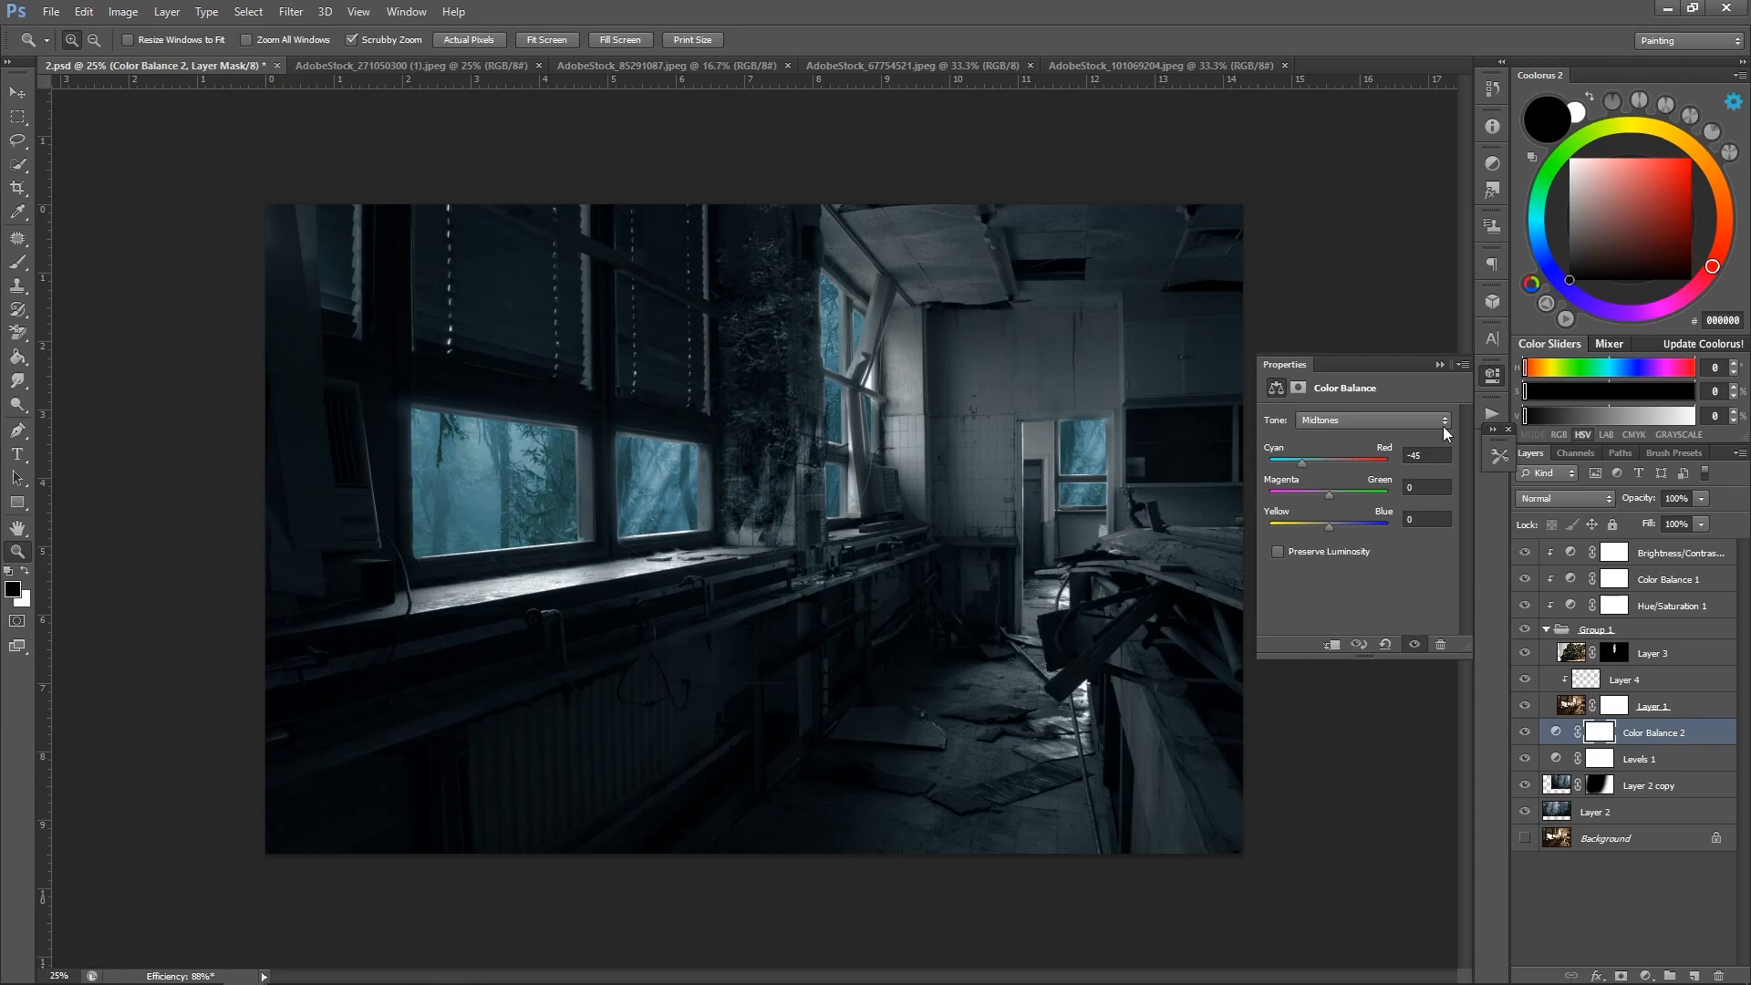
click(1440, 365)
click(1523, 607)
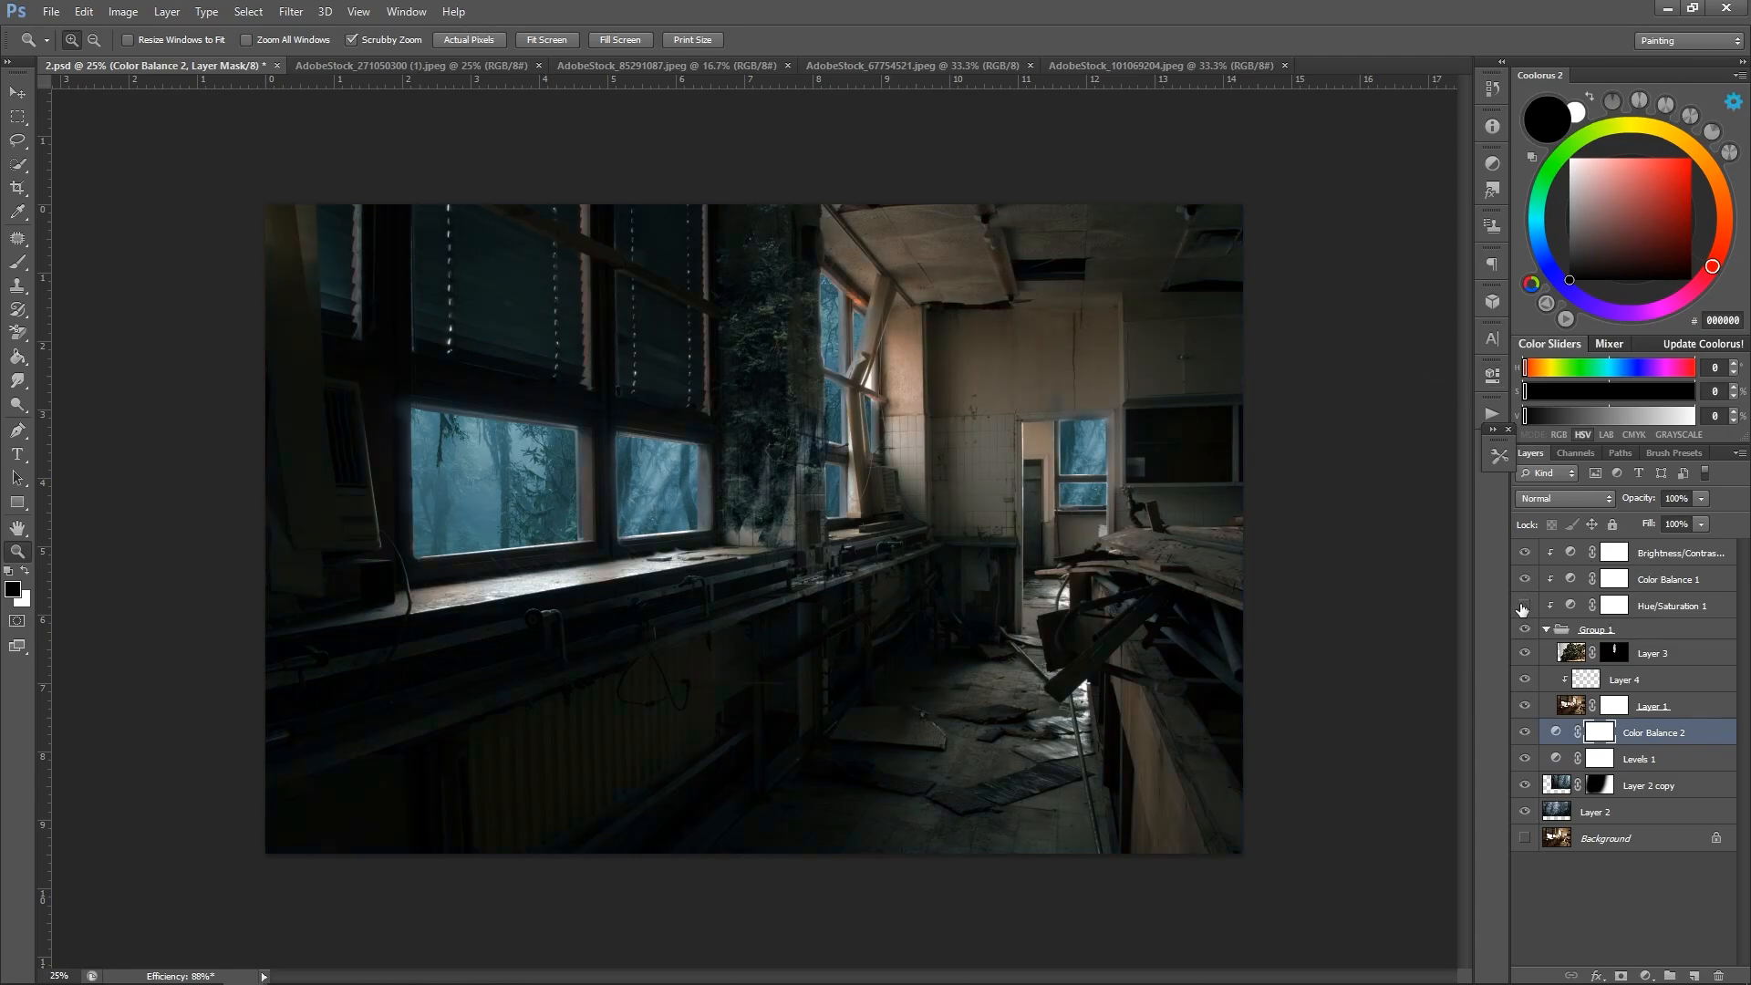
click(1521, 608)
double_click(1615, 578)
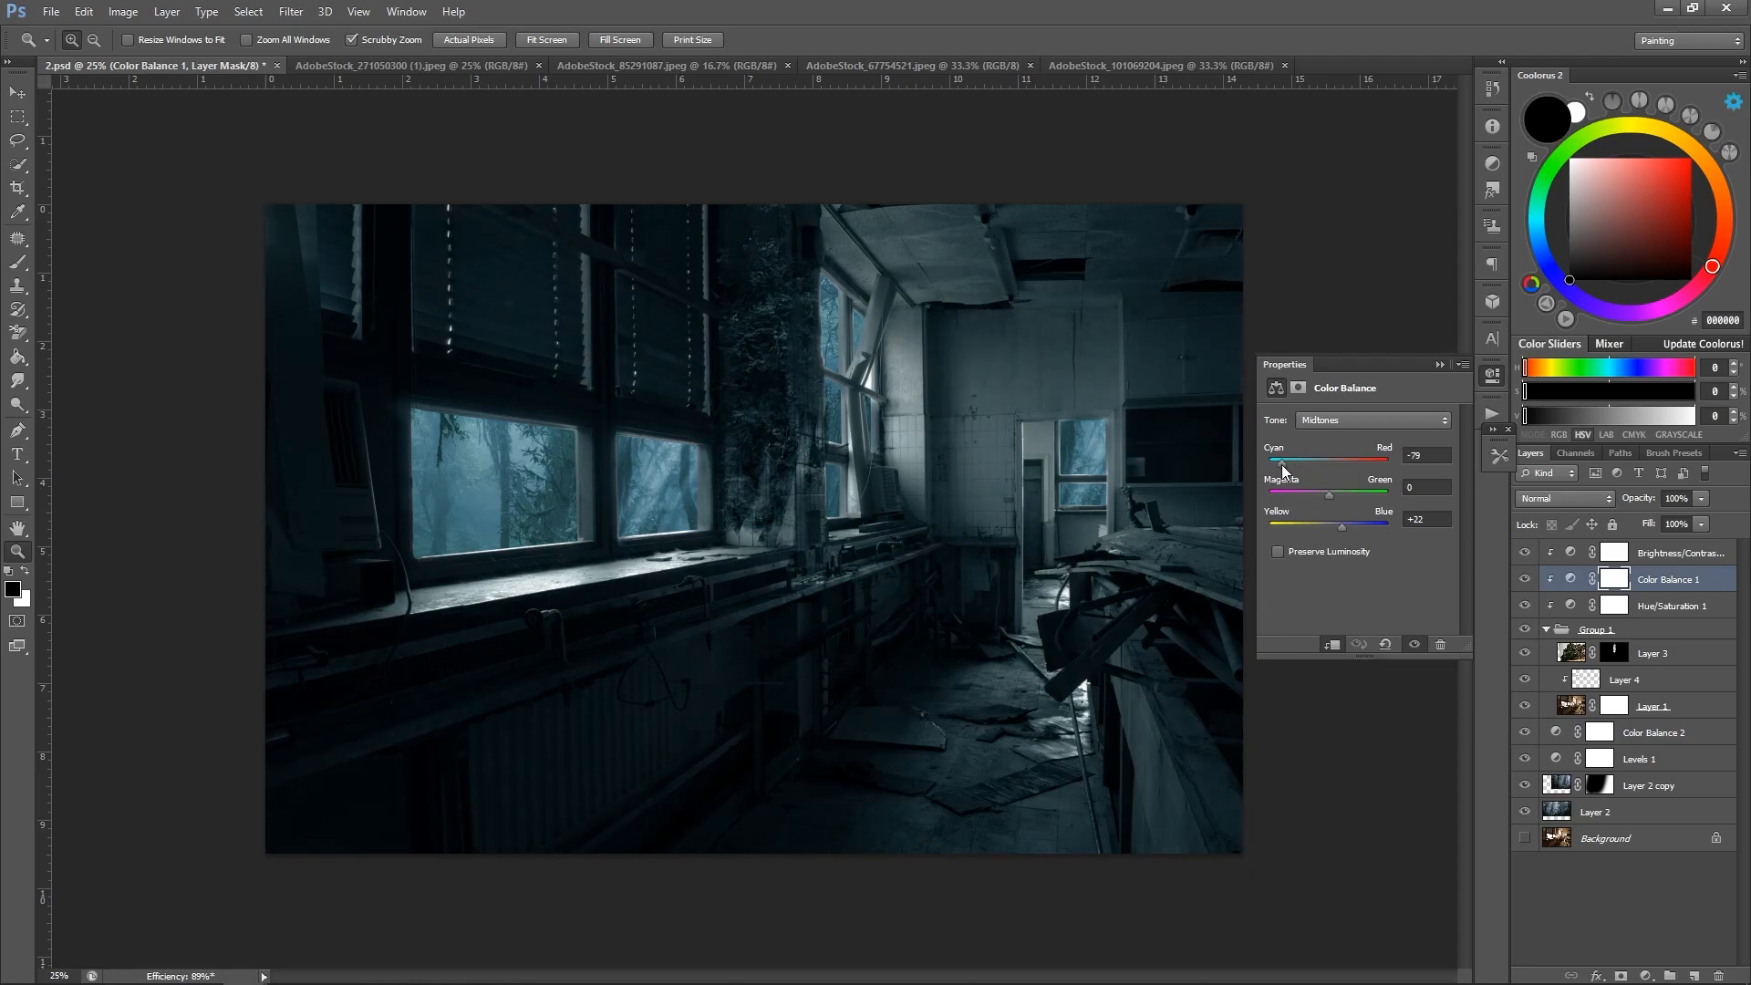
click(1442, 365)
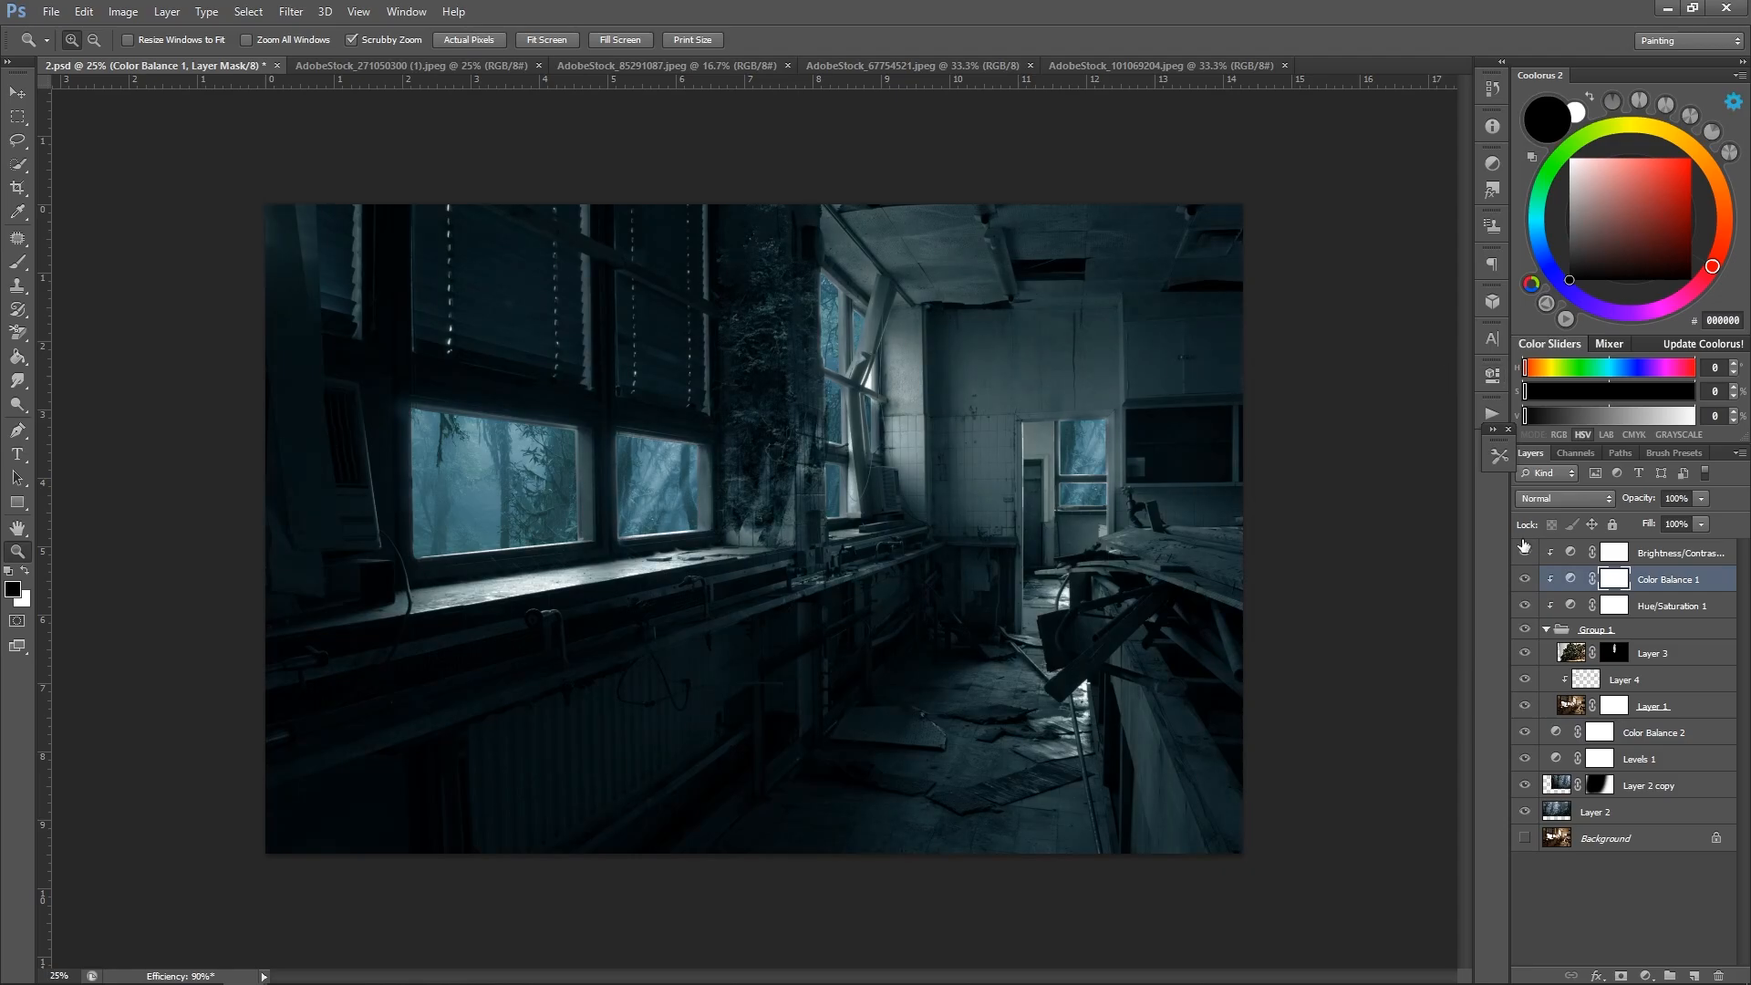
Paint black on Hue/Saturation 1's mask over the pillar to bring back the ivy's green colour.
click(1522, 607)
click(1523, 607)
click(1613, 606)
key(b)
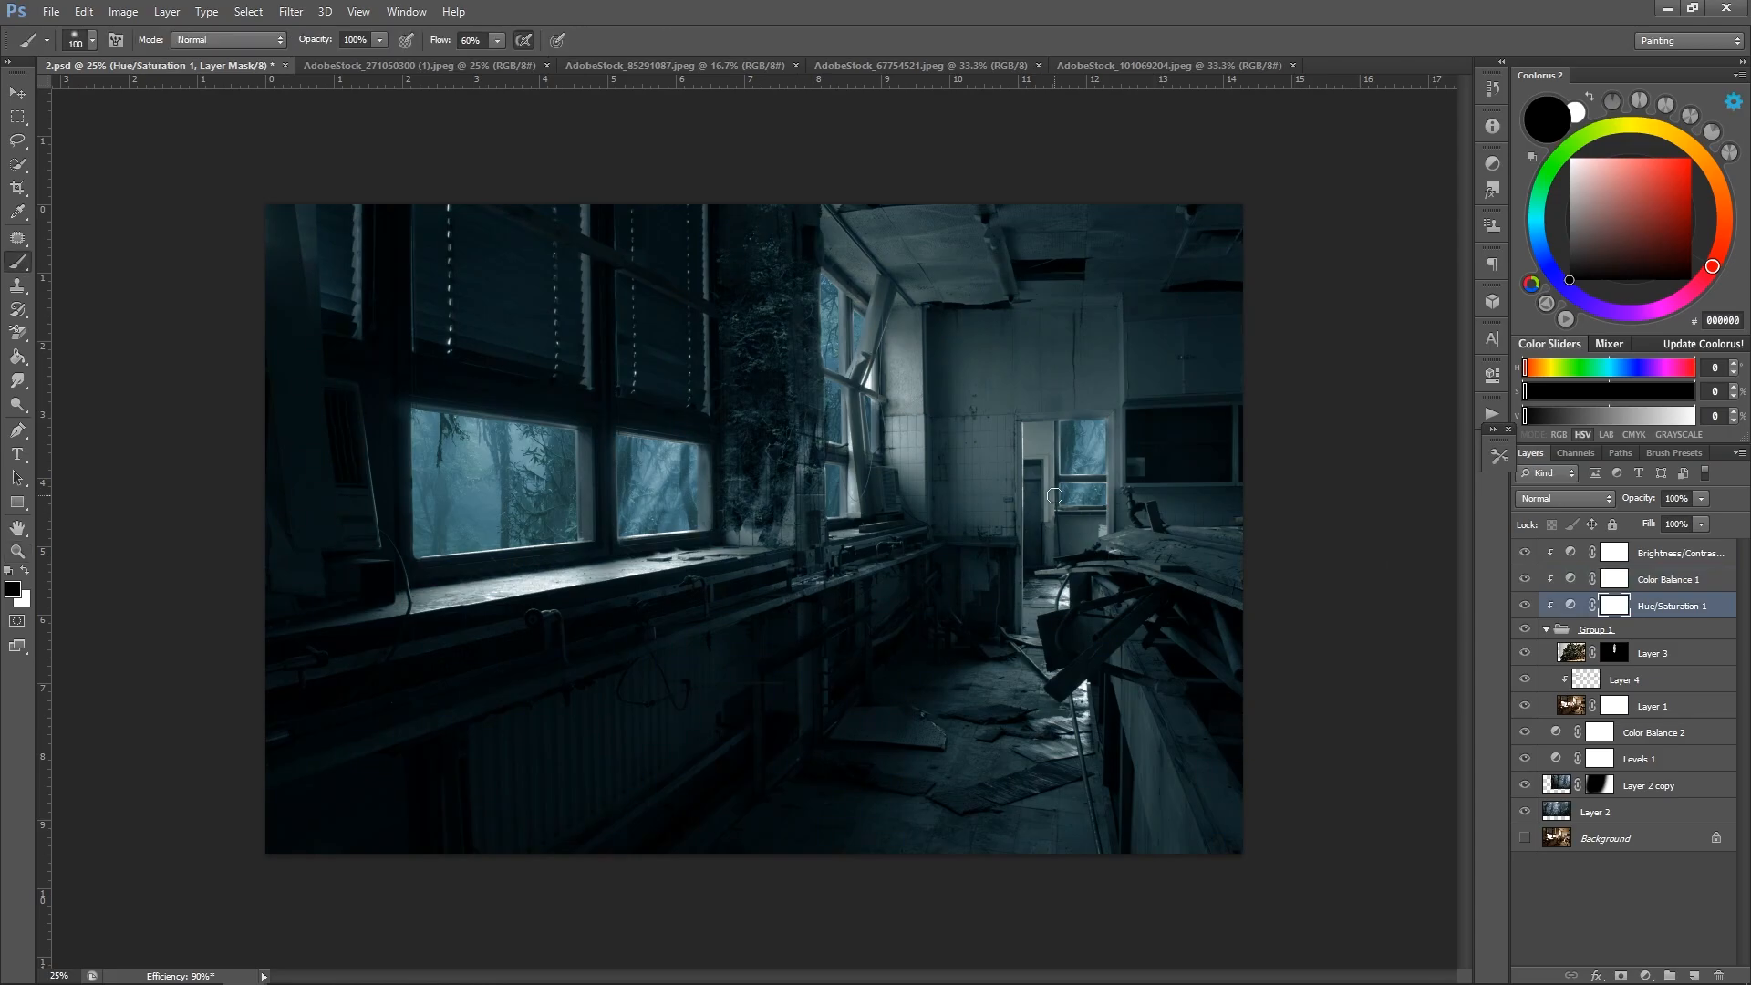
drag(764, 193, 750, 477)
key([)
key(z)
mouse_move(879, 449)
mouse_down()
mouse_move(756, 451)
mouse_move(808, 453)
mouse_up()
Rework Layer 3's mask on the lower pillar, hiding ivy with black and restoring some beside the near window with white.
click(1614, 653)
key(b)
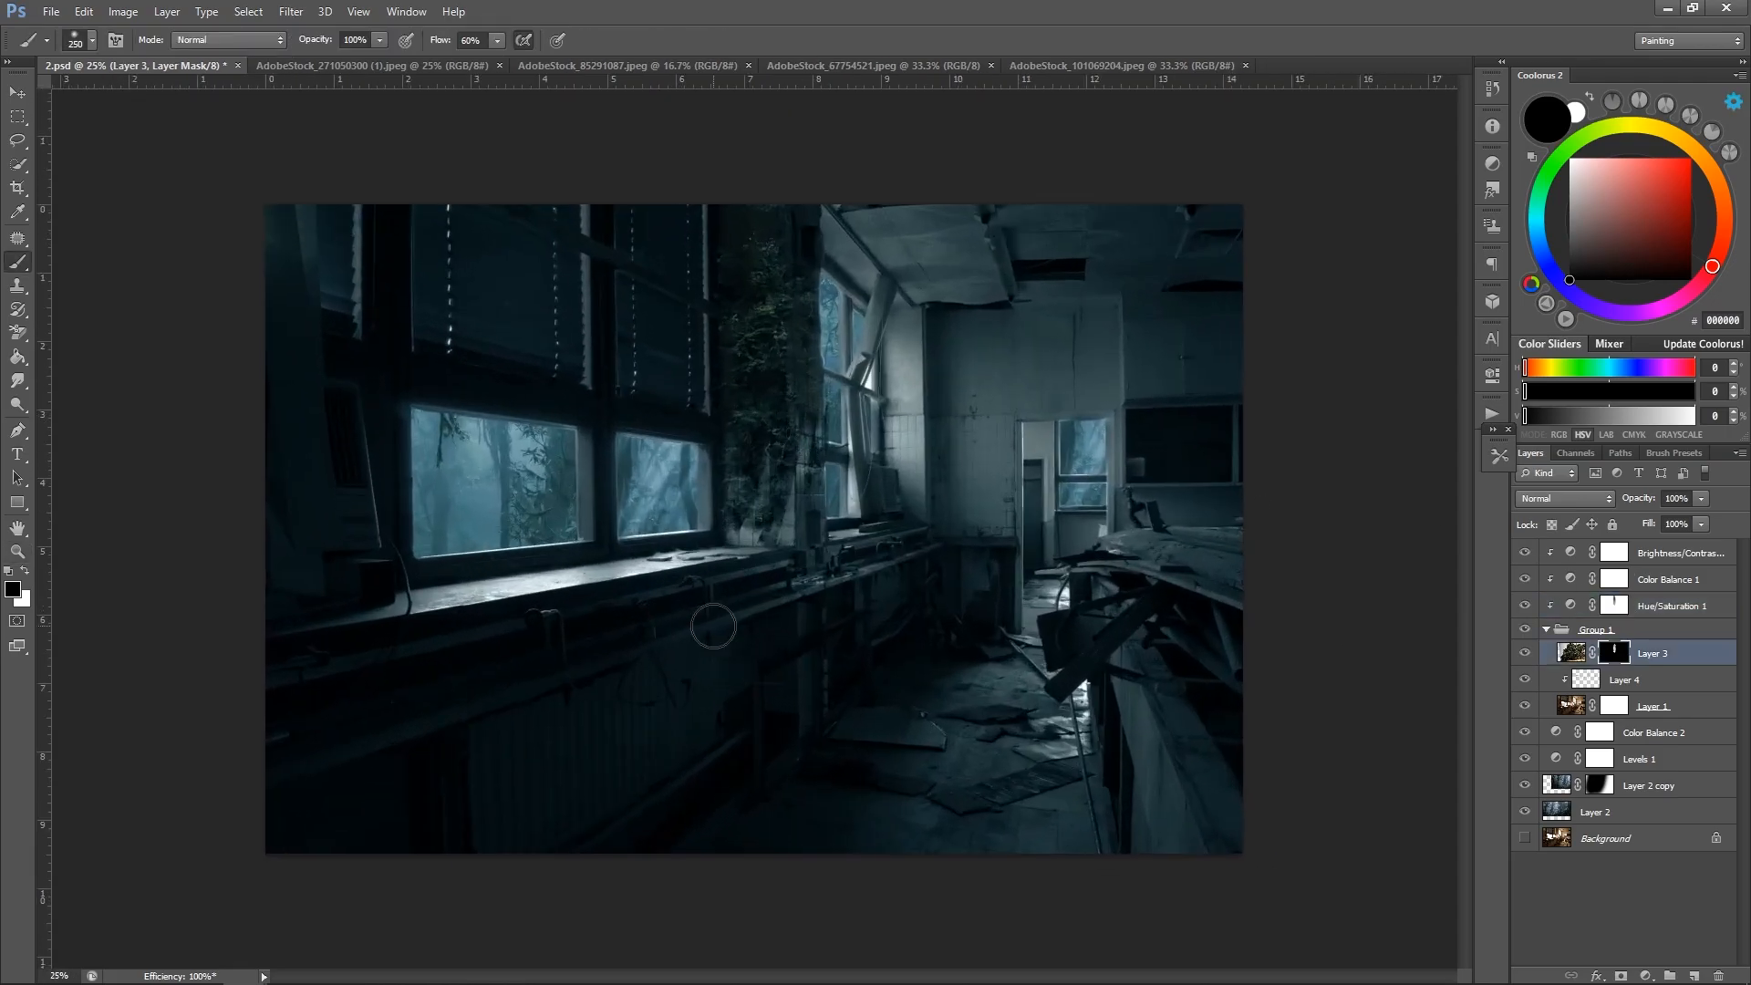
mouse_move(719, 402)
mouse_down()
mouse_move(796, 494)
mouse_move(751, 436)
mouse_move(761, 383)
mouse_move(764, 523)
mouse_up()
key(x)
key(bracketleft)
key(bracketleft)
key(bracketleft)
key(bracketleft)
mouse_move(739, 395)
mouse_down()
mouse_move(710, 456)
mouse_move(741, 440)
mouse_move(706, 437)
mouse_move(711, 505)
mouse_move(753, 535)
mouse_move(686, 462)
mouse_move(682, 494)
mouse_move(678, 442)
mouse_move(692, 536)
mouse_move(719, 493)
mouse_up()
key(x)
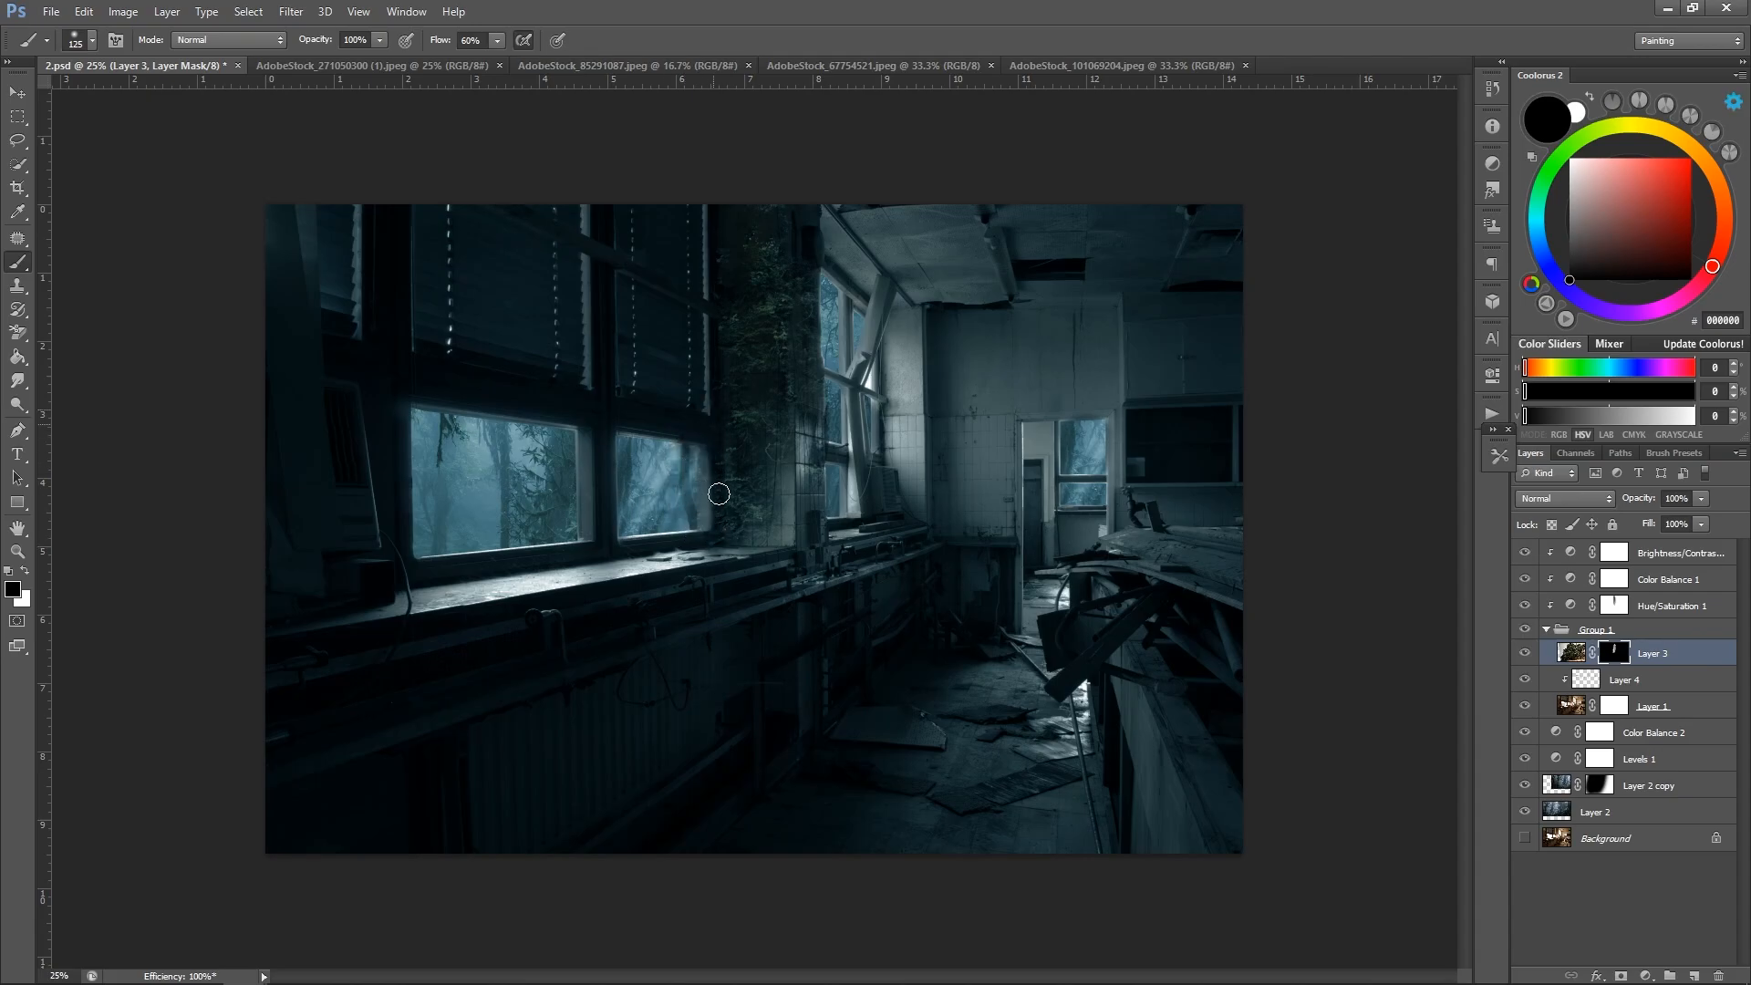
Paint white on Layer 3's mask to reveal ivy over the pillar's lower tiled side, and check the mask overlay.
key(x)
drag(805, 420, 814, 506)
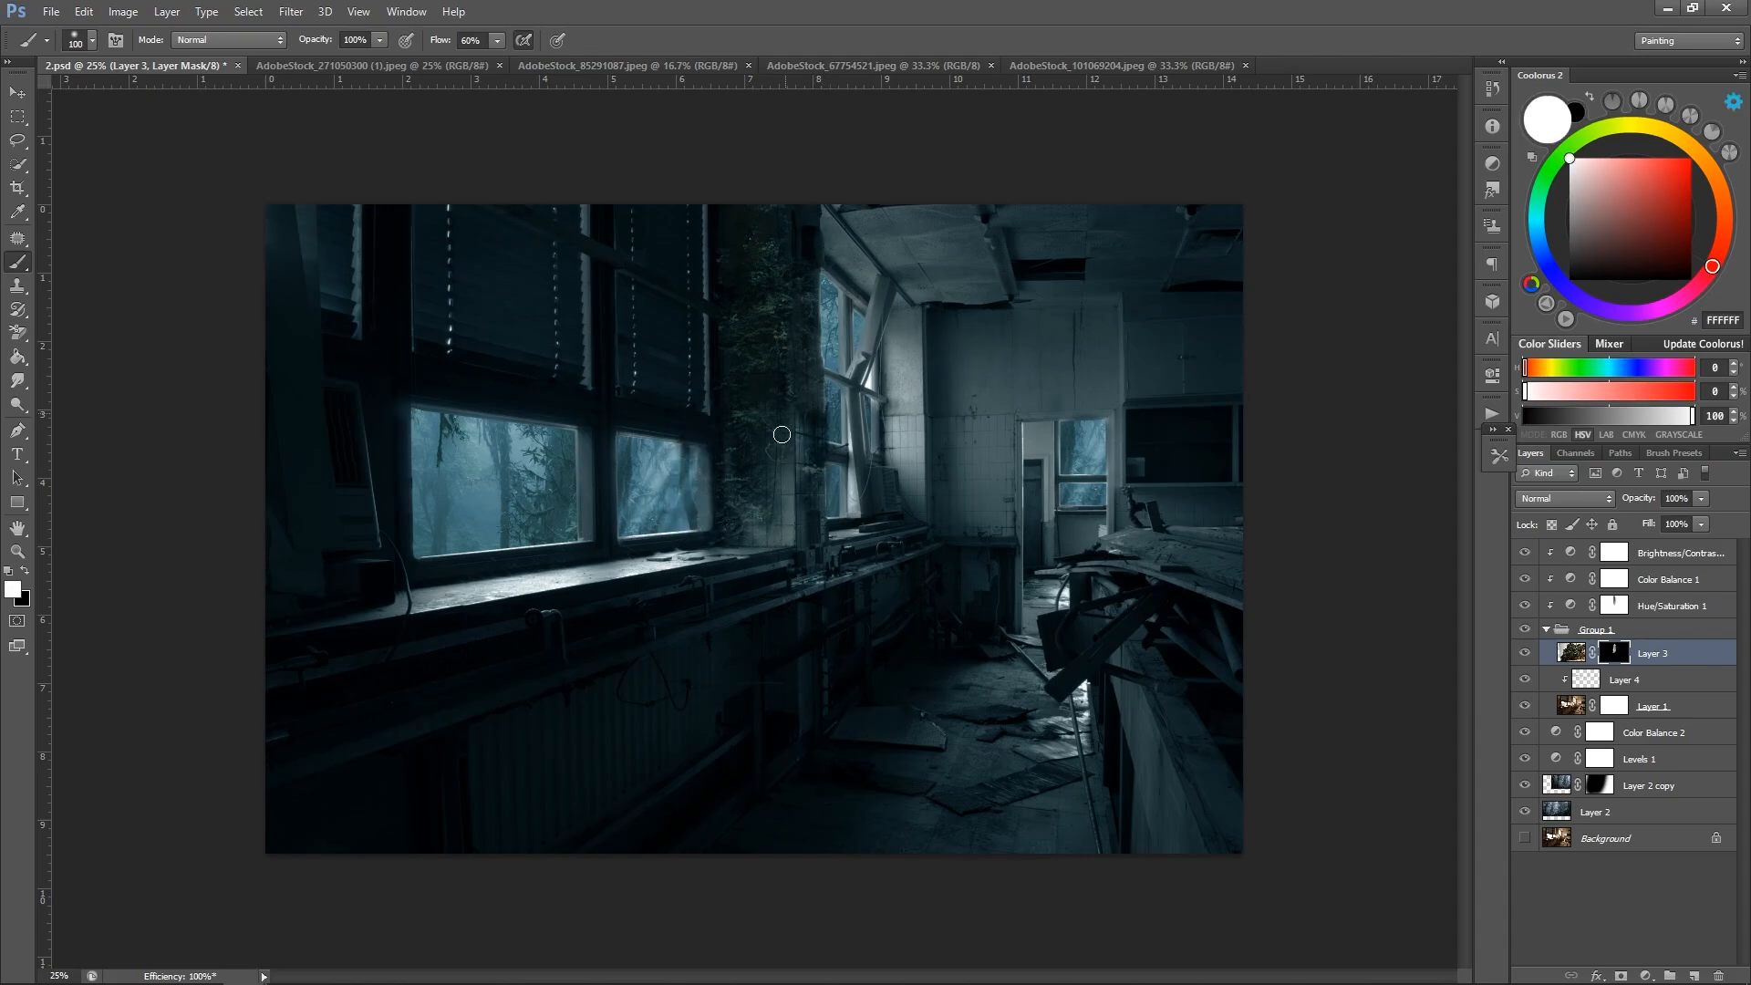
key(bracketleft)
key(bracketleft)
key(bracketleft)
drag(783, 450, 754, 551)
drag(787, 446, 774, 575)
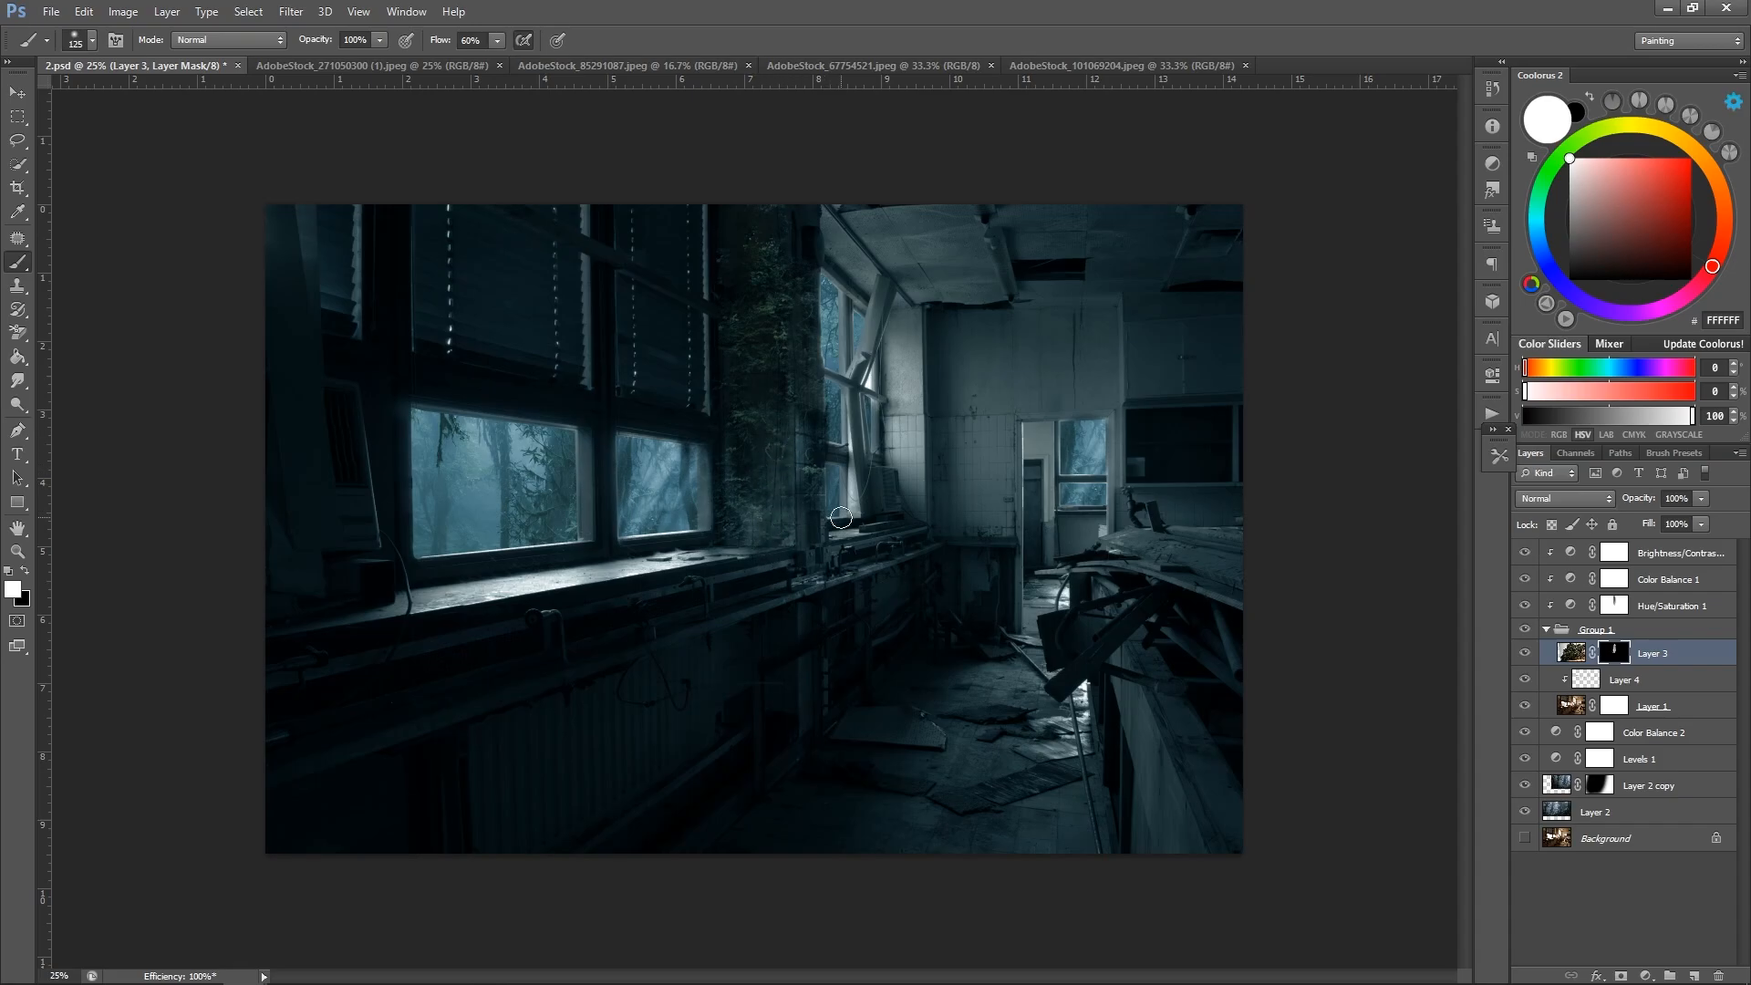
mouse_move(775, 443)
mouse_down()
mouse_move(770, 517)
mouse_move(805, 411)
mouse_move(805, 513)
mouse_up()
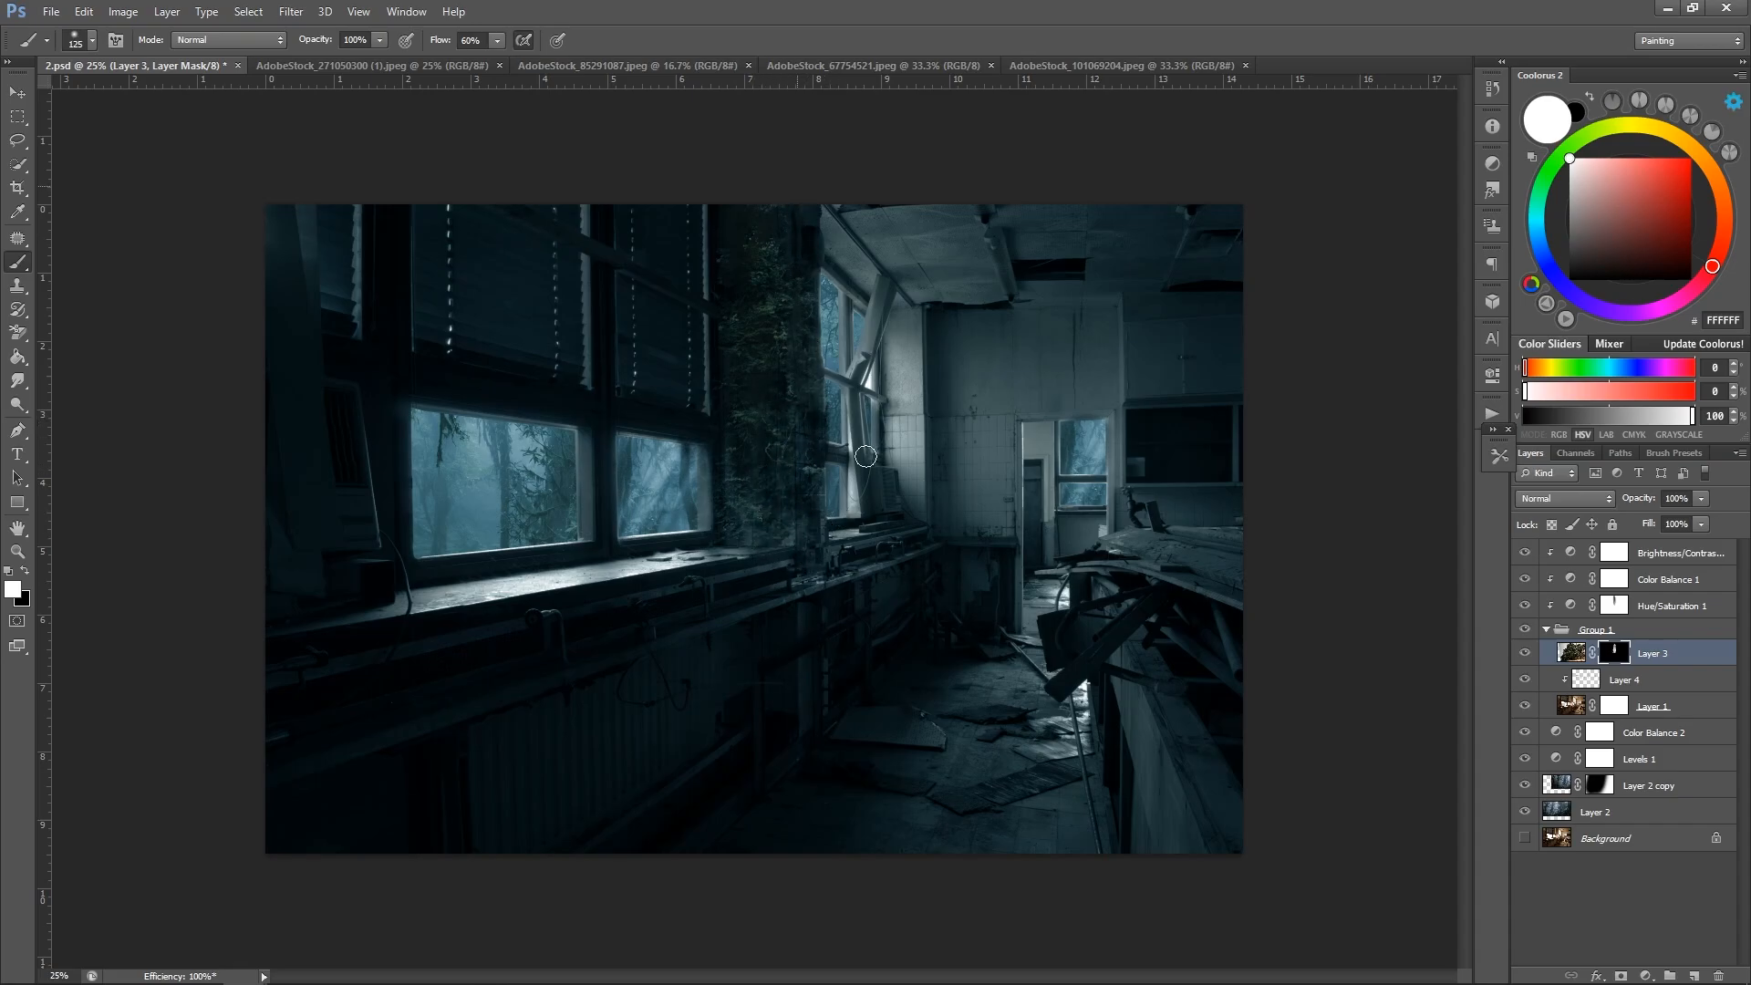
key(backslash)
key(backslash)
Paint white on Layer 3's mask with a larger brush to spread the ivy beneath the near windowsill.
key(bracketright)
key(bracketright)
key(bracketright)
key(bracketright)
key(bracketright)
mouse_move(809, 574)
mouse_down()
mouse_move(653, 624)
mouse_move(890, 565)
mouse_move(609, 666)
mouse_move(730, 645)
mouse_move(827, 575)
mouse_move(375, 708)
mouse_up()
key(x)
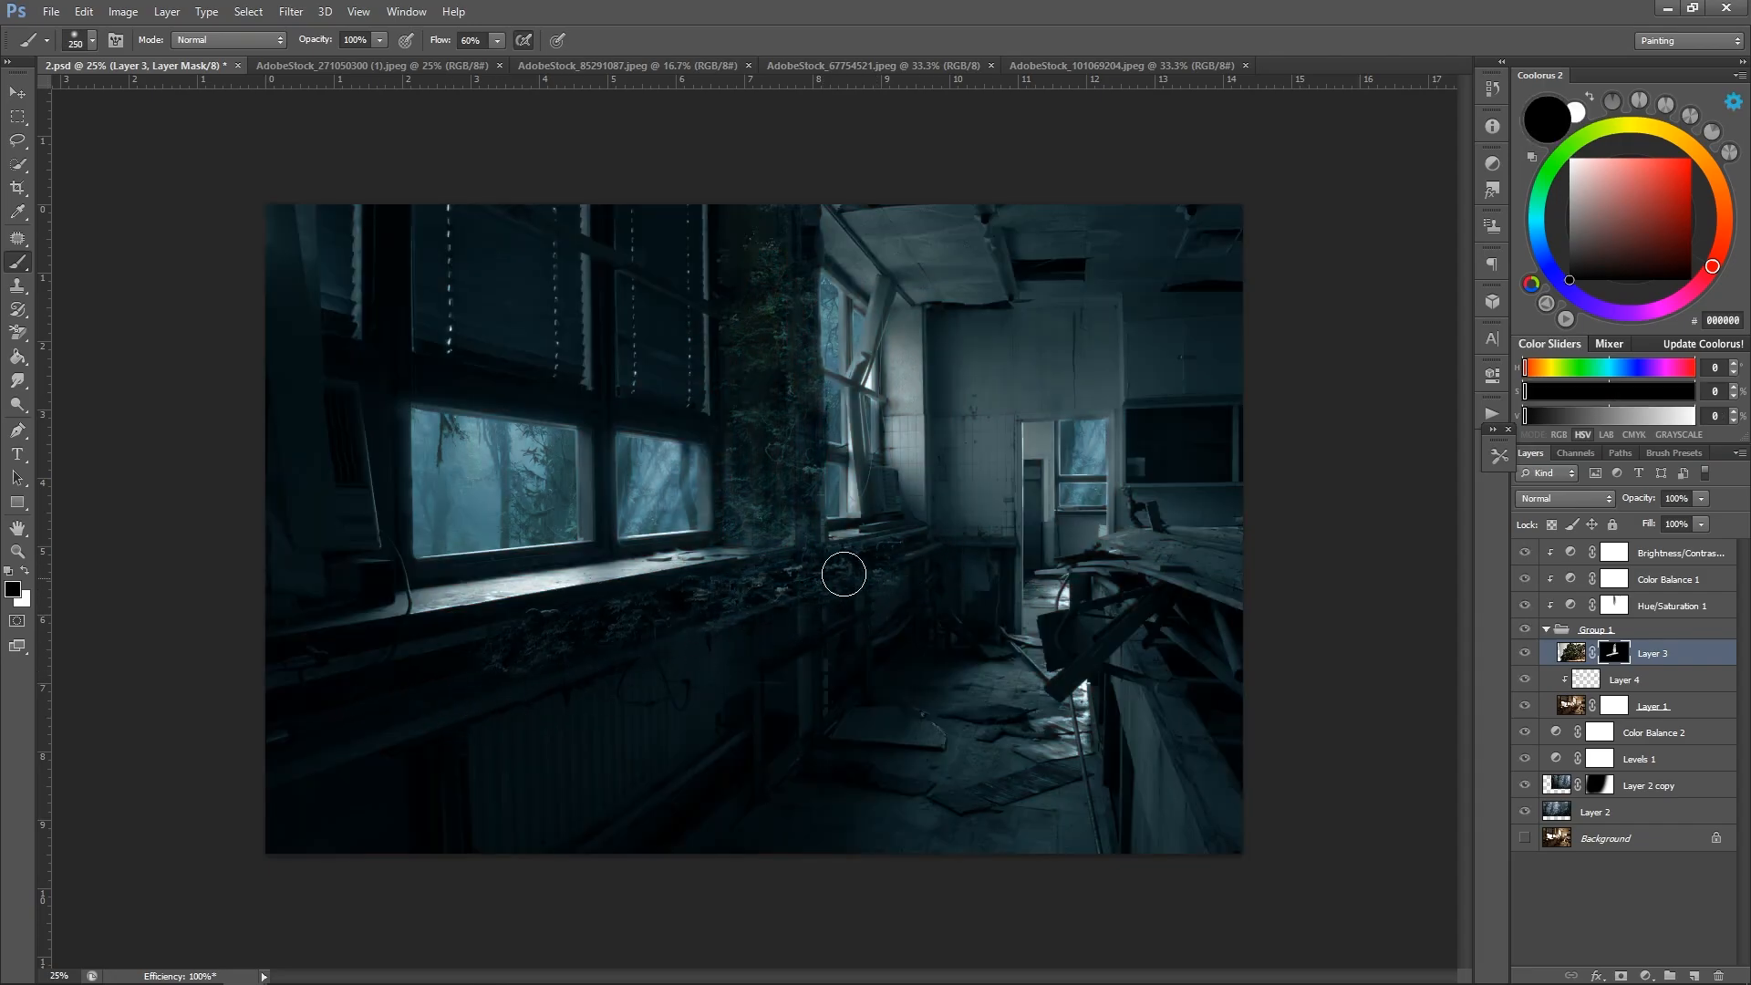
Touch up Layer 3's mask with a smaller brush along the ledge under the far windows, and save the document.
key(bracketleft)
key(bracketleft)
key(bracketleft)
key(x)
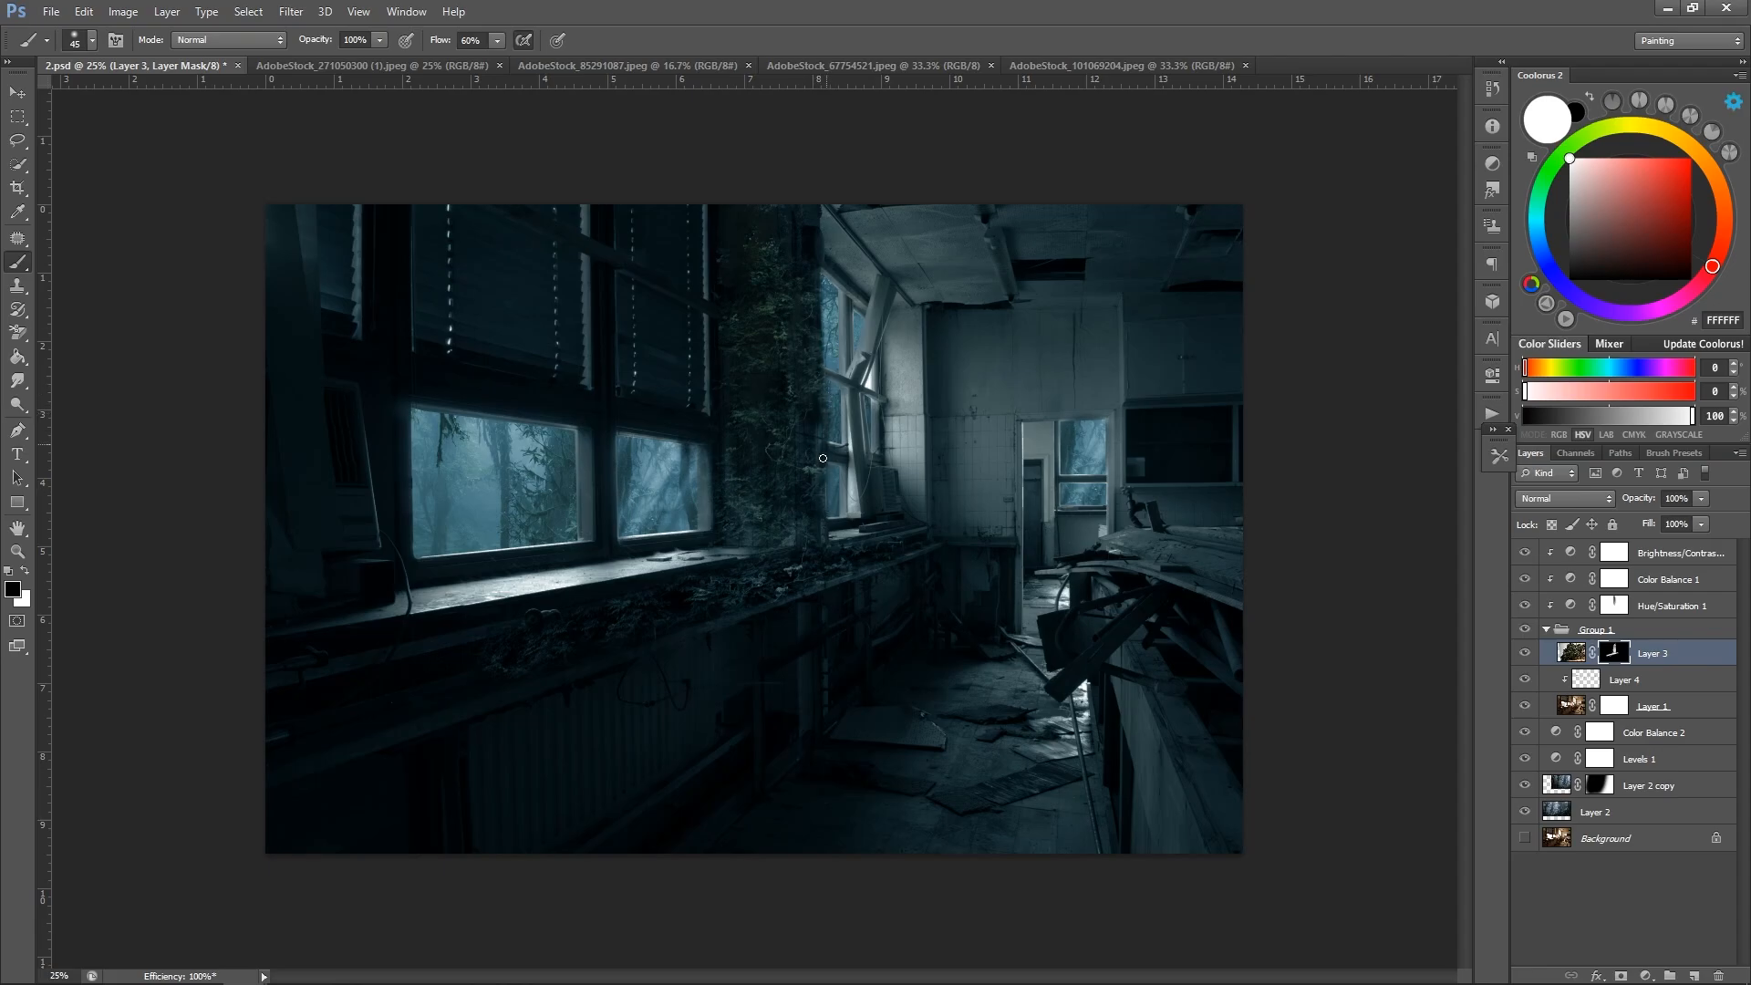
key(z)
alt+click(825, 231)
alt+click(825, 231)
key(ctrl+s)
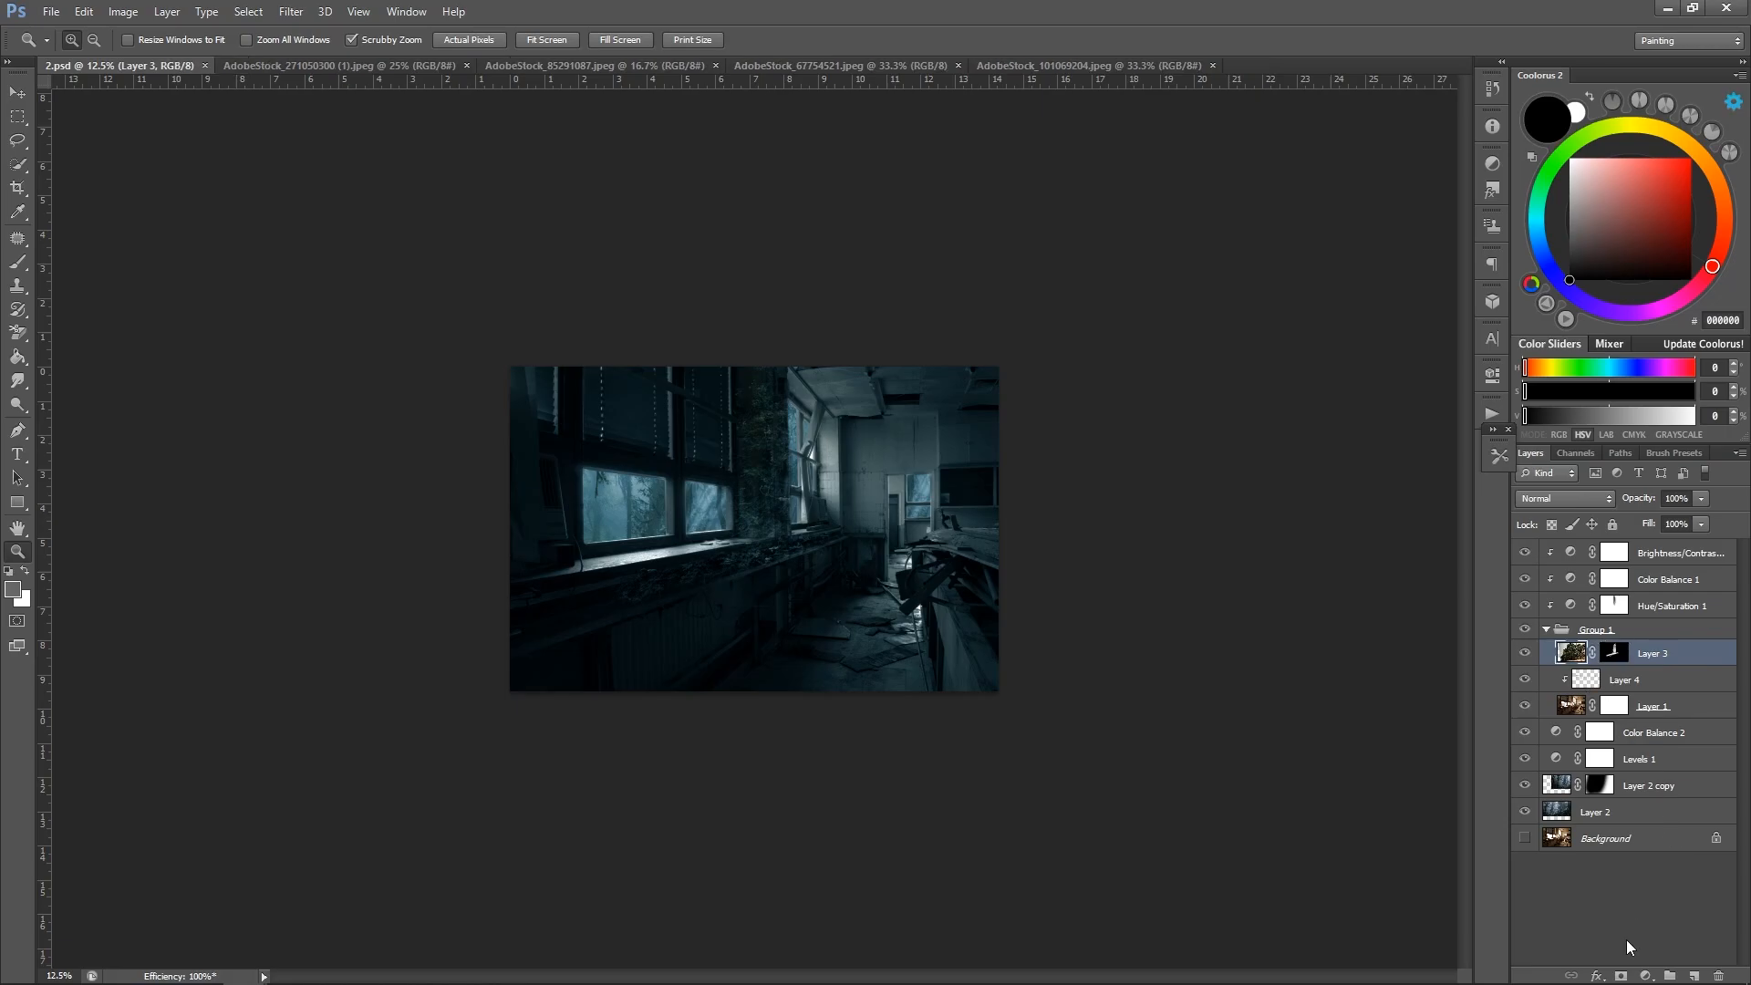
Add a Brightness/Contrast adjustment clipped to Layer 3 with Brightness 28 and Contrast 5, and save the document.
click(1646, 975)
click(1669, 654)
right_click(1563, 653)
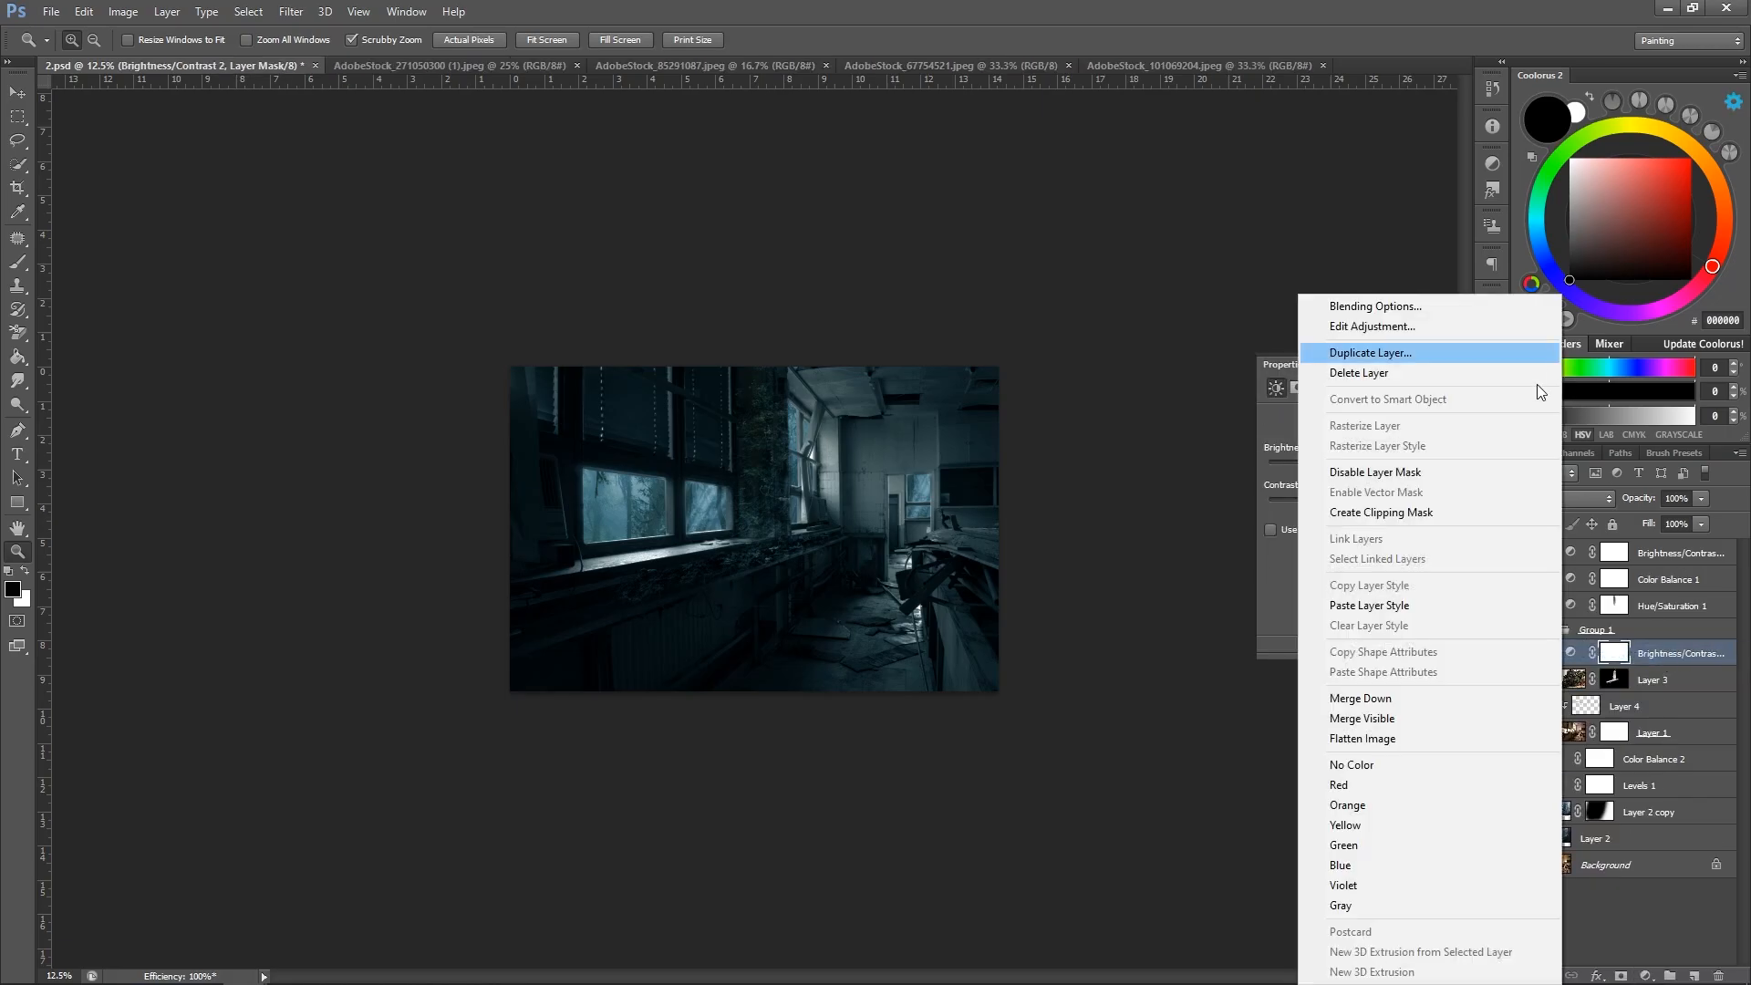
click(1447, 513)
drag(1399, 467, 1387, 465)
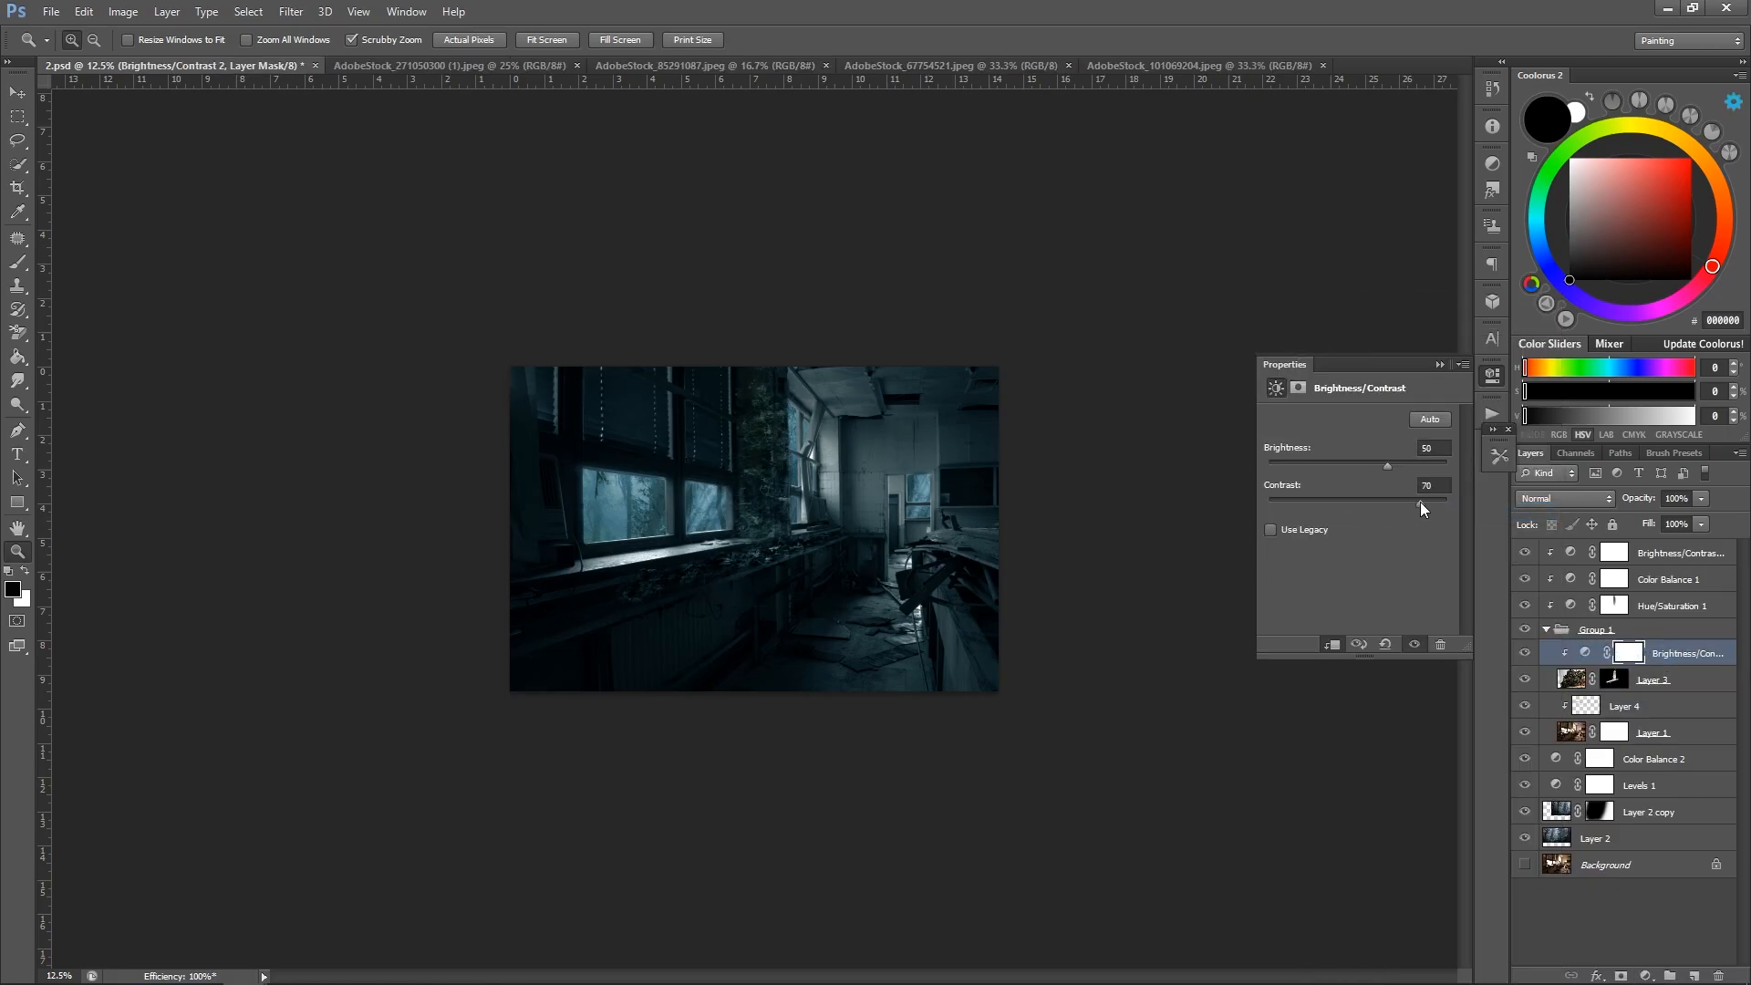
key(ctrl+s)
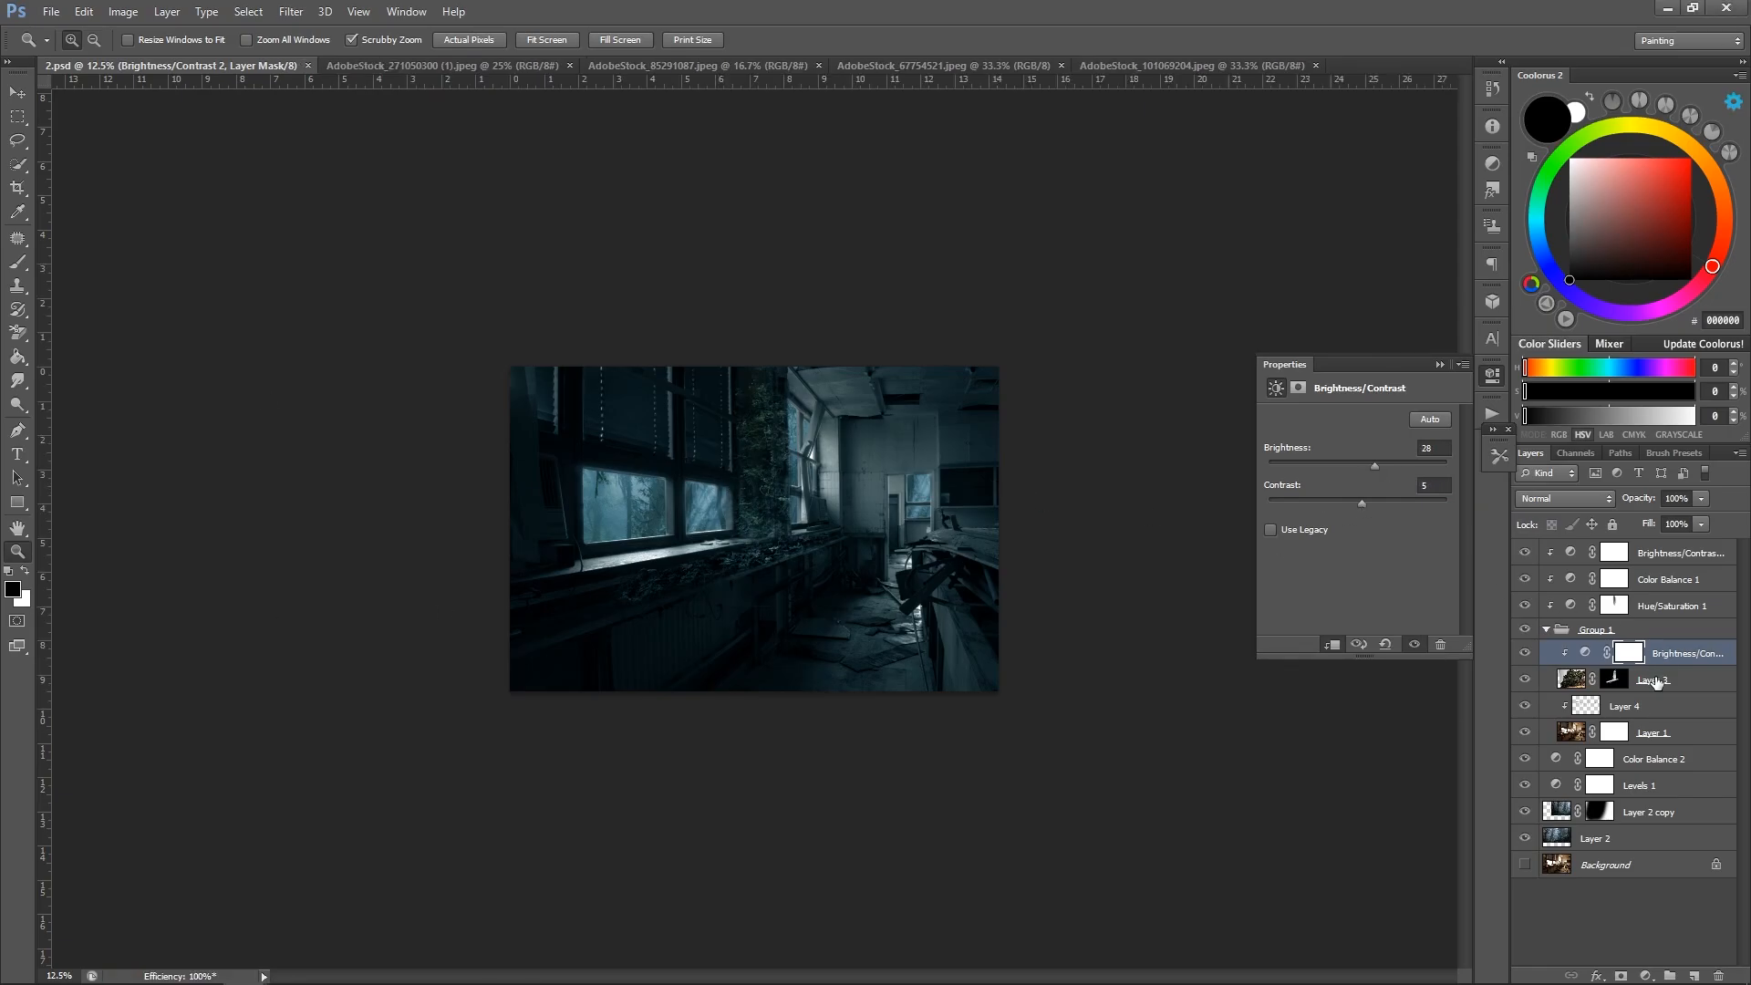
Bring the burnt-out room photo AdobeStock_67754521.jpeg into 2.psd as a layer at the top of Group 1.
click(934, 67)
key(v)
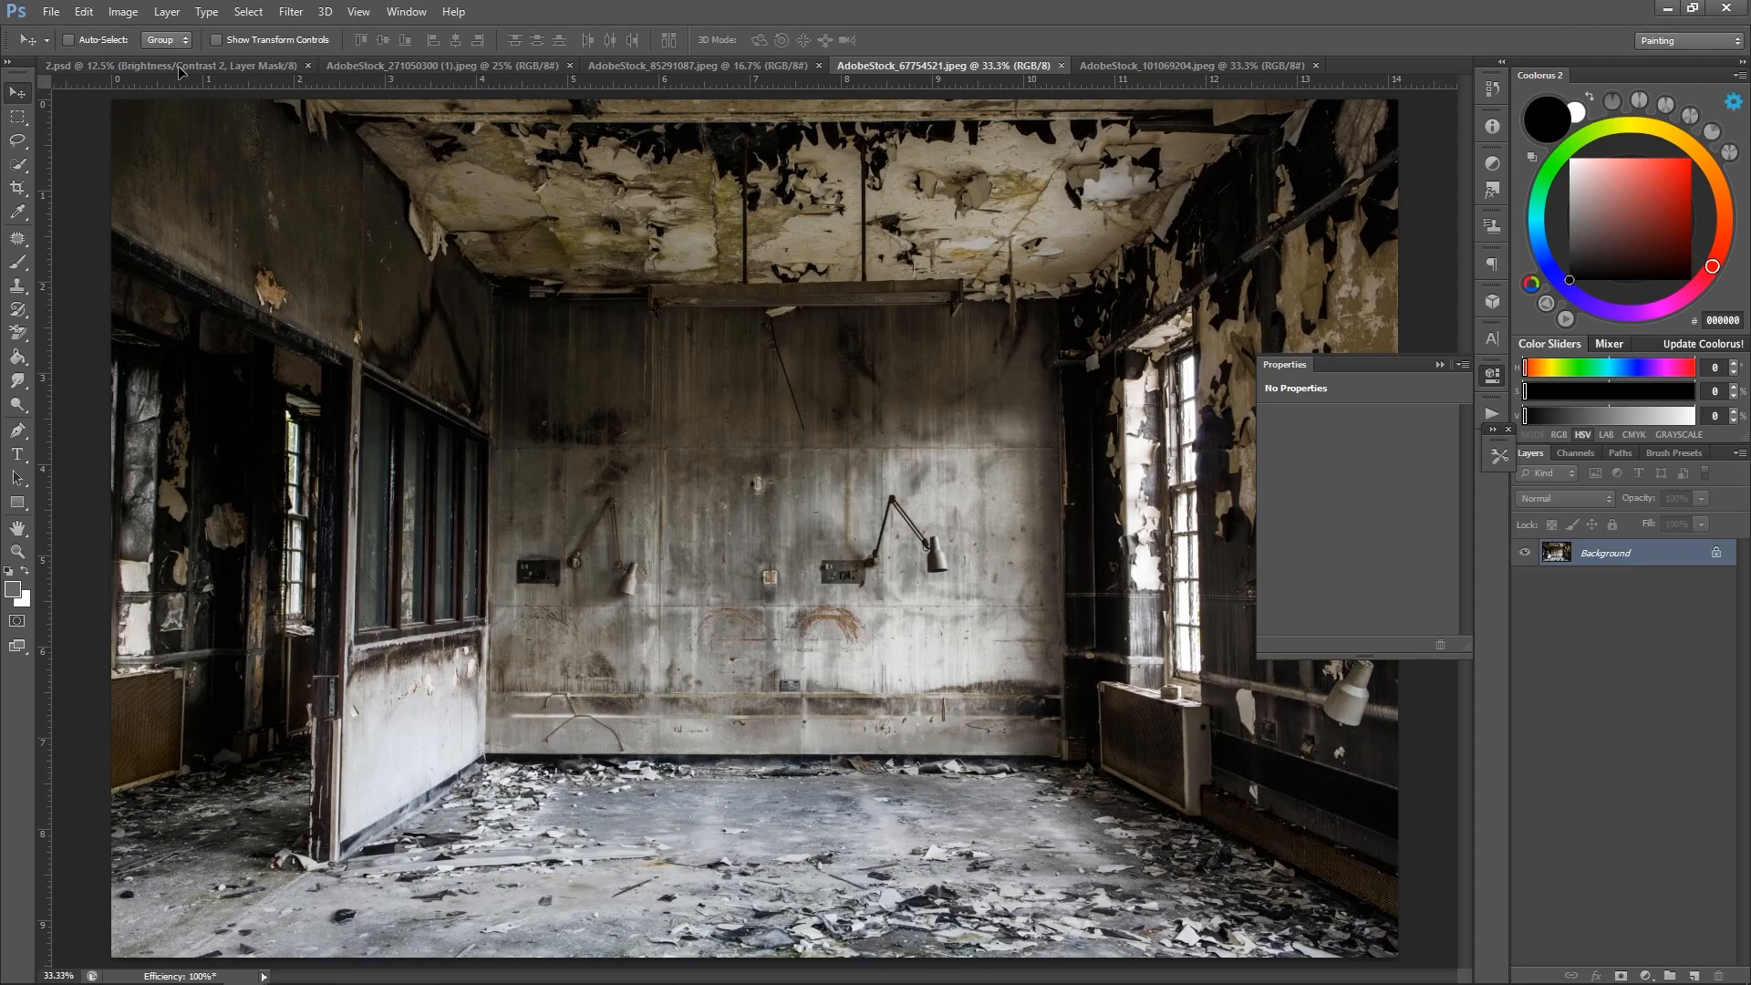
drag(179, 71, 948, 466)
Try to enlarge and distort the burnt-out room layer over the back wall, and delete the layer.
key(ctrl+t)
right_click(939, 468)
click(960, 564)
drag(1134, 364, 1008, 333)
drag(1136, 691, 1322, 771)
drag(979, 427, 1043, 542)
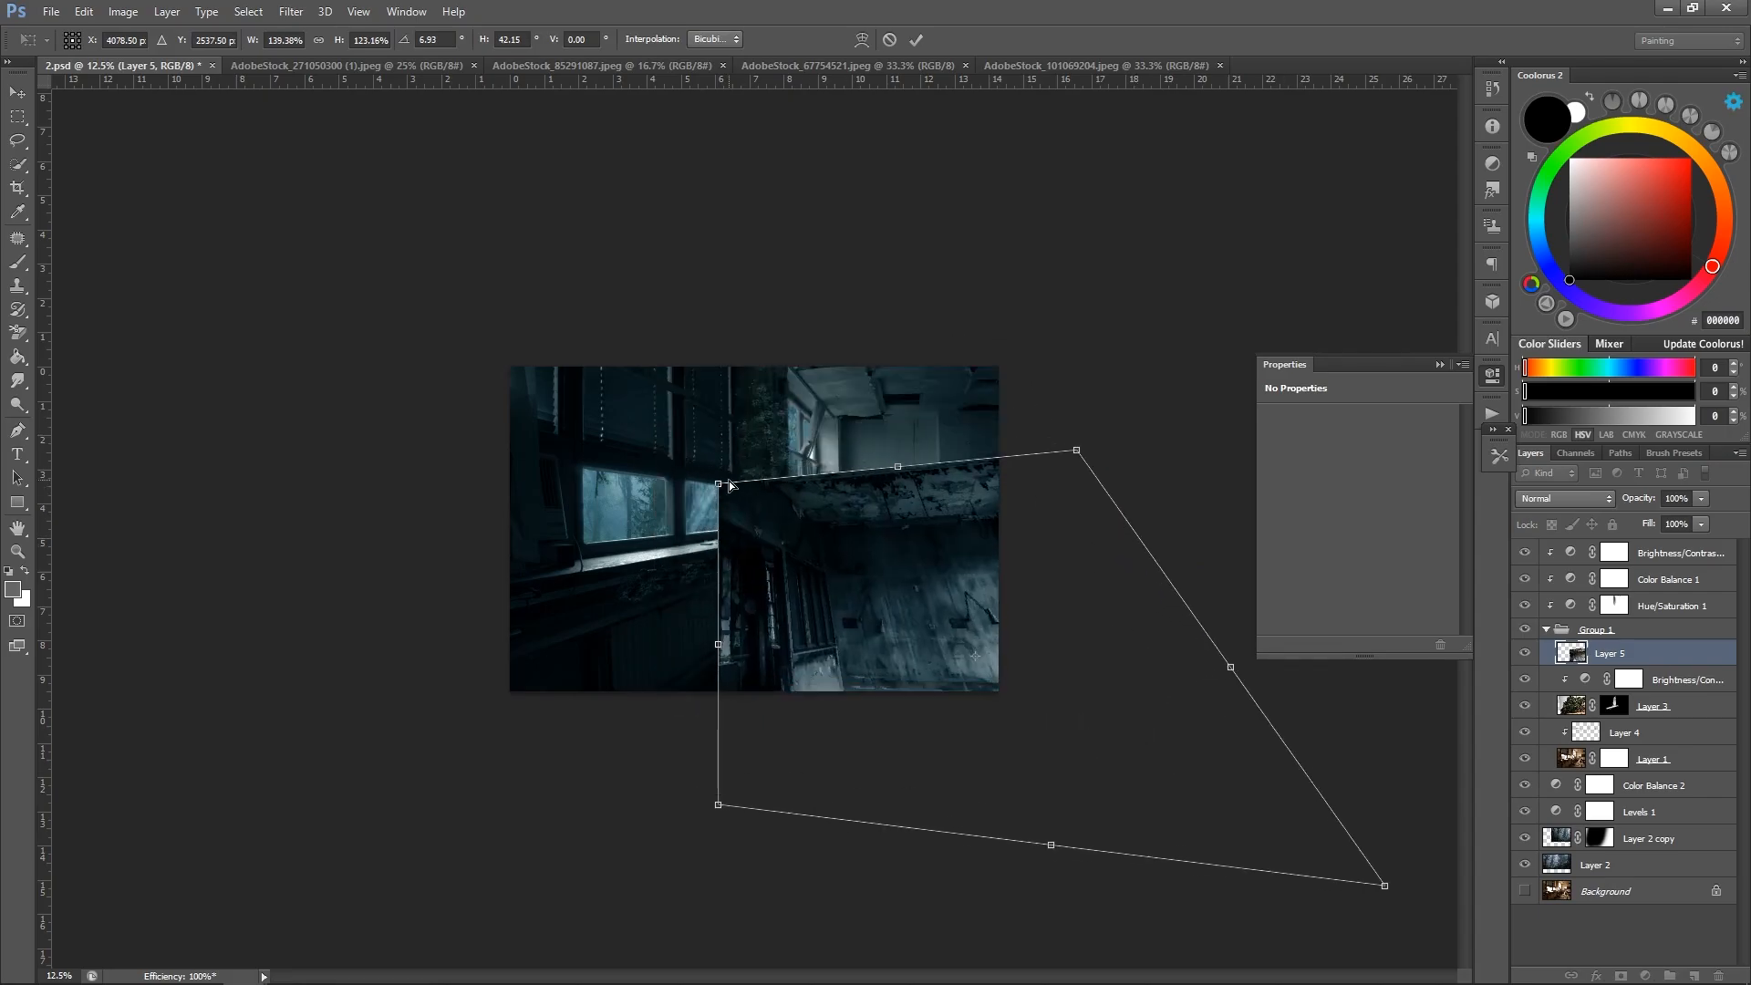
drag(721, 483, 655, 383)
drag(867, 417, 867, 386)
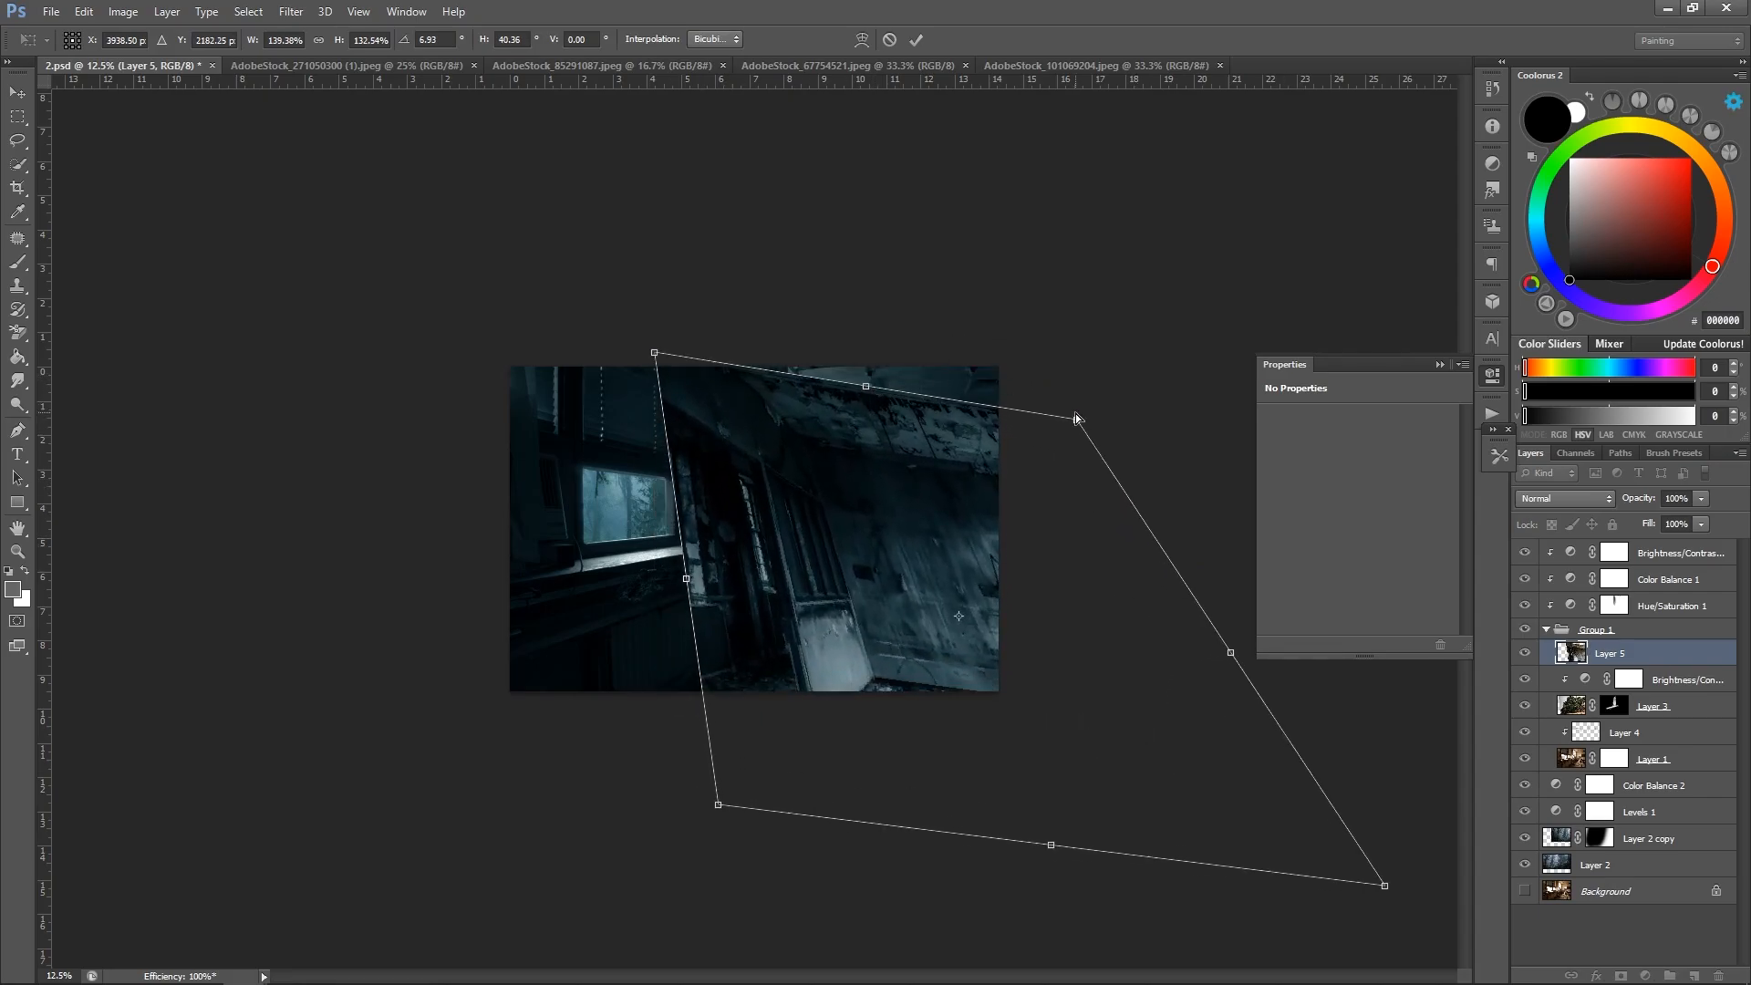
drag(1076, 418, 1066, 242)
drag(1005, 358, 1008, 482)
drag(657, 477, 673, 391)
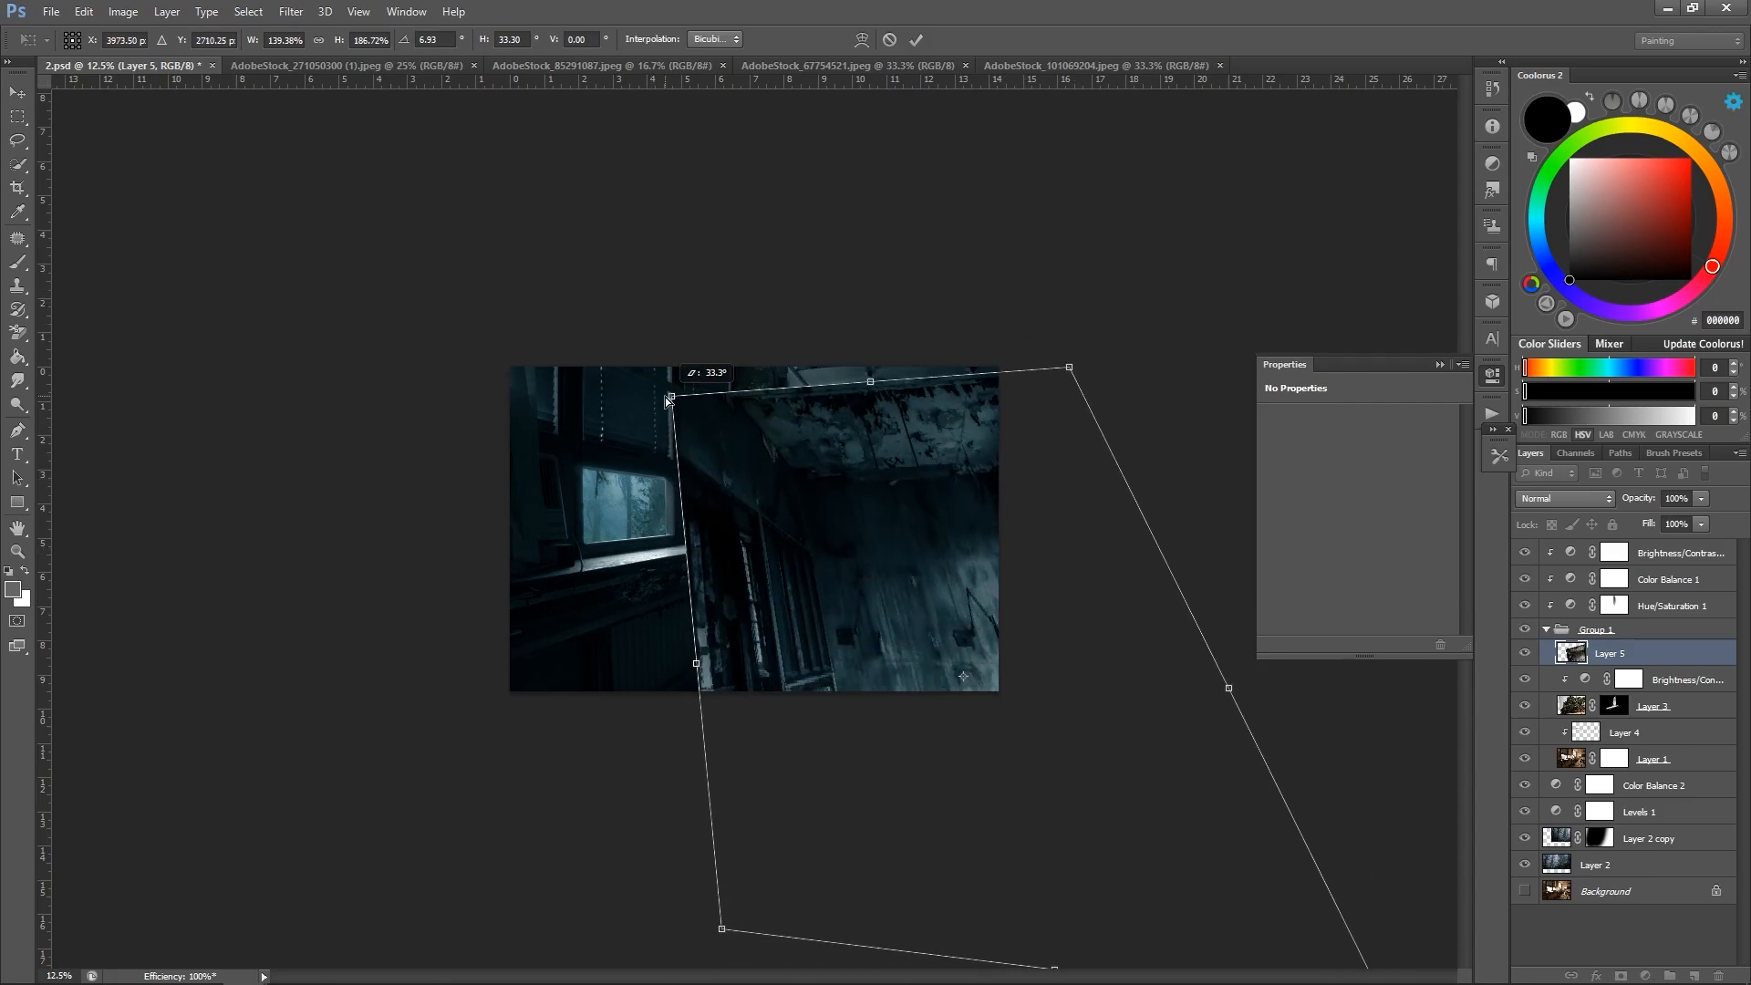
key(Return)
drag(951, 574, 673, 301)
key(Delete)
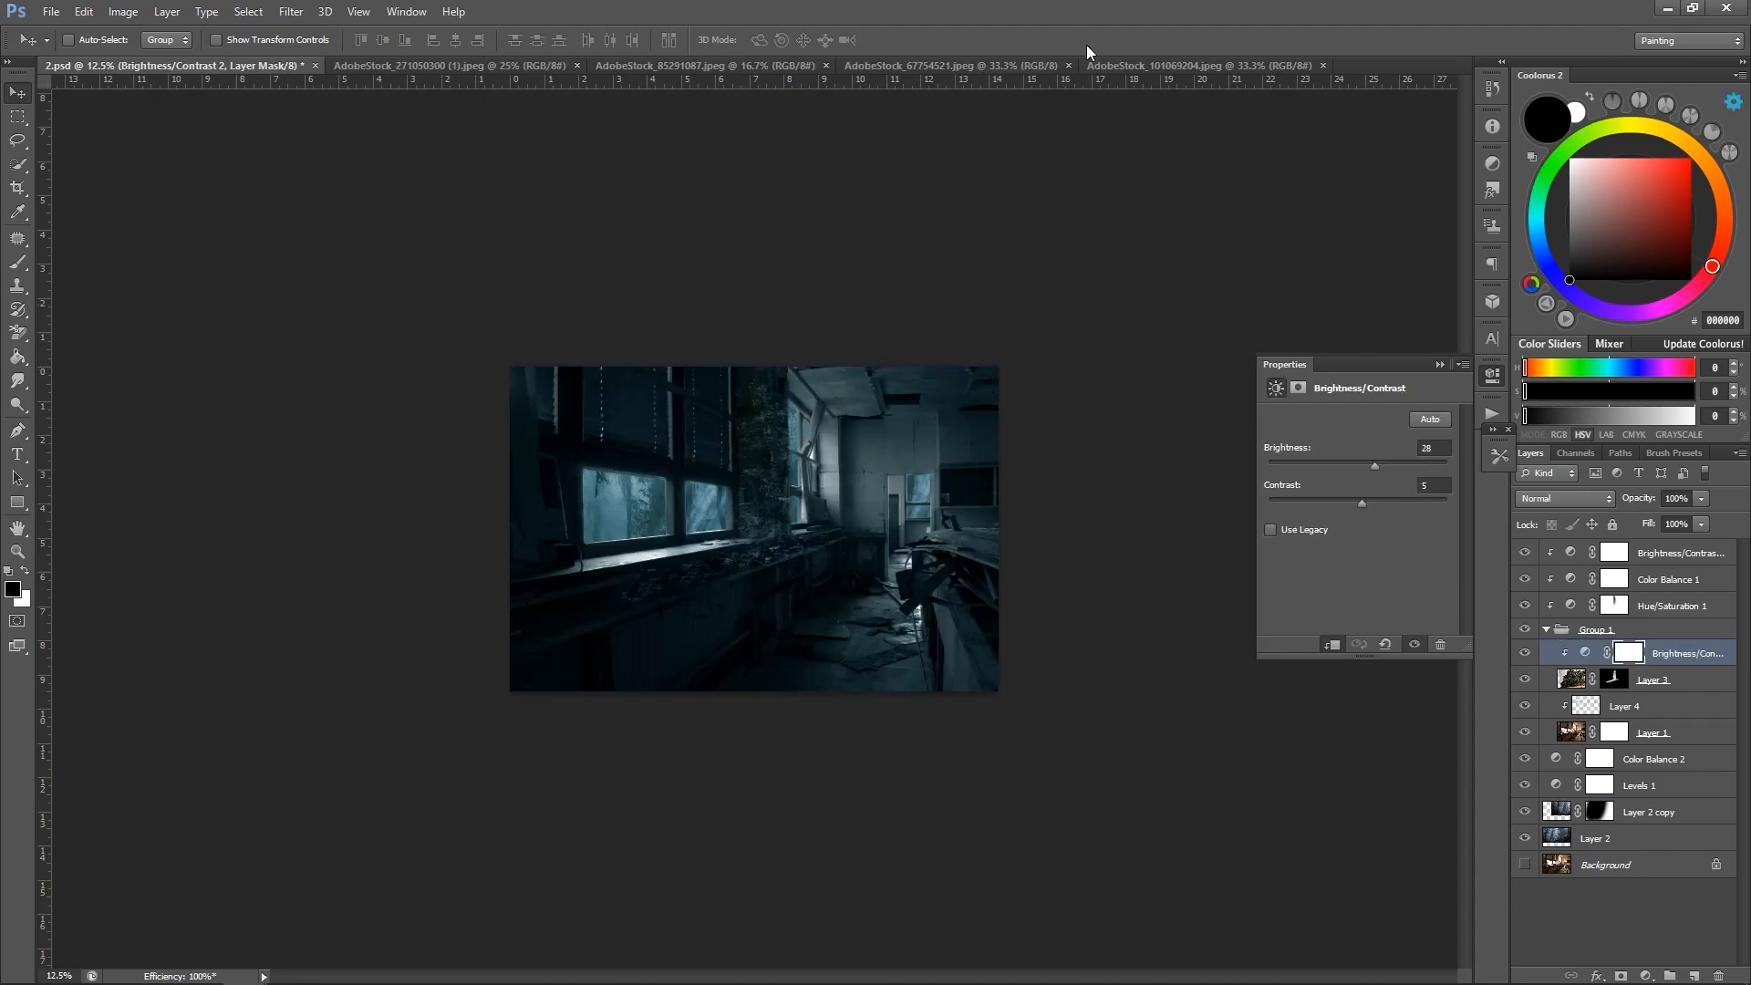
click(988, 58)
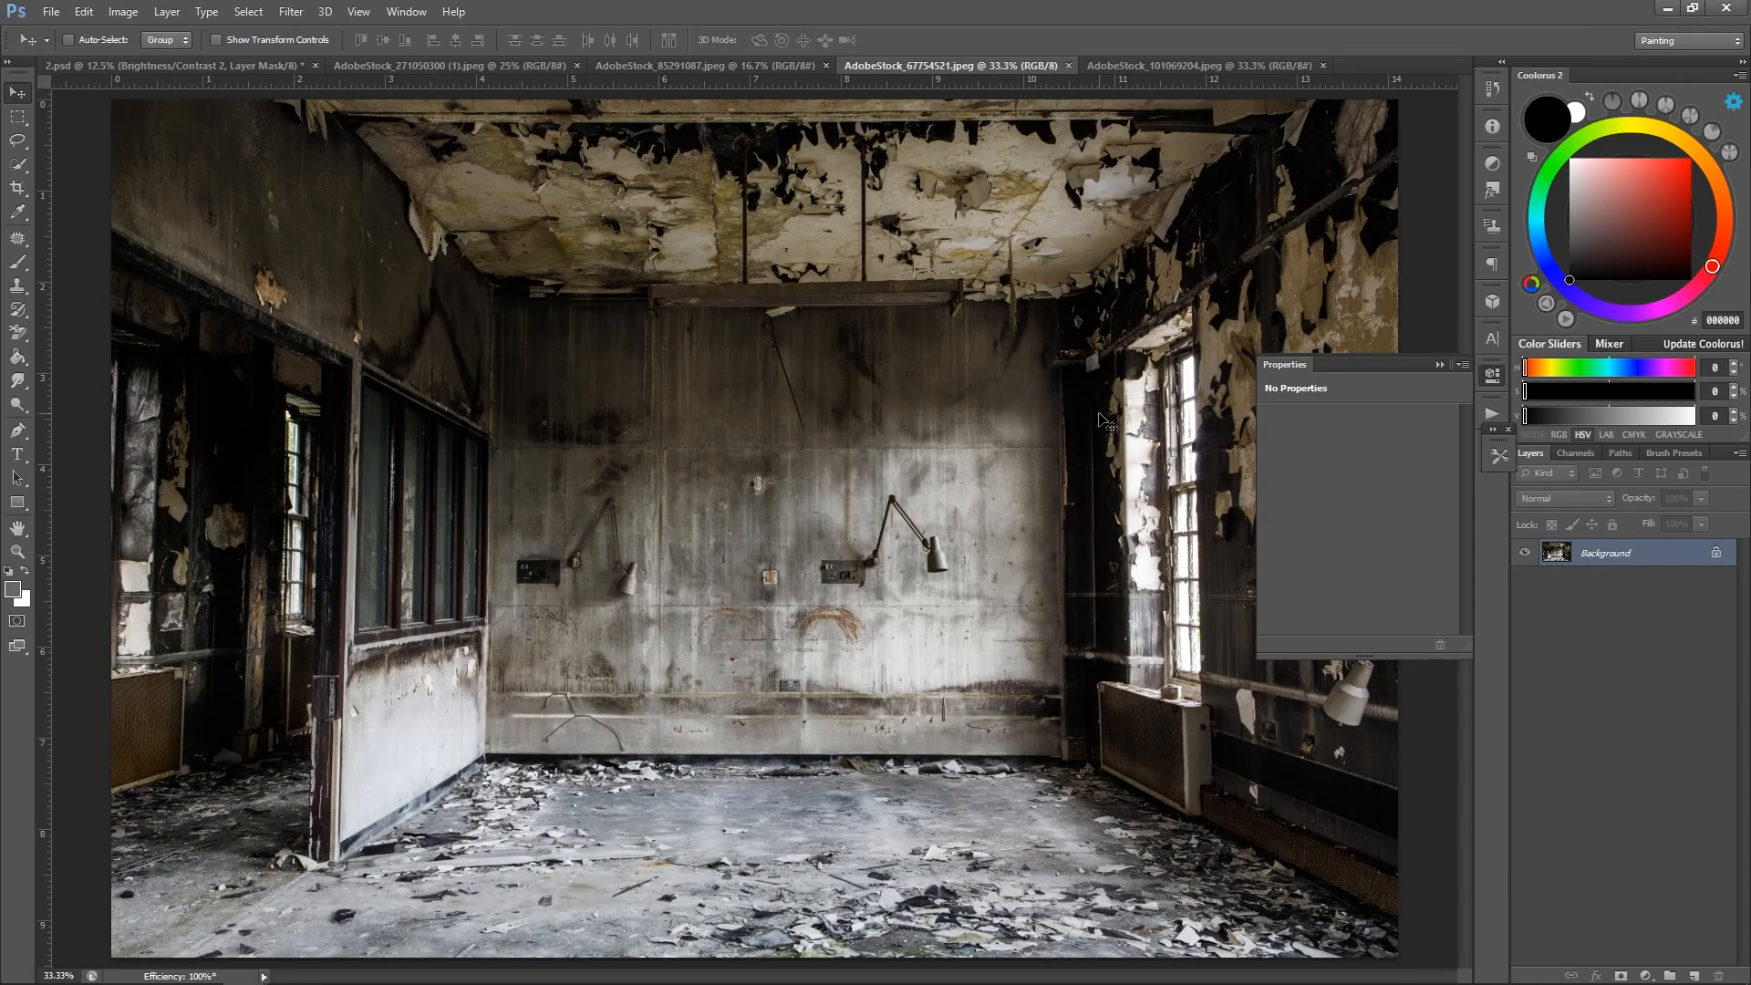
click(182, 66)
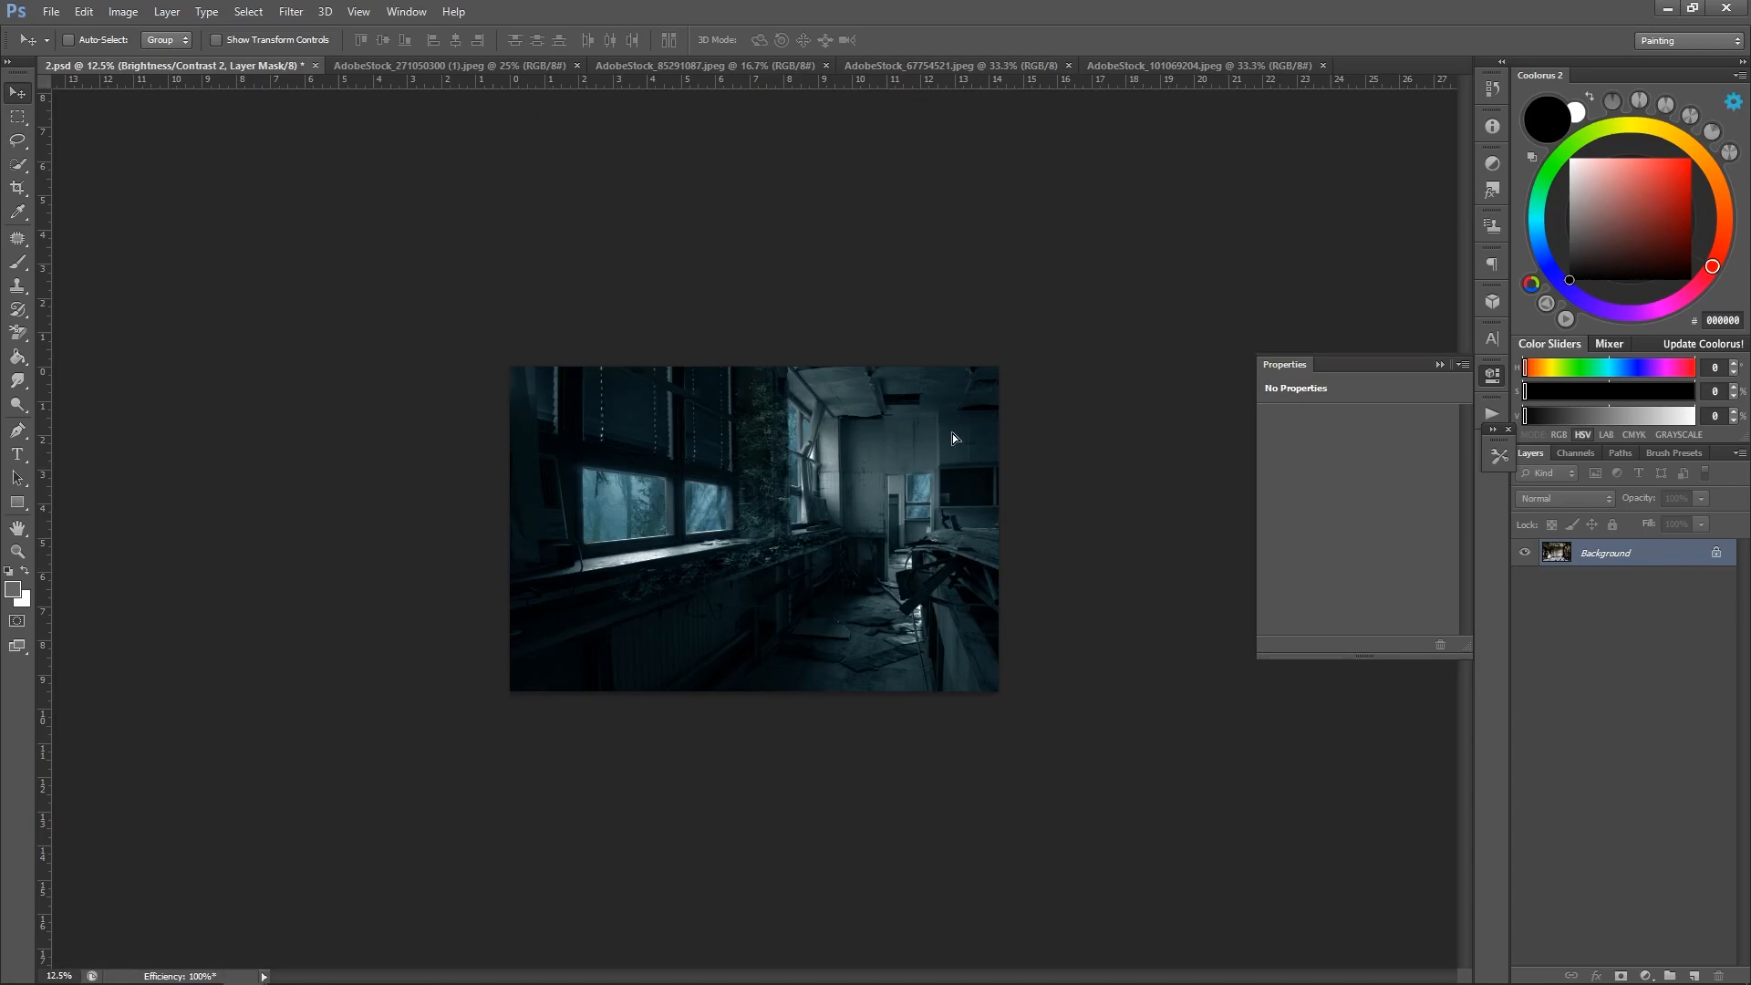
drag(953, 434, 1005, 516)
drag(1002, 525, 741, 642)
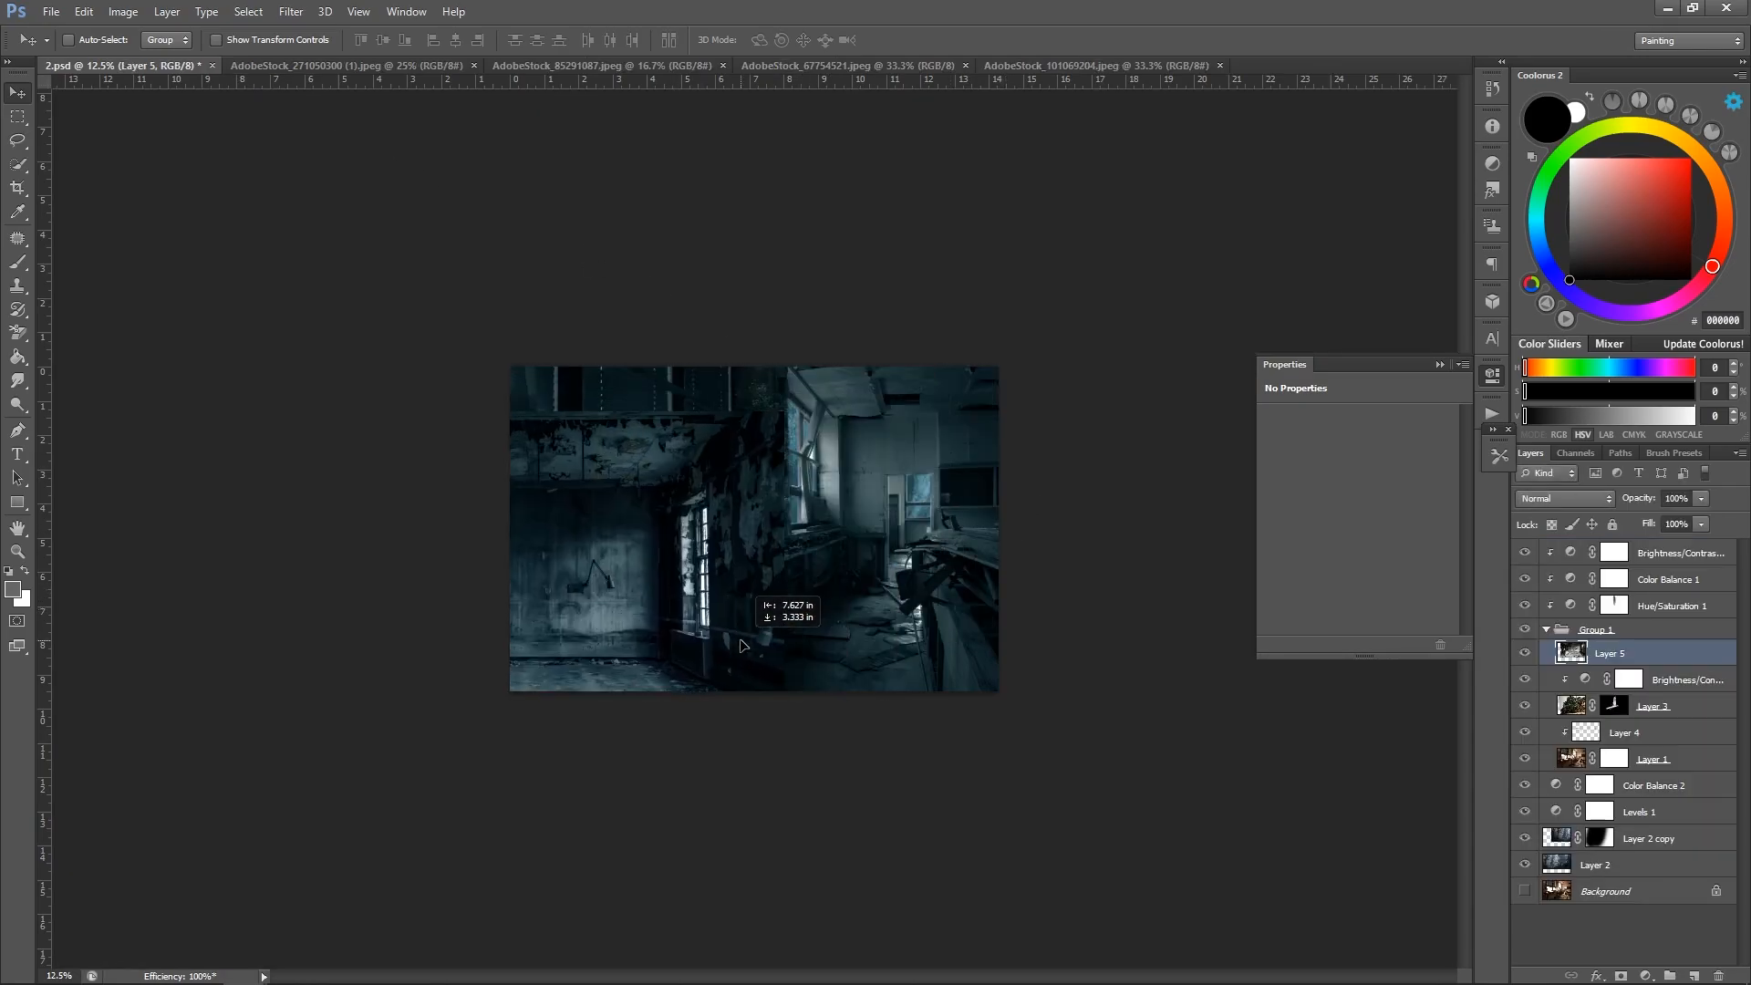
key(ctrl+t)
drag(594, 544, 726, 442)
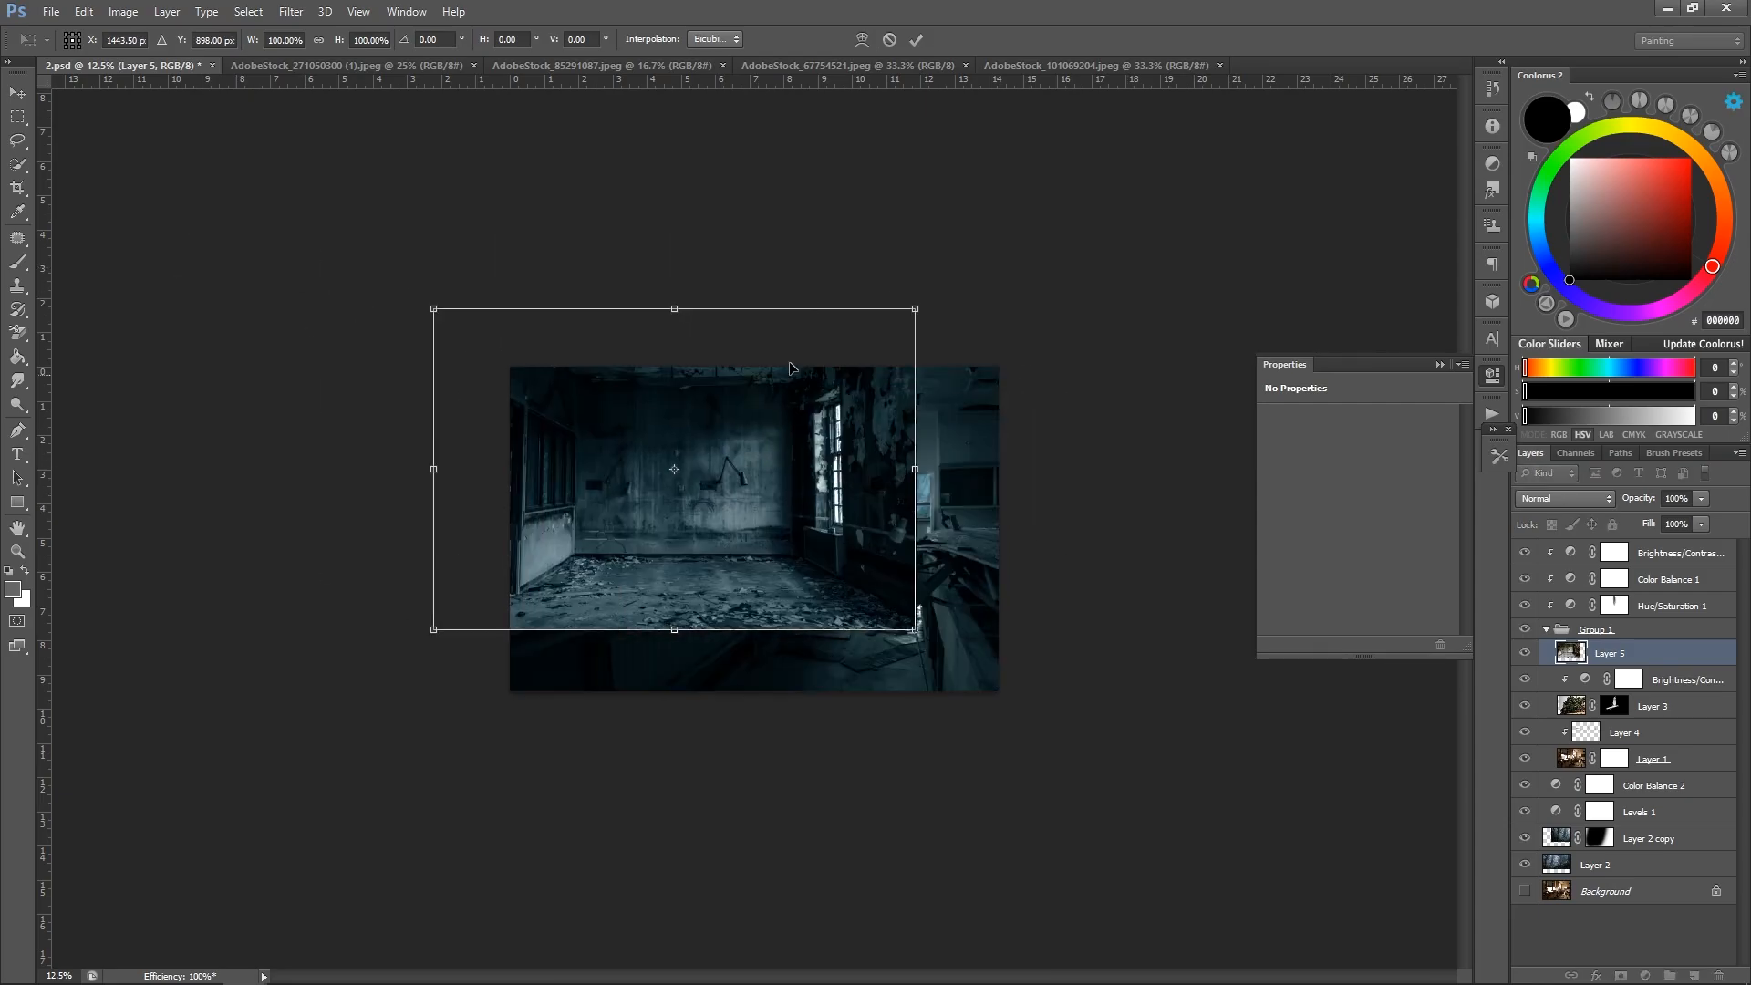
click(889, 40)
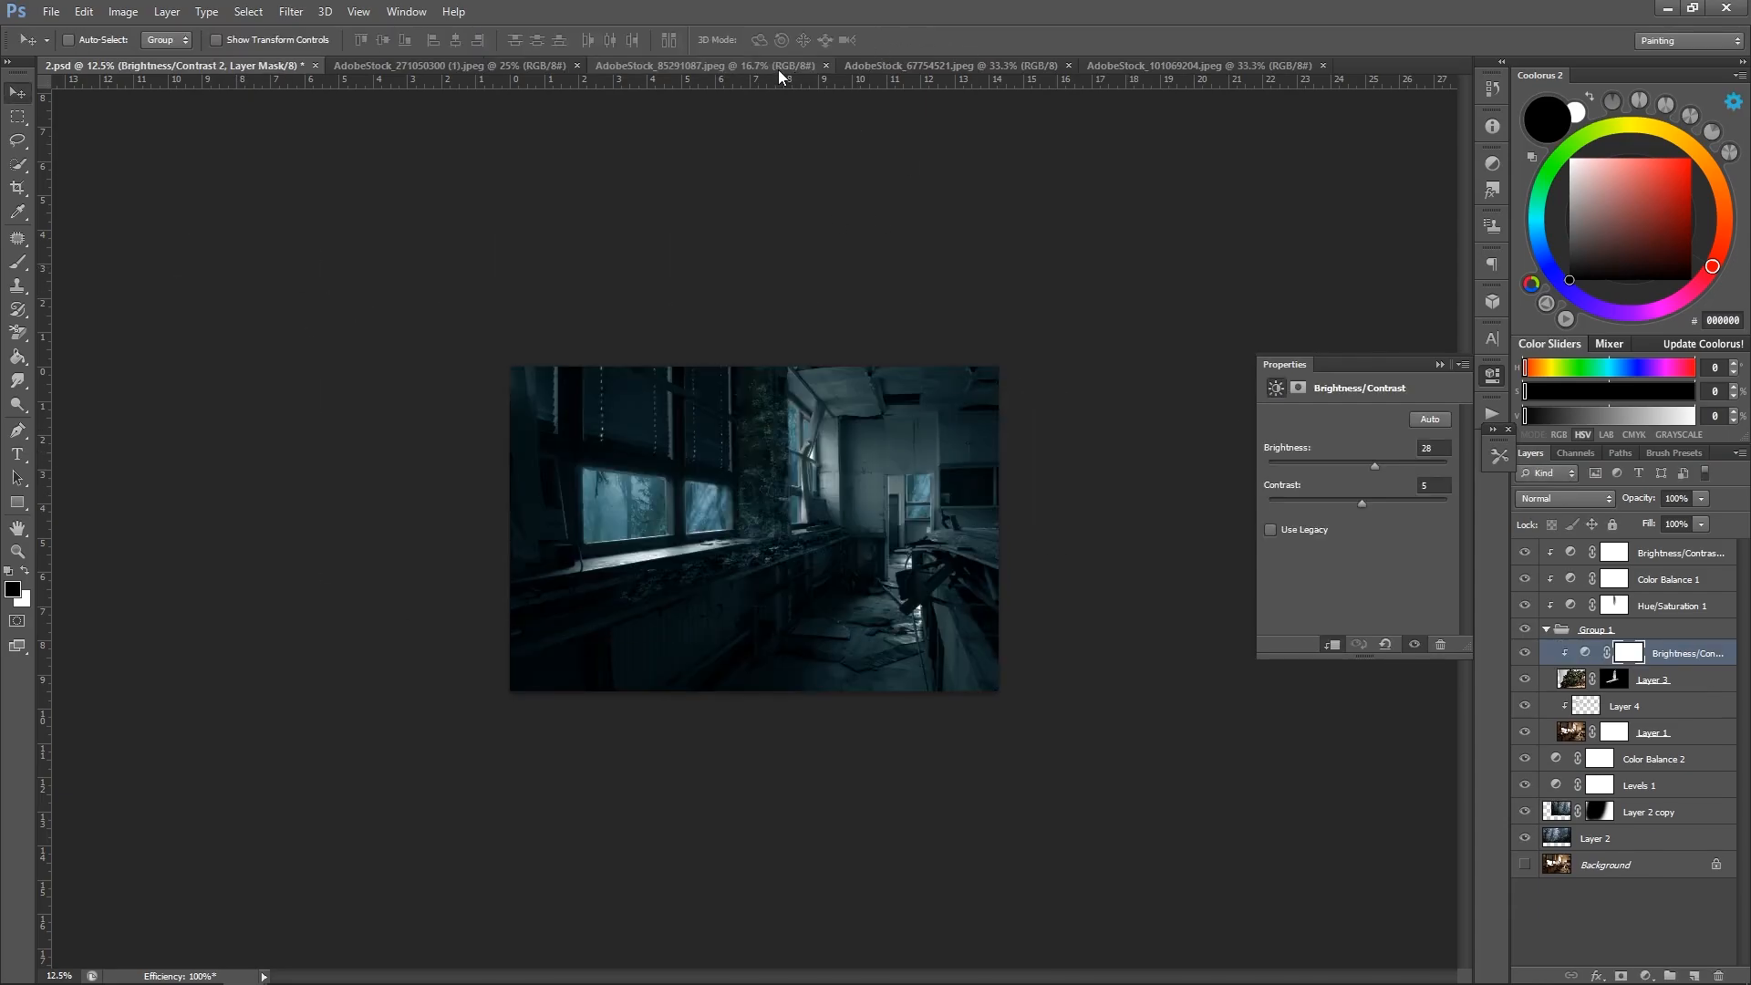
Bring the ivy-covered house photo AdobeStock_85291087.jpeg into 2.psd as a layer in Group 1 and fit it over the back wall.
click(757, 67)
drag(700, 444, 753, 447)
key(ctrl+t)
drag(916, 470, 974, 485)
key(Return)
Duplicate the Brightness/Contrast adjustment above Layer 5, clip it to that layer and raise its contrast.
drag(1682, 684, 1679, 653)
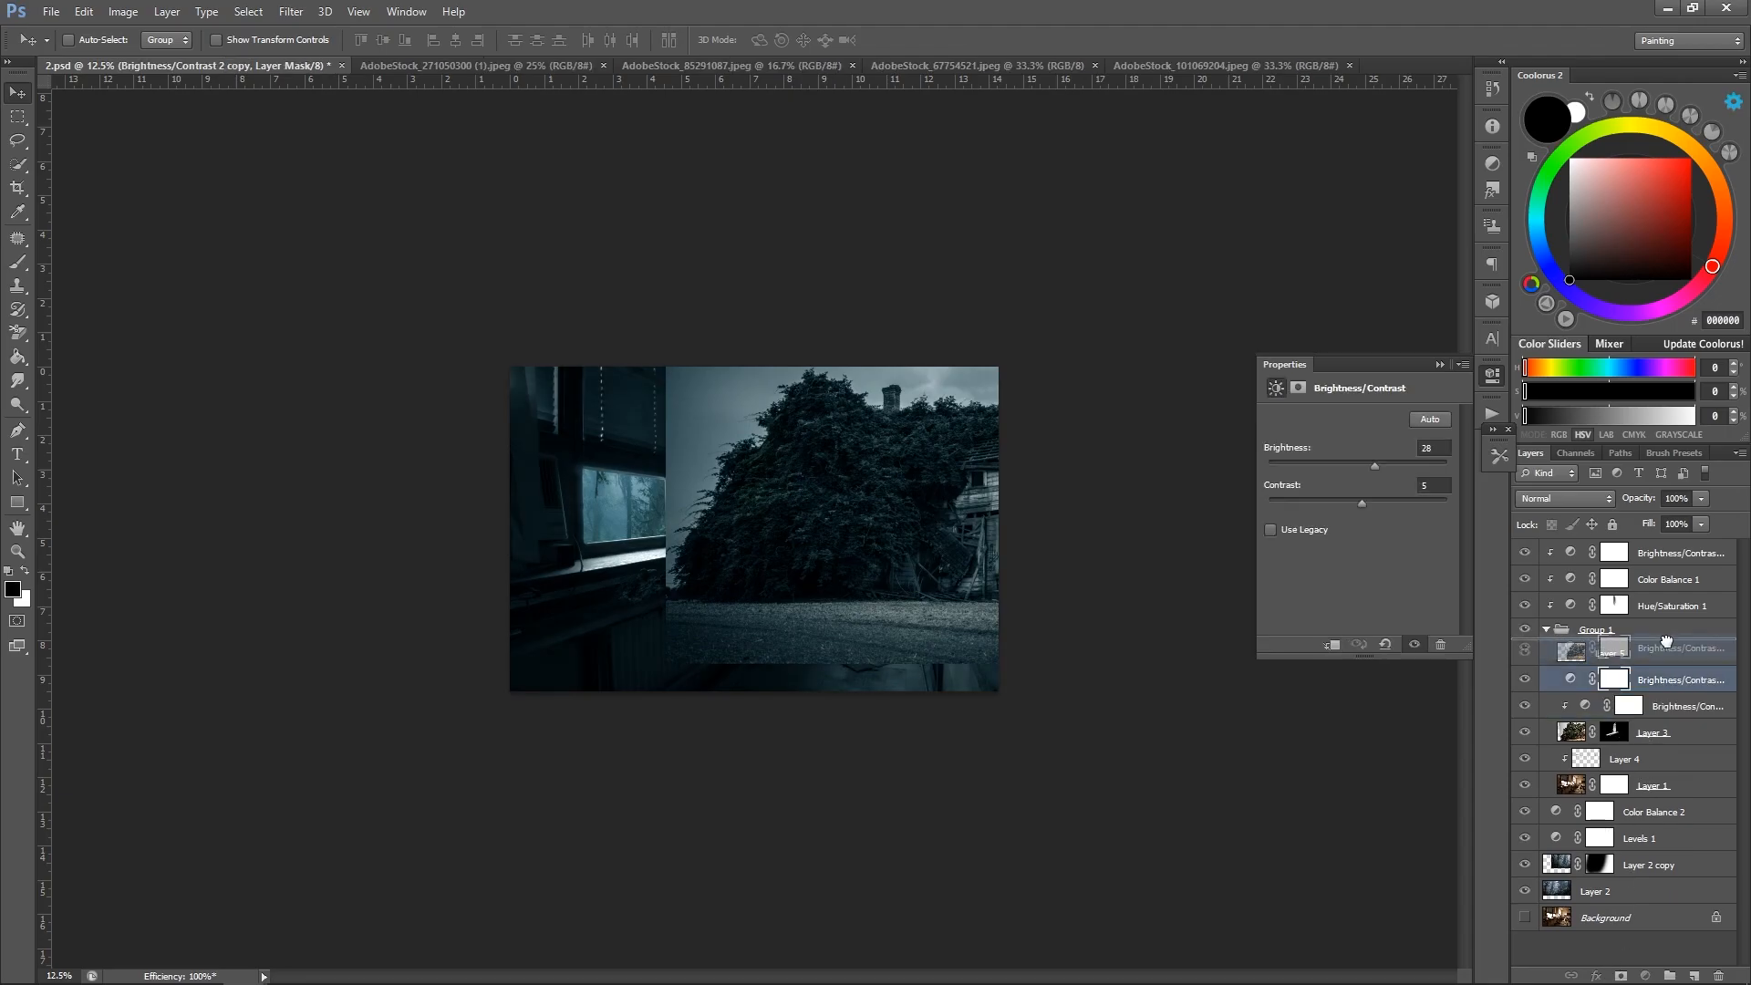
right_click(1678, 653)
click(1576, 512)
key(z)
click(1587, 652)
drag(1362, 503, 1394, 466)
Add a layer mask to Layer 5 and invert it to black.
click(1580, 686)
click(1621, 975)
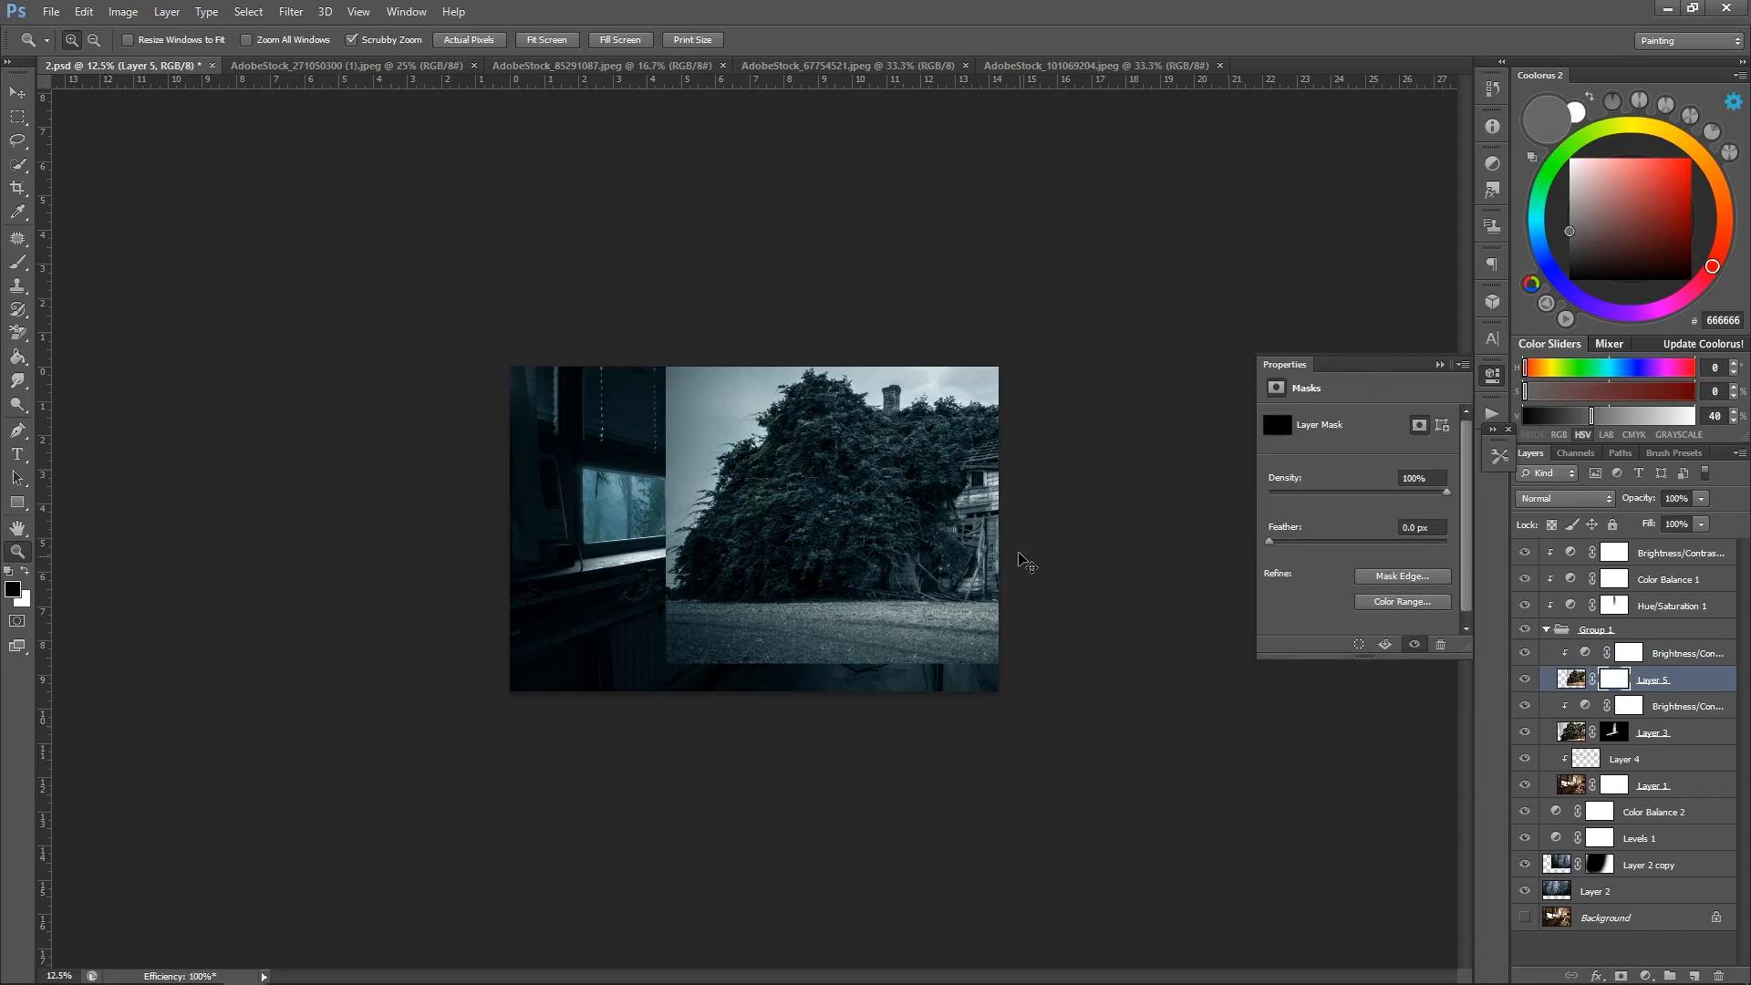
key(ctrl+i)
click(1034, 488)
click(1036, 470)
Paint on Layer 5's mask with the Brush to bring ivy in on the back wall above the doorway.
key(b)
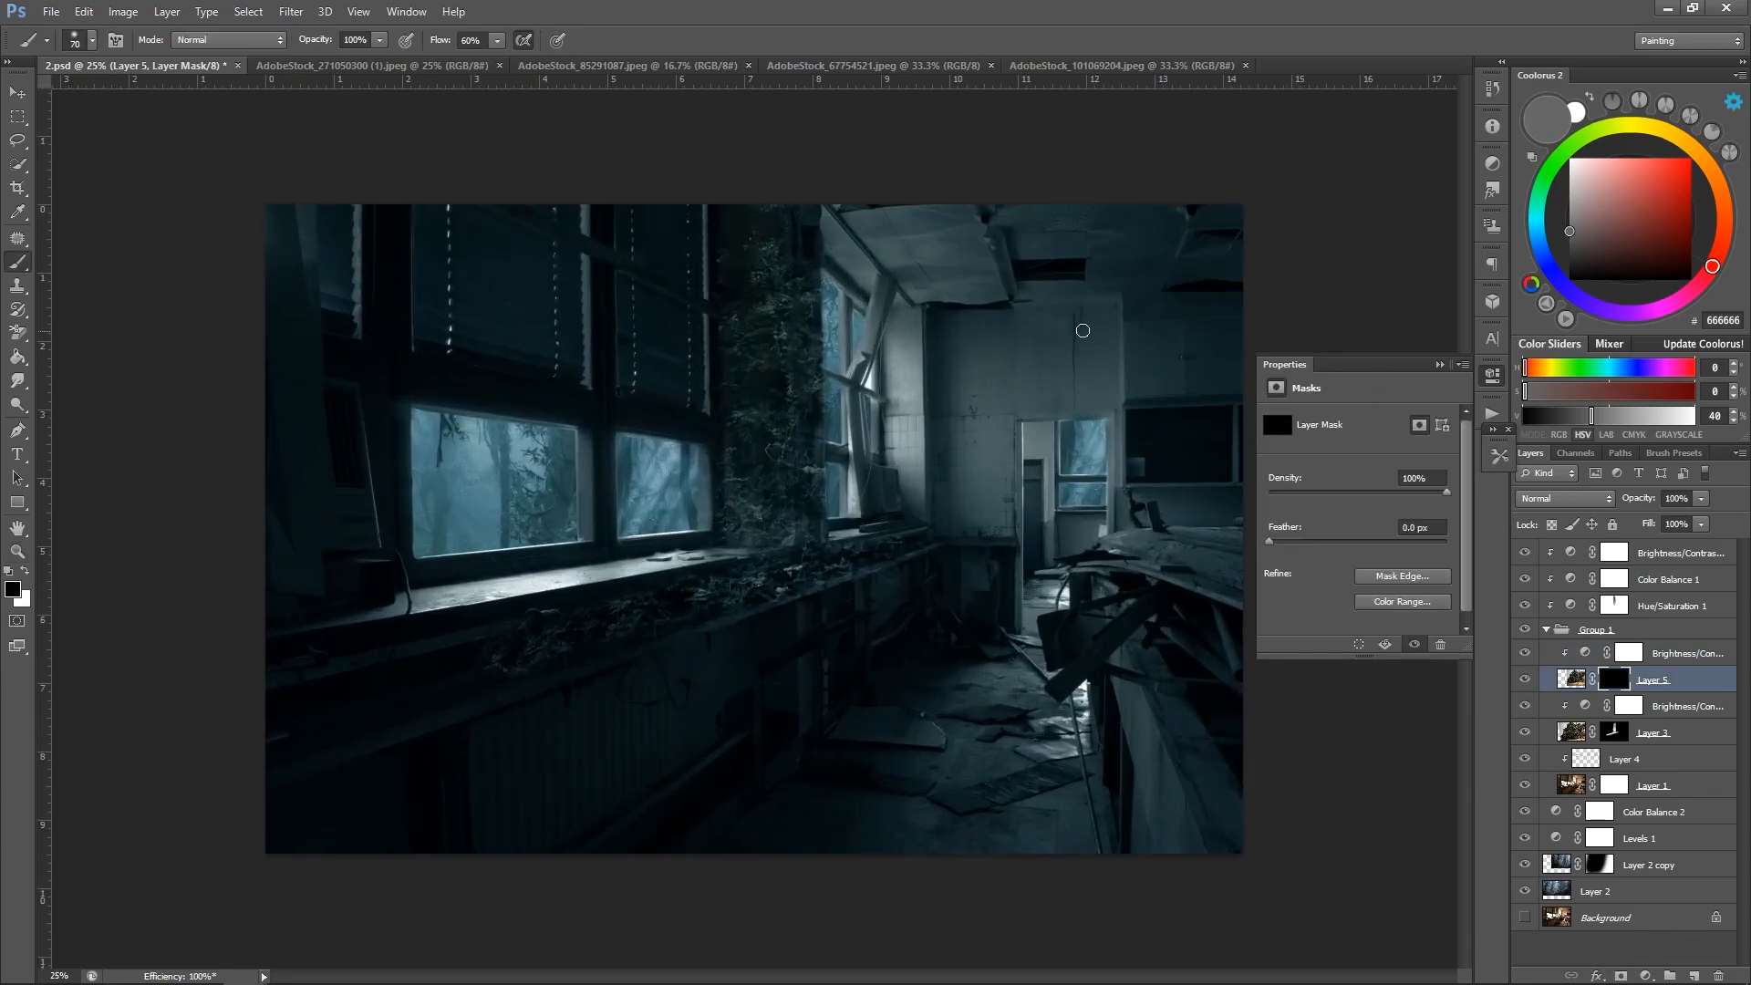
key(bracketright)
key(bracketright)
key(bracketright)
key(bracketright)
key(bracketright)
key(bracketright)
key(bracketright)
key(bracketright)
key(bracketright)
key(bracketright)
key(bracketright)
key(bracketright)
key(x)
mouse_move(1076, 345)
mouse_down()
mouse_move(965, 425)
mouse_move(965, 380)
mouse_move(1008, 398)
mouse_move(1080, 301)
mouse_up()
key(x)
key(bracketleft)
key(bracketleft)
key(bracketleft)
mouse_move(940, 354)
mouse_down()
mouse_move(1009, 367)
mouse_move(1083, 348)
mouse_move(1031, 319)
mouse_move(1104, 330)
mouse_move(1095, 315)
mouse_move(1102, 346)
mouse_move(1070, 324)
mouse_move(1140, 328)
mouse_move(941, 288)
mouse_move(1122, 344)
mouse_up()
key(x)
key(bracketleft)
key(x)
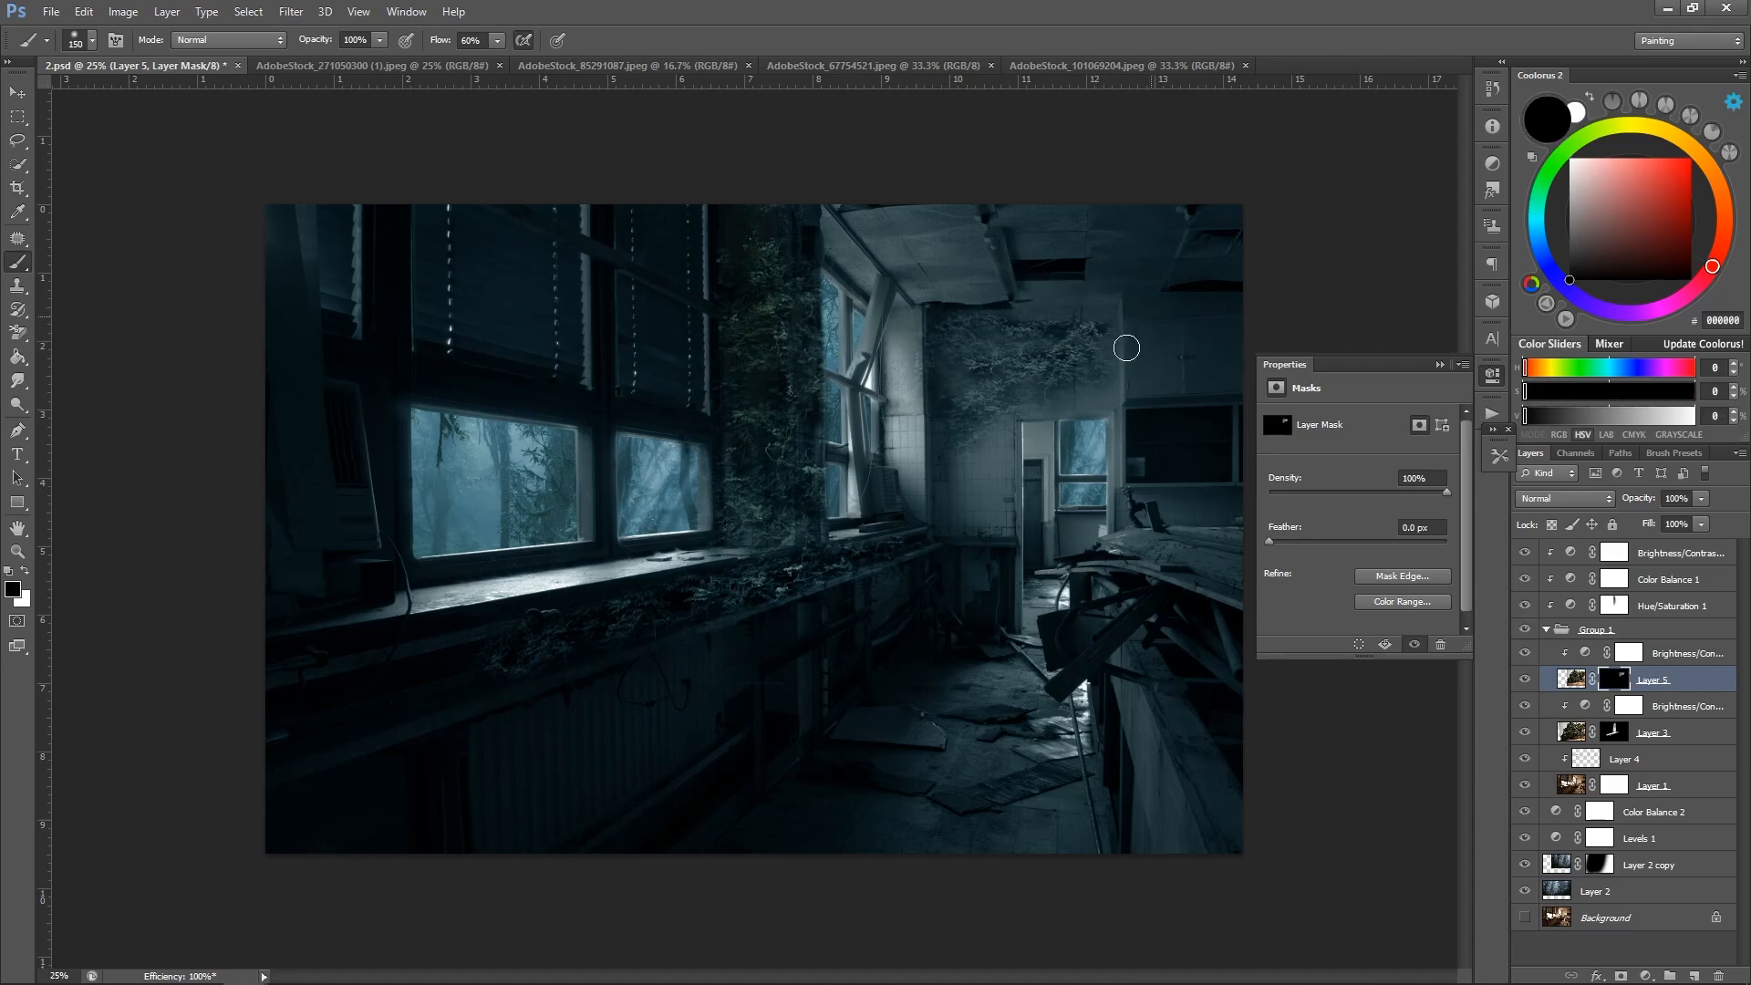
Paint white on Layer 5's mask with a 100 px brush to extend the ivy beside the doorway and the far window.
key(x)
key(bracketleft)
key(bracketleft)
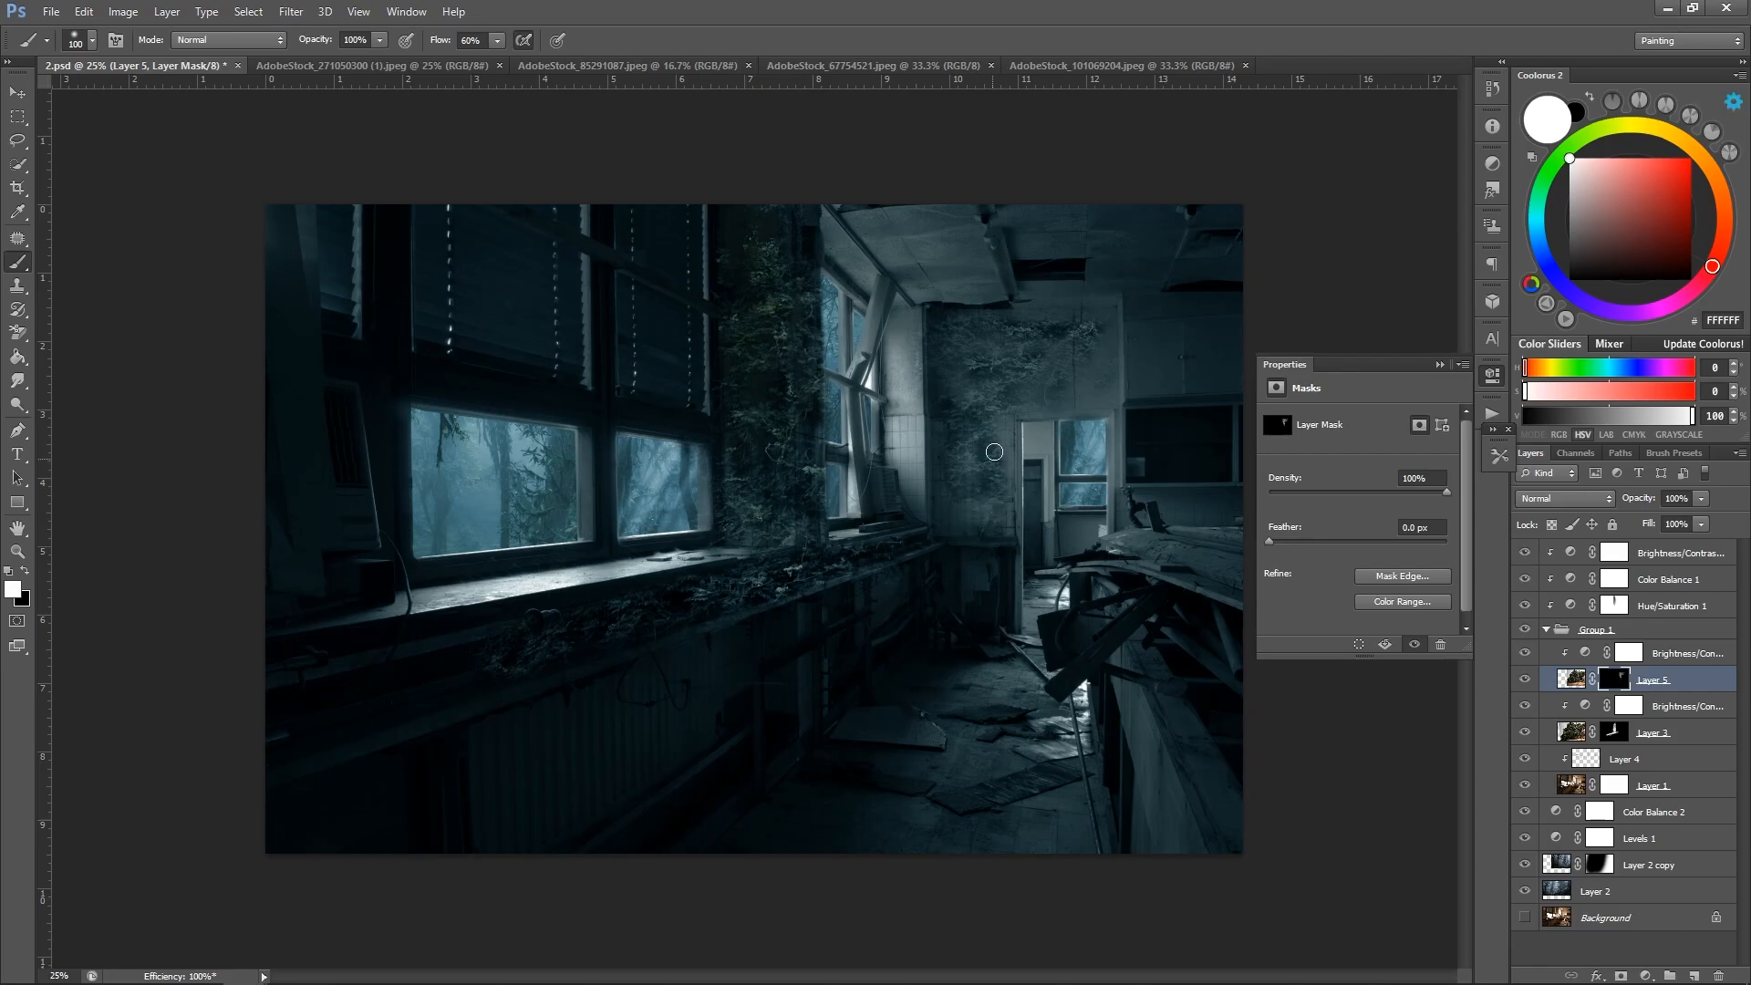
key(x)
key(x)
mouse_move(917, 336)
mouse_down()
mouse_move(896, 425)
mouse_move(916, 323)
mouse_move(915, 504)
mouse_move(881, 334)
mouse_move(895, 448)
mouse_move(924, 315)
mouse_up()
key(x)
key(x)
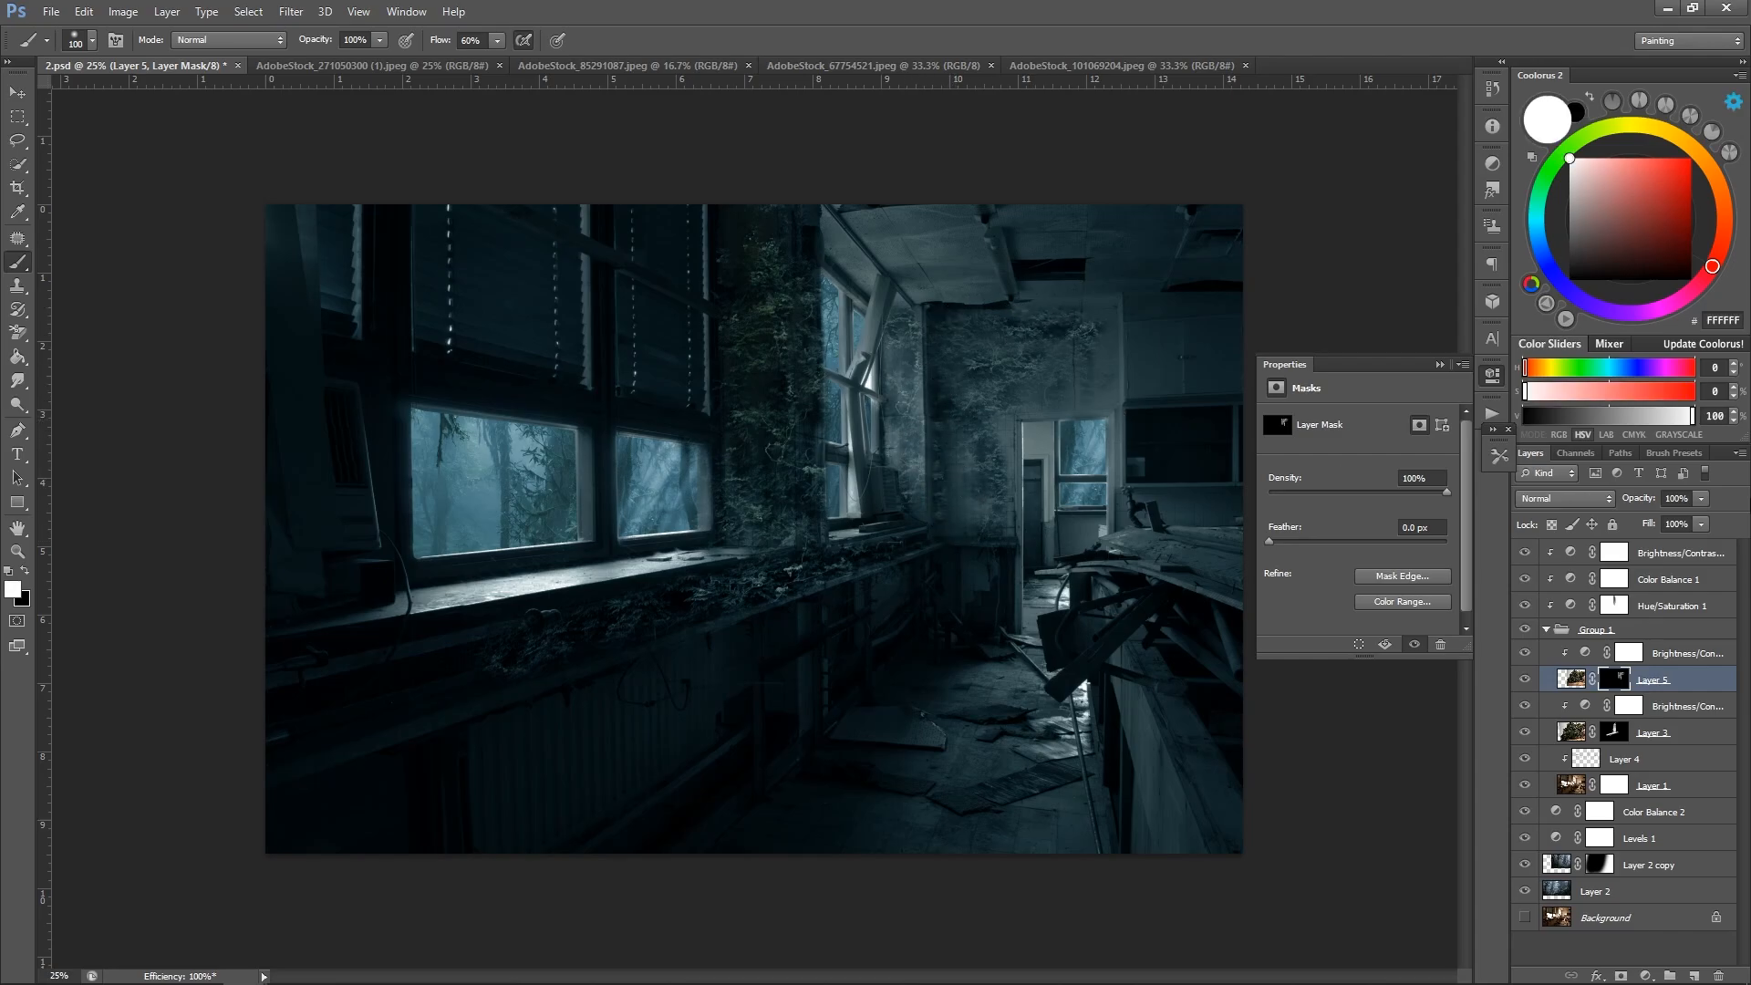
Set Layer 5's clipped Brightness/Contrast adjustment to Brightness -21 and Contrast 32.
click(1585, 655)
drag(1318, 505, 1346, 470)
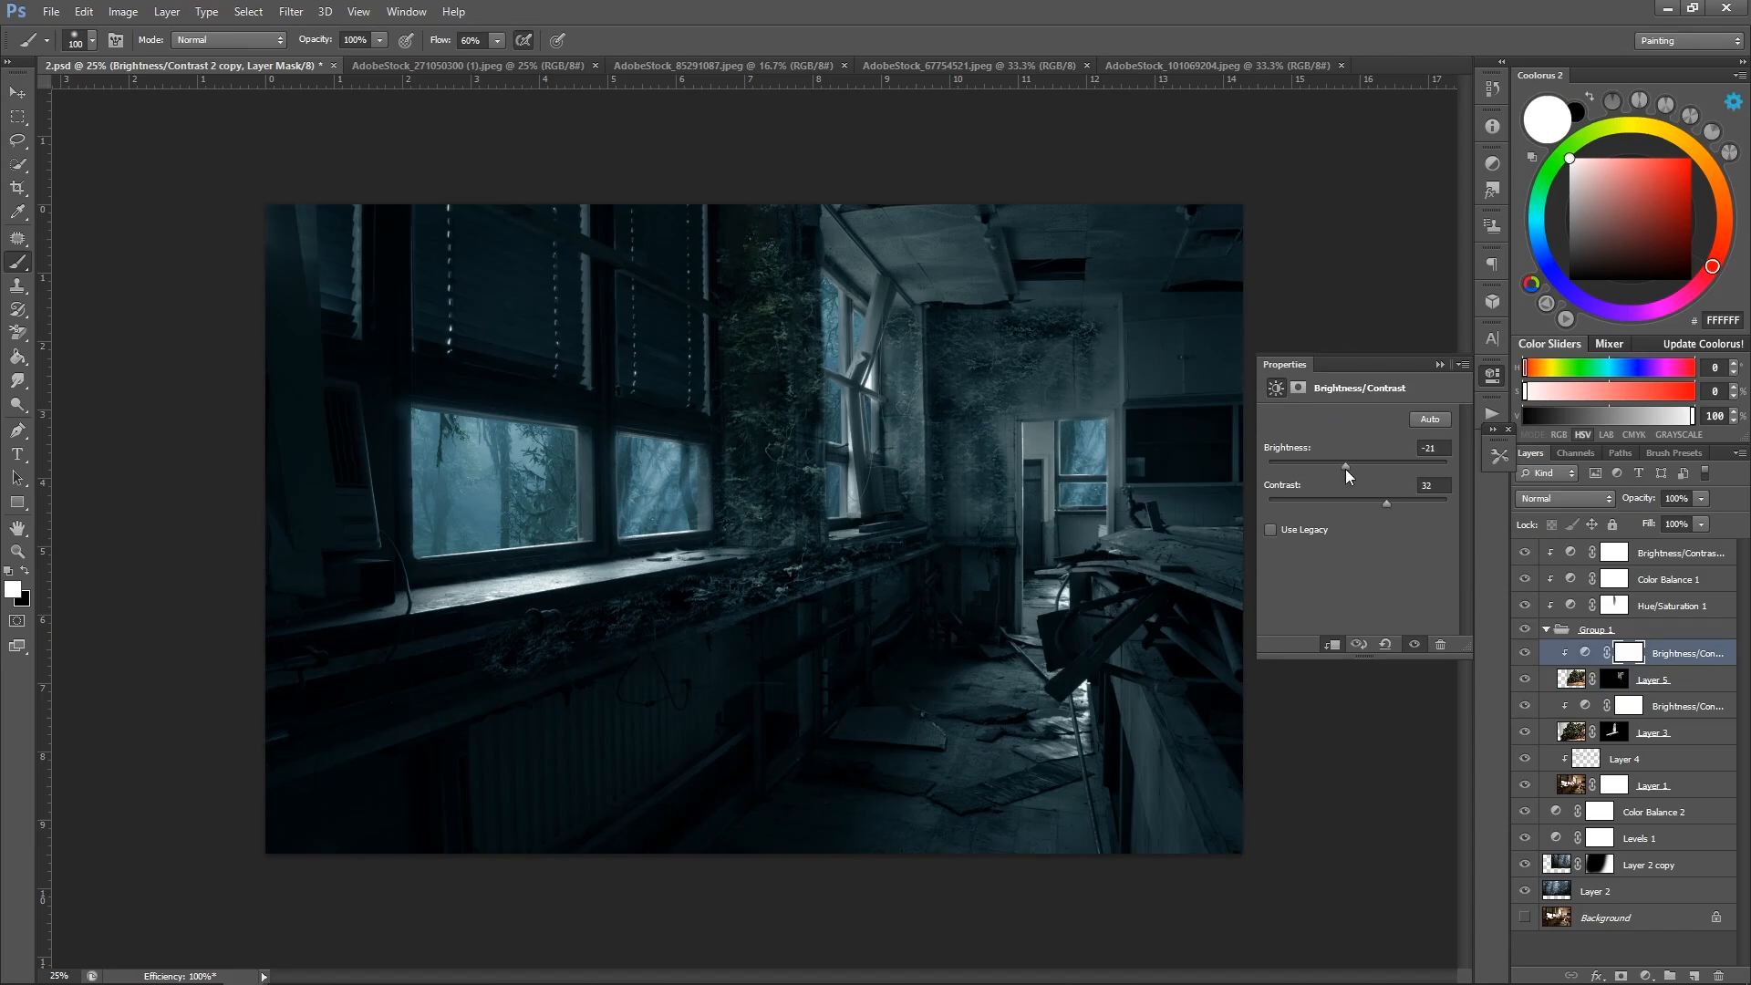
Paint white on Layer 5's mask to fill out the ivy across the back wall and down beside the doorway.
click(1623, 672)
key(bracketright)
key(bracketright)
key(bracketright)
key(bracketright)
key(bracketright)
click(1617, 679)
key(bracketleft)
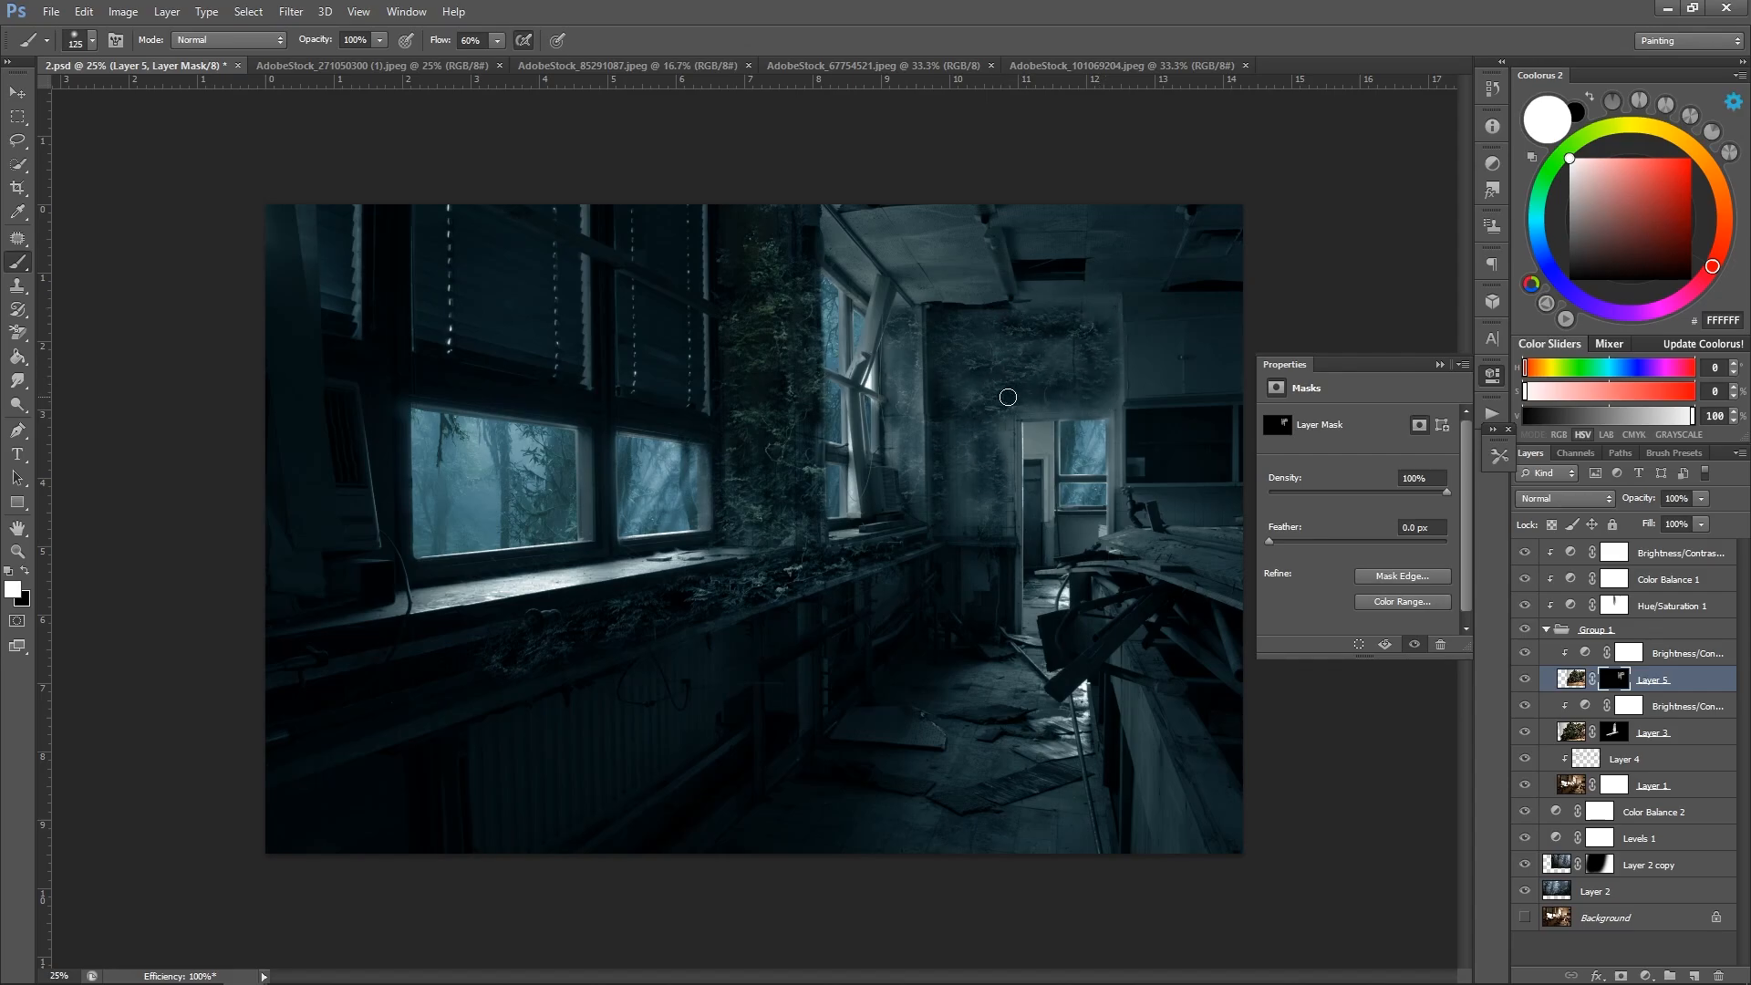
key(bracketright)
drag(1010, 413, 995, 486)
key(x)
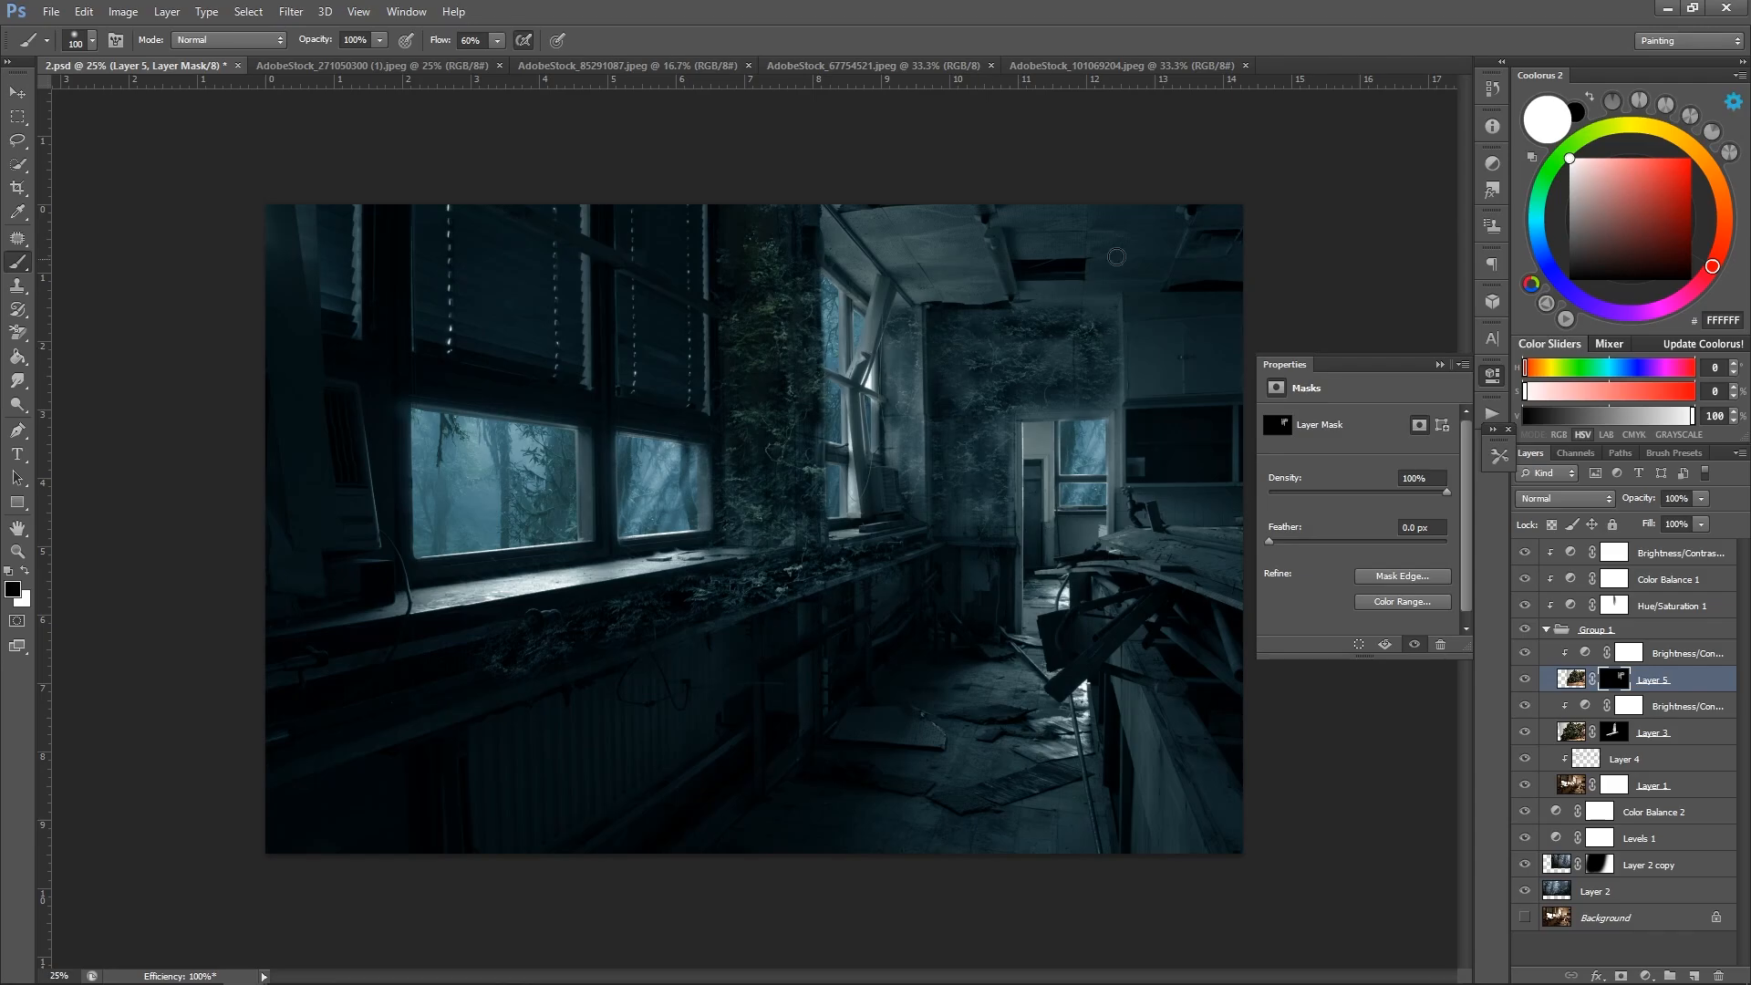
Paint black on Layer 5's mask with a large brush of about 400 px to fade the back-wall ivy.
key(bracketright)
key(bracketright)
key(bracketright)
key(bracketright)
key(bracketright)
key(bracketright)
key(bracketright)
key(bracketleft)
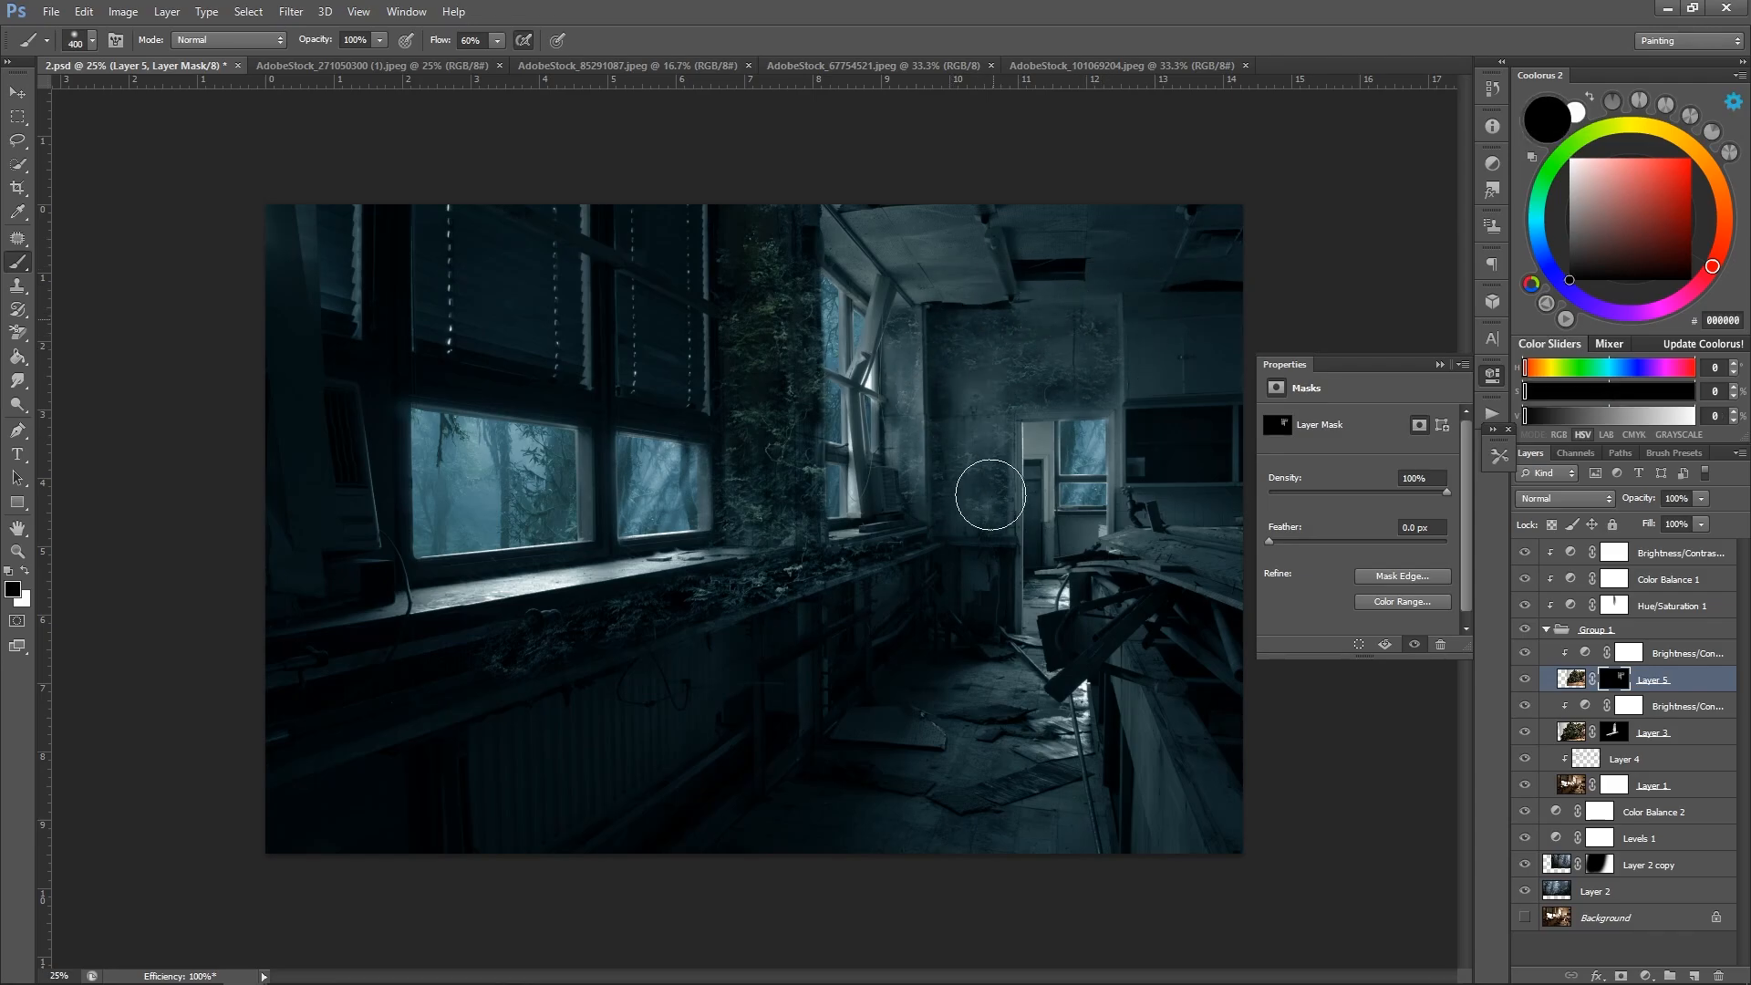
Paint white on Layer 5's mask with a small brush to build dense ivy on the wall strip beside the doorway.
key(x)
key(bracketleft)
key(bracketleft)
key(bracketleft)
key(bracketleft)
key(bracketleft)
key(bracketleft)
mouse_move(974, 506)
mouse_down()
mouse_move(944, 422)
mouse_move(960, 519)
mouse_up()
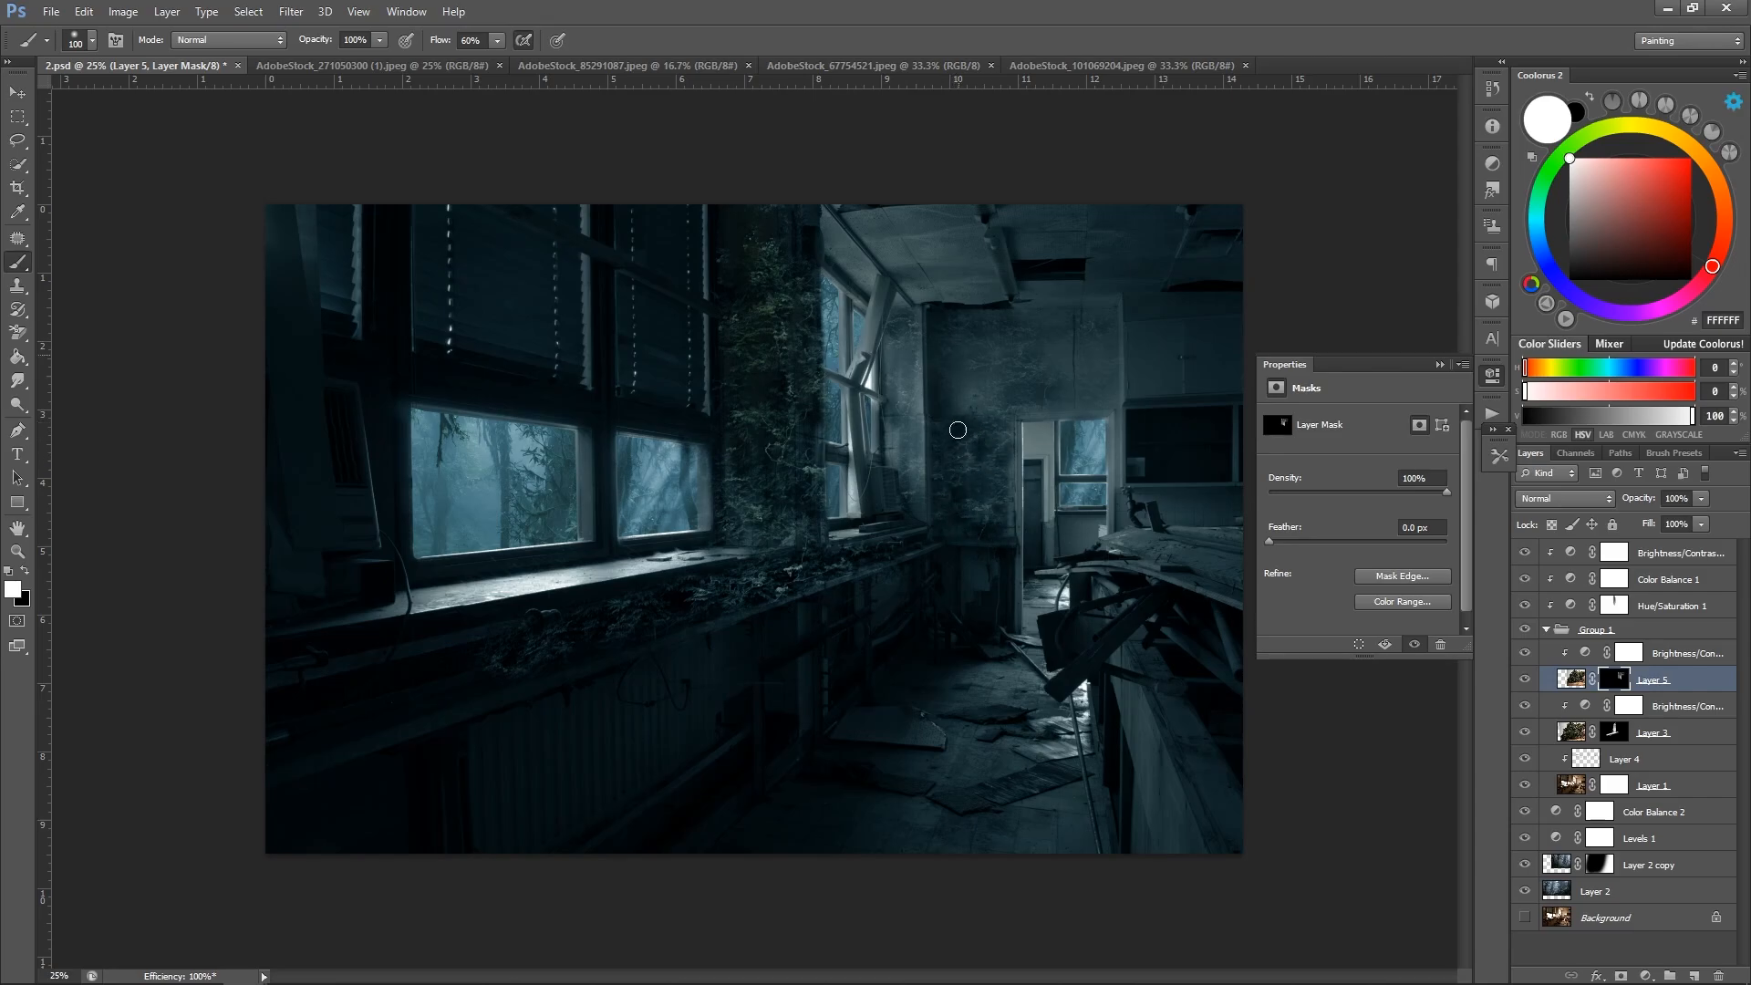
key(backslash)
key(backslash)
key(bracketright)
key(bracketright)
drag(991, 431, 947, 509)
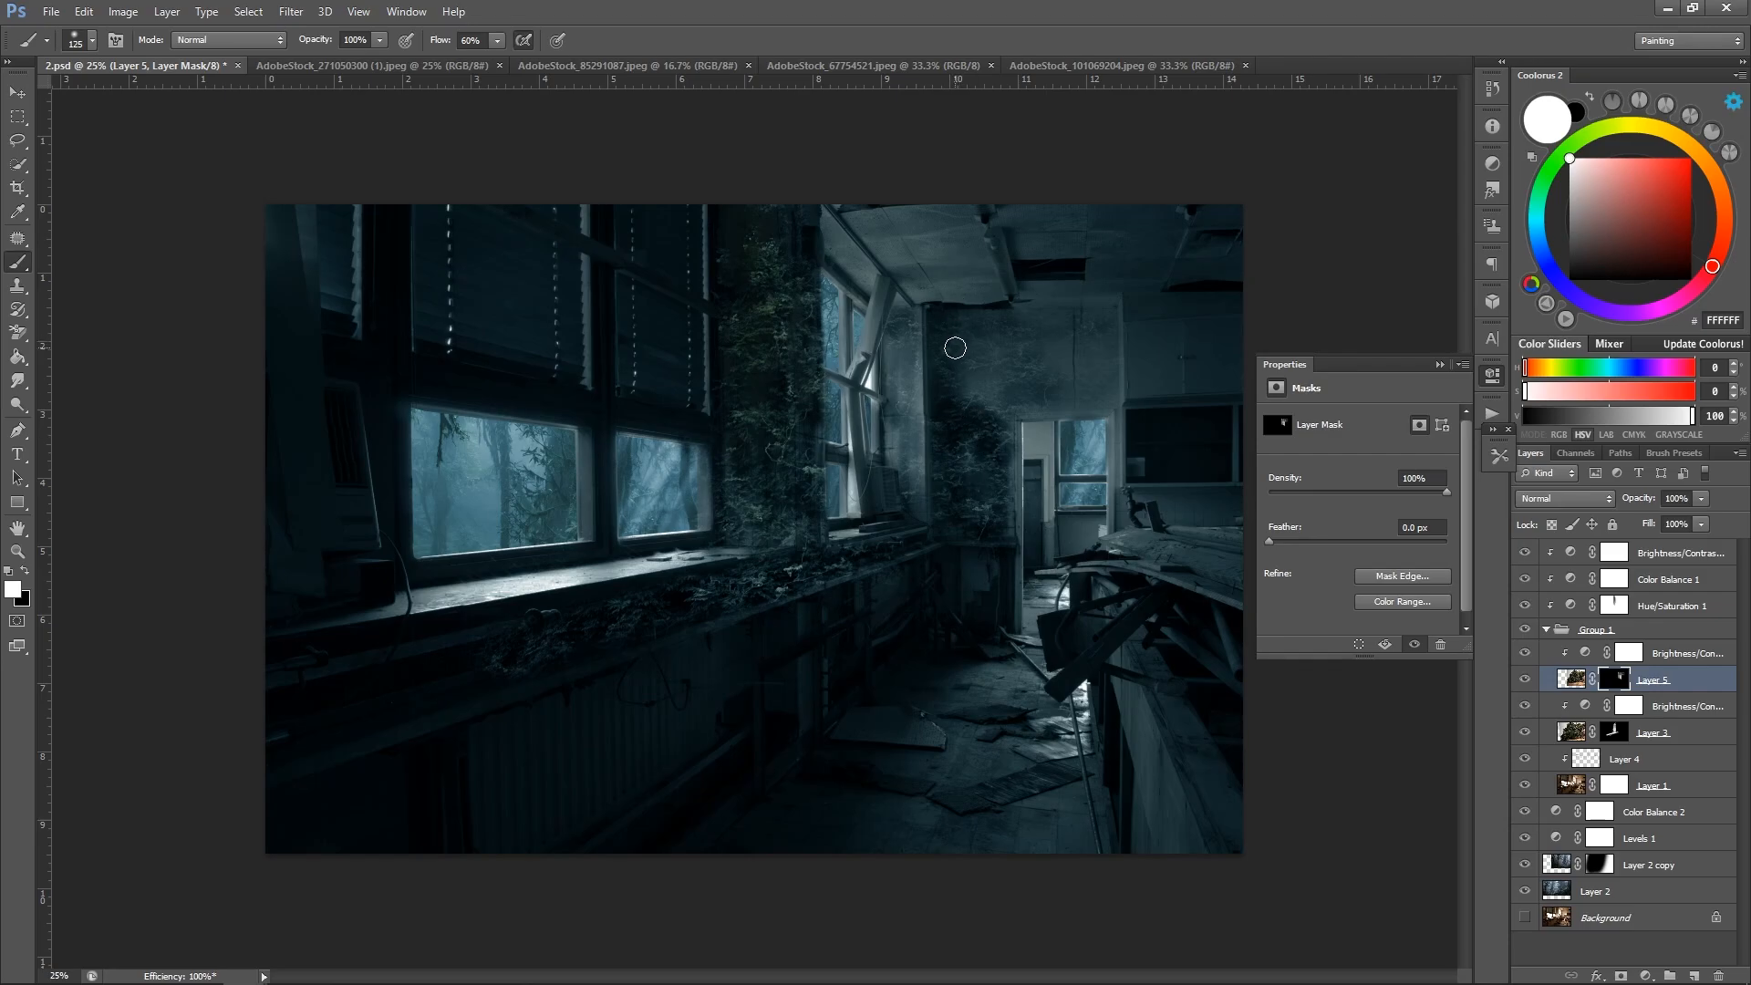
Paint white on Layer 5's mask with a 100 px brush to grow ivy down the wall next to the far window.
mouse_move(910, 328)
mouse_down()
mouse_move(917, 461)
mouse_move(909, 321)
mouse_move(892, 390)
mouse_move(906, 461)
mouse_up()
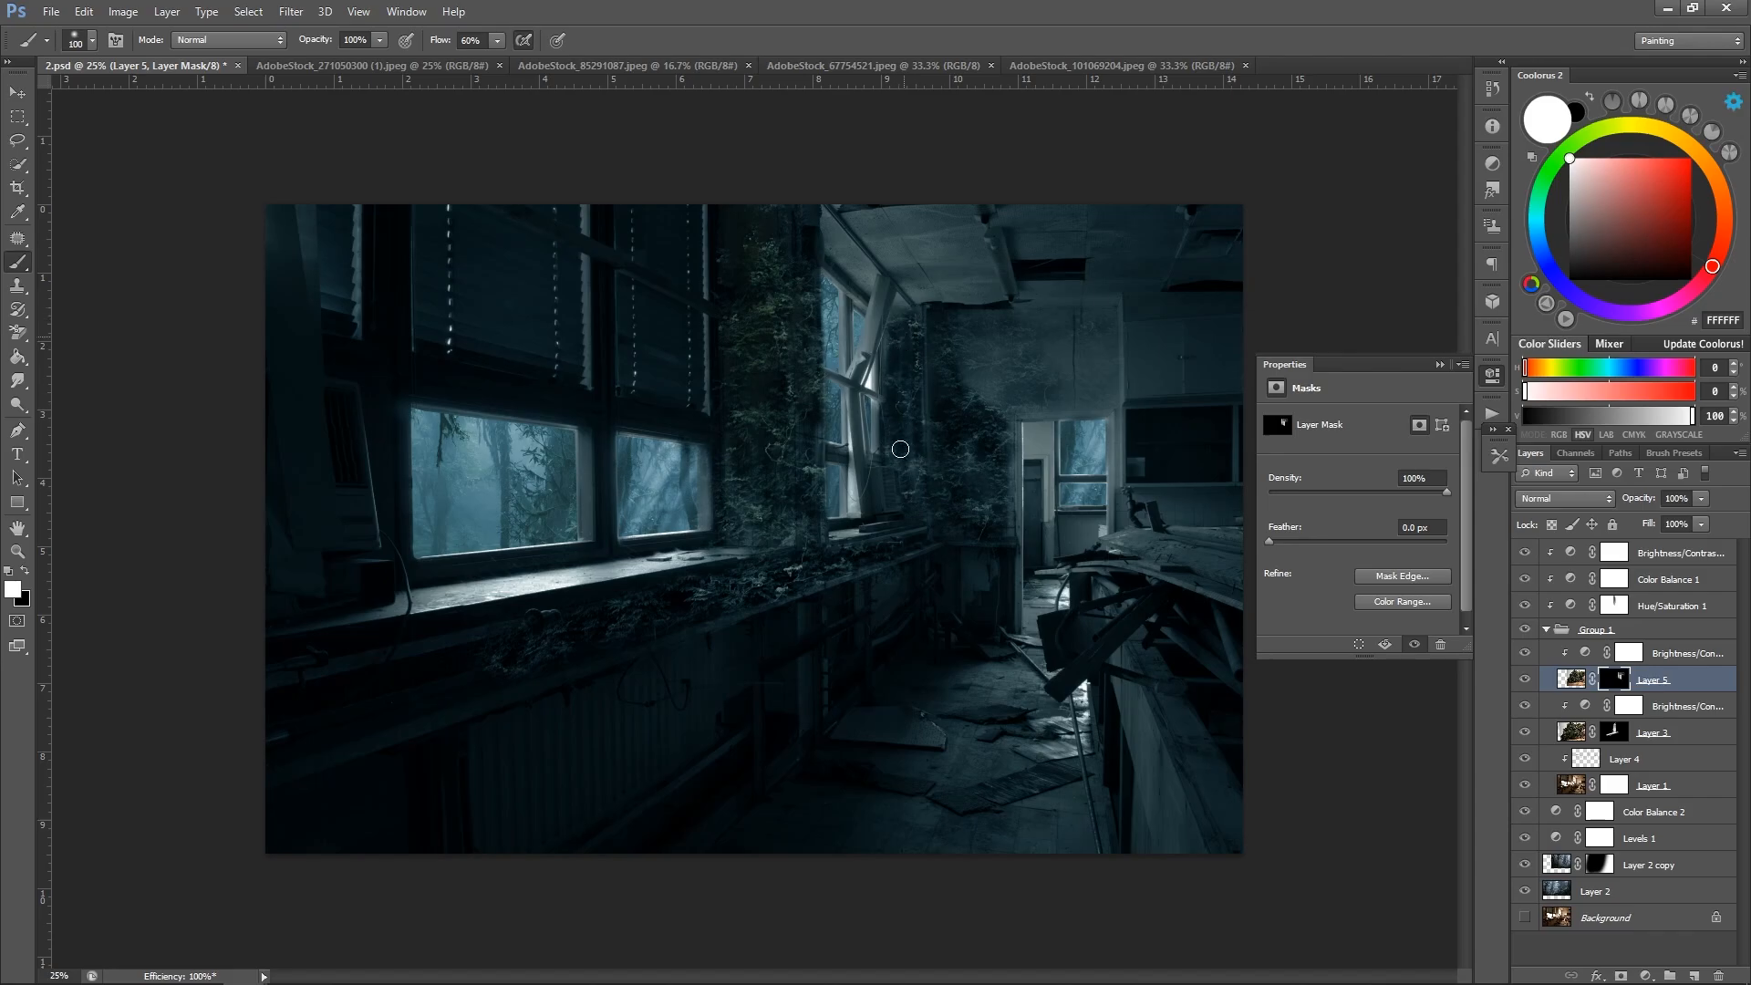
drag(900, 448, 918, 477)
key(x)
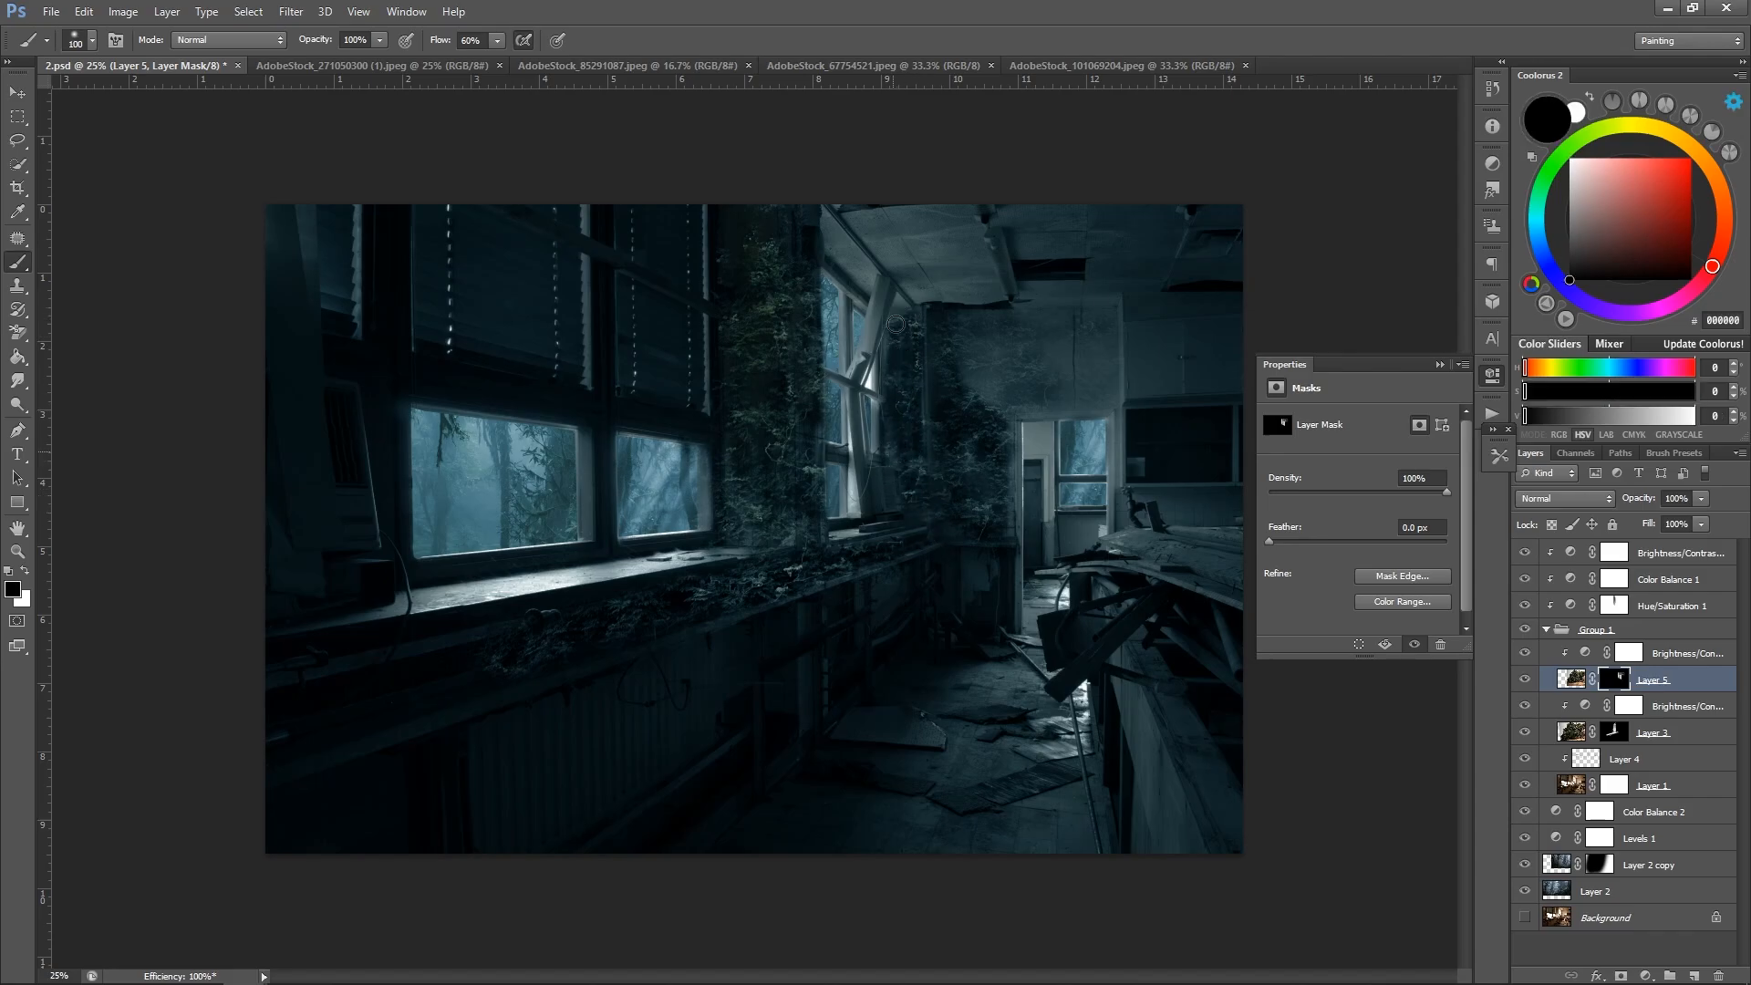
key(x)
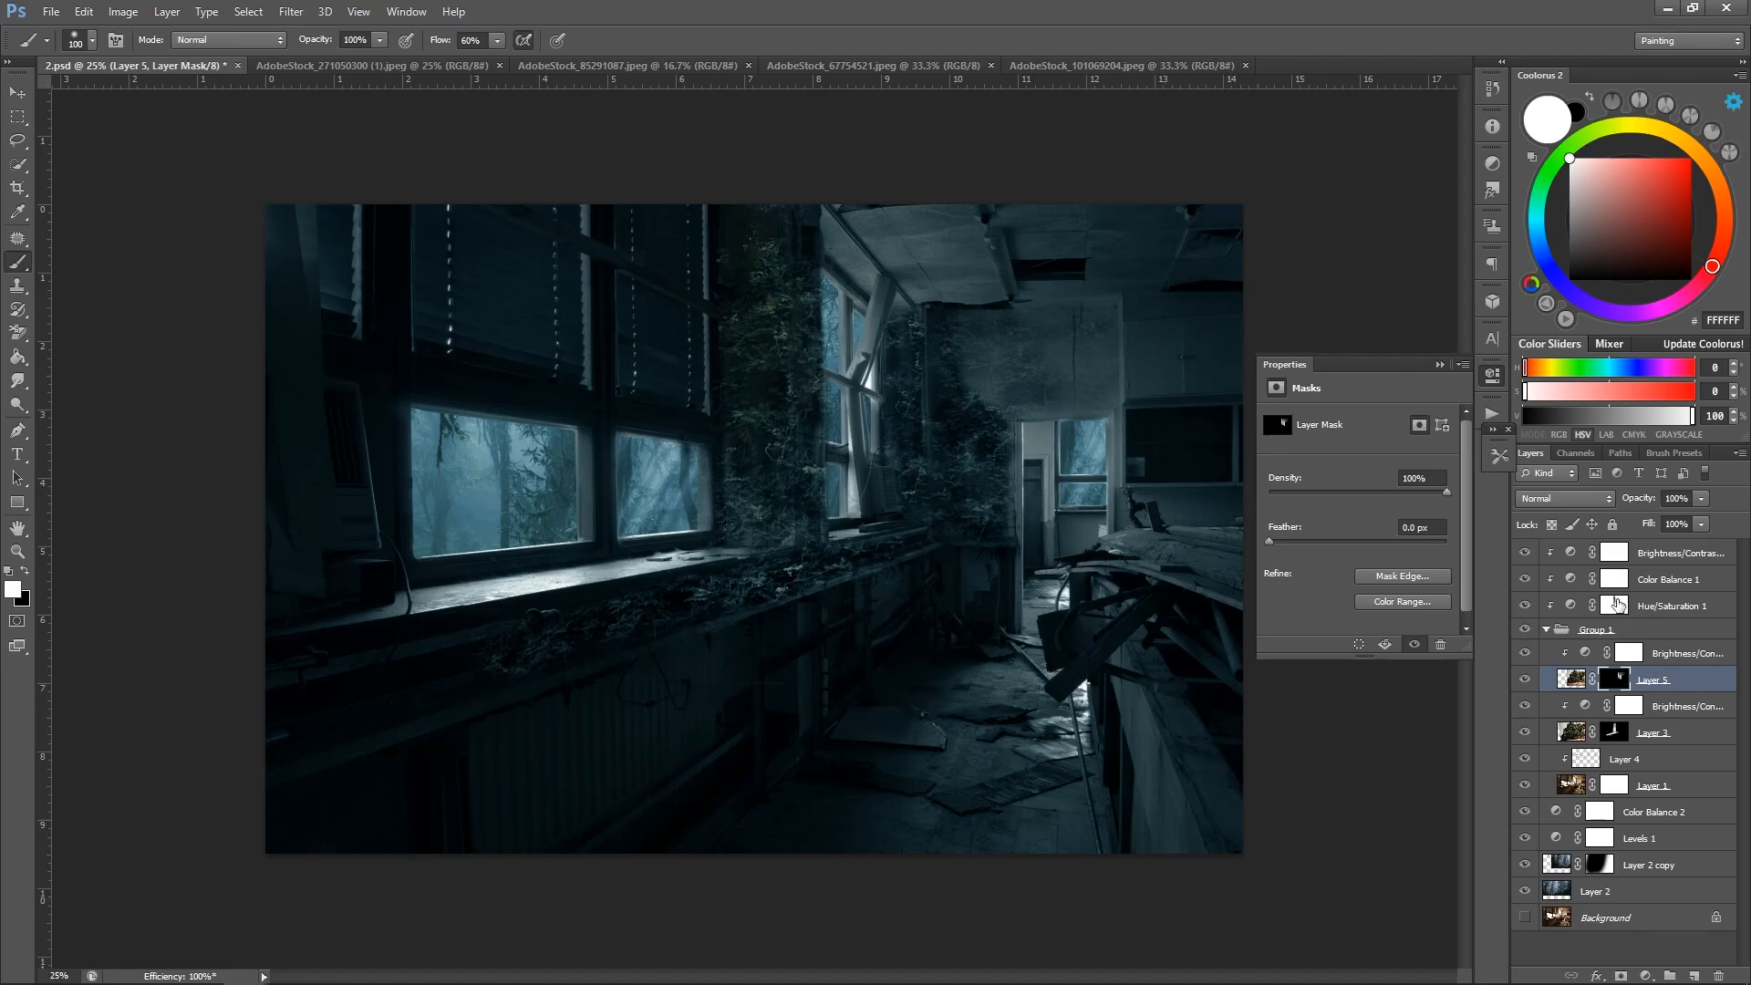
Paint black on the Hue/Saturation 1 mask over the new ivy to bring back its green colour.
click(1617, 605)
key(x)
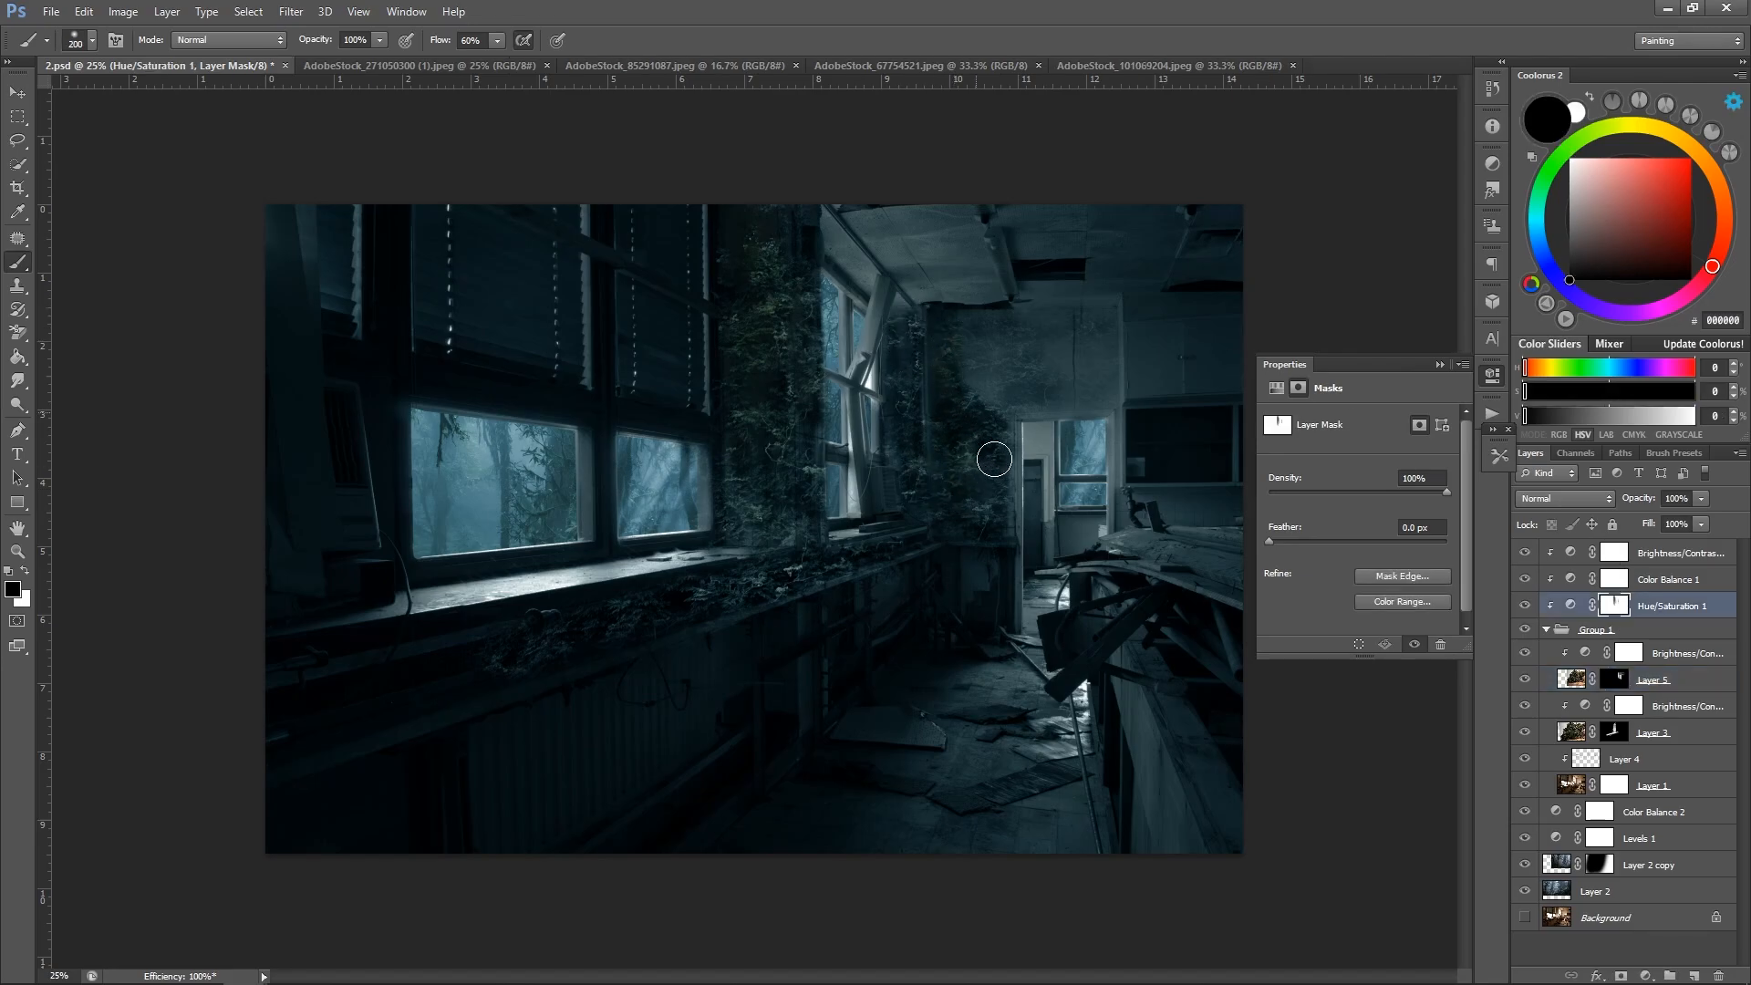
Touch up Layer 5's mask with a smaller brush to spread ivy along the edge of the door frame.
click(1616, 680)
key(bracketleft)
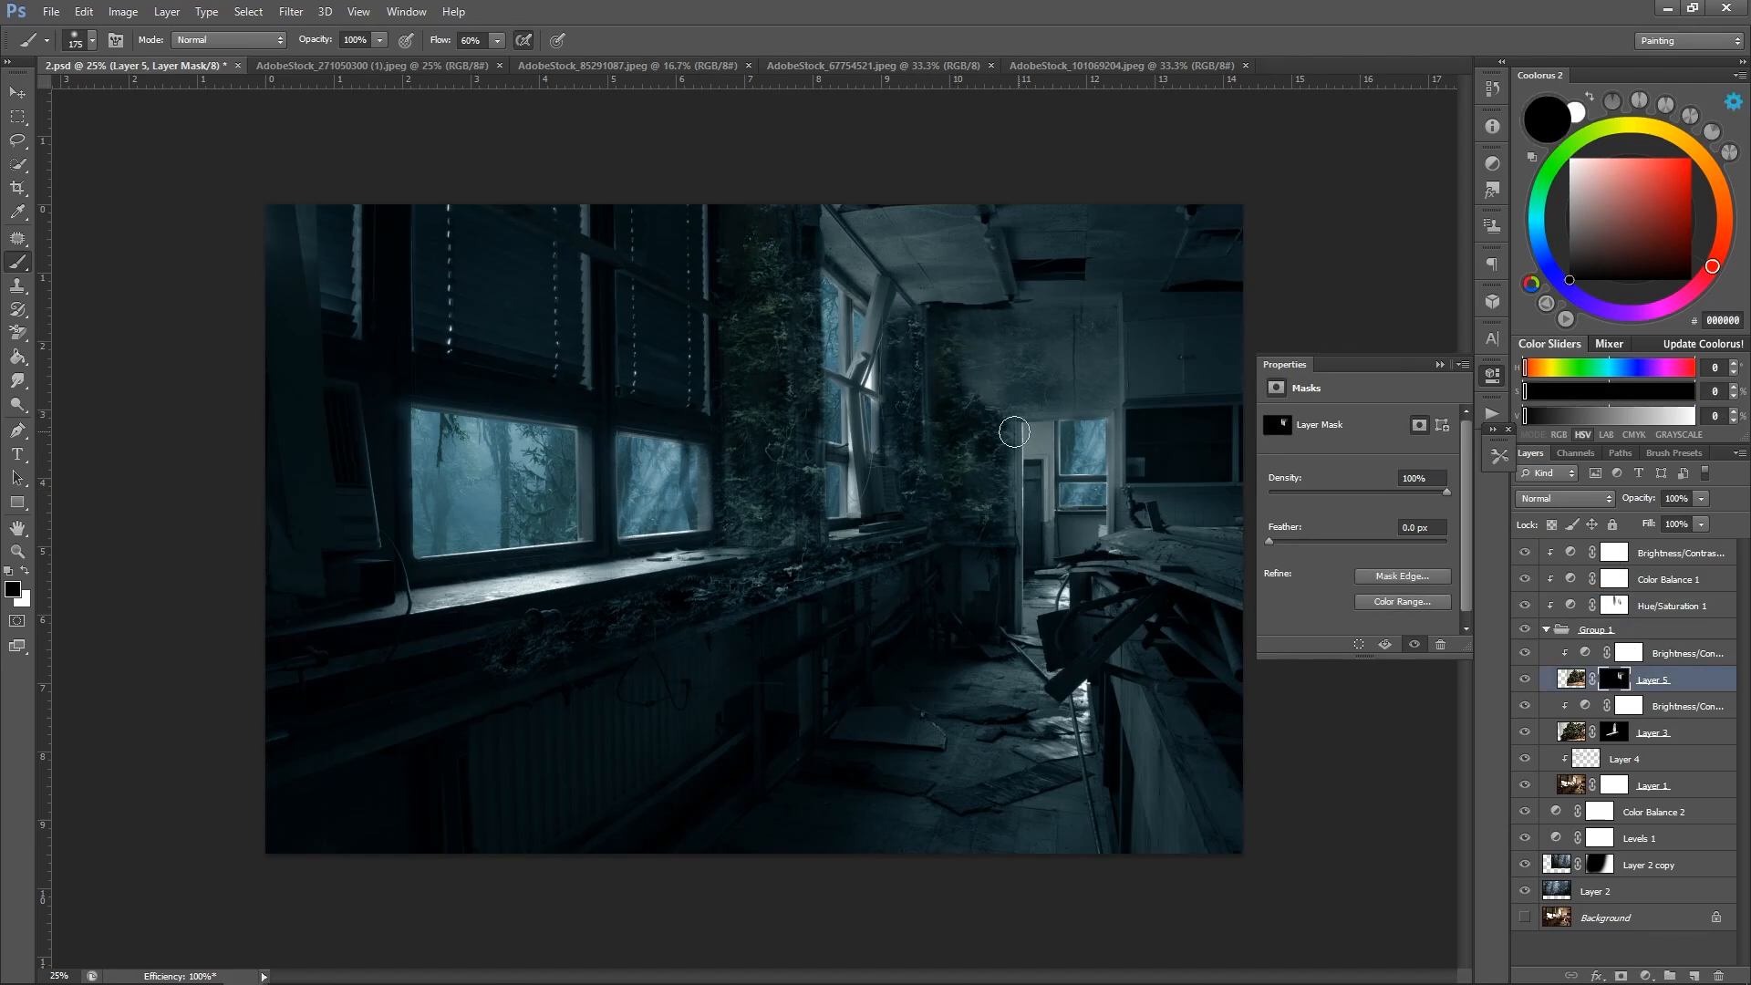
key(bracketleft)
key(ctrl+plus)
key(x)
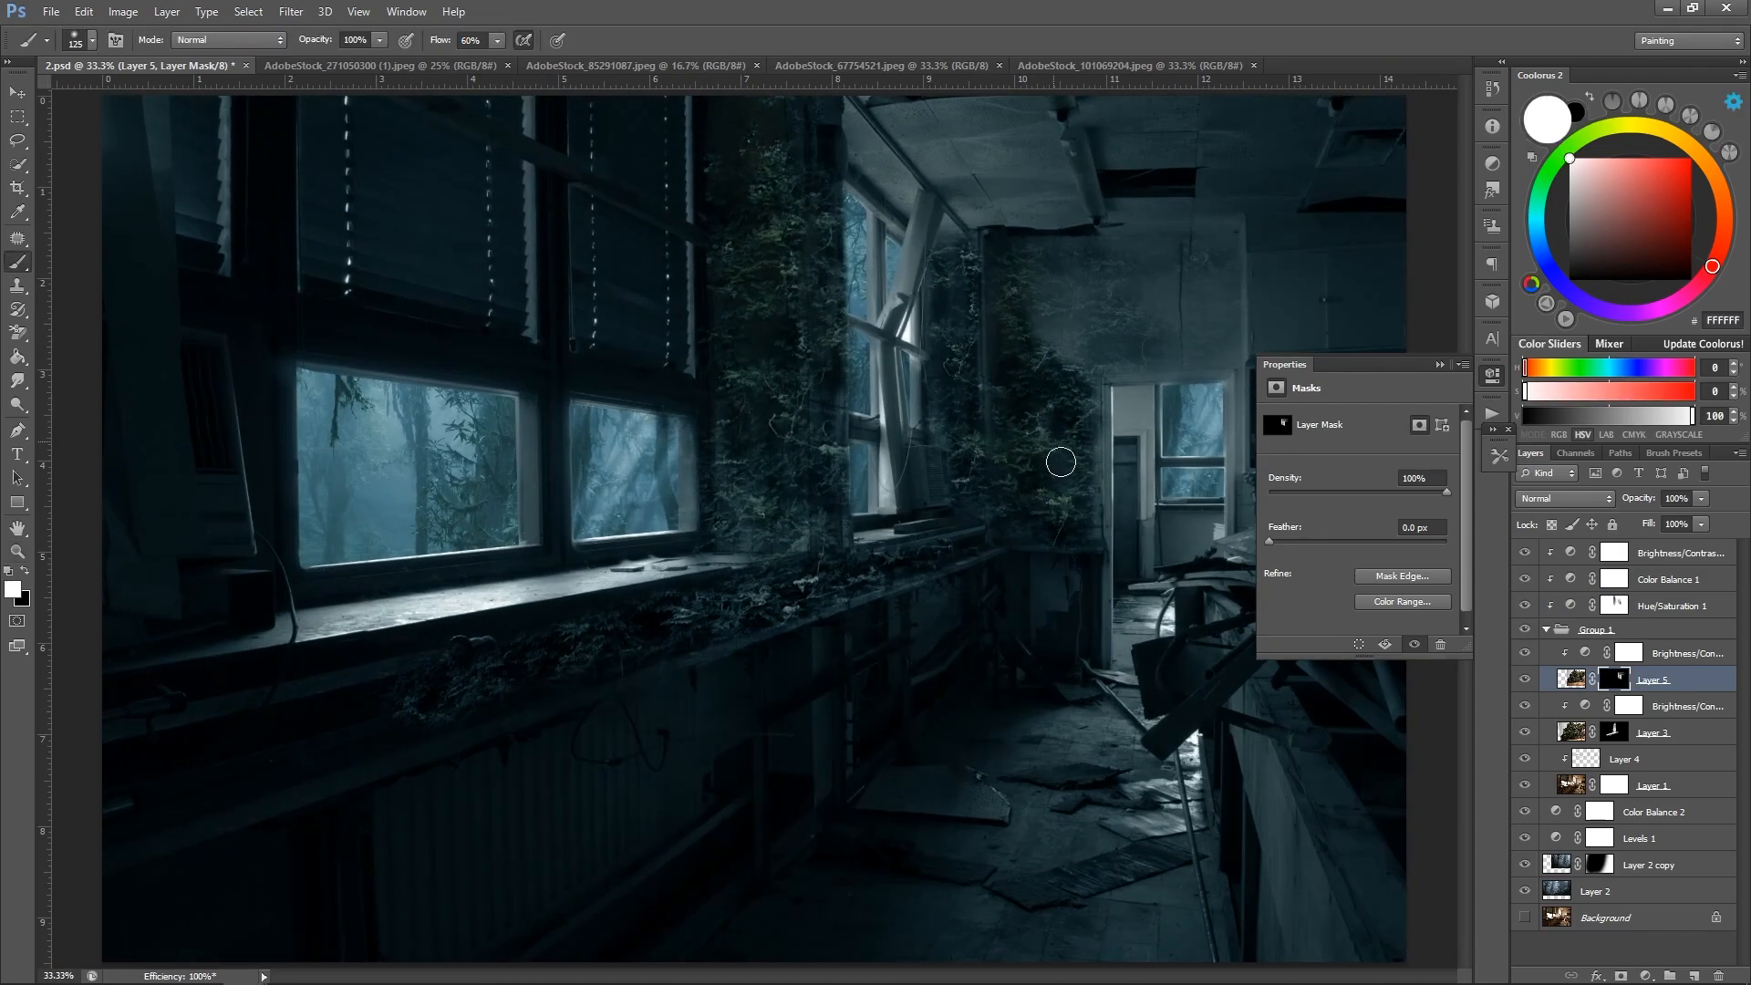
key(bracketleft)
key(bracketleft)
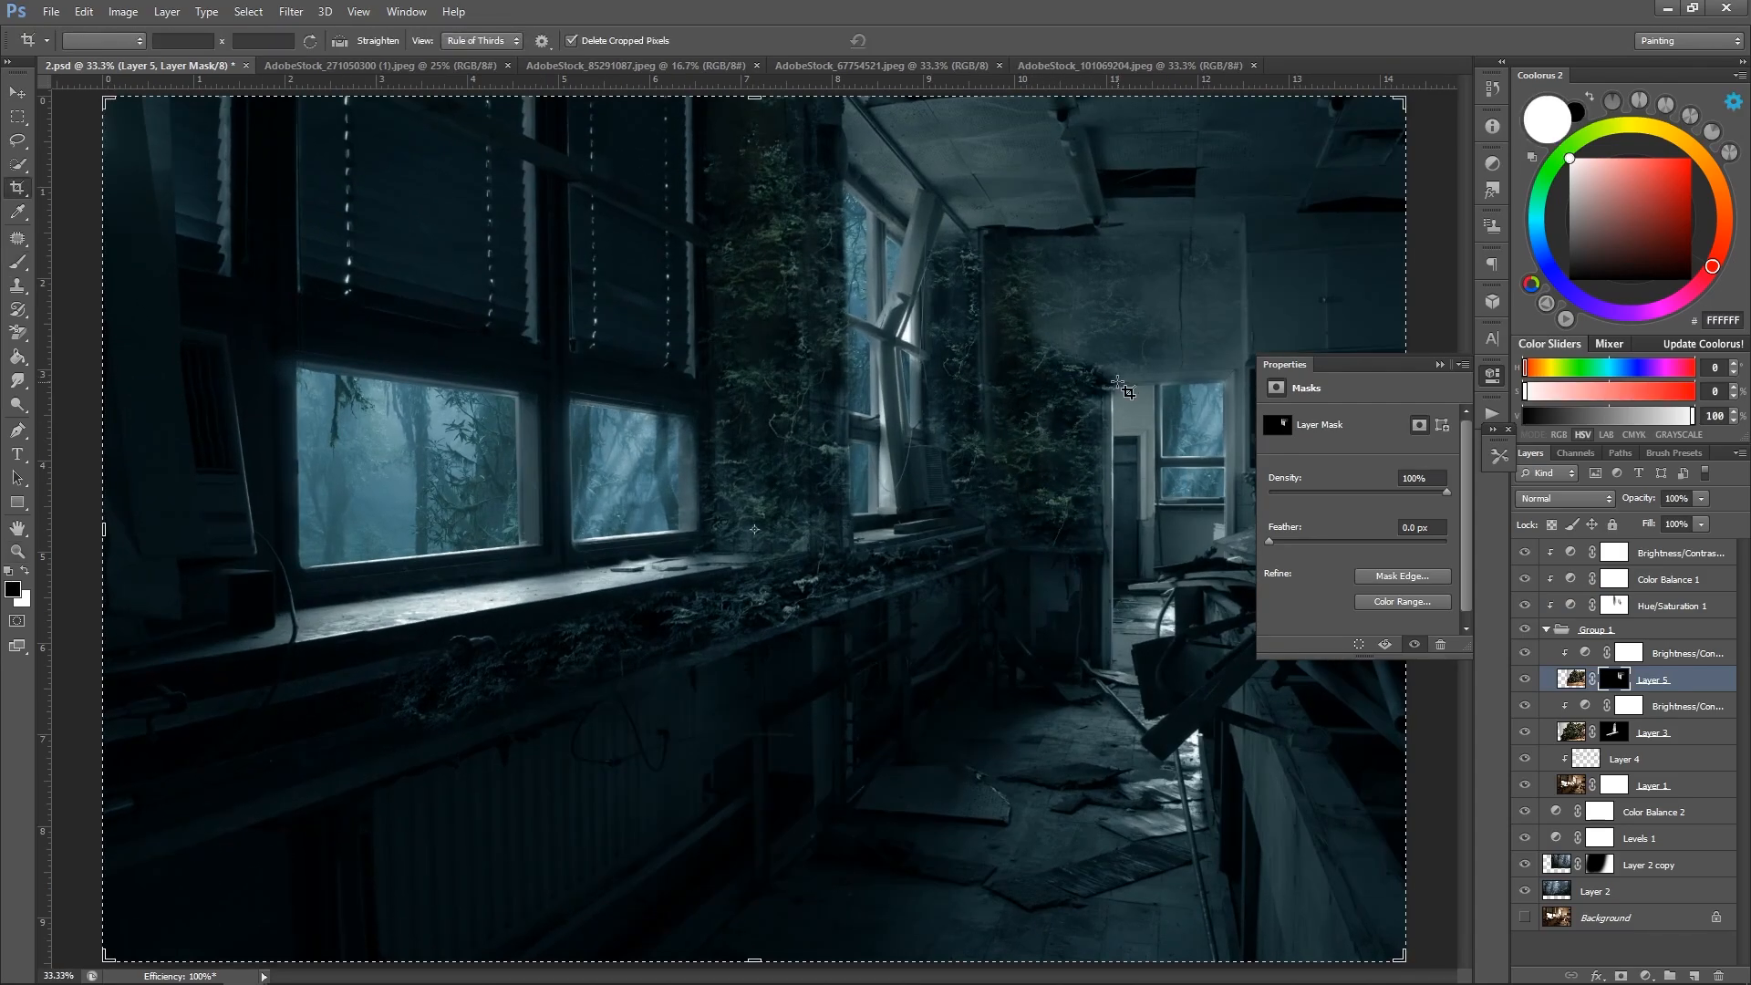
Clear and soften the ivy above the doorway on Layer 5's mask with a 200 px brush, and save the document.
key(x)
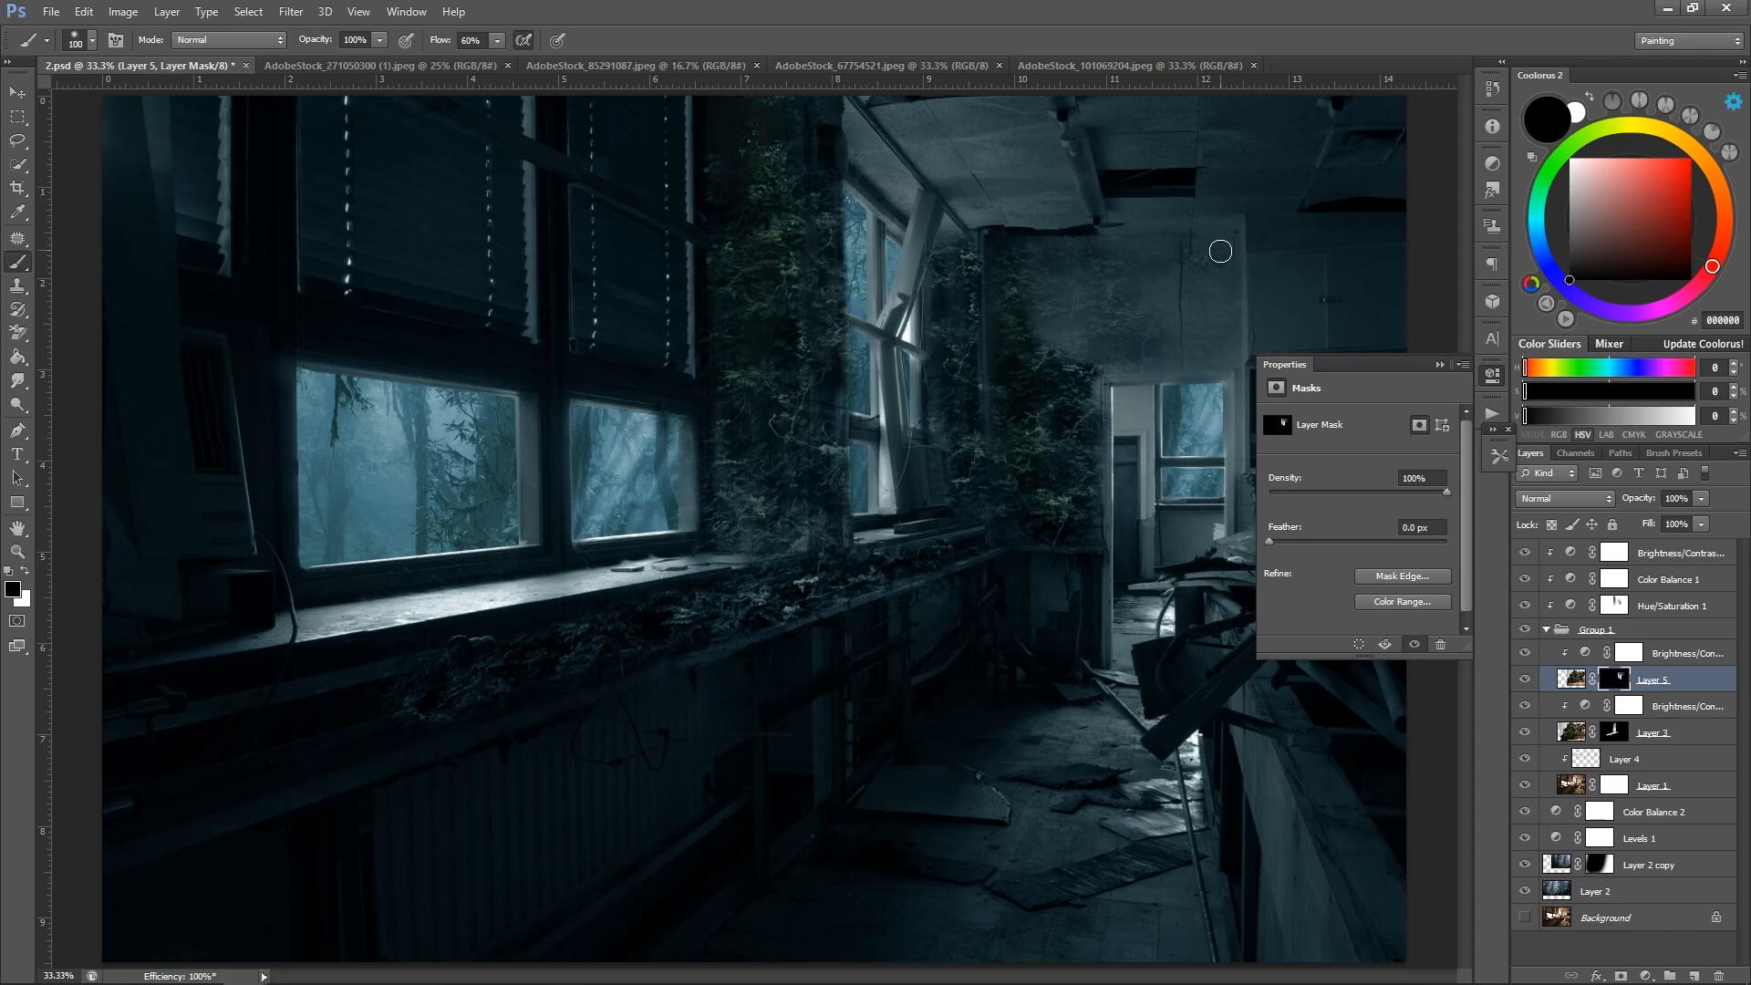
key(bracketright)
key(bracketright)
key(bracketright)
key(bracketright)
key(x)
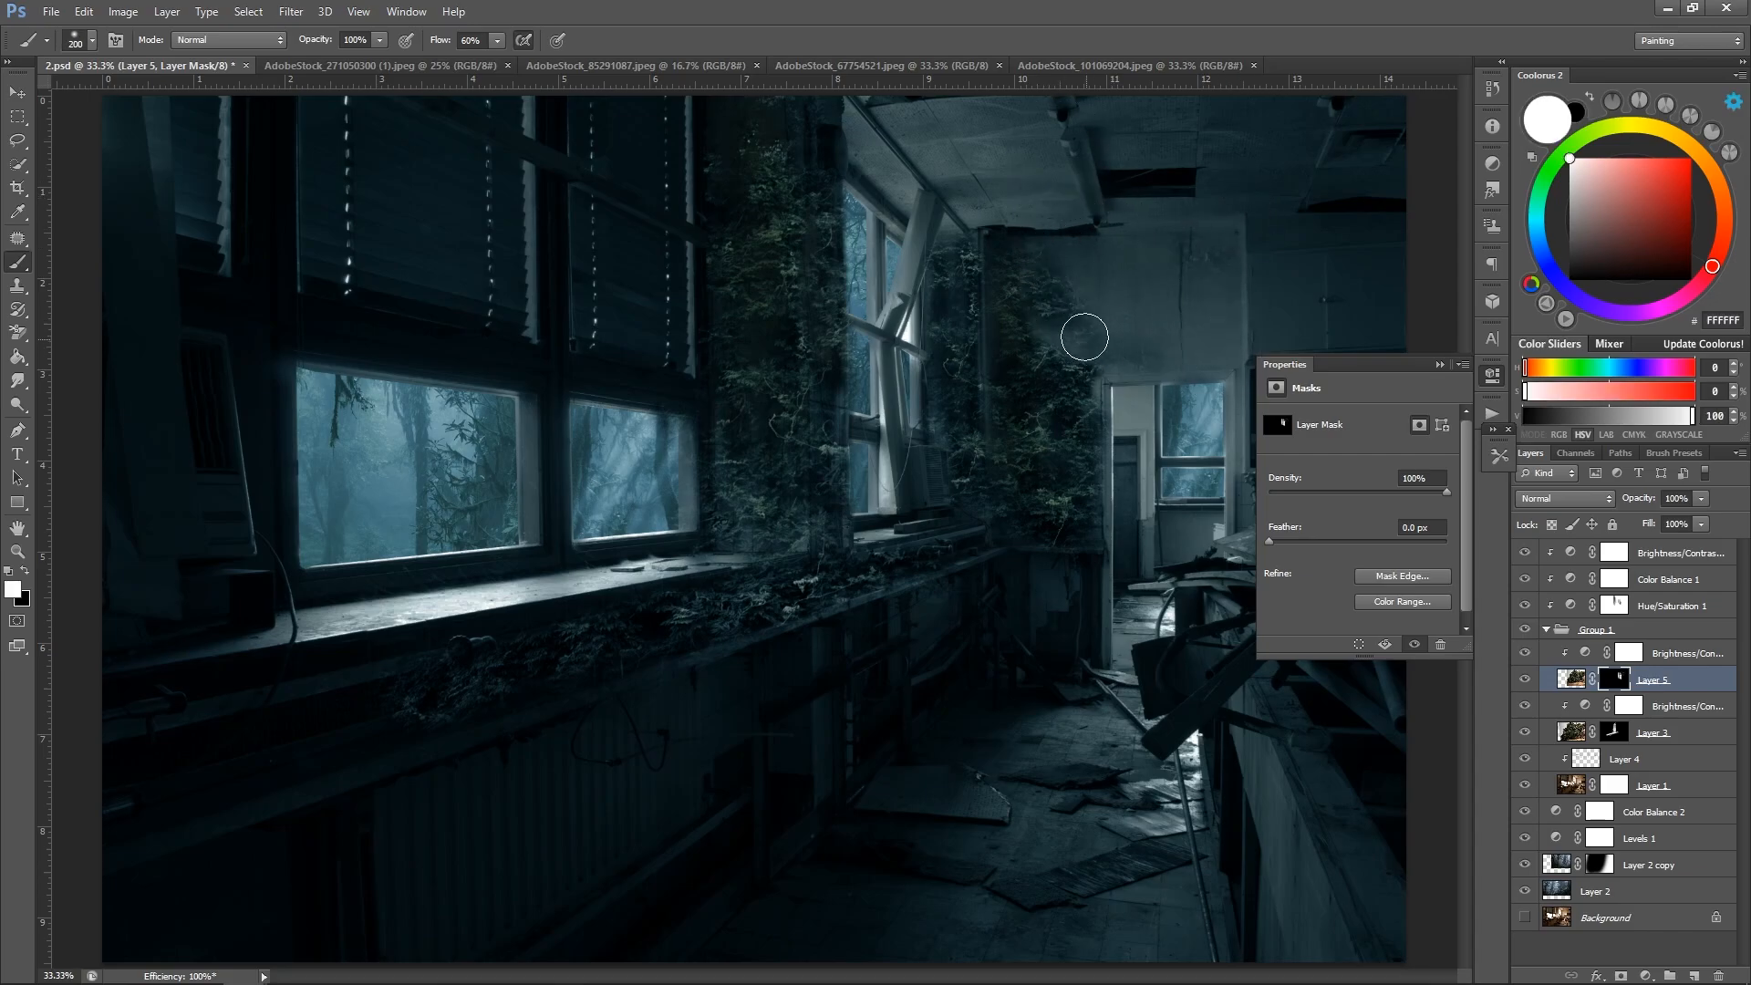
key(x)
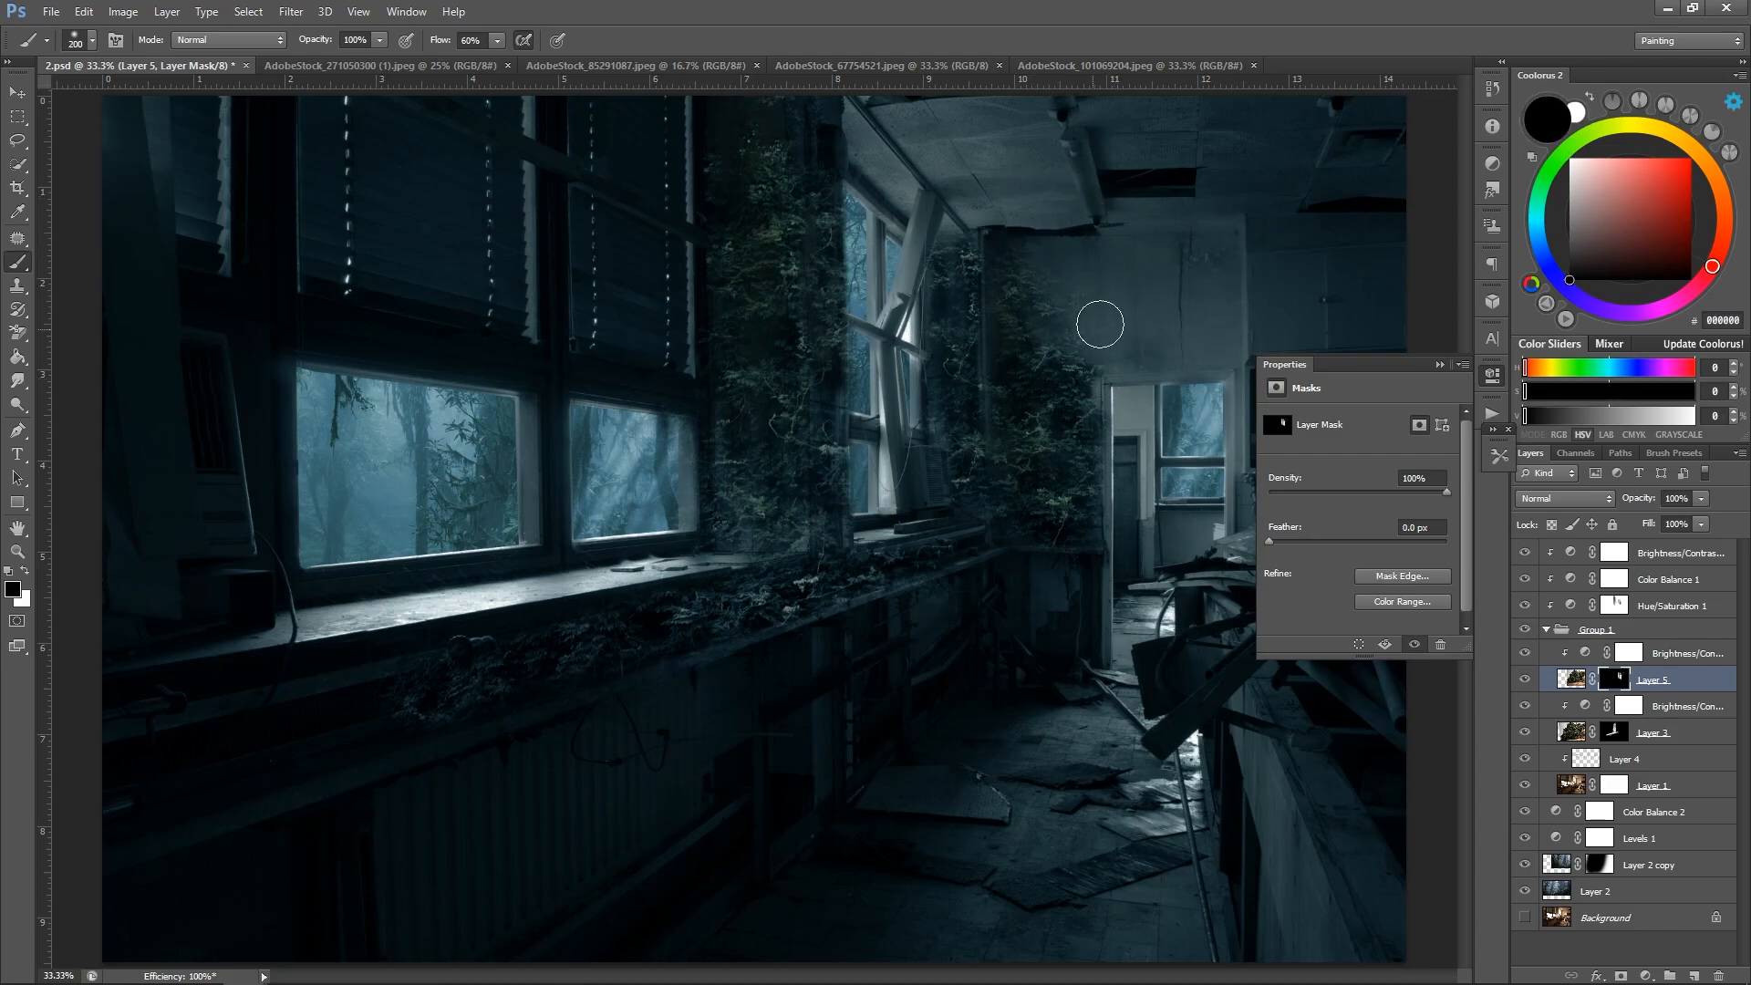
key(z)
alt+click(1075, 488)
alt+click(1073, 485)
alt+click(1073, 485)
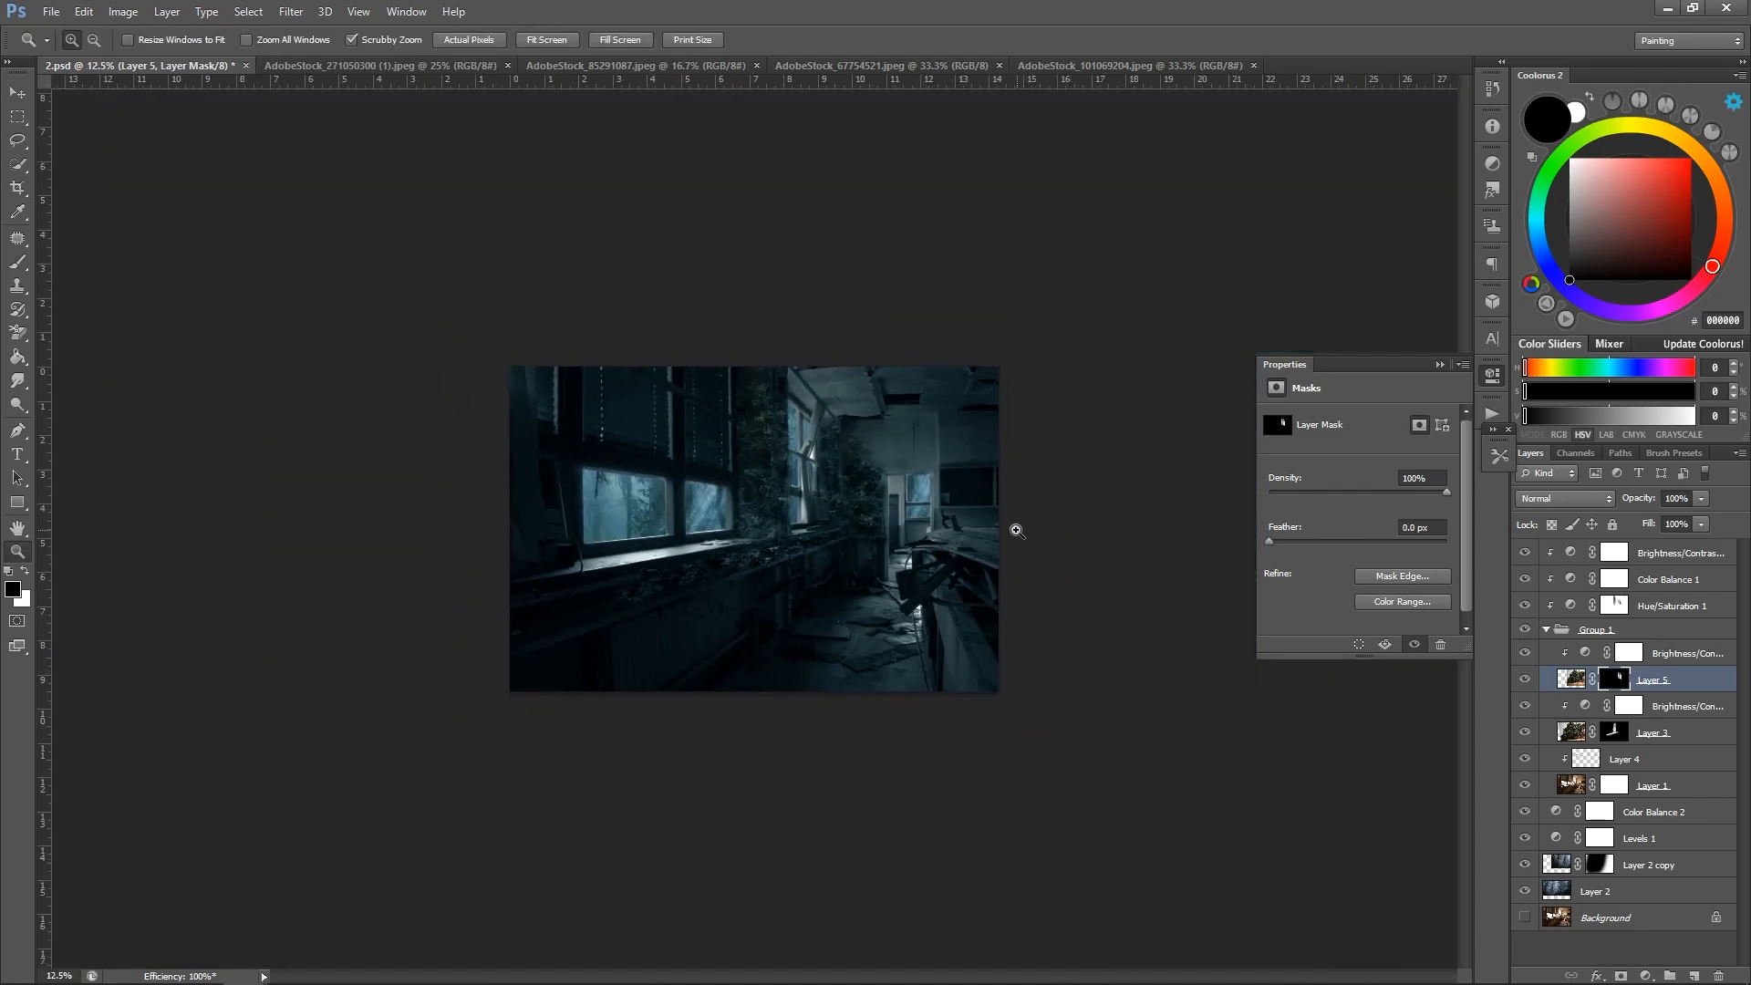
click(816, 484)
key(ctrl+s)
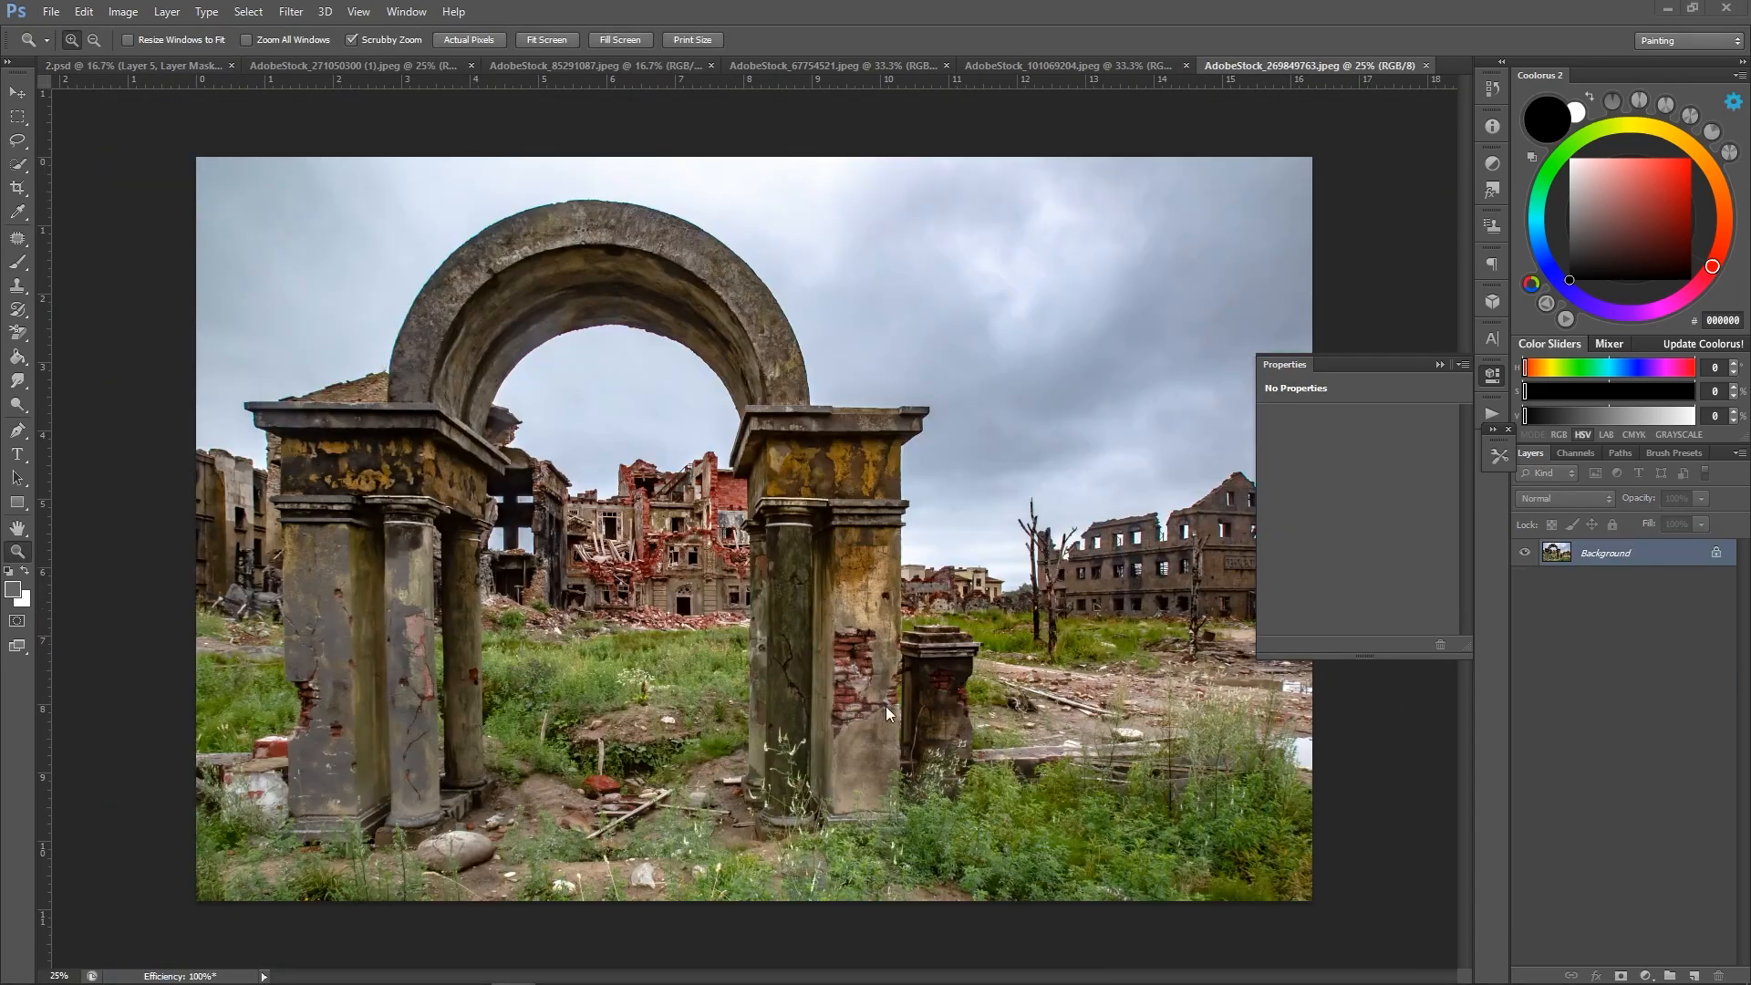
Bring the ruined arch photo AdobeStock_269849763.jpeg into 2.psd and place its layer directly below Layer 5.
drag(125, 81, 949, 577)
drag(1661, 679, 1650, 718)
drag(845, 615, 977, 634)
Scale the arch photo on Layer 6 to about 124%, distort its lower-left corner outward and reposition it over the room.
key(ctrl+t)
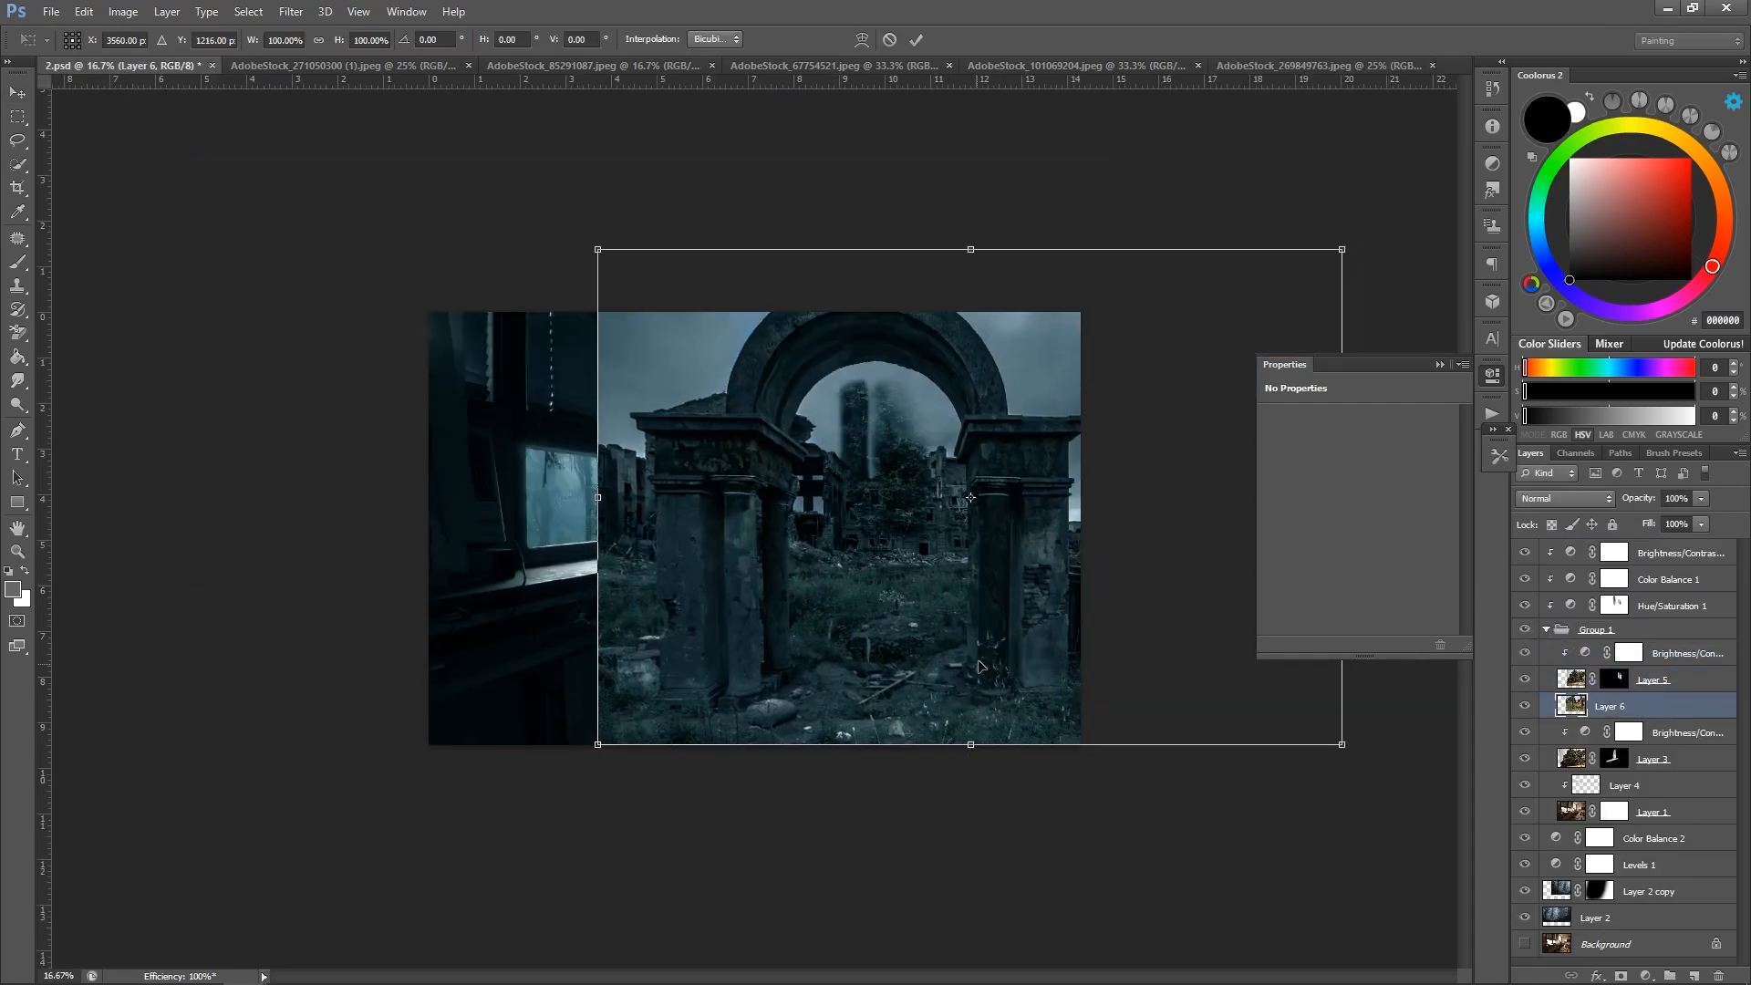
drag(1342, 249, 1430, 191)
right_click(970, 576)
click(1013, 686)
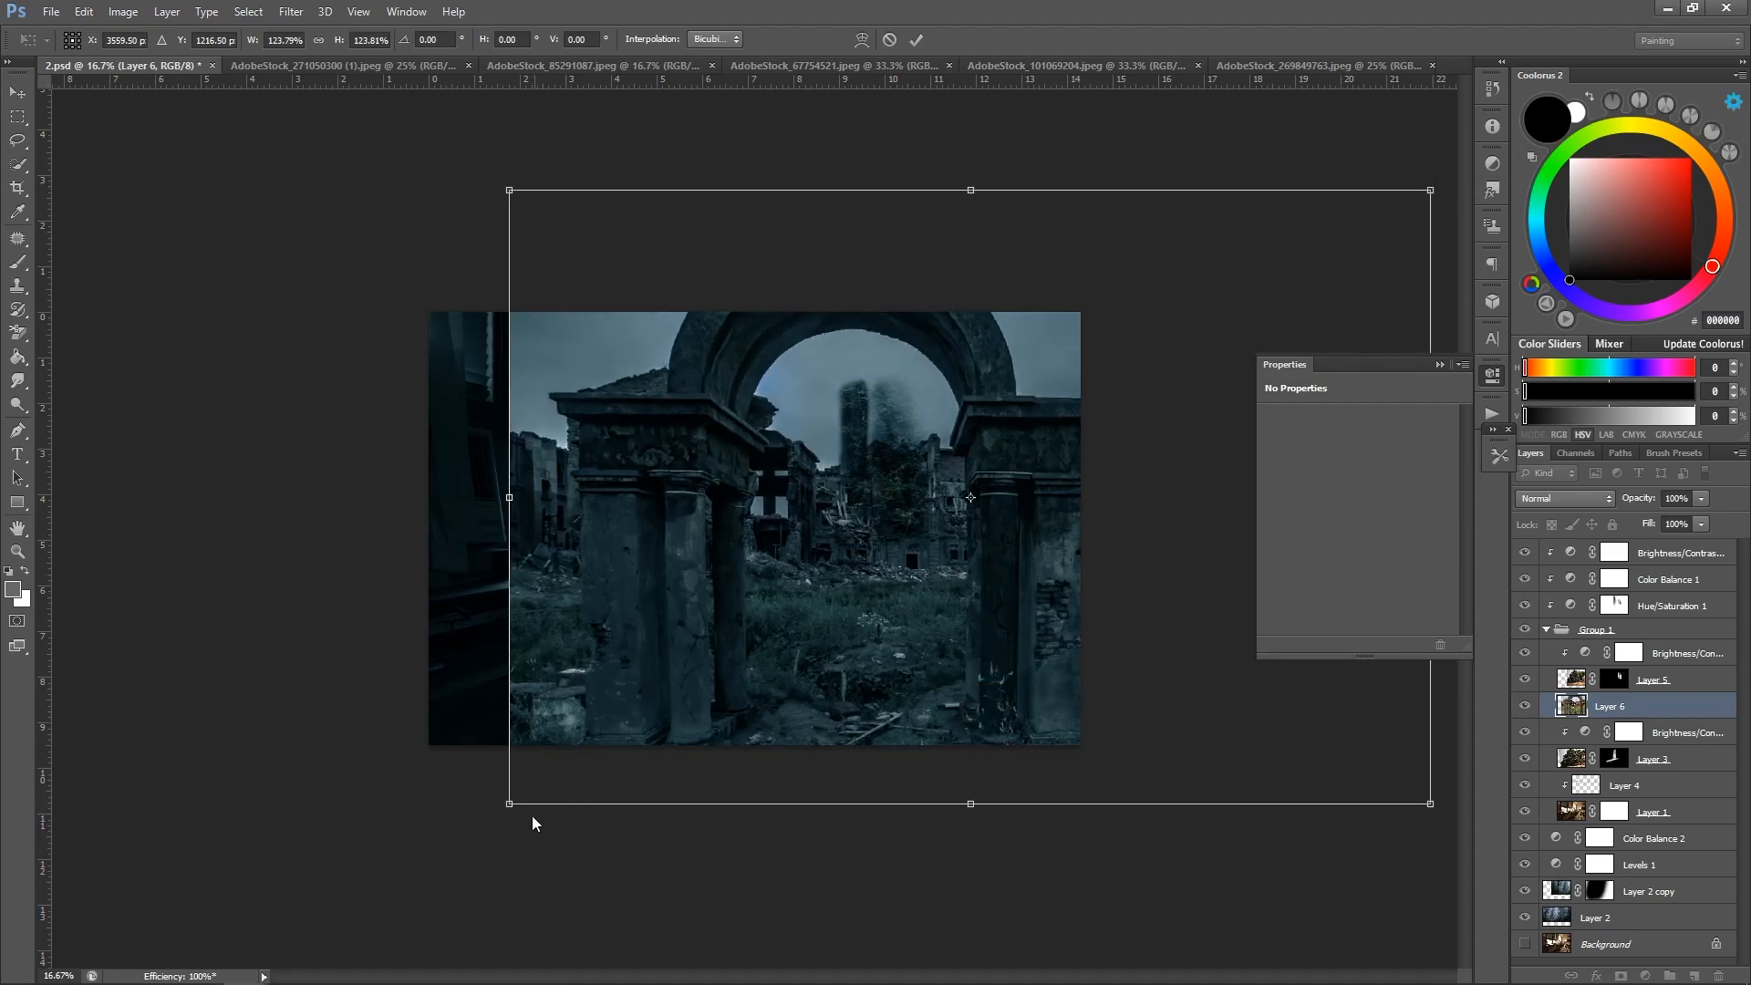
drag(512, 802, 396, 770)
key(Return)
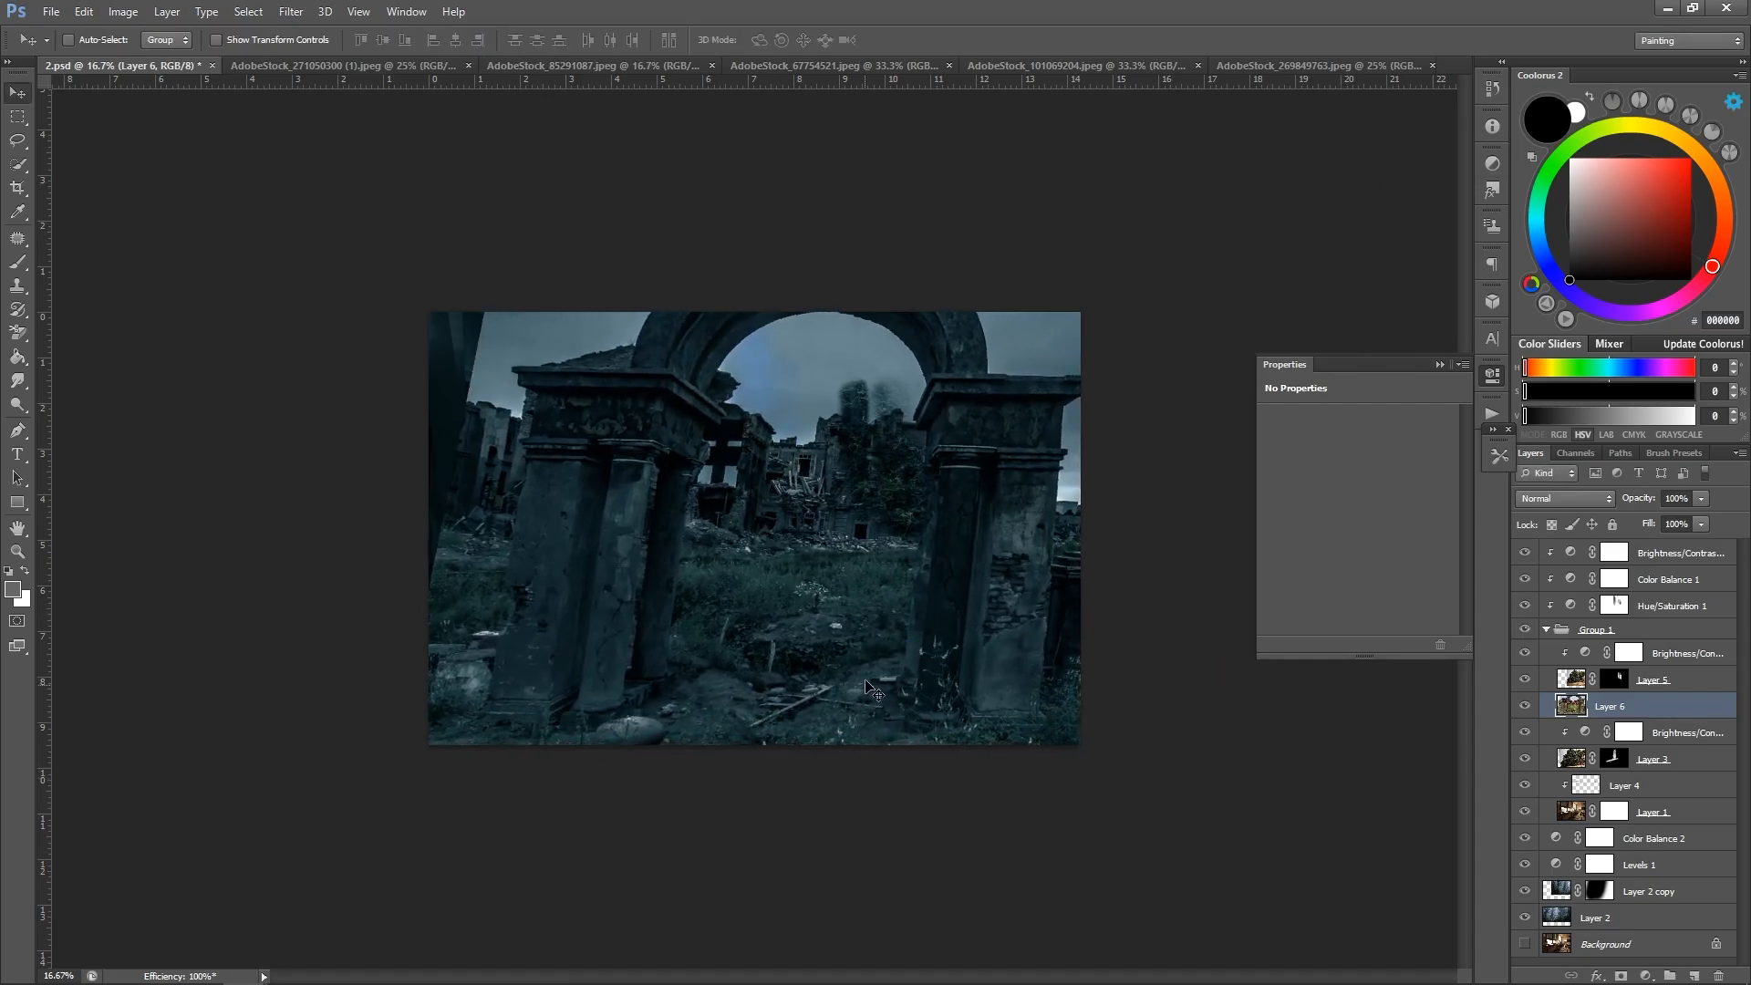
drag(959, 721, 936, 720)
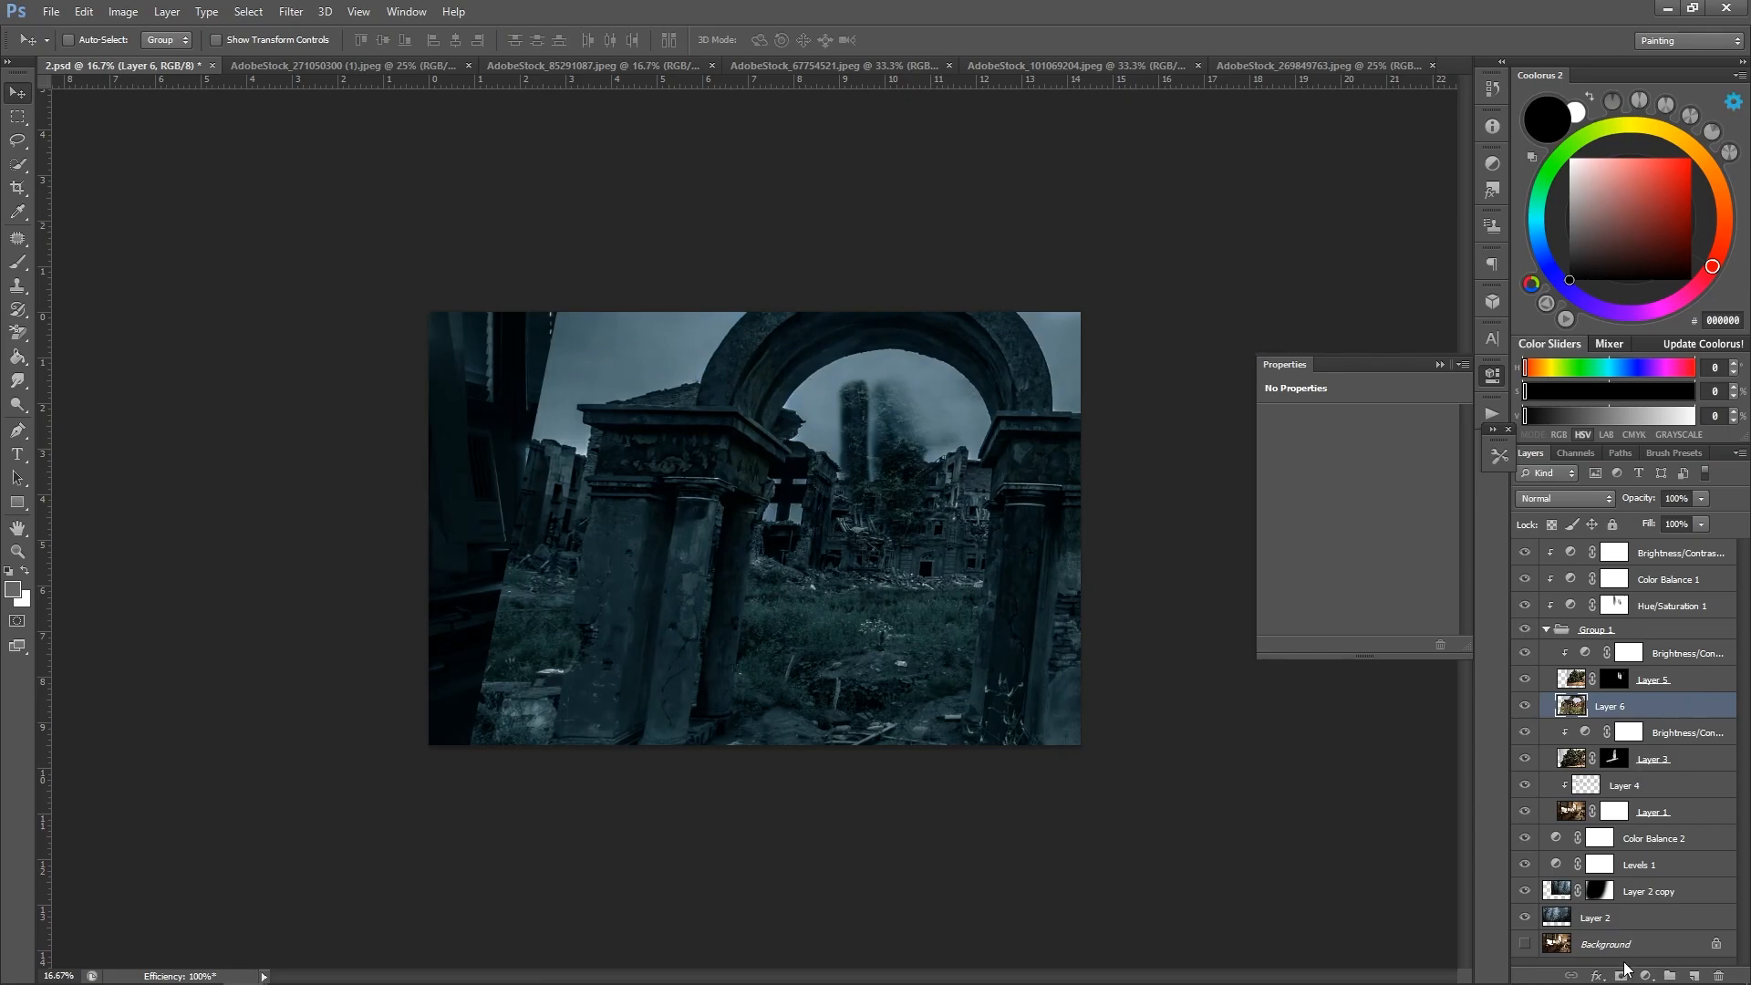
Add a black mask to Layer 6 and paint white over the room's floor to reveal the rubble ground, reducing the brush to 250 px.
click(1623, 972)
key(ctrl+i)
key(b)
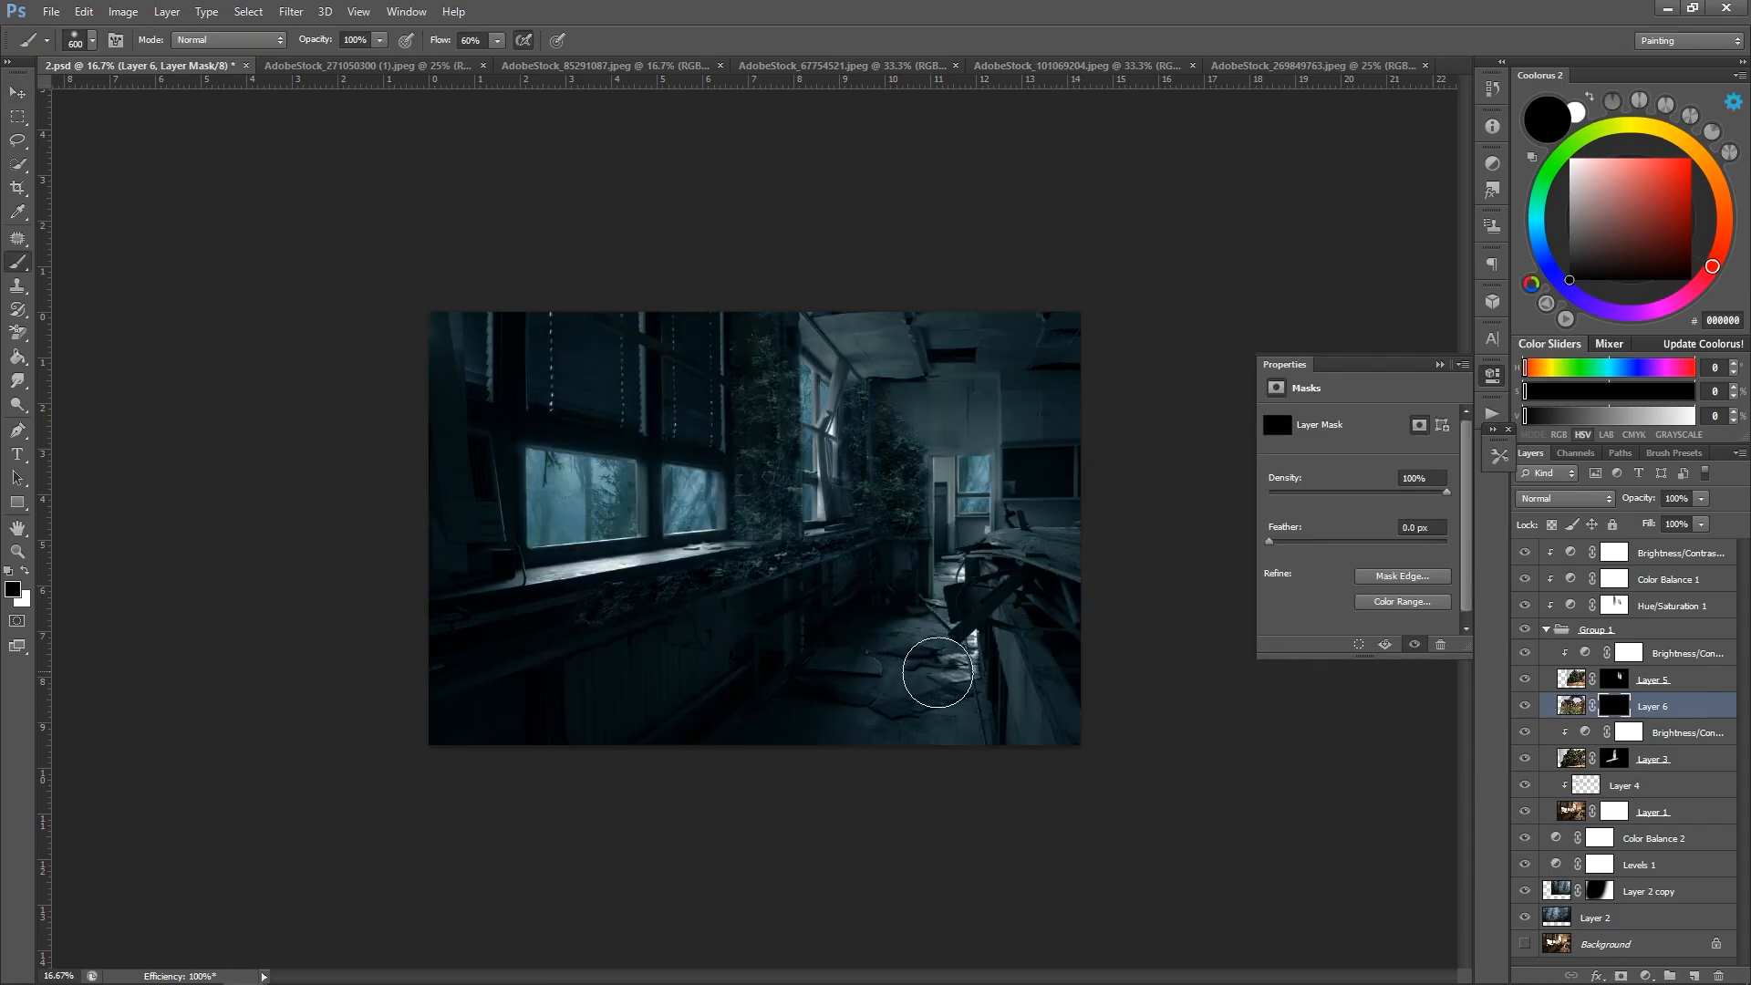
key(x)
mouse_move(852, 758)
mouse_down()
mouse_move(941, 735)
mouse_move(886, 731)
mouse_up()
key(bracketleft)
key(bracketleft)
key(bracketleft)
key(bracketleft)
mouse_move(919, 645)
mouse_down()
mouse_move(872, 677)
mouse_move(946, 689)
mouse_up()
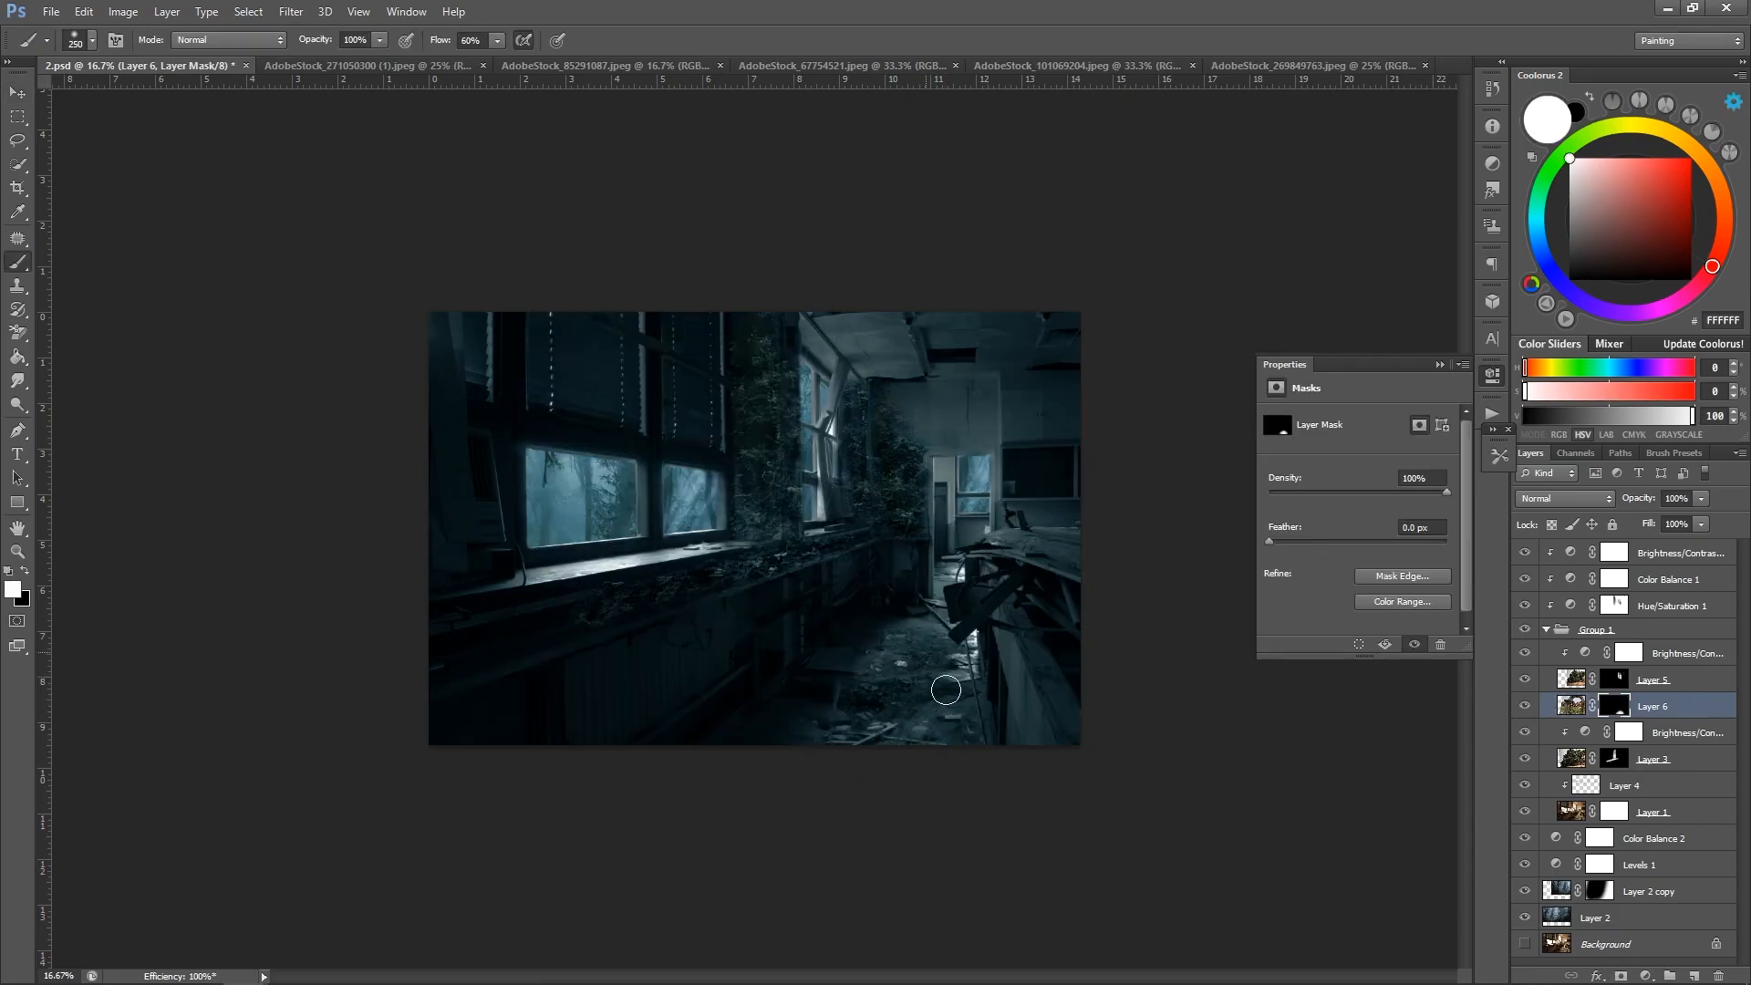
Extend the revealed ground on Layer 6's mask toward the doorway with a 70 px brush and refine its edges.
key(ctrl+plus)
key(ctrl+plus)
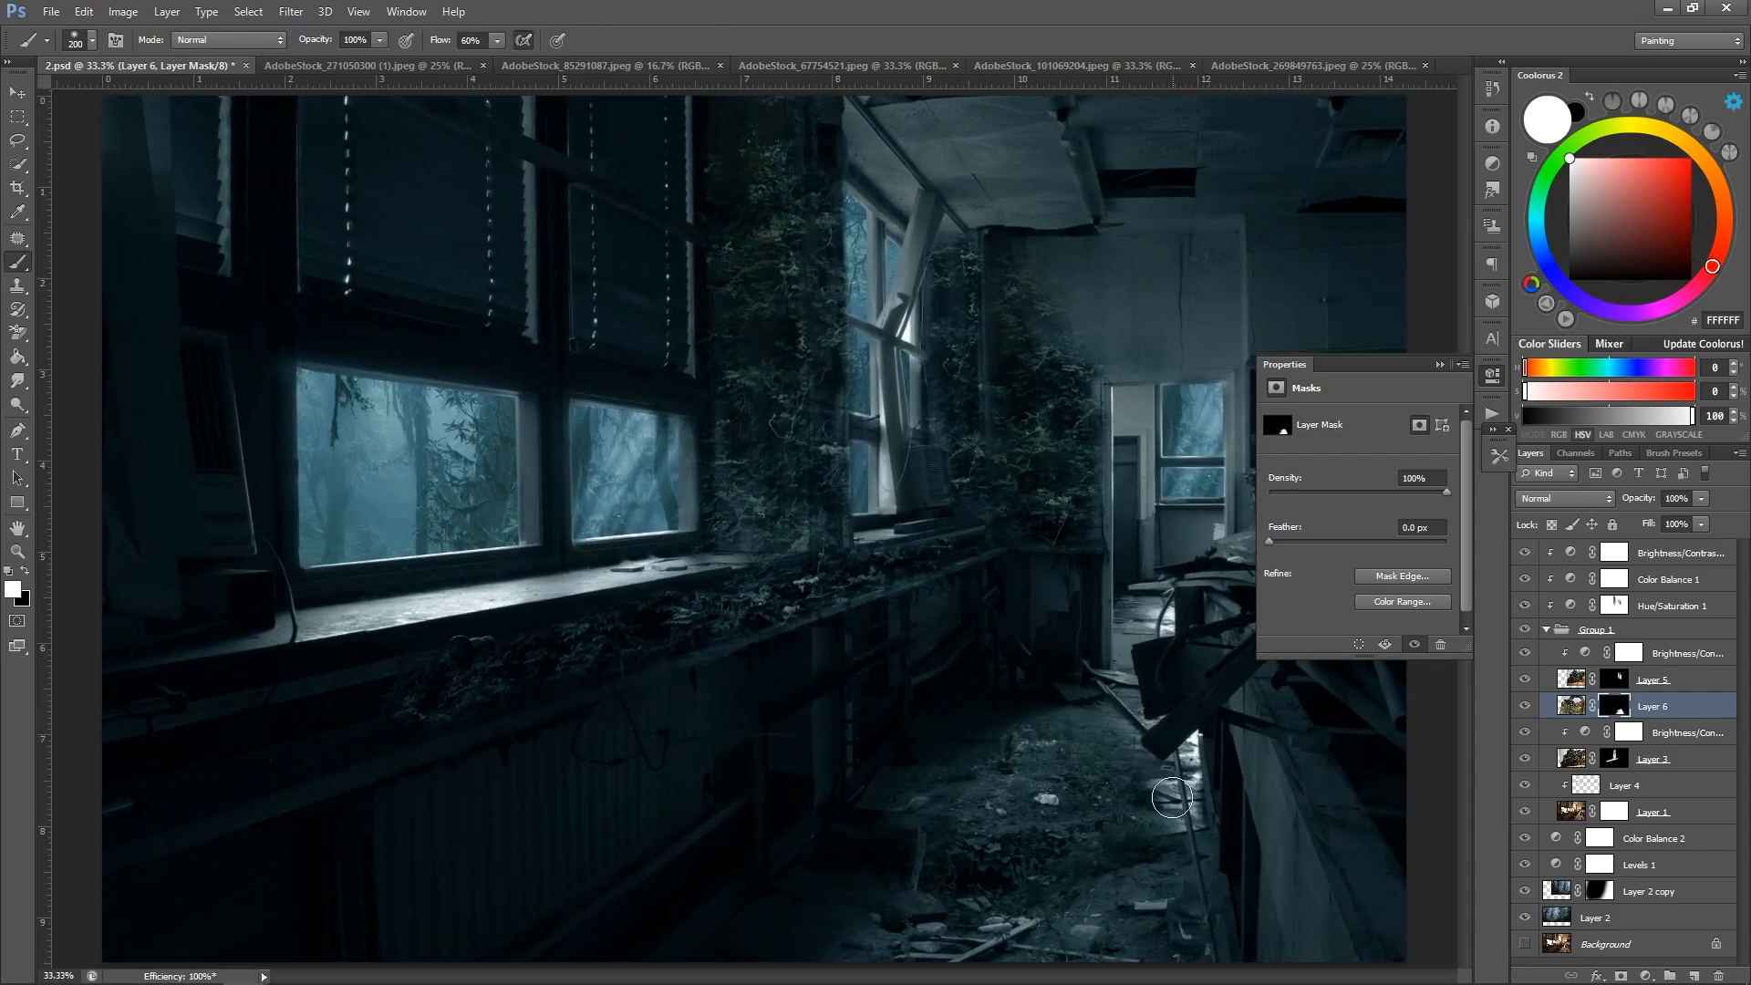
key(bracketleft)
key(bracketleft)
key(bracketleft)
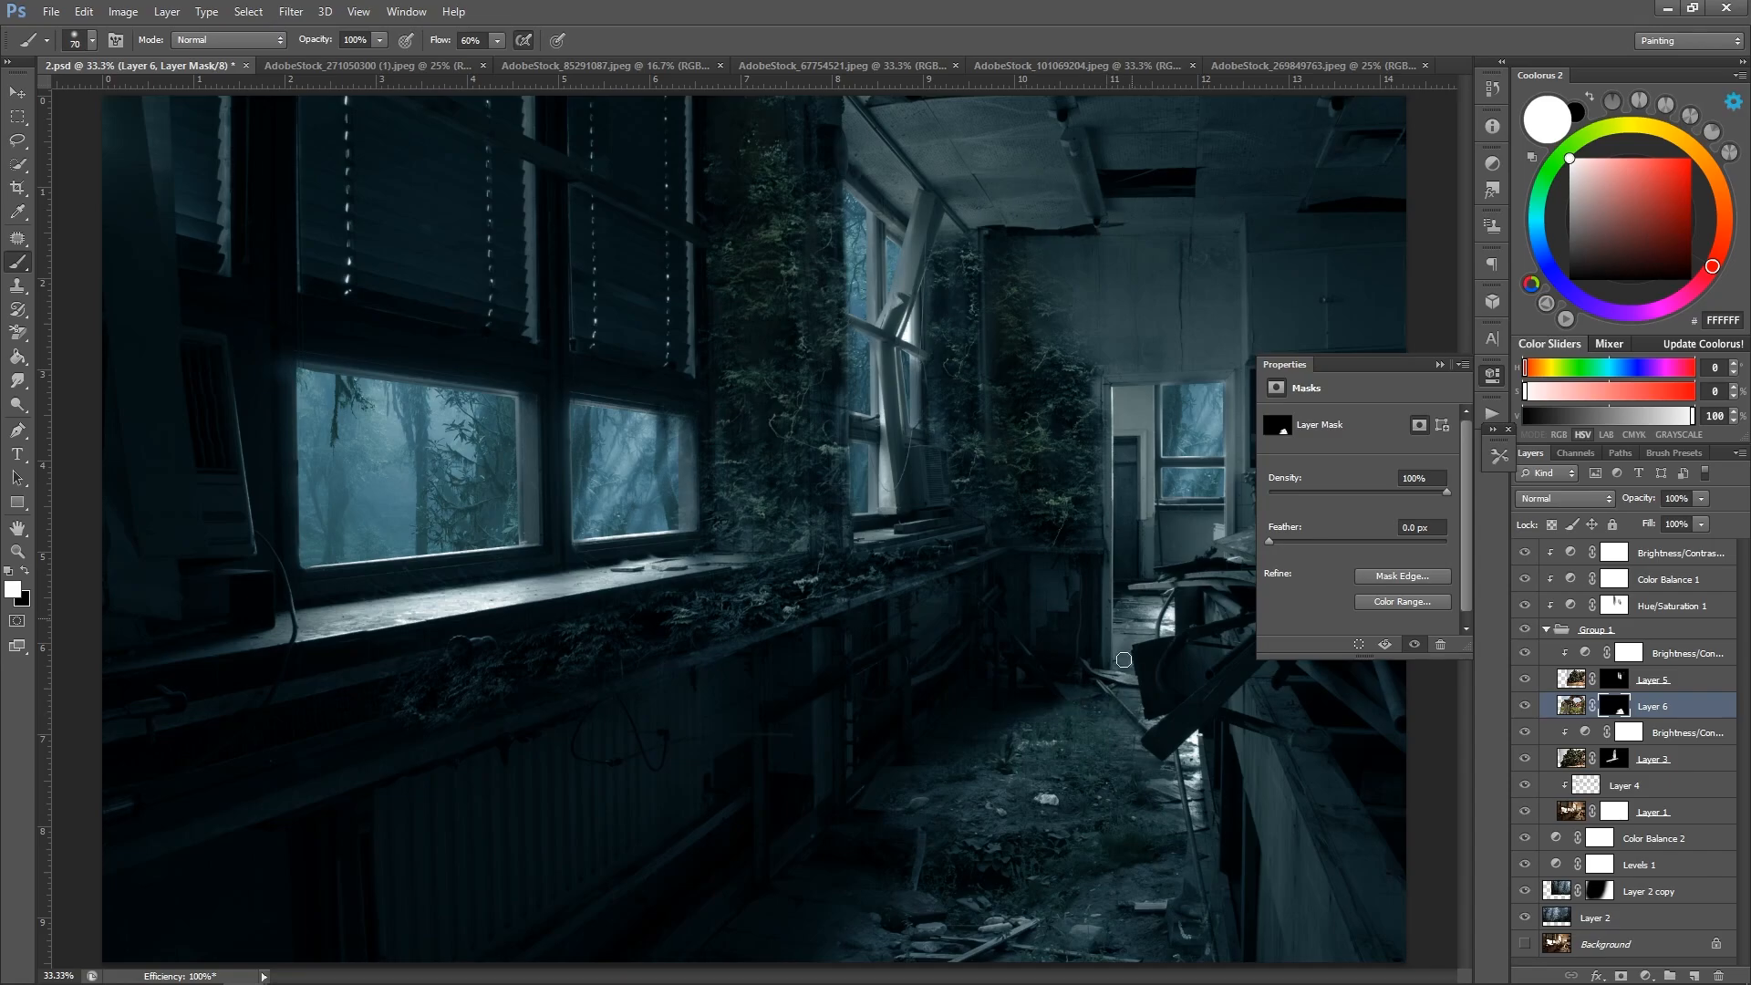
drag(1124, 659, 1122, 654)
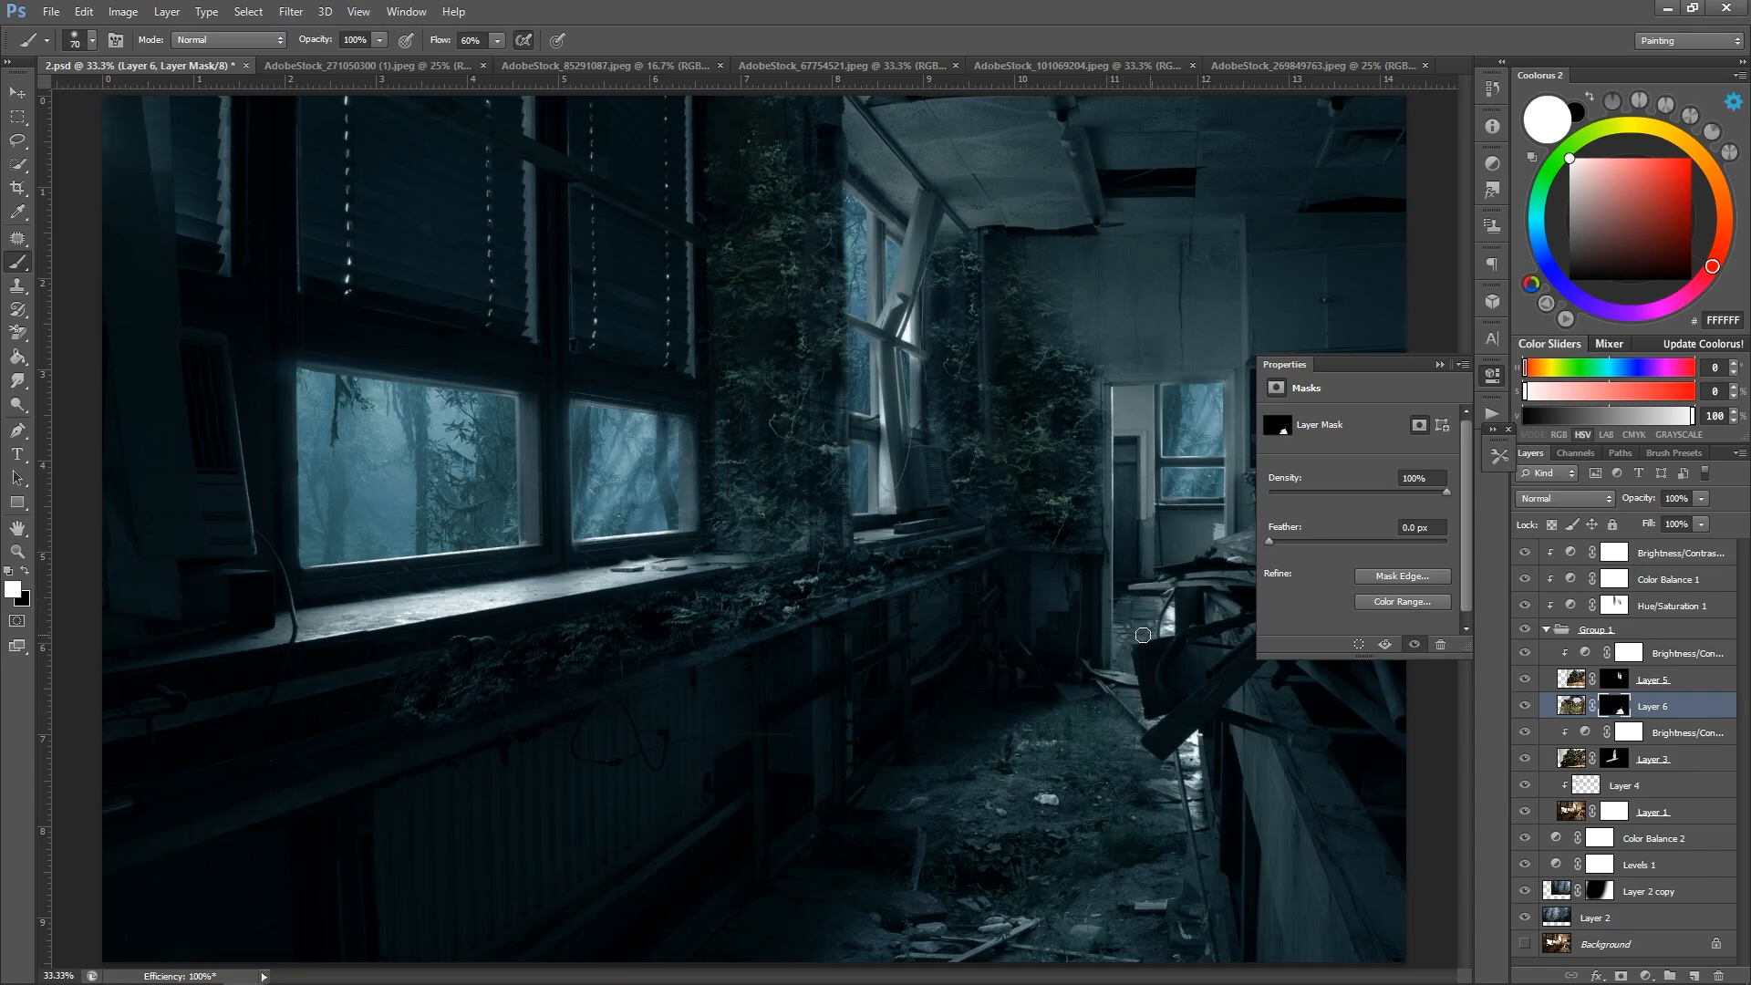
scroll(1143, 635, up, 2)
key(x)
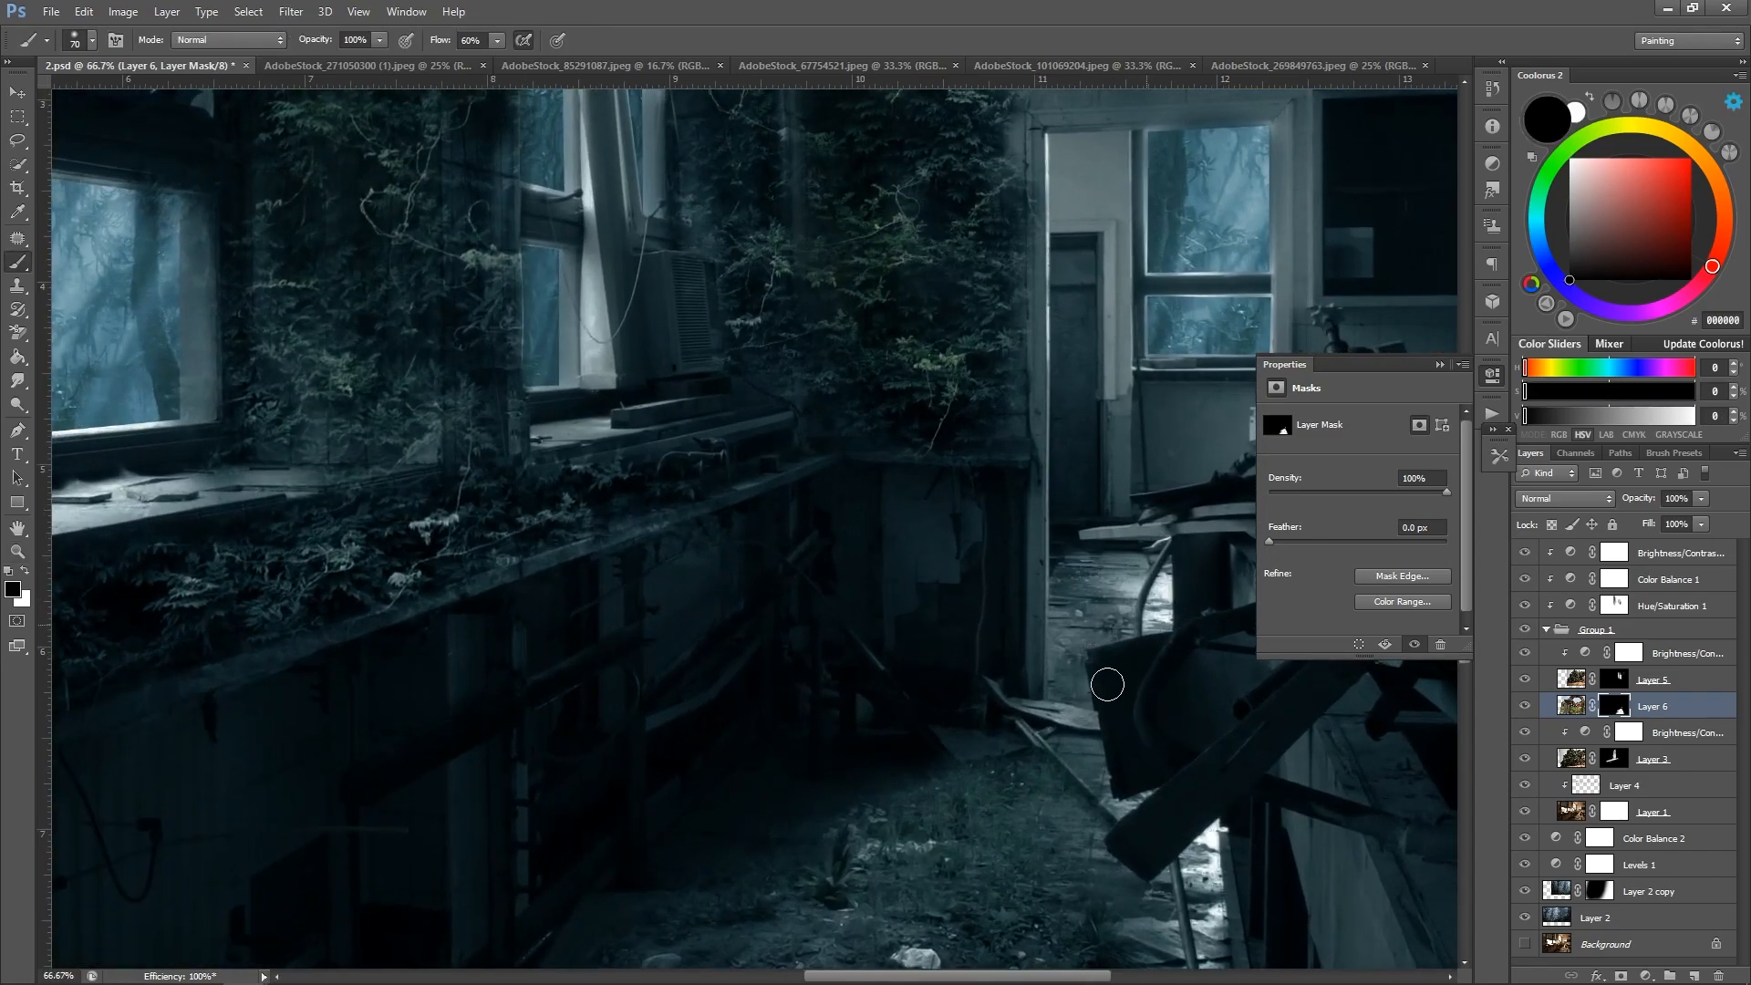
key(z)
alt+click(1113, 638)
alt+click(1114, 582)
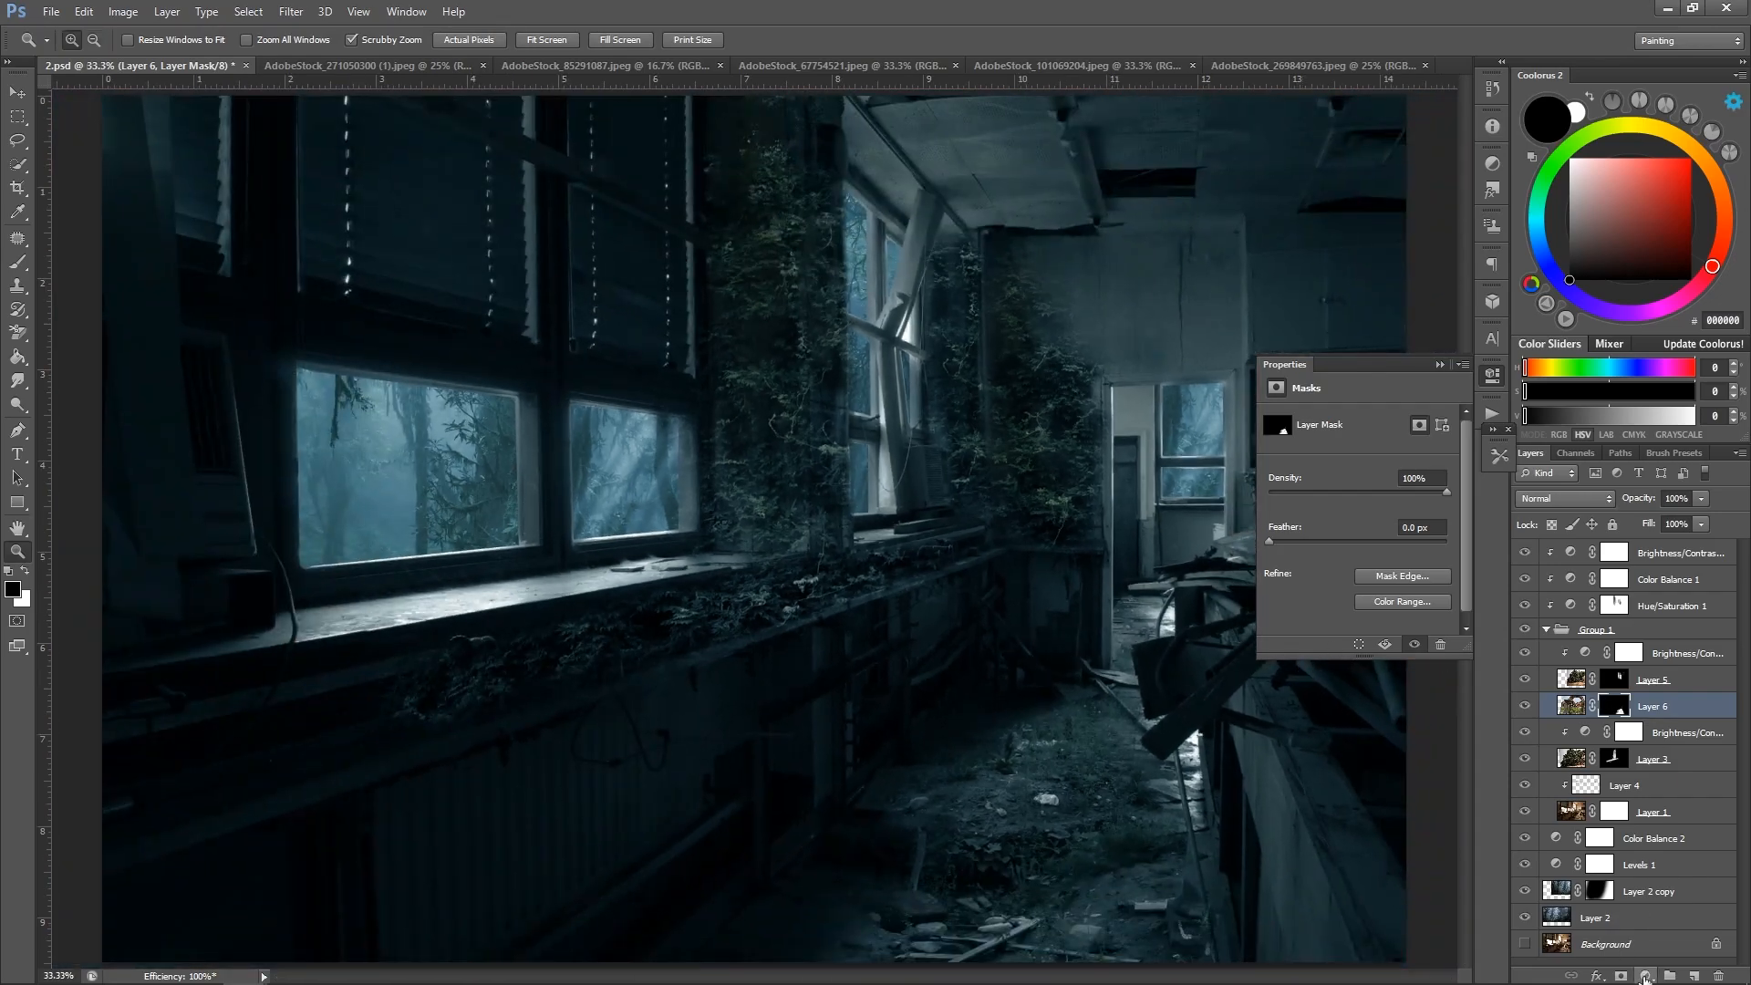
Add a Curves adjustment clipped to Layer 6 and pull its curve down slightly to darken the ground.
click(1645, 977)
click(1649, 691)
right_click(1707, 716)
key(Escape)
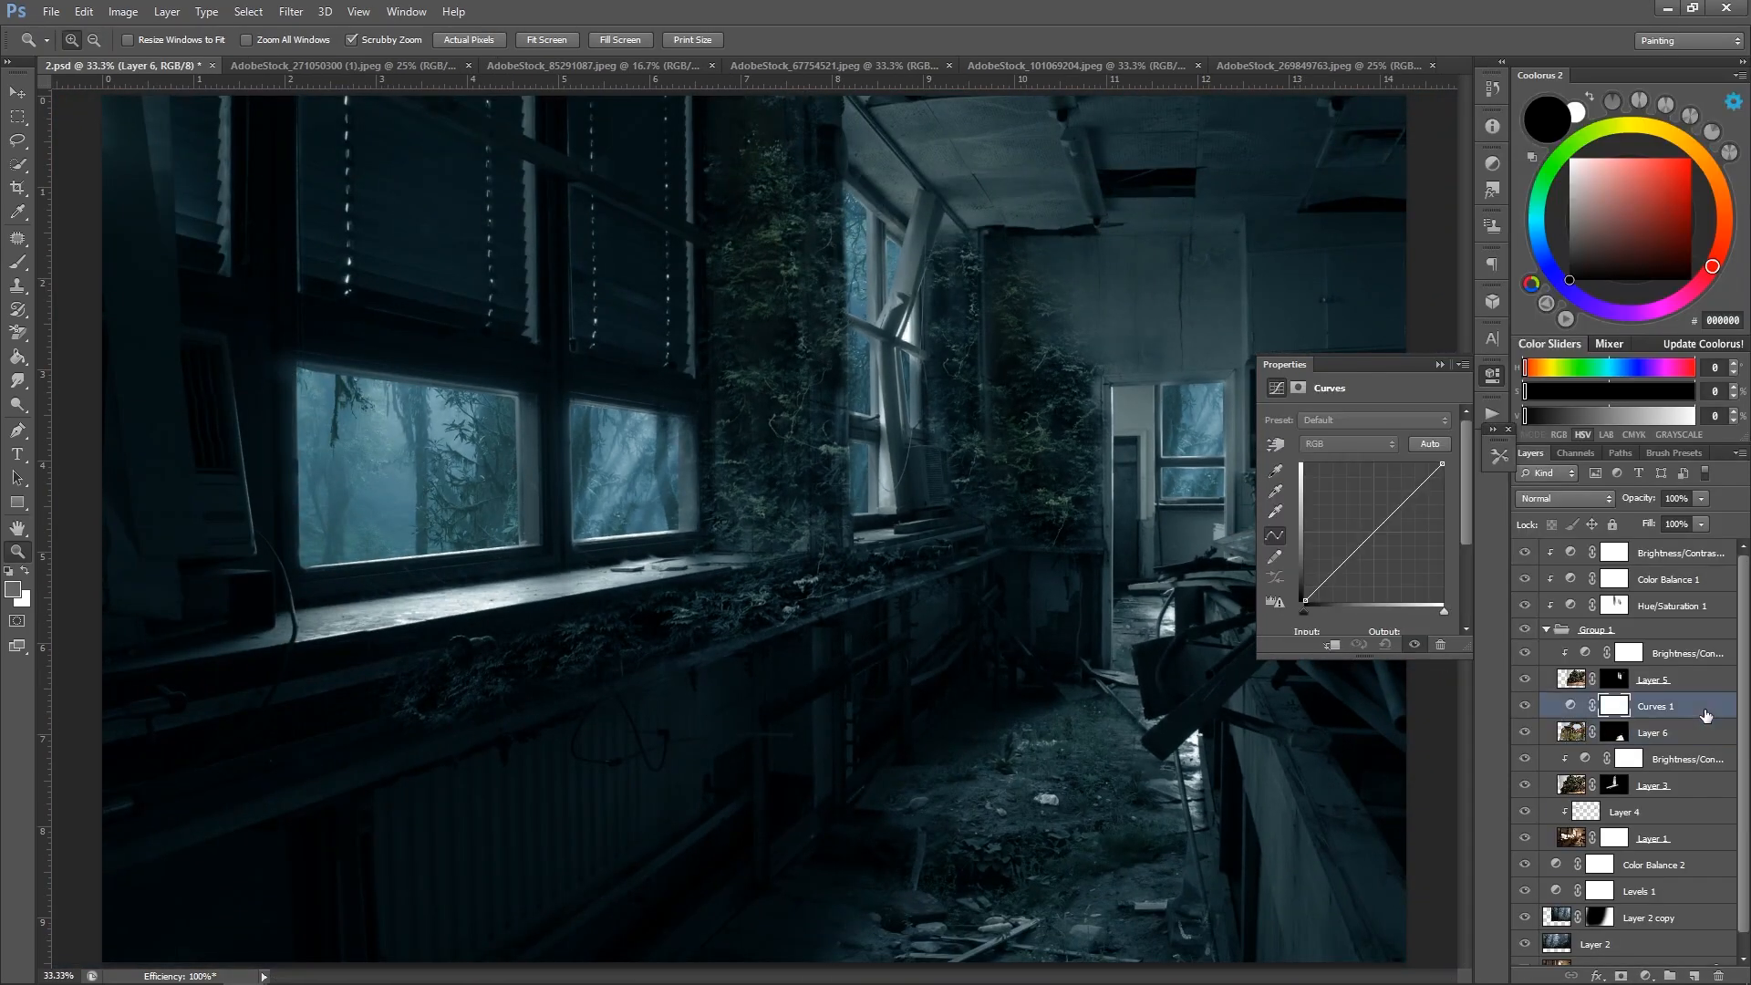
right_click(1707, 716)
click(1642, 259)
drag(1346, 558, 1348, 564)
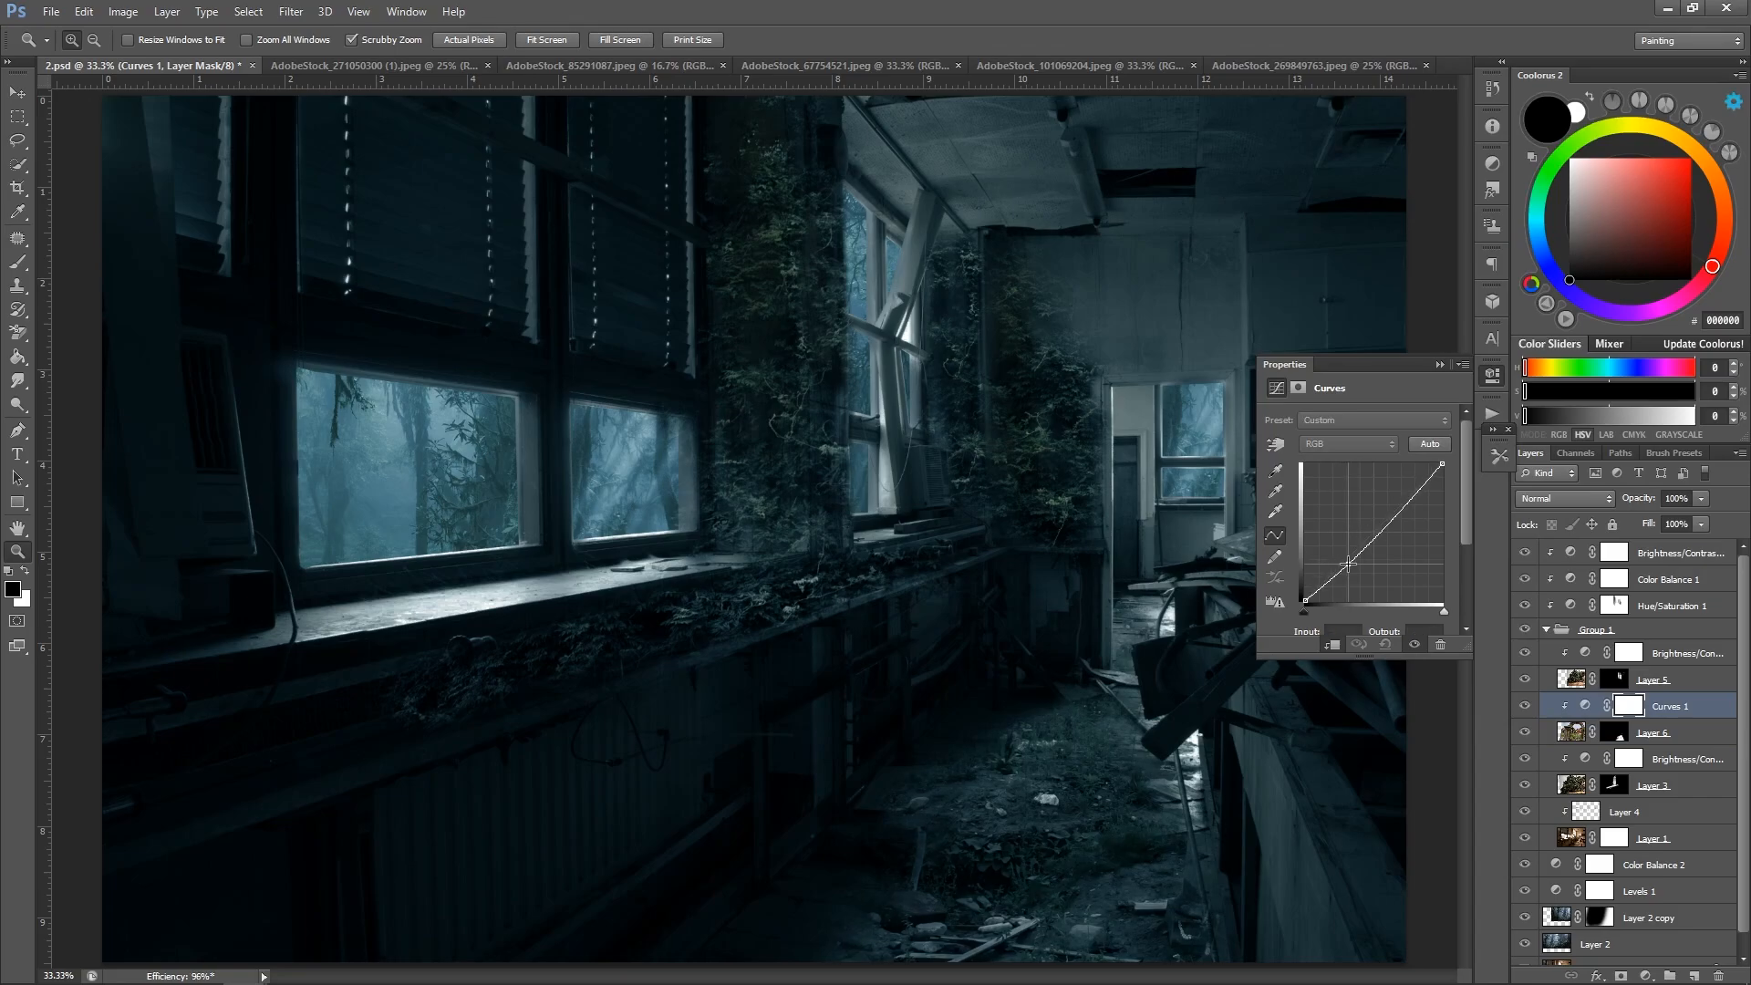
Paint black on the Hue/Saturation 1 mask over the floor with a 600 px brush to bring back the green of the grass.
click(1620, 605)
key(b)
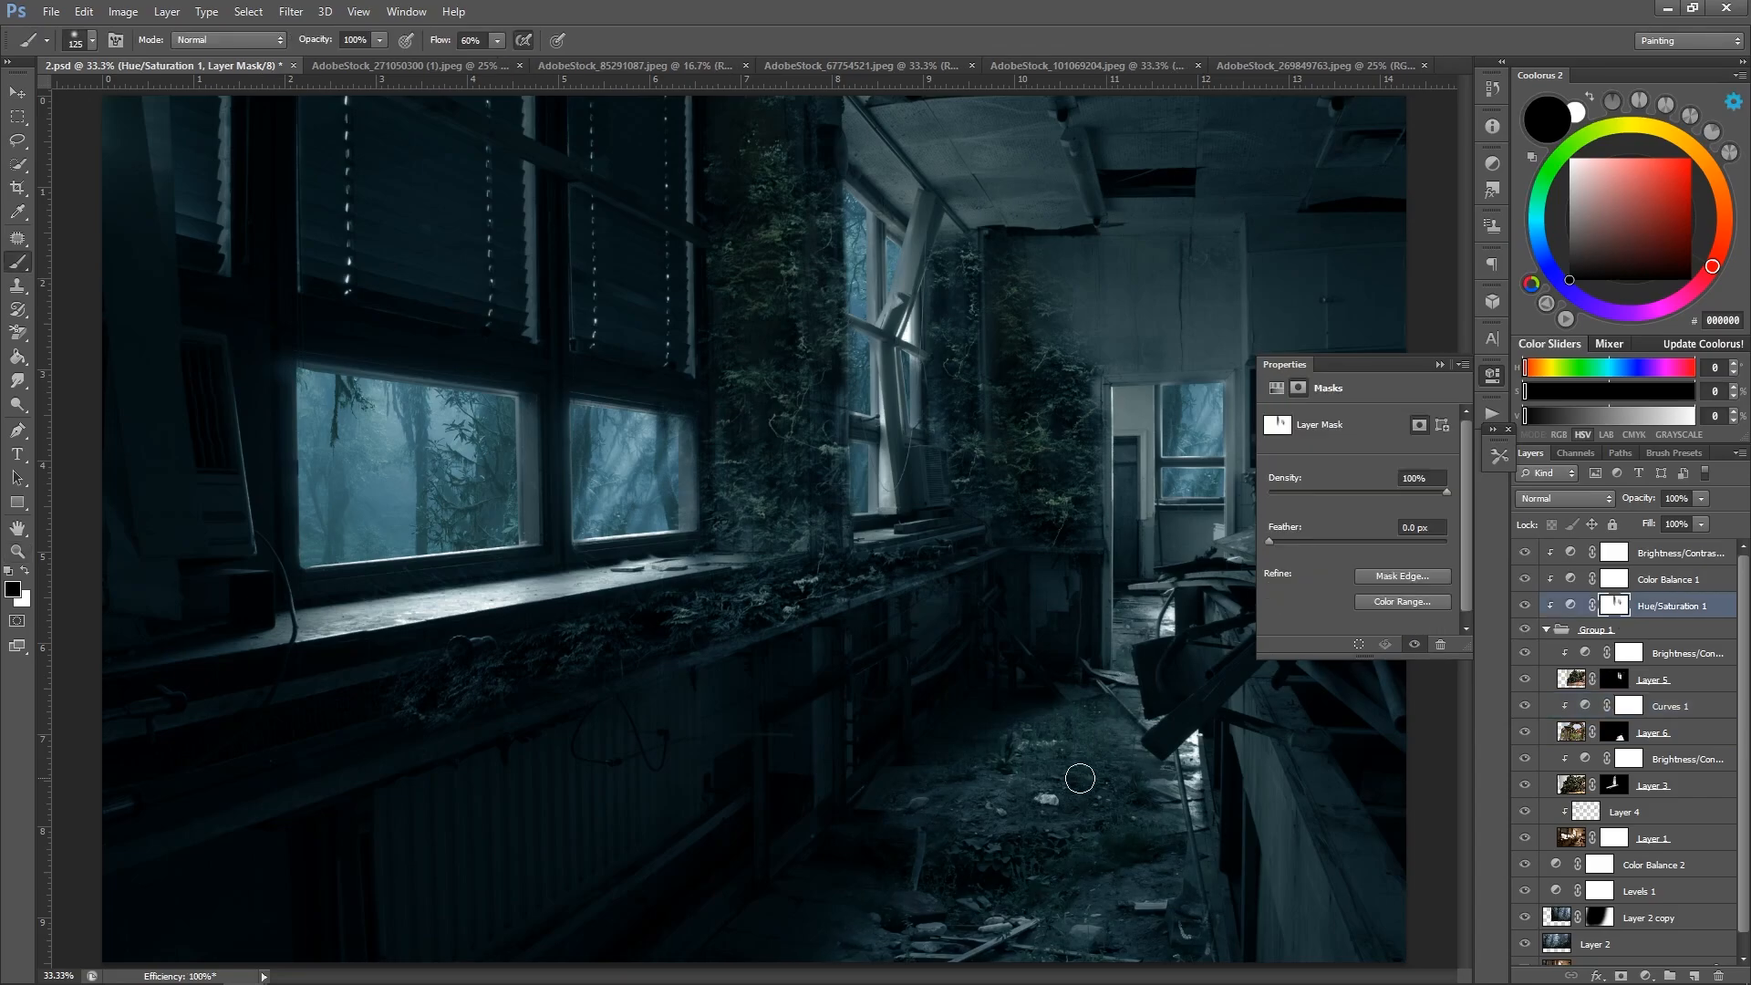
key(bracketright)
key(bracketright)
key(bracketright)
key(bracketright)
key(bracketright)
key(bracketright)
key(bracketright)
key(bracketright)
key(ctrl+minus)
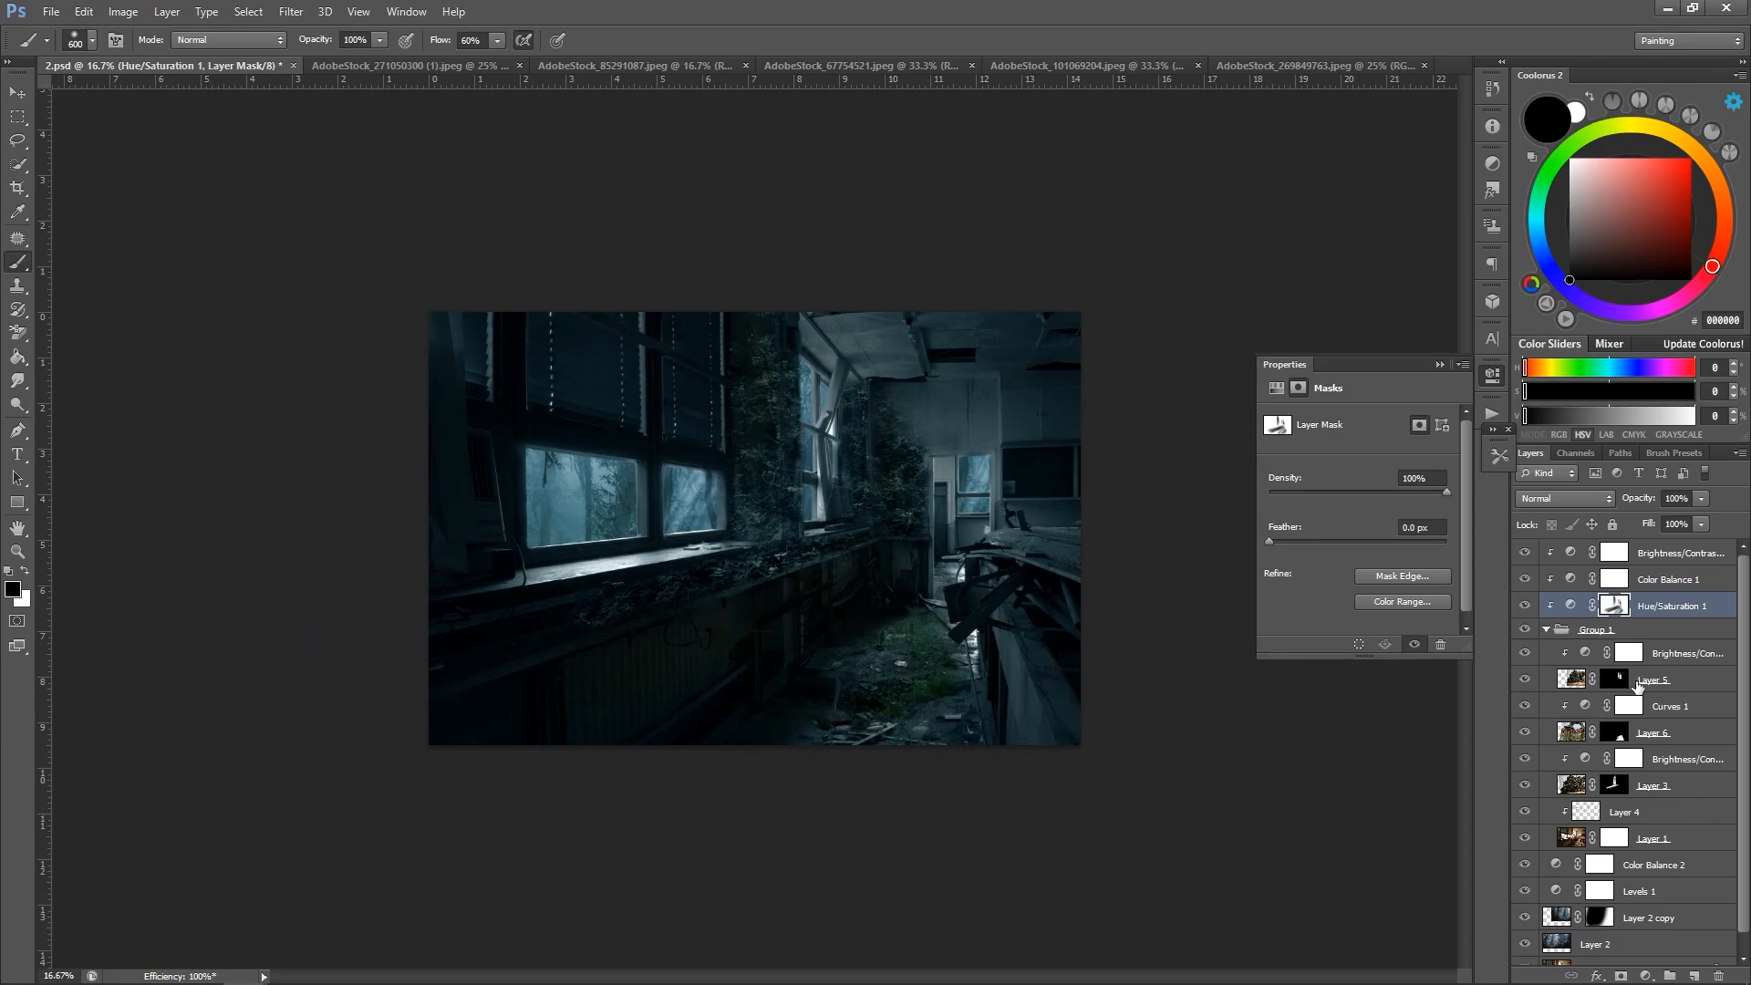
Paint white on Layer 6's mask over the lower-right debris to reveal plants from the ruin photo.
click(1638, 685)
key(x)
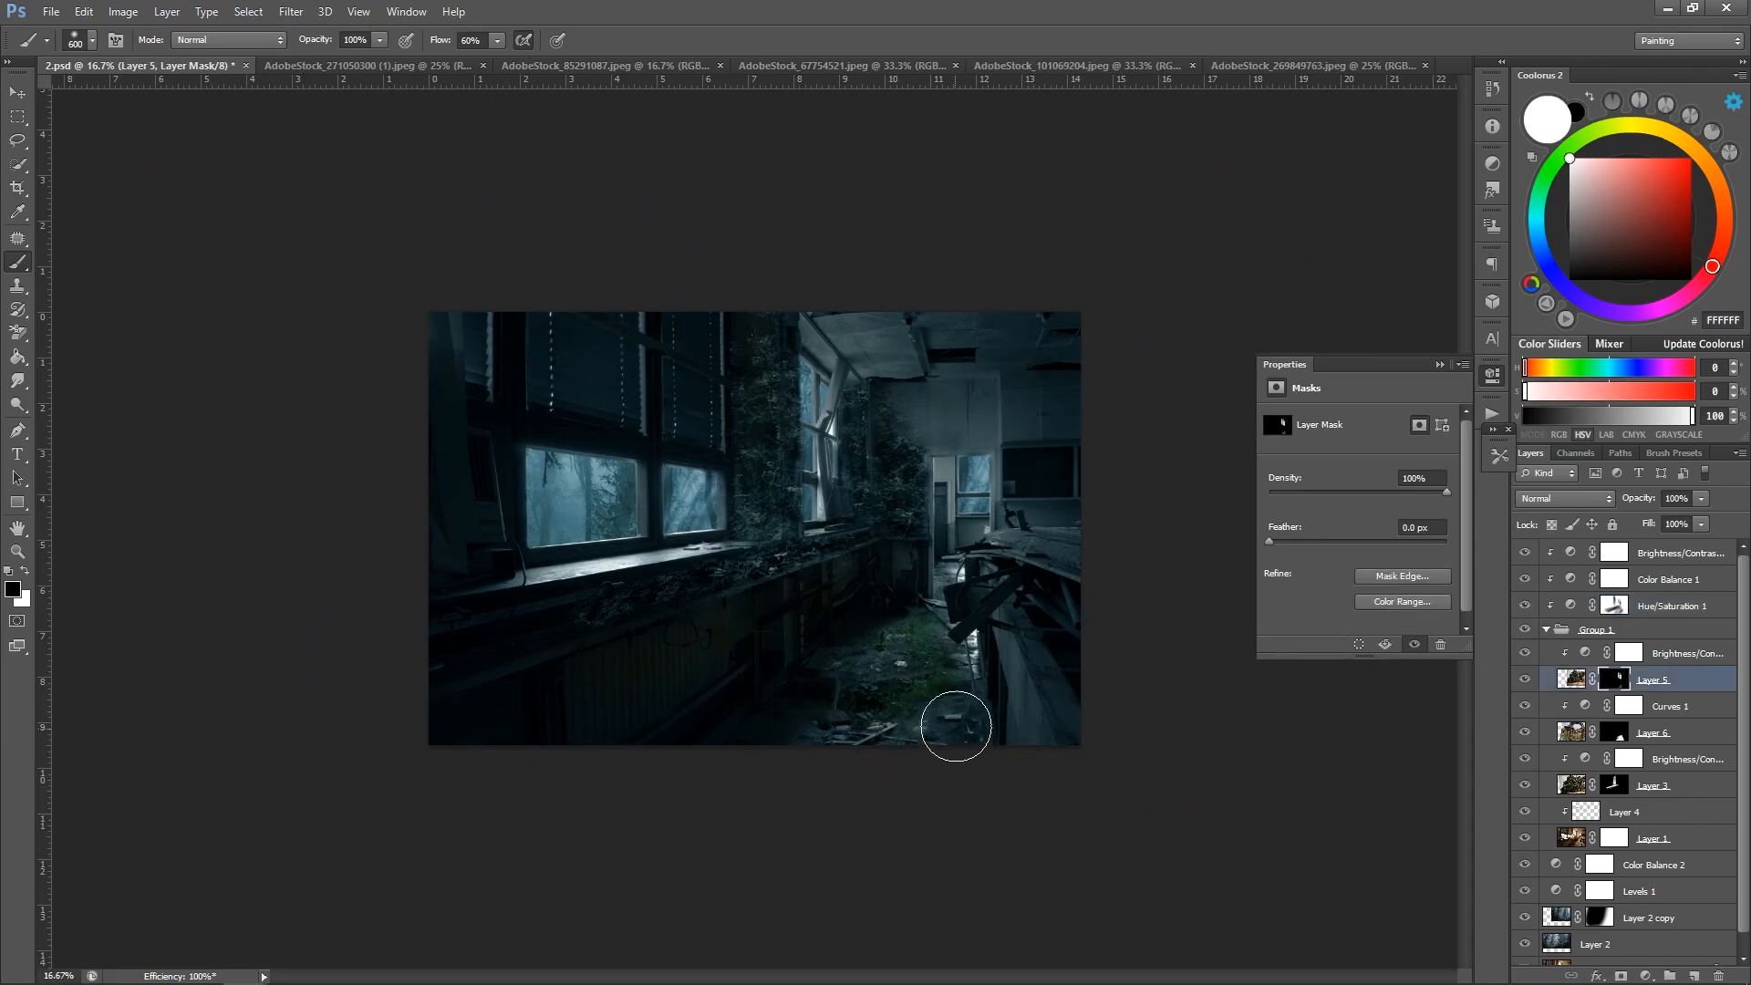
key(x)
click(1528, 736)
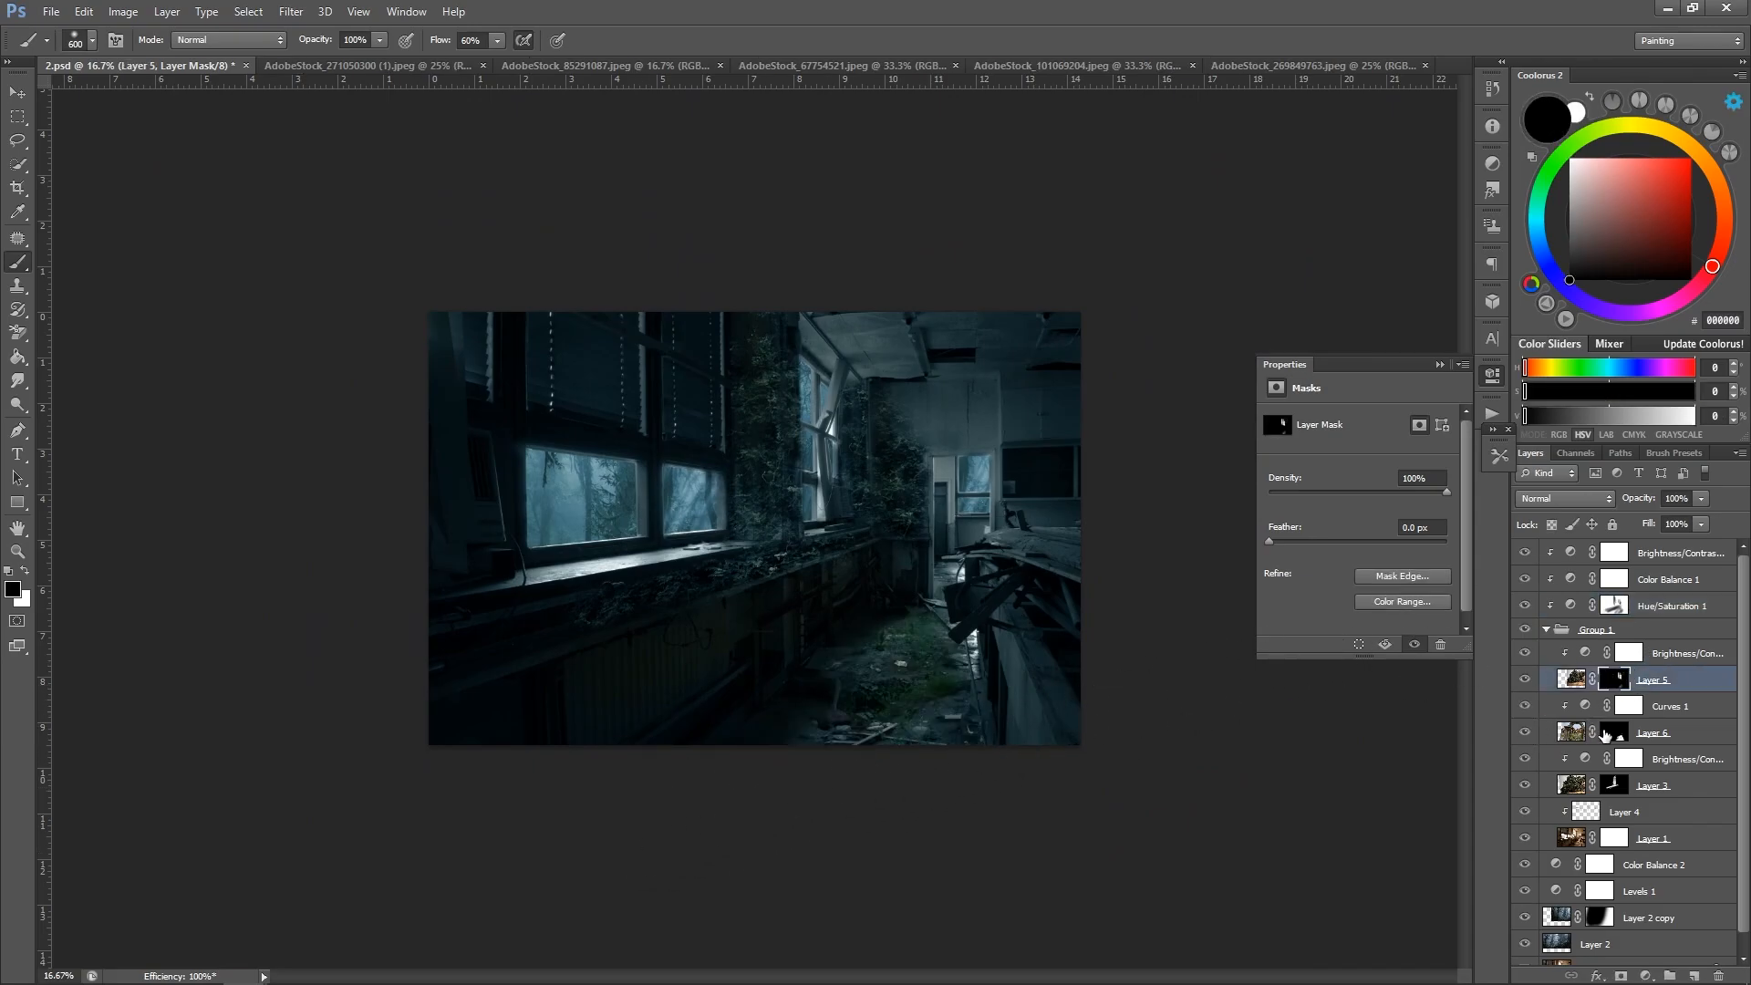
click(1613, 733)
key(x)
drag(1007, 677, 1031, 742)
key(x)
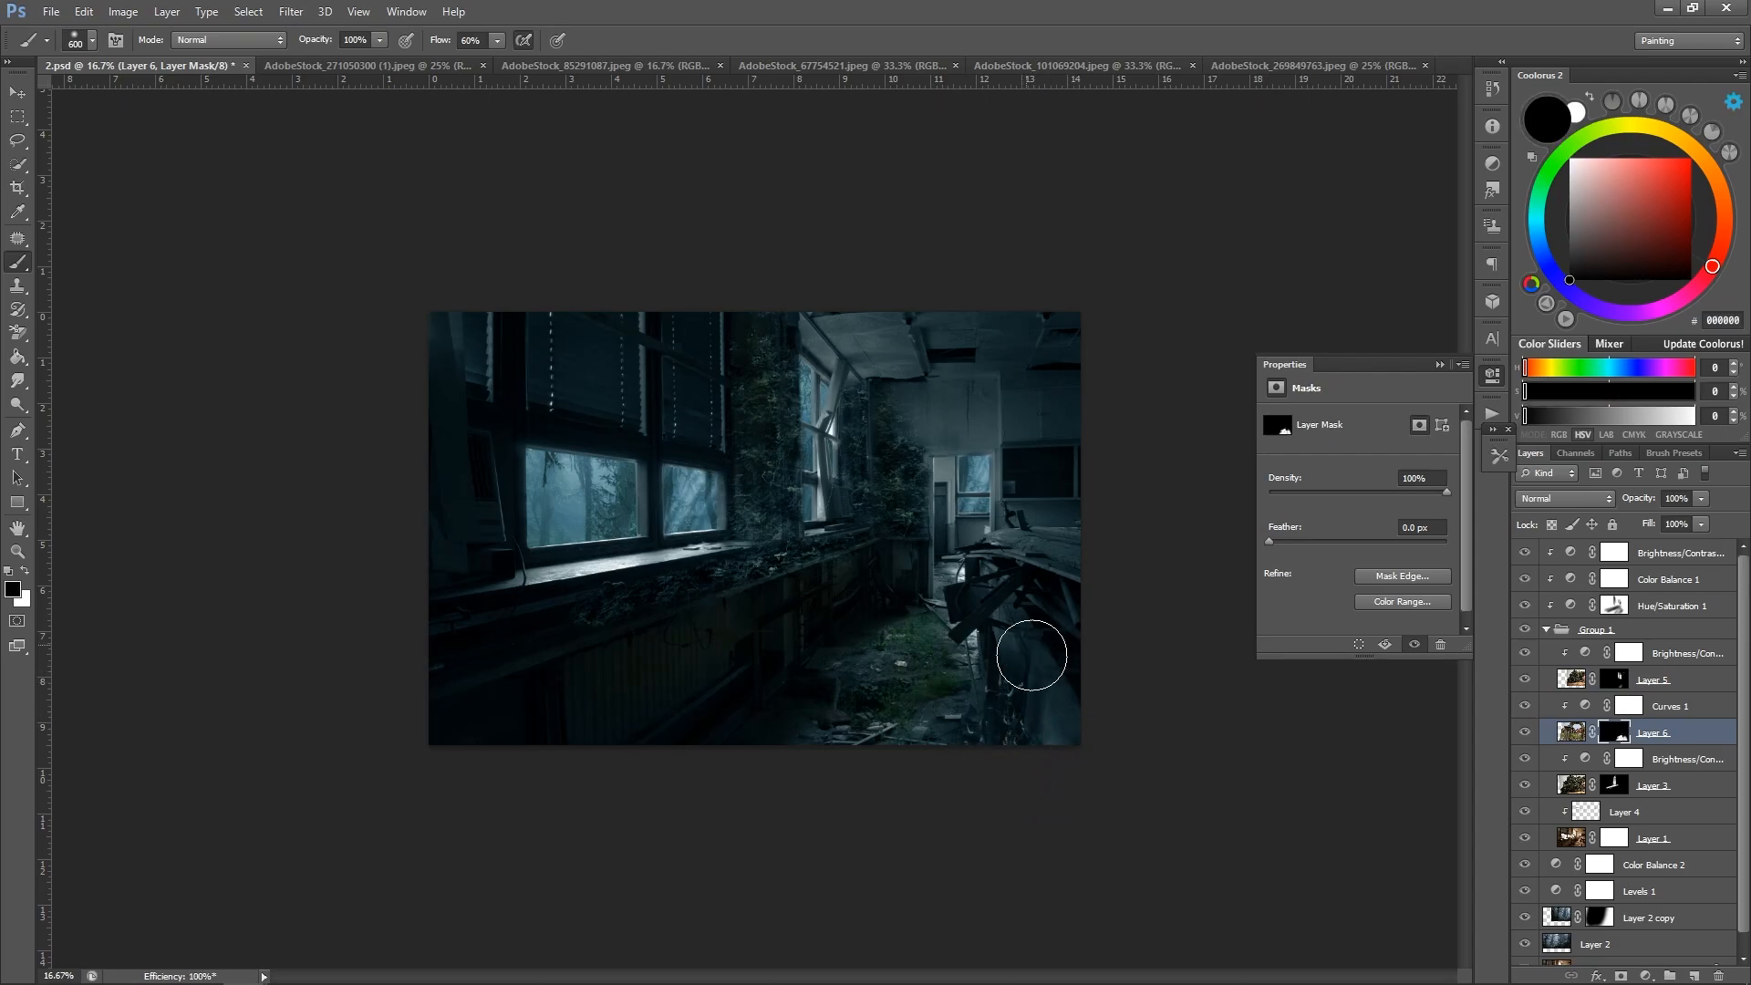
Refine the plants along the debris on Layer 6's mask with a 300 px brush, alternating white and black.
key(bracketleft)
key(bracketleft)
key(bracketleft)
key(ctrl+plus)
key(ctrl+plus)
key(x)
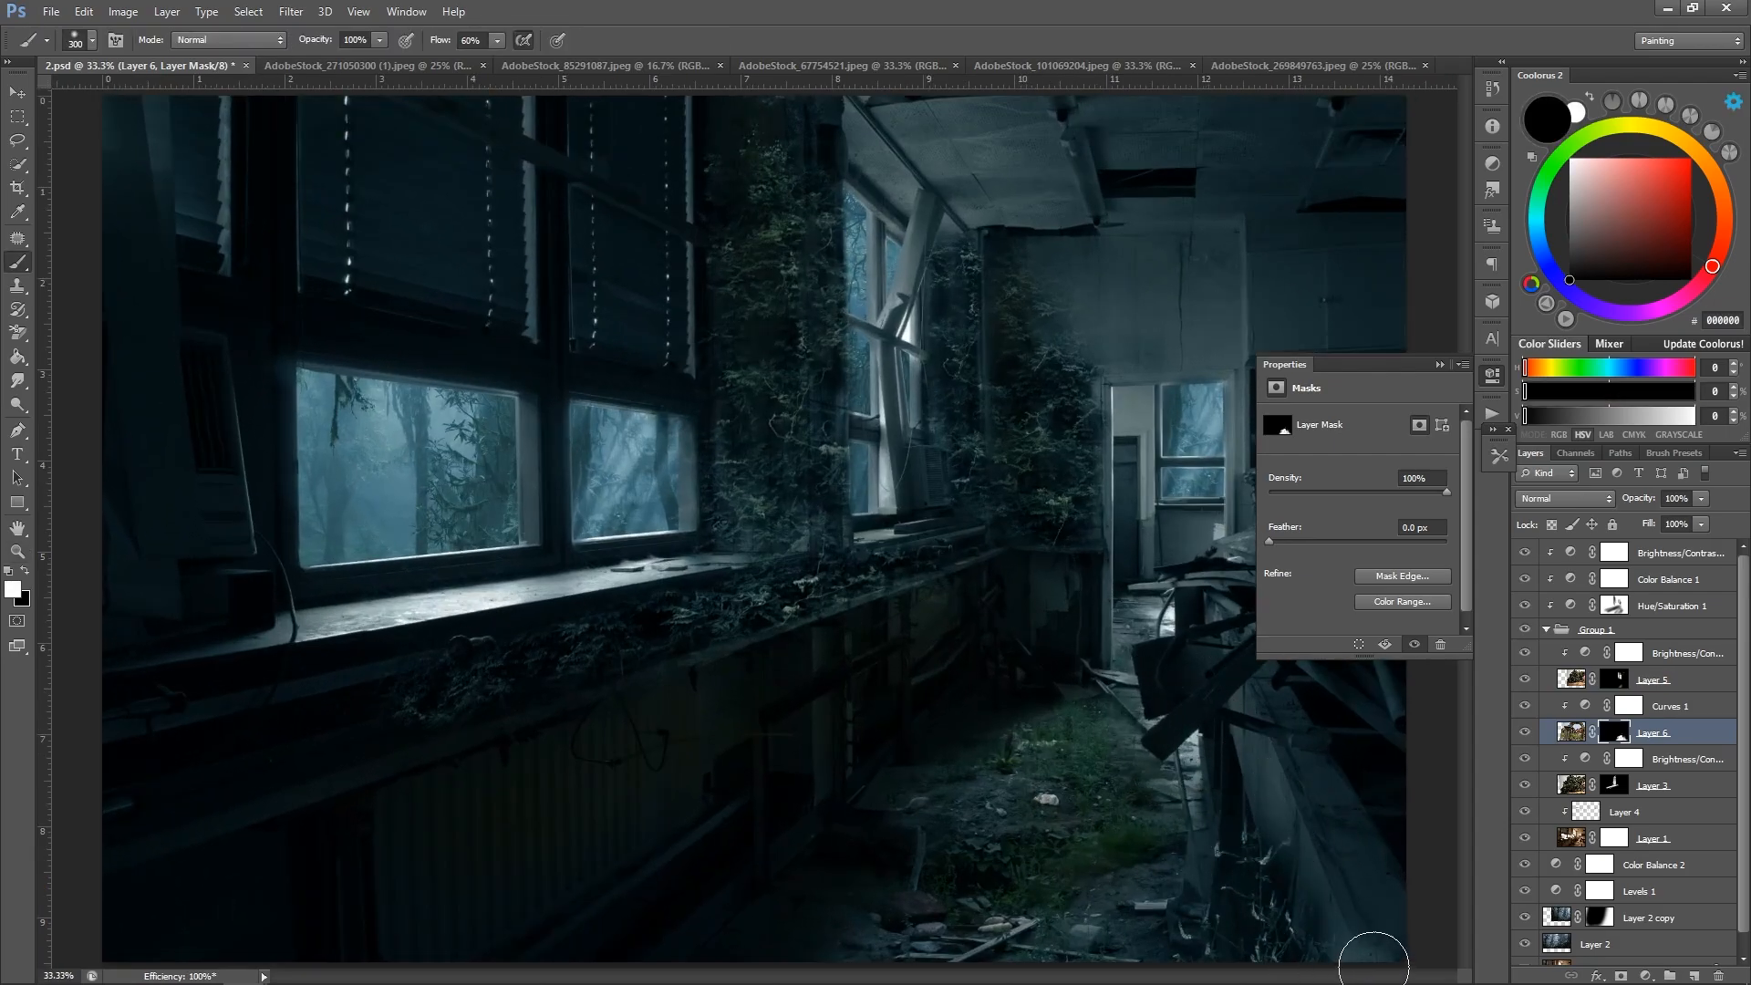
drag(1249, 814, 1260, 869)
key(x)
drag(1239, 772, 1267, 766)
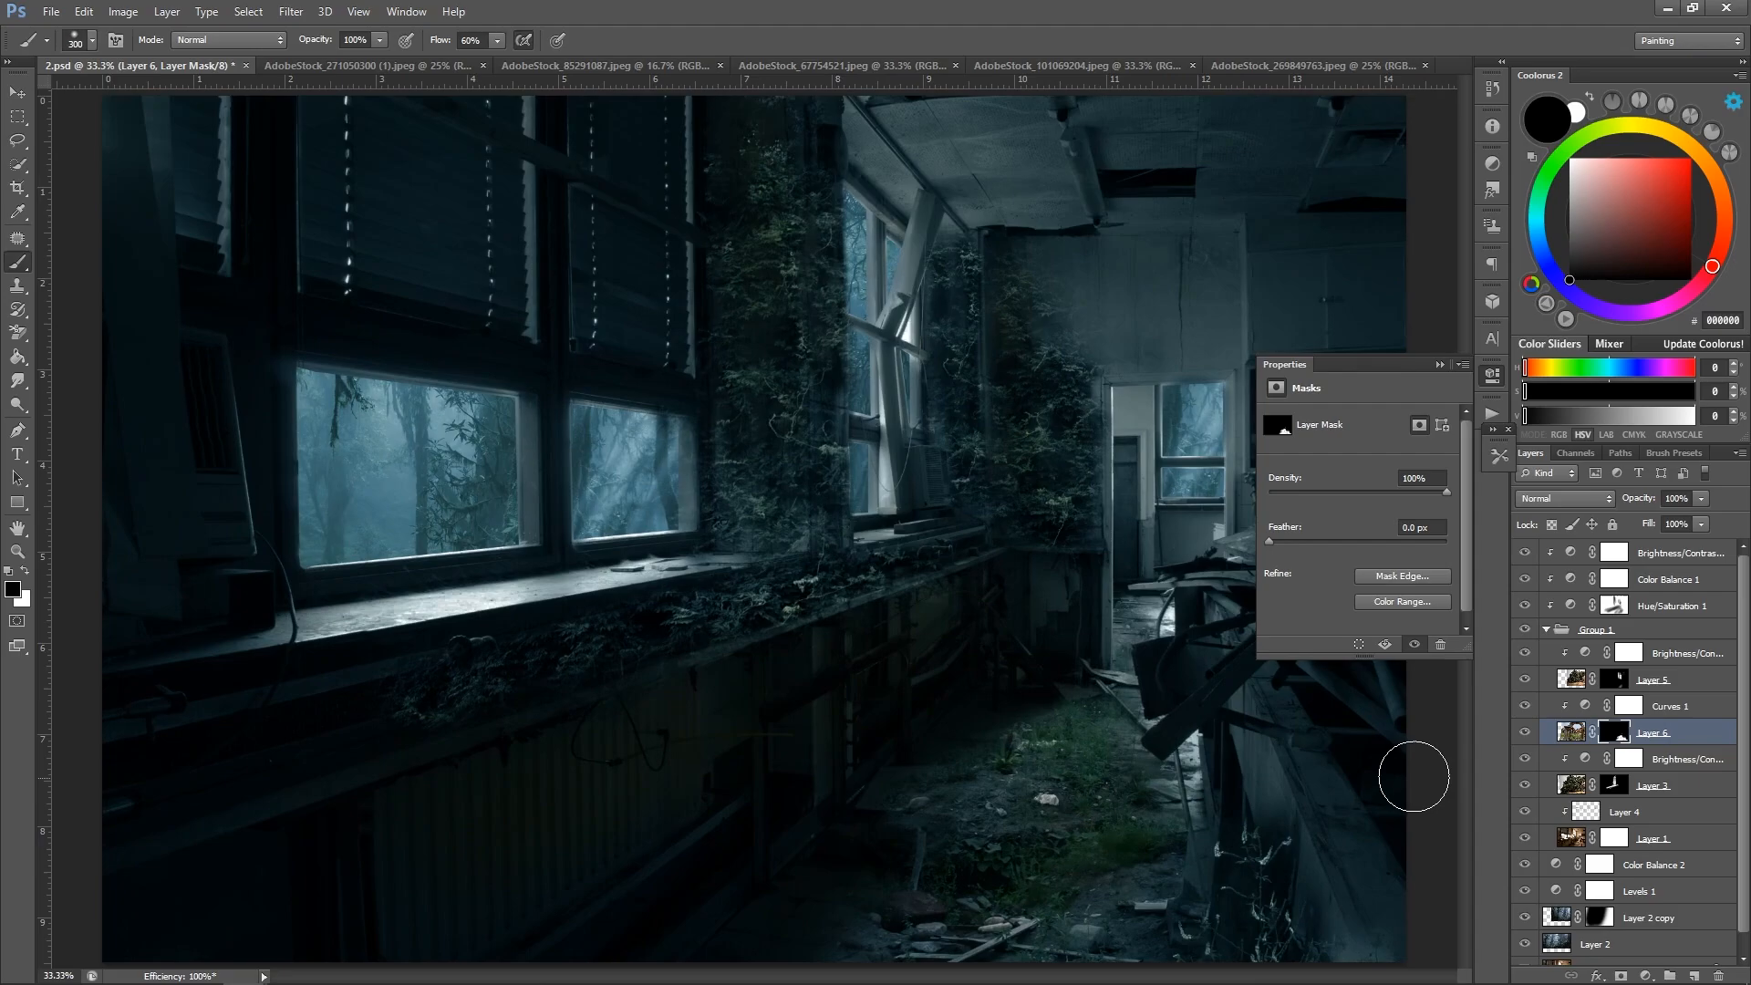
Restore the green of the lower-right plants on the Hue/Saturation 1 mask and save the document.
click(1621, 608)
key(z)
alt+click(1346, 695)
alt+click(1344, 693)
alt+click(1345, 692)
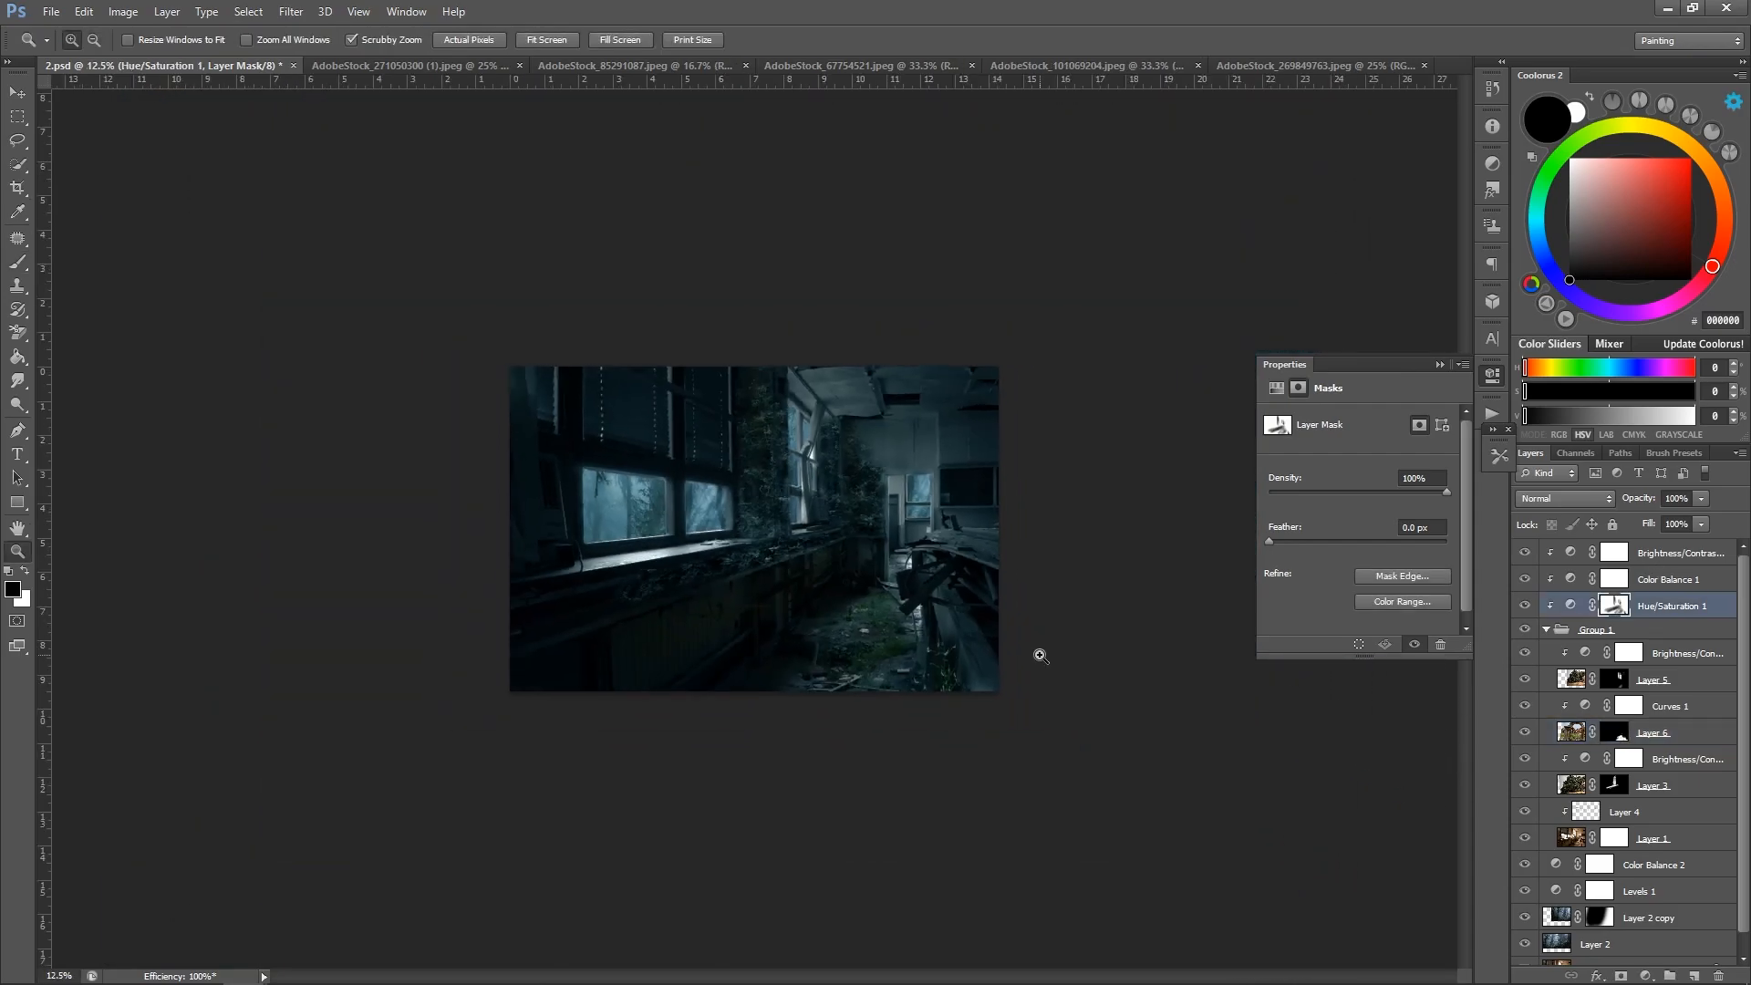
key(ctrl+plus)
key(ctrl+s)
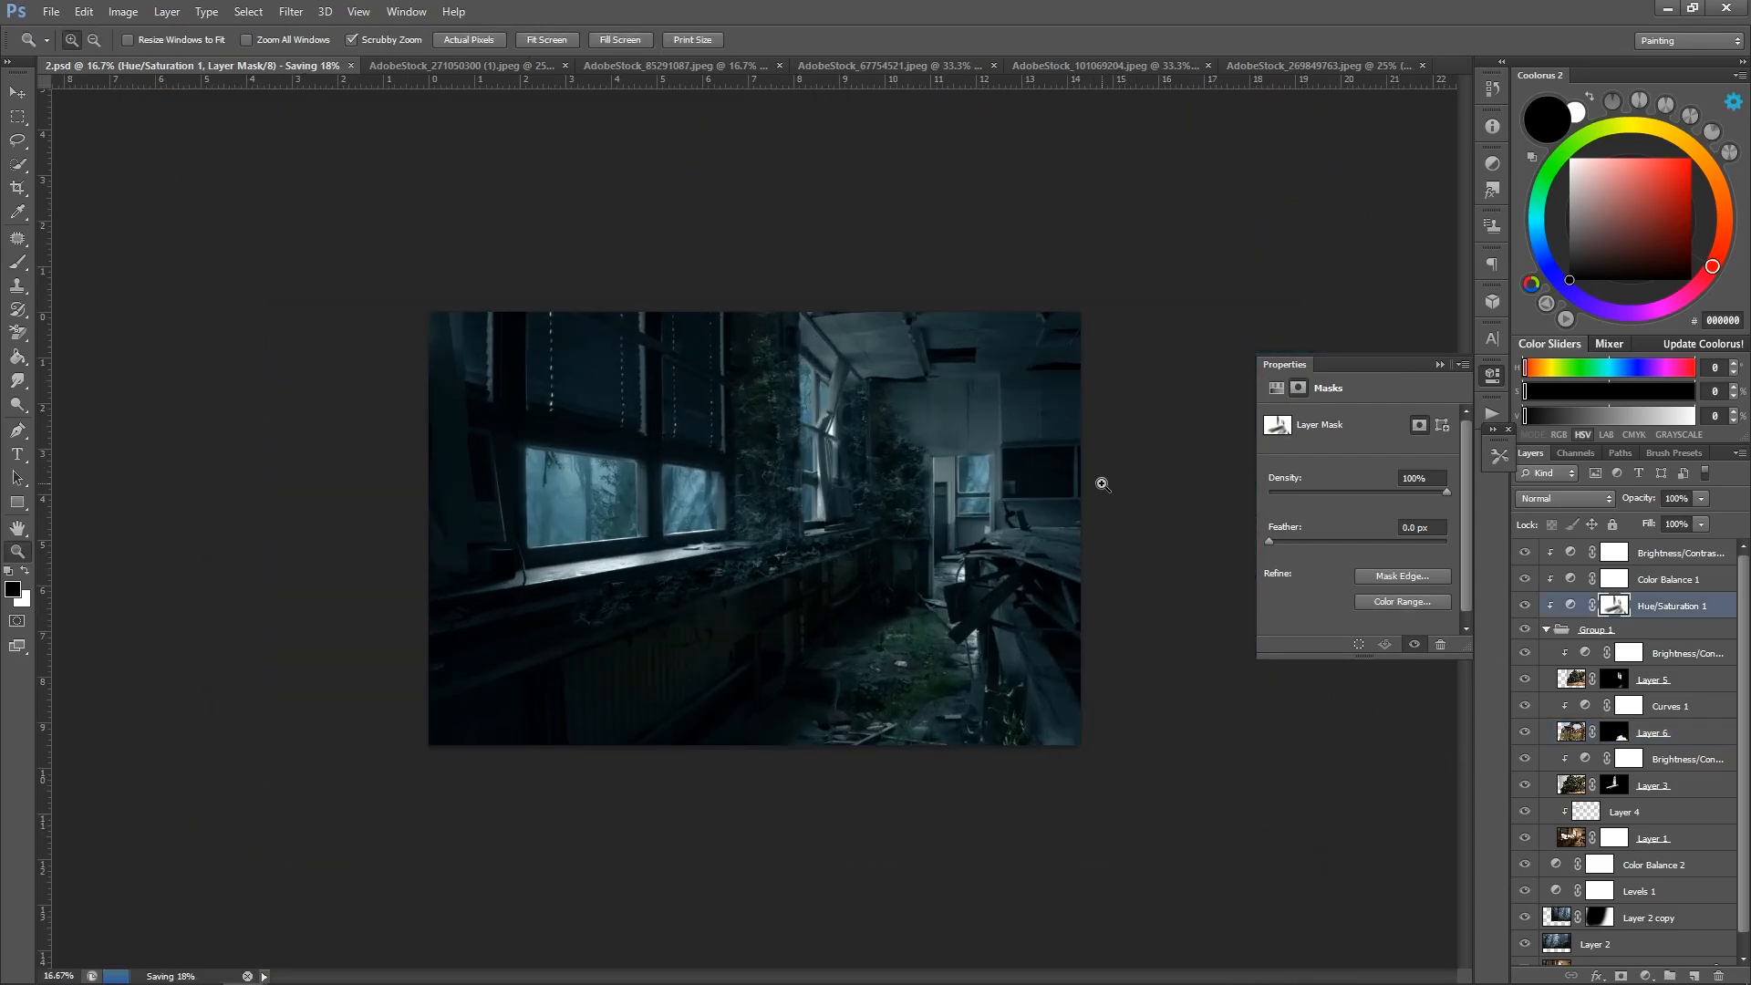
Create a new clipped layer above all the adjustments and set its blend mode to Soft Light.
click(533, 401)
scroll(533, 401, down, 2)
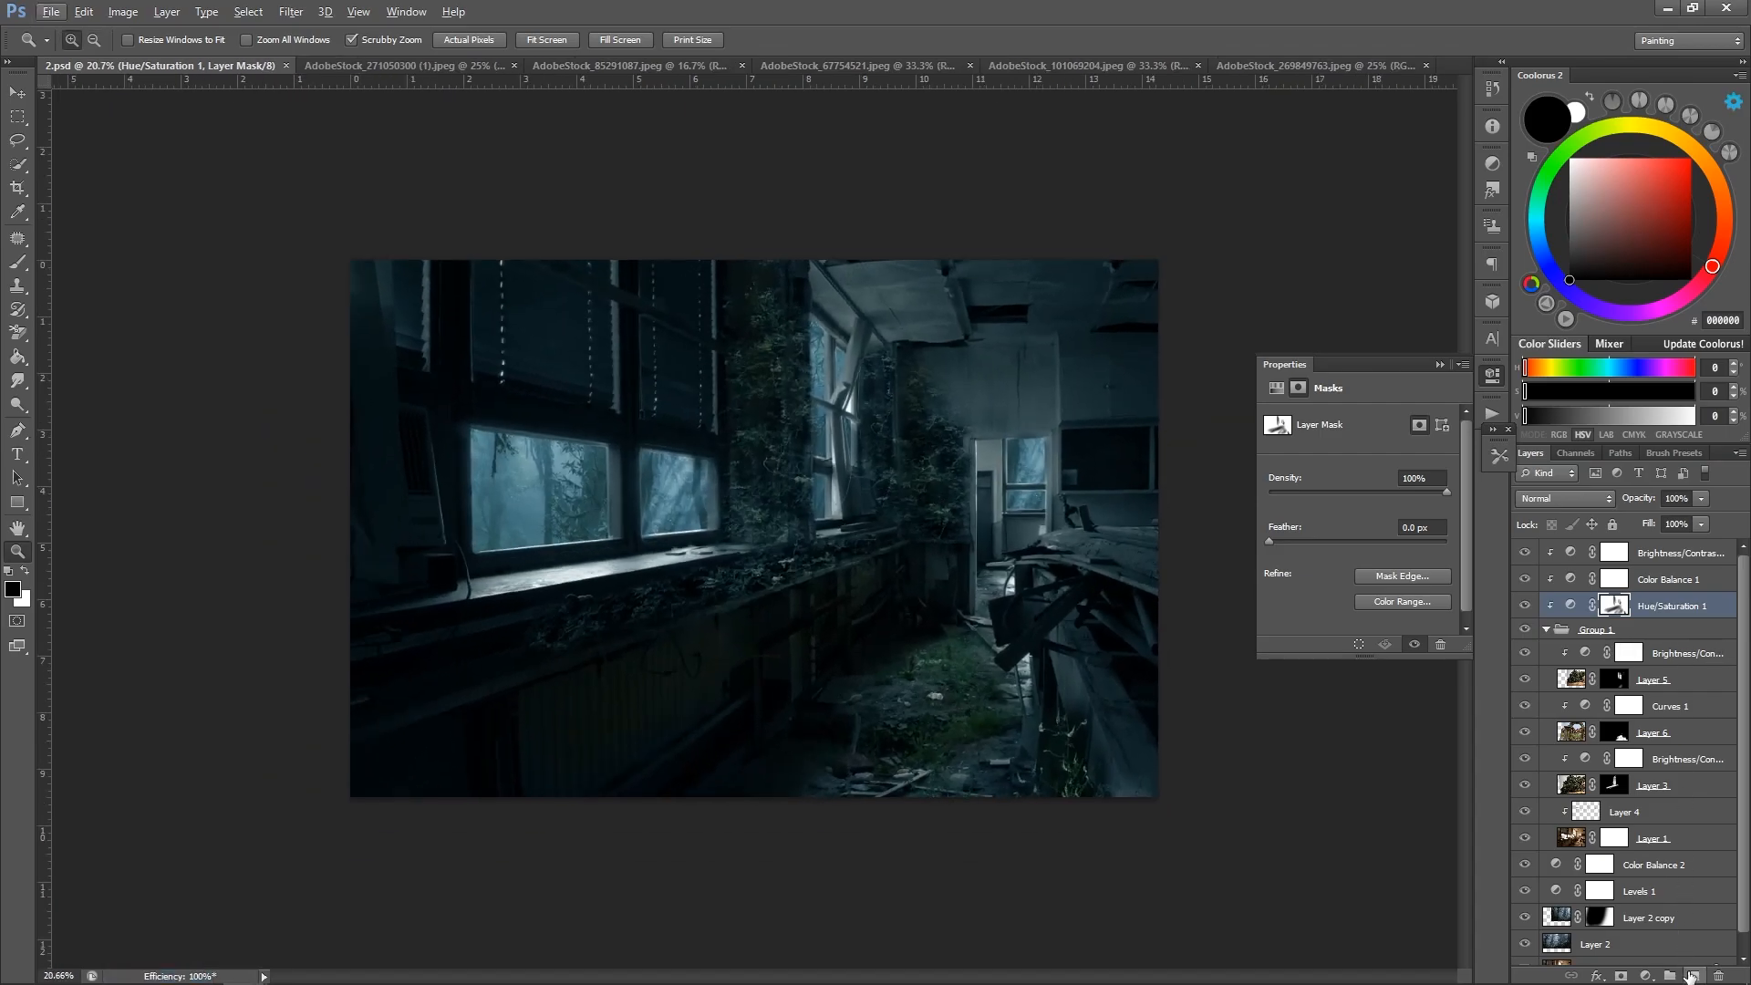
click(1692, 975)
drag(1641, 603, 1633, 546)
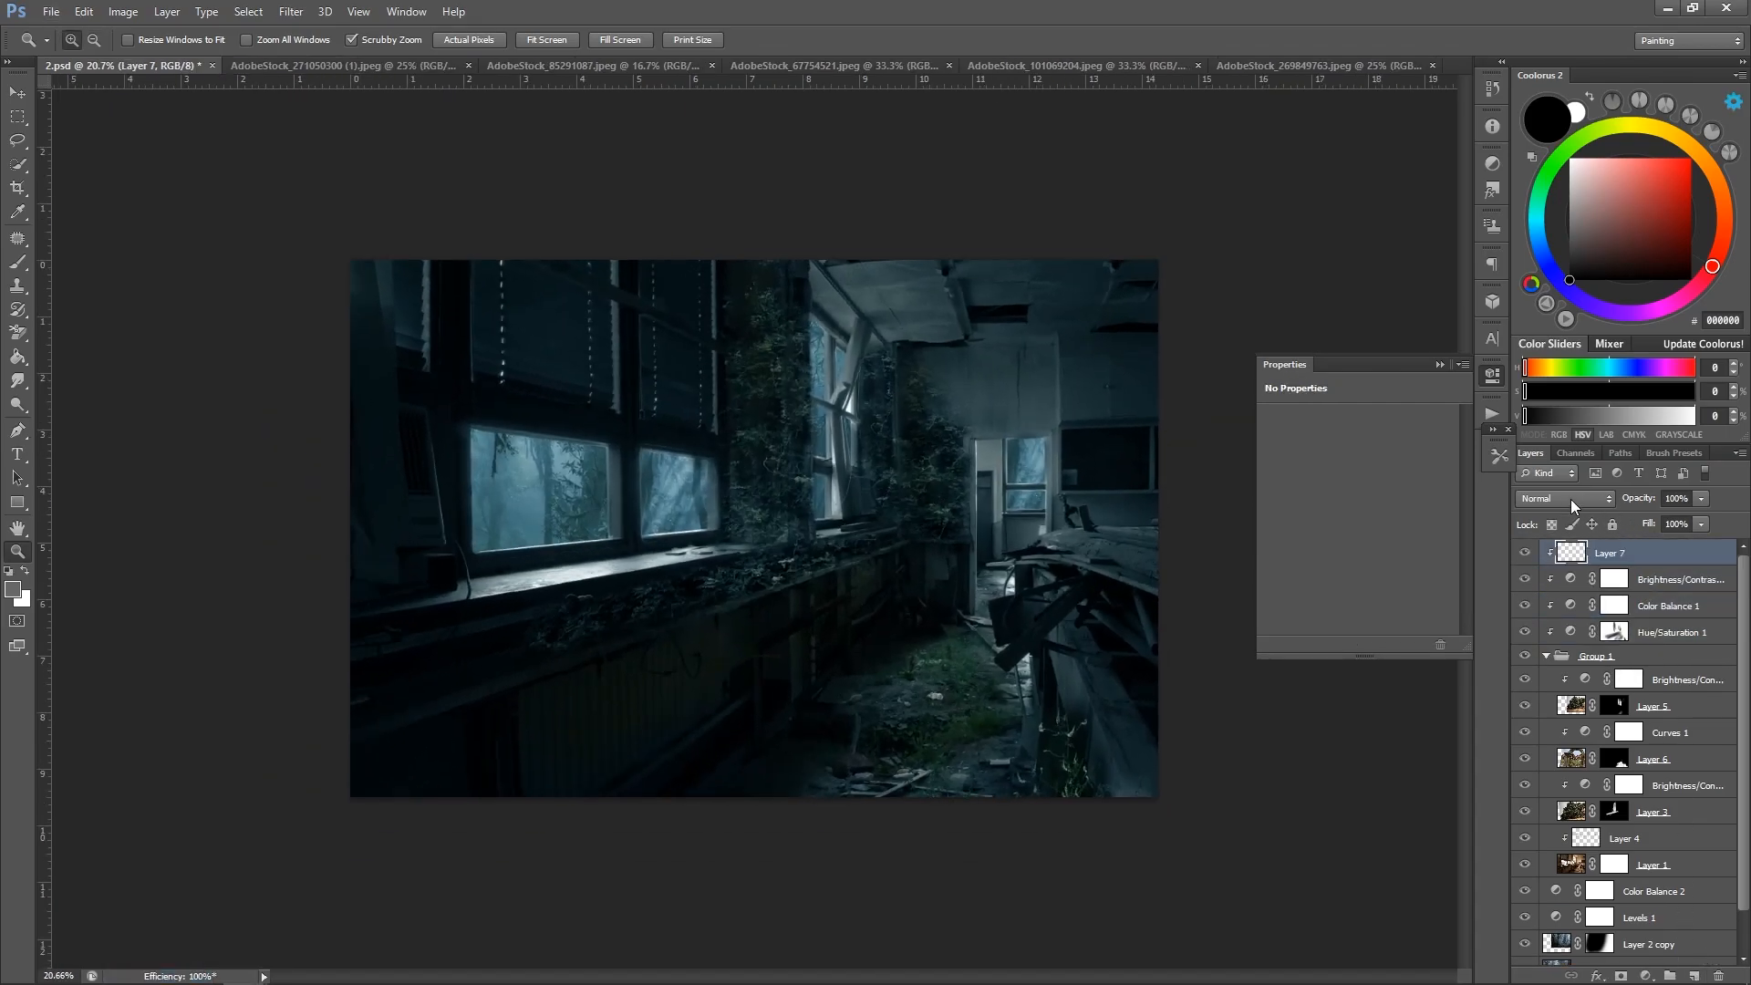
click(1571, 500)
click(1565, 742)
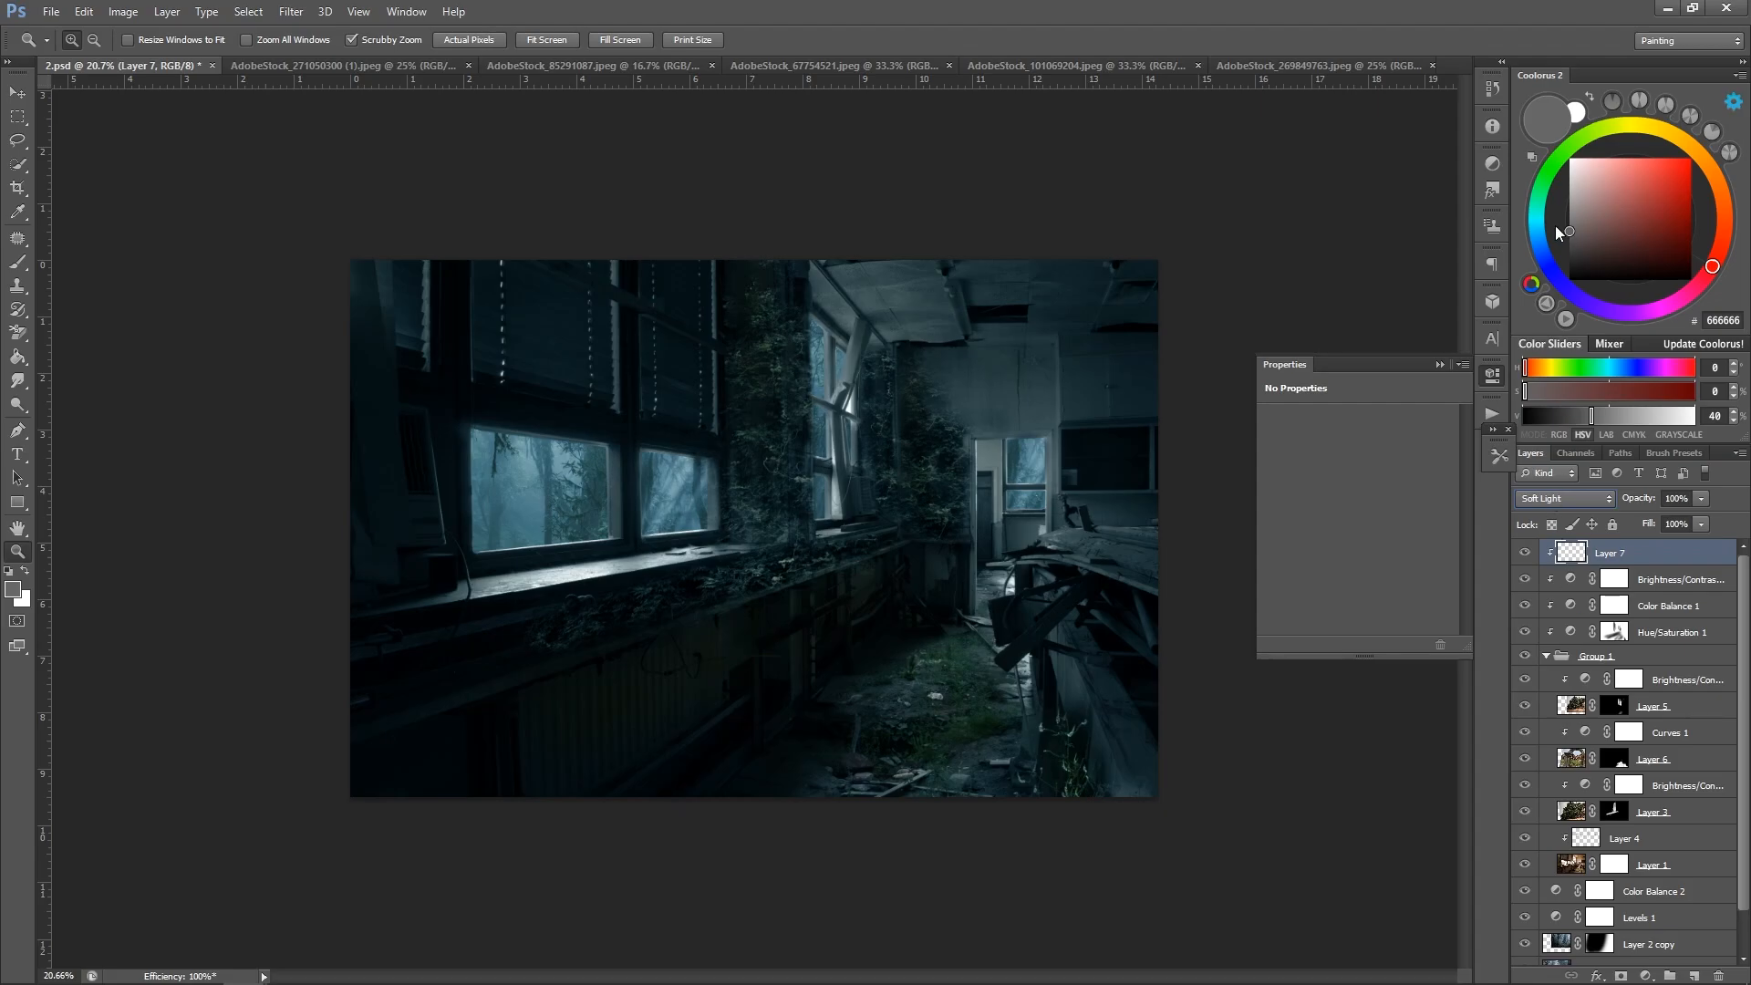
Sample the forest blue, shift it to teal 559C8F and paint a soft glow around the two large windows on Layer 7.
click(1541, 205)
click(1604, 222)
key(b)
alt+click(524, 493)
click(1625, 209)
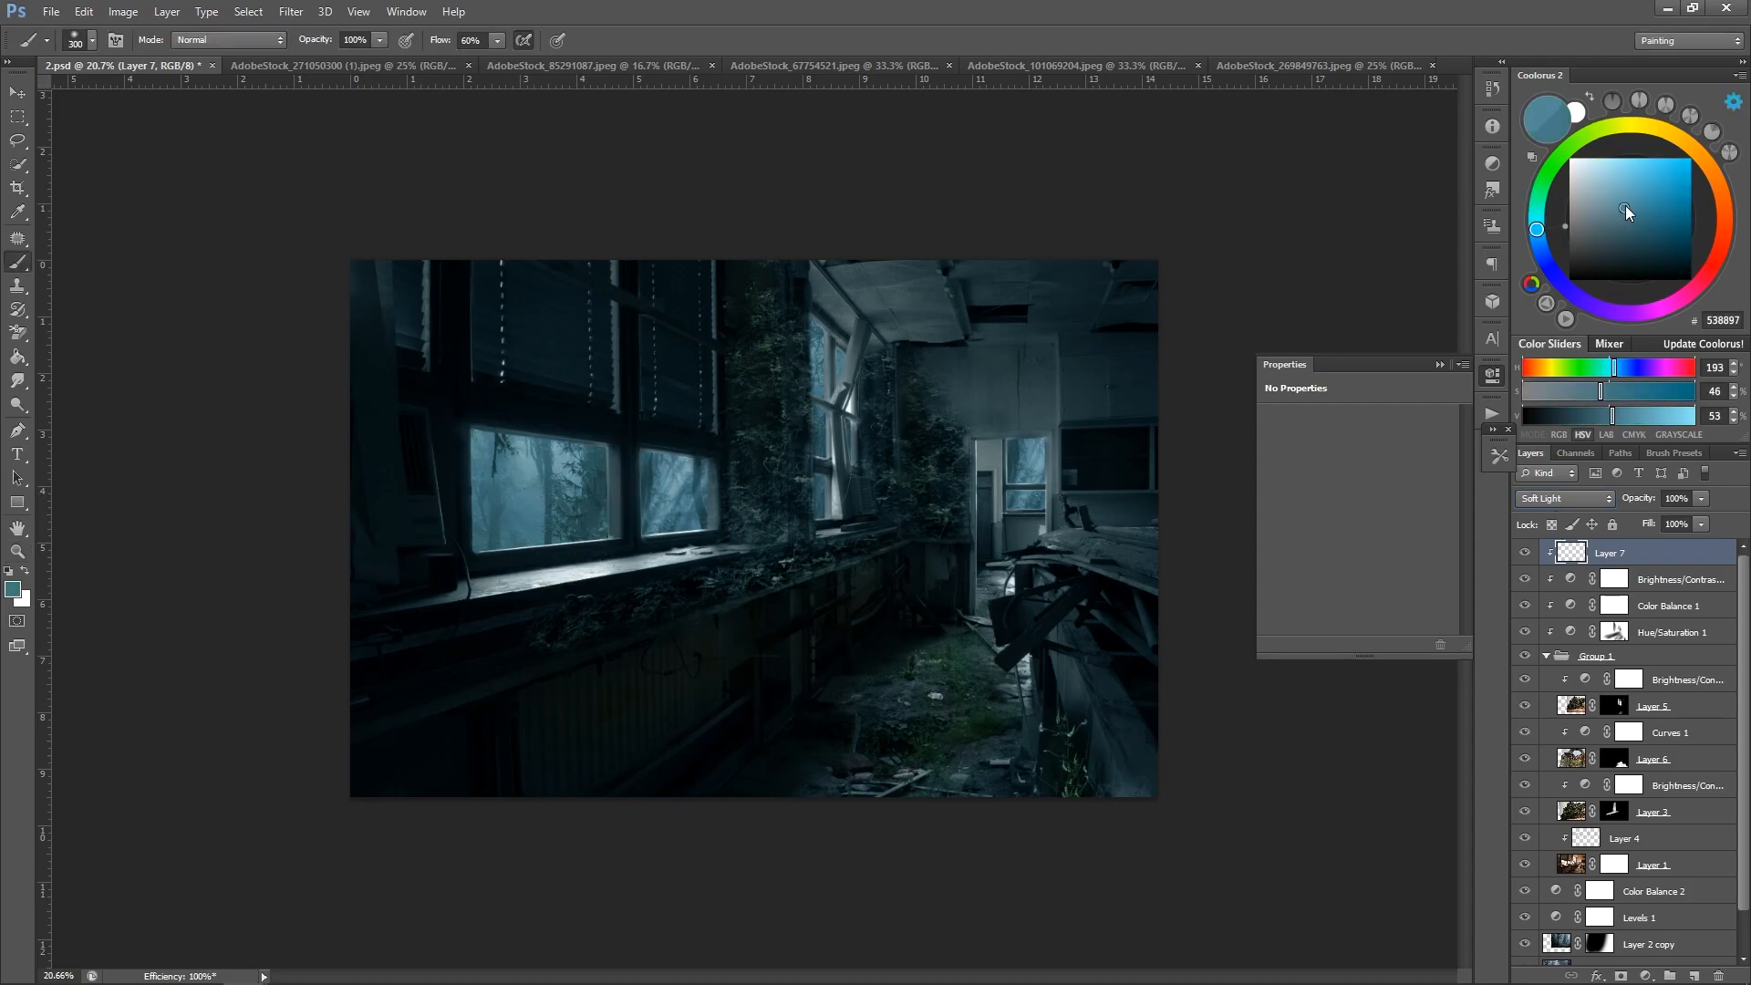
key(bracketright)
key(bracketright)
click(1542, 214)
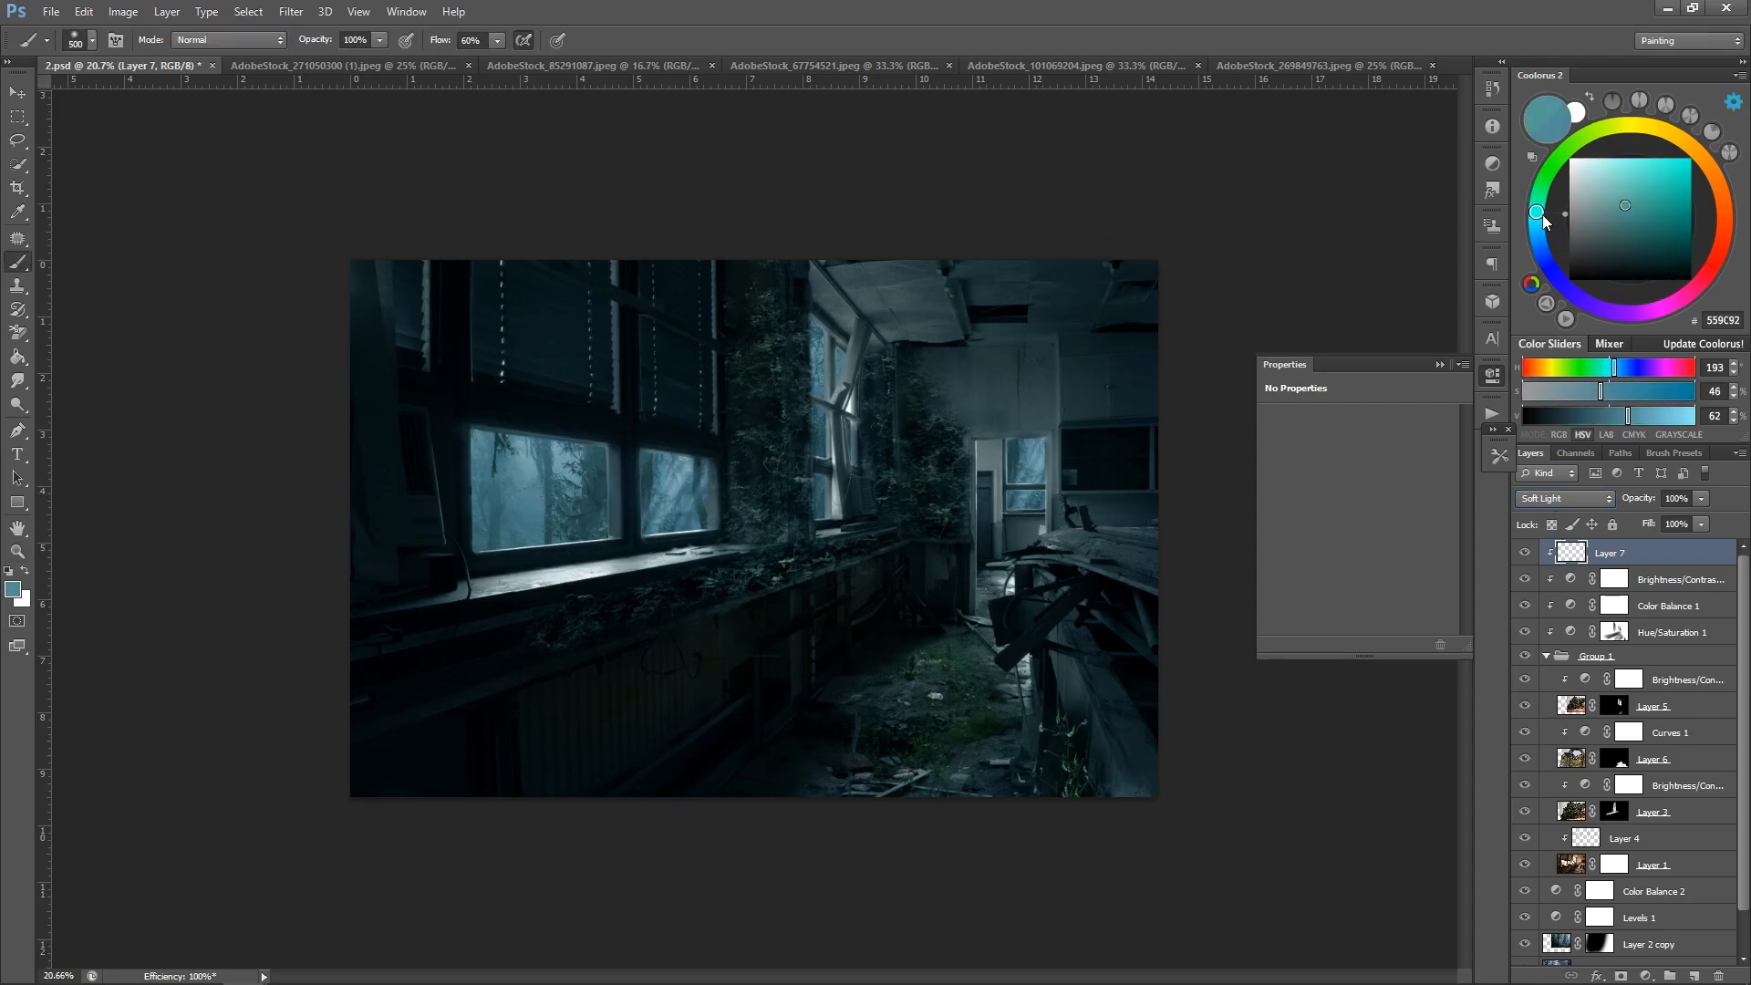
key(bracketright)
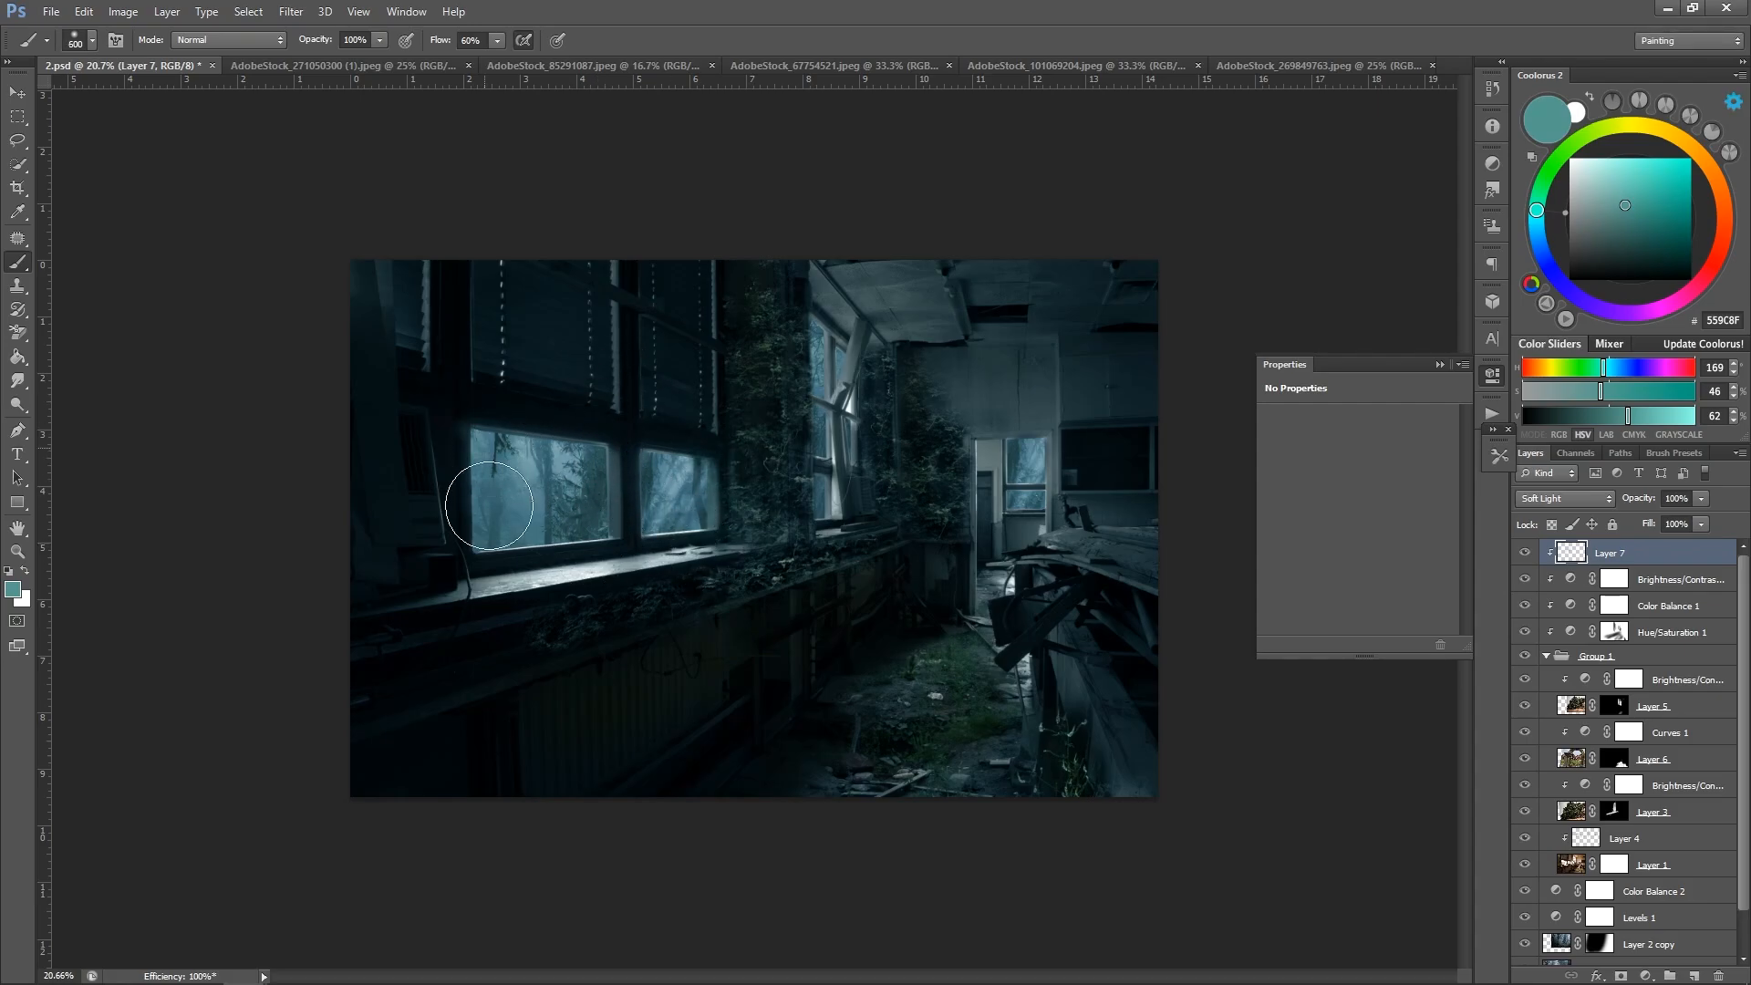
key(bracketleft)
key(bracketleft)
Paint sampled blue light over the tilted window and the doorway window on Layer 7, and pick a brighter cyan-blue.
alt+click(713, 476)
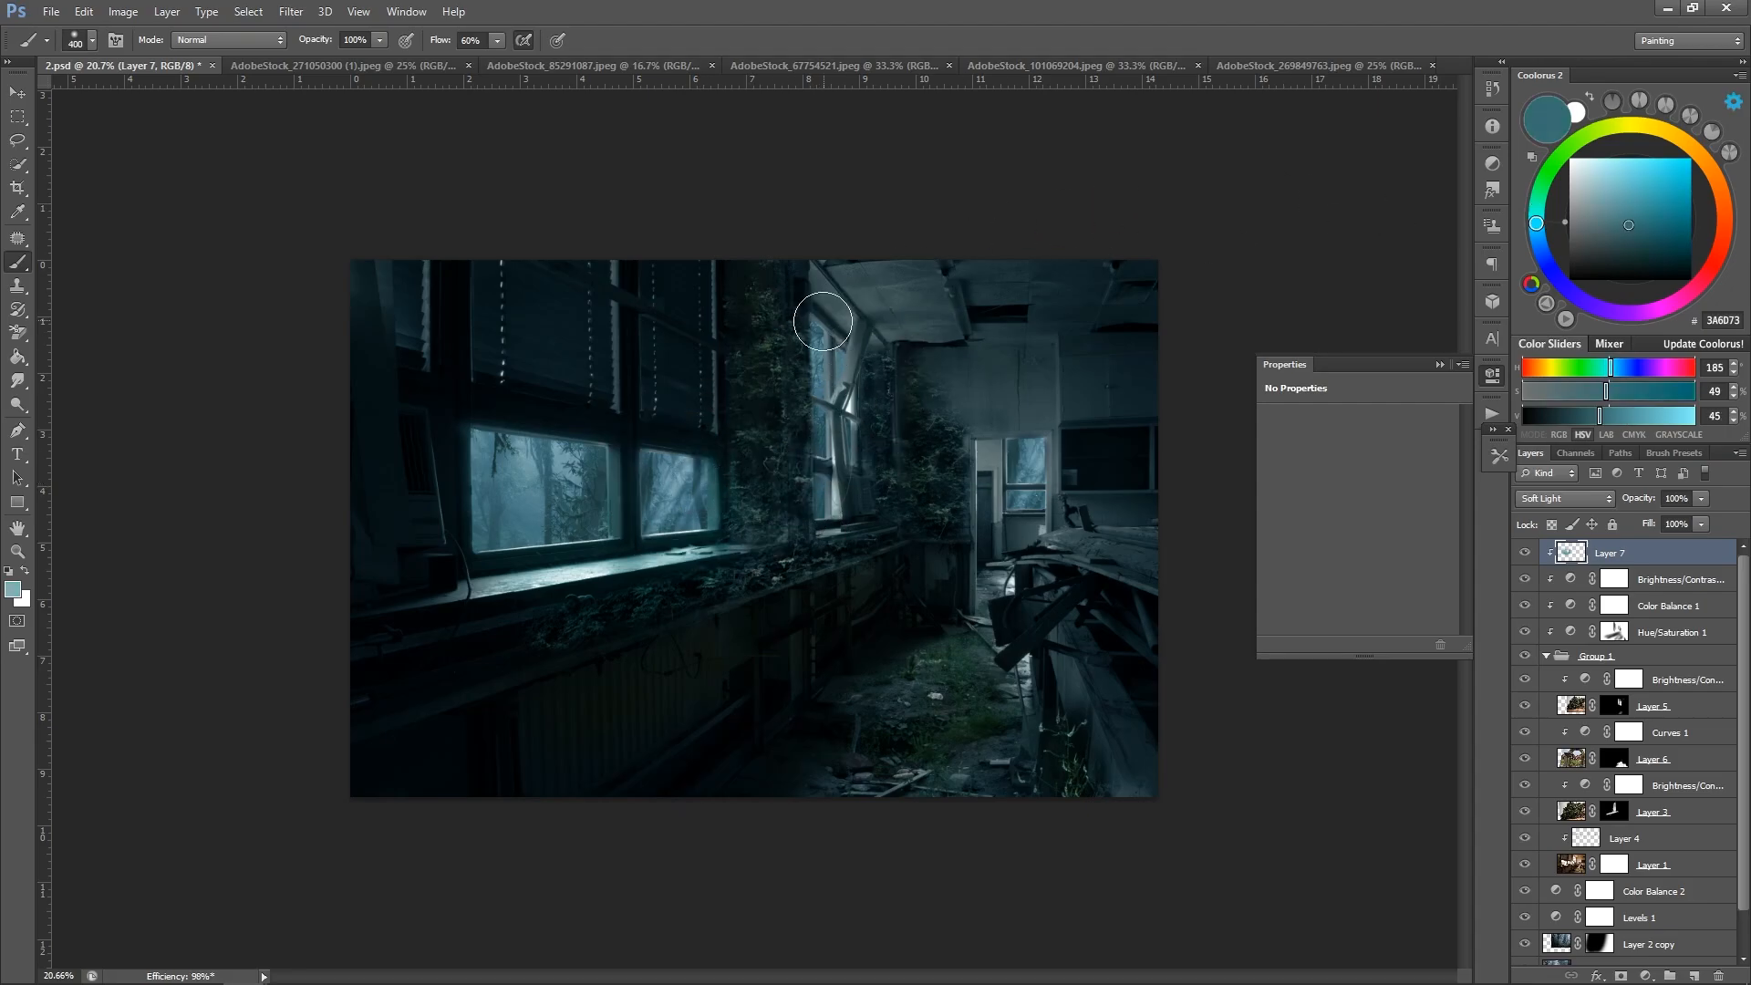
key(bracketleft)
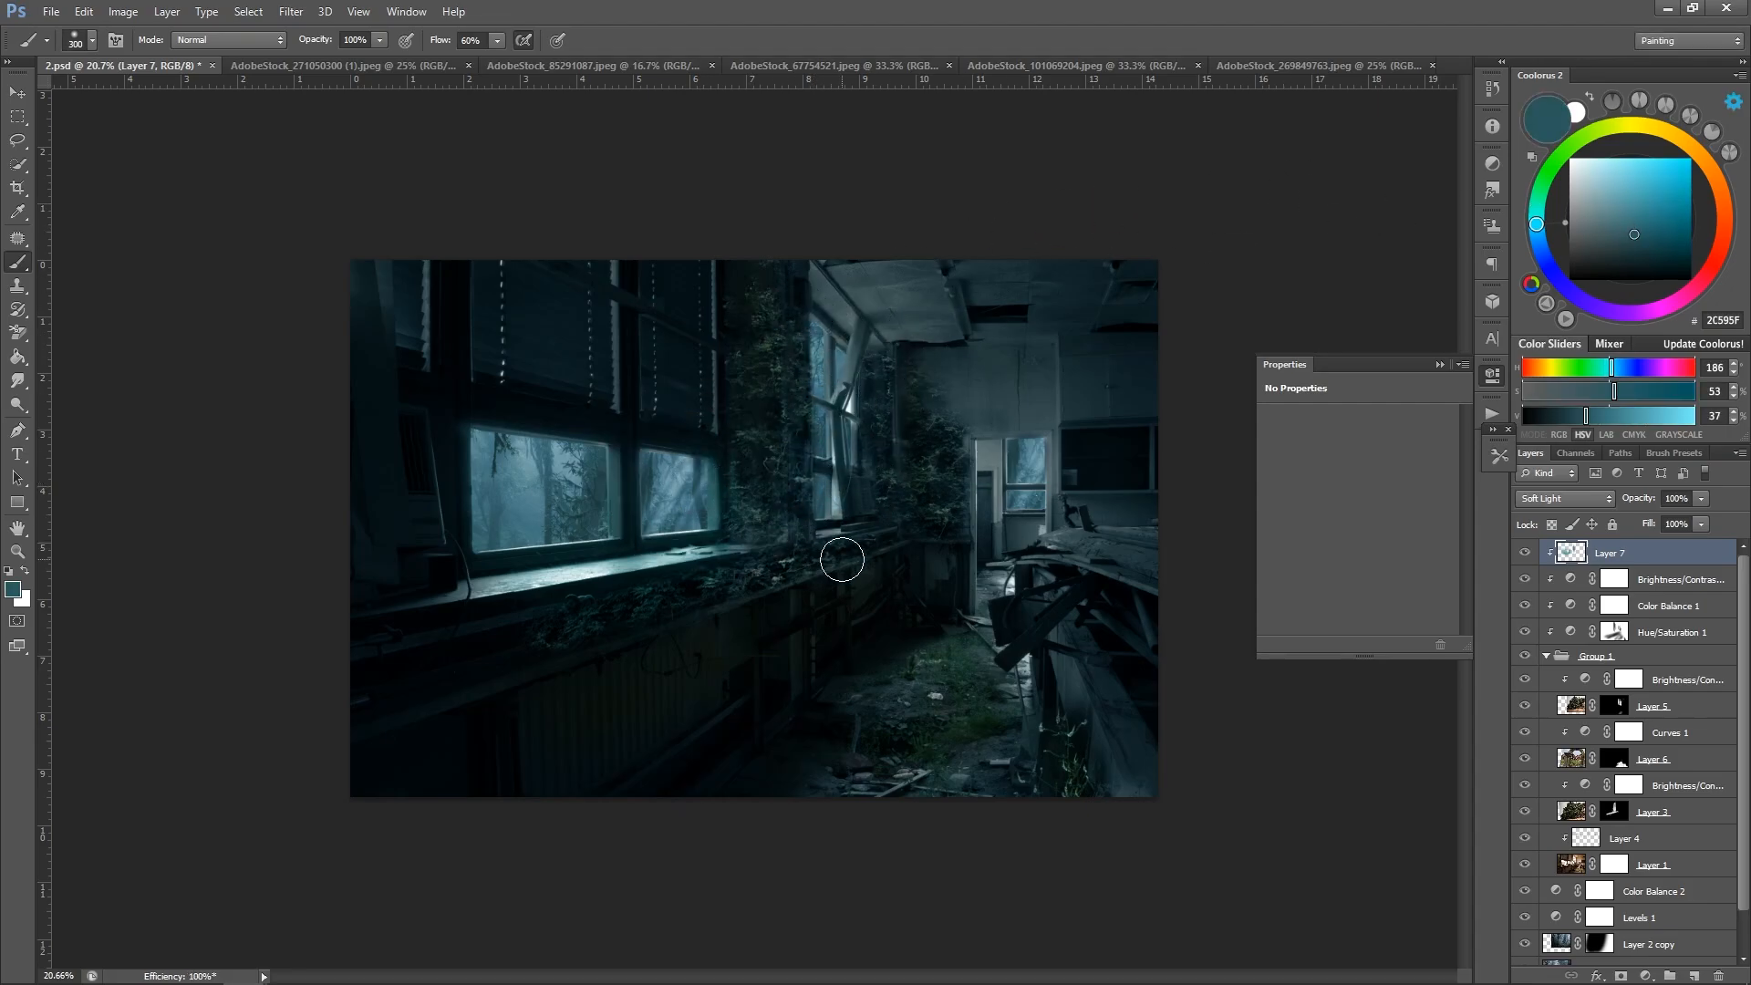
drag(1017, 446, 1039, 483)
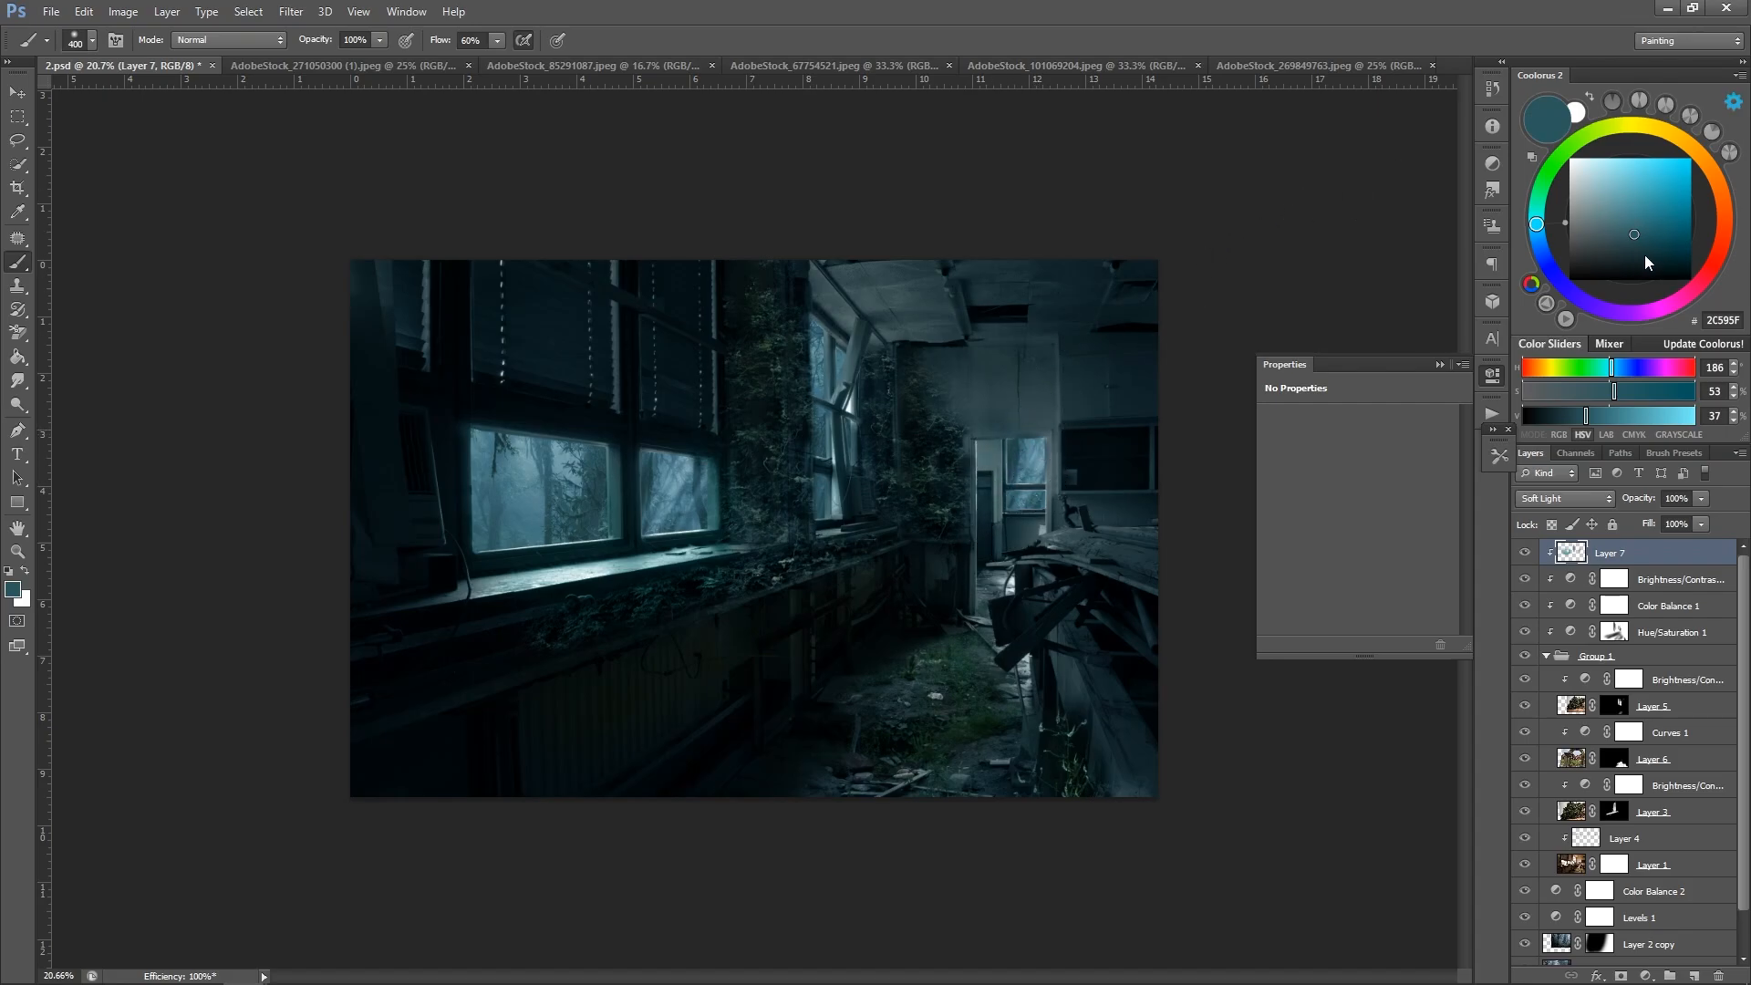
click(1659, 183)
Select Layer 1 and start a Pen tool path down the far doorway's inner left edge to the floor.
key(z)
click(1117, 438)
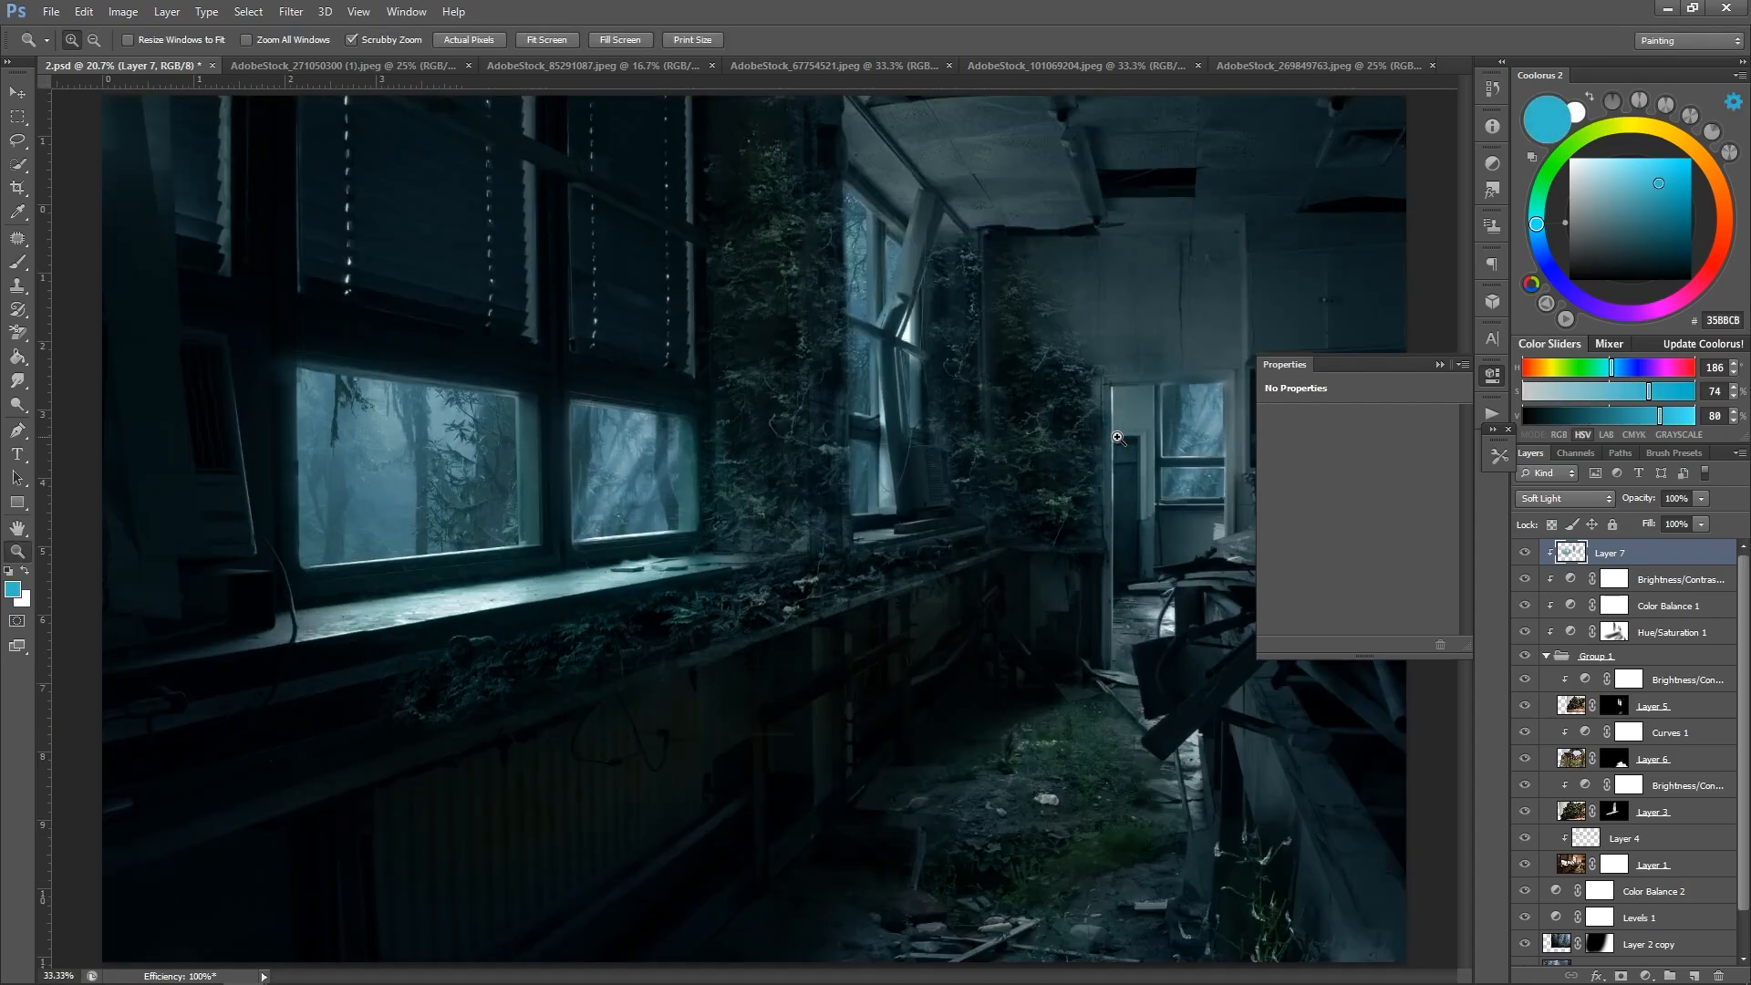
click(1117, 438)
click(1193, 511)
key(space)
drag(1193, 511, 919, 537)
click(1584, 868)
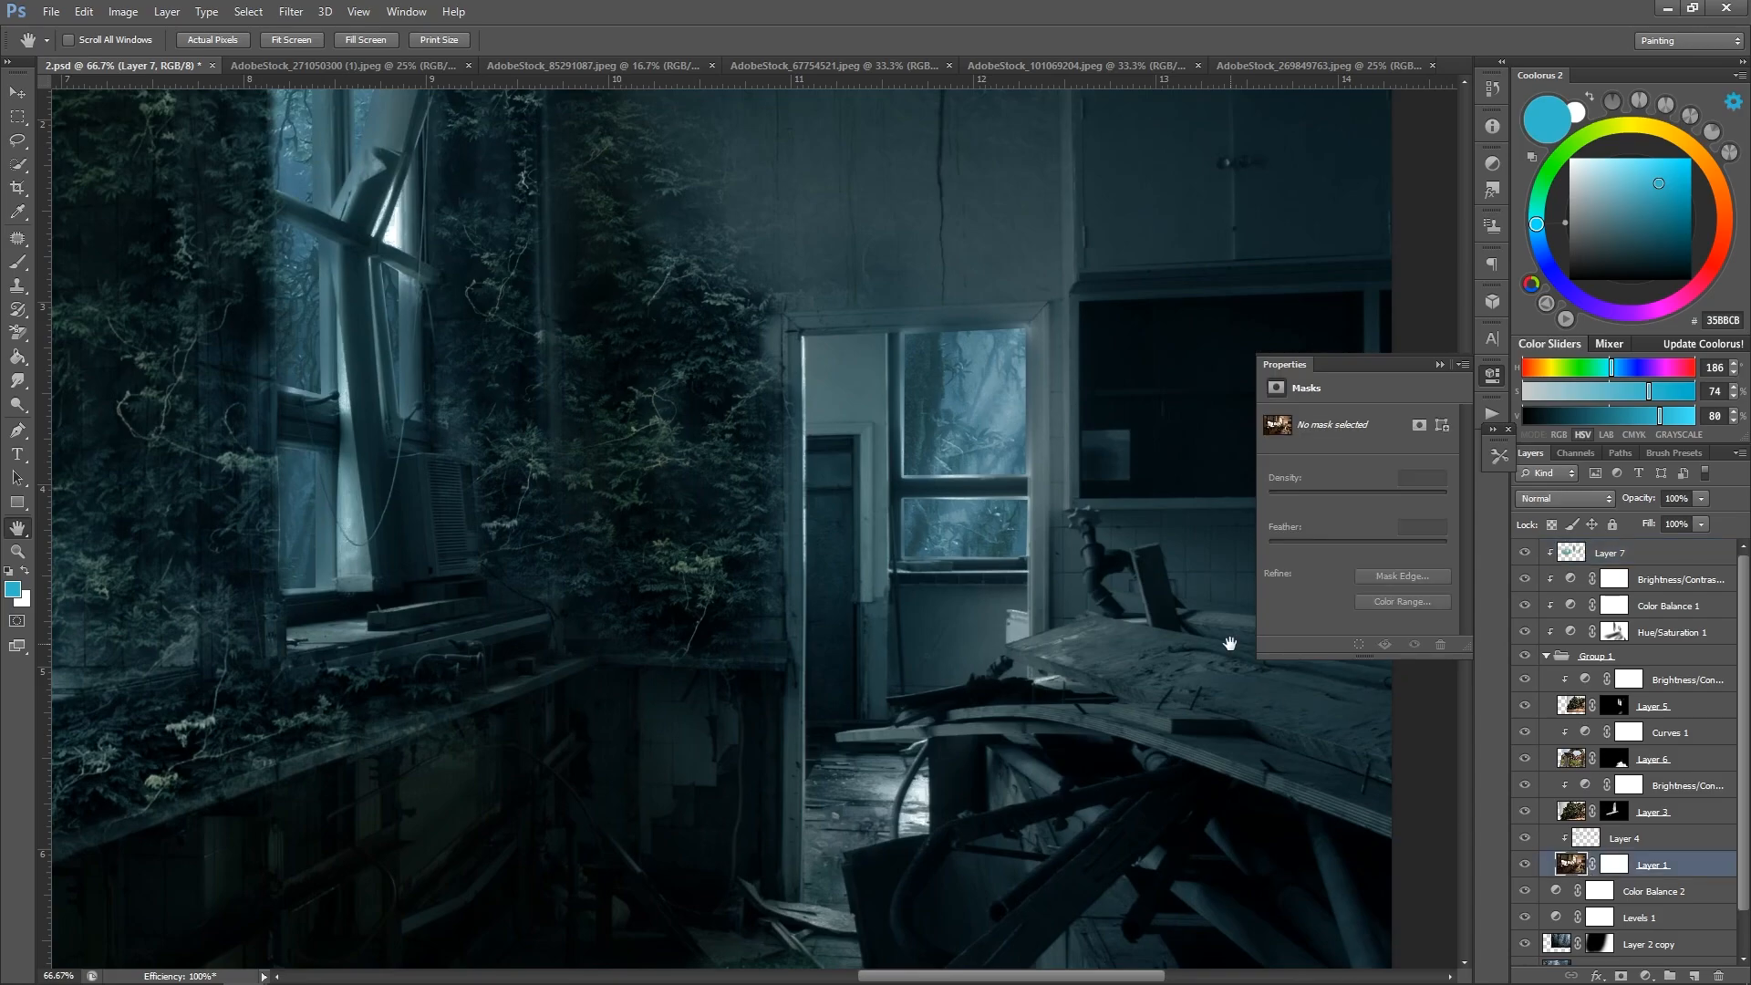
key(p)
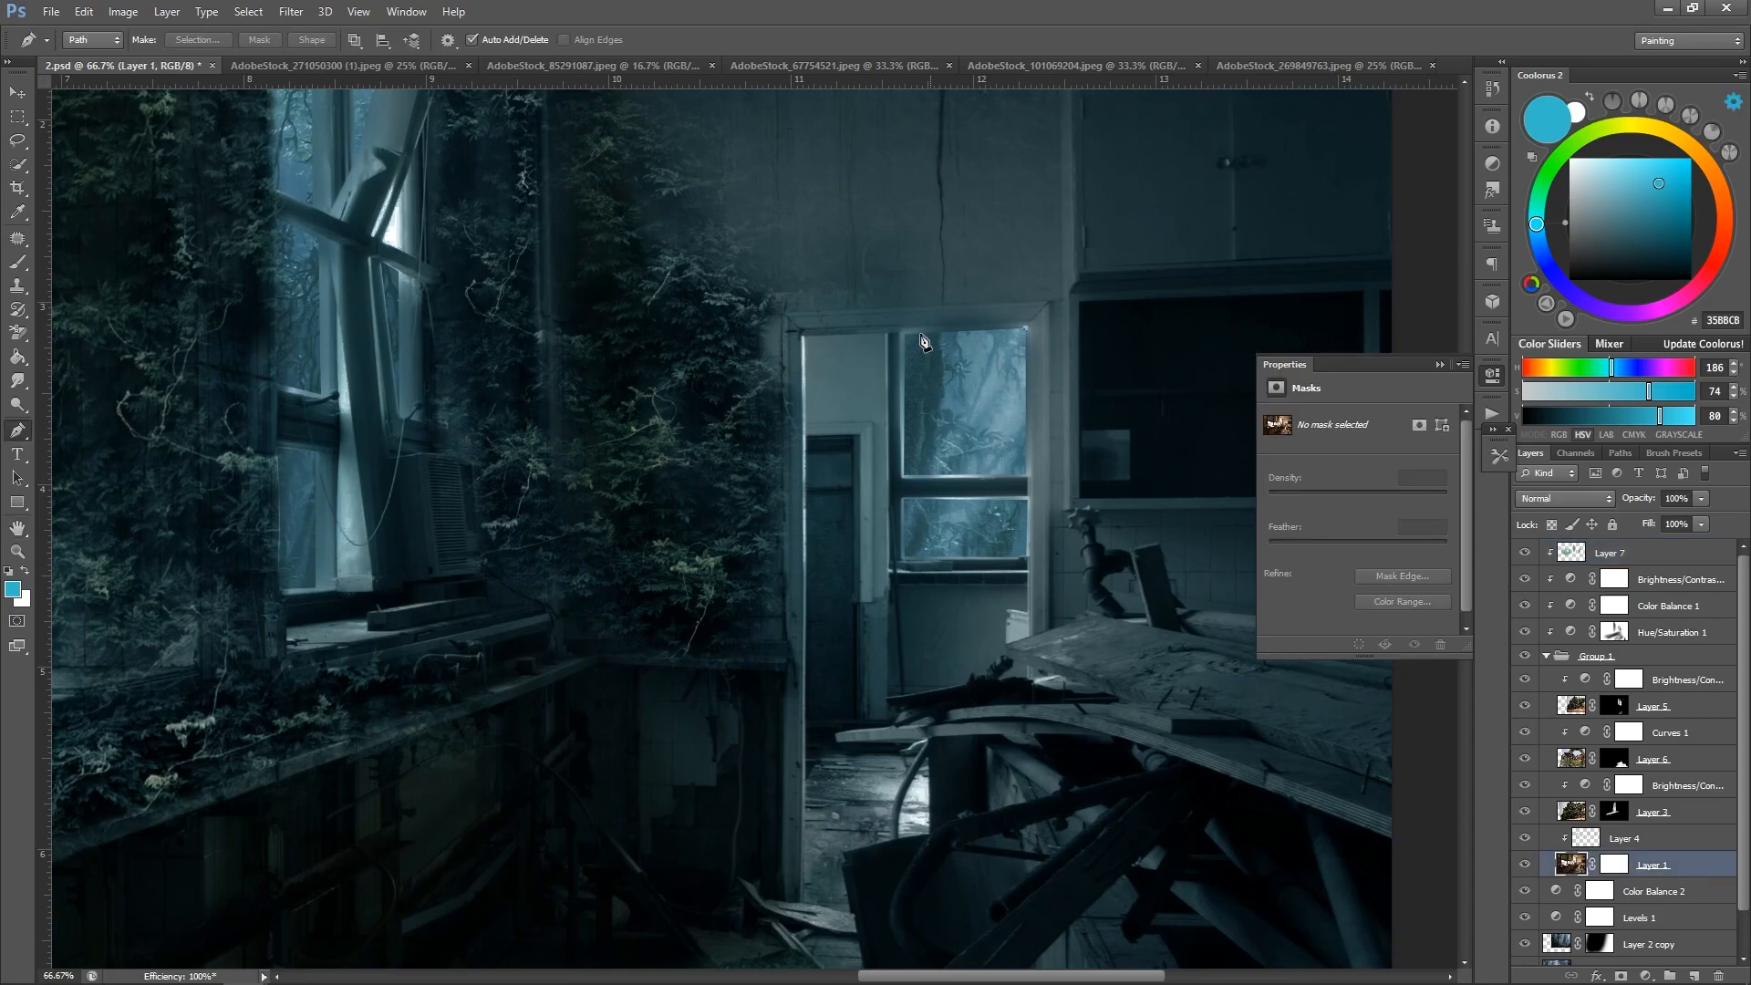
click(809, 336)
scroll(809, 853, down, 1)
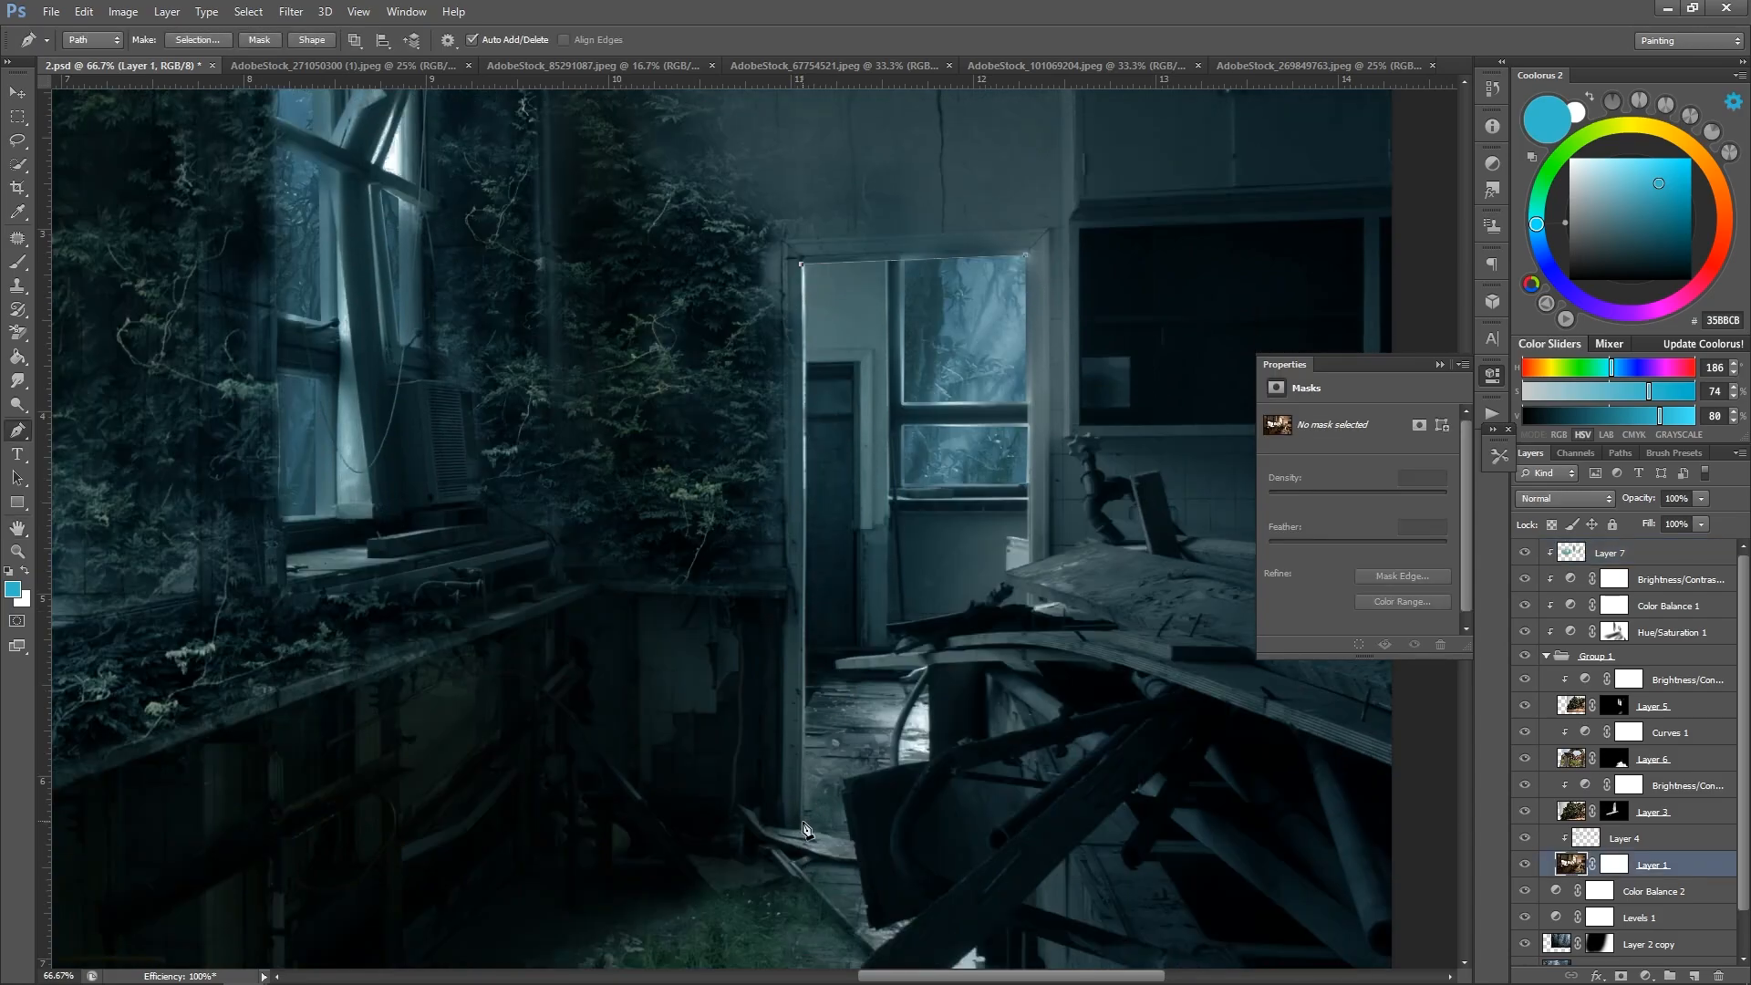
click(803, 827)
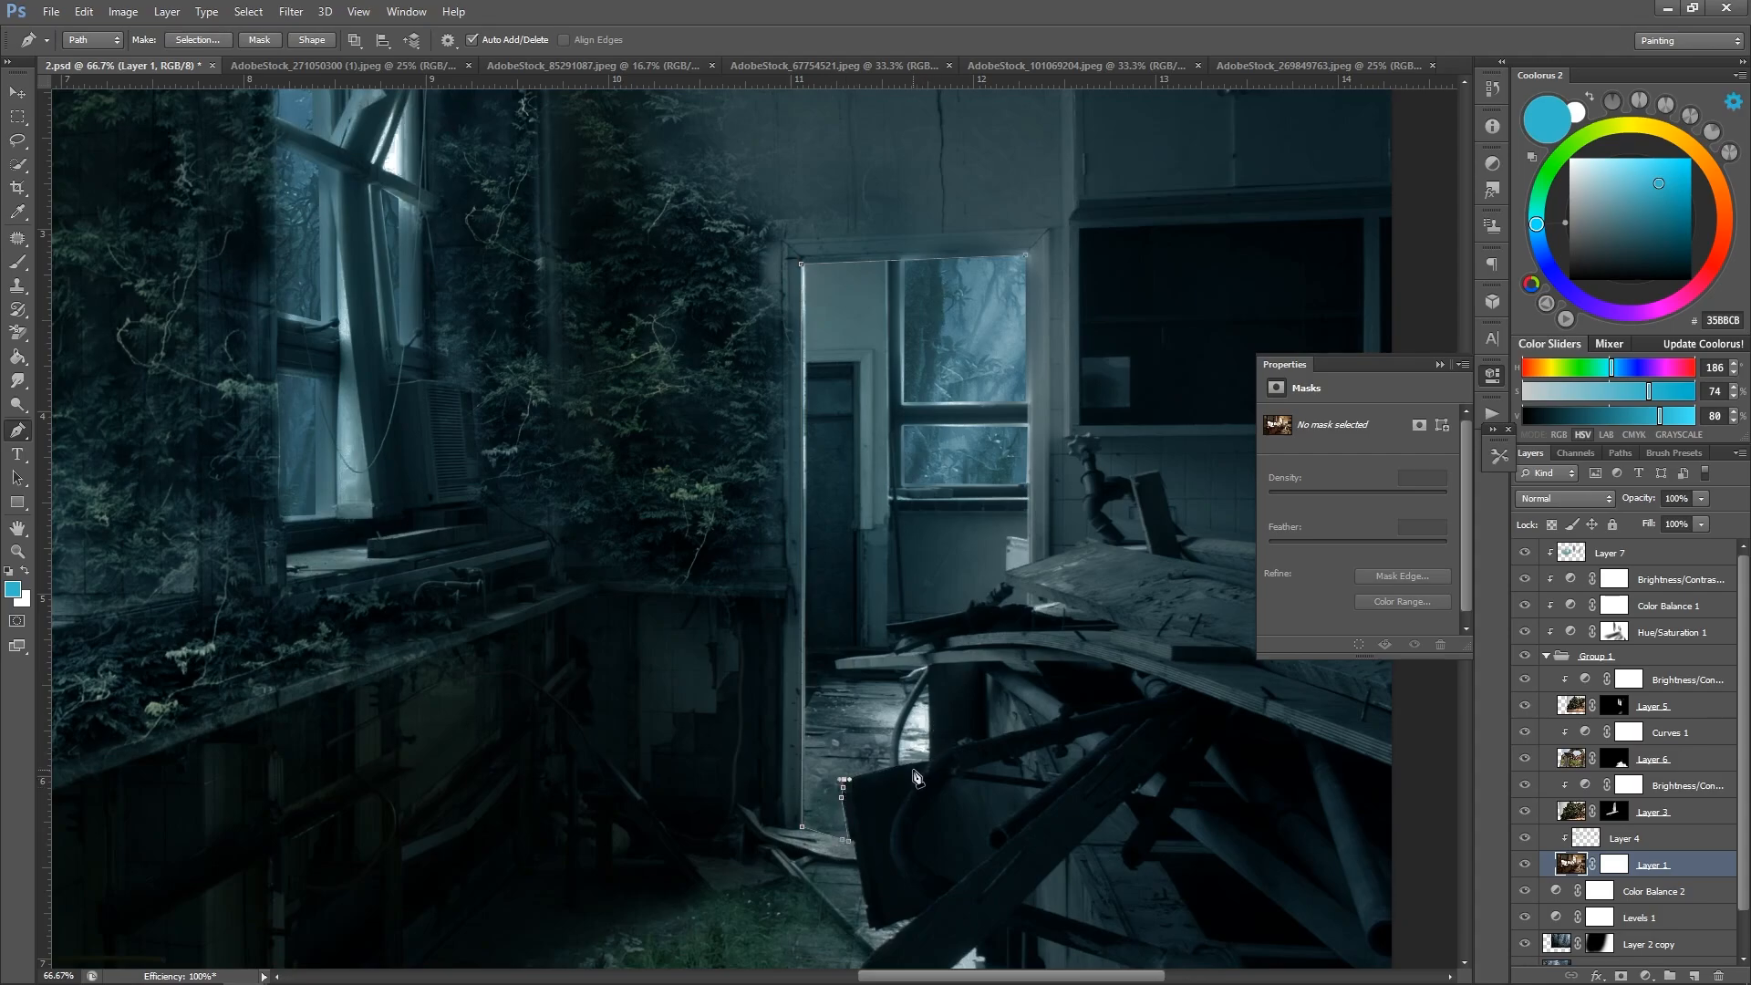
Trace the path along the debris and up around the doorway, include the gap behind the bent pipe, and convert it to a selection.
alt+scroll(917, 776, up, 4)
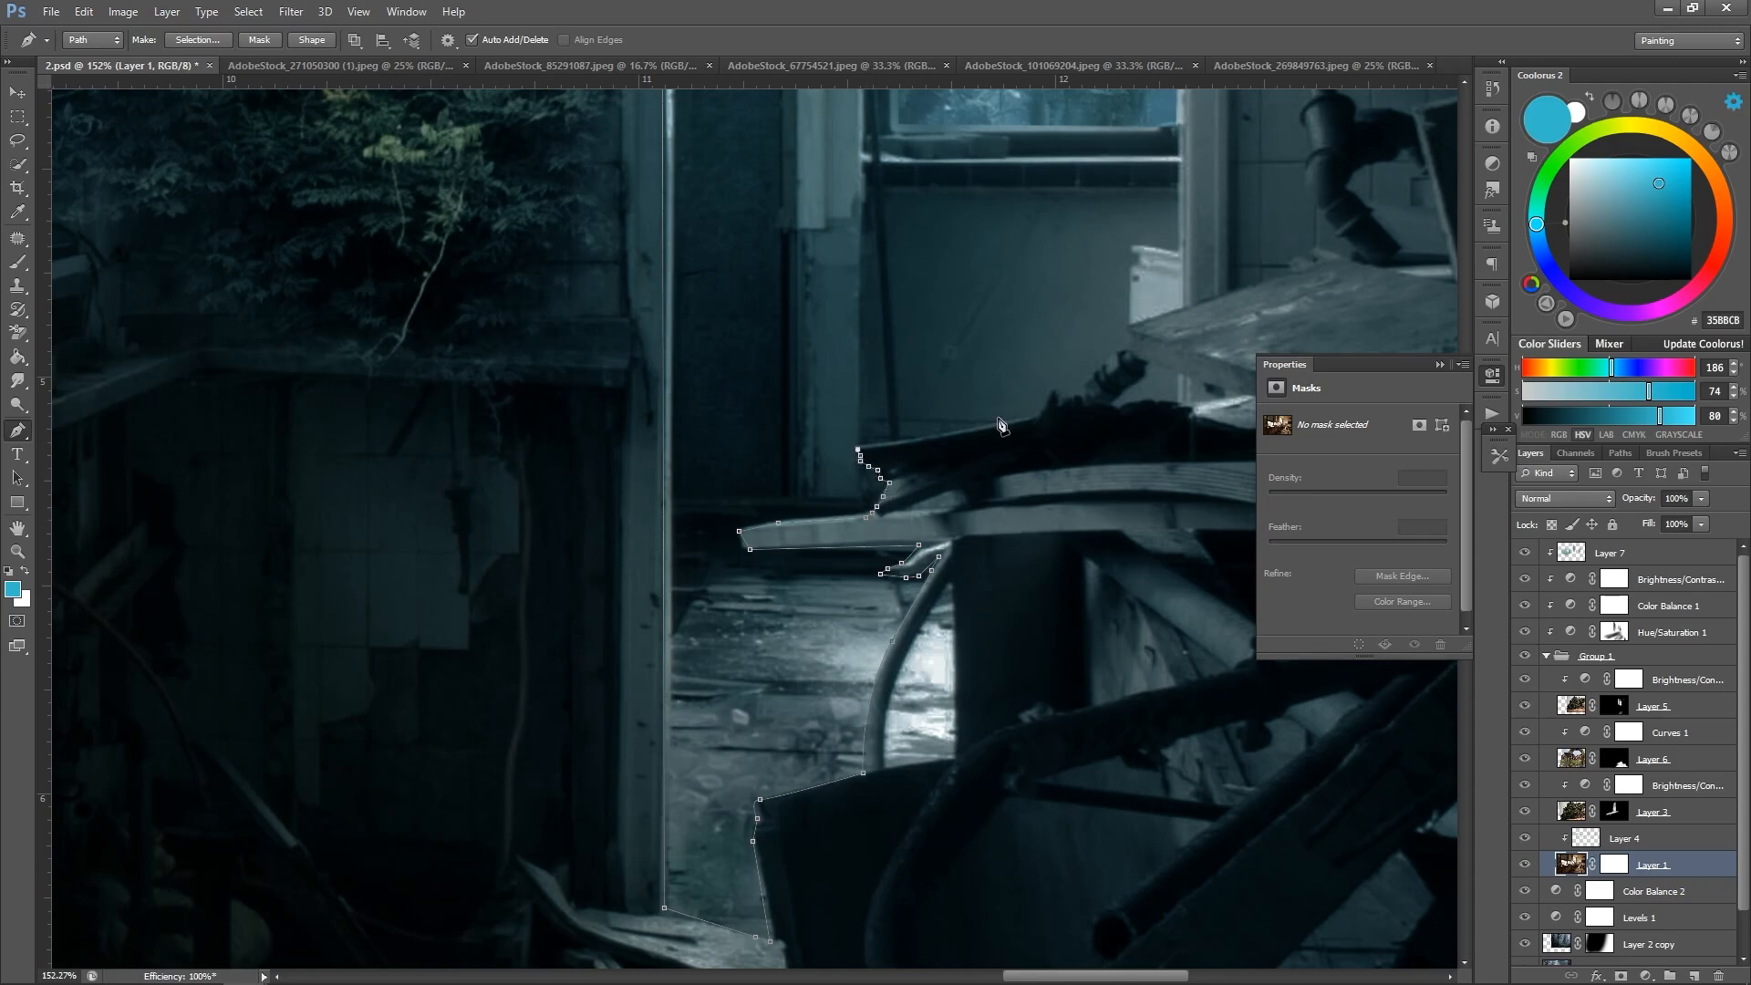
drag(1077, 407, 692, 492)
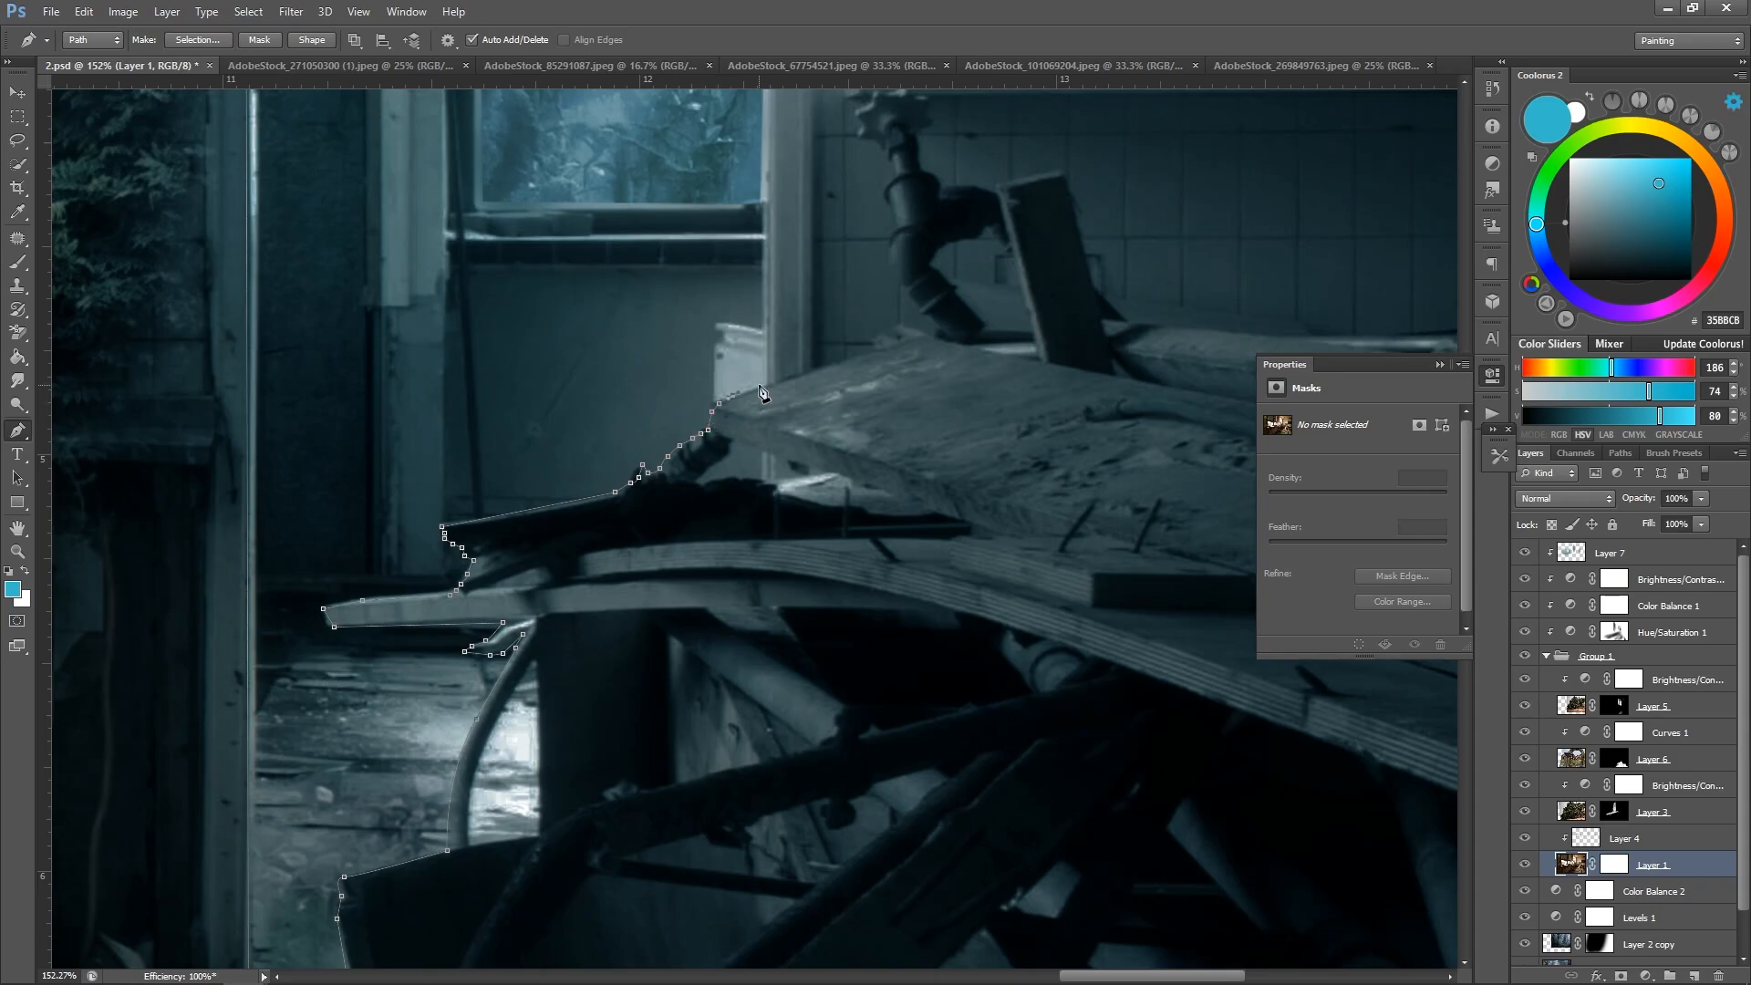
click(760, 386)
scroll(883, 321, down, 4)
scroll(921, 312, up, 4)
click(812, 185)
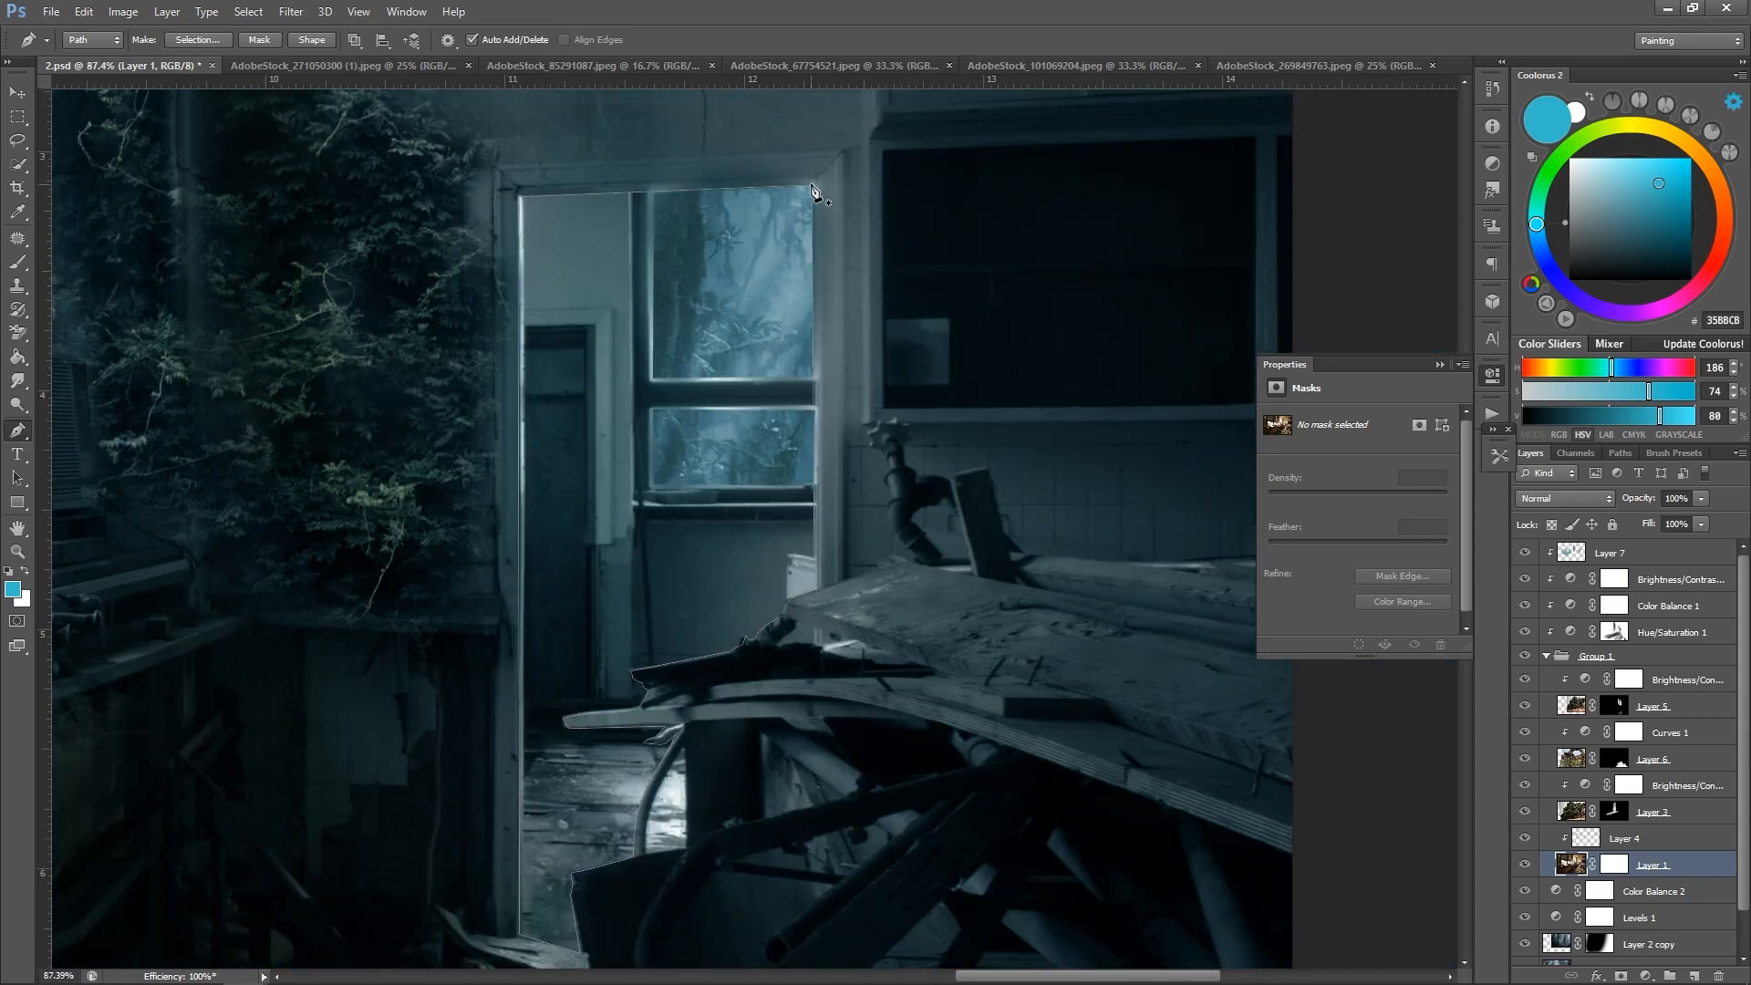
scroll(679, 572, up, 5)
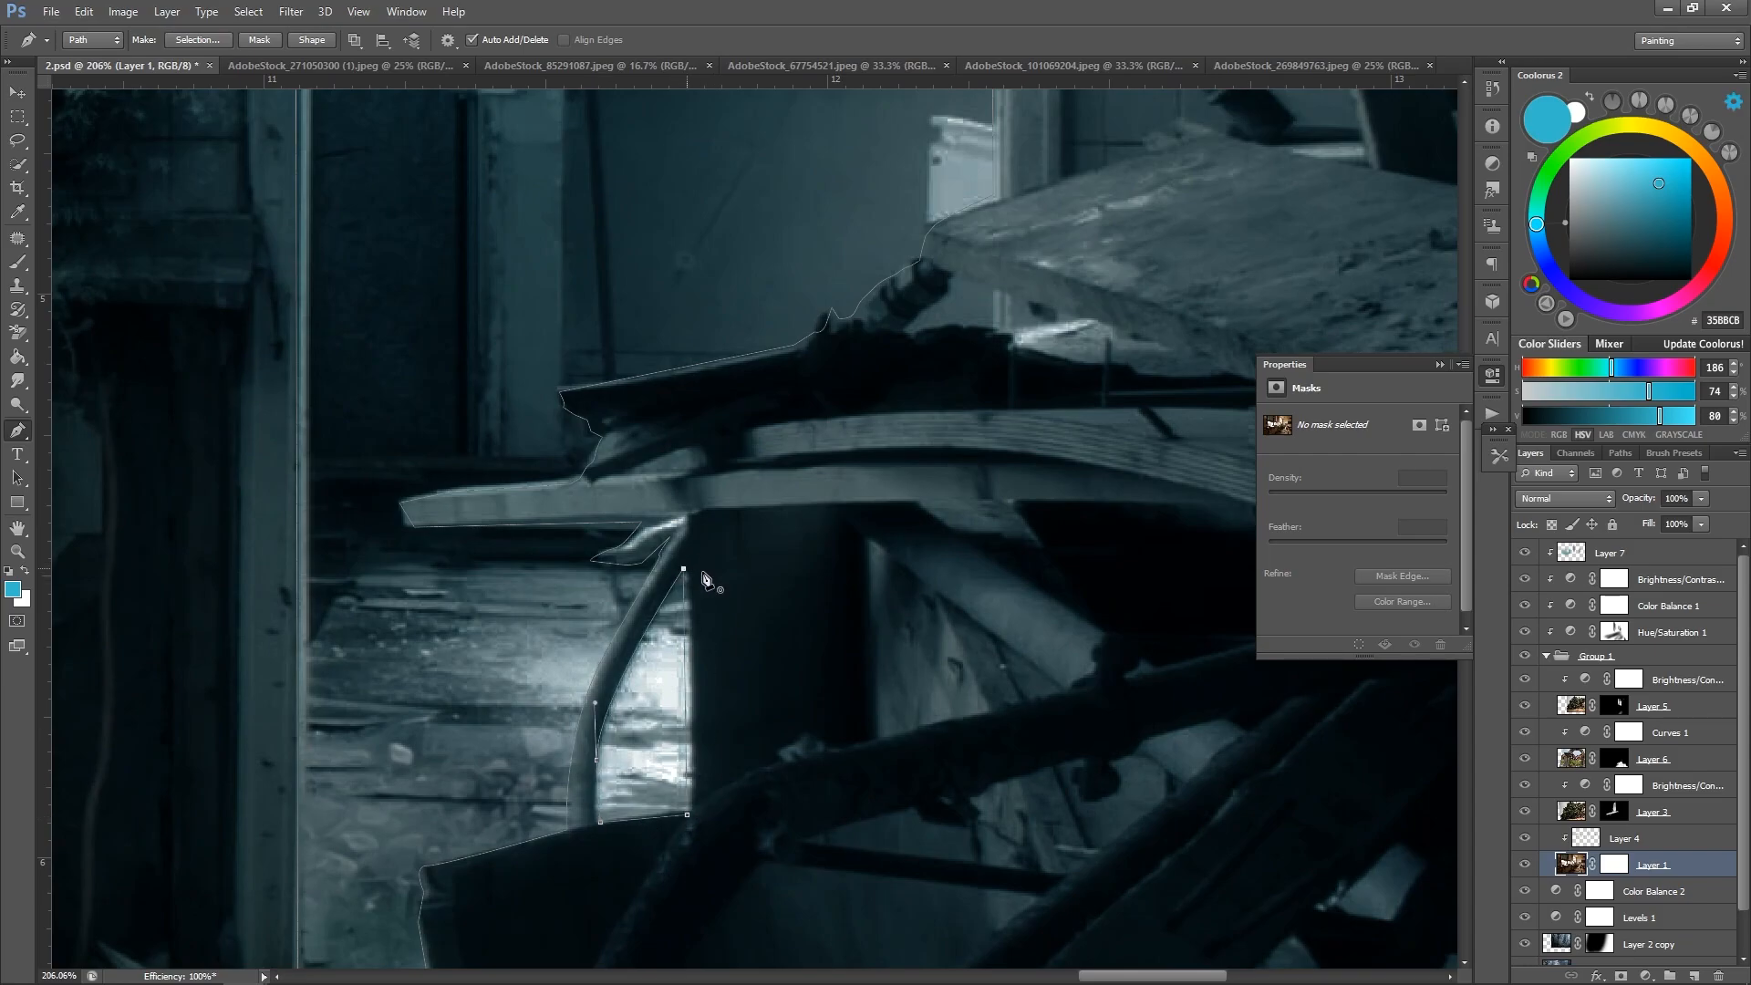
key(ctrl+Return)
Add a Levels adjustment masked to the doorway selection, raising the output black level to 174 and slightly lowering the output white.
scroll(705, 580, down, 5)
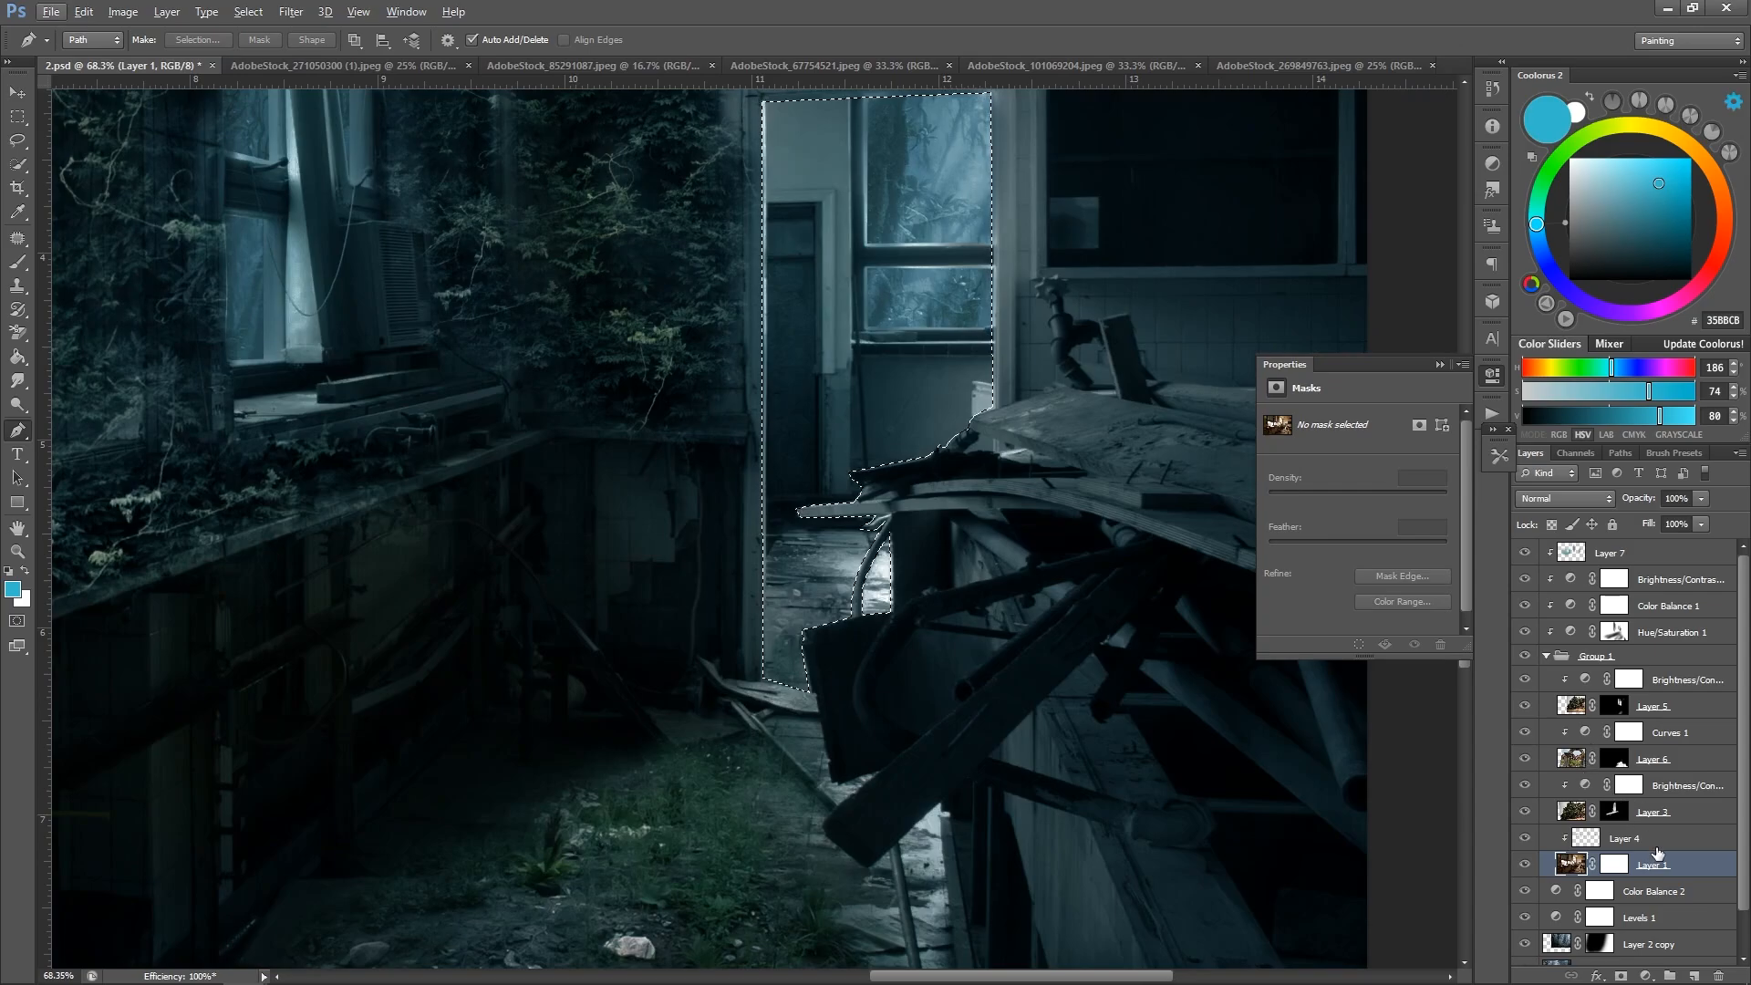
click(1647, 976)
click(1647, 665)
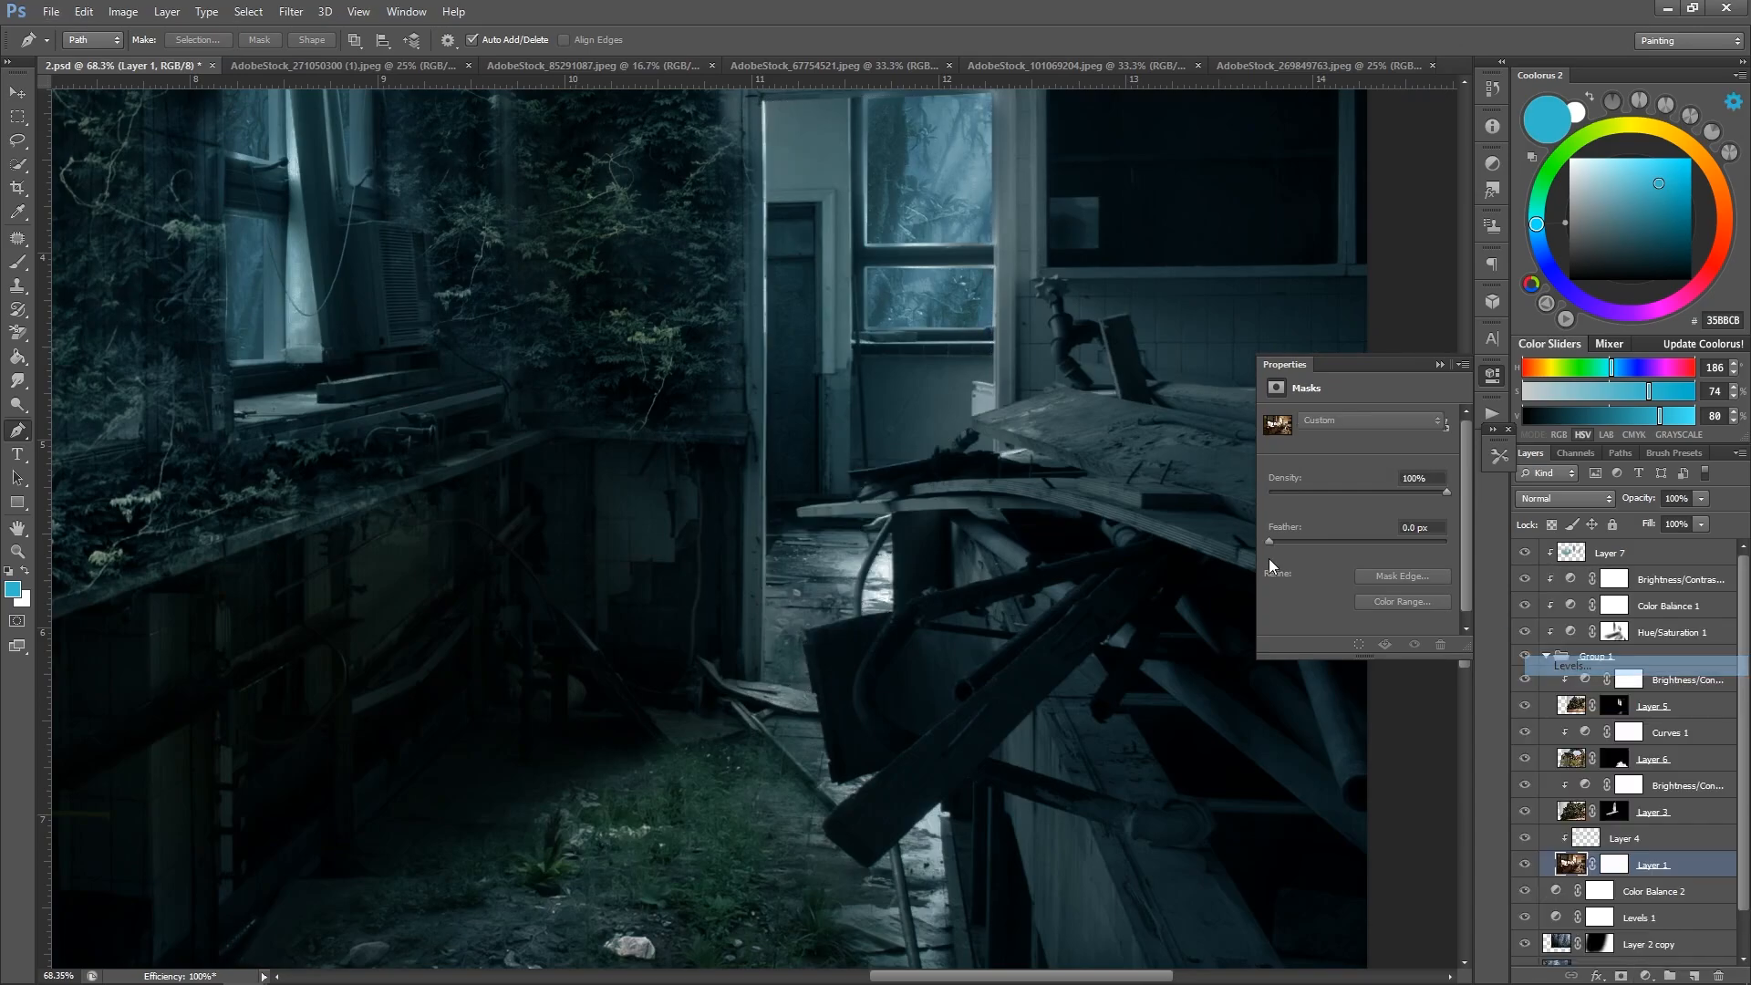
drag(1296, 610, 1439, 607)
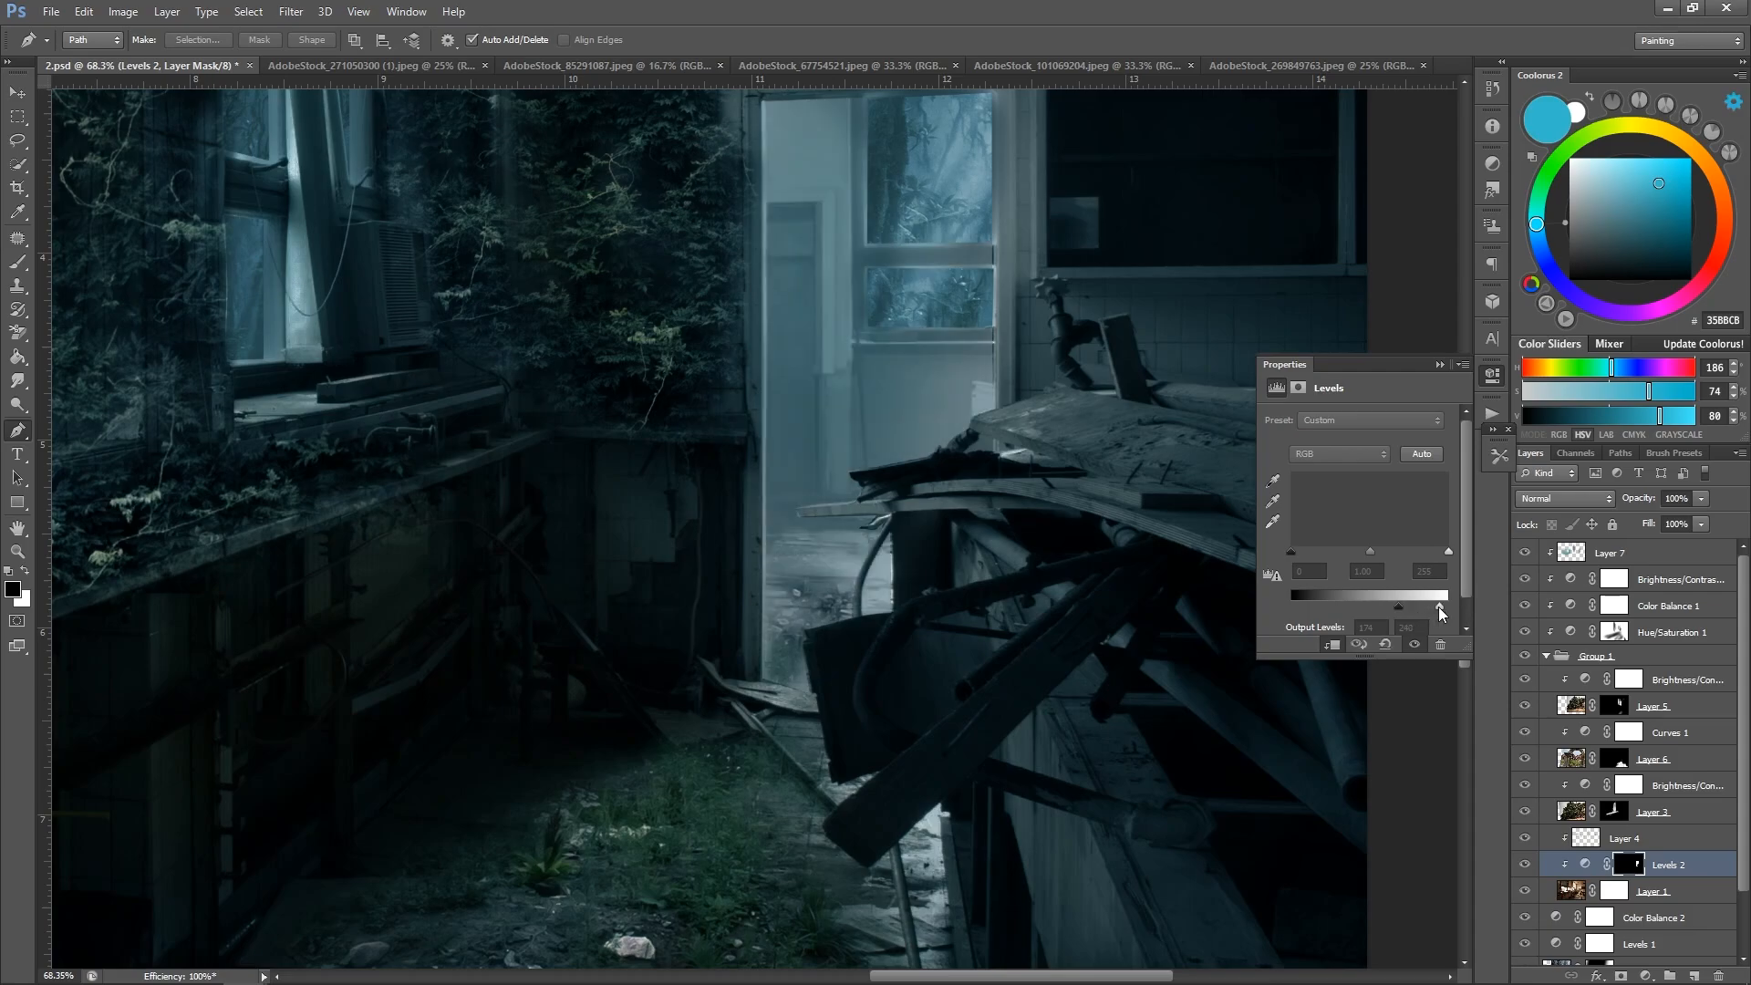
Move the Levels 2 adjustment above Layer 4 and release it from the clipping mask.
key(z)
alt+click(950, 237)
alt+click(951, 237)
alt+click(950, 245)
alt+click(950, 260)
alt+click(950, 283)
ctrl+click(1105, 441)
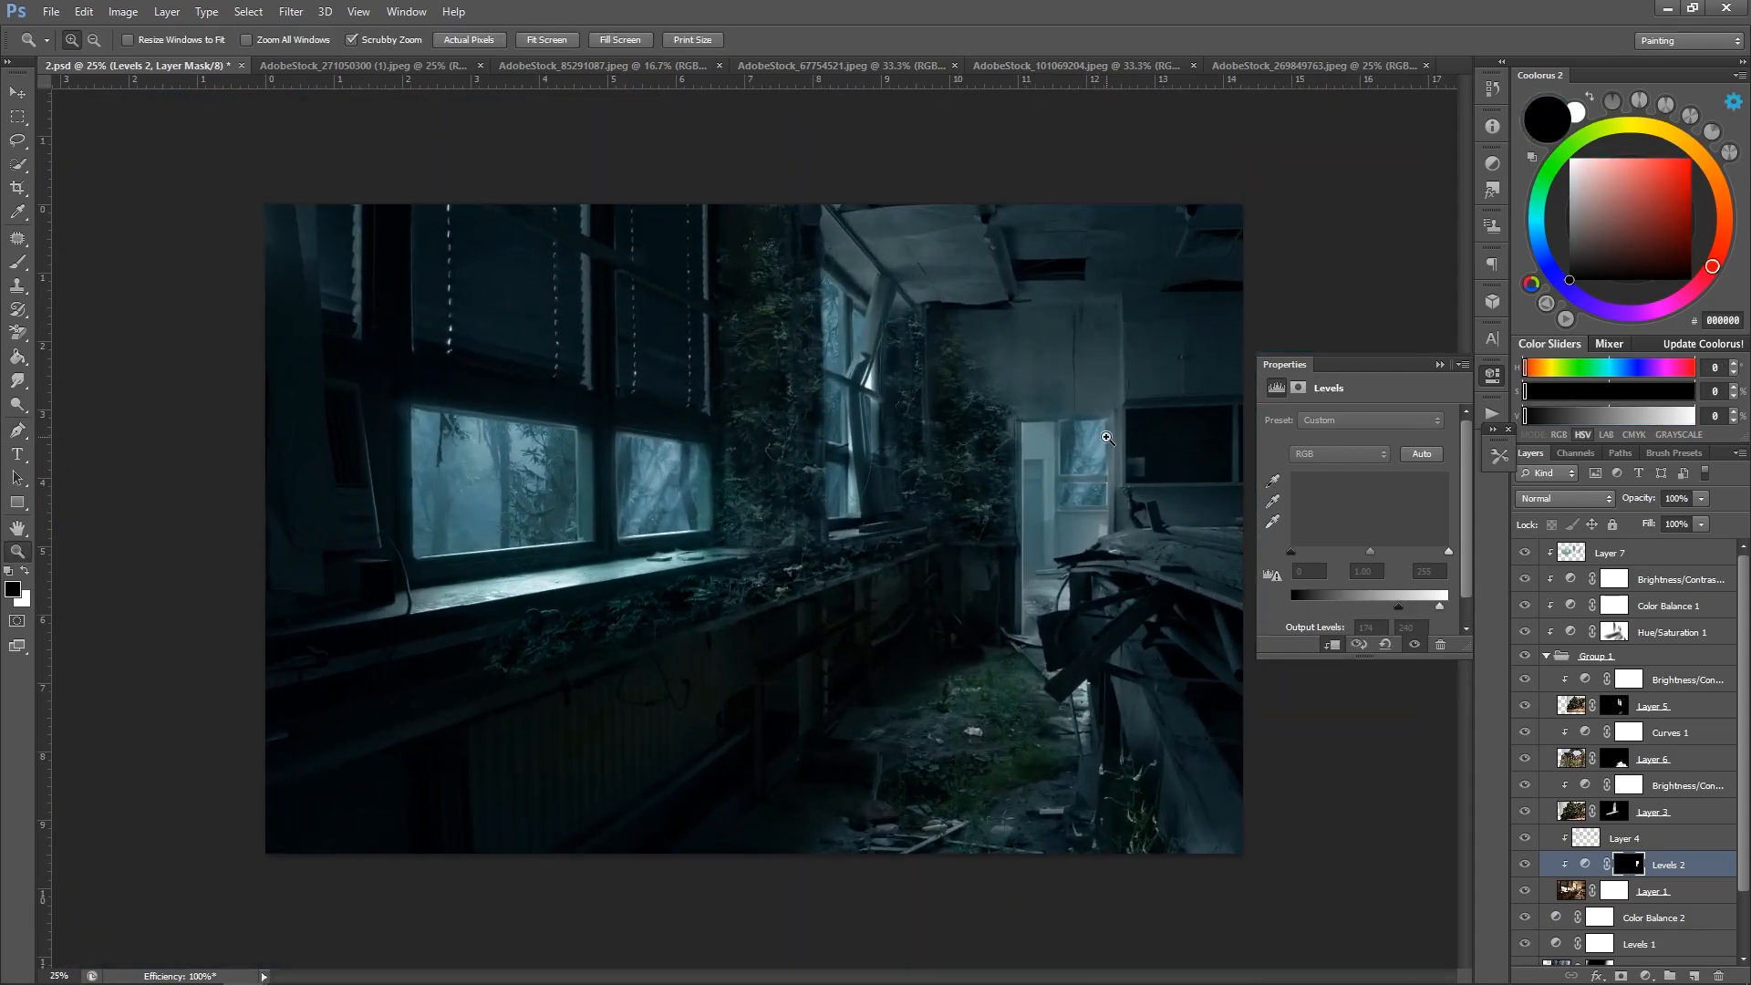
ctrl+click(1107, 437)
ctrl+click(1107, 437)
drag(1155, 429, 956, 445)
click(1688, 862)
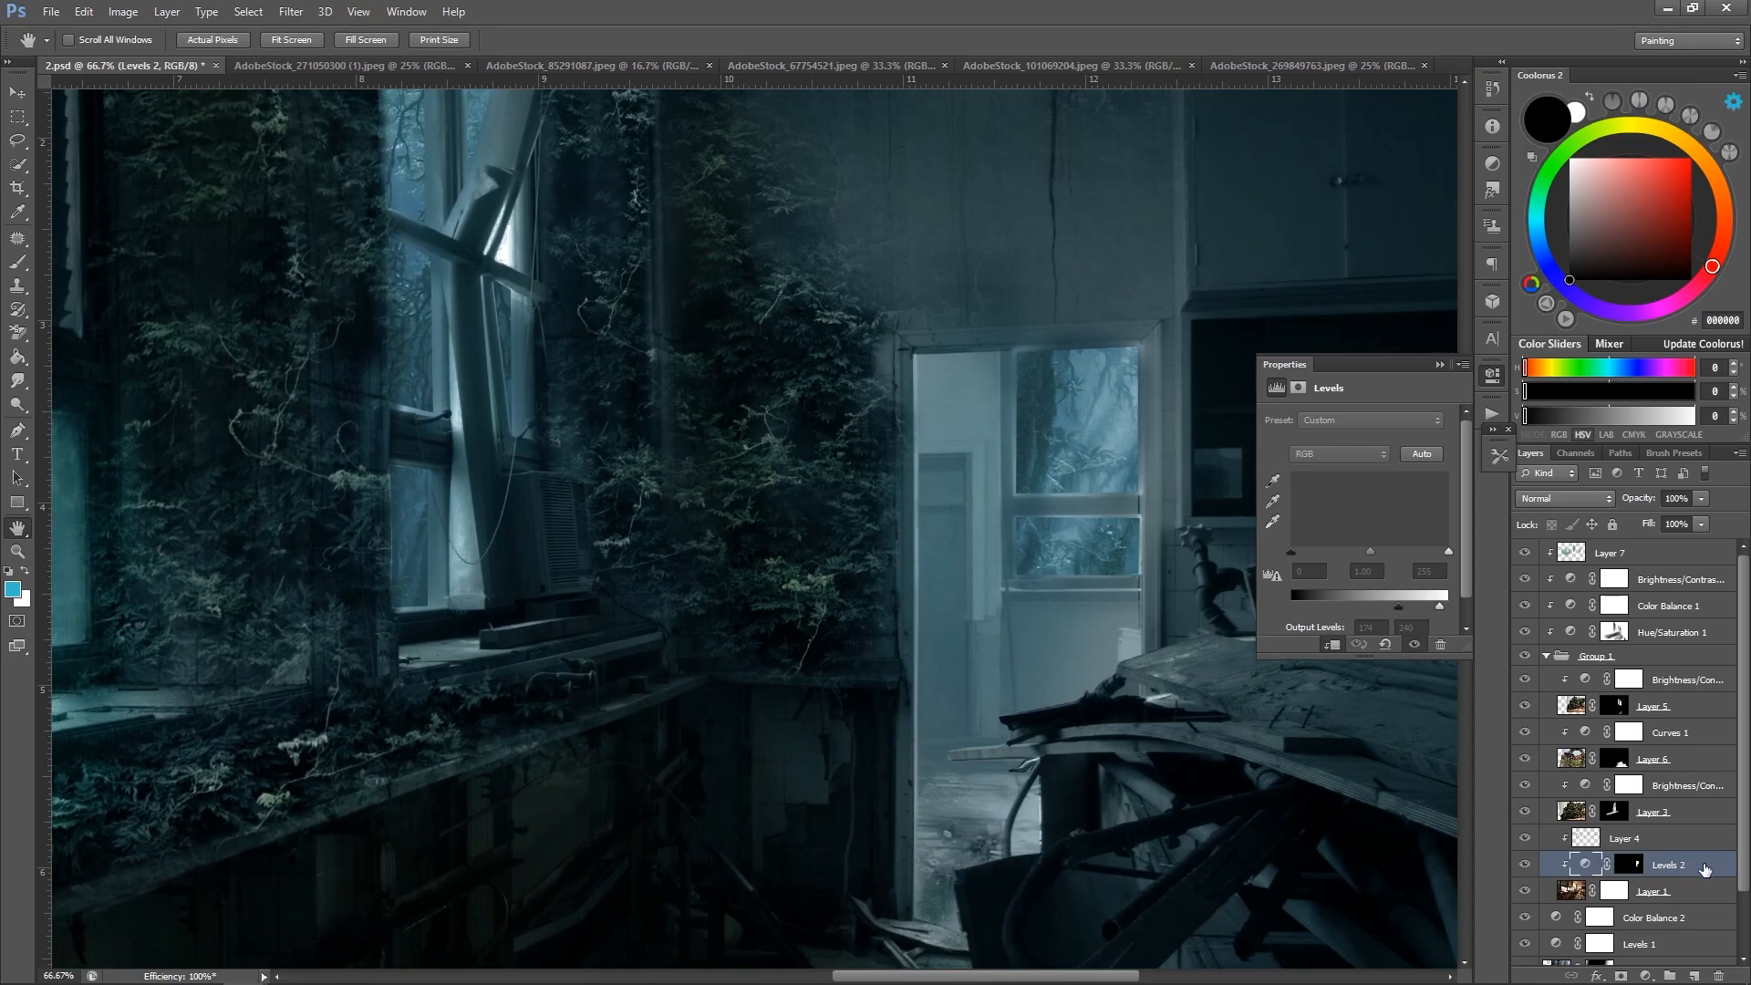
drag(1703, 864, 1653, 824)
right_click(1656, 832)
click(1595, 355)
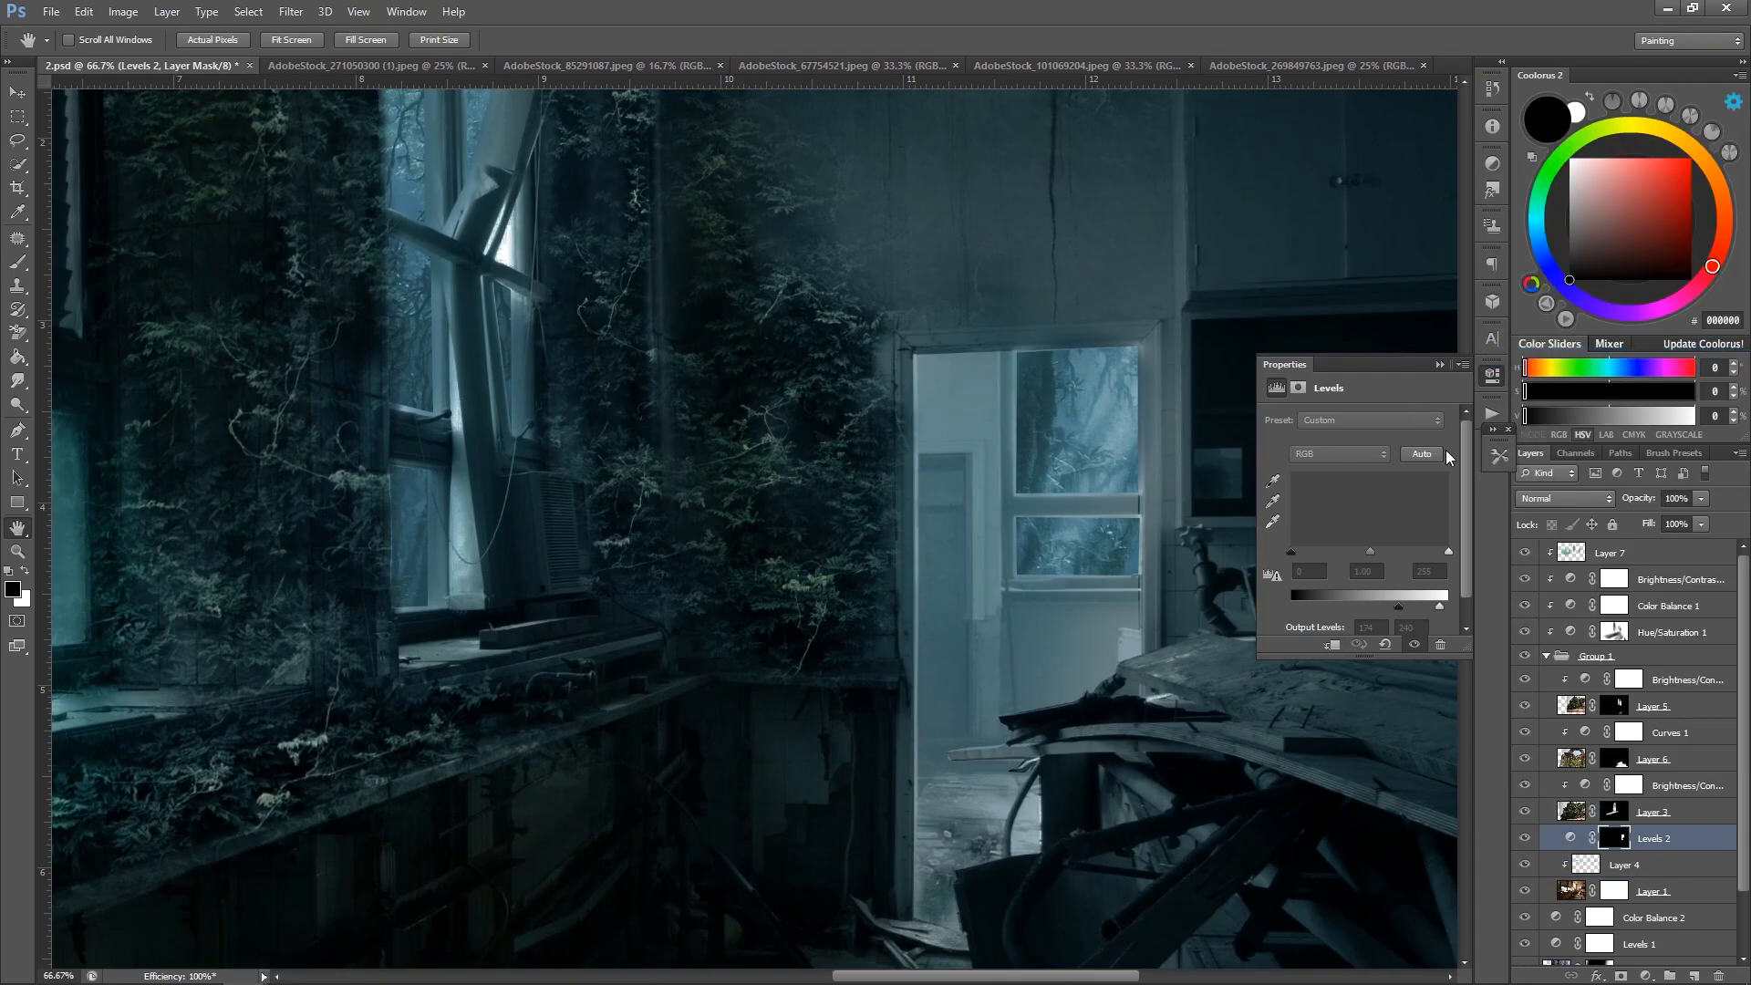
Refine the Levels 2 mask along the right edge of the doorway window with a small black and white brush.
key(b)
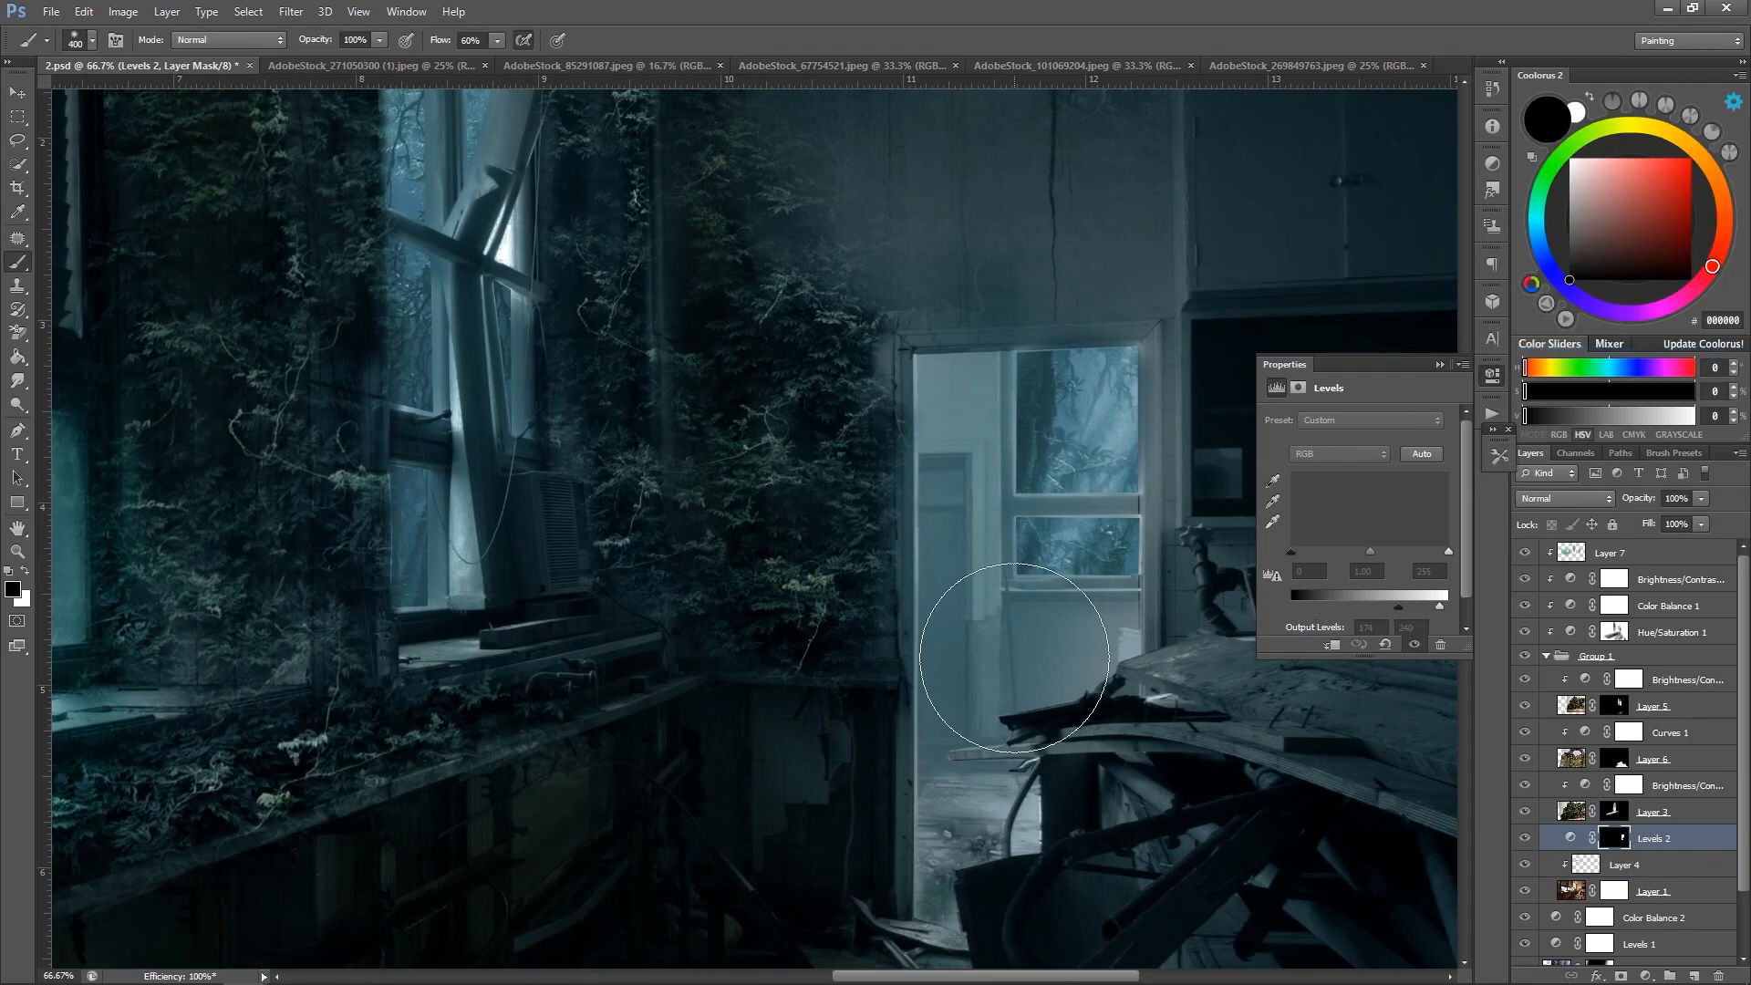
right_click(1678, 843)
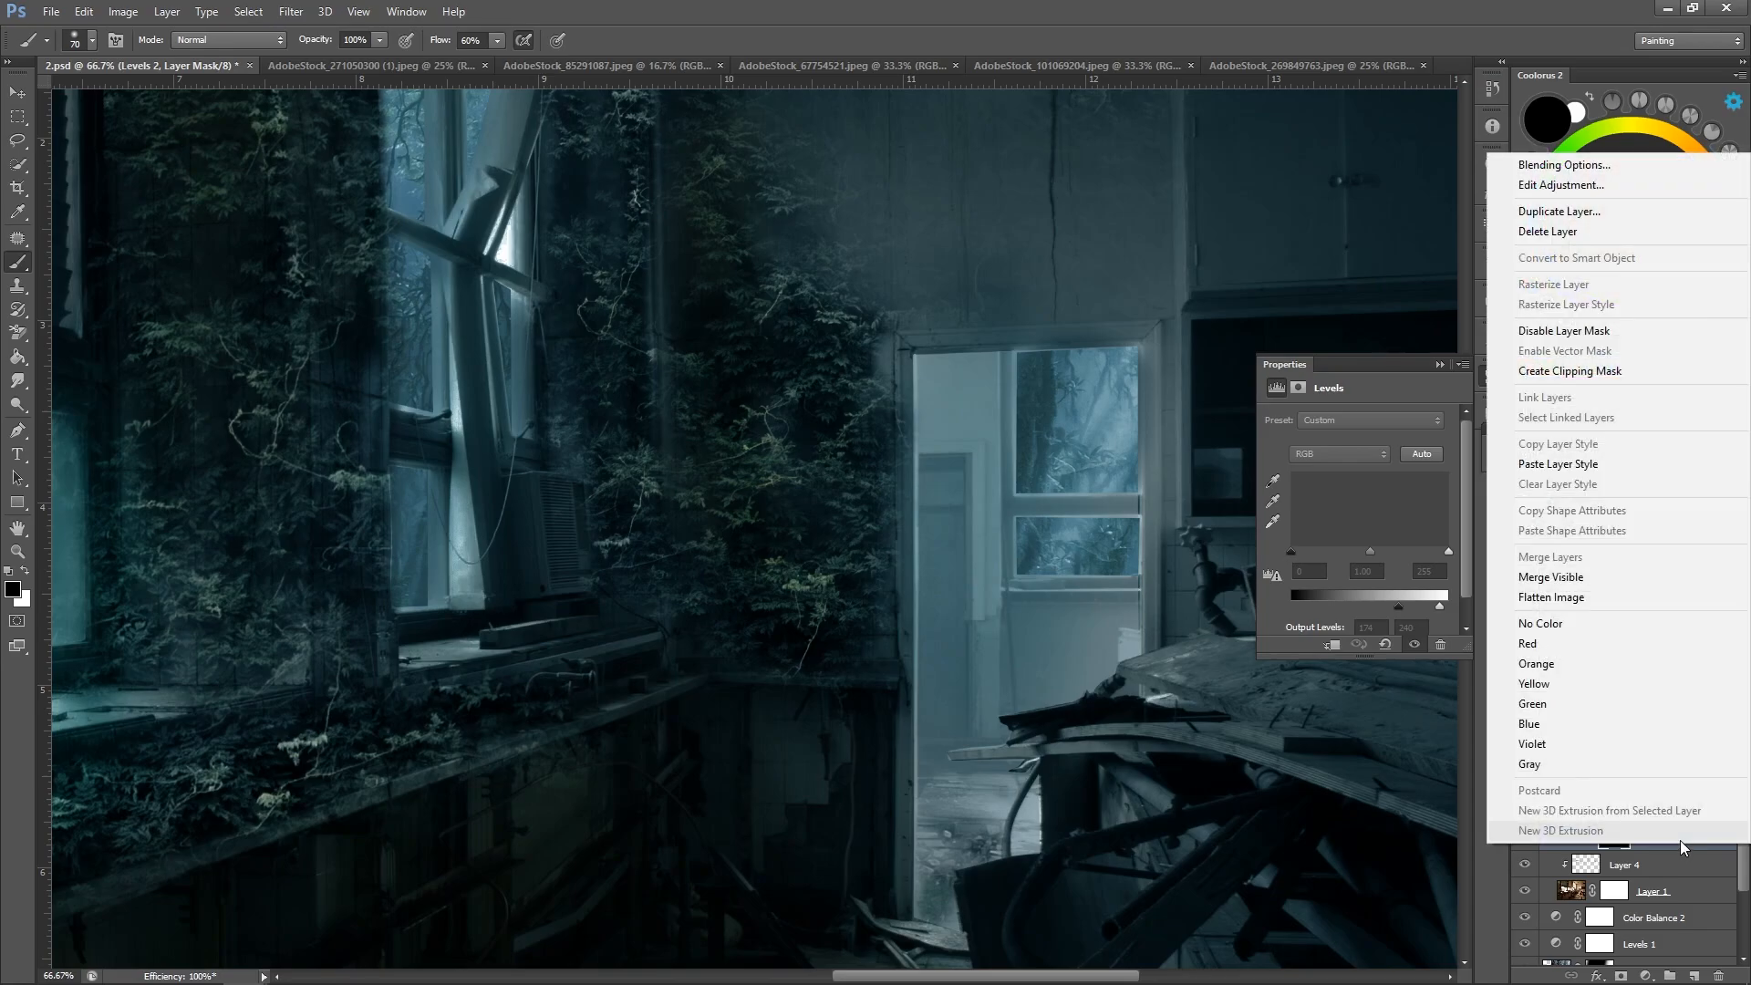
click(1143, 491)
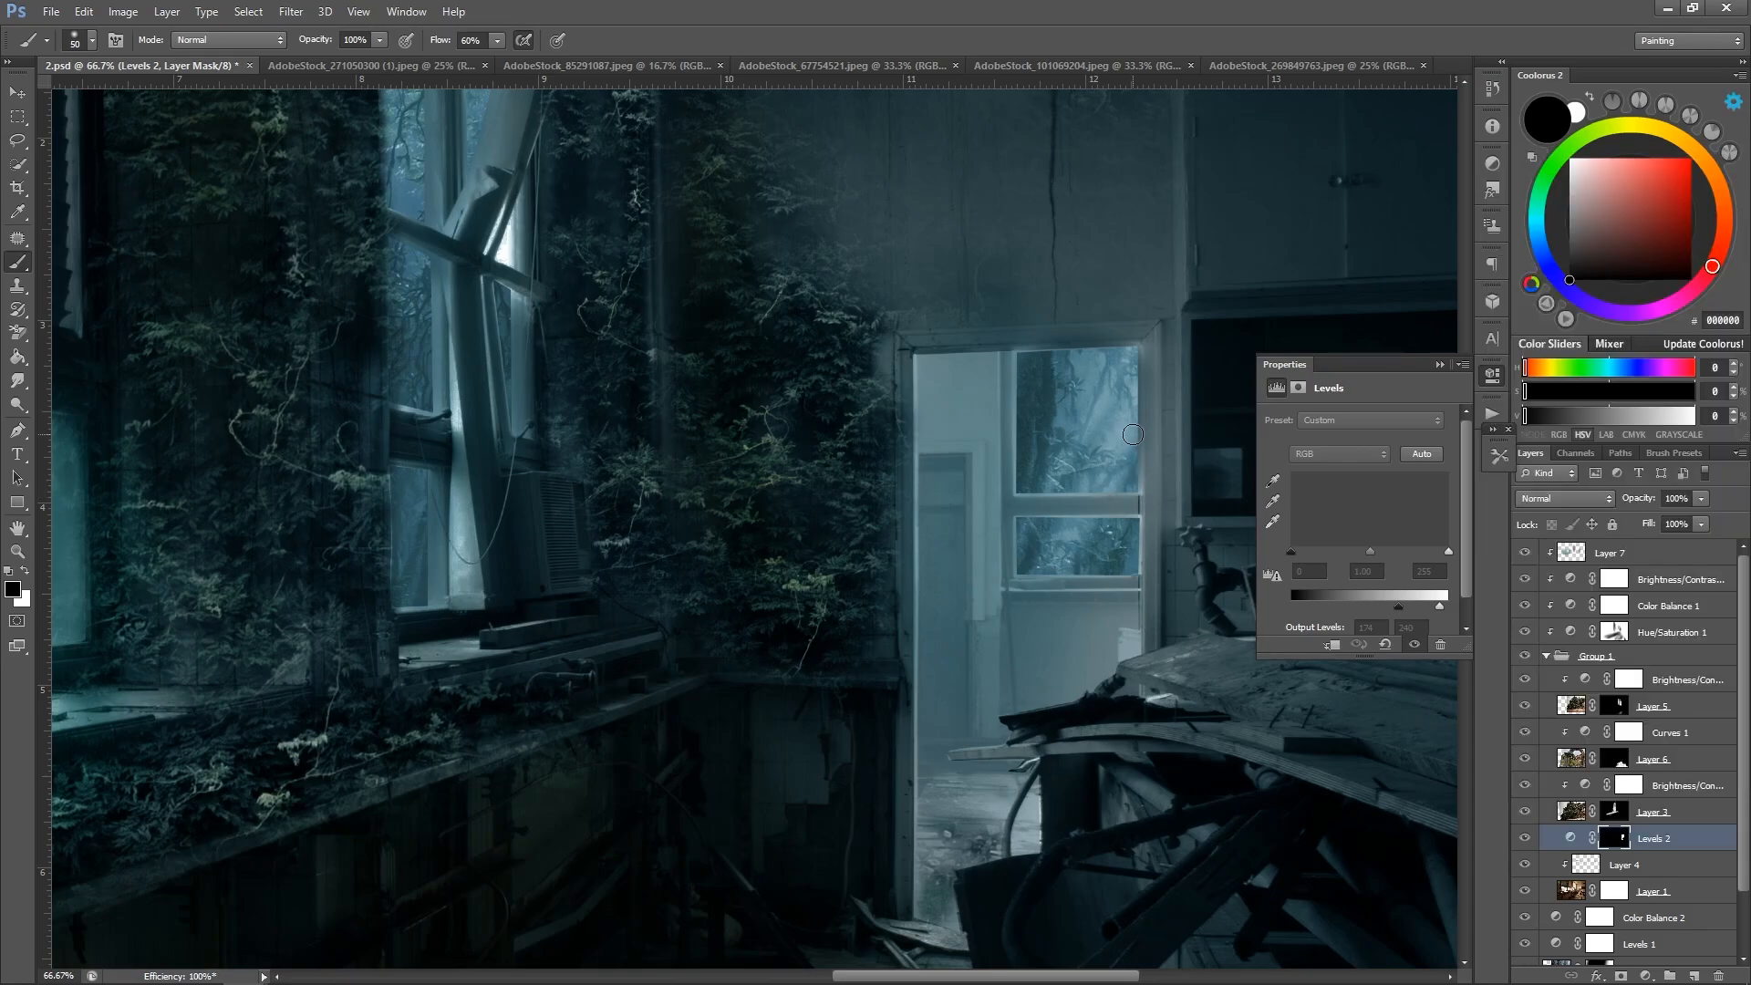
key(x)
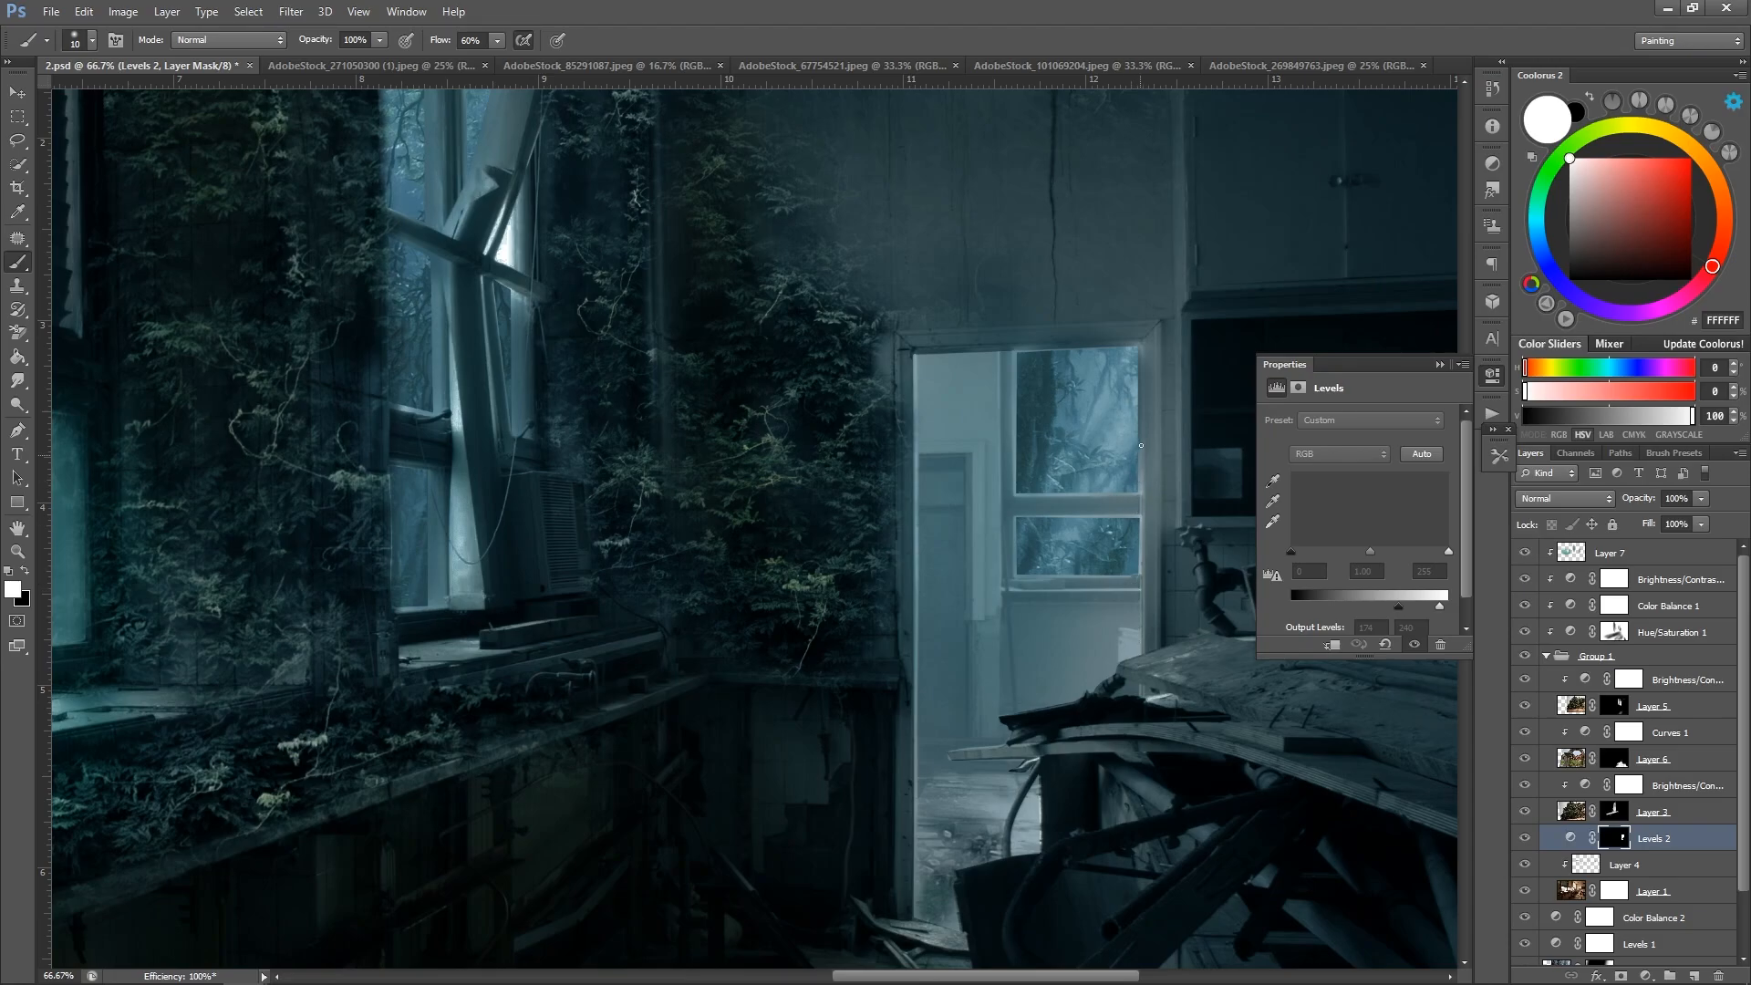
key(x)
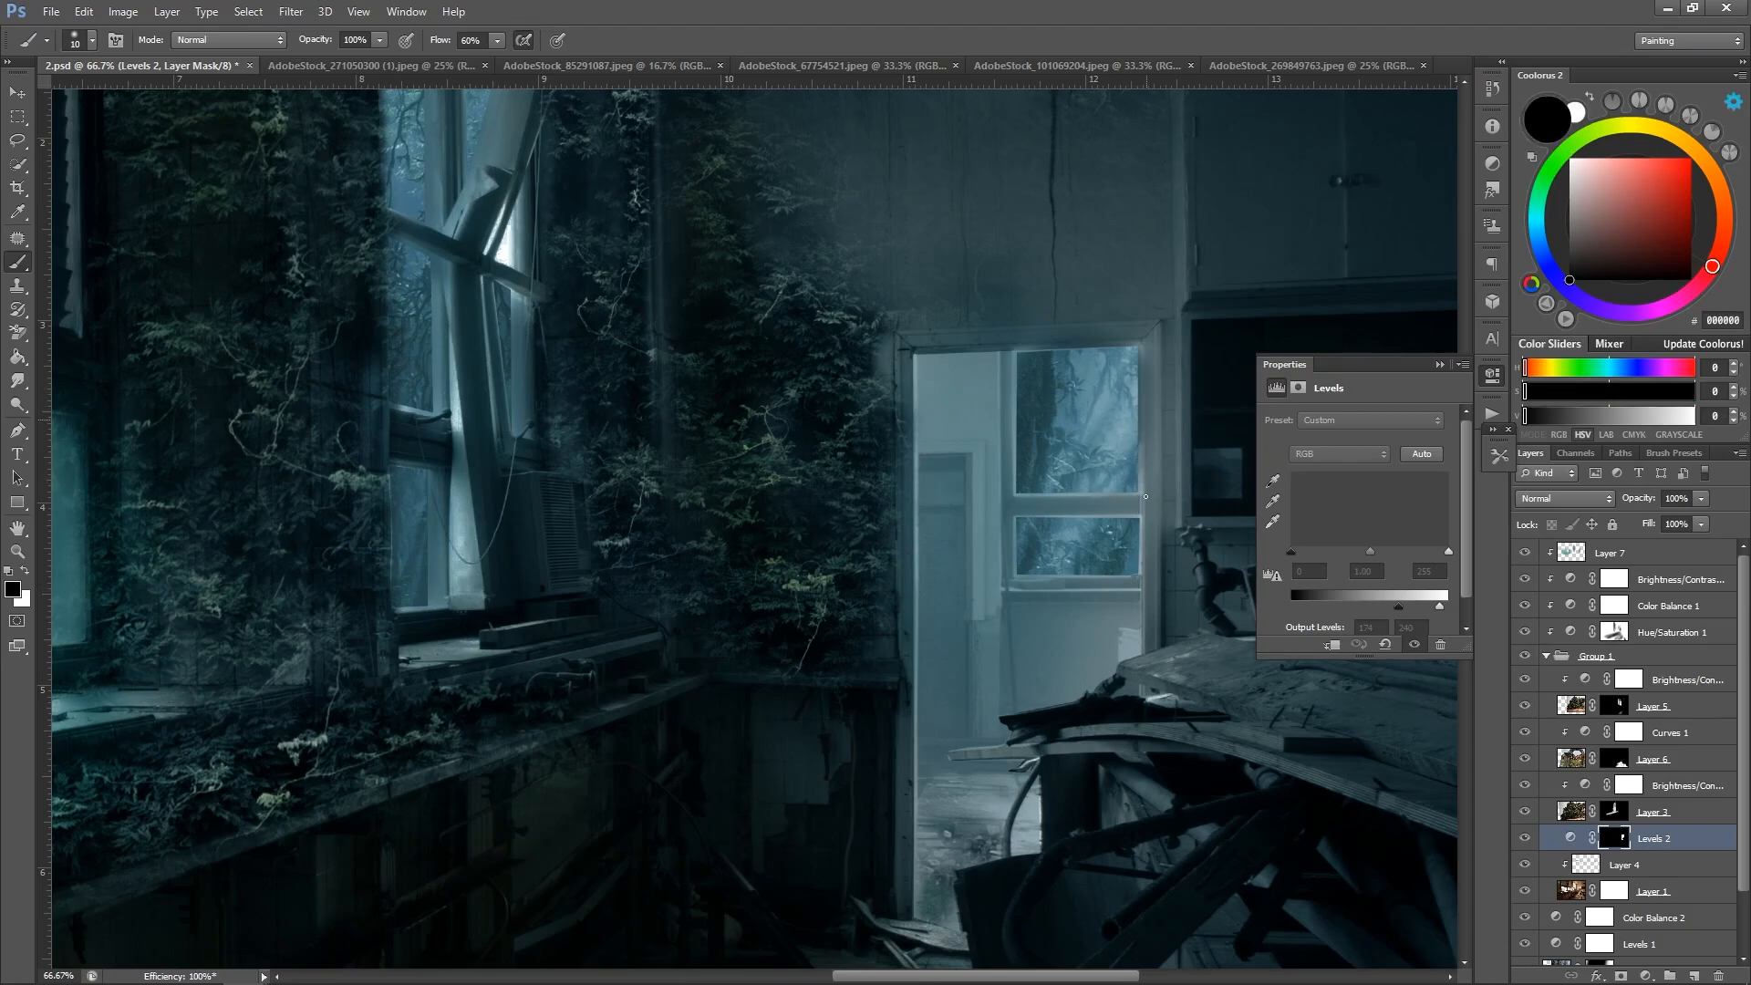
key(z)
alt+click(1134, 289)
alt+click(1134, 289)
alt+click(1134, 289)
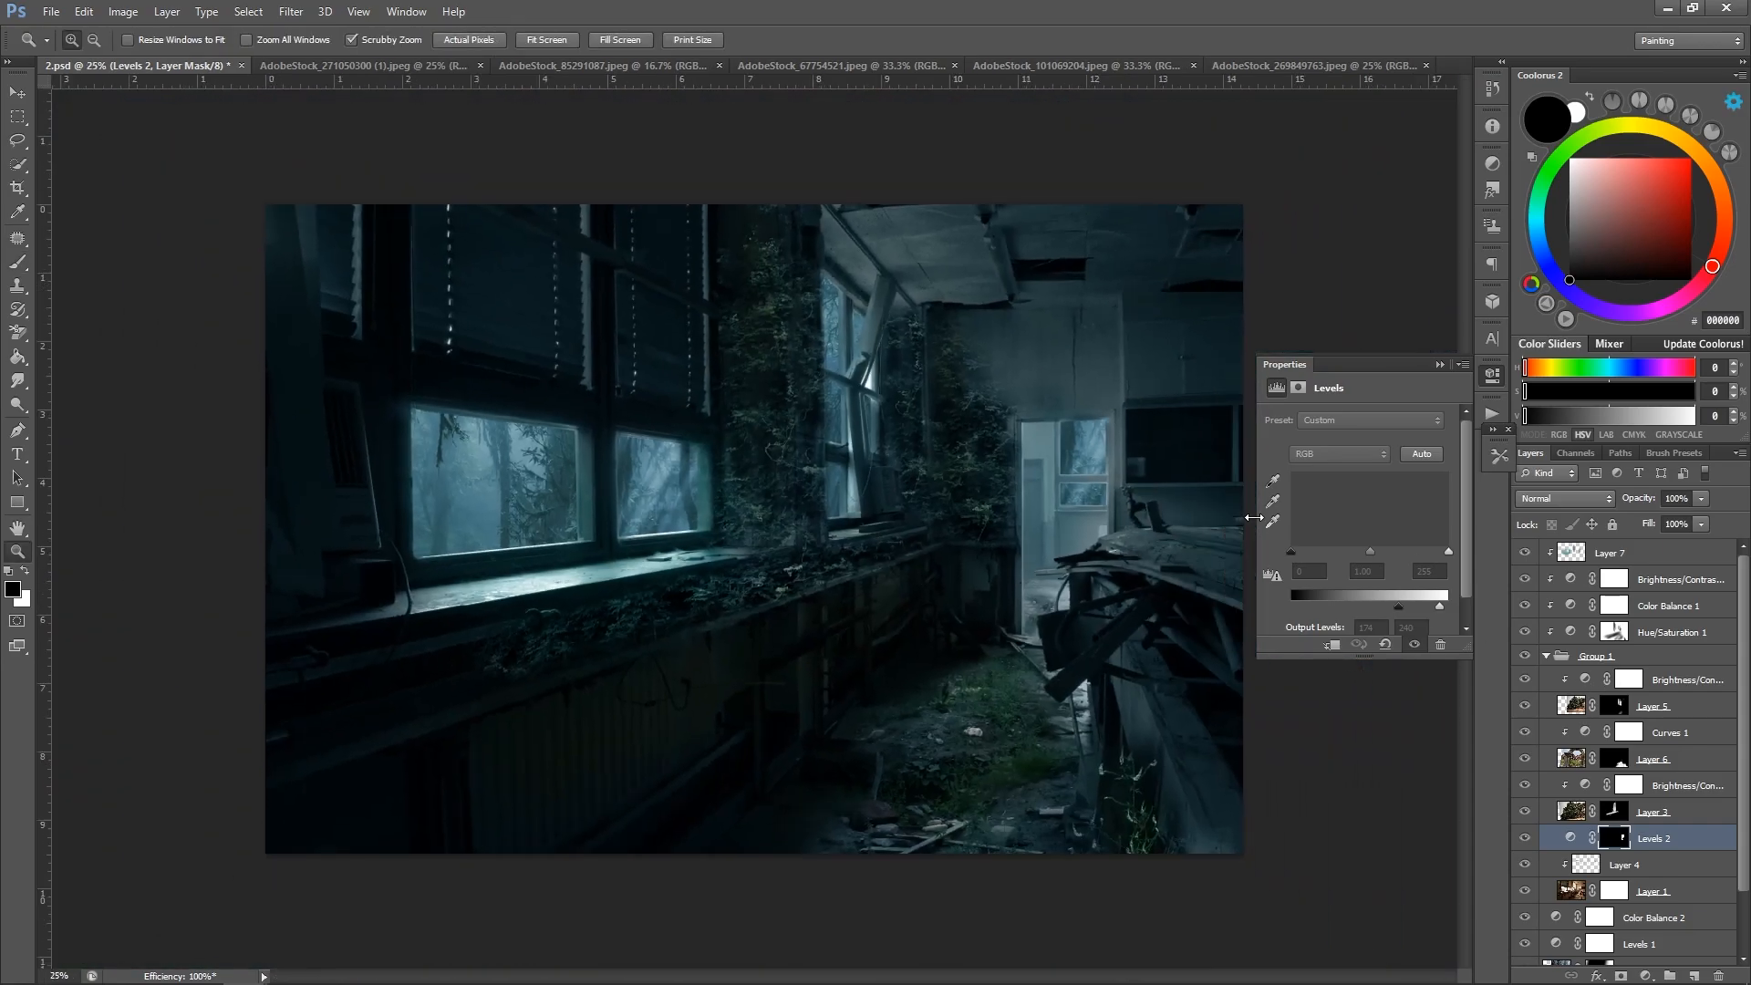
Load the Levels 2 mask as a selection and create a new Soft Light layer above Color Balance 2.
click(1191, 472)
click(1183, 469)
key(space)
drag(1182, 469, 1032, 471)
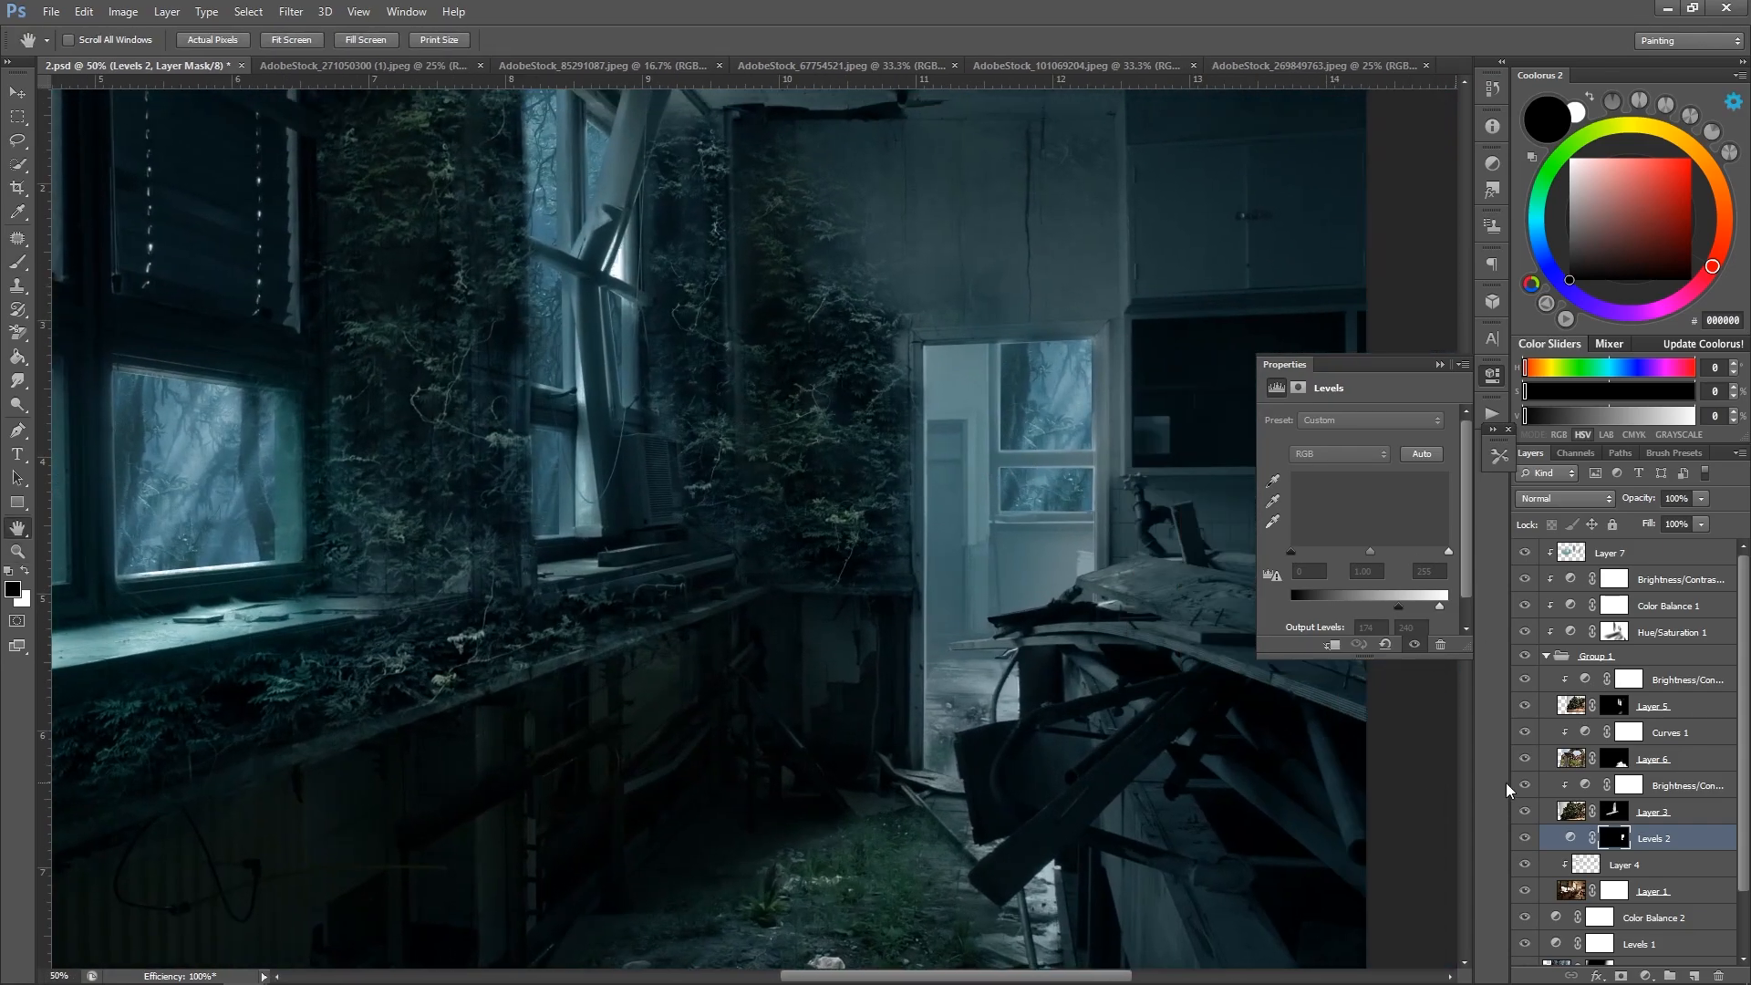
ctrl+click(1614, 839)
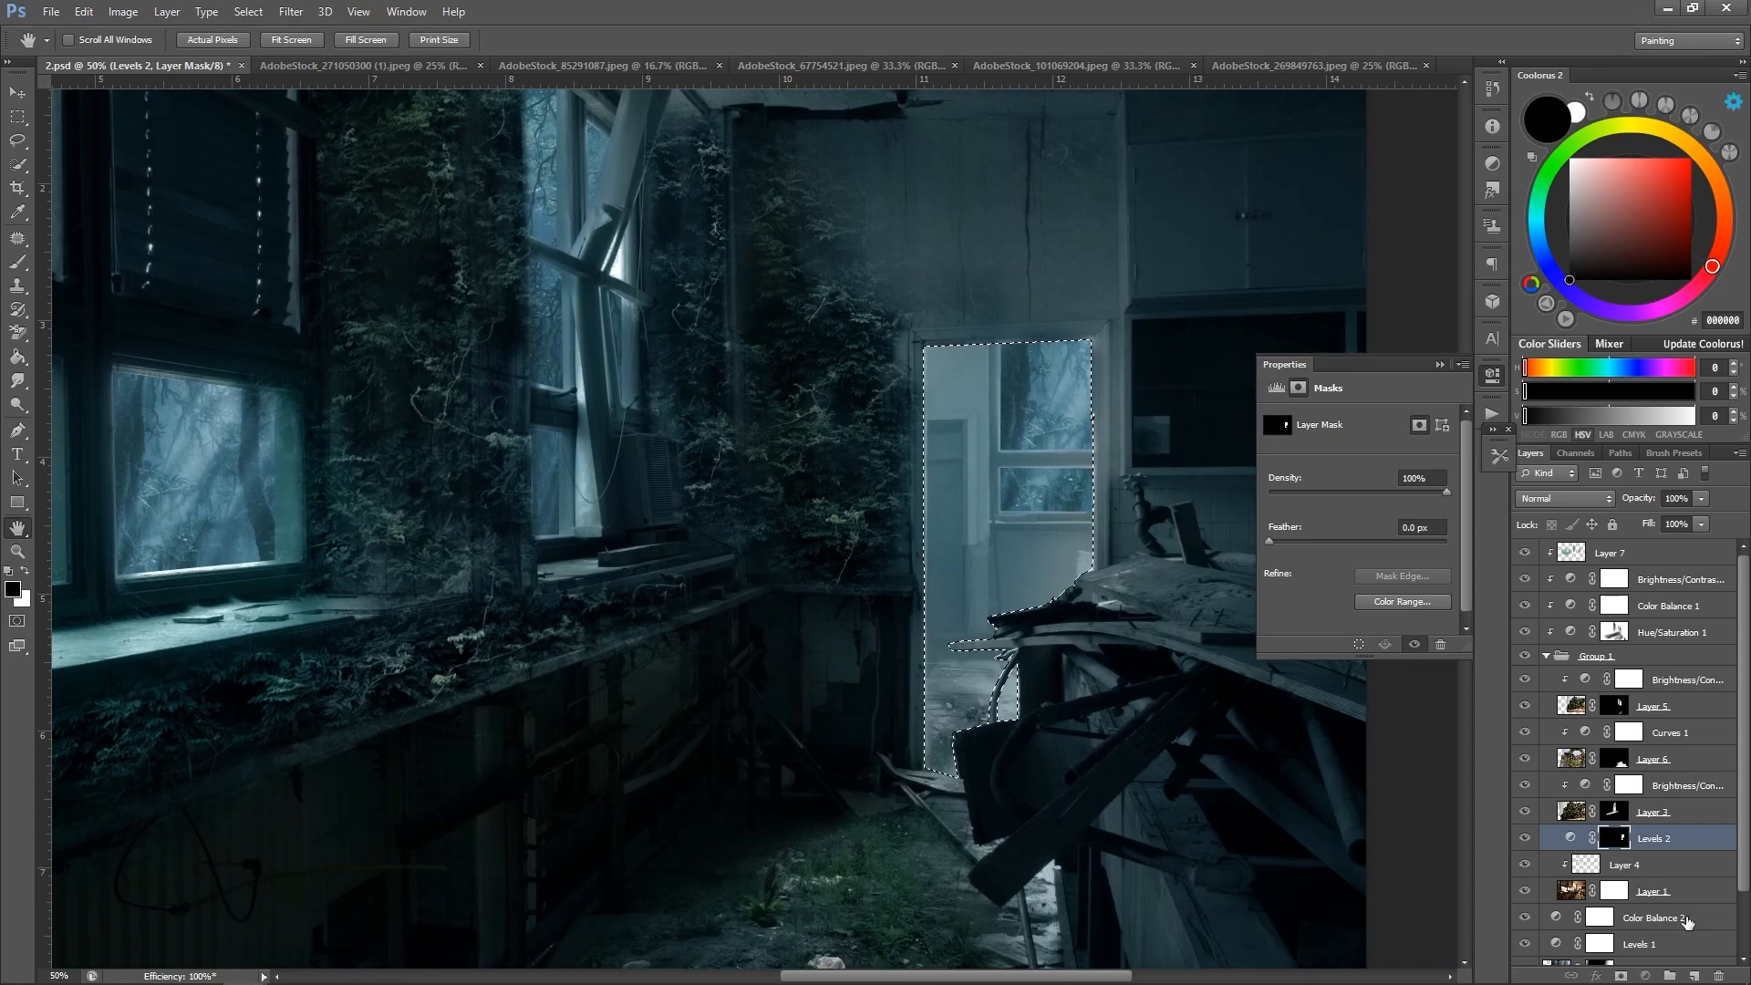
click(1688, 923)
click(1694, 975)
click(1573, 498)
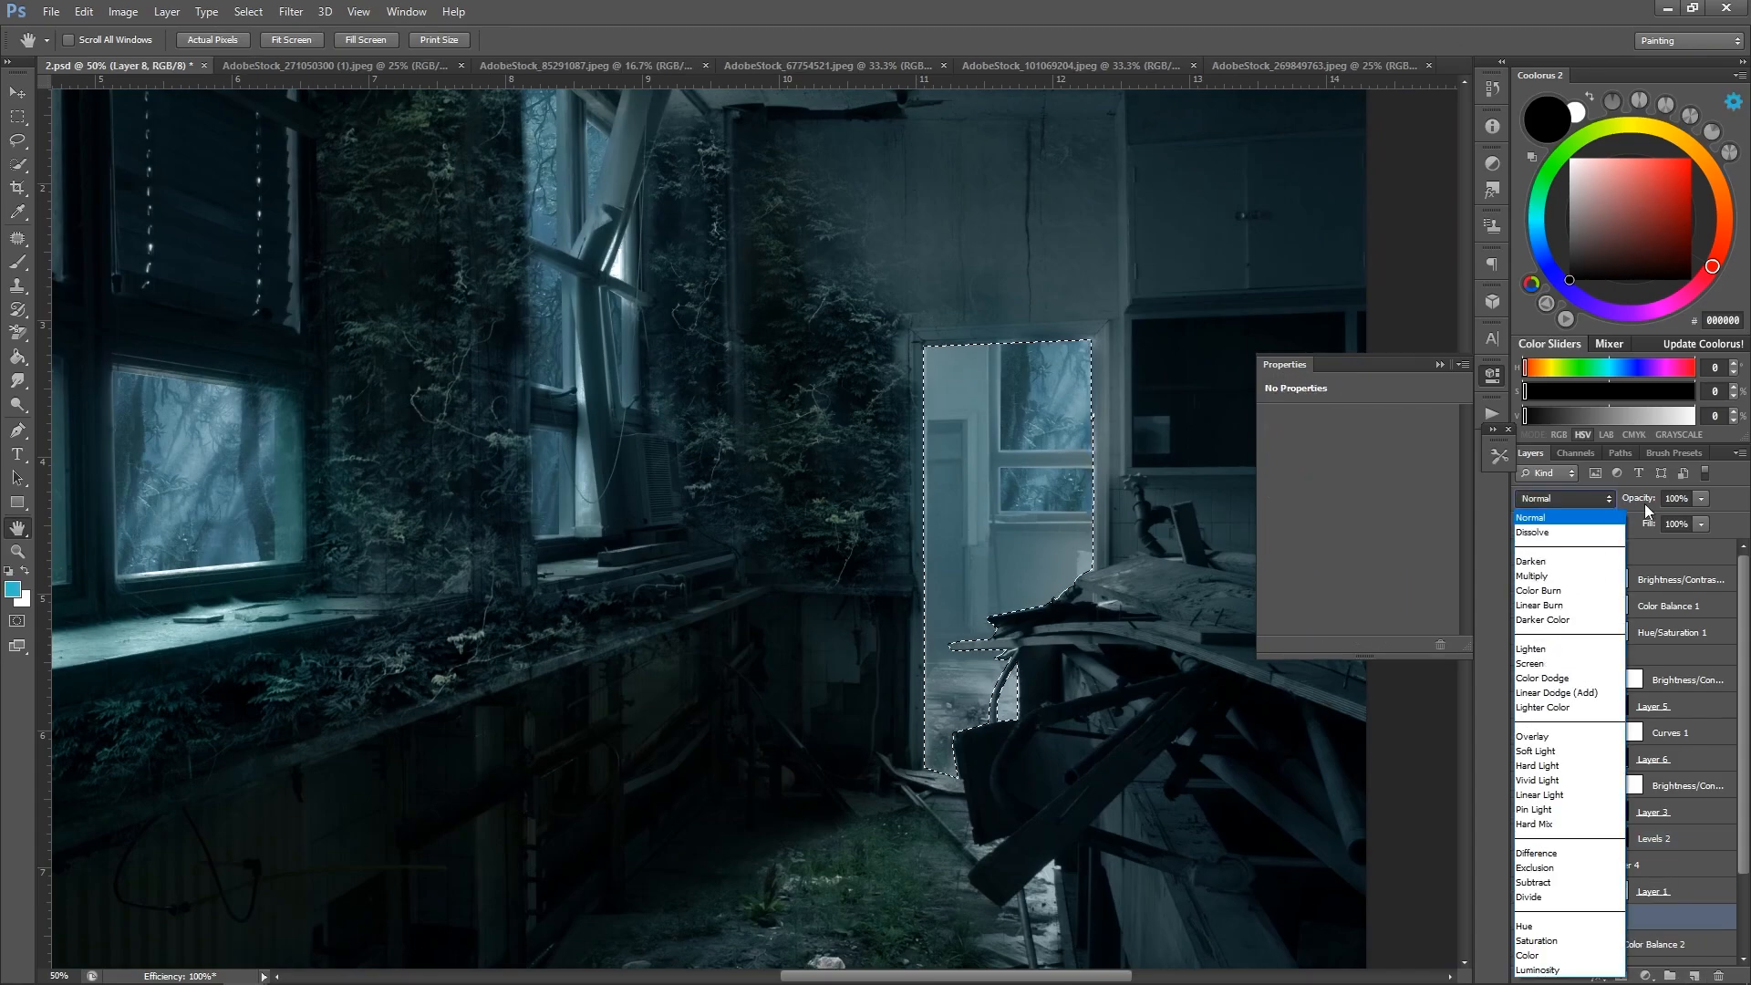
click(1559, 752)
Pick the deep teal 18717C for the brush and enlarge the brush to 800.
key(b)
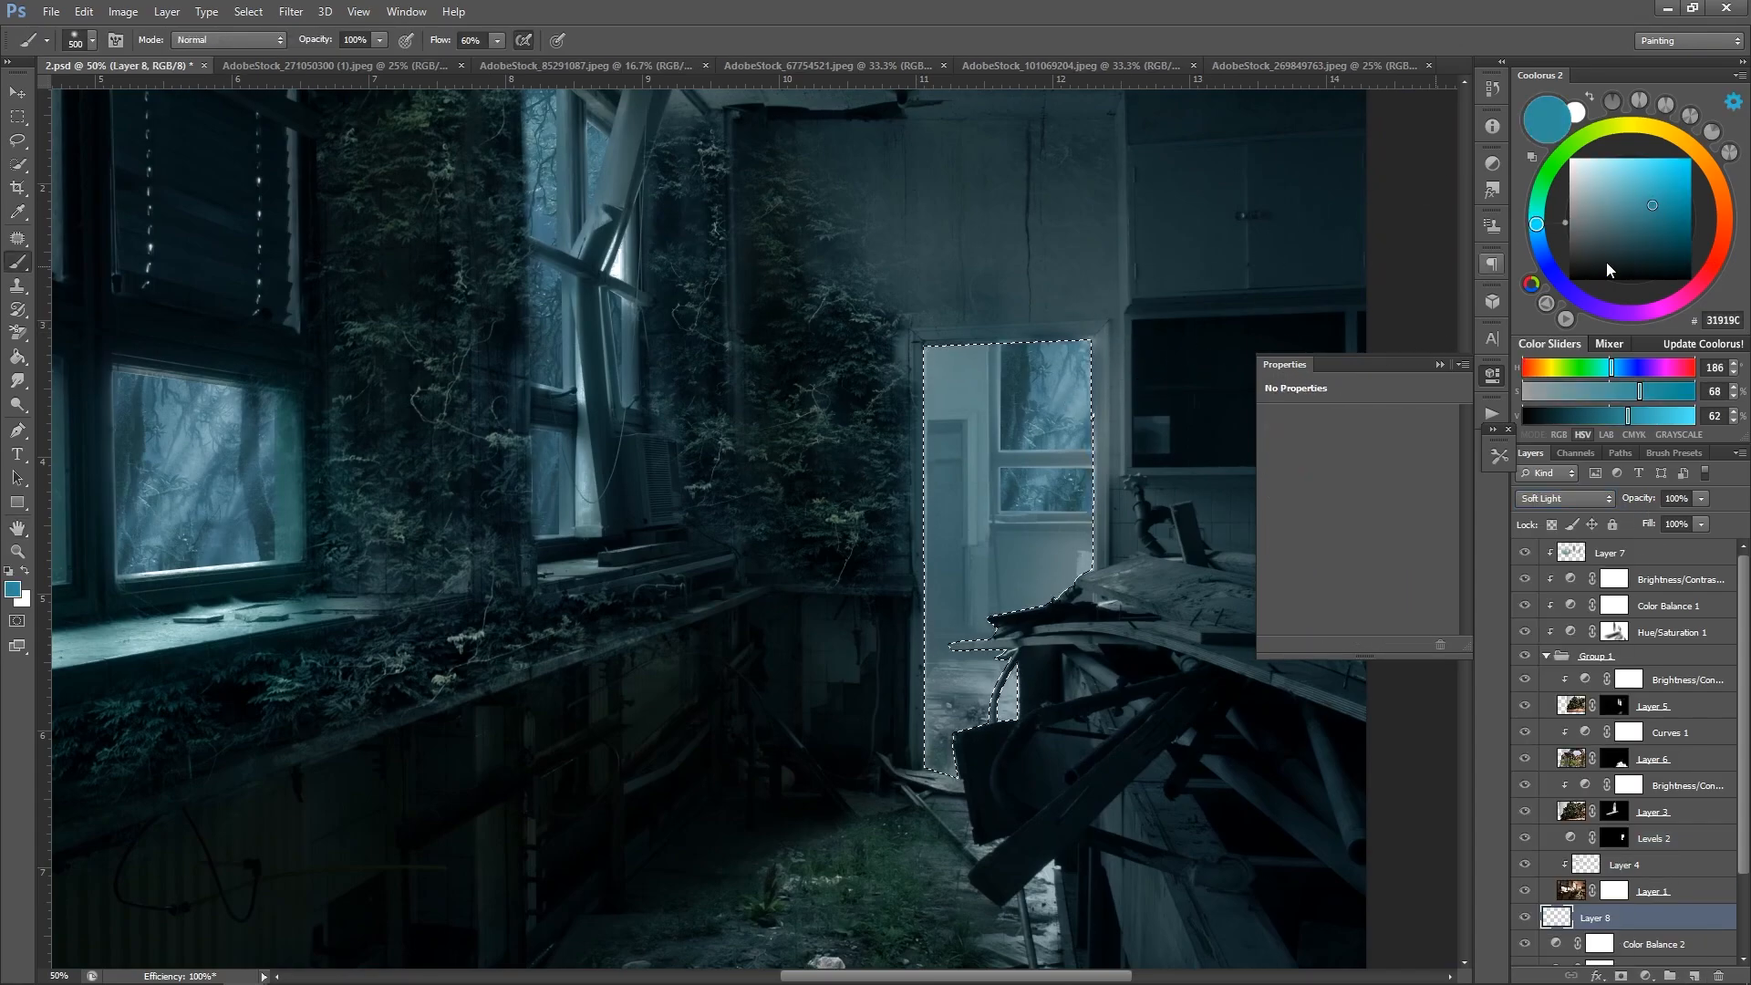
click(1668, 220)
key(bracketright)
key(bracketright)
key(bracketright)
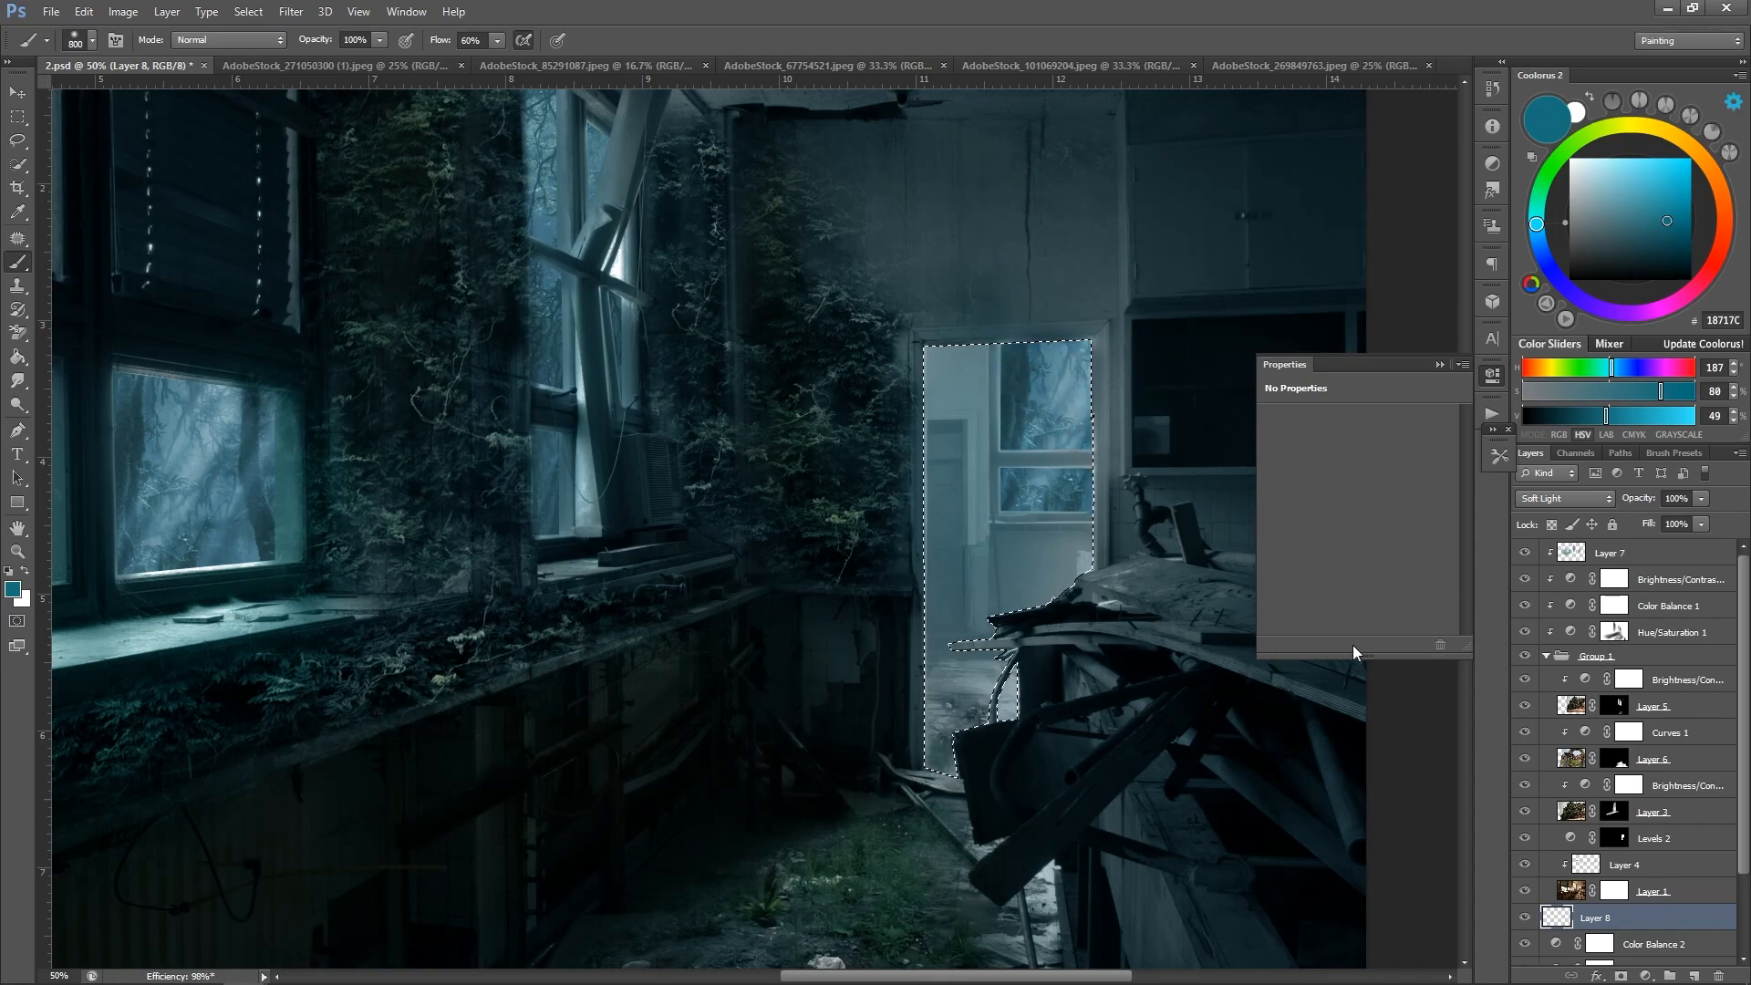
Move Layer 8 directly above Layer 4 and try painting teal and brighter cyan 00B3C9 light over the selected doorway.
scroll(1730, 870, down, 1)
drag(1687, 921, 1642, 852)
drag(1156, 306, 925, 698)
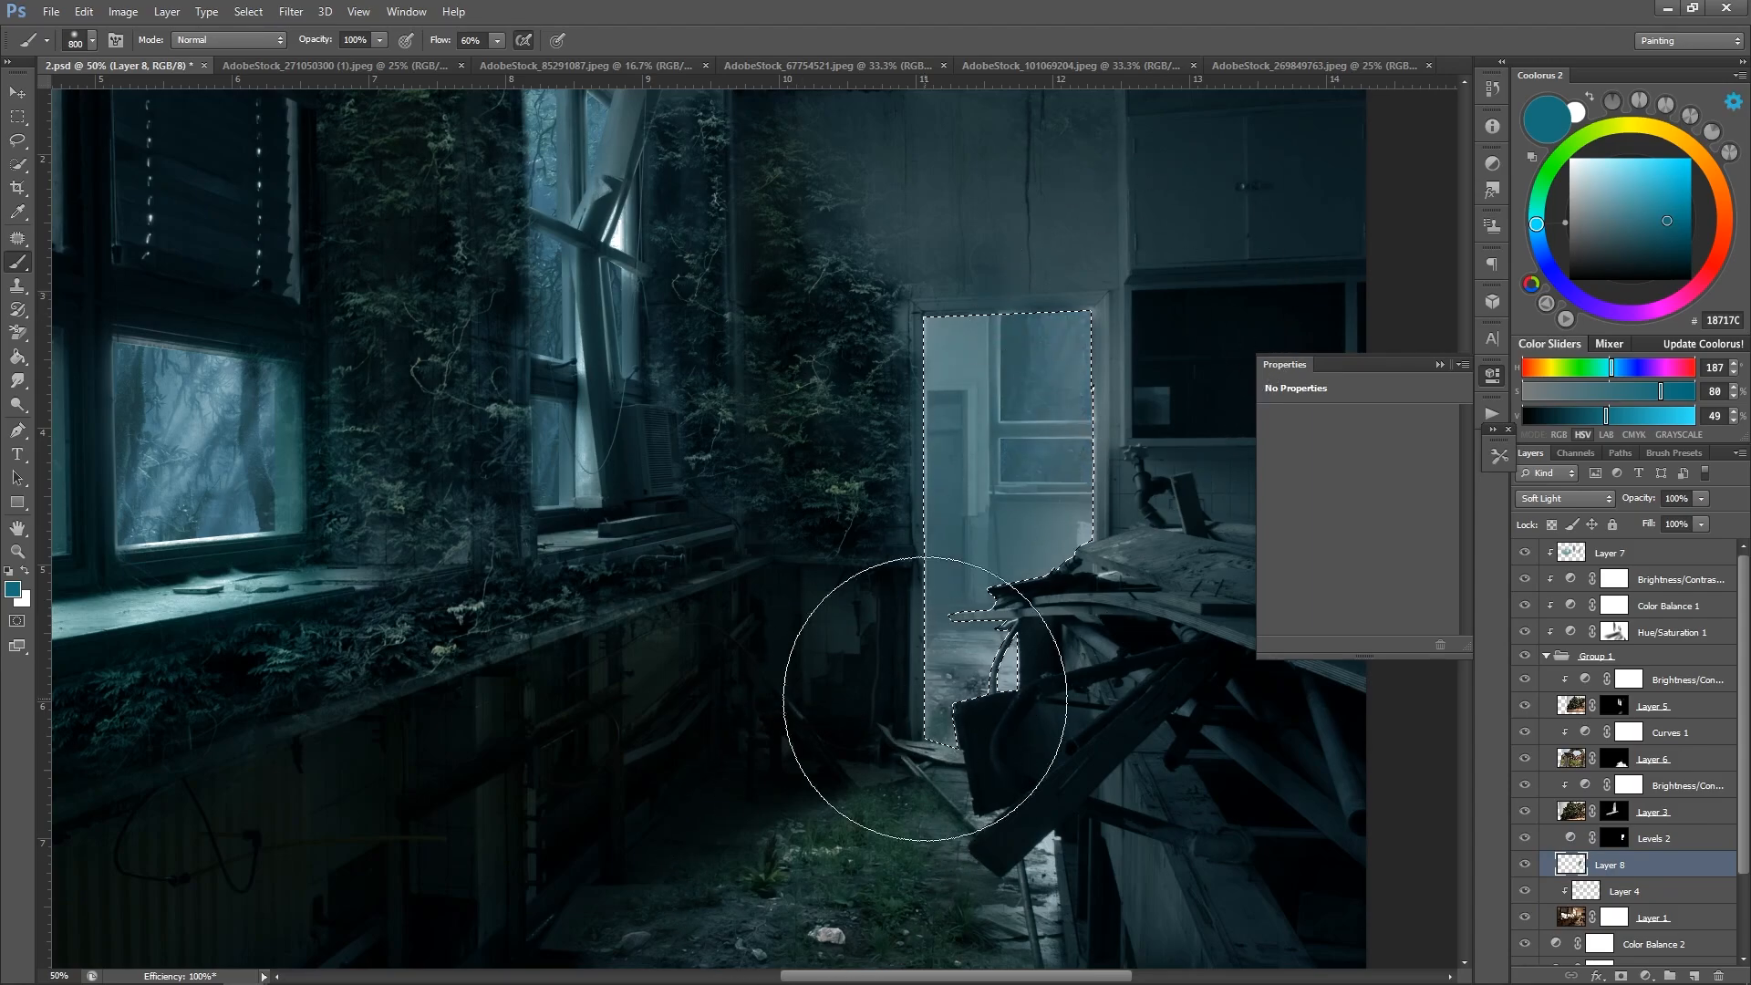
click(1691, 185)
drag(1120, 352, 917, 759)
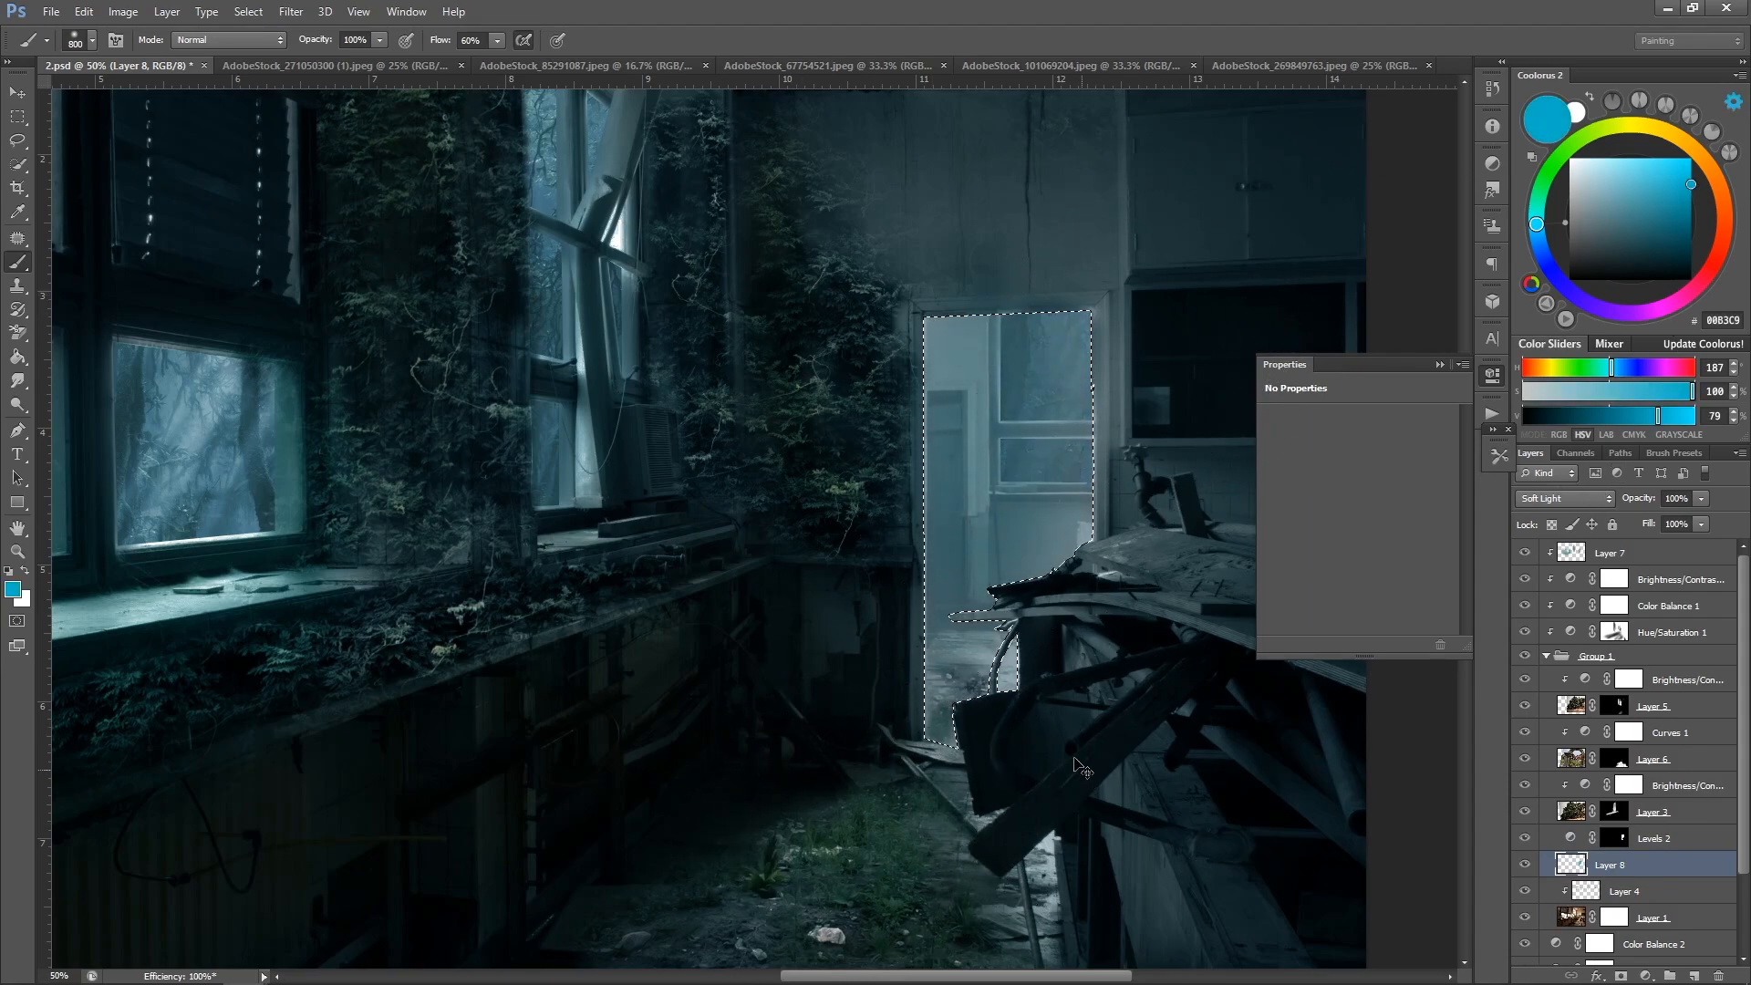
scroll(1670, 819, down, 1)
scroll(1675, 815, up, 1)
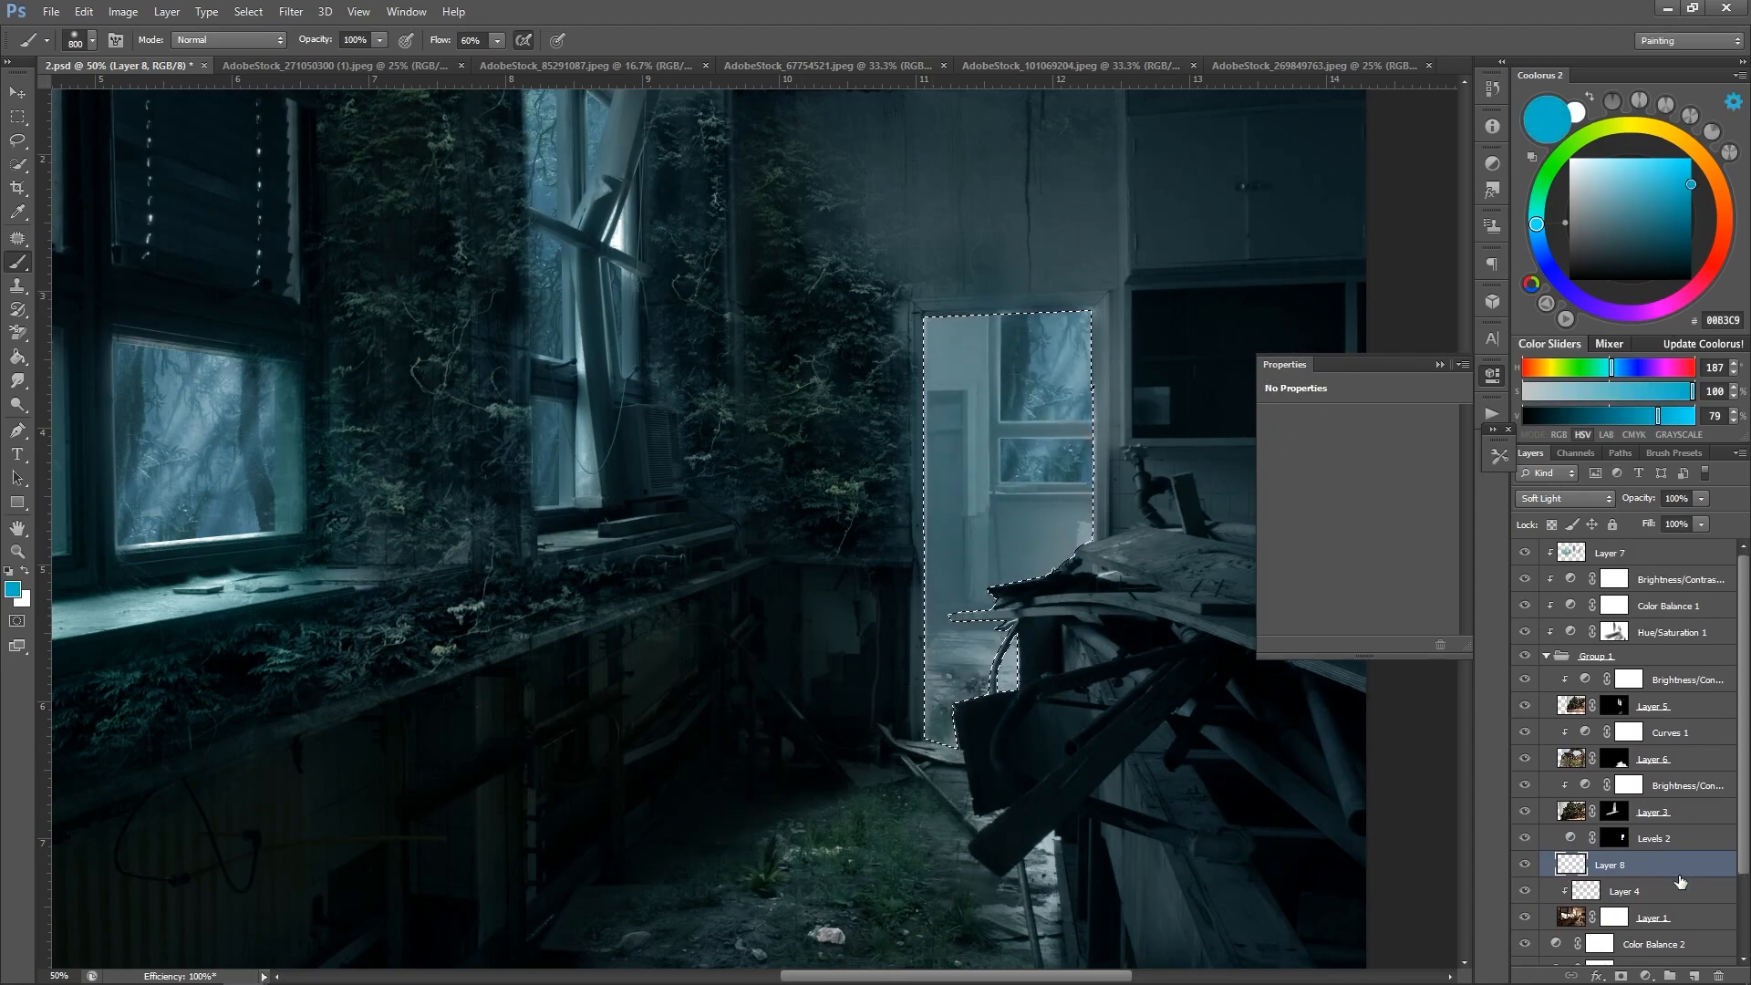
Move Layer 8 to the top of the layer stack and paint the doorway with teal light using 1A444A, 488289 and 48897E.
drag(1679, 875, 1632, 545)
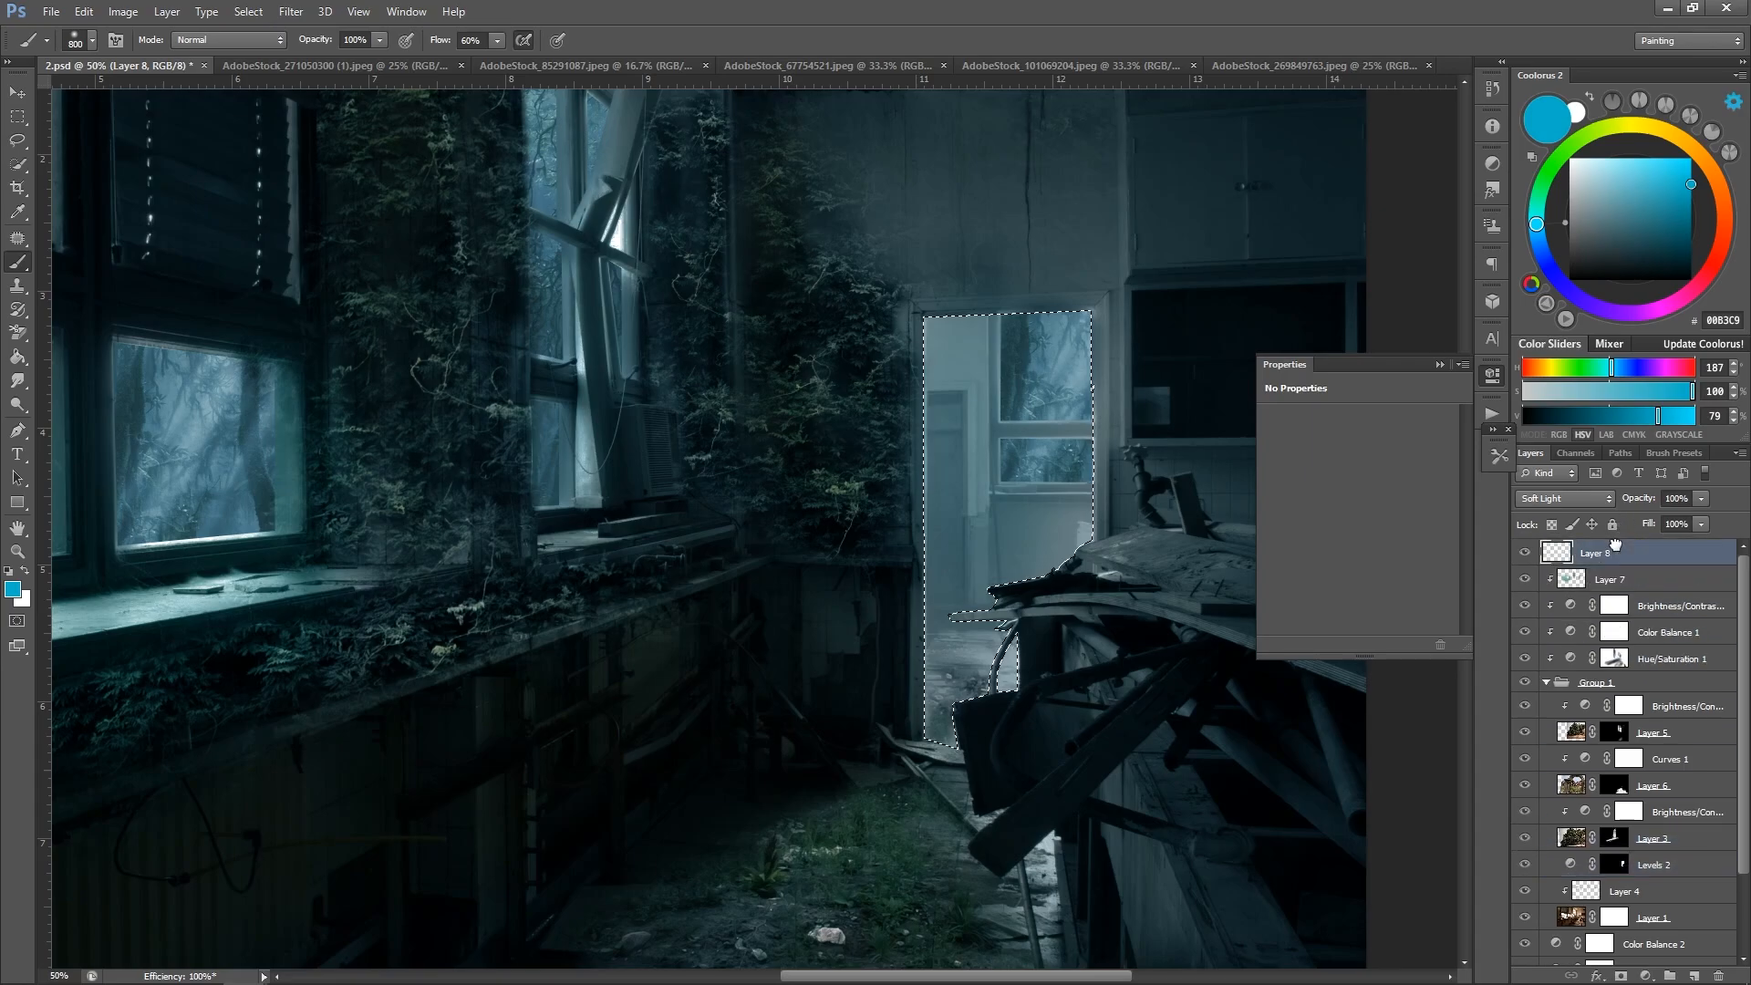
drag(1192, 536, 1063, 443)
click(1637, 245)
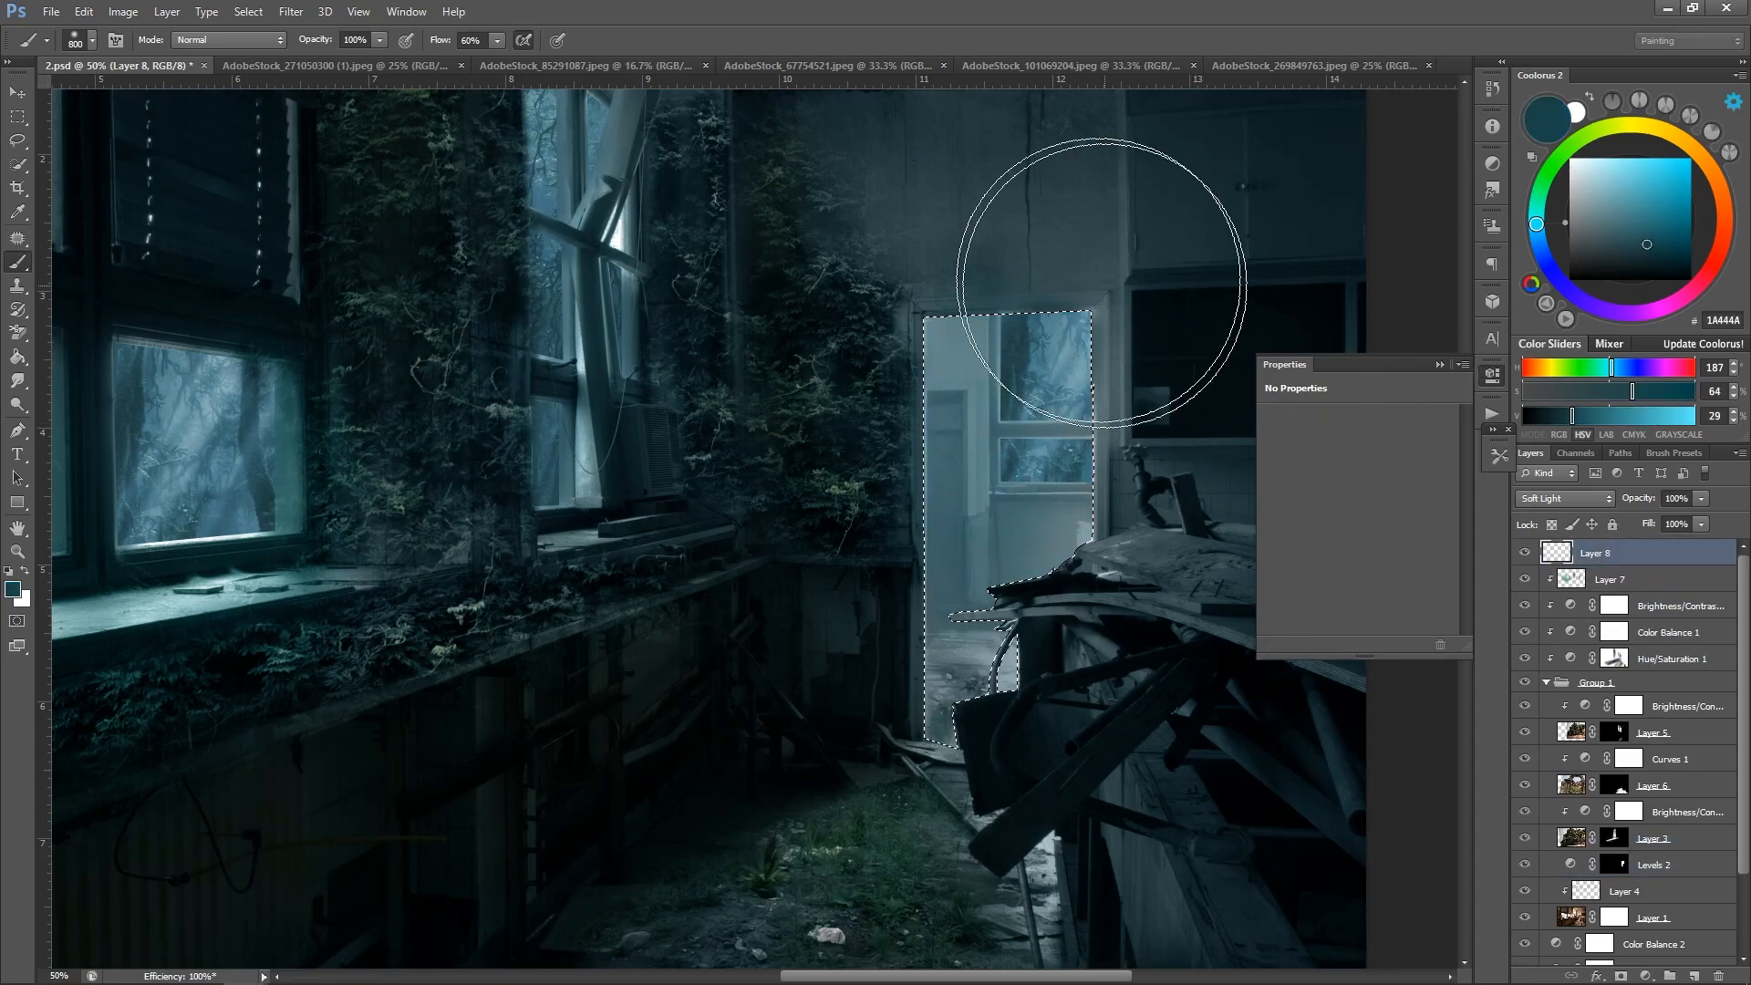
click(1623, 214)
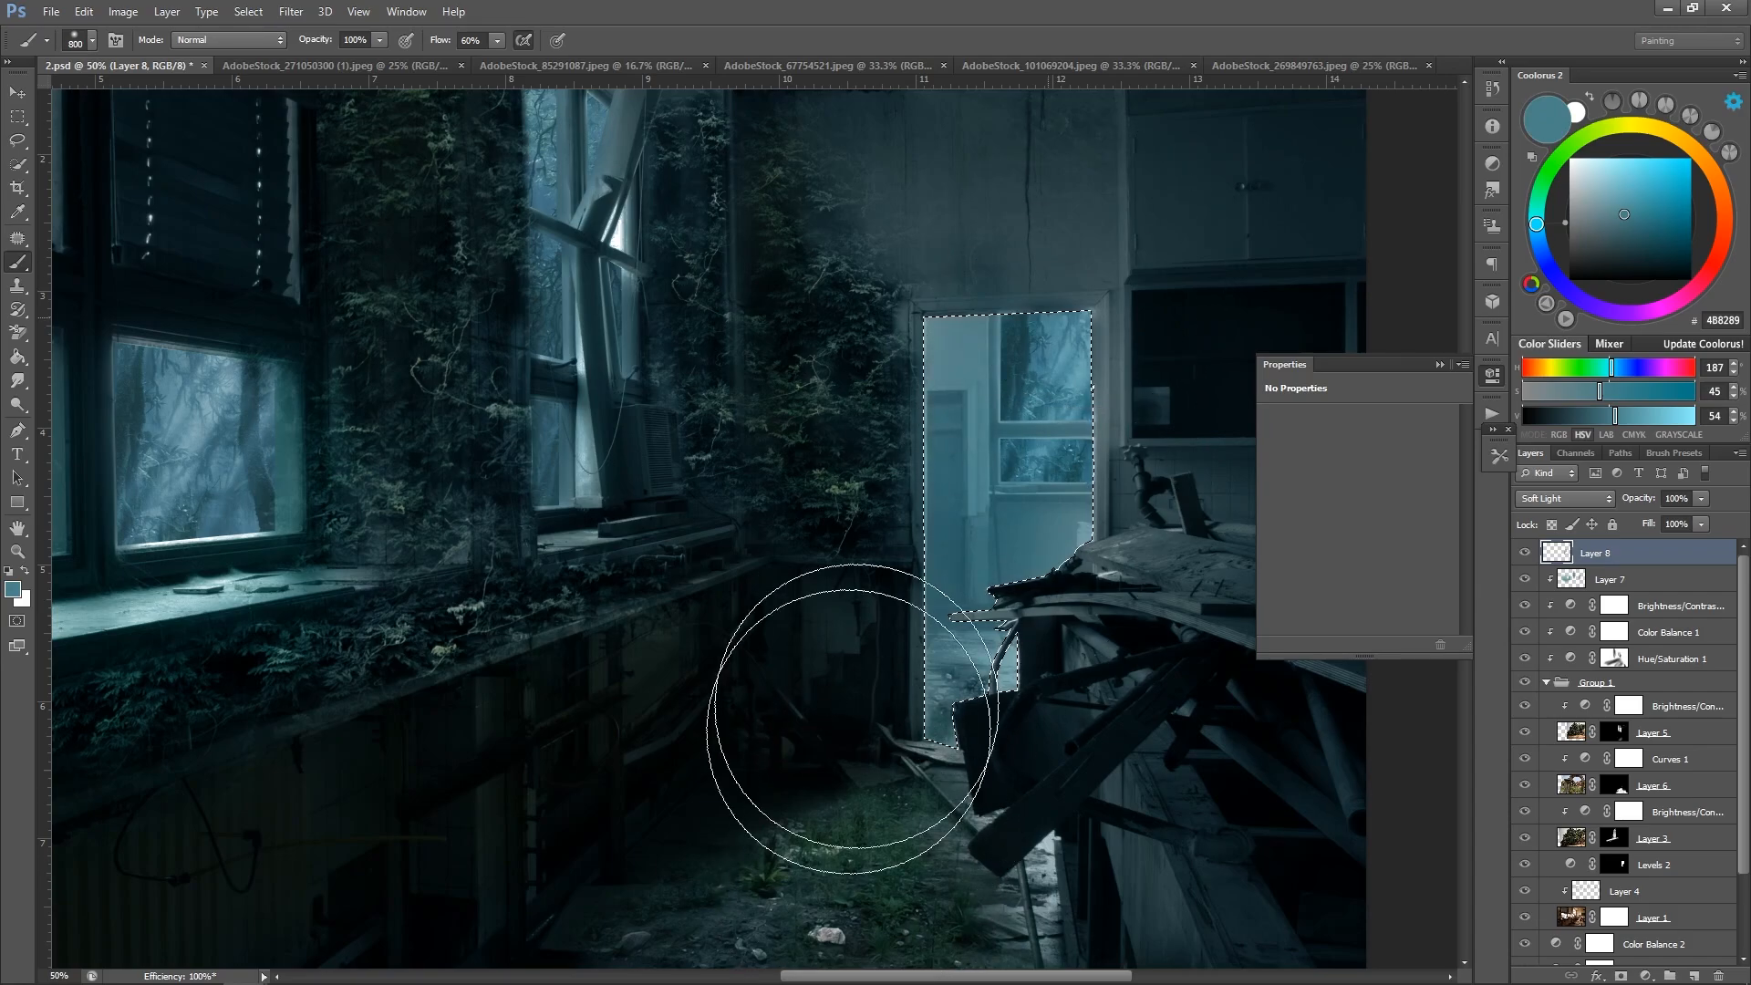
drag(1540, 226, 1537, 211)
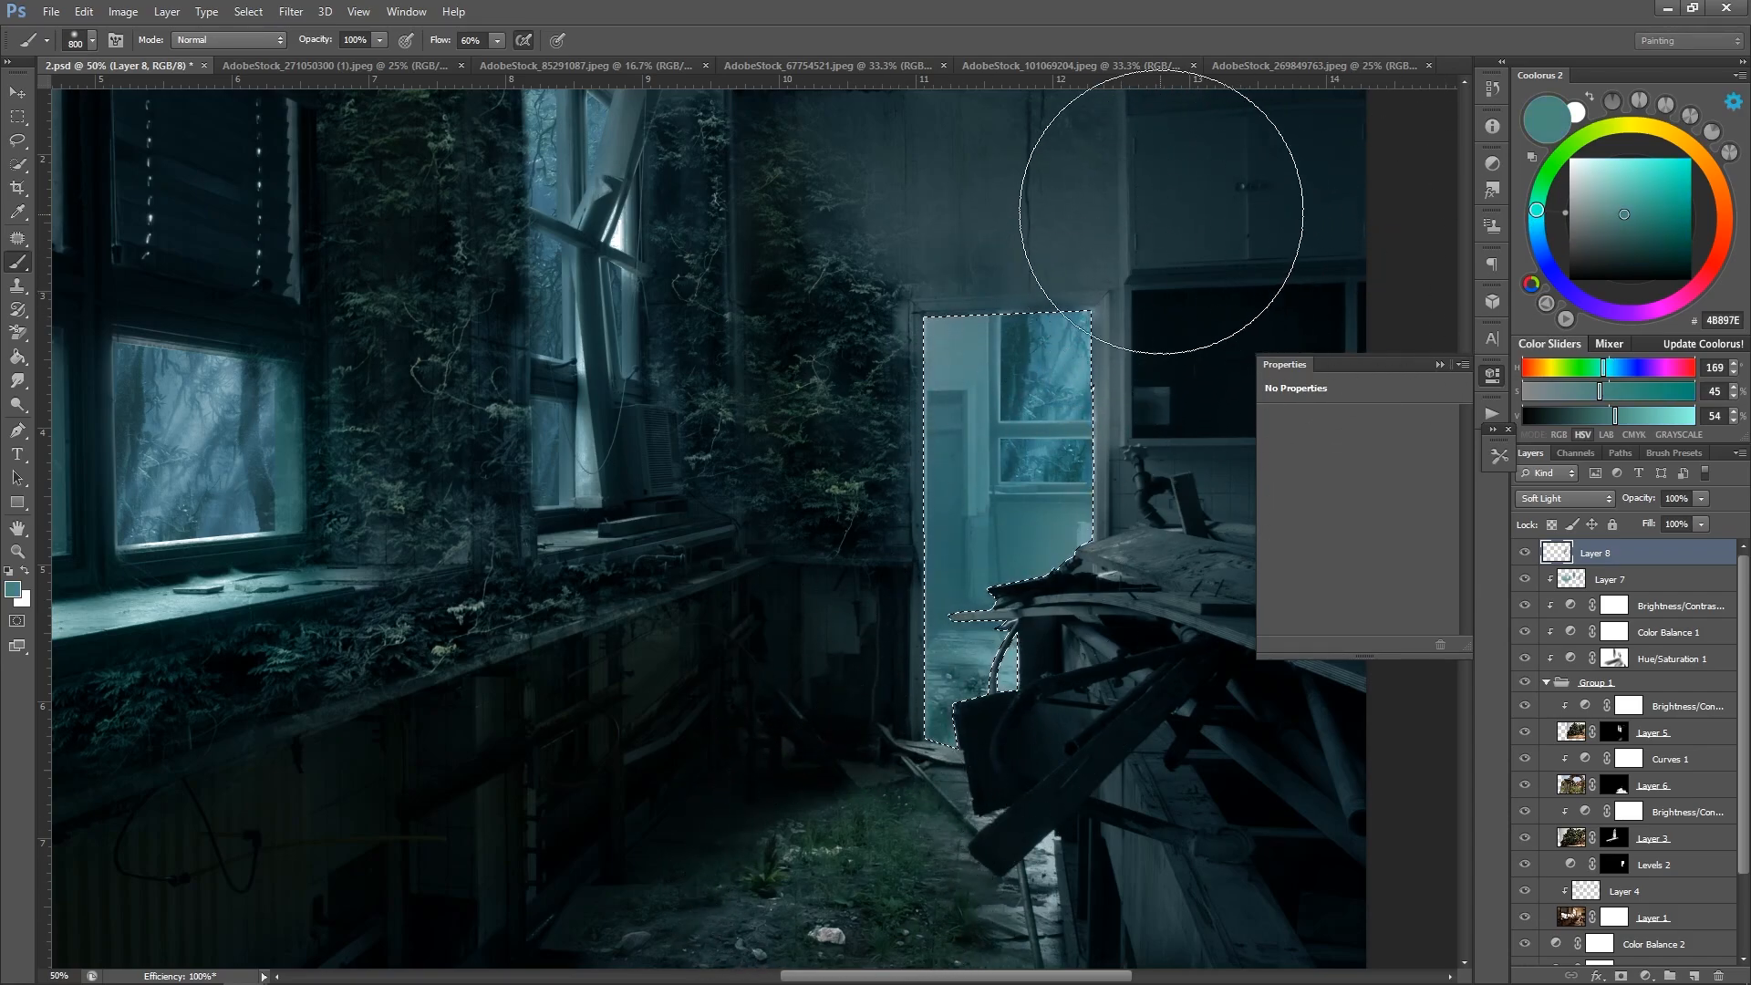
scroll(1227, 568, down, 2)
scroll(1226, 568, down, 3)
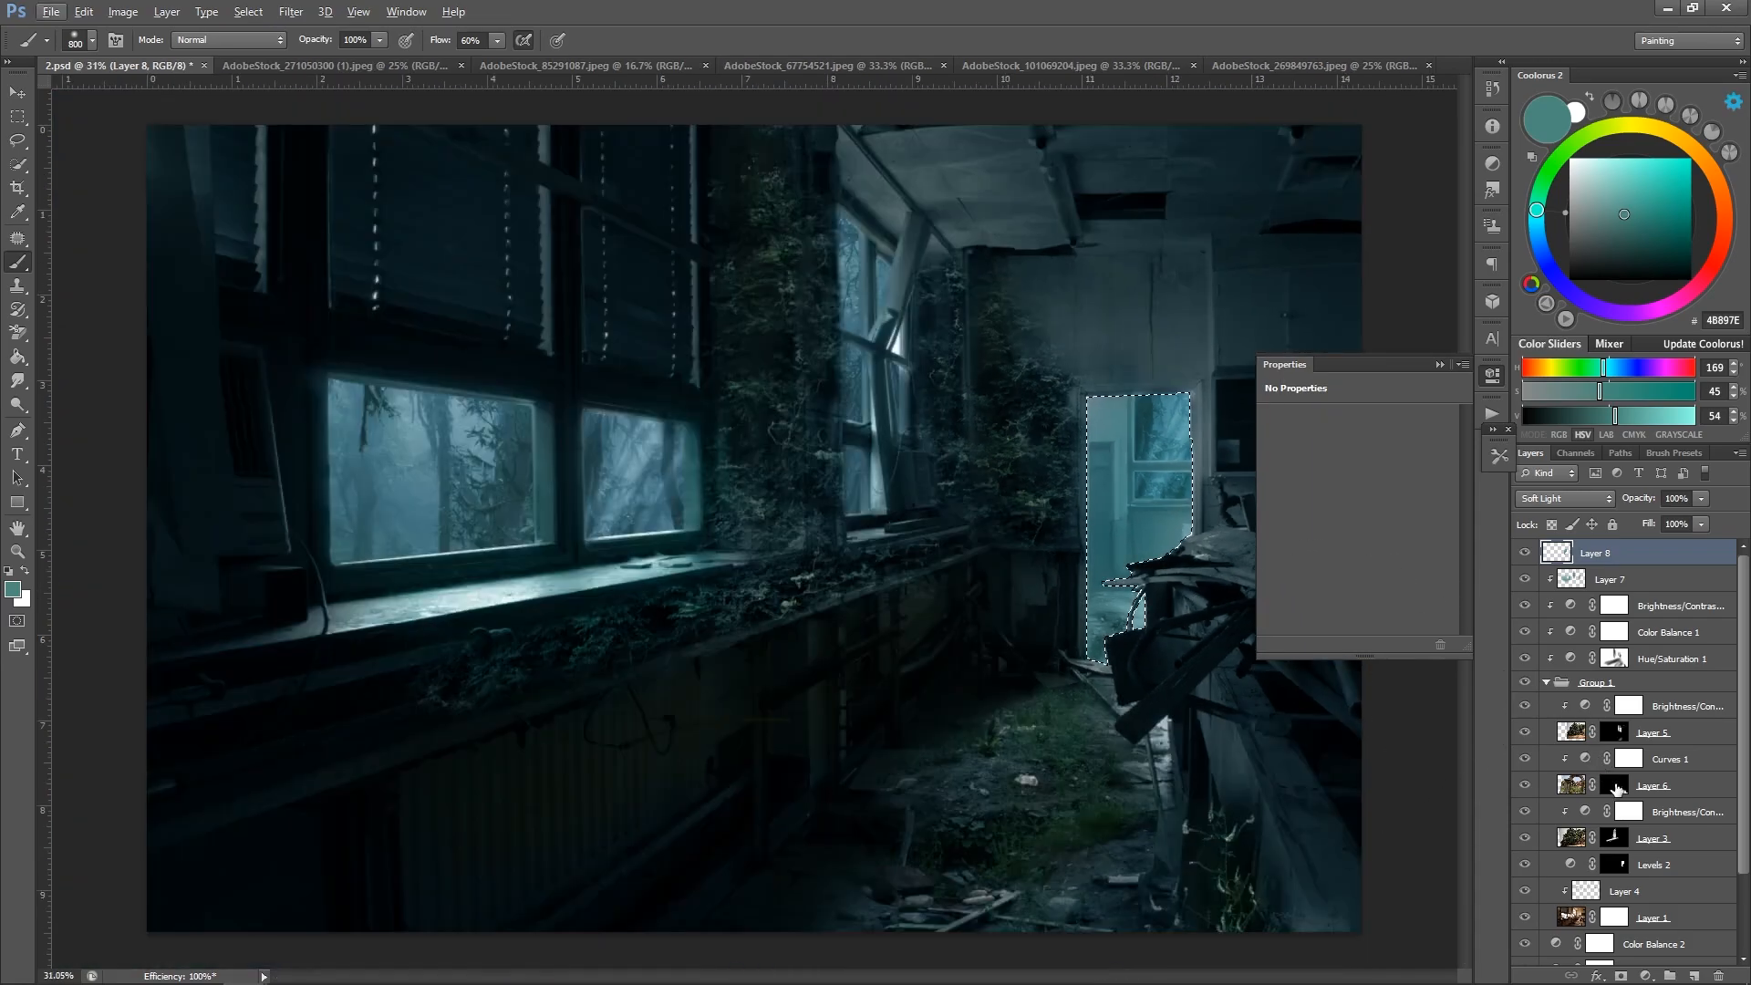
Duplicate the Layer 2 copy forest layer with its mask and hide the original Layer 2 copy.
scroll(1624, 835, down, 3)
click(1524, 901)
click(1524, 901)
click(1628, 901)
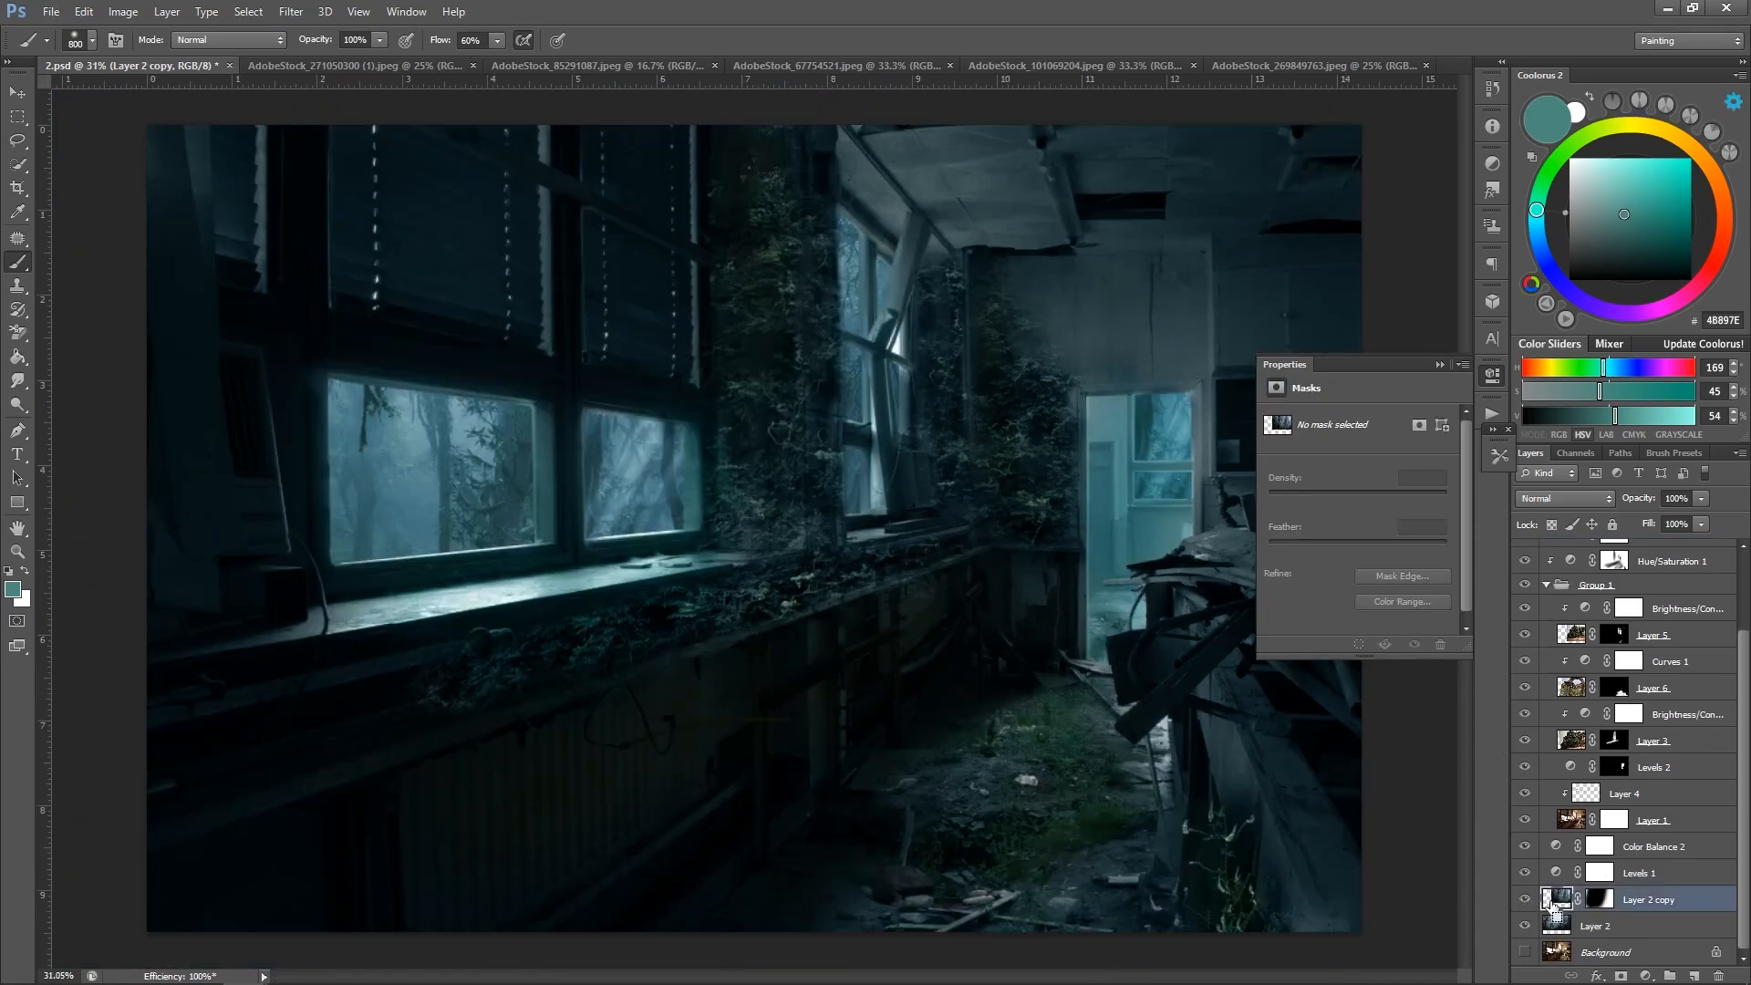
key(ctrl+j)
click(1524, 926)
Clip a Levels adjustment to Layer 2 copy 2 with midtones 1.13, a raised output black and output white 242.
click(167, 12)
click(1647, 975)
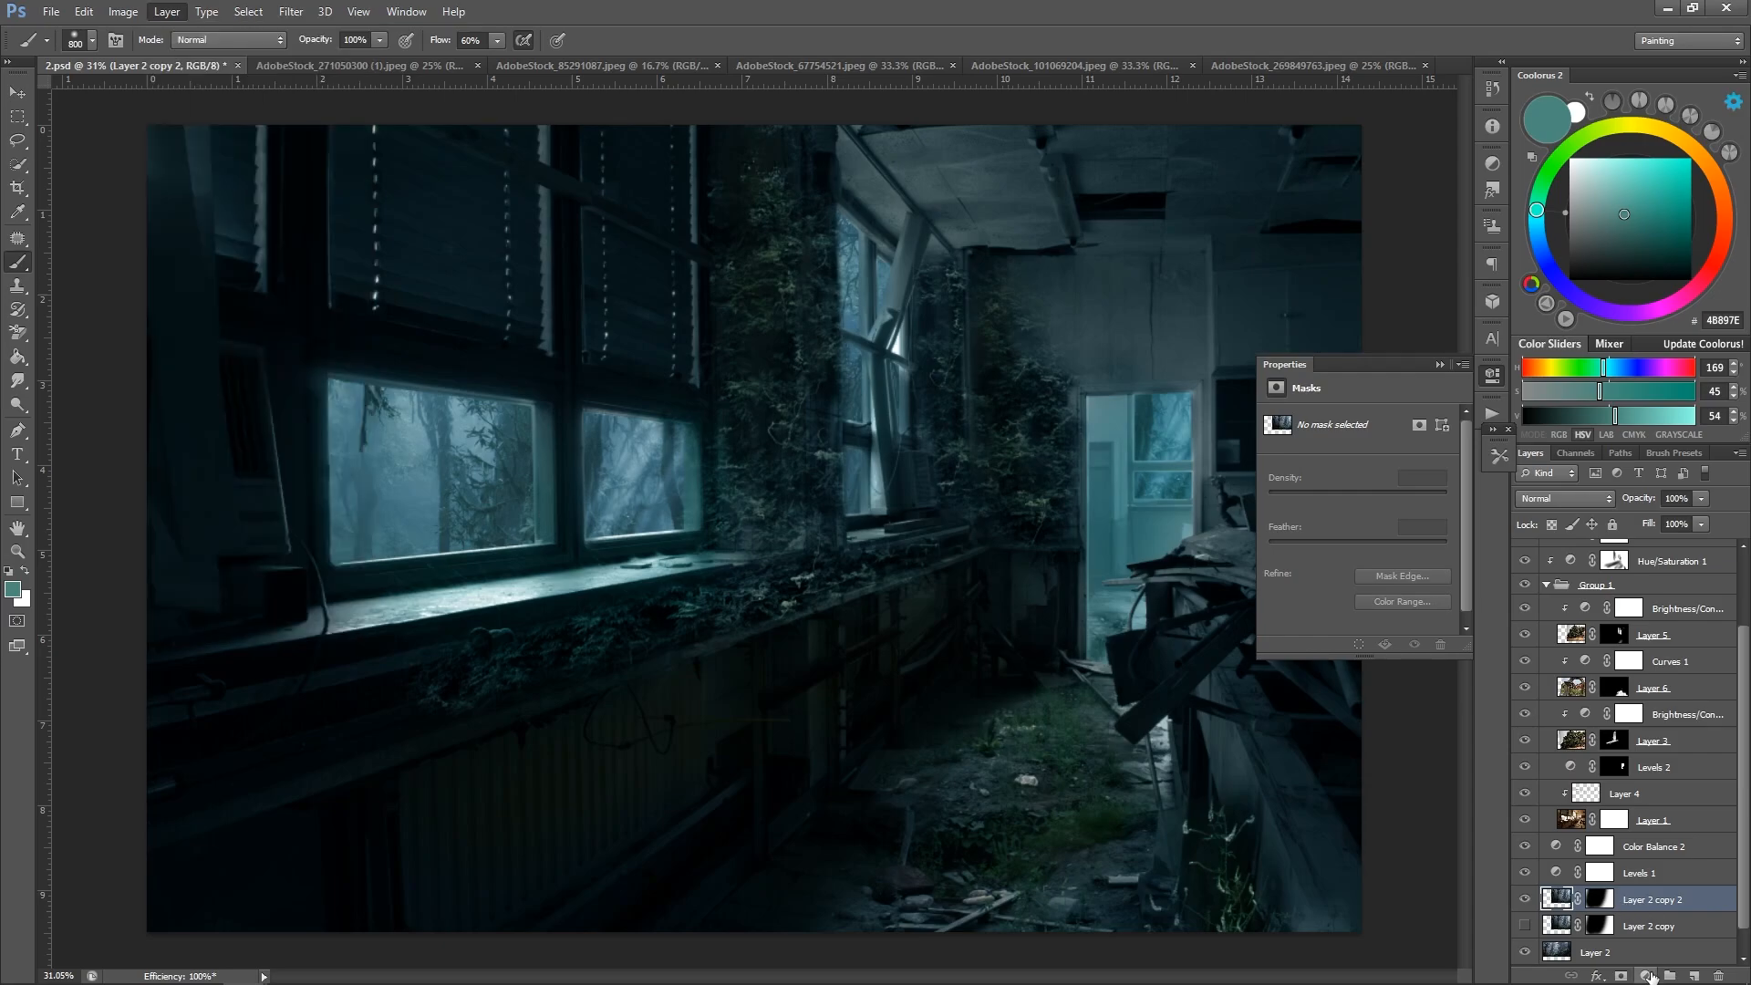
click(1647, 975)
click(1564, 669)
right_click(1642, 900)
click(1571, 424)
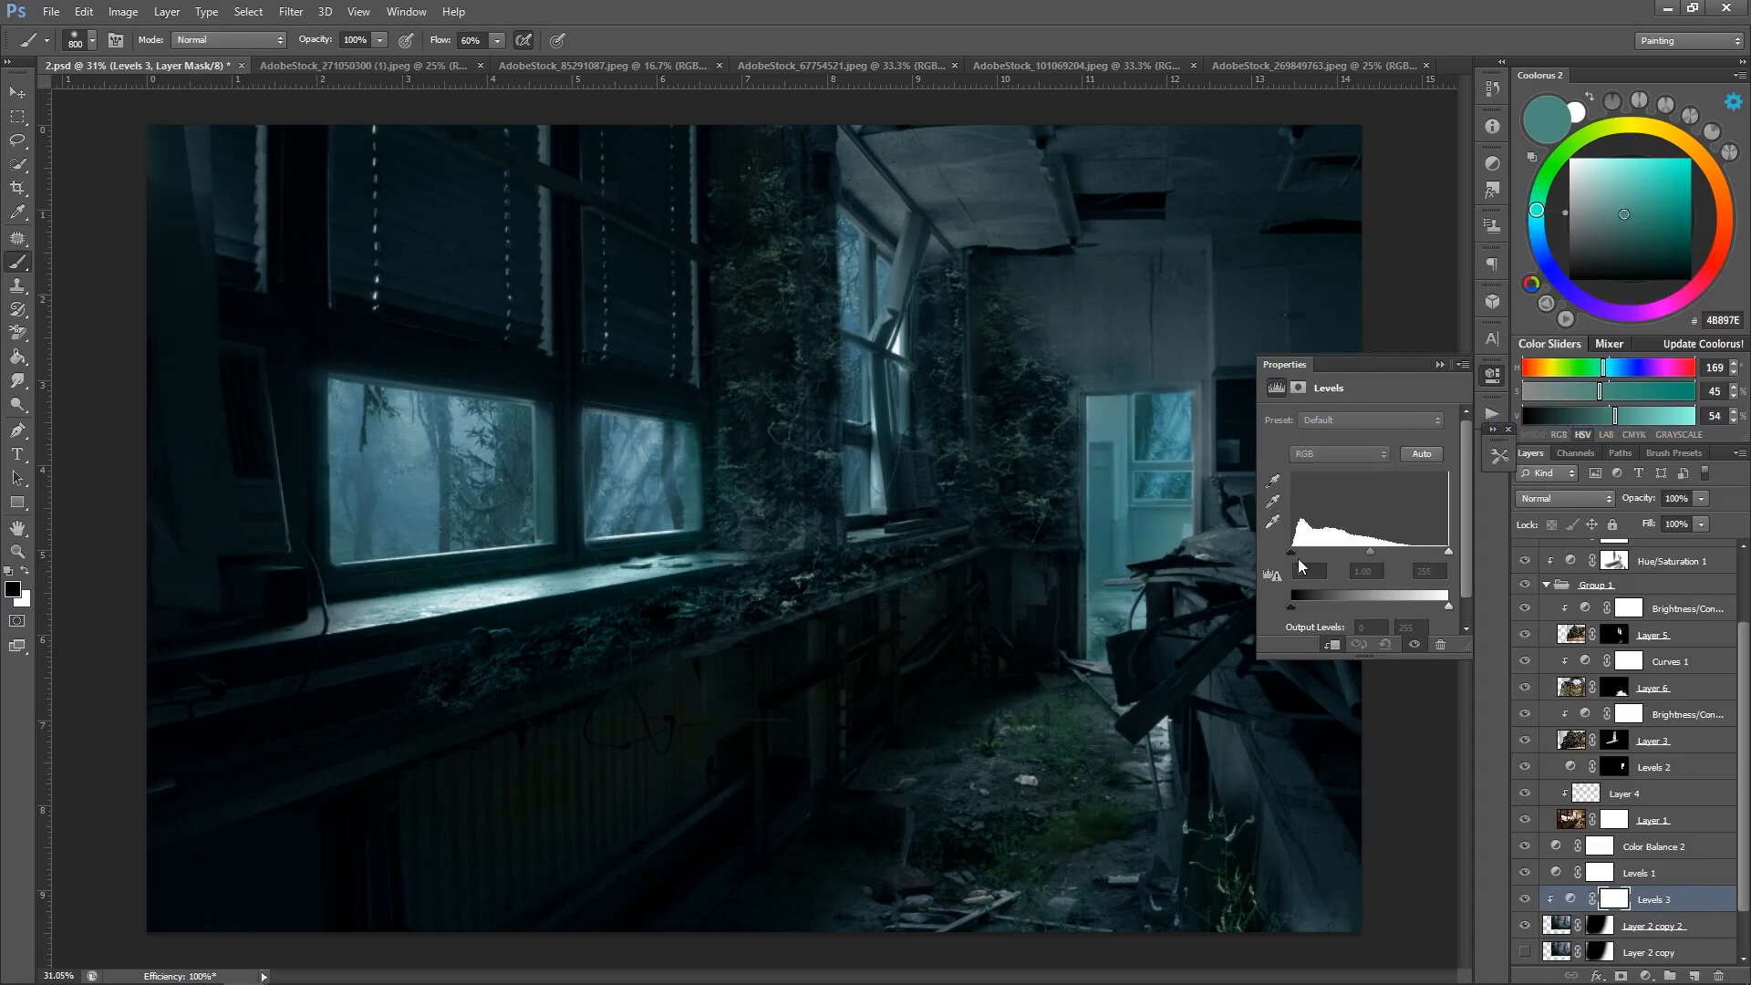
drag(1292, 606, 1363, 555)
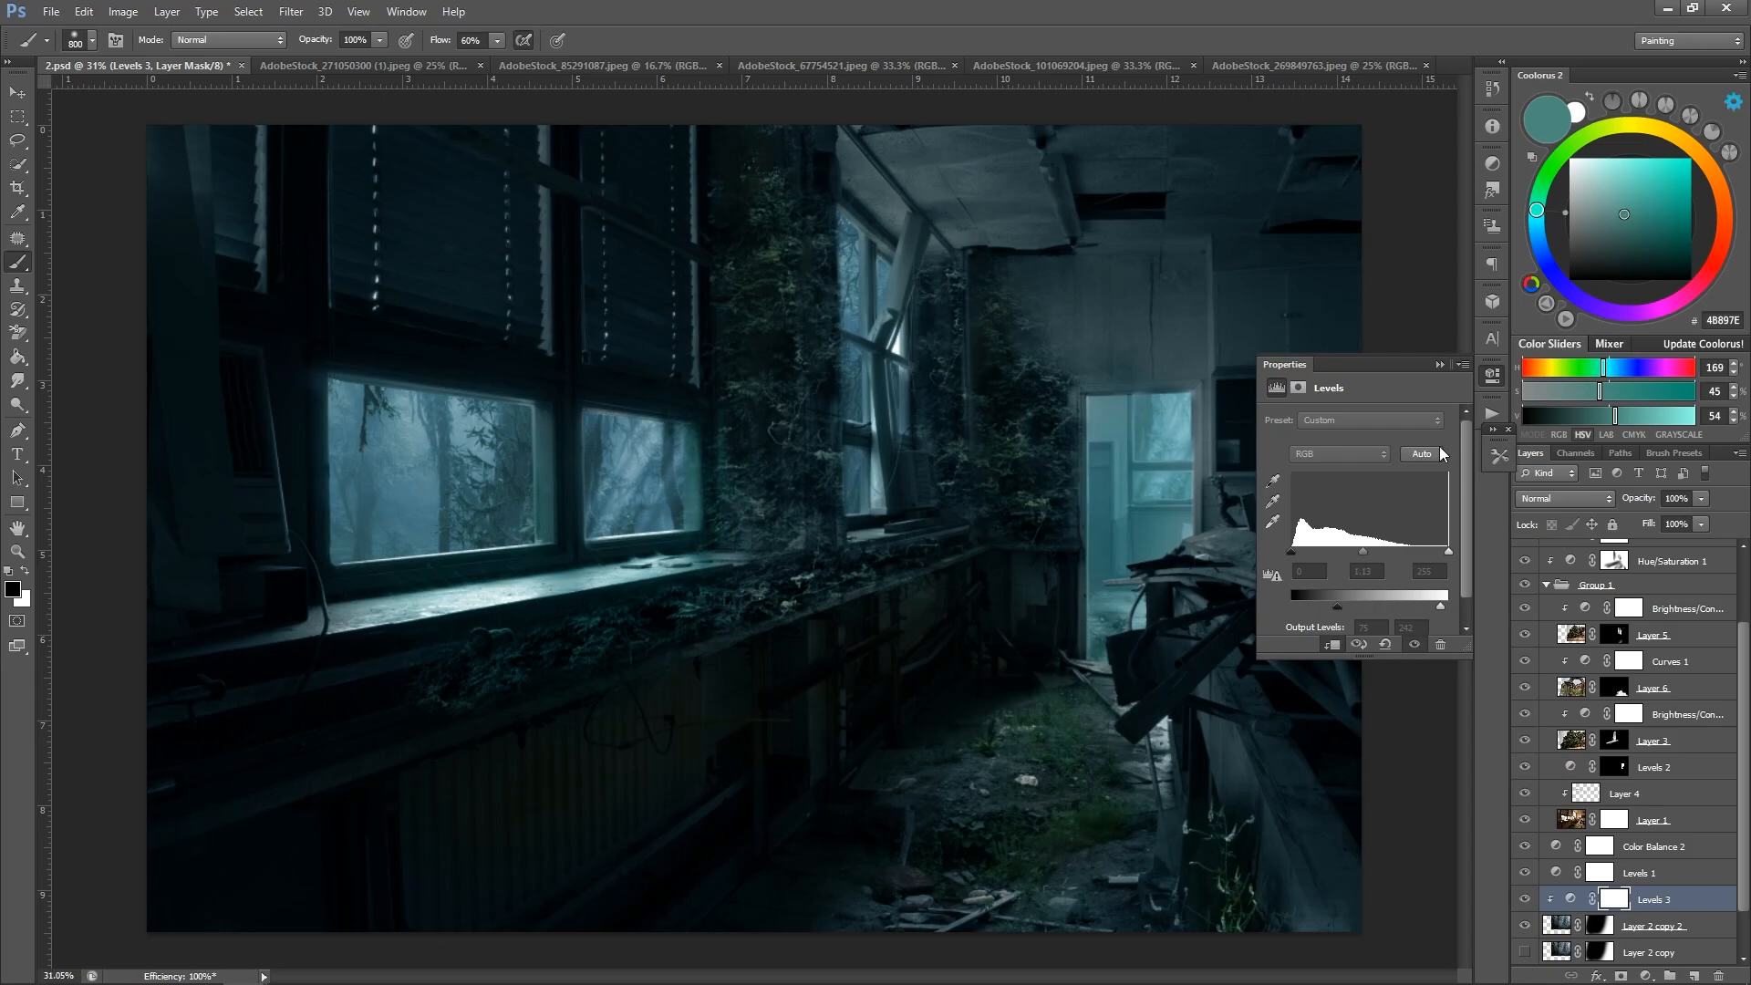
Raise the output black and lower the output white of Levels 2, comparing the doorway haze with the adjustment off and on.
click(1439, 365)
scroll(1607, 628, up, 3)
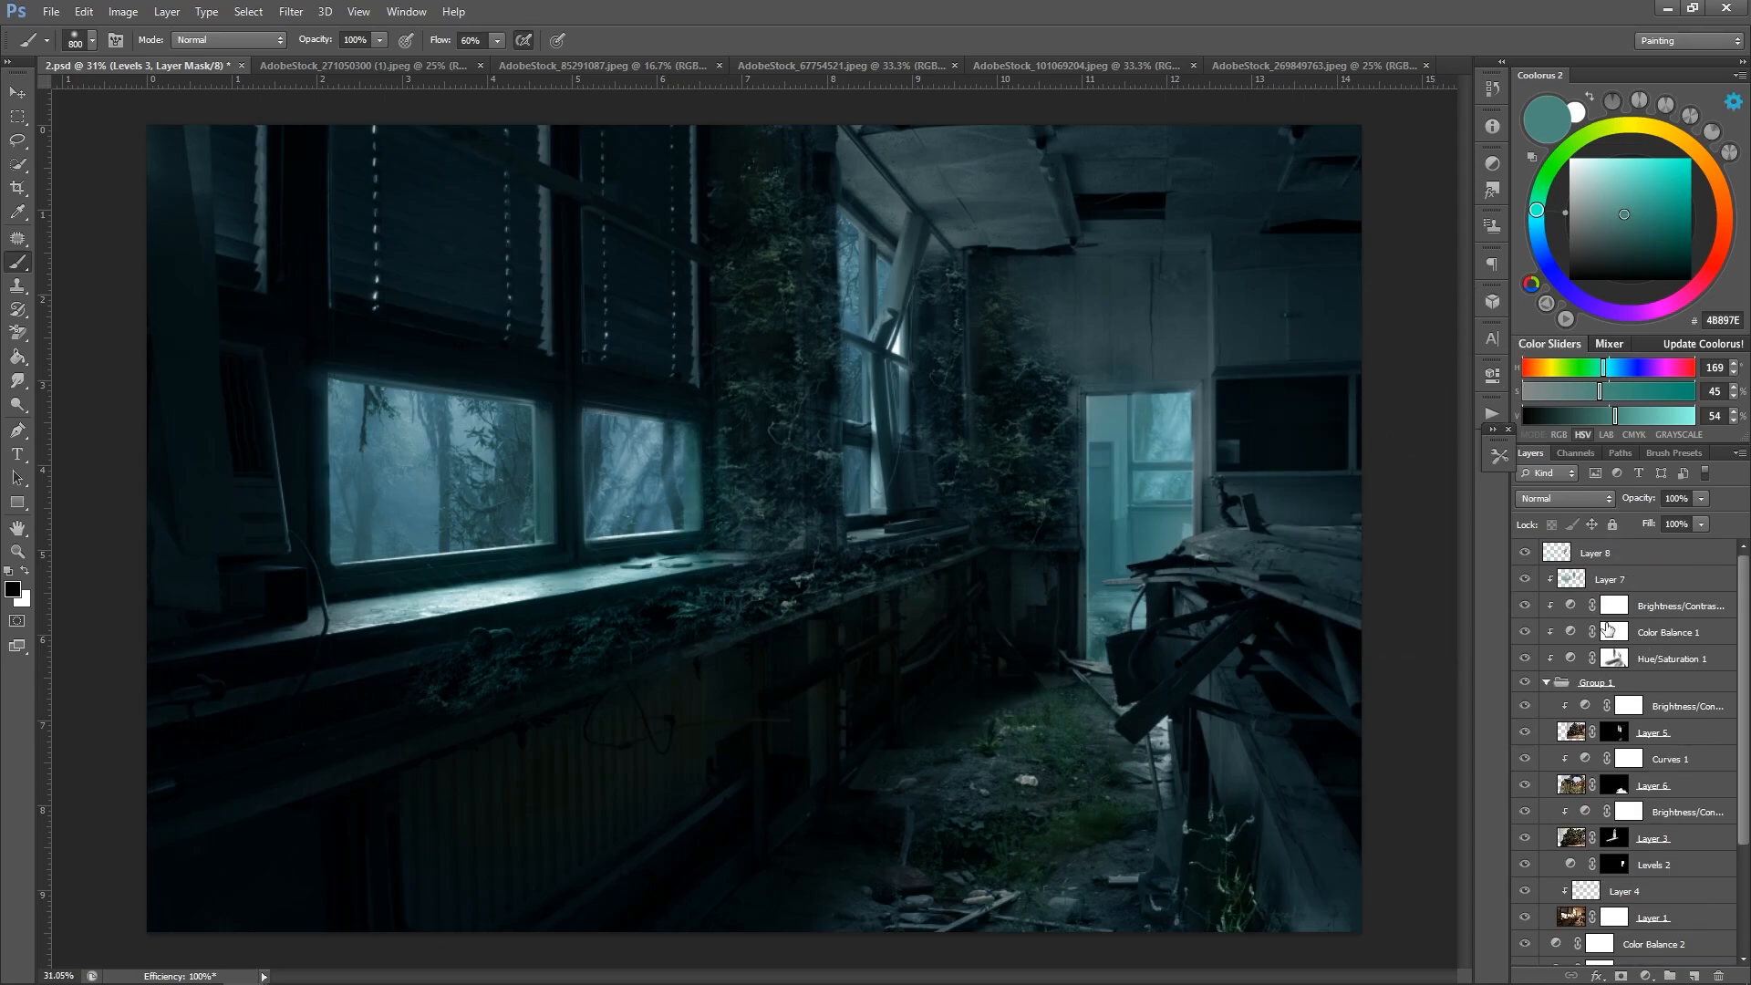
double_click(1570, 864)
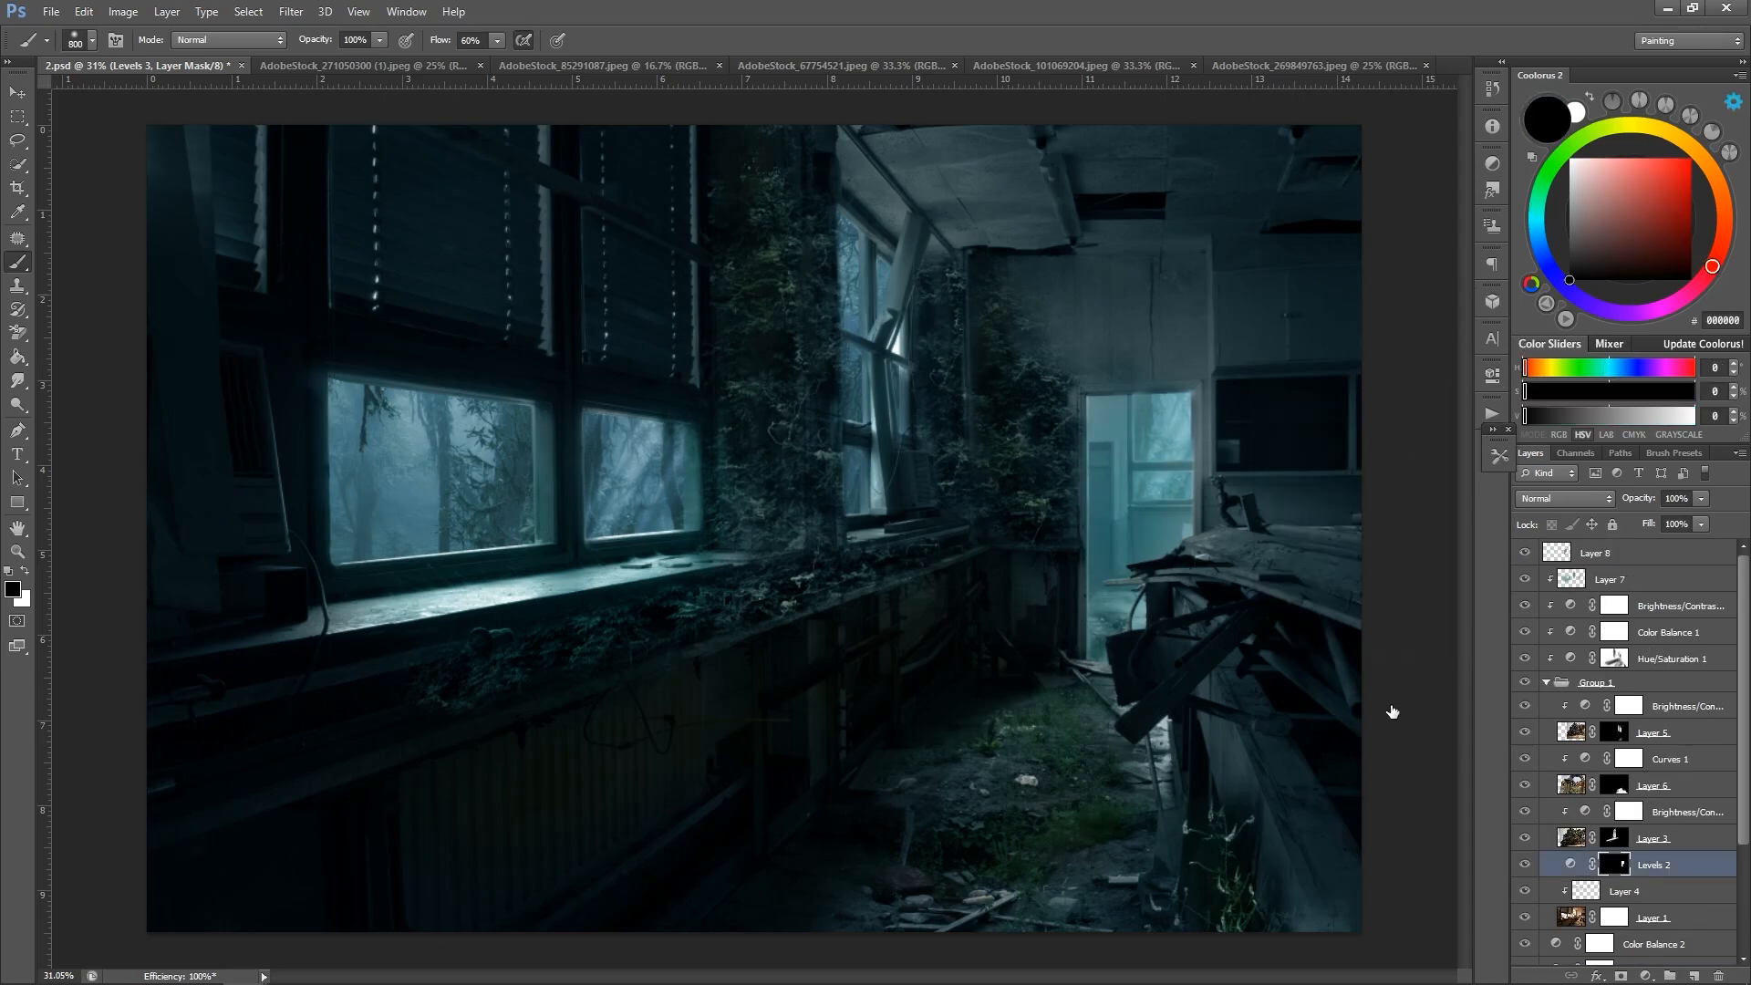
drag(1436, 611, 1383, 603)
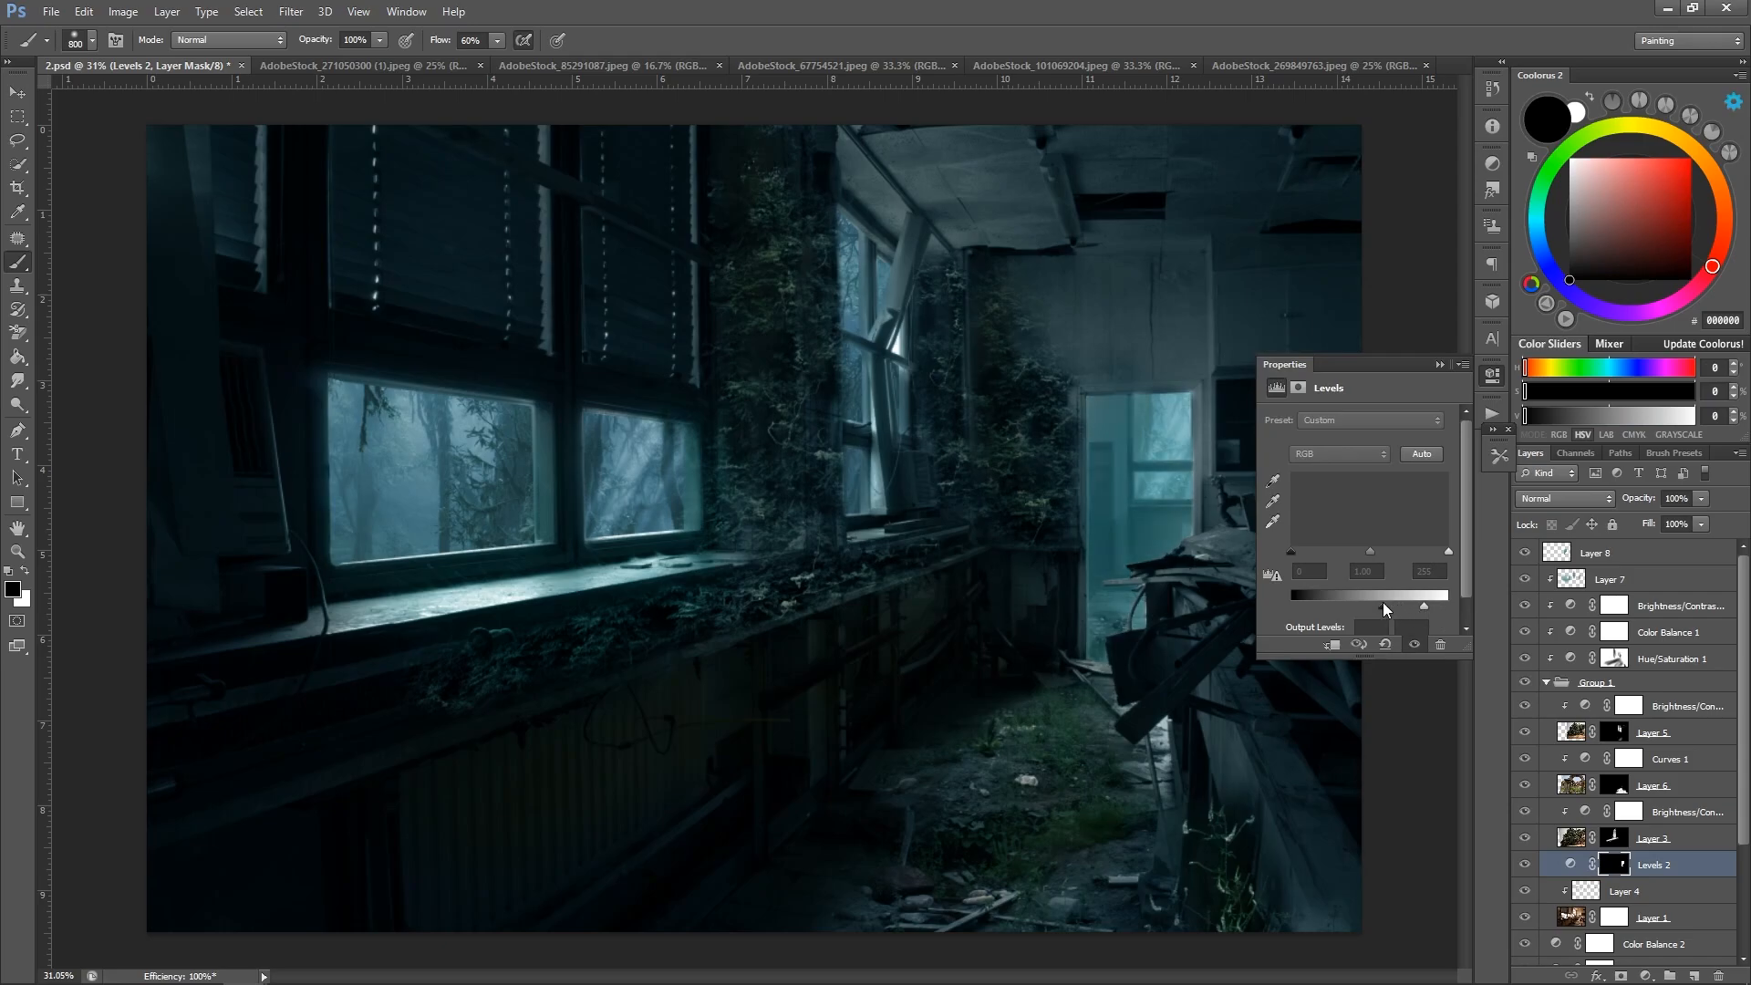
key(z)
alt+click(1004, 402)
alt+click(1003, 402)
alt+click(1004, 402)
click(1003, 402)
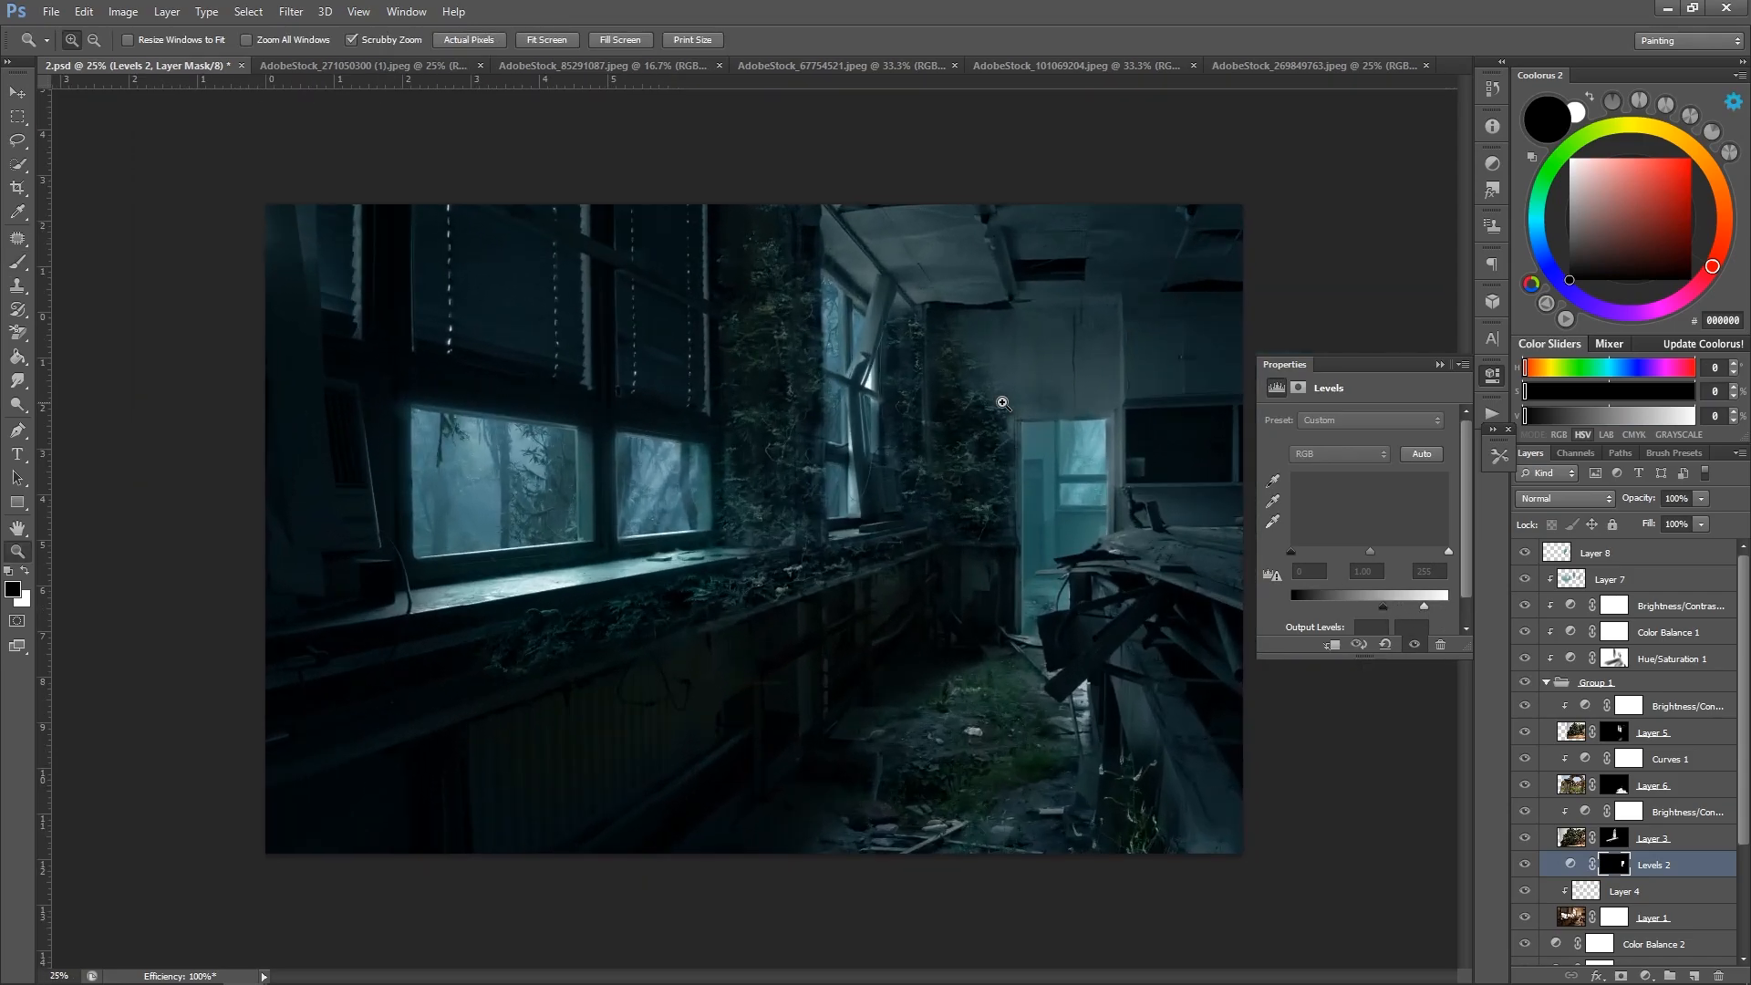
key(ctrl+s)
click(1525, 865)
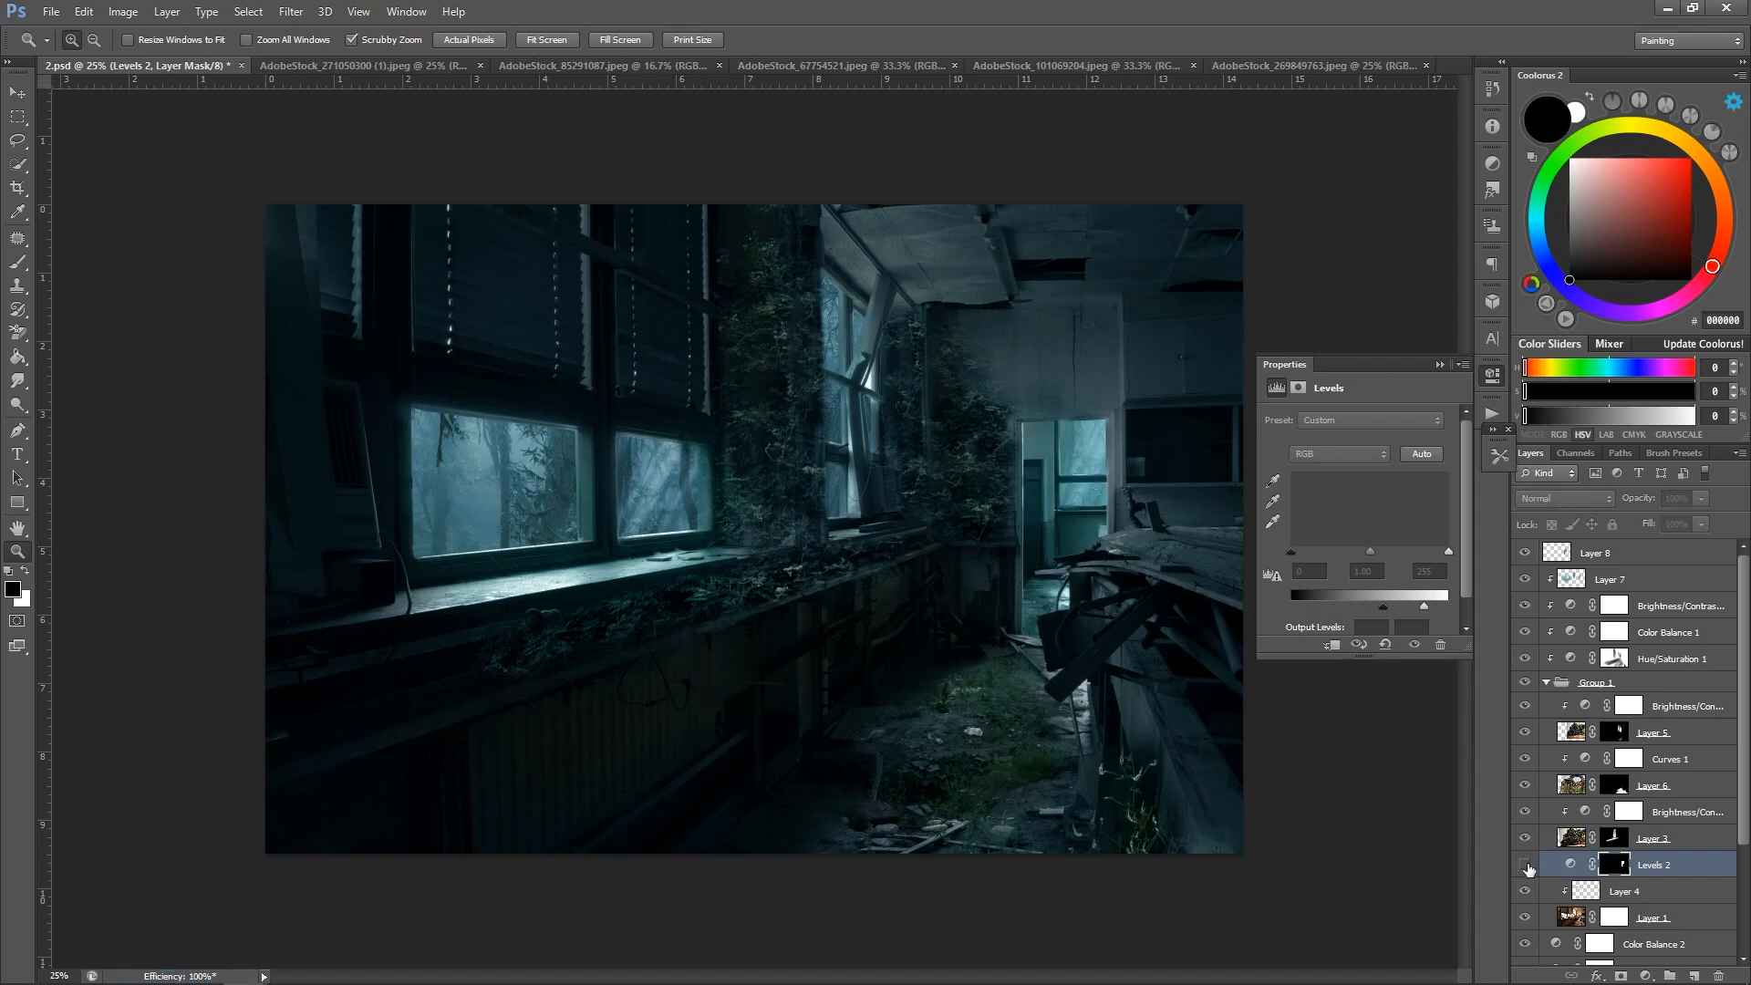
click(1525, 865)
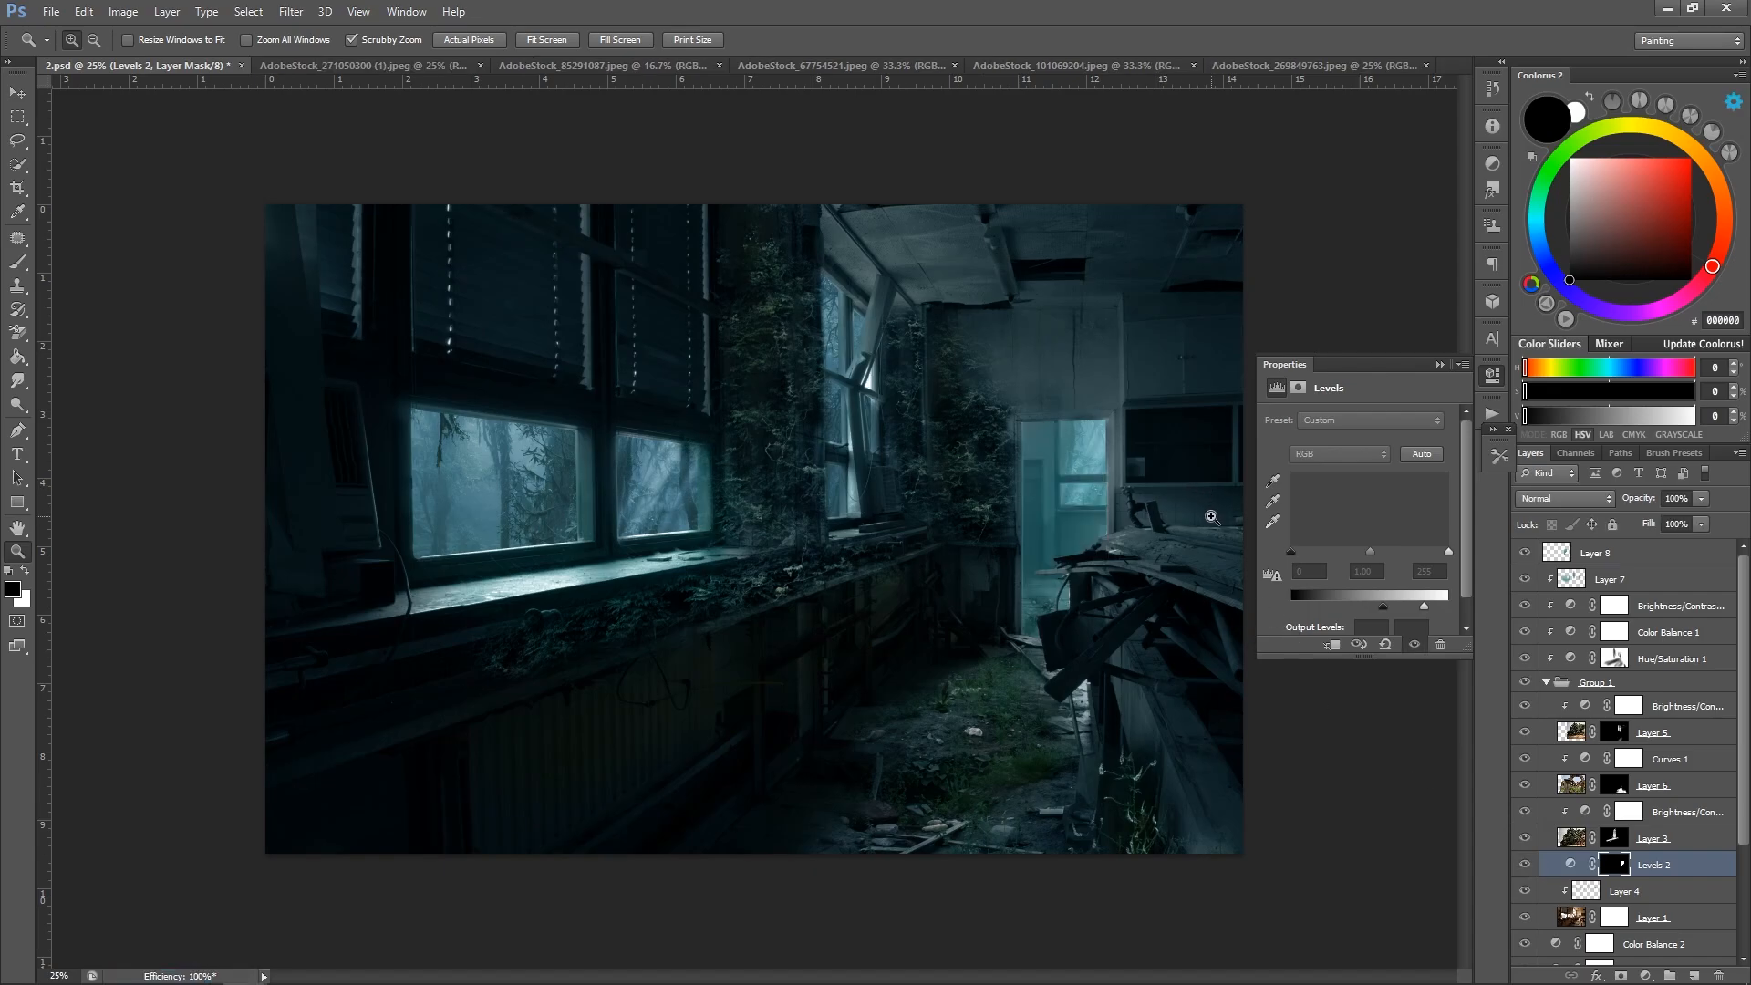
Duplicate Levels 2, brighten the copy with midtones 1.86 and full output white, and make its mask active for brushing.
key(ctrl+j)
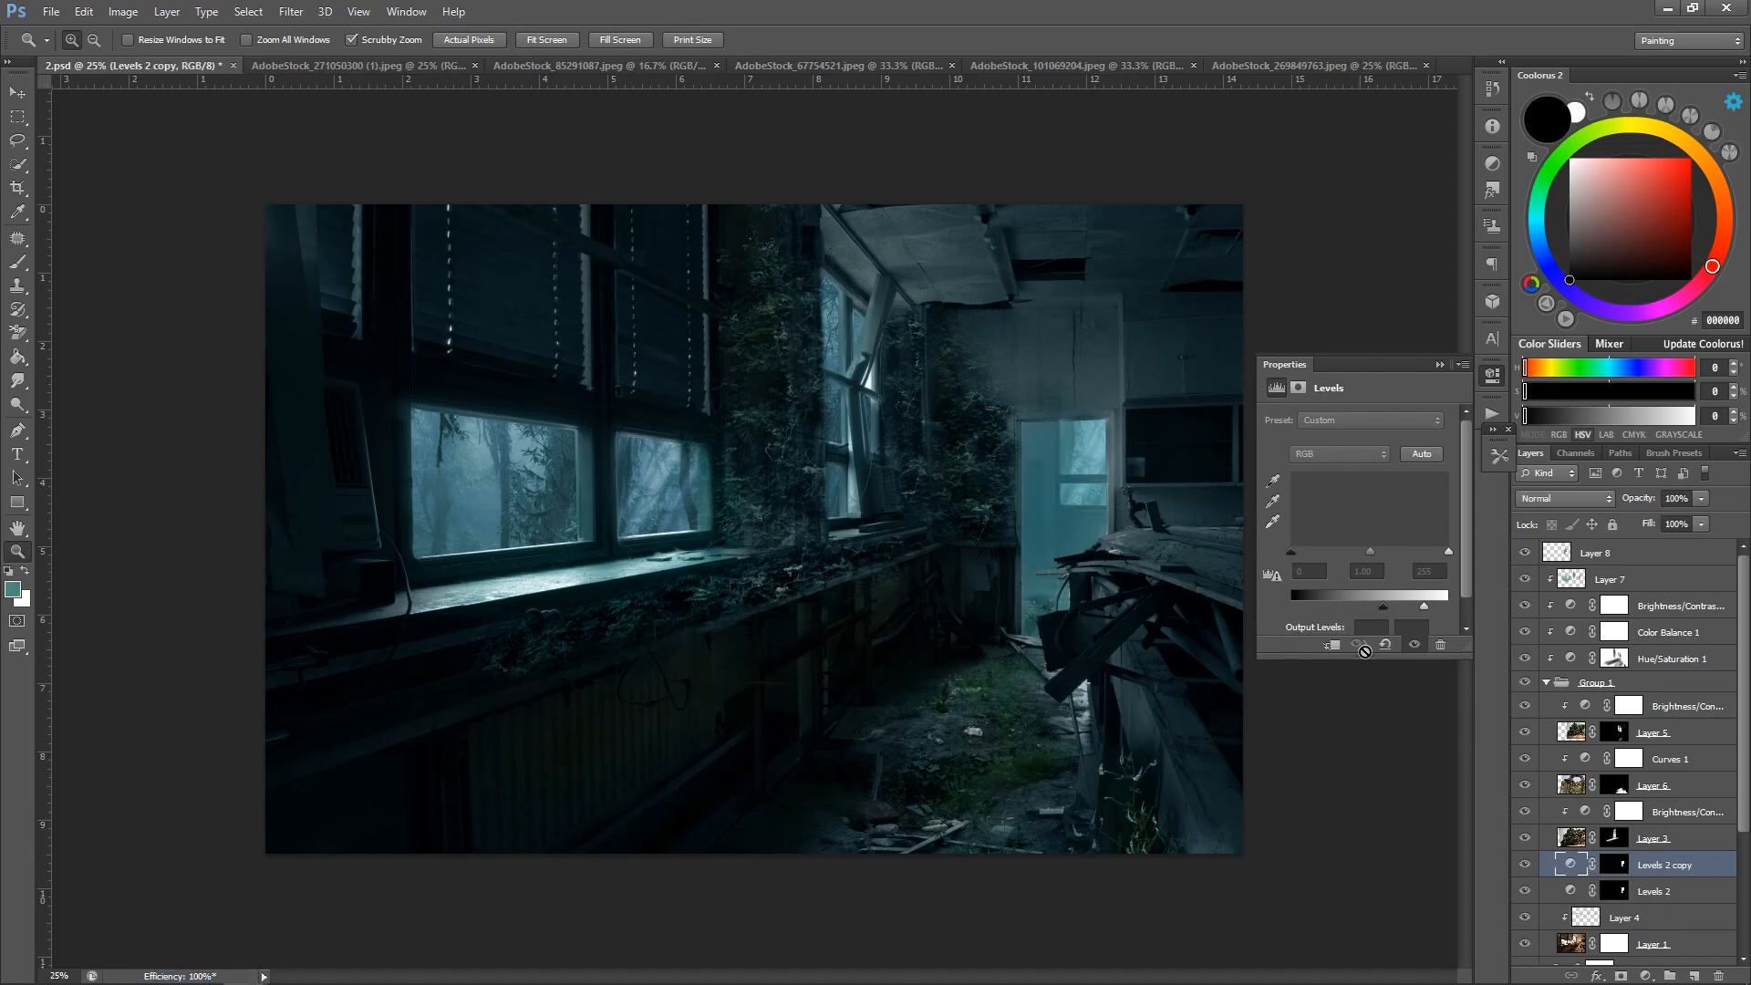
drag(1365, 553, 1334, 554)
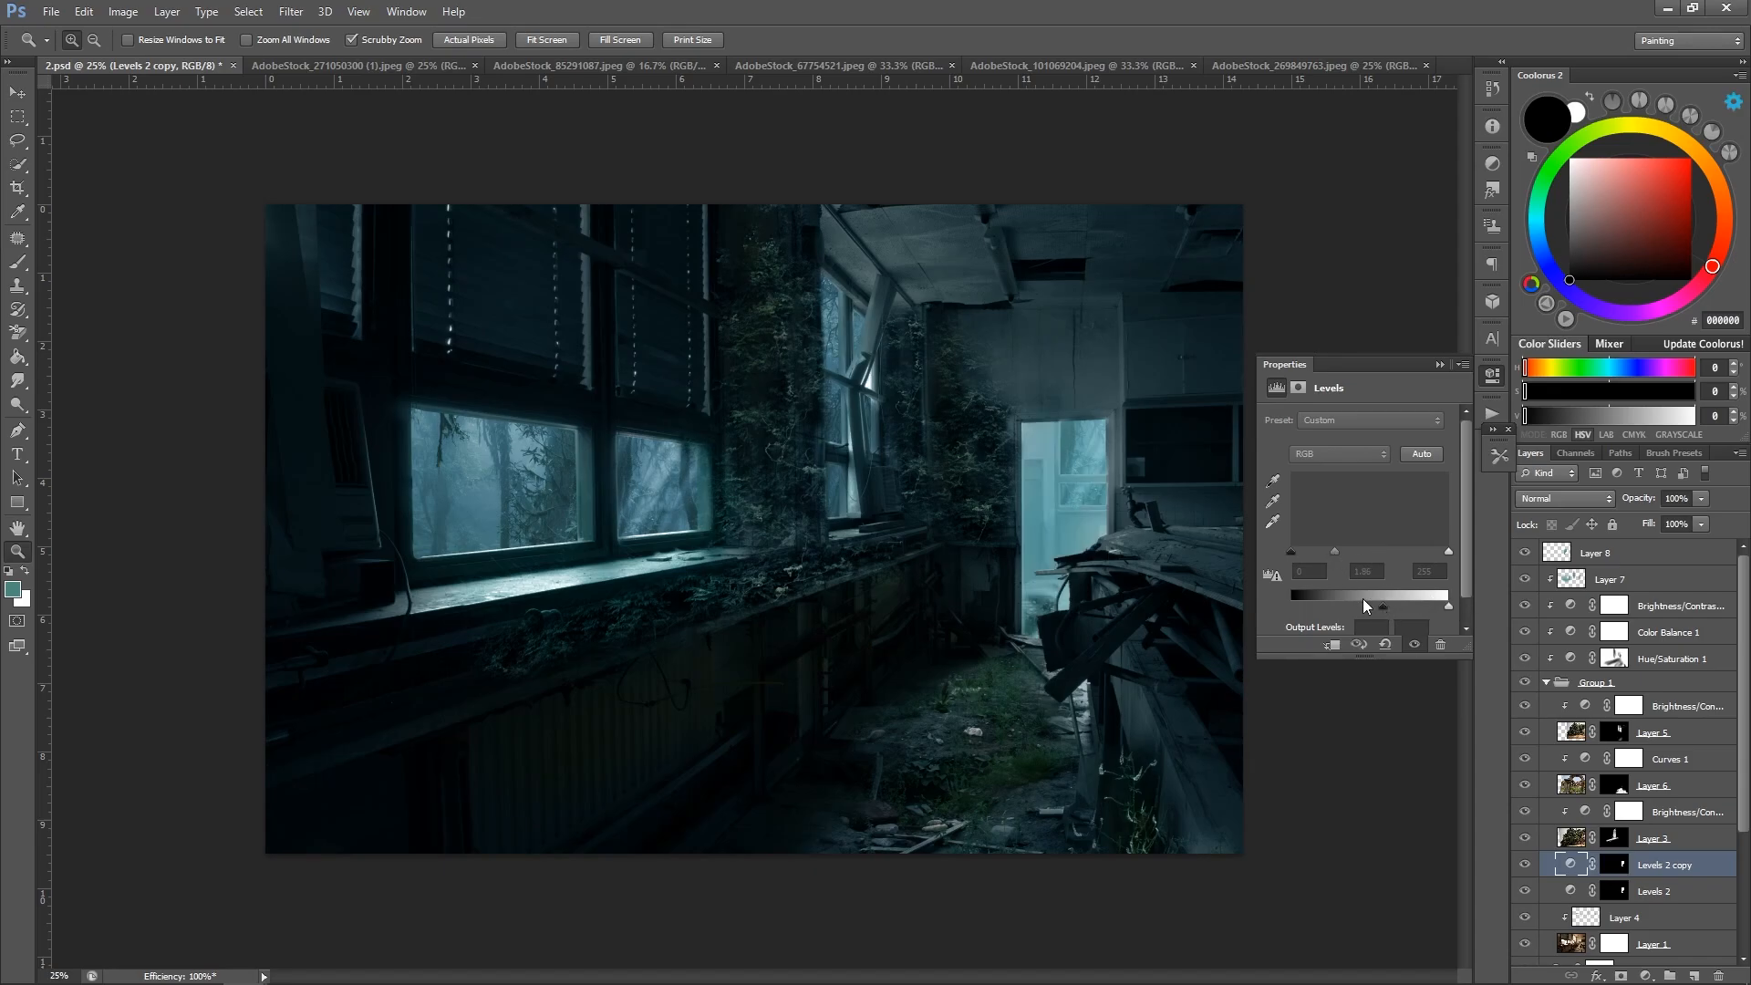
key(b)
click(1615, 865)
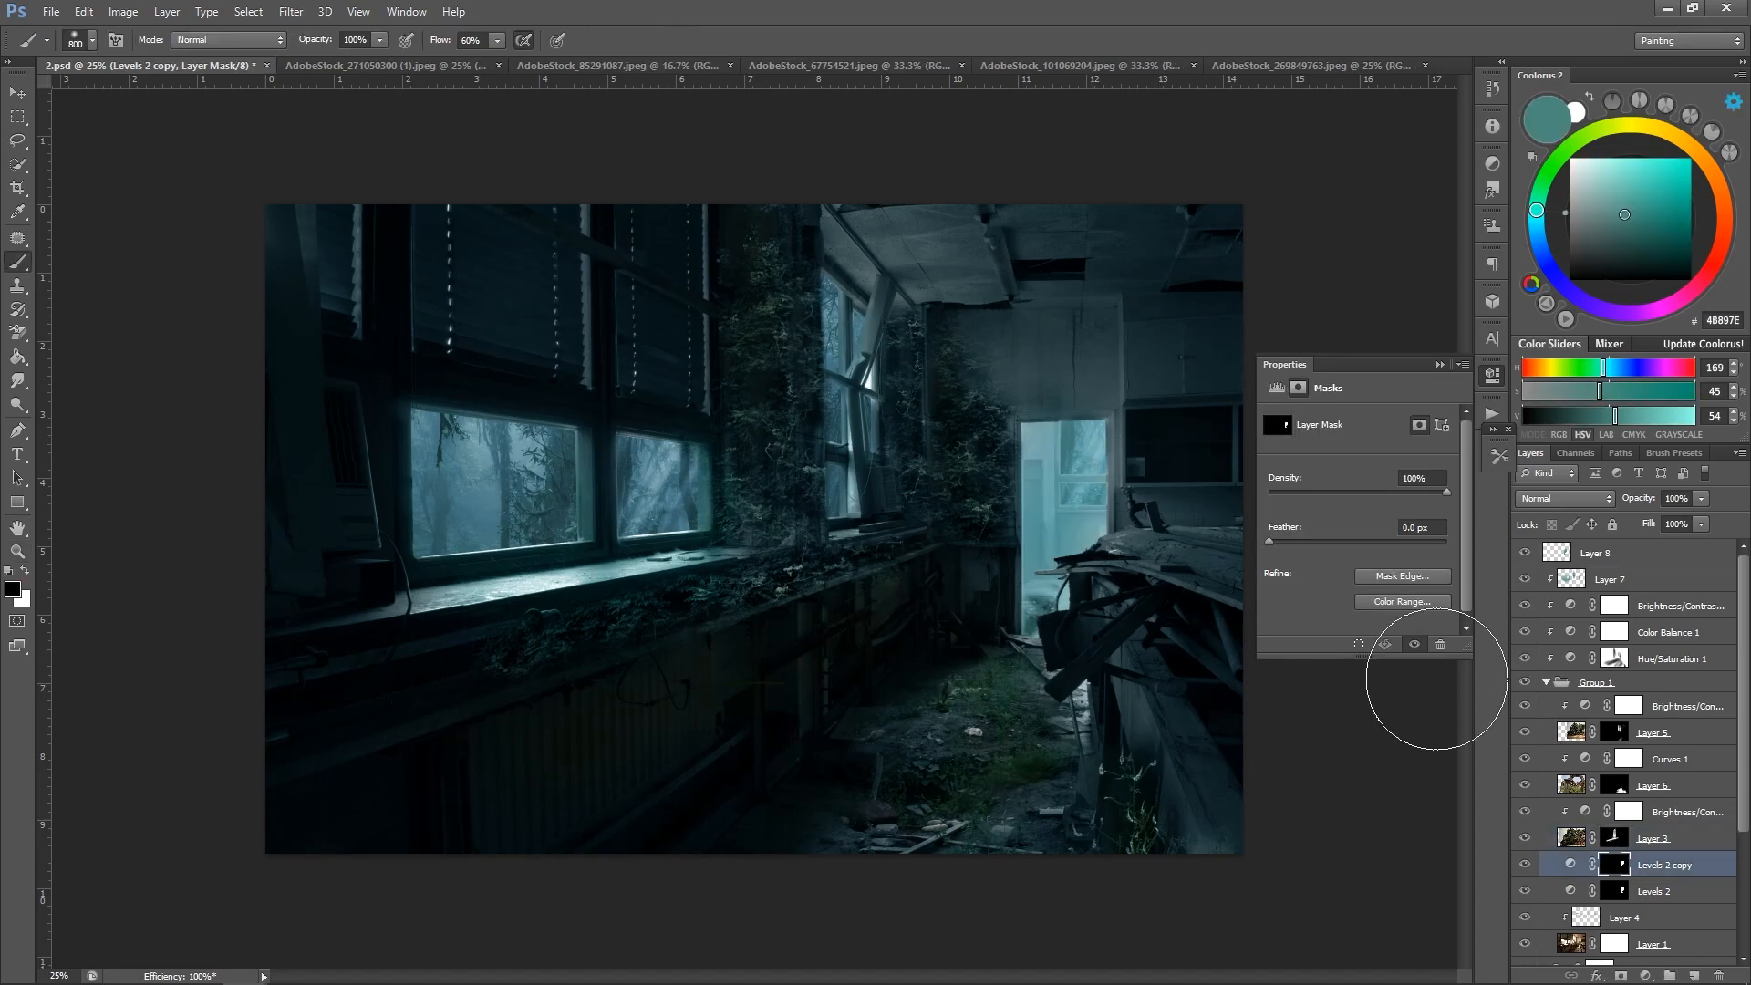
Paint white on the Levels 2 copy mask over the doorway with a 250 brush to restore its glow.
key(ctrl+i)
key(ctrl+z)
key(x)
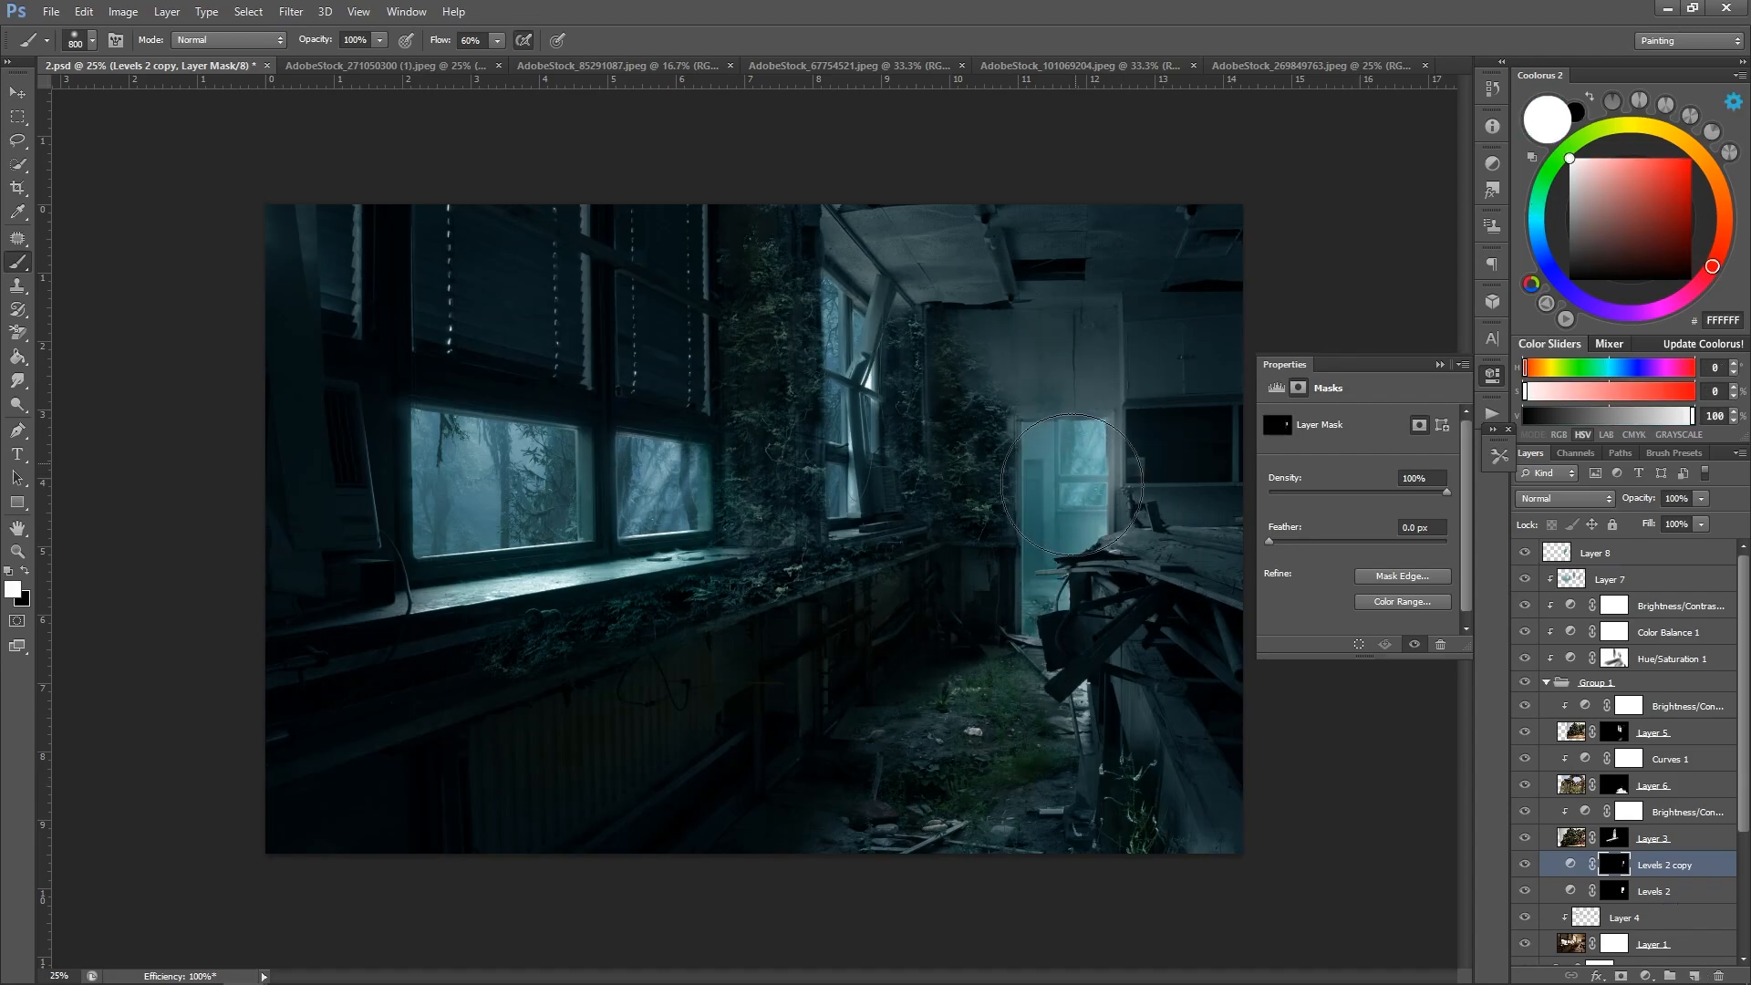
key(bracketleft)
key(bracketleft)
key(bracketleft)
key(bracketleft)
key(bracketleft)
key(bracketleft)
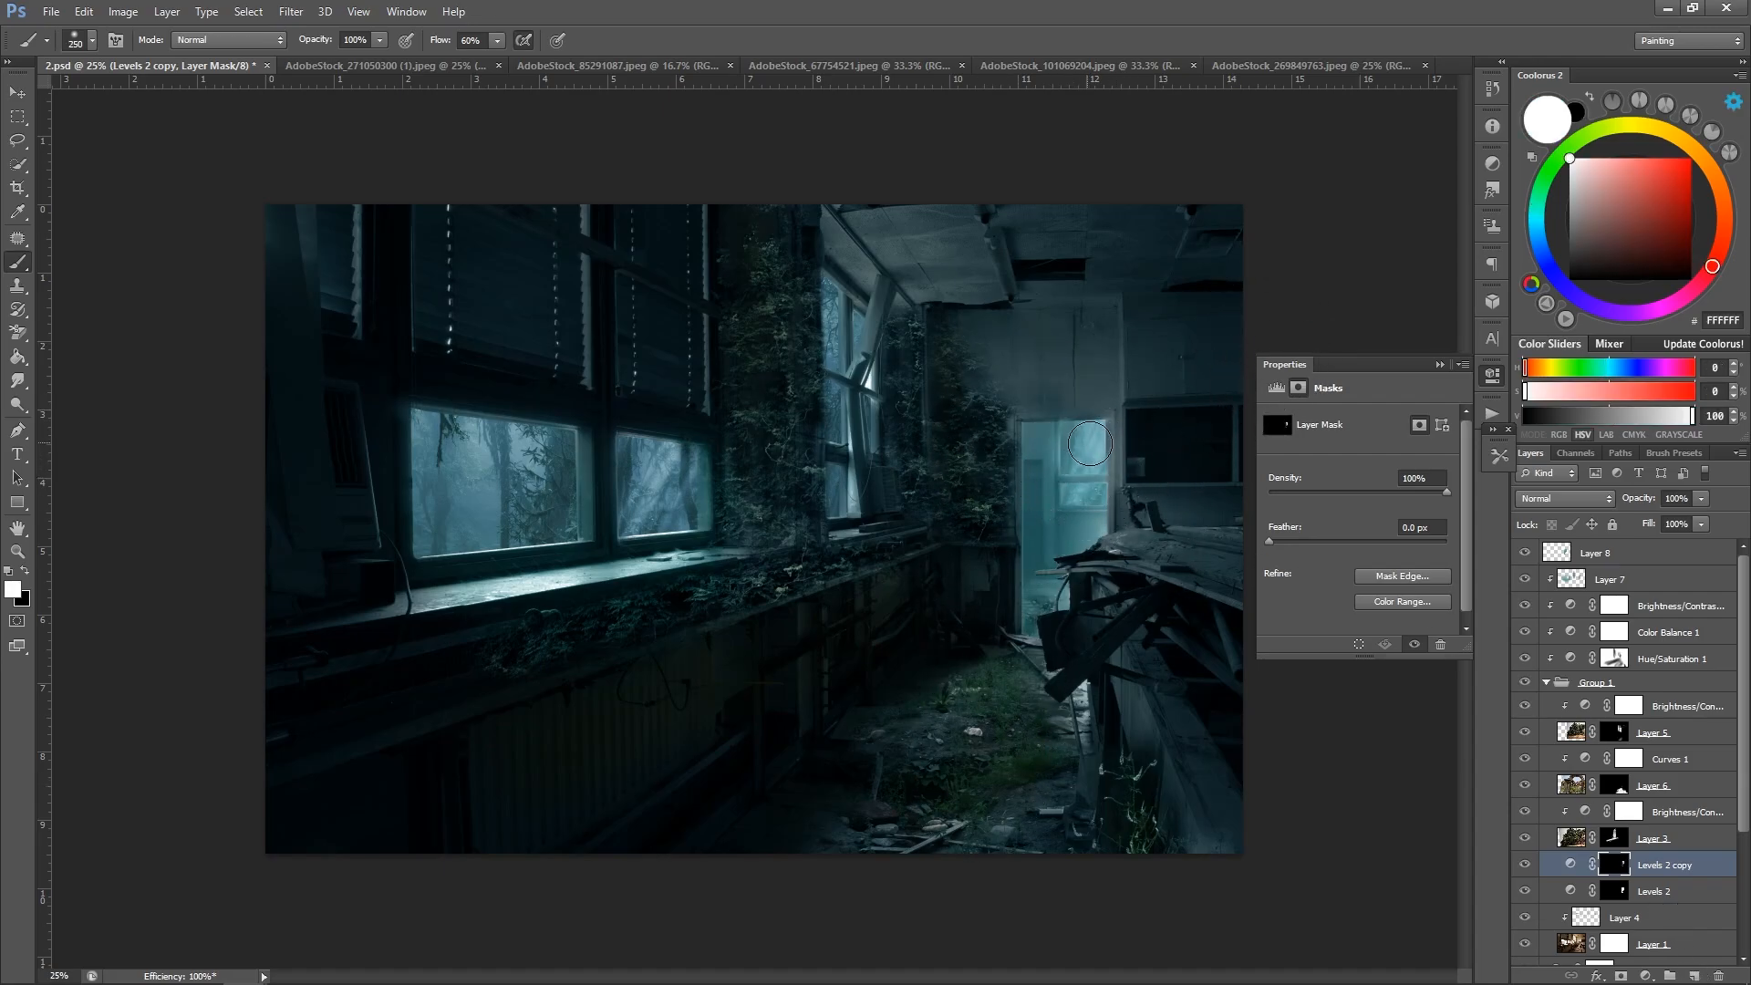
mouse_move(1090, 444)
mouse_down()
mouse_move(1061, 494)
mouse_move(1086, 467)
mouse_move(1074, 503)
mouse_move(1044, 416)
mouse_move(963, 770)
mouse_up()
Trim the glow along the doorway's right edge with black and brush white light down the opening at size 300.
key(x)
key(bracketleft)
drag(1126, 401, 1114, 761)
key(bracketright)
key(bracketright)
key(x)
drag(1097, 438, 1092, 584)
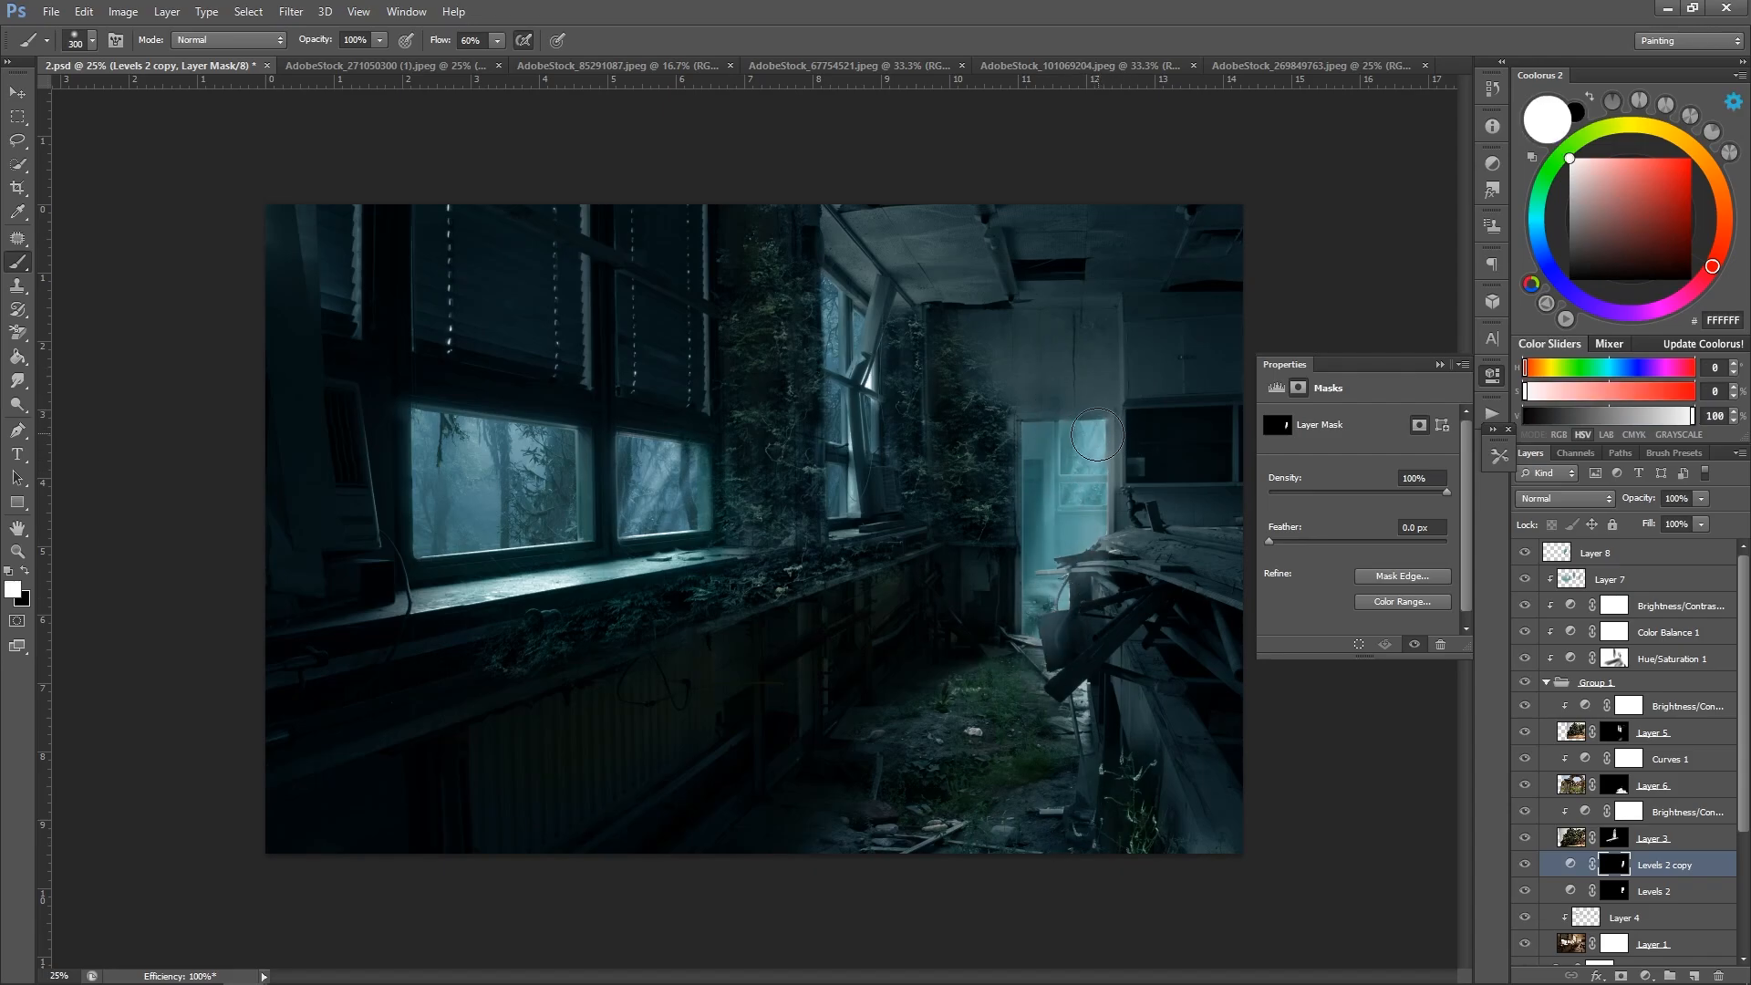
Paint black with a 100 brush on the Levels 2 copy mask to clear glow spilling onto the rubble beside the doorway.
key(x)
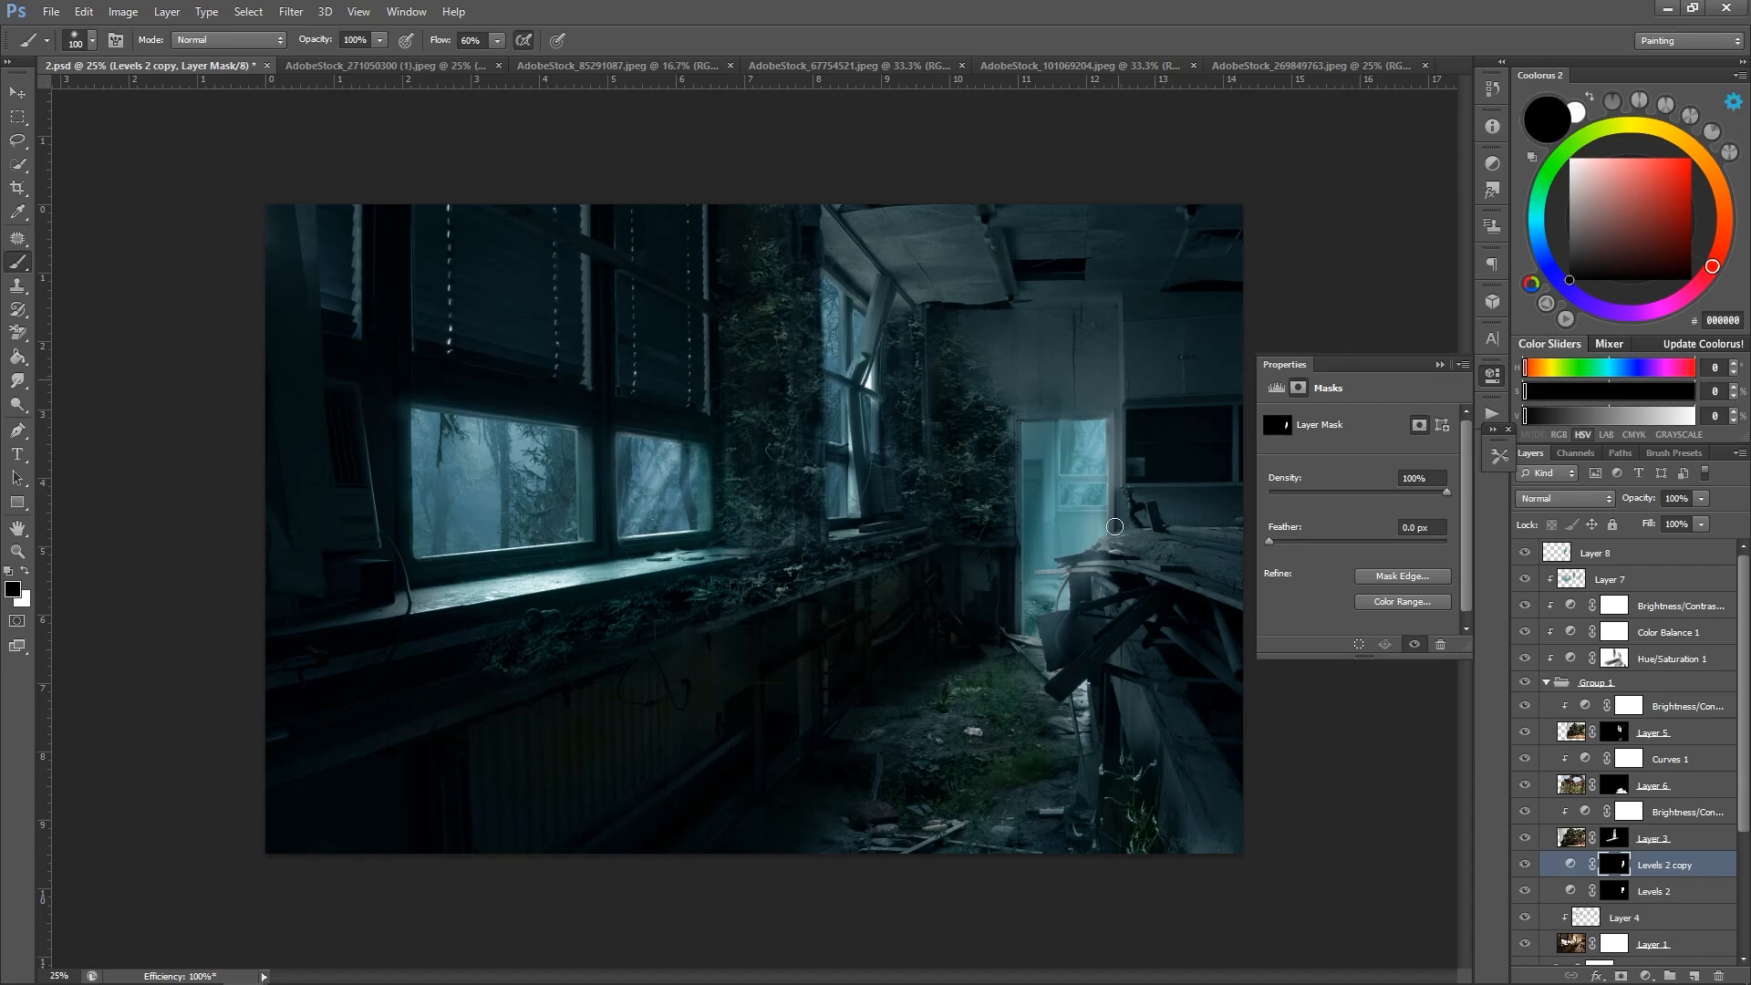
mouse_move(1102, 563)
mouse_down()
mouse_move(1066, 625)
mouse_move(1065, 589)
mouse_move(1035, 602)
mouse_up()
key(bracketright)
key(bracketright)
key(bracketright)
key(bracketright)
key(bracketright)
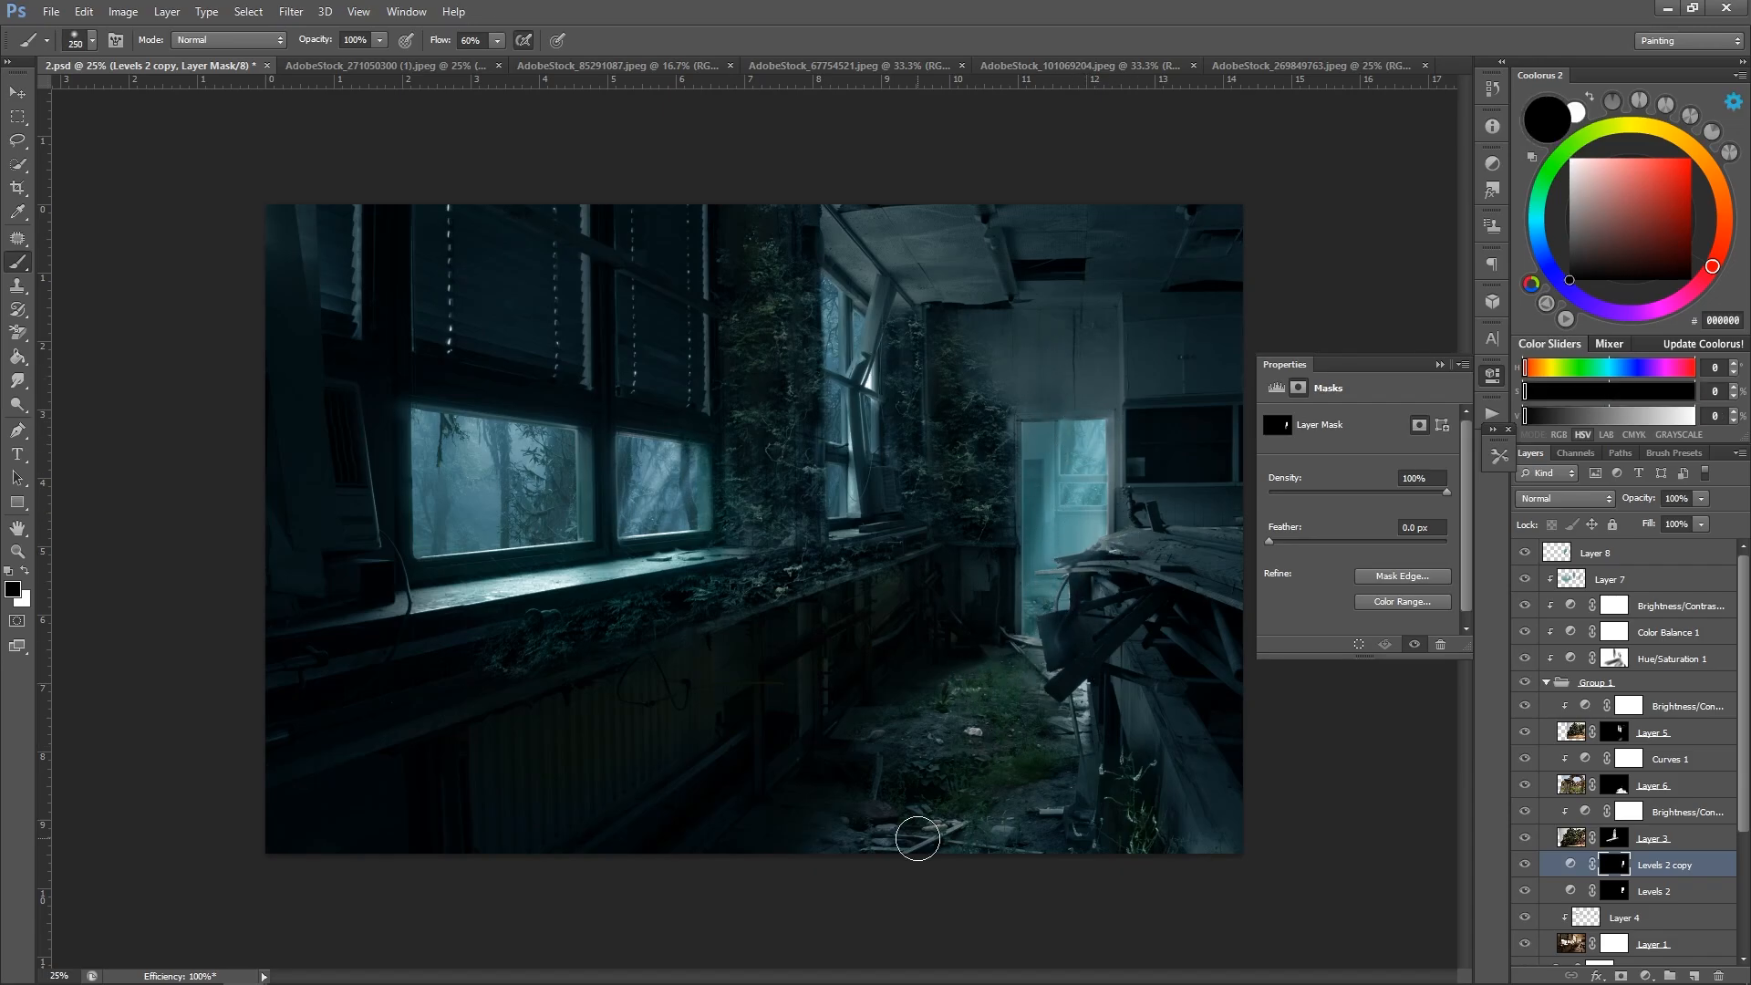
key(z)
alt+click(1084, 357)
alt+click(1084, 356)
click(942, 352)
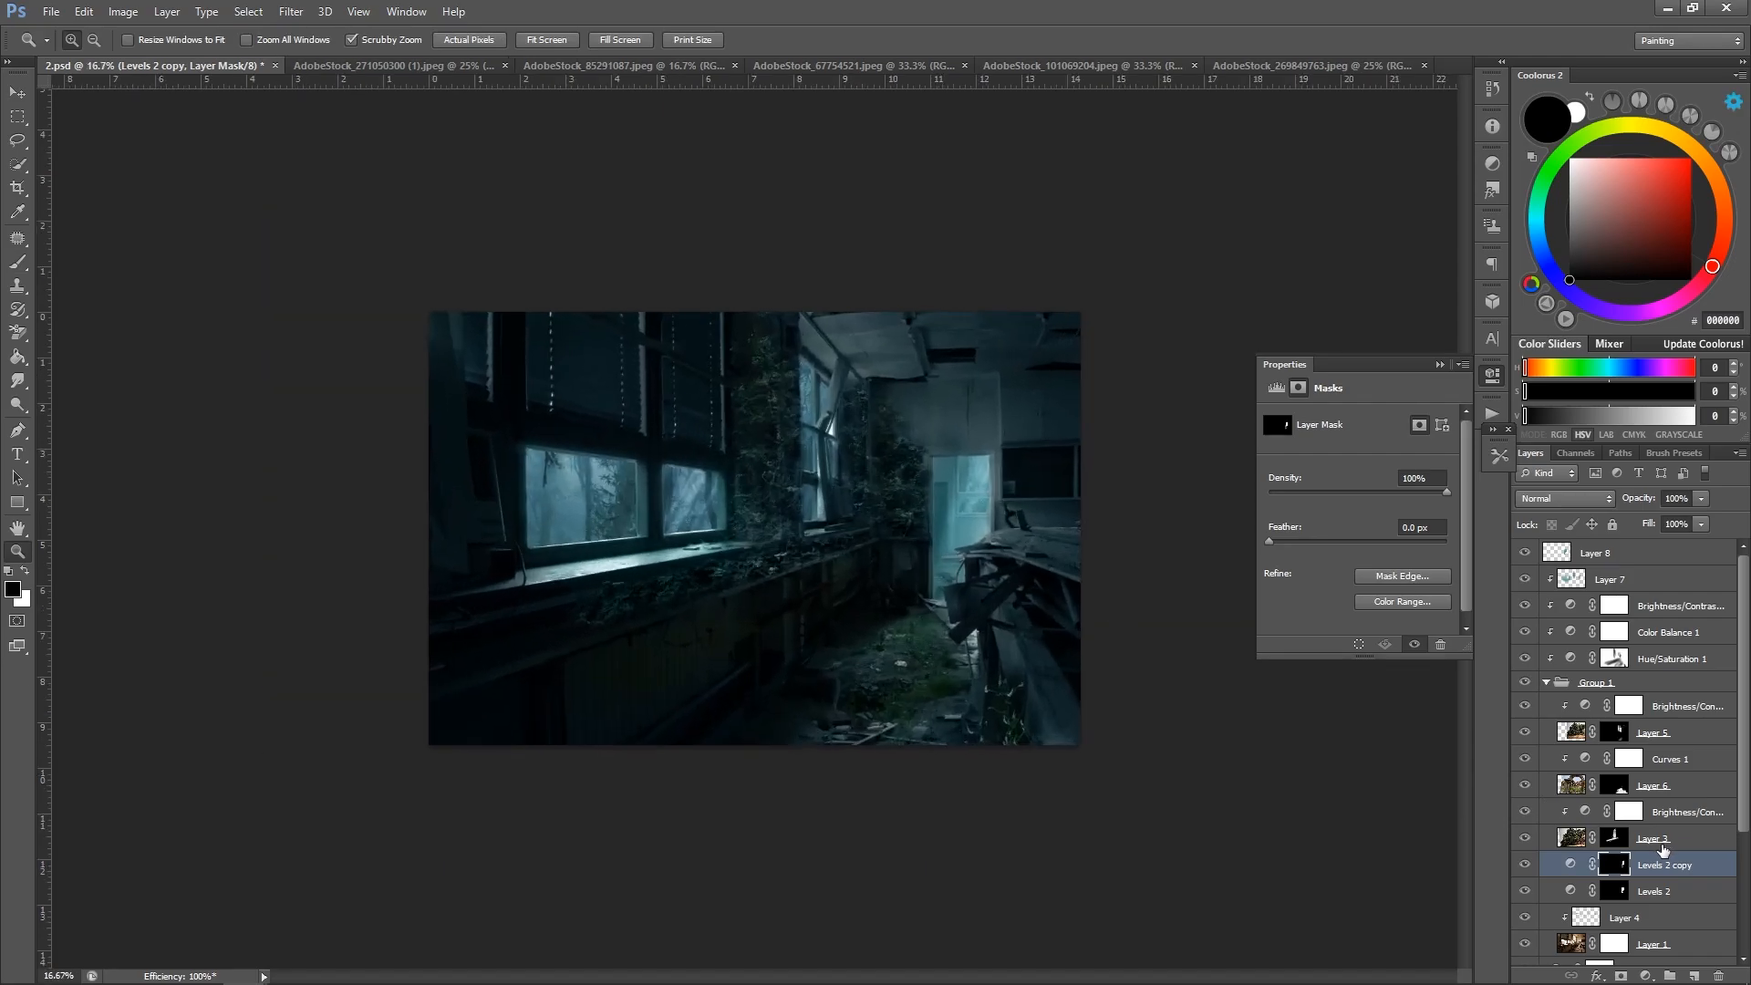
Make Layer 4 active and load the Levels 2 mask as a doorway selection.
click(1658, 920)
key(b)
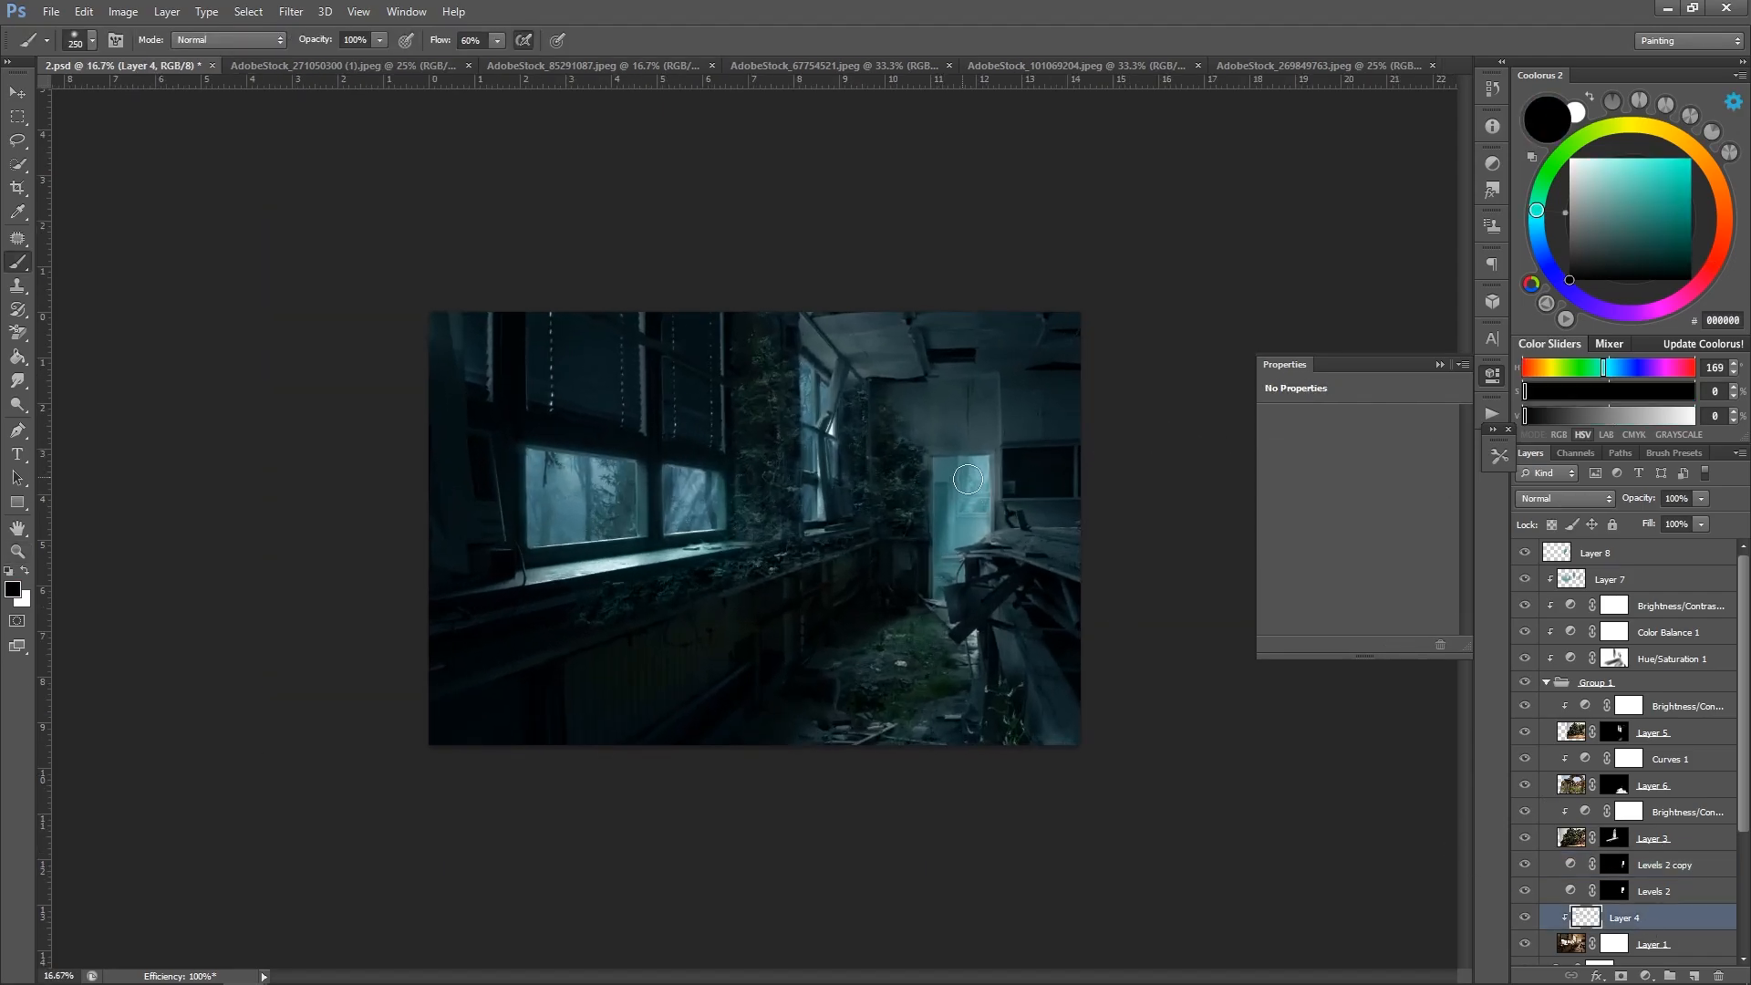
key(z)
click(1012, 391)
click(1013, 391)
click(1015, 392)
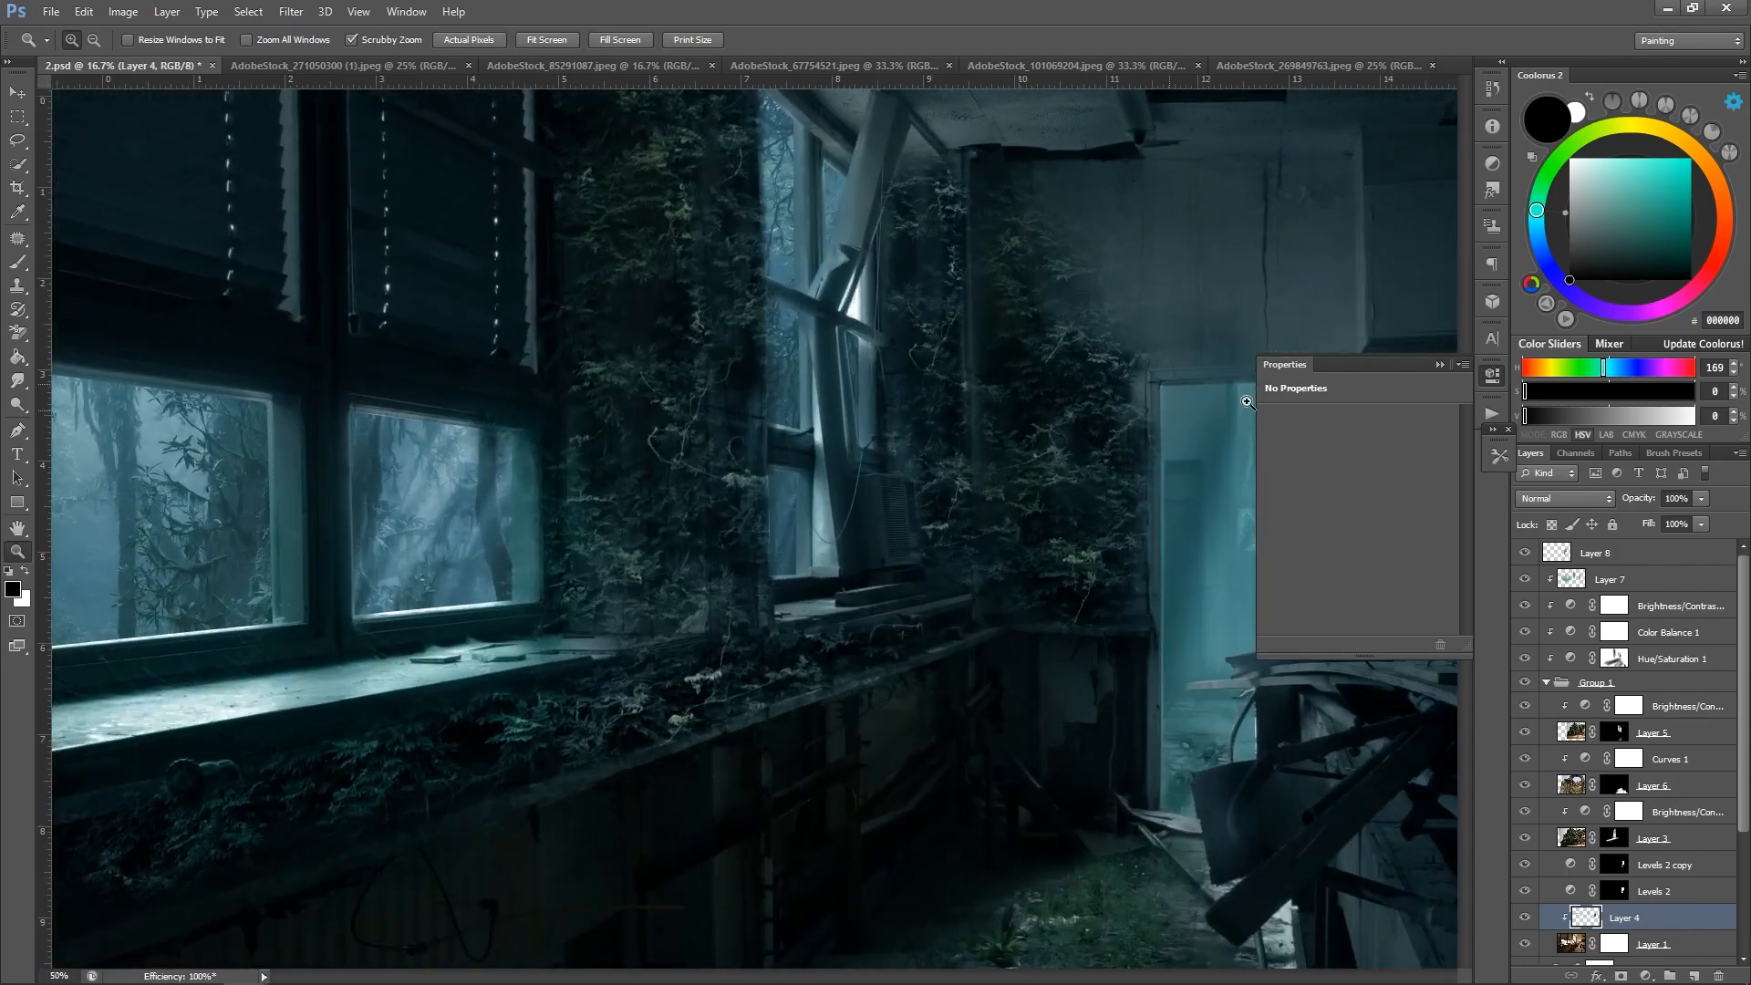
key(space)
drag(1102, 618, 764, 581)
ctrl+click(1617, 891)
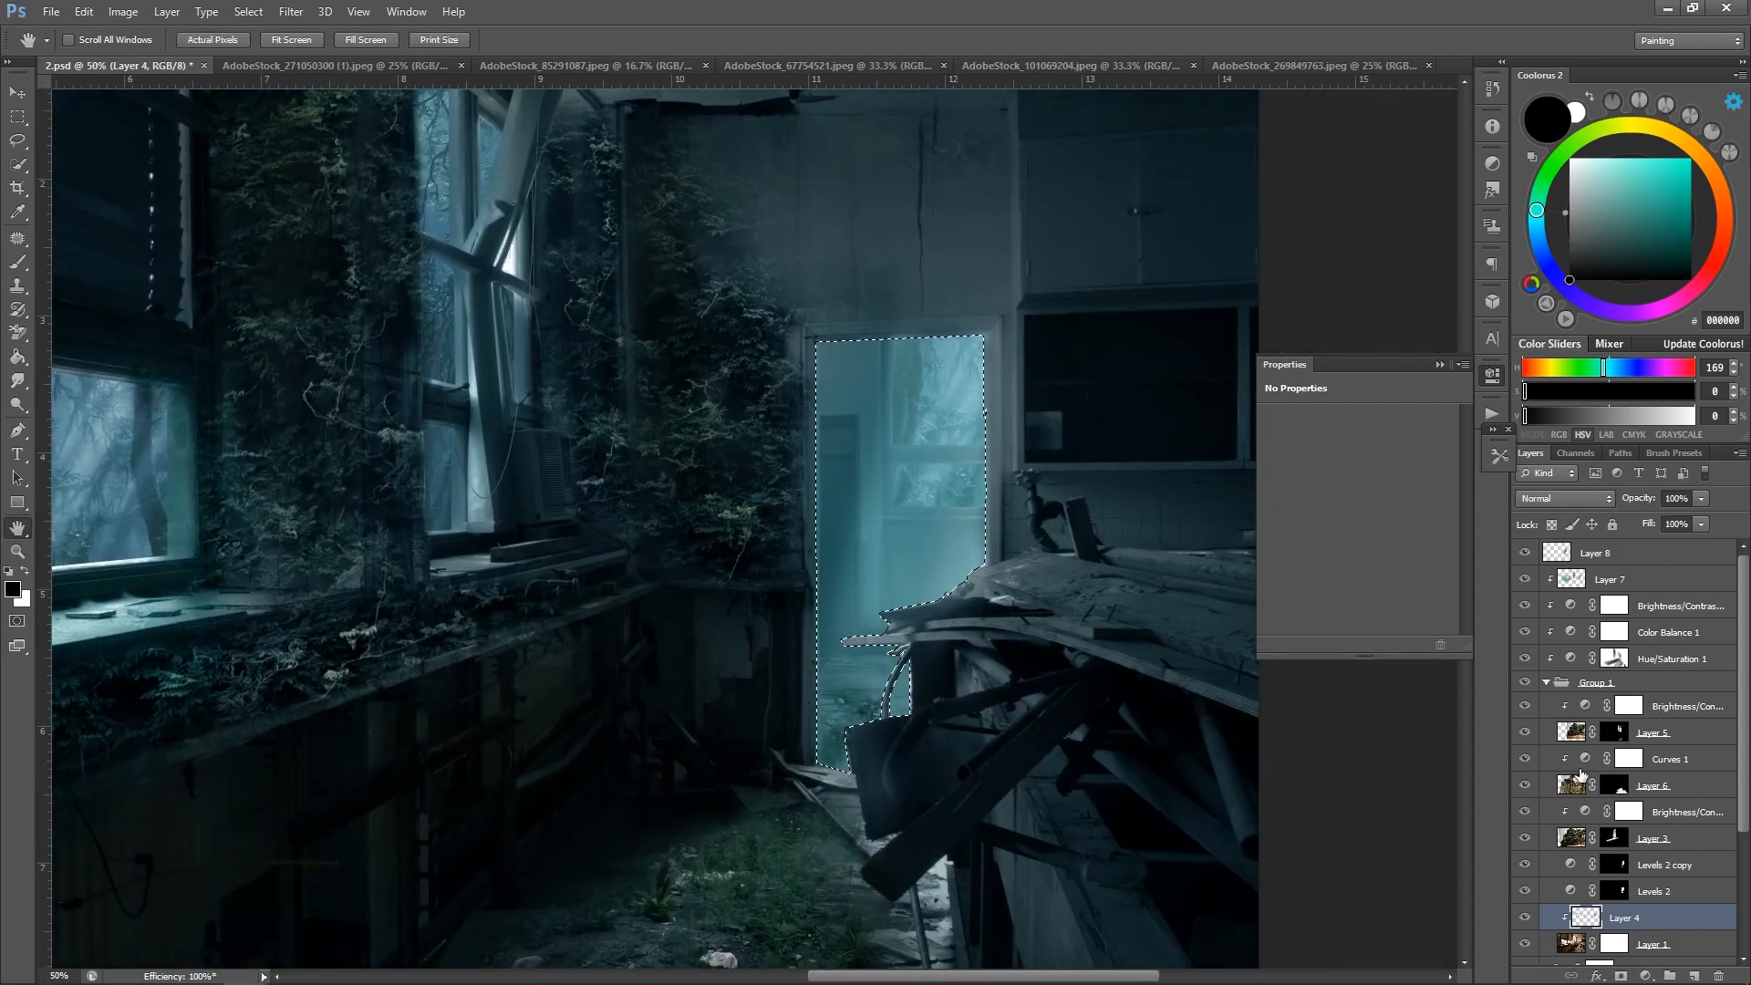
Paint black on Layer 4 inside the selected doorway with a 150 brush.
key(b)
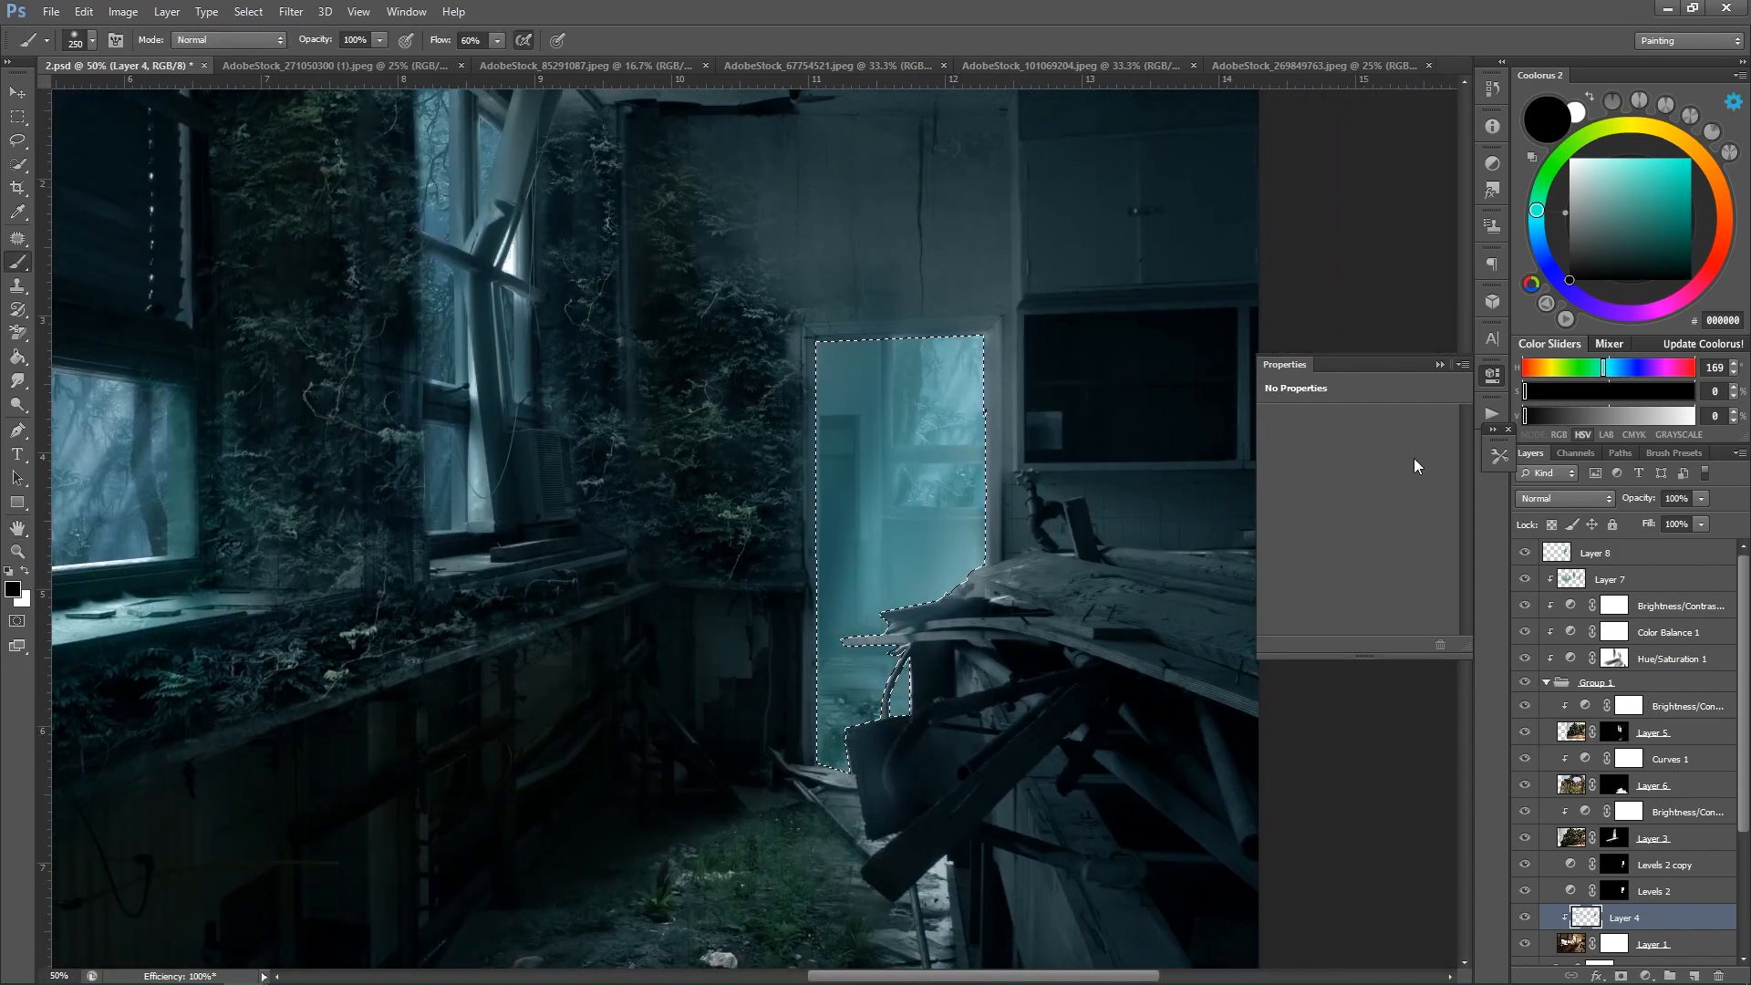
key(bracketleft)
key(bracketleft)
key(bracketleft)
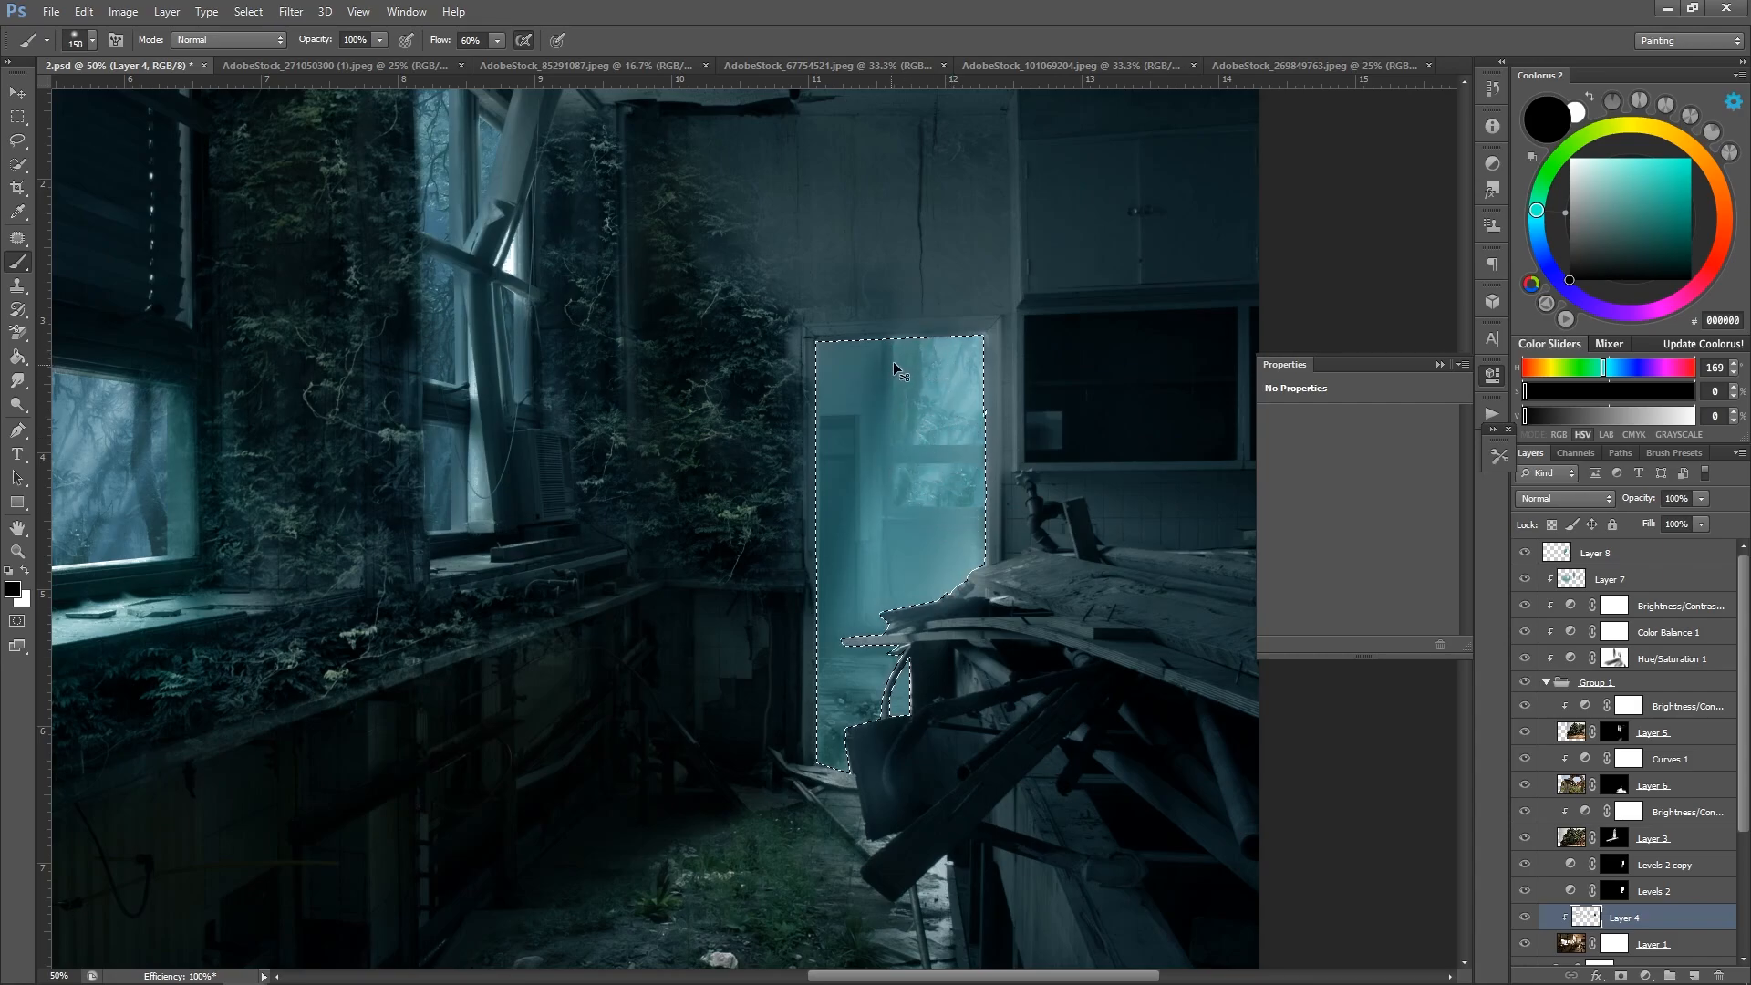
drag(894, 358, 877, 549)
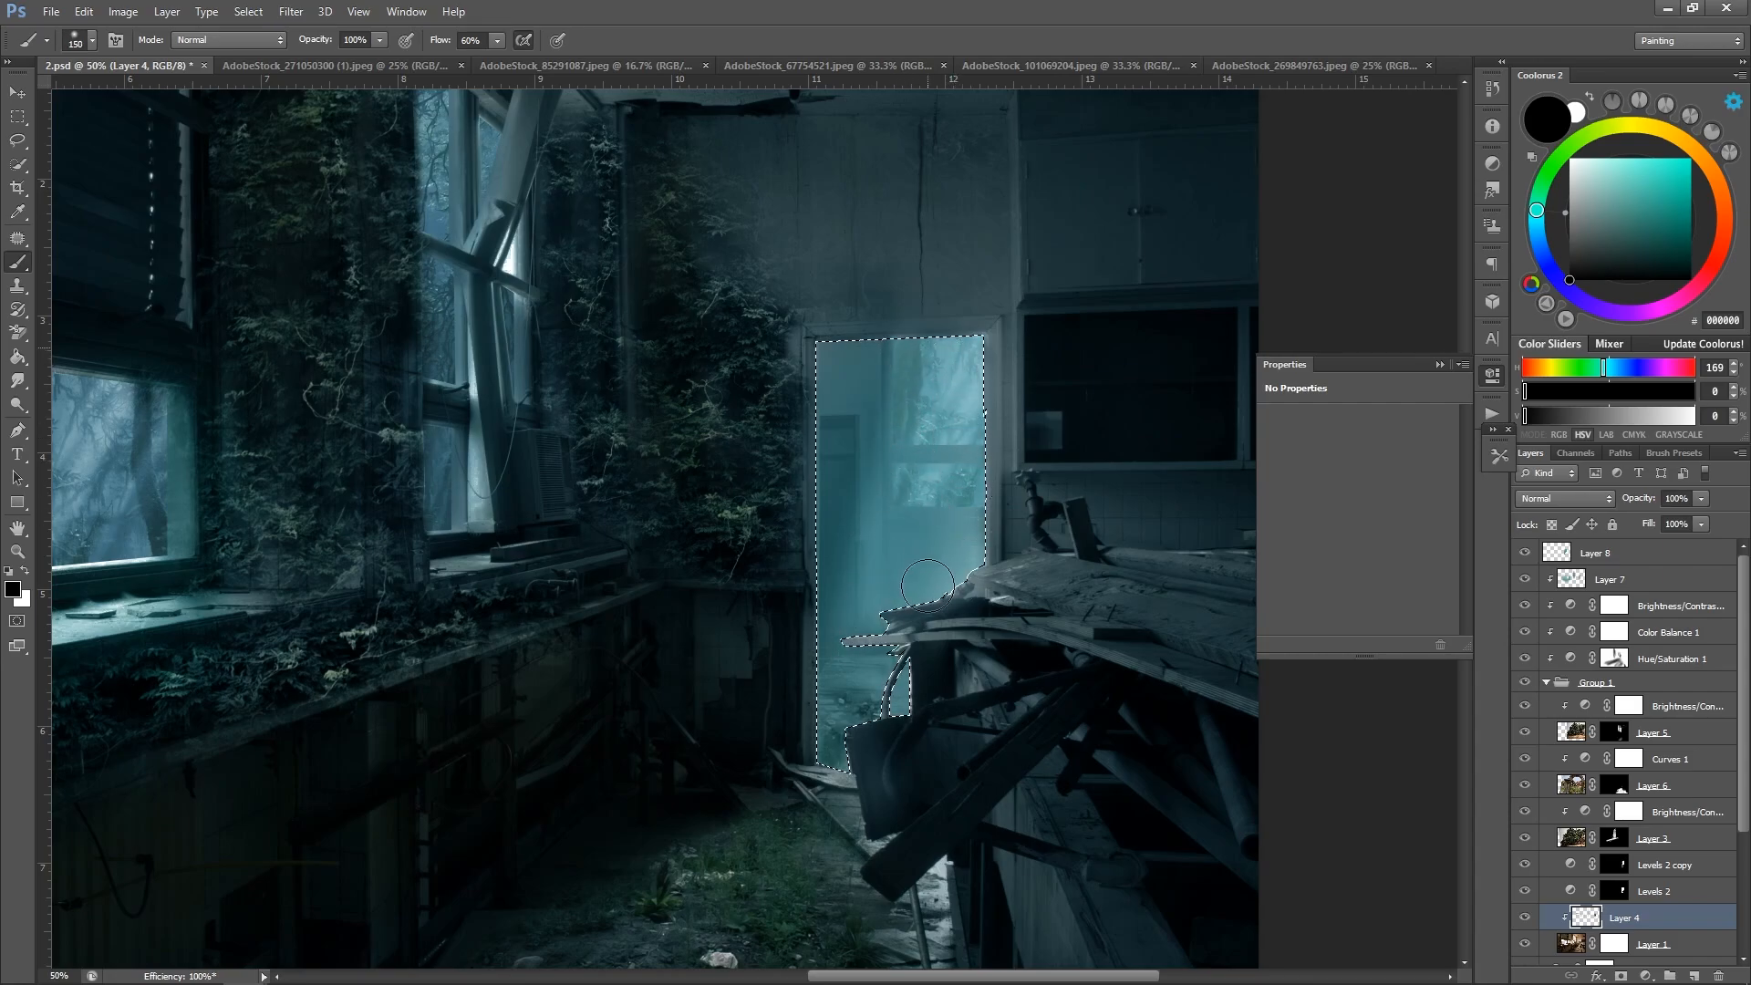
Deselect the doorway and refine the haze on the Levels 2 mask over the doorway's window using black.
click(1525, 891)
click(1524, 892)
click(1652, 890)
key(ctrl+d)
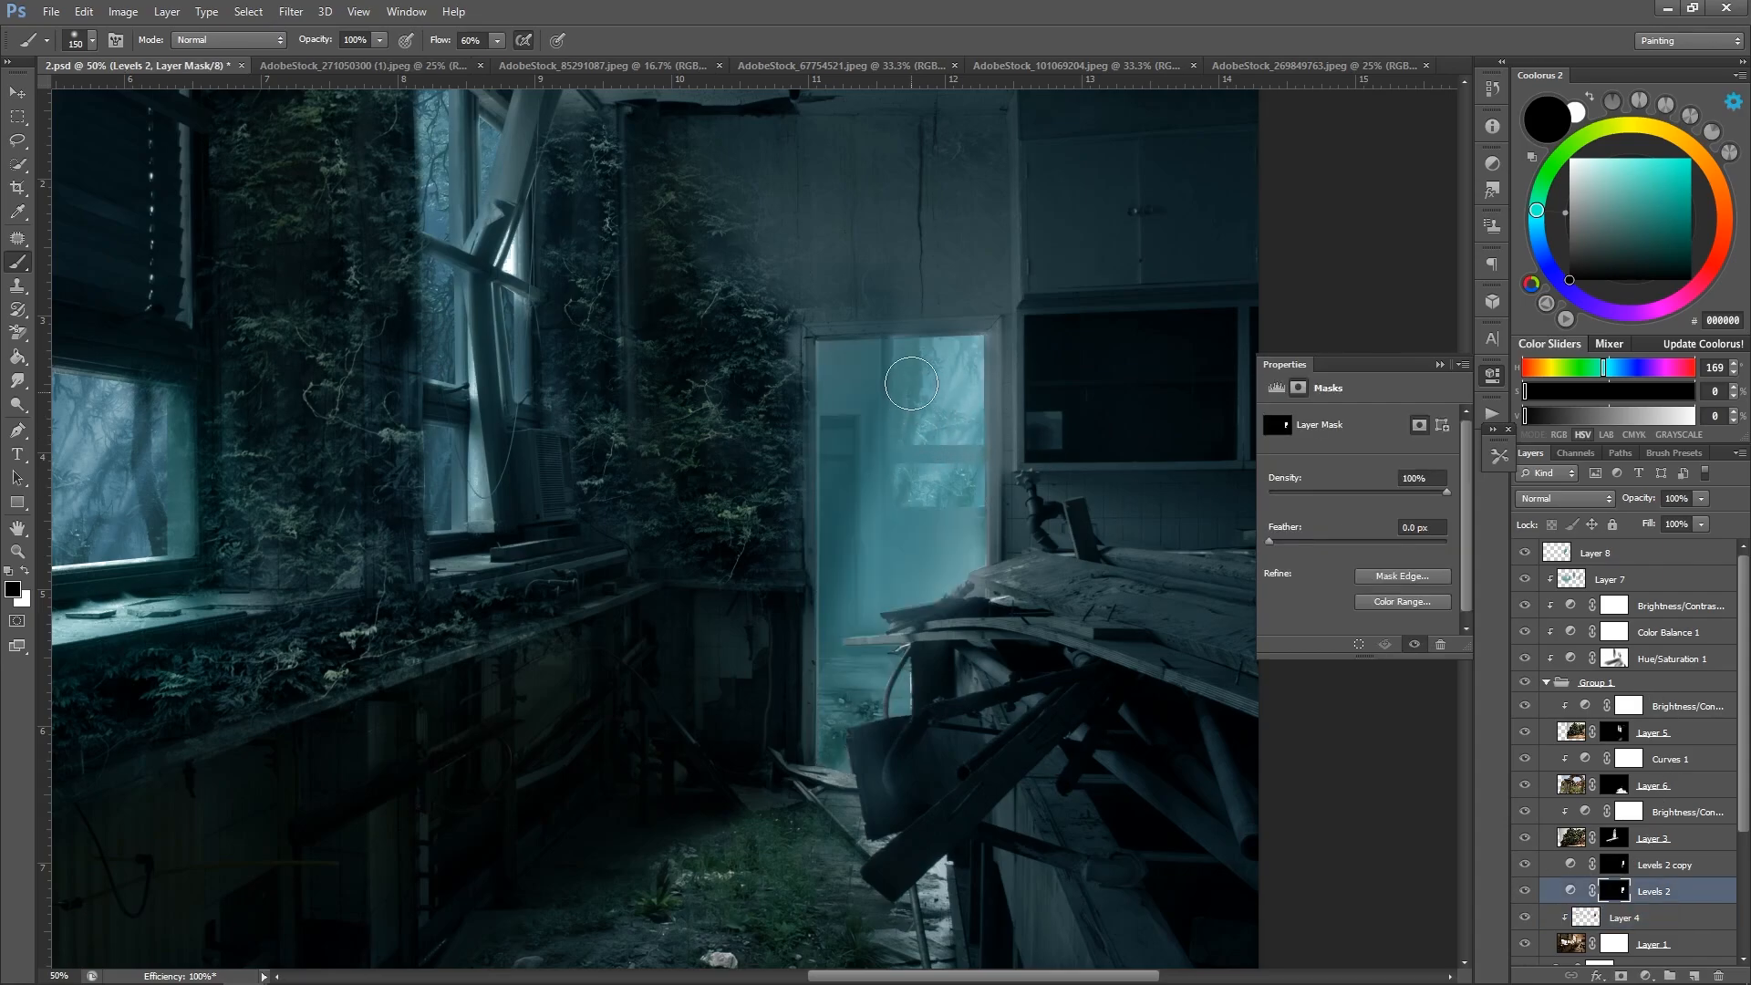
key(bracketright)
key(bracketright)
key(bracketright)
Paint black at size 400 on the Levels 2 copy mask over the doorway's window, and ready a white 100 brush.
click(1524, 865)
click(1524, 864)
click(1655, 864)
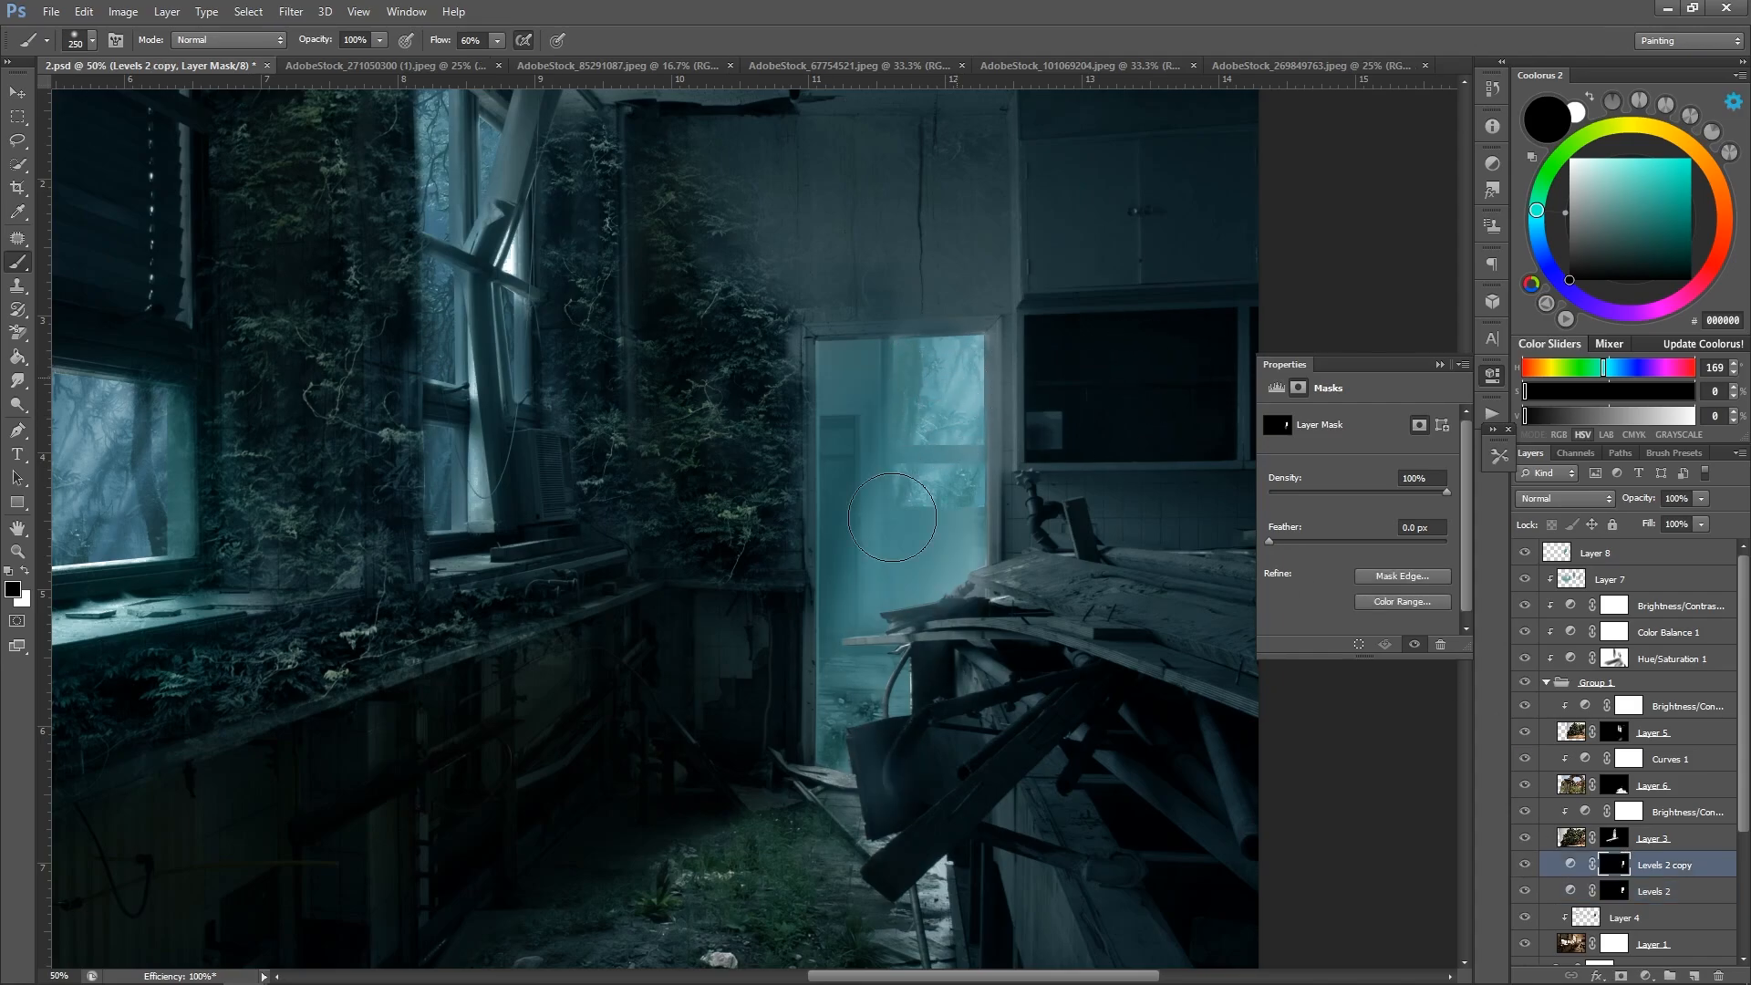
key(bracketright)
key(bracketright)
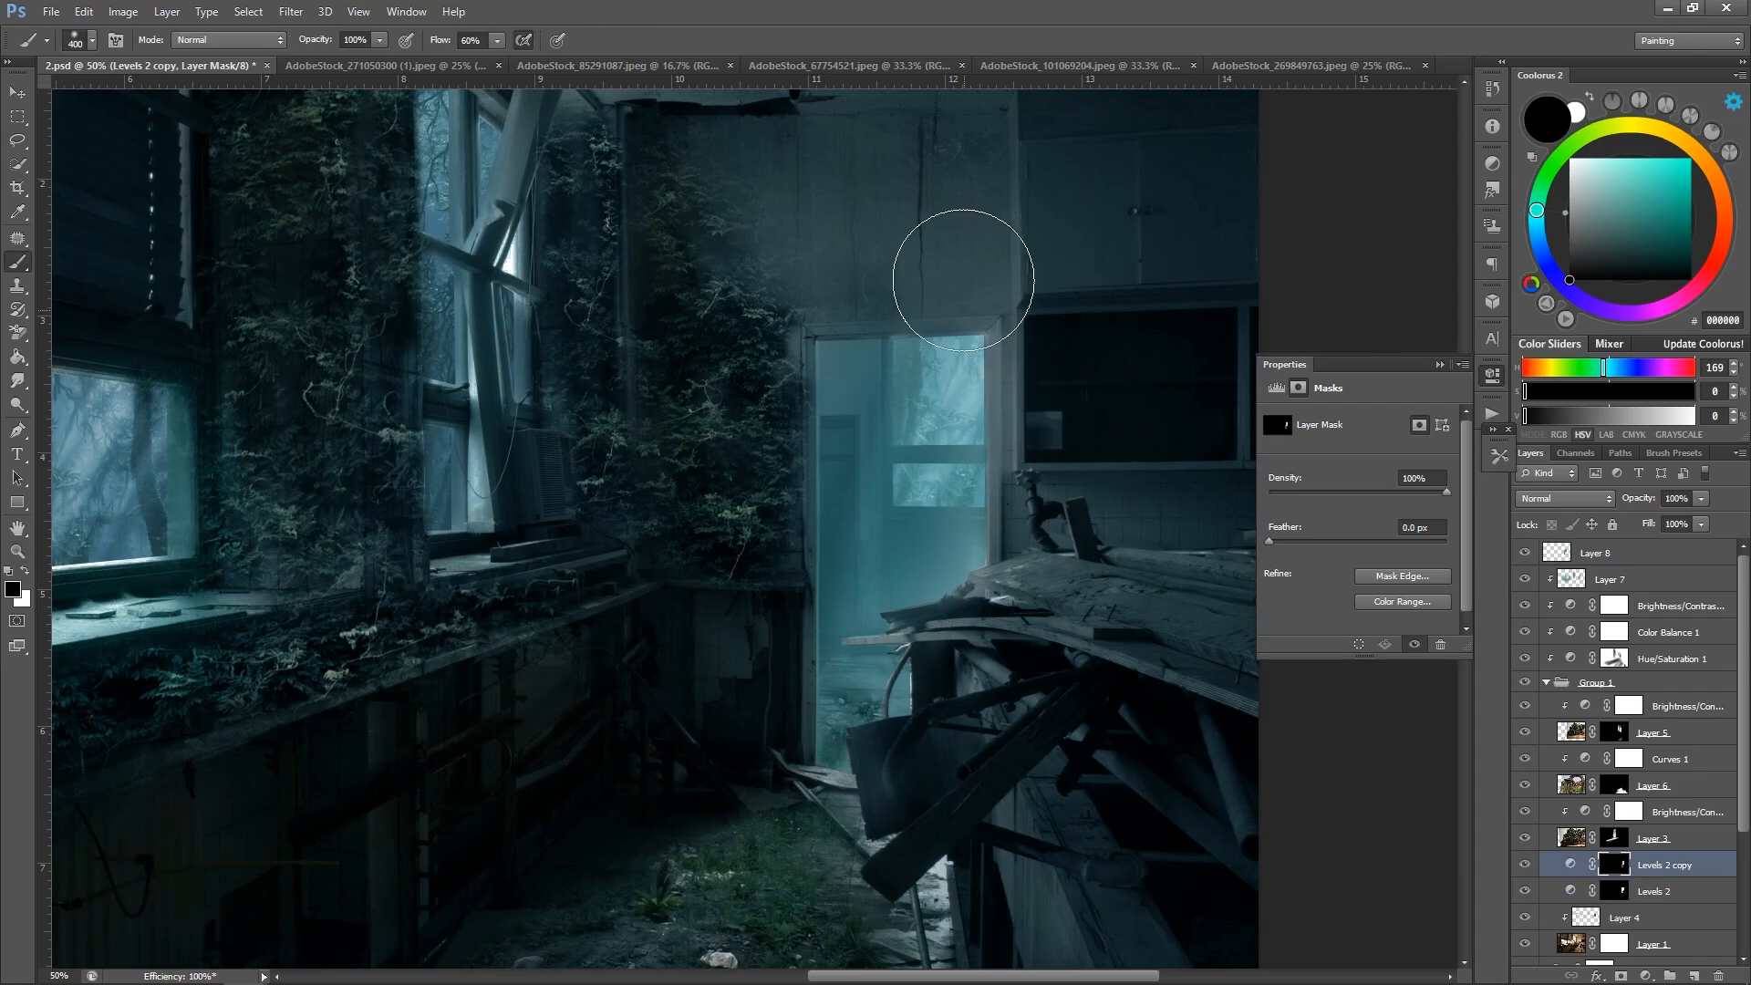
key(x)
key(bracketleft)
key(bracketleft)
key(bracketleft)
key(bracketleft)
key(bracketleft)
key(bracketleft)
key(bracketleft)
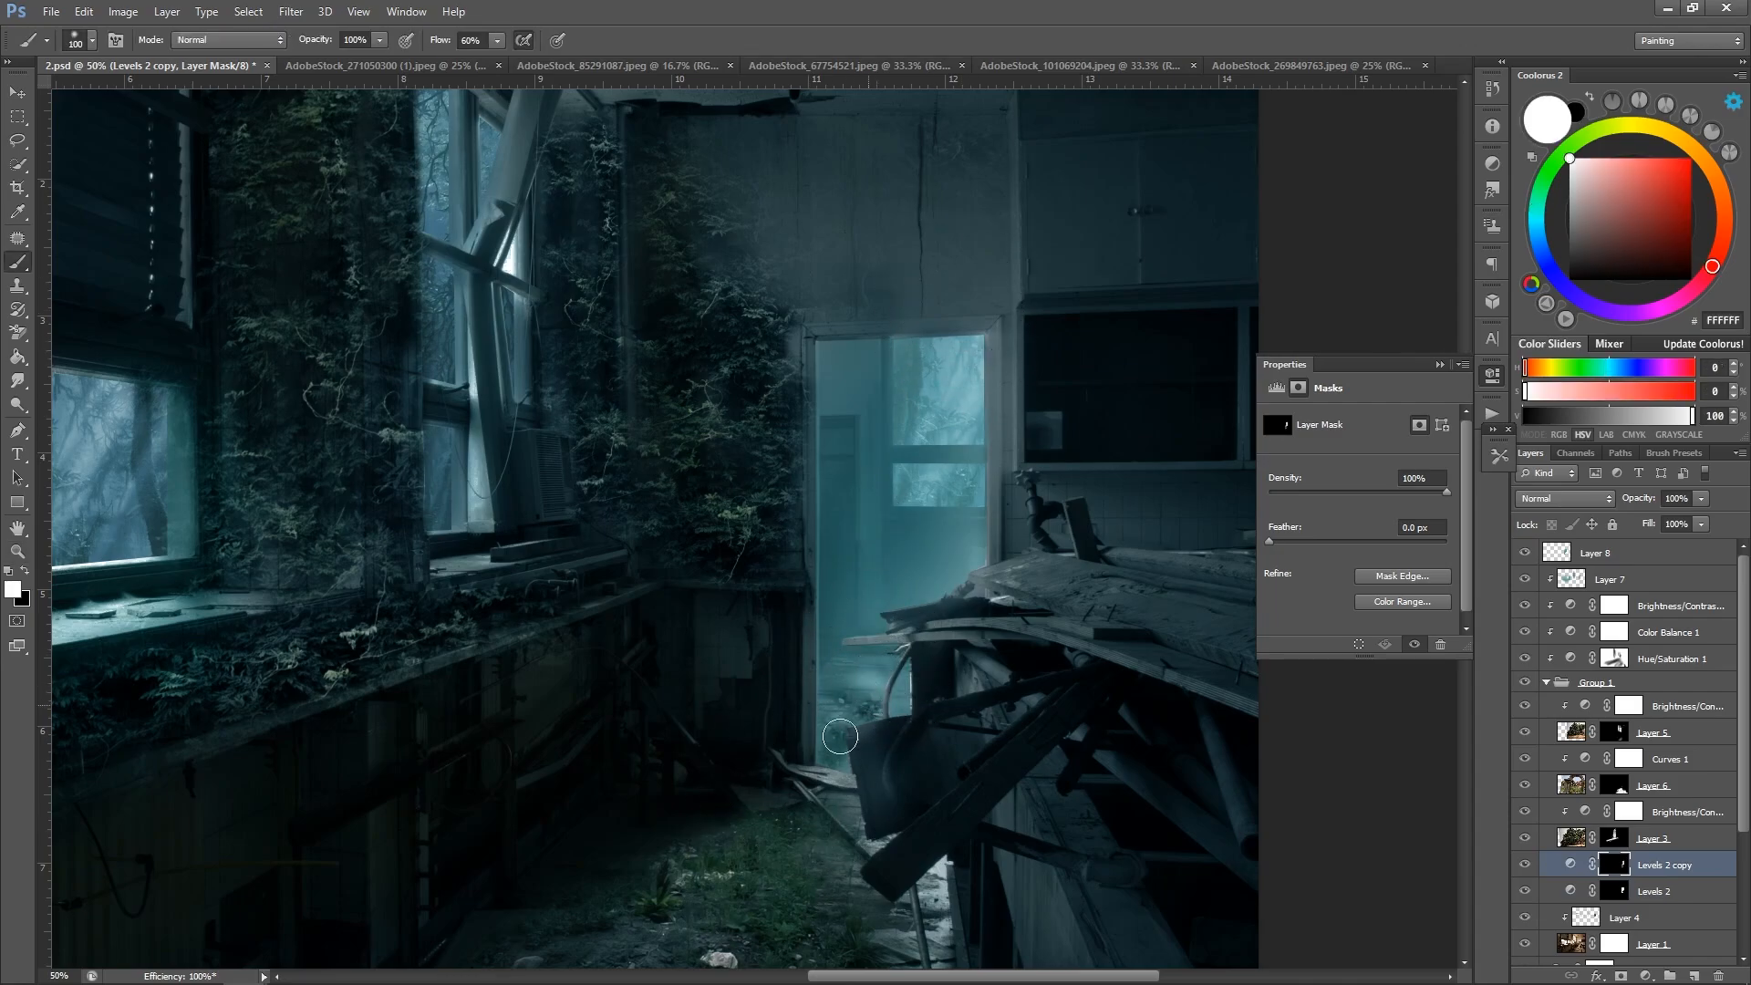
Move Layer 6 and its clipped Curves 1 below Levels 2, directly above Layer 4.
click(1526, 785)
click(1525, 785)
click(1667, 782)
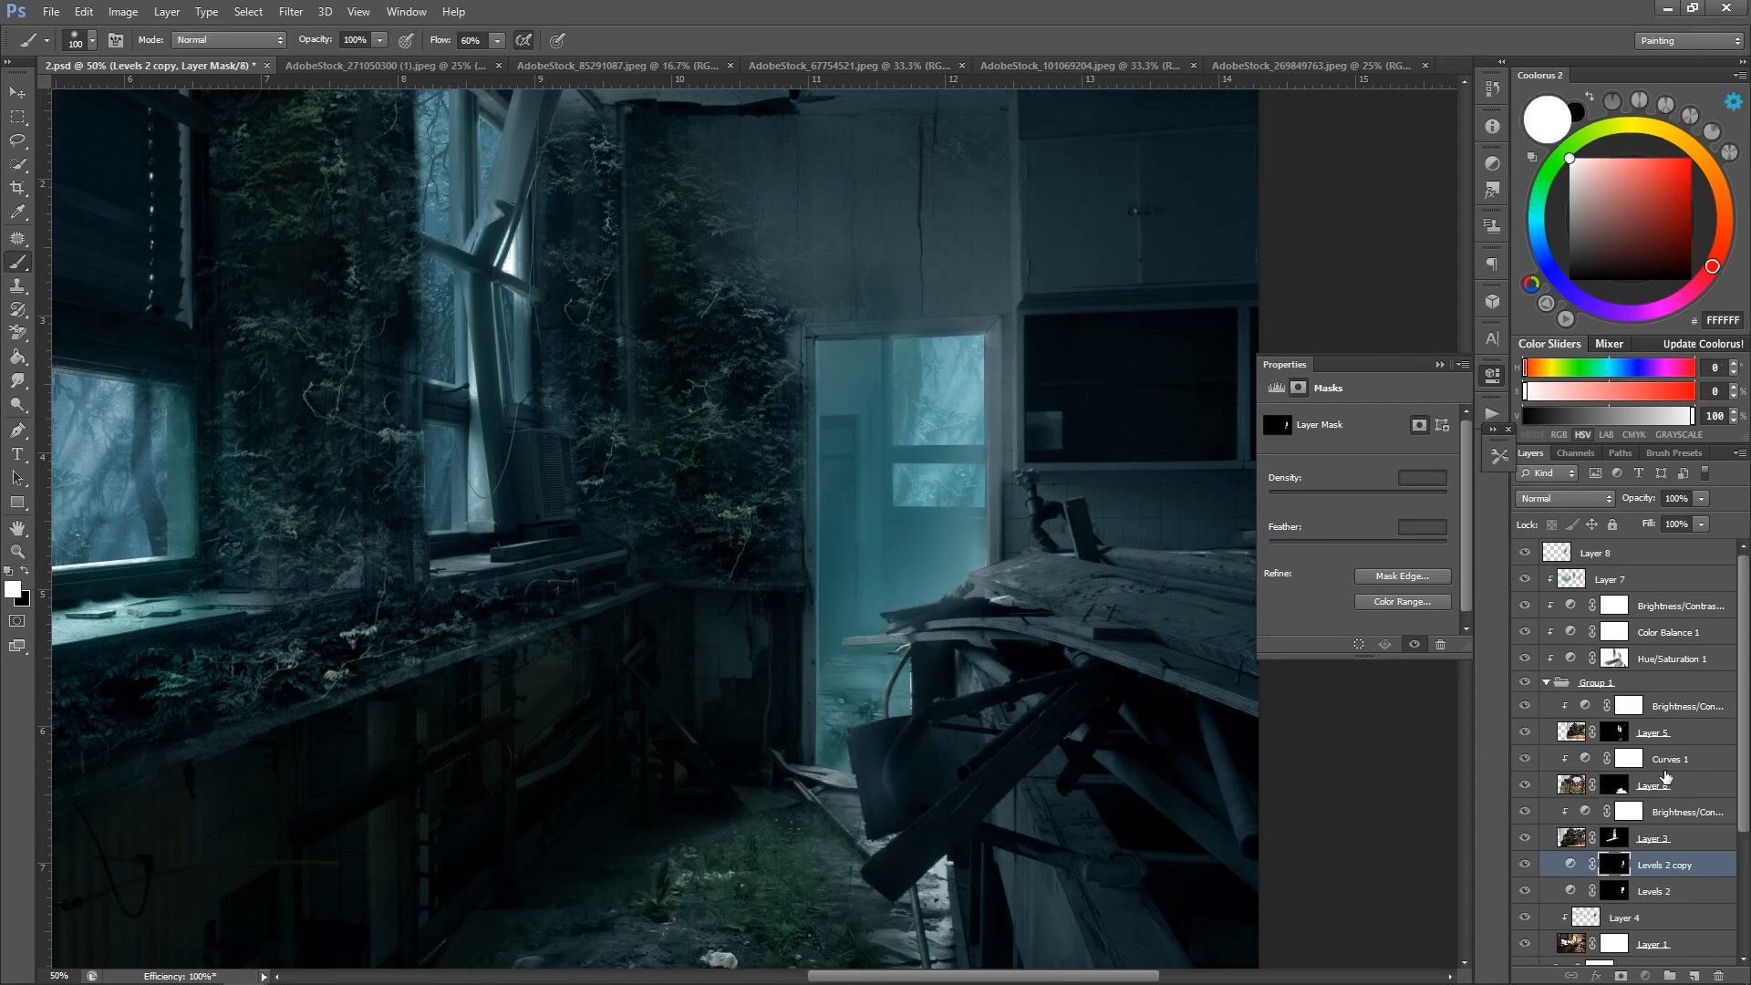
shift+click(1682, 762)
drag(1682, 784, 1671, 904)
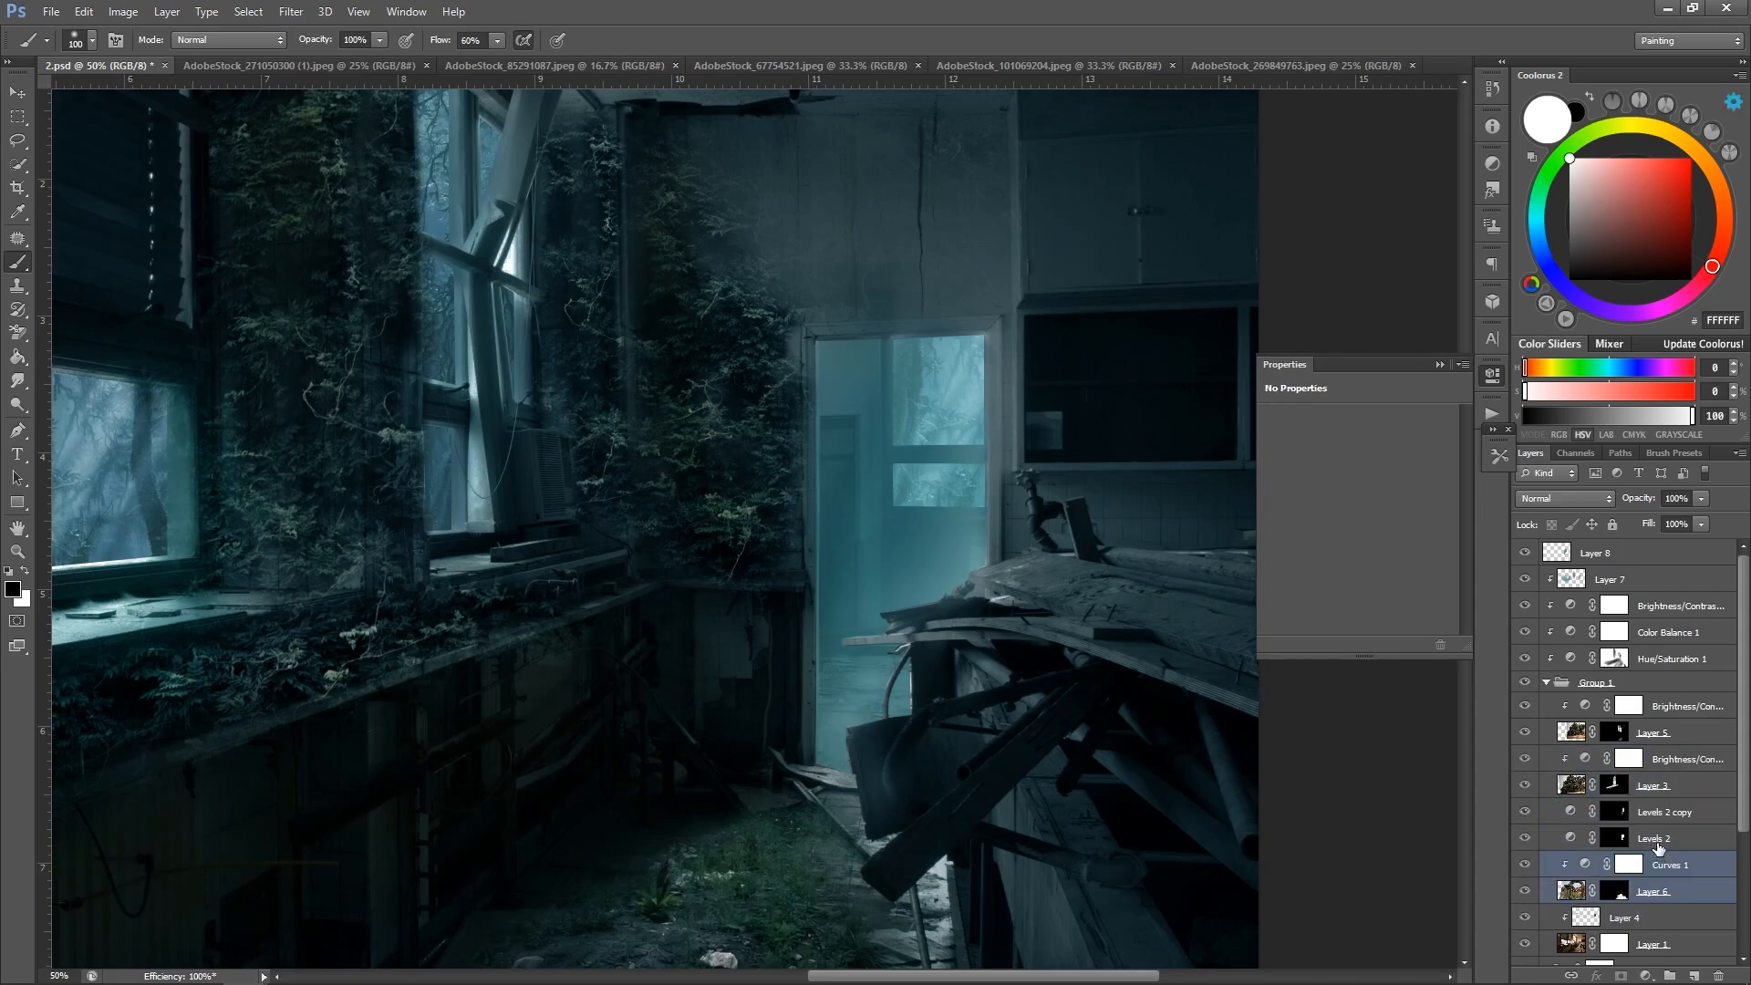
Save the document and review the whole composition.
key(z)
drag(946, 503, 893, 469)
key(b)
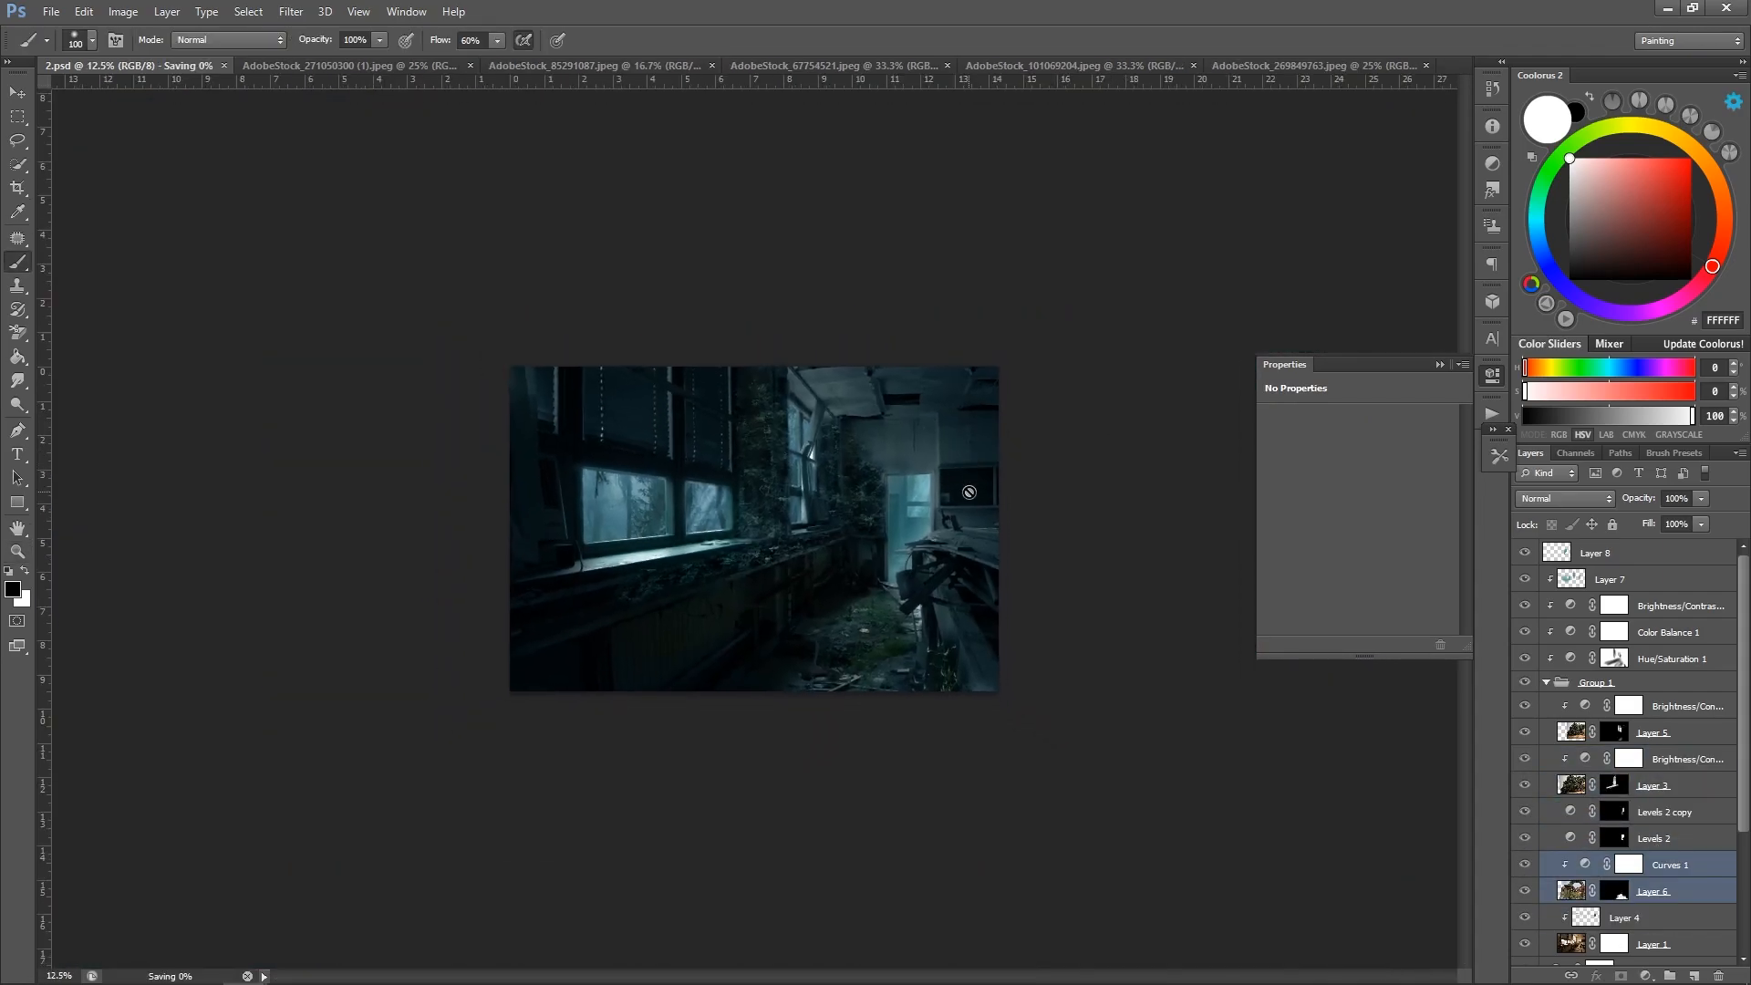
key(ctrl+s)
key(z)
click(1036, 435)
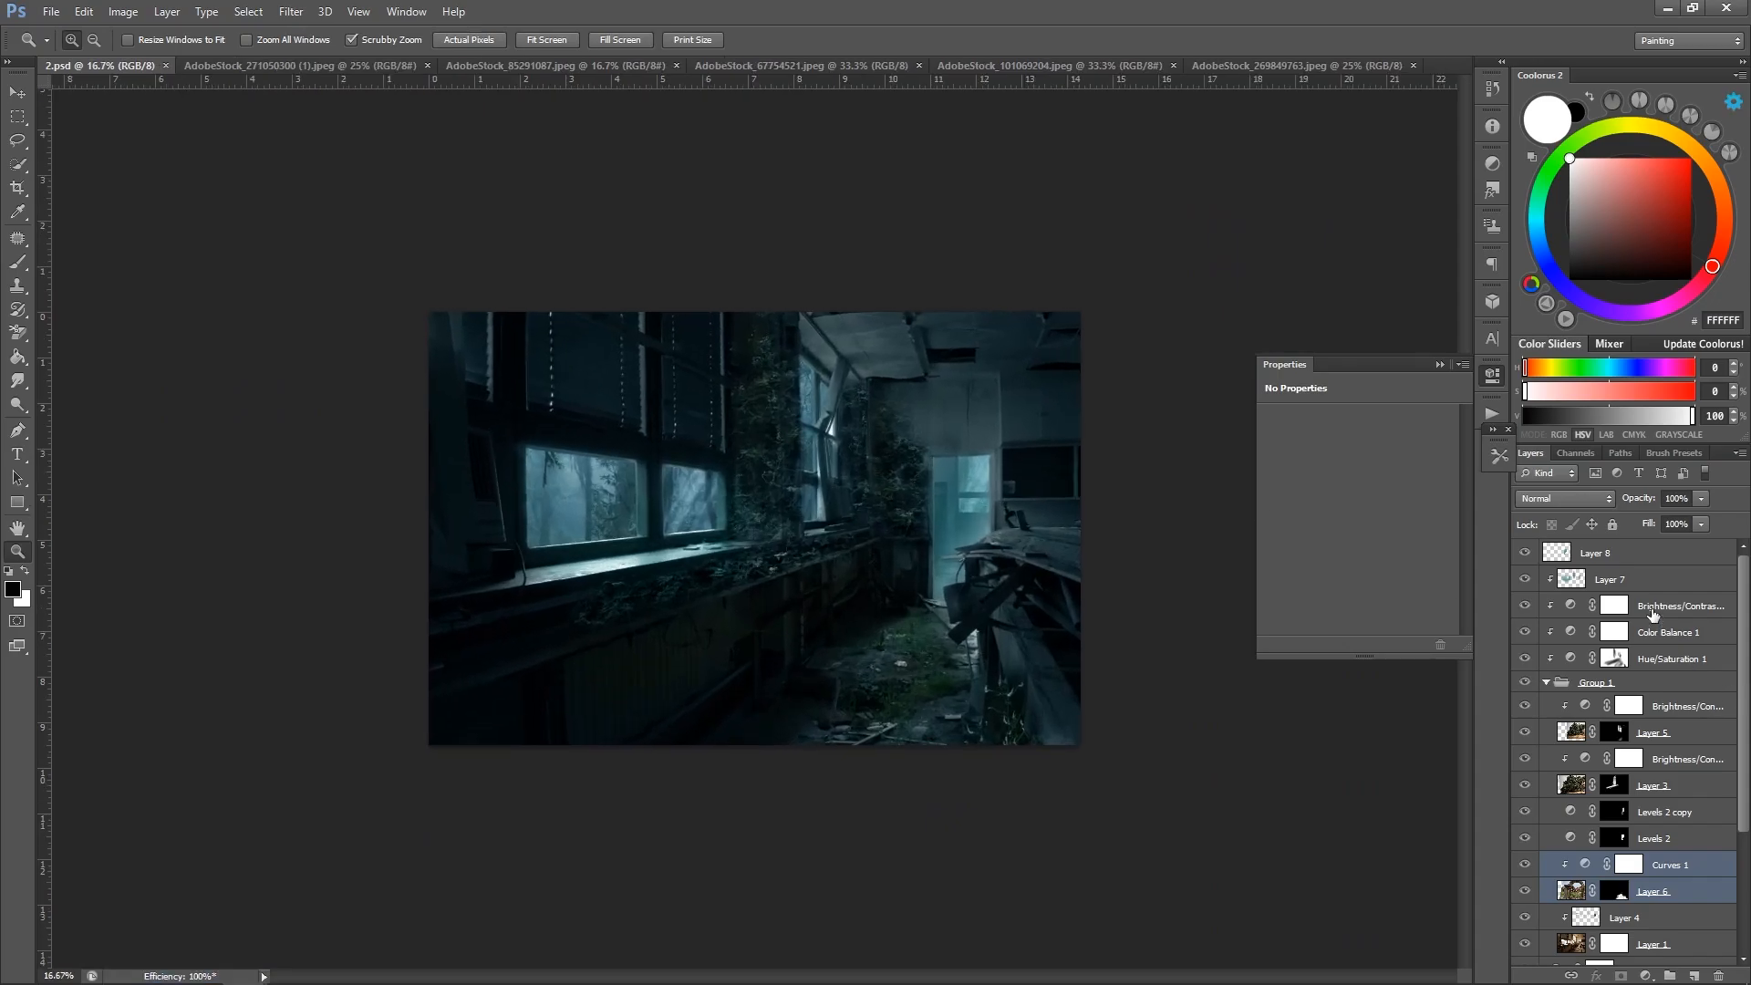
Add a black-to-white Gradient Map above Layer 8, set its blending to Soft Light, and open its gradient for editing.
click(1659, 556)
click(1645, 976)
click(1642, 944)
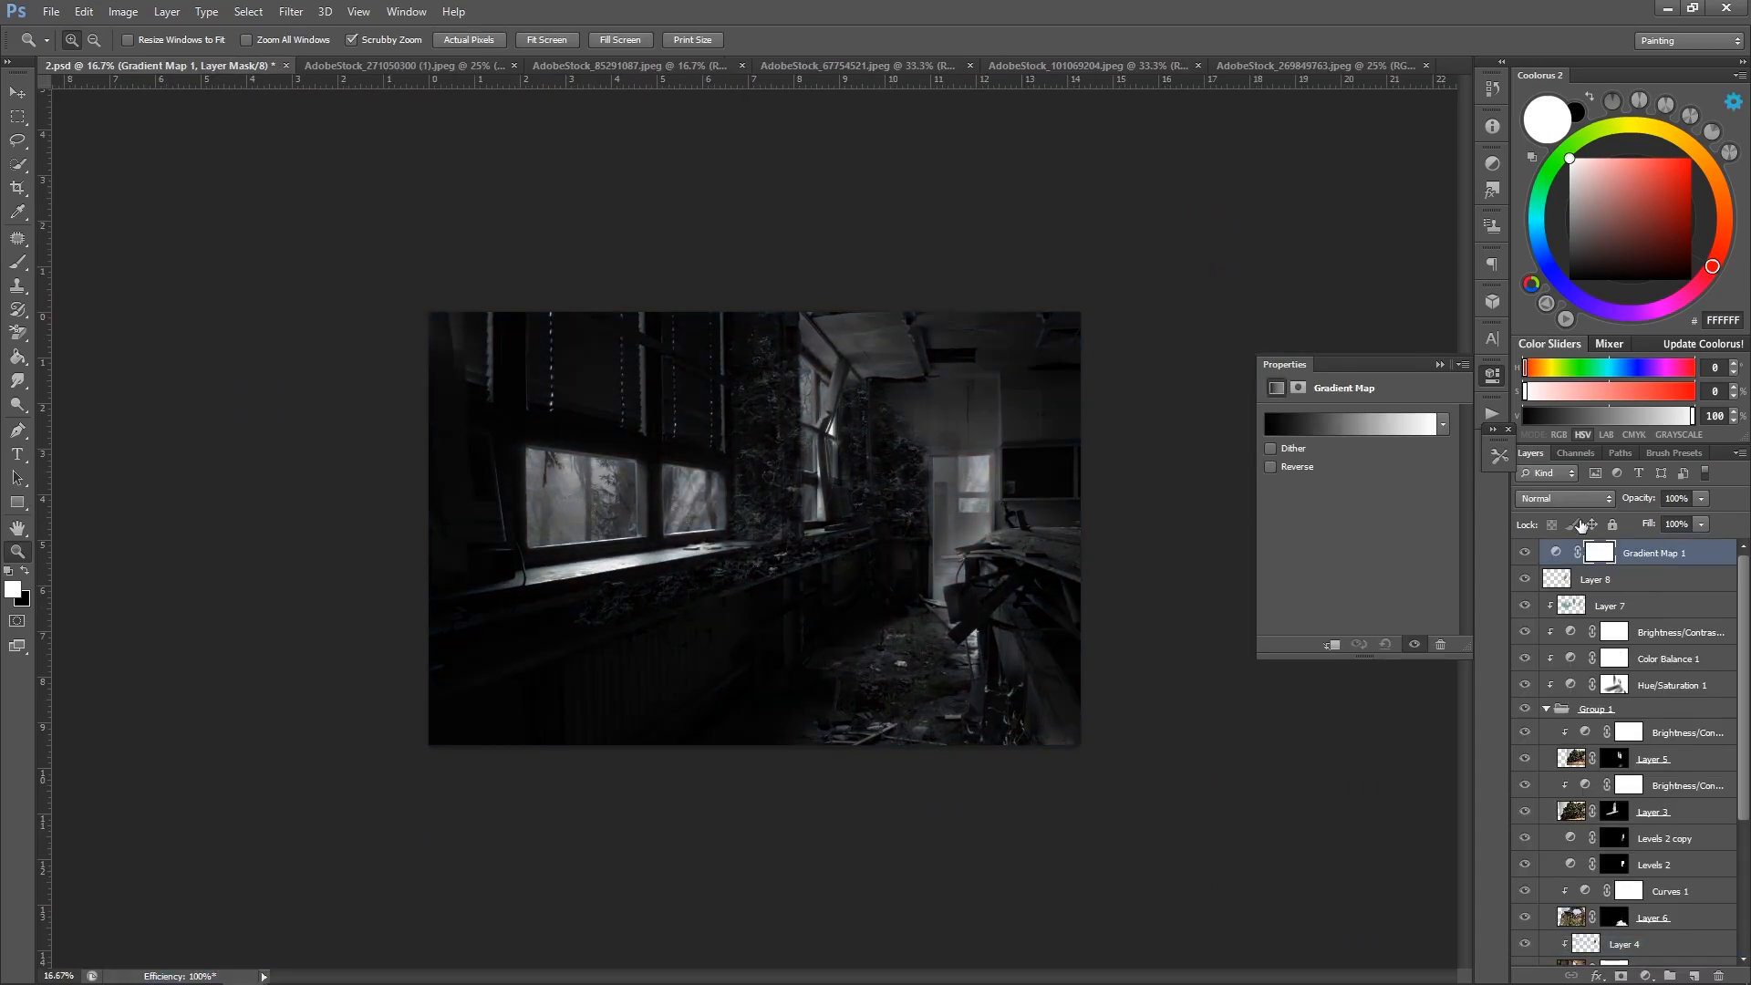
click(1554, 496)
click(1555, 758)
click(1286, 426)
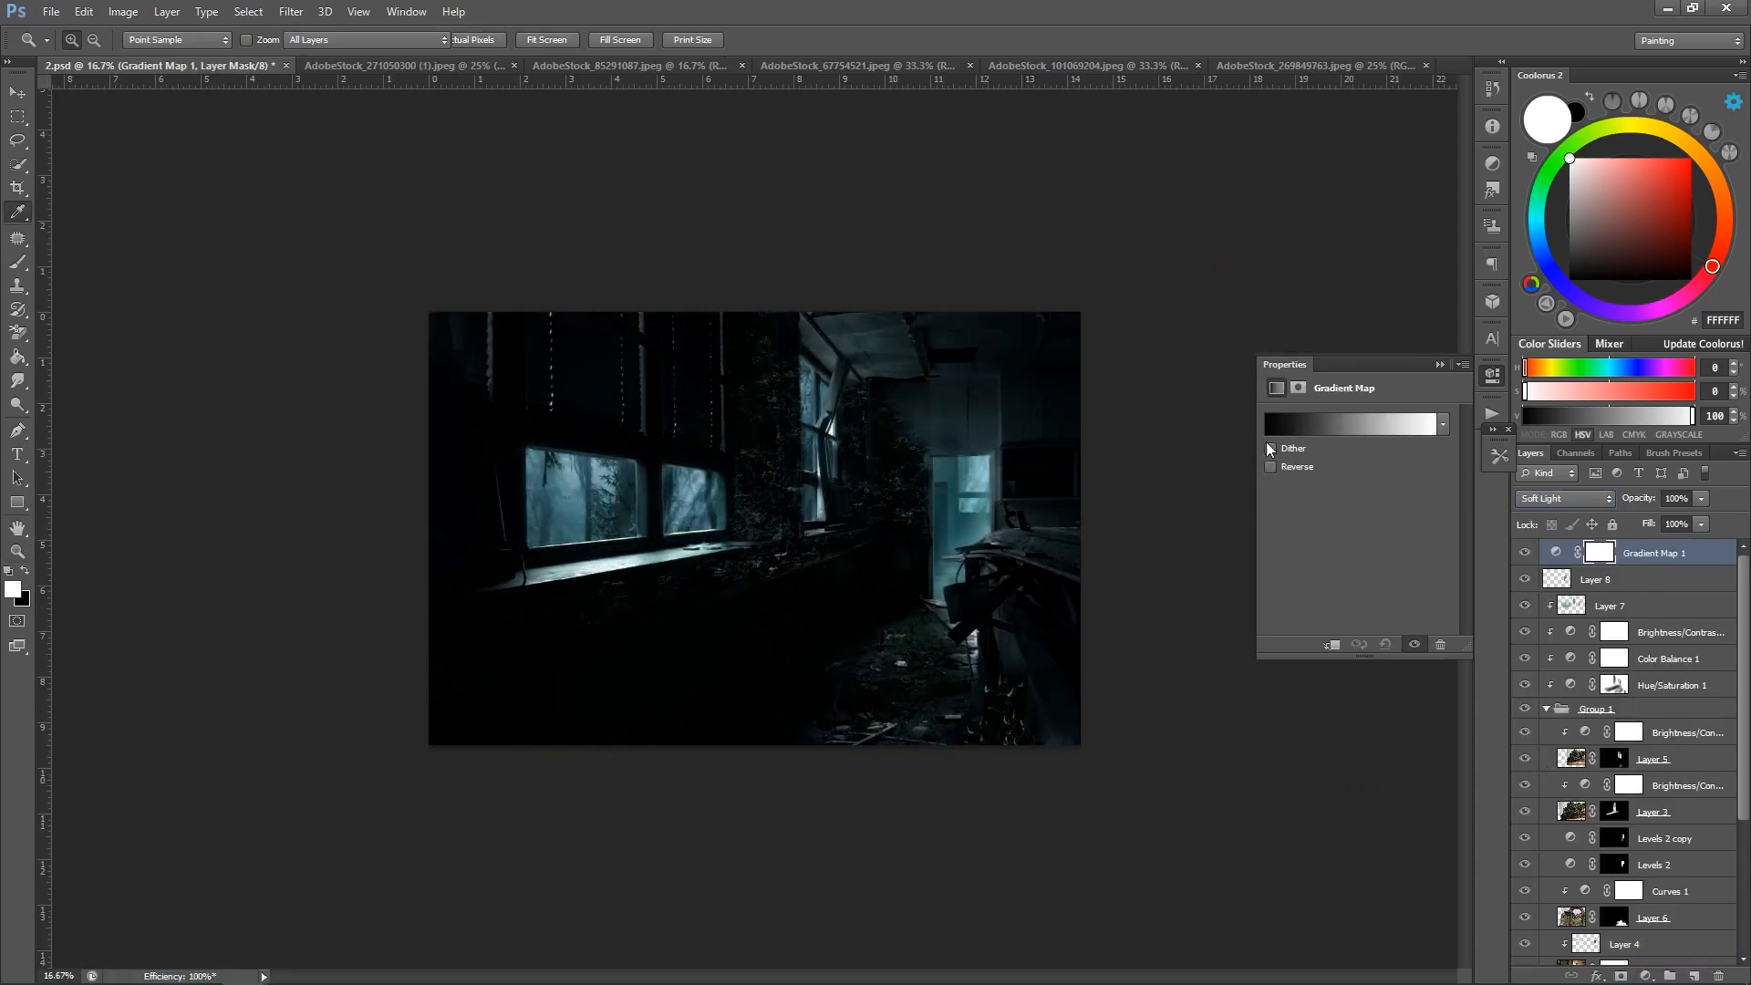
Set the gradient's black stop to a dark teal green, #14684d.
double_click(78, 468)
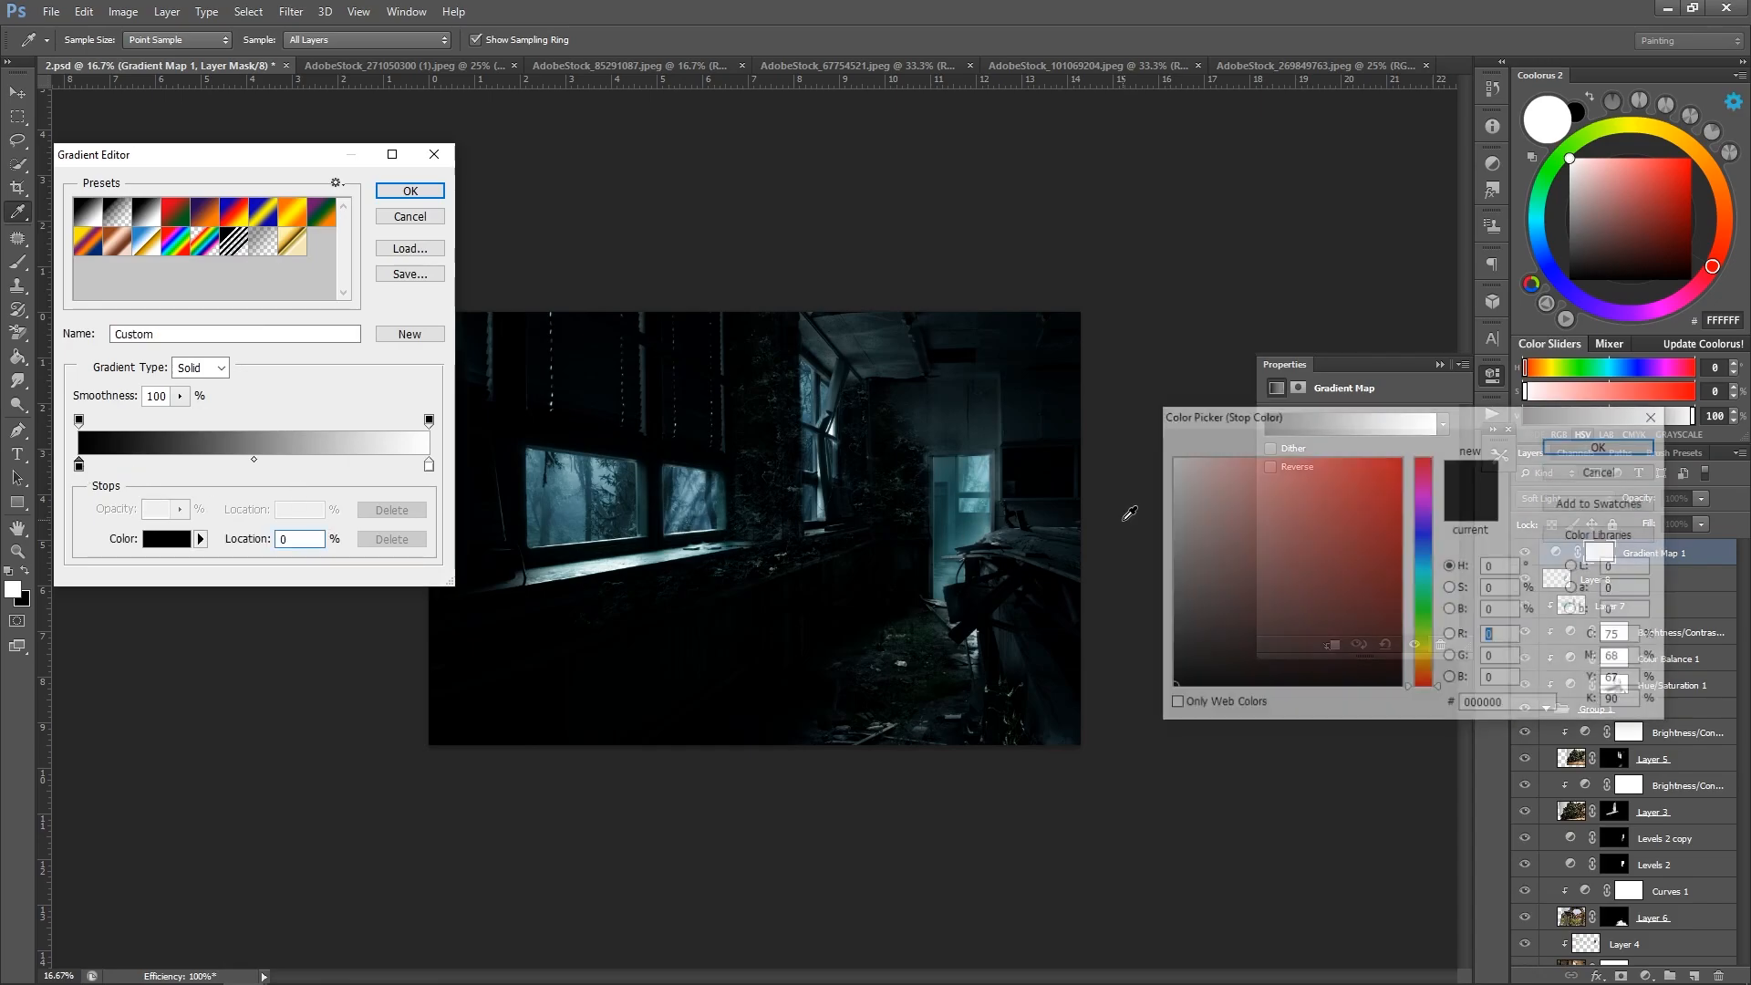
click(1428, 585)
click(1341, 567)
click(1602, 445)
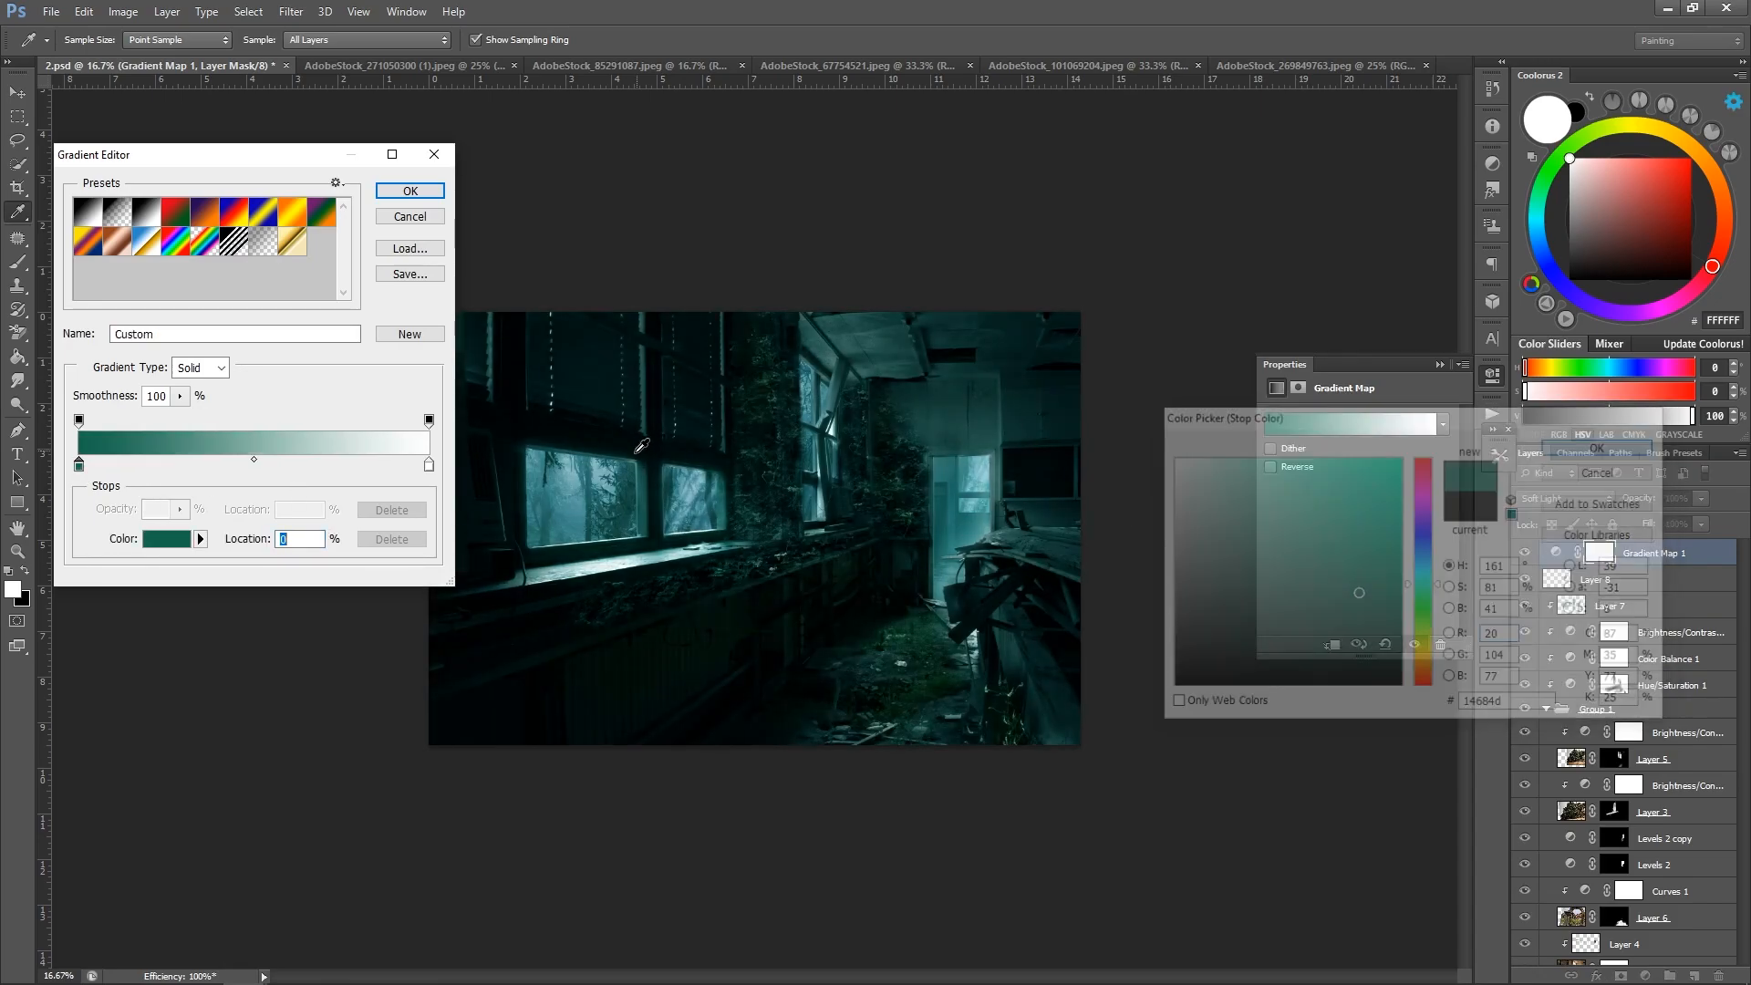
Set the gradient's white stop to a light blue and accept the edited gradient.
click(429, 465)
click(1425, 553)
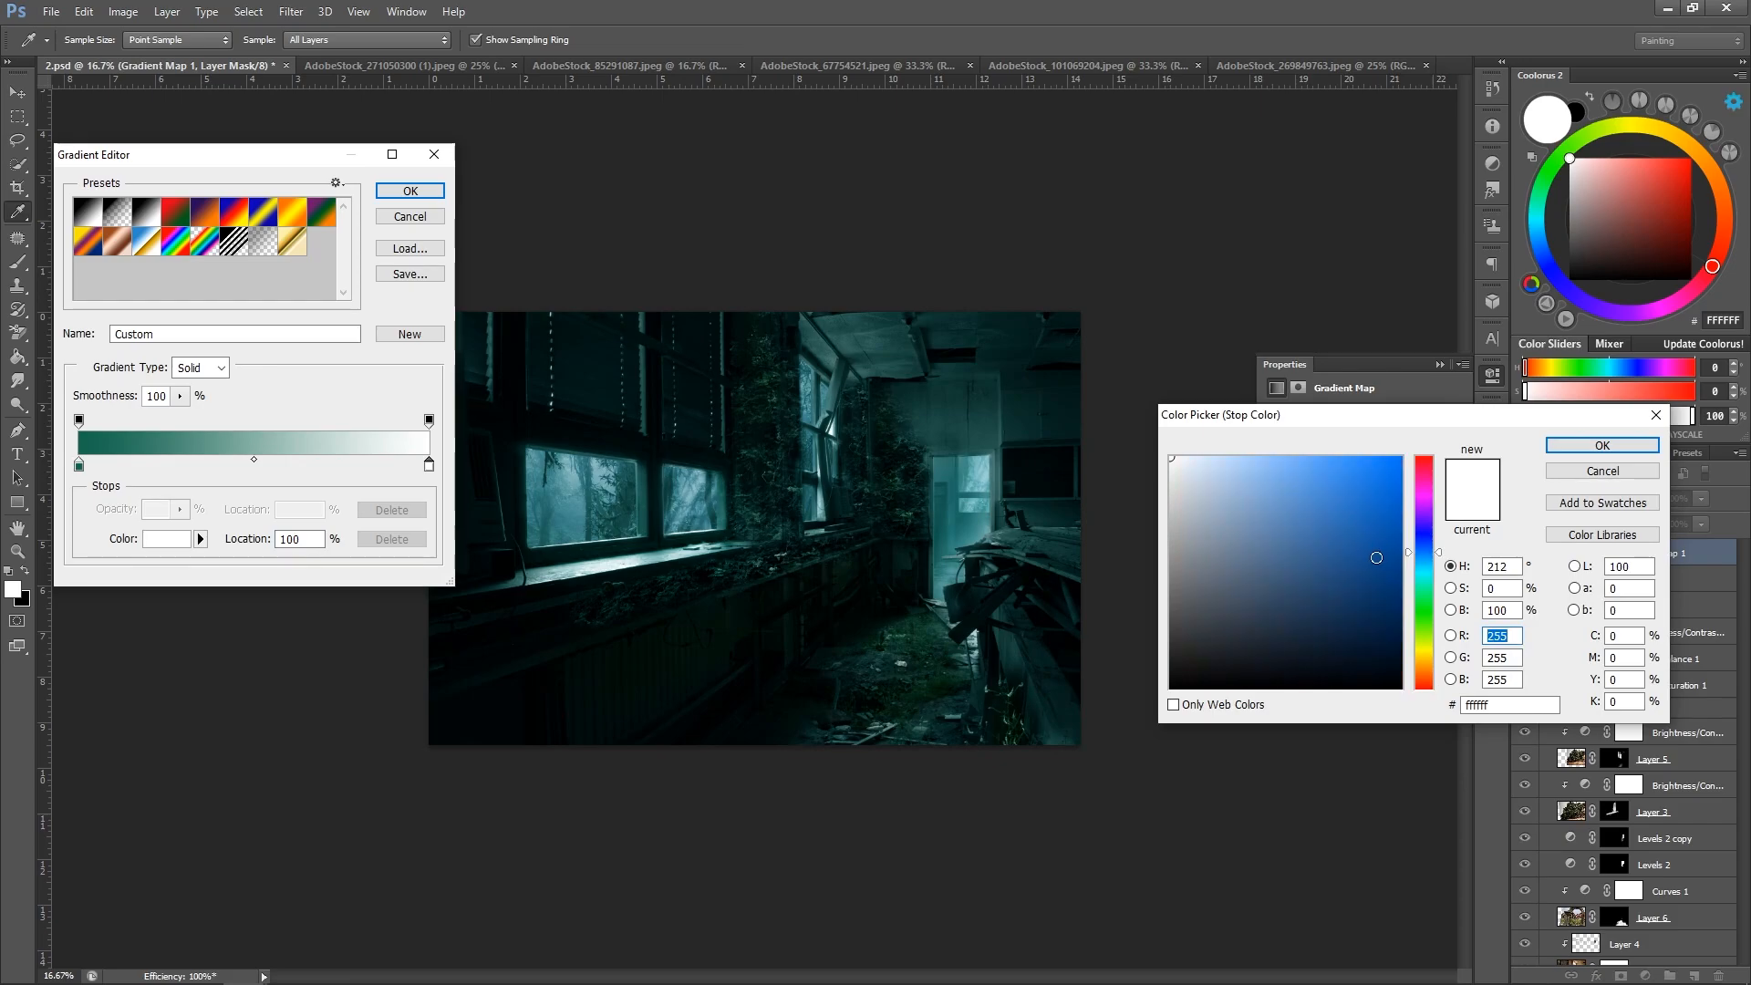
drag(1305, 527, 1264, 479)
click(1603, 445)
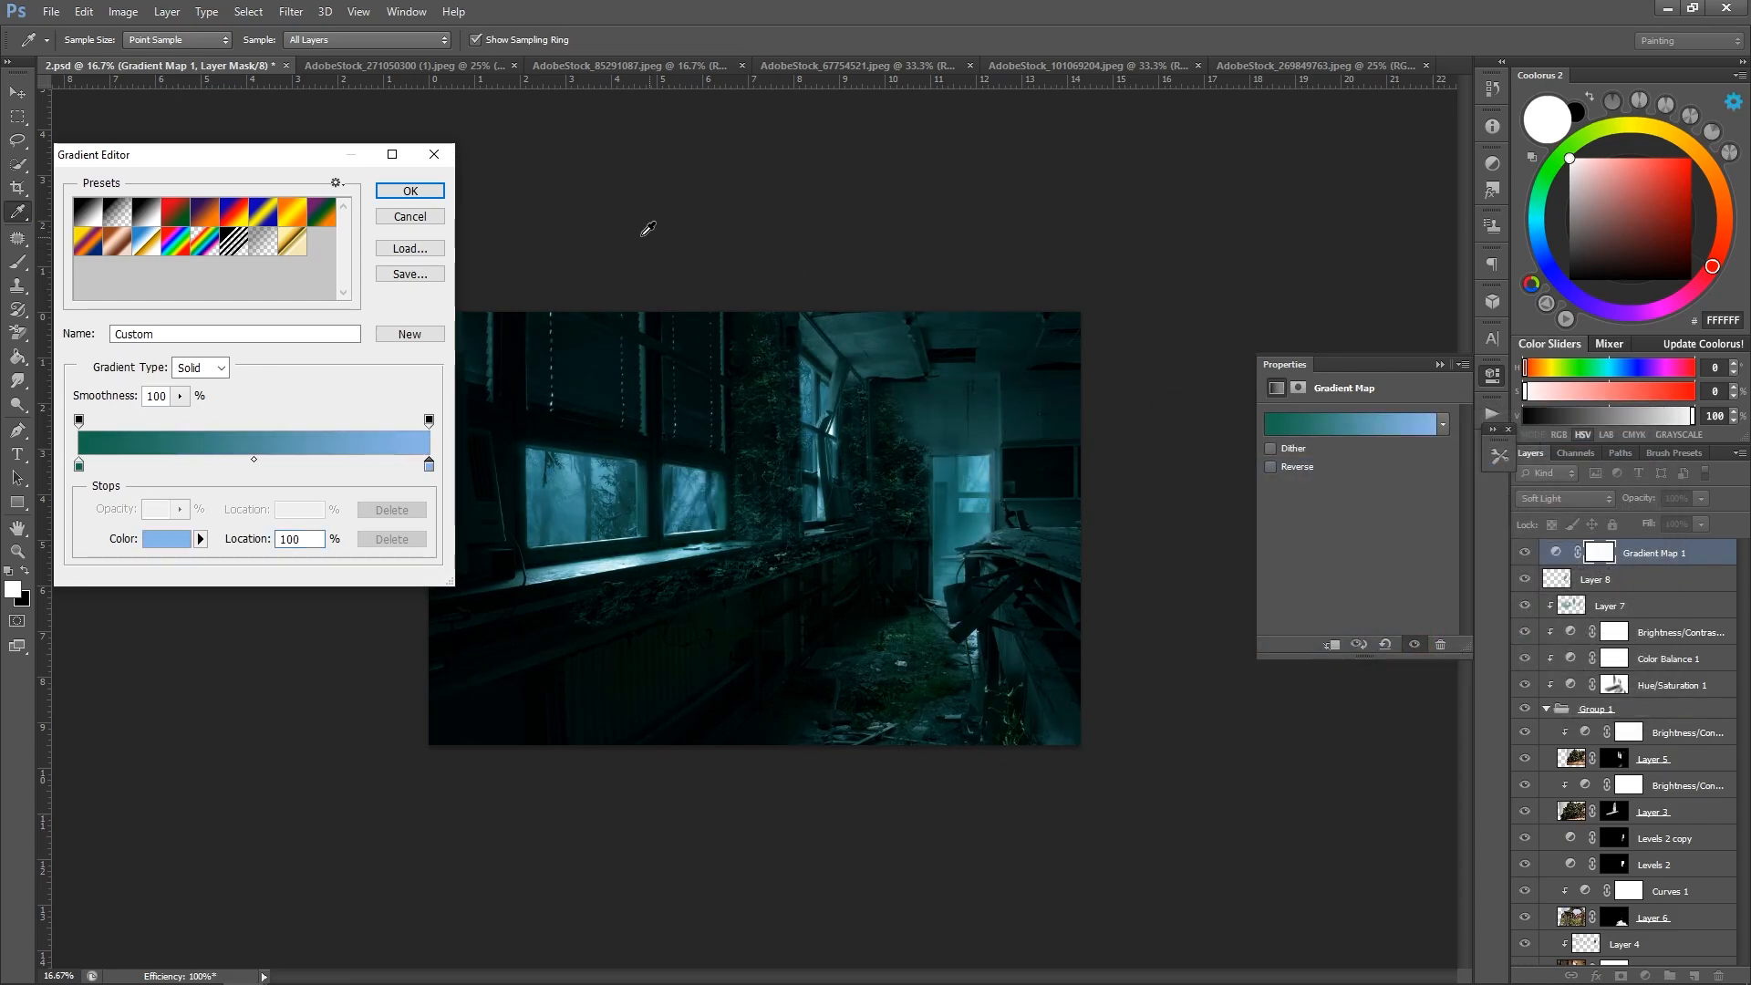
click(410, 190)
Set the Gradient Map 1 layer's opacity to 58% and save the document.
text(0)
key(Return)
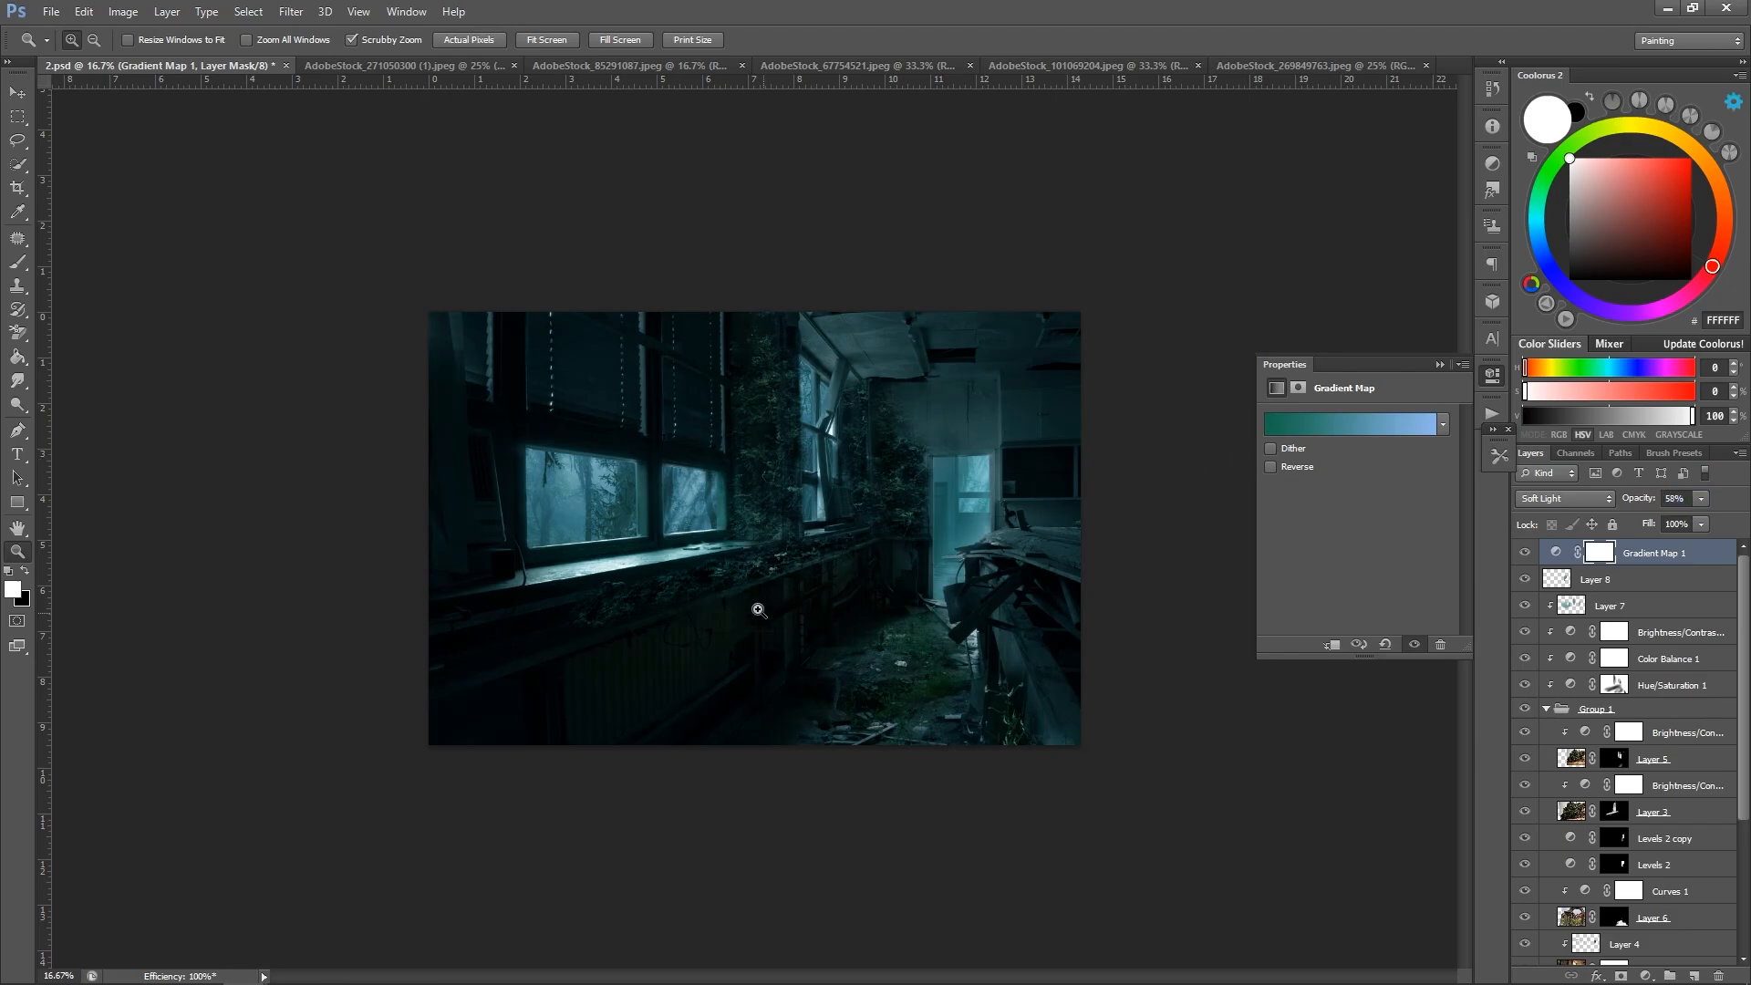
key(ctrl+s)
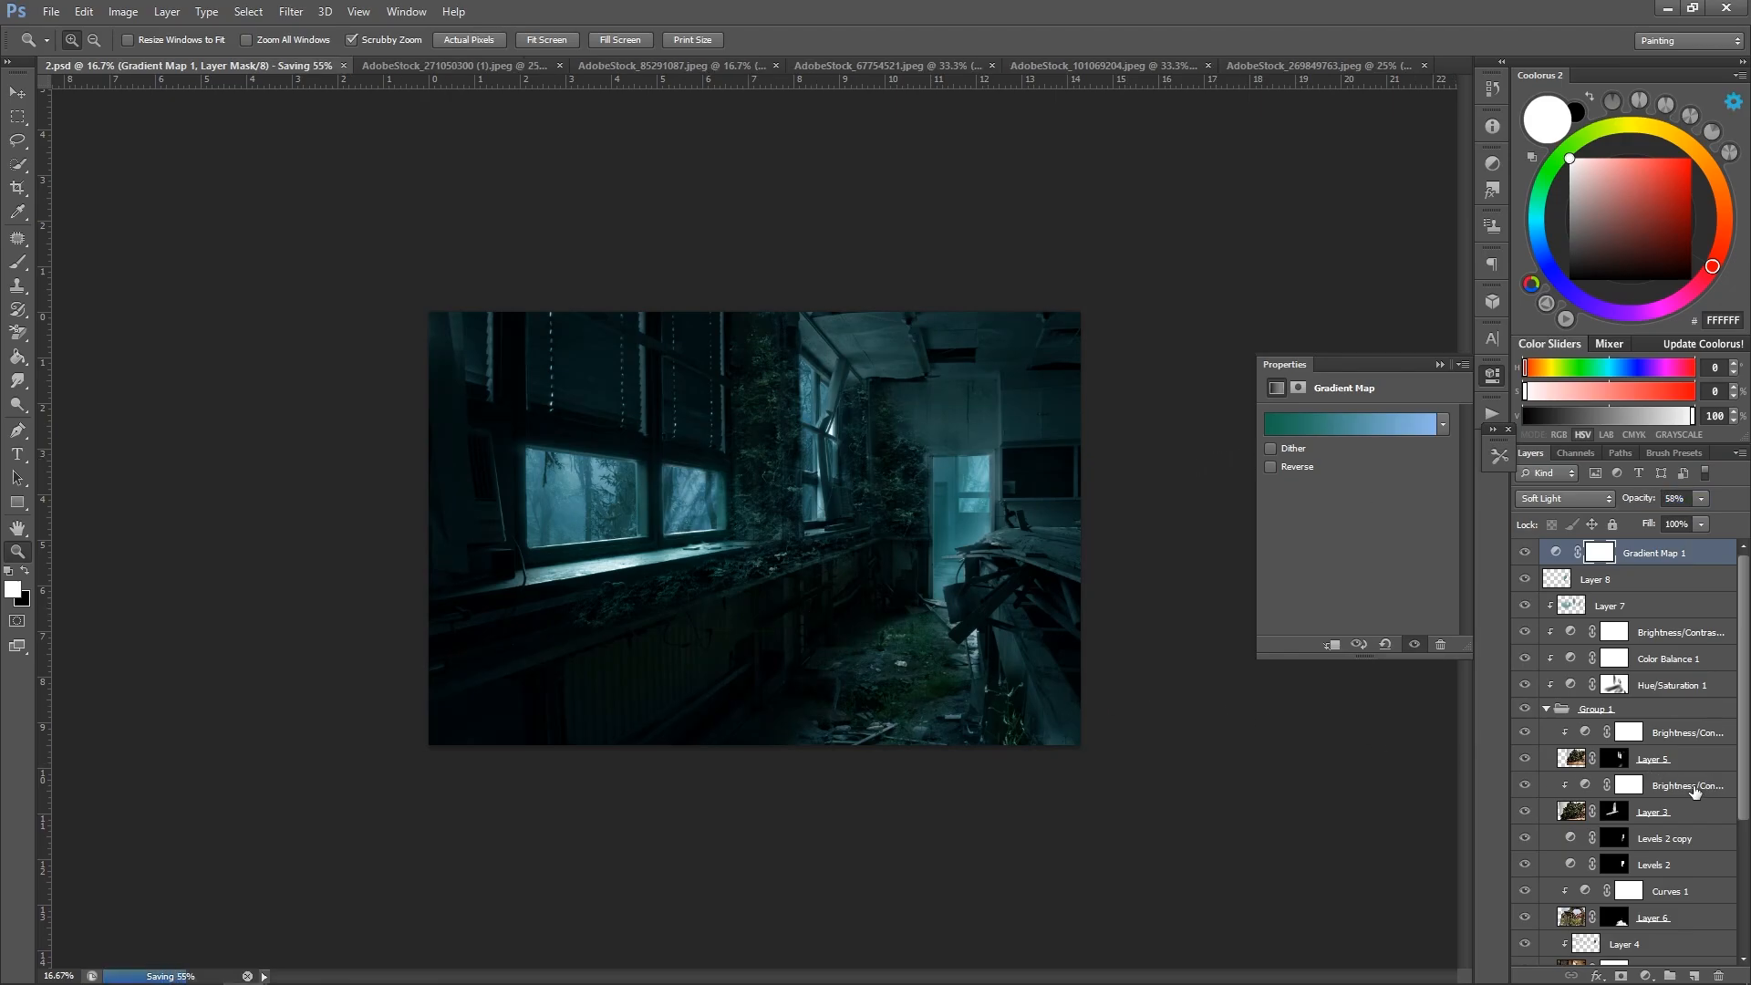
Duplicate Layer 6 with its clipped Curves 1, disable the copied layer mask, and select Layer 6 copy.
click(1686, 916)
shift+click(1673, 896)
key(ctrl+j)
shift+click(1617, 917)
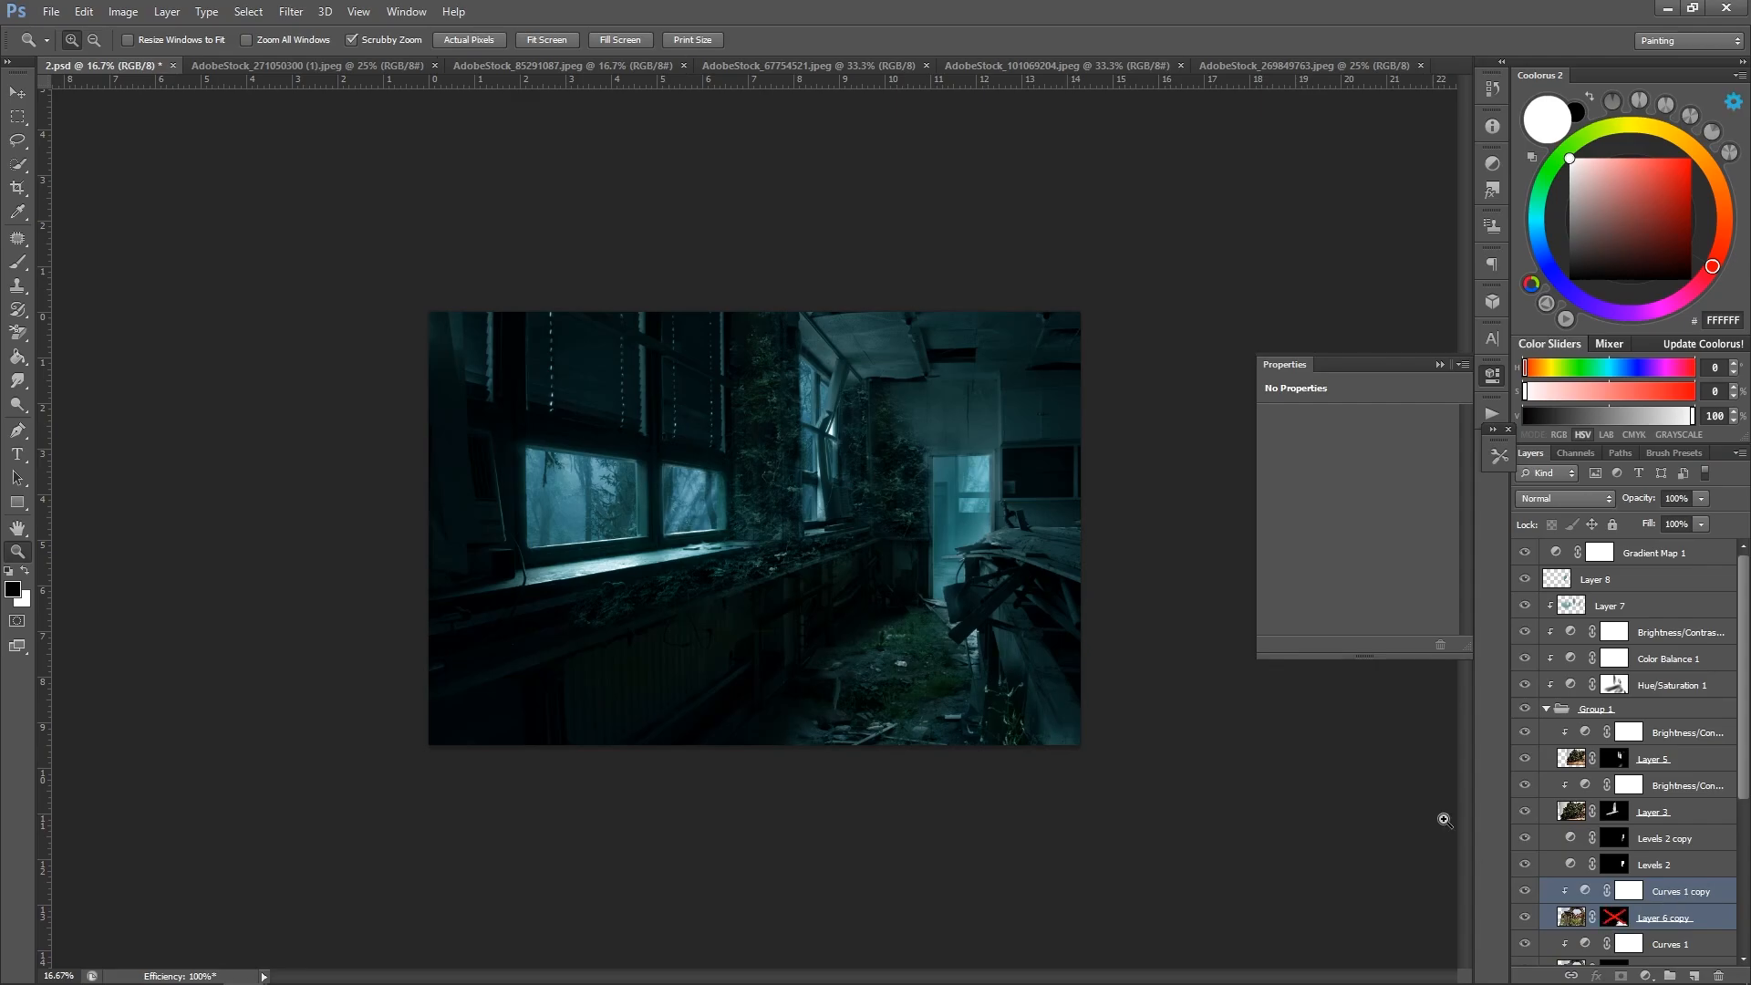
click(1715, 923)
Move the Layer 6 copy foliage over the large windows' sill and rotate it about -5.45° to follow the sill's slope.
key(v)
drag(934, 668, 658, 489)
drag(990, 652, 668, 549)
drag(874, 591, 867, 563)
key(ctrl+t)
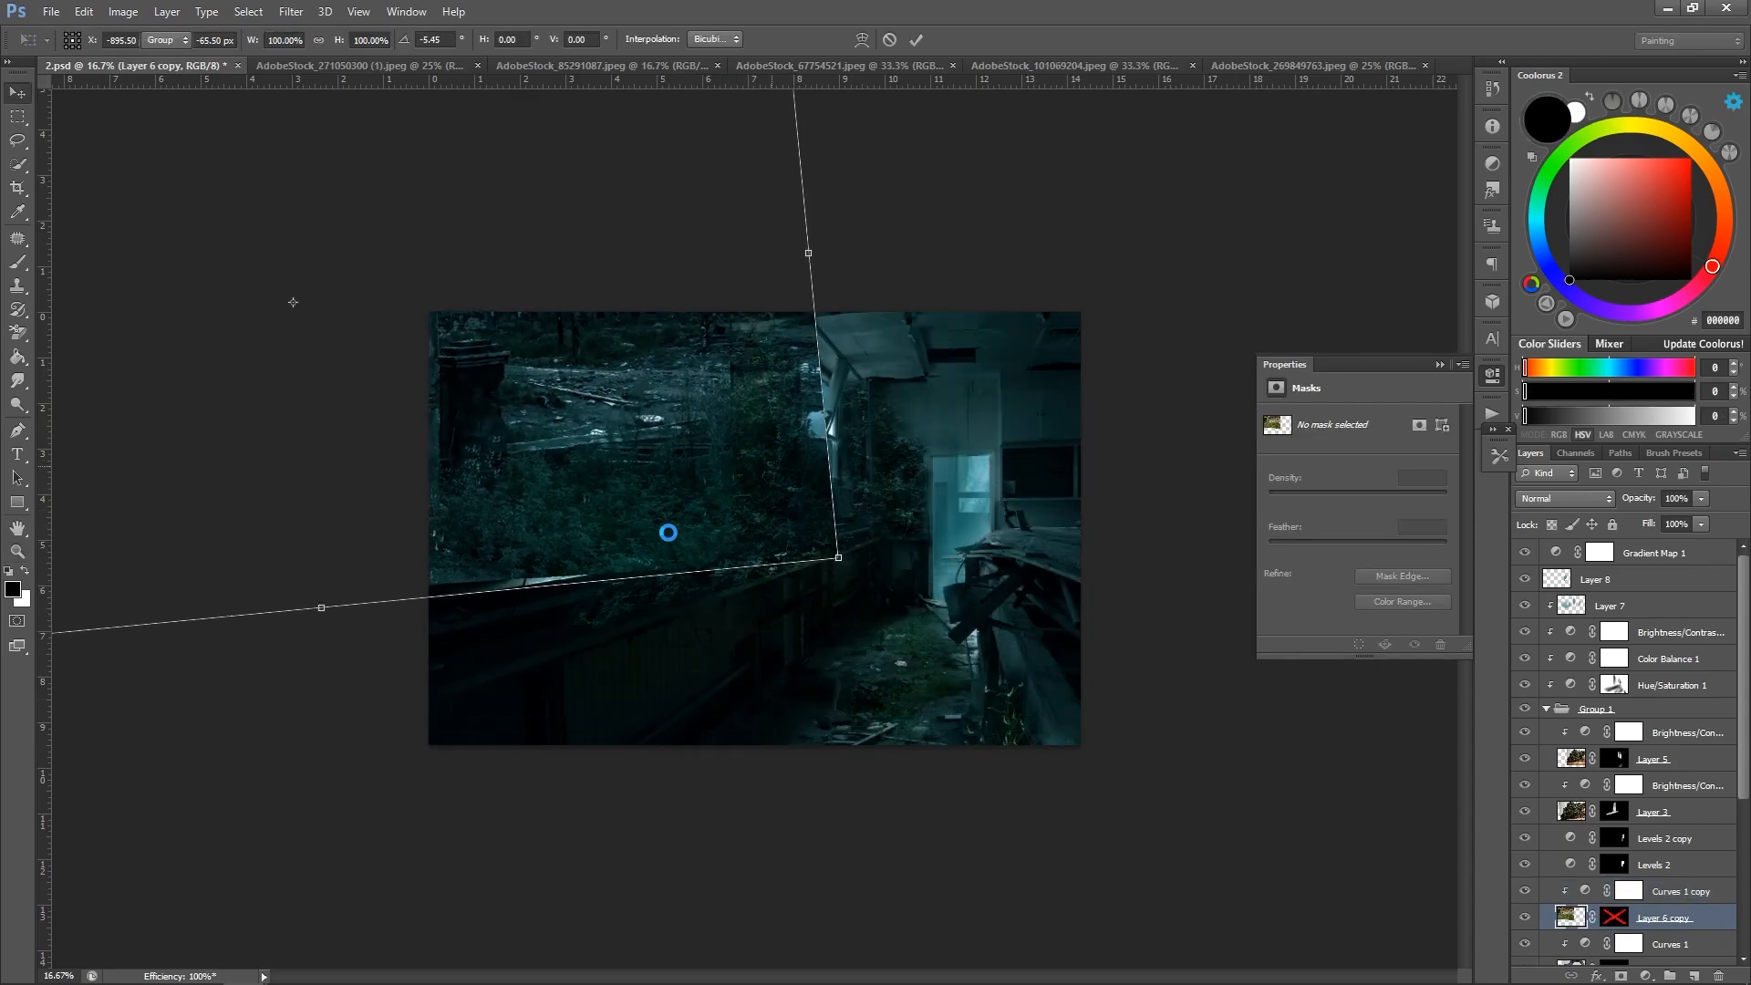
key(Return)
mouse_move(691, 531)
mouse_down()
mouse_move(734, 600)
mouse_move(746, 544)
mouse_move(486, 597)
mouse_move(504, 578)
mouse_up()
Hide Layer 6 copy with a black mask and paint white at size 175 along the windowsill to reveal foliage there.
click(1614, 918)
key(b)
key(bracketright)
mouse_move(759, 540)
mouse_down()
mouse_move(588, 567)
mouse_move(536, 602)
mouse_up()
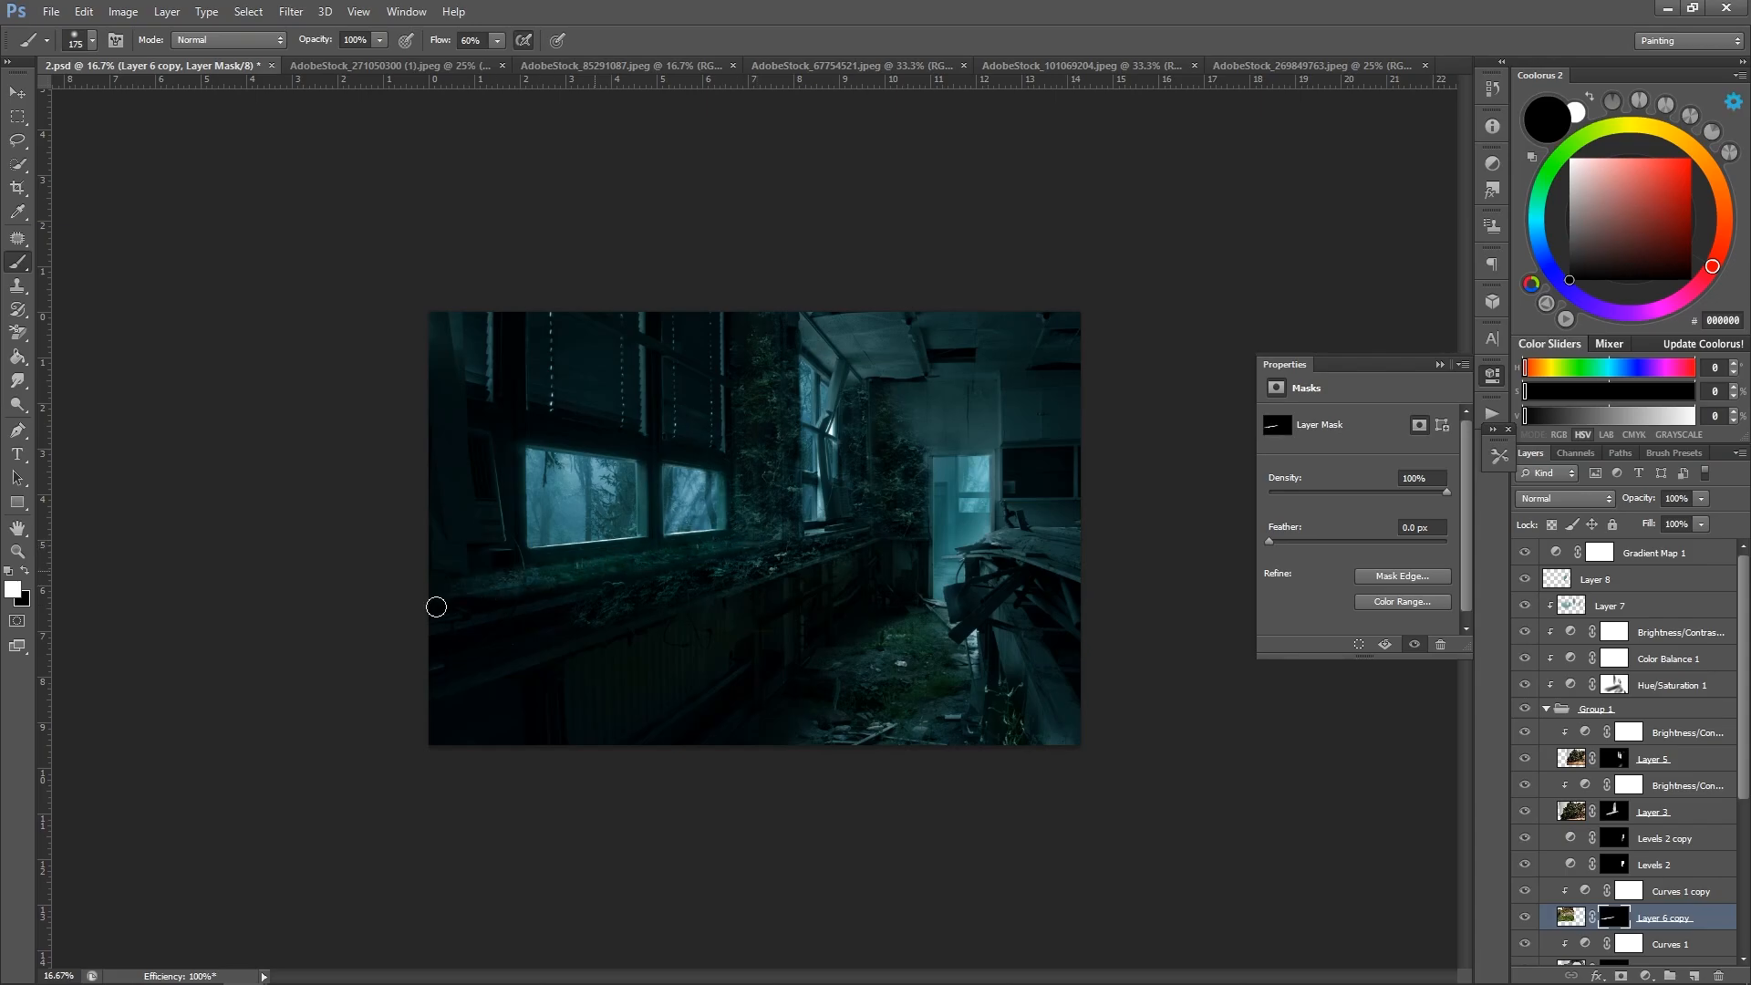
Refine the foliage edges along the windowsill on Layer 6 copy's mask, alternating black and white at brush size 100.
key(x)
key(bracketleft)
key(bracketleft)
key(bracketleft)
key(ctrl+plus)
key(ctrl+plus)
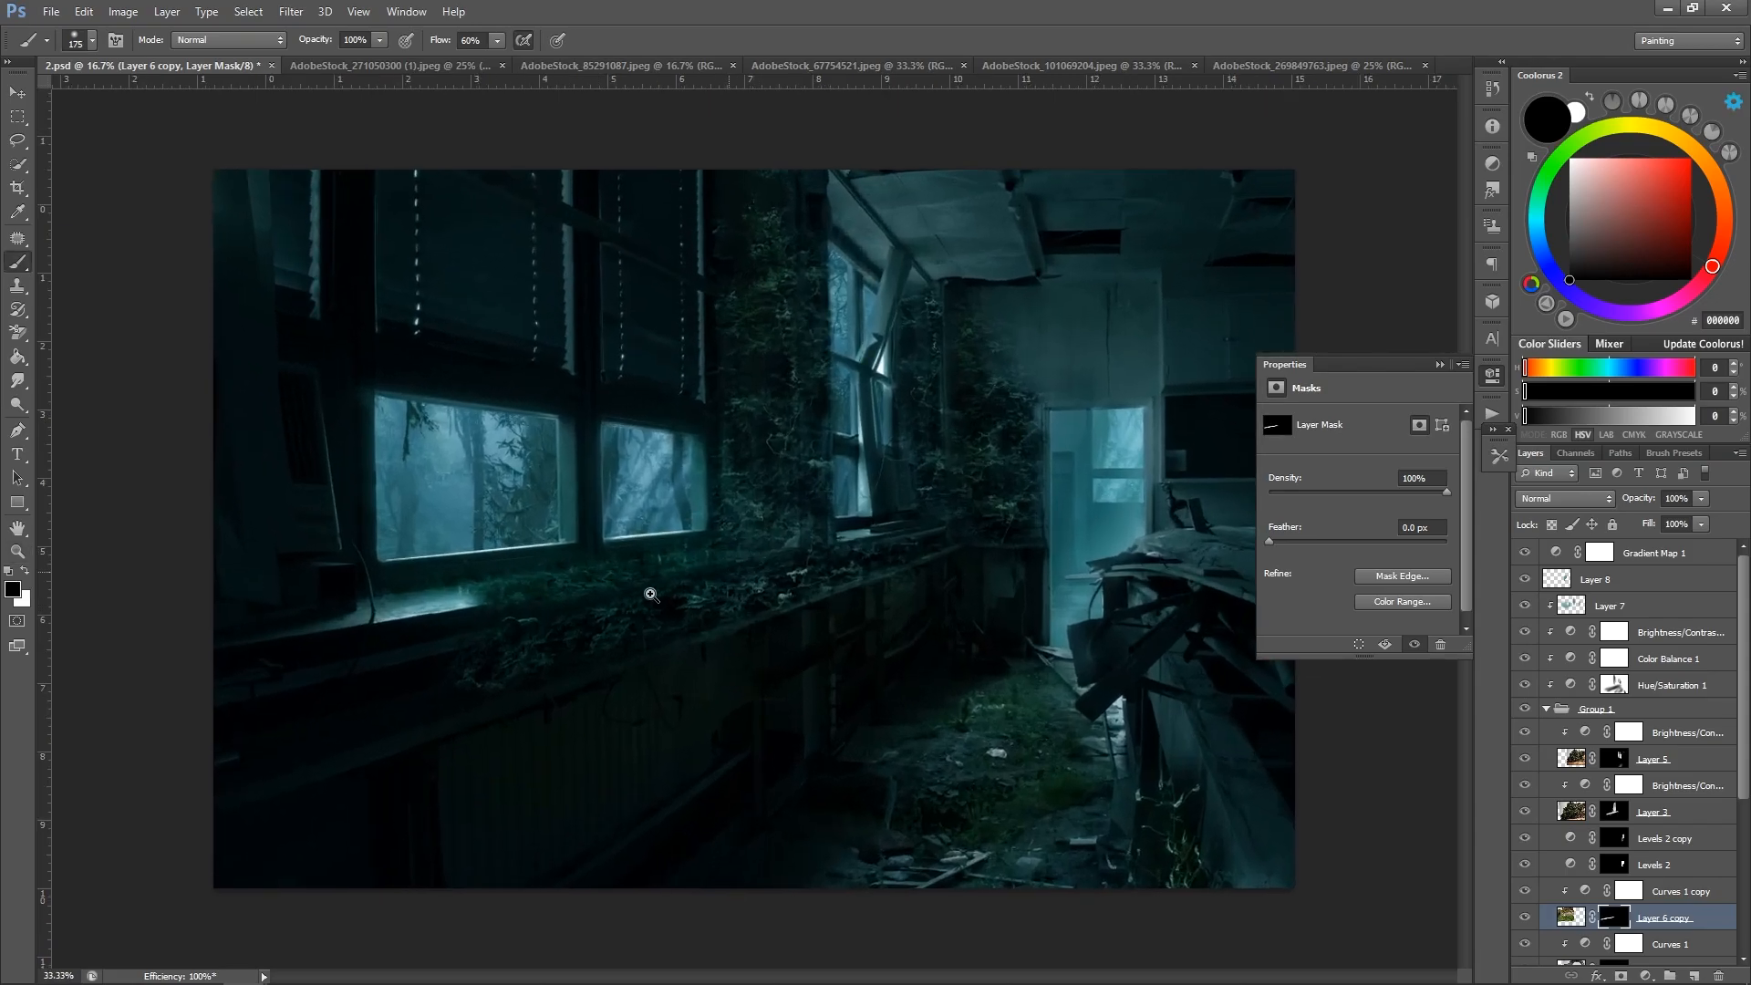
key(x)
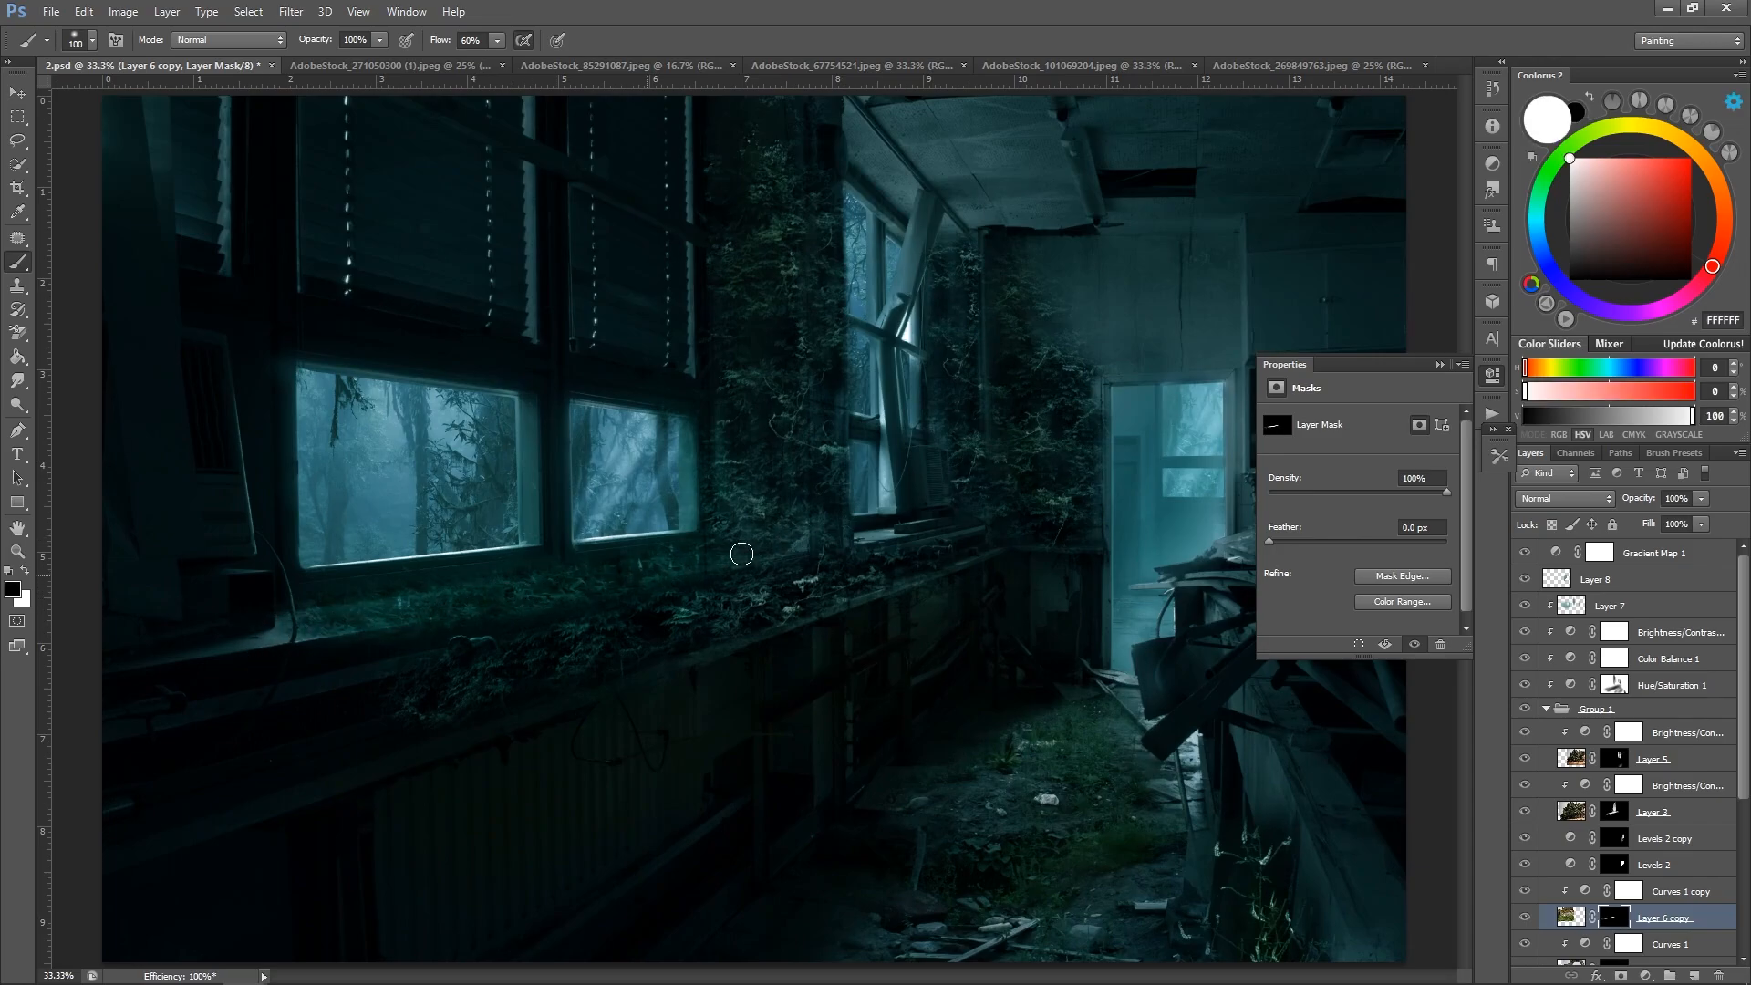
key(x)
key(x)
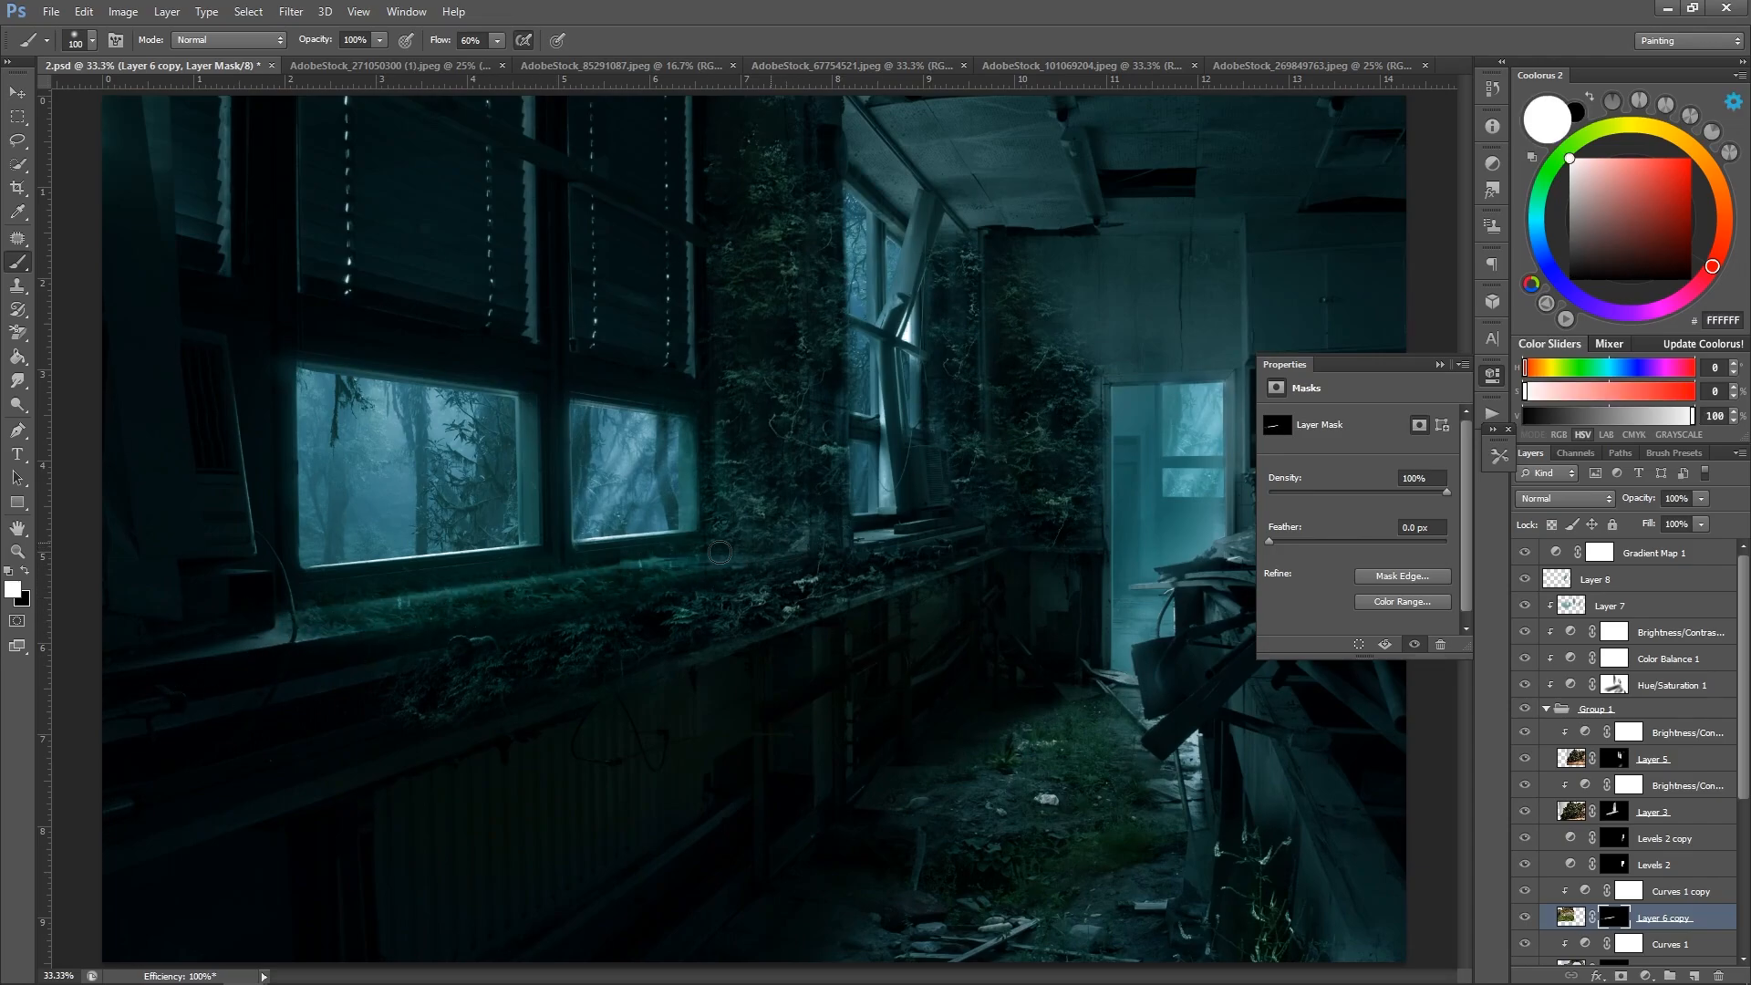
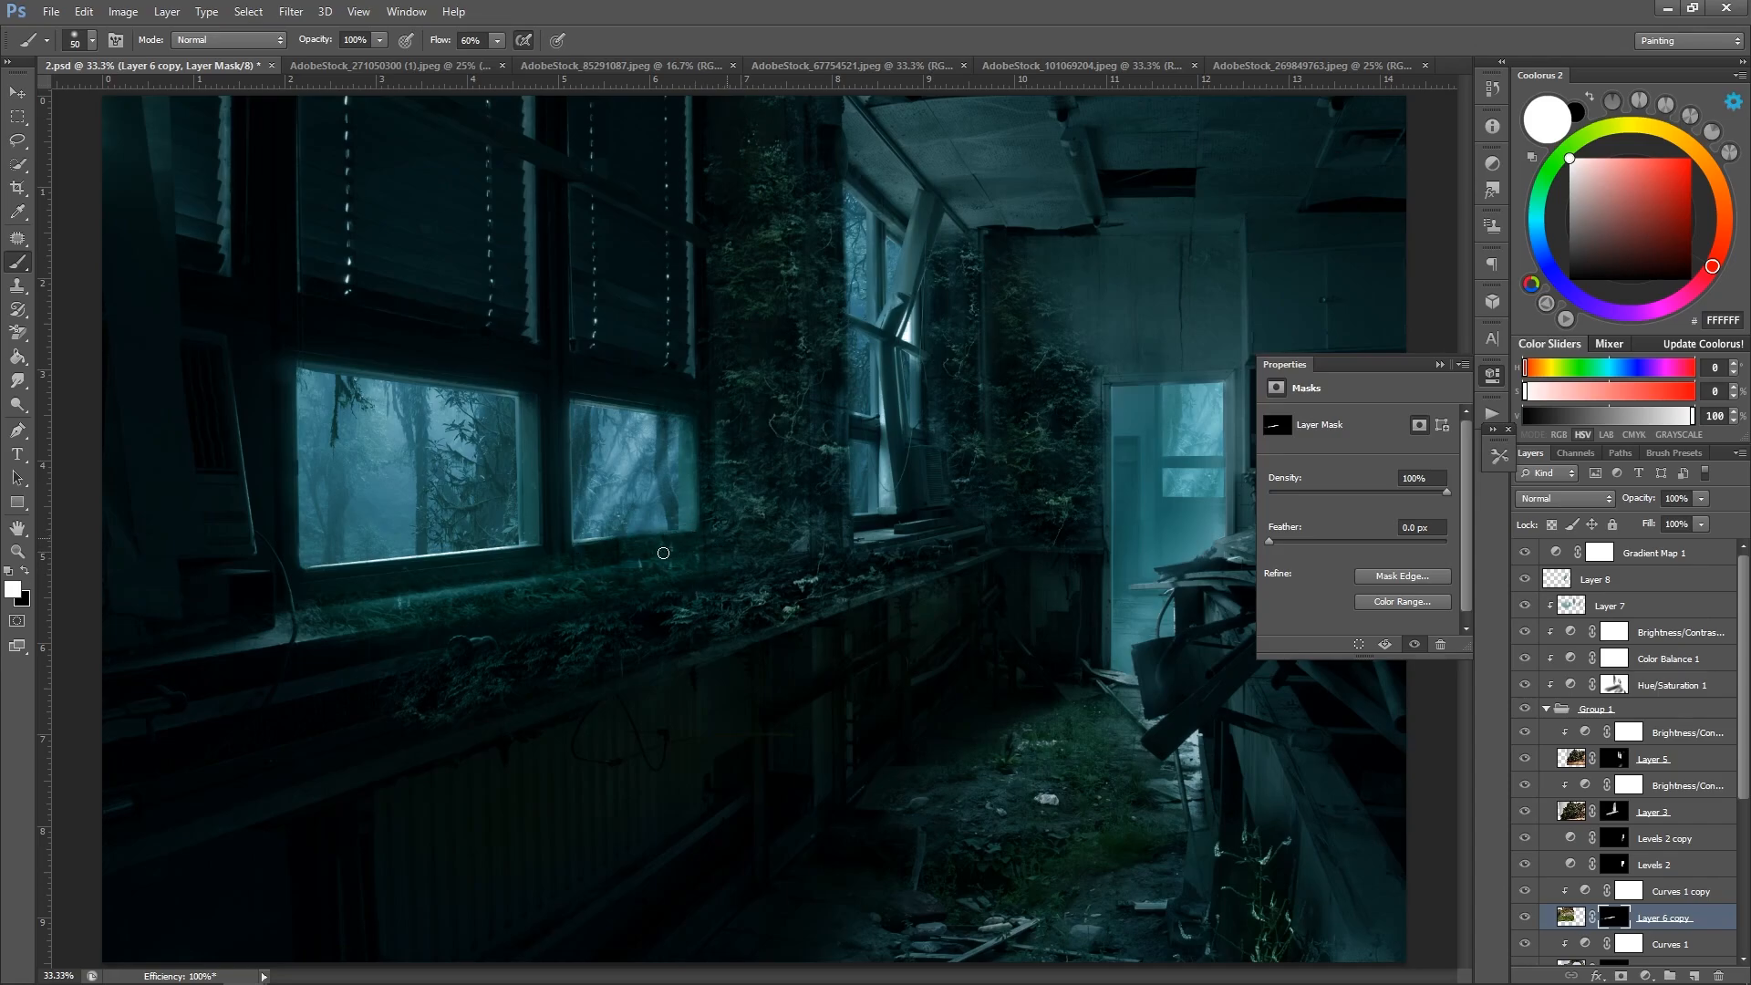
Touch up the sill foliage on Layer 6 copy's mask with black and white at brush size 50, and save the document.
key(x)
key(x)
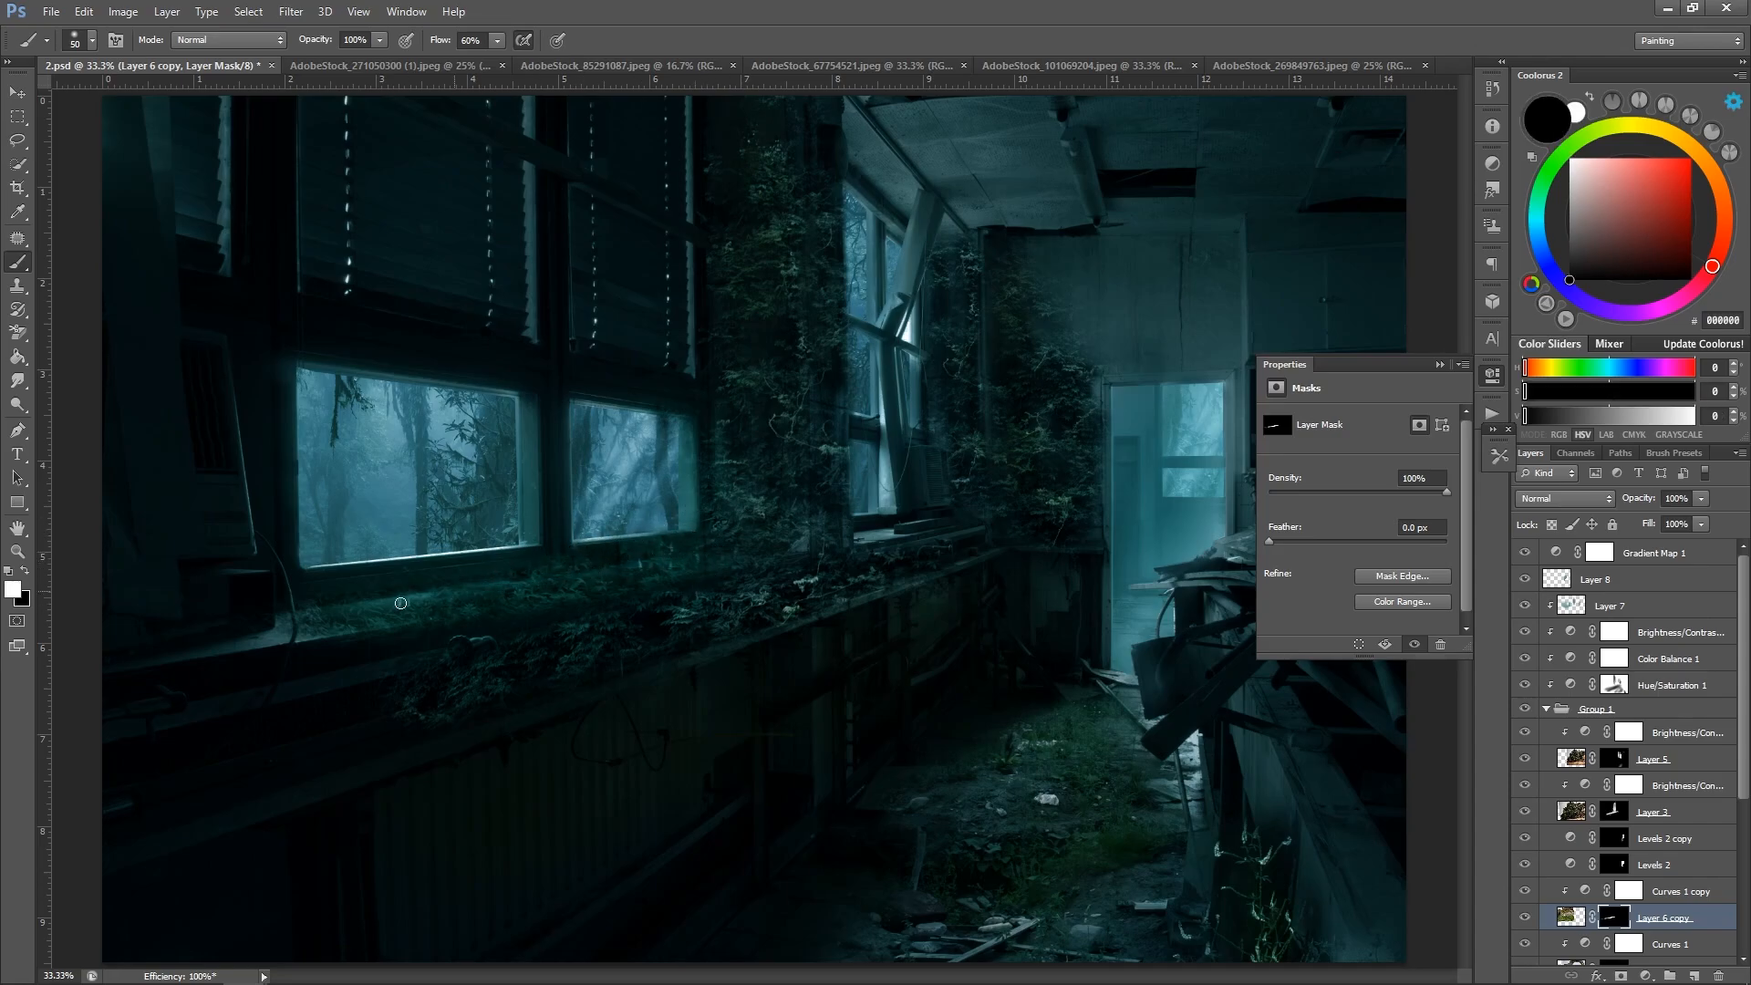
key(x)
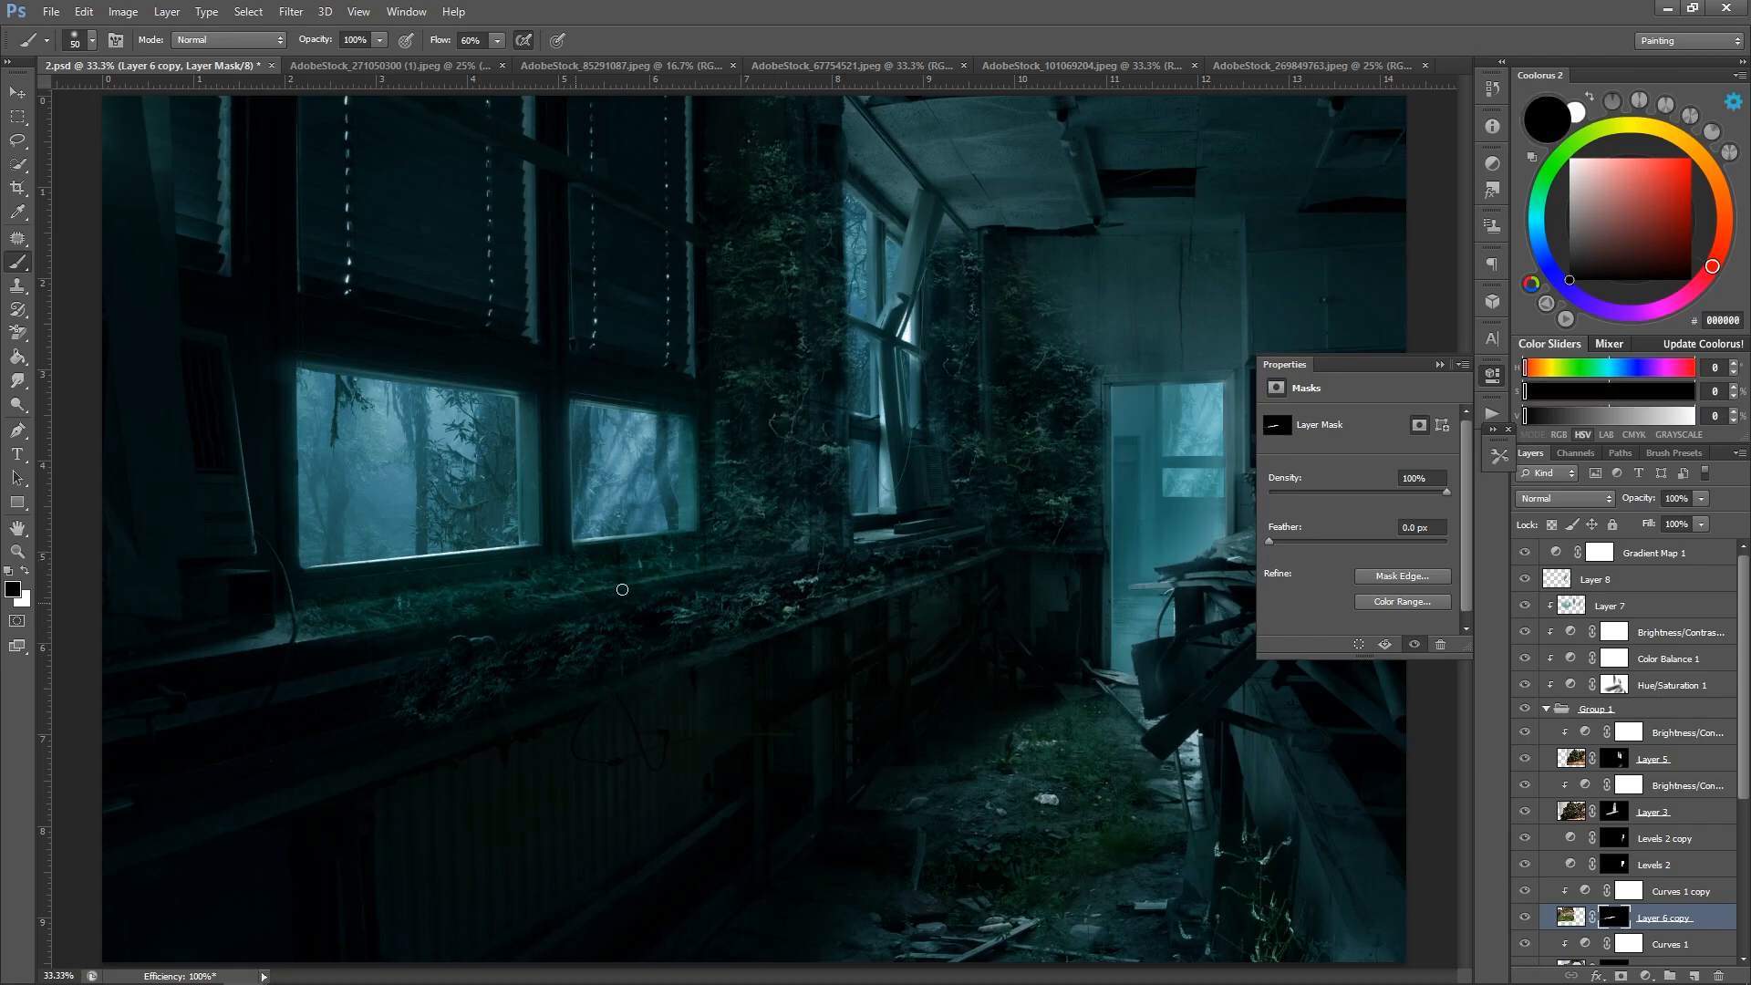
key(x)
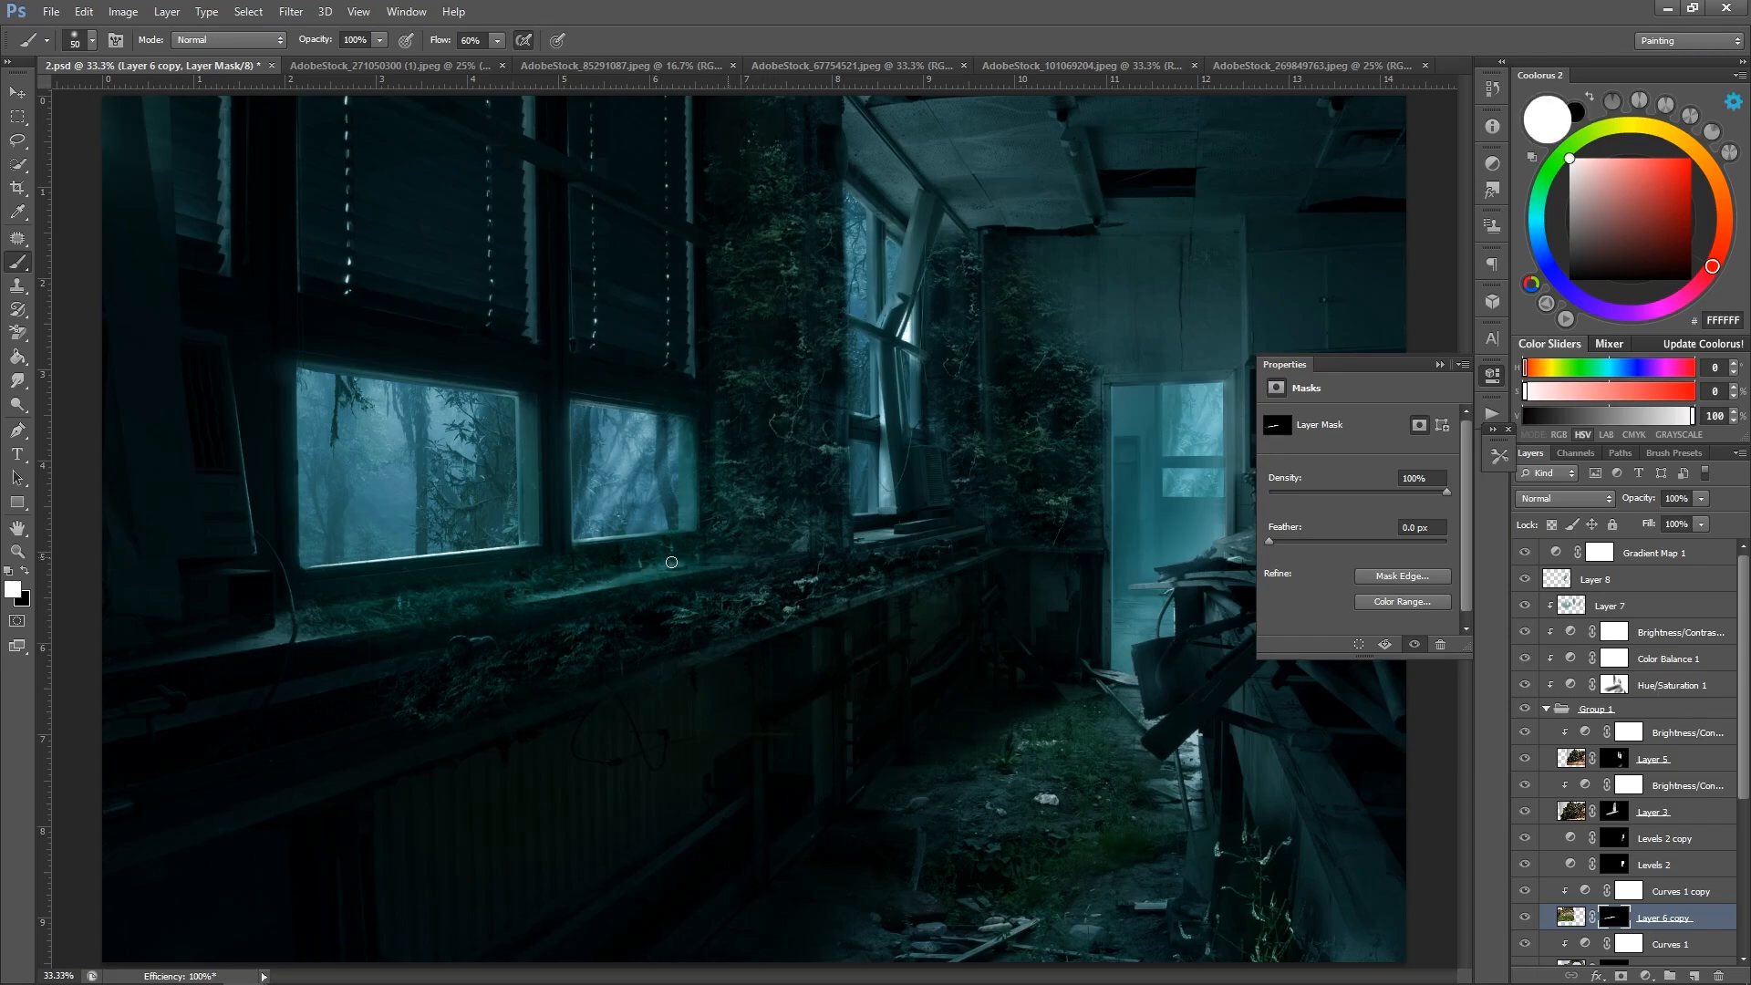
key(x)
key(x)
key(x)
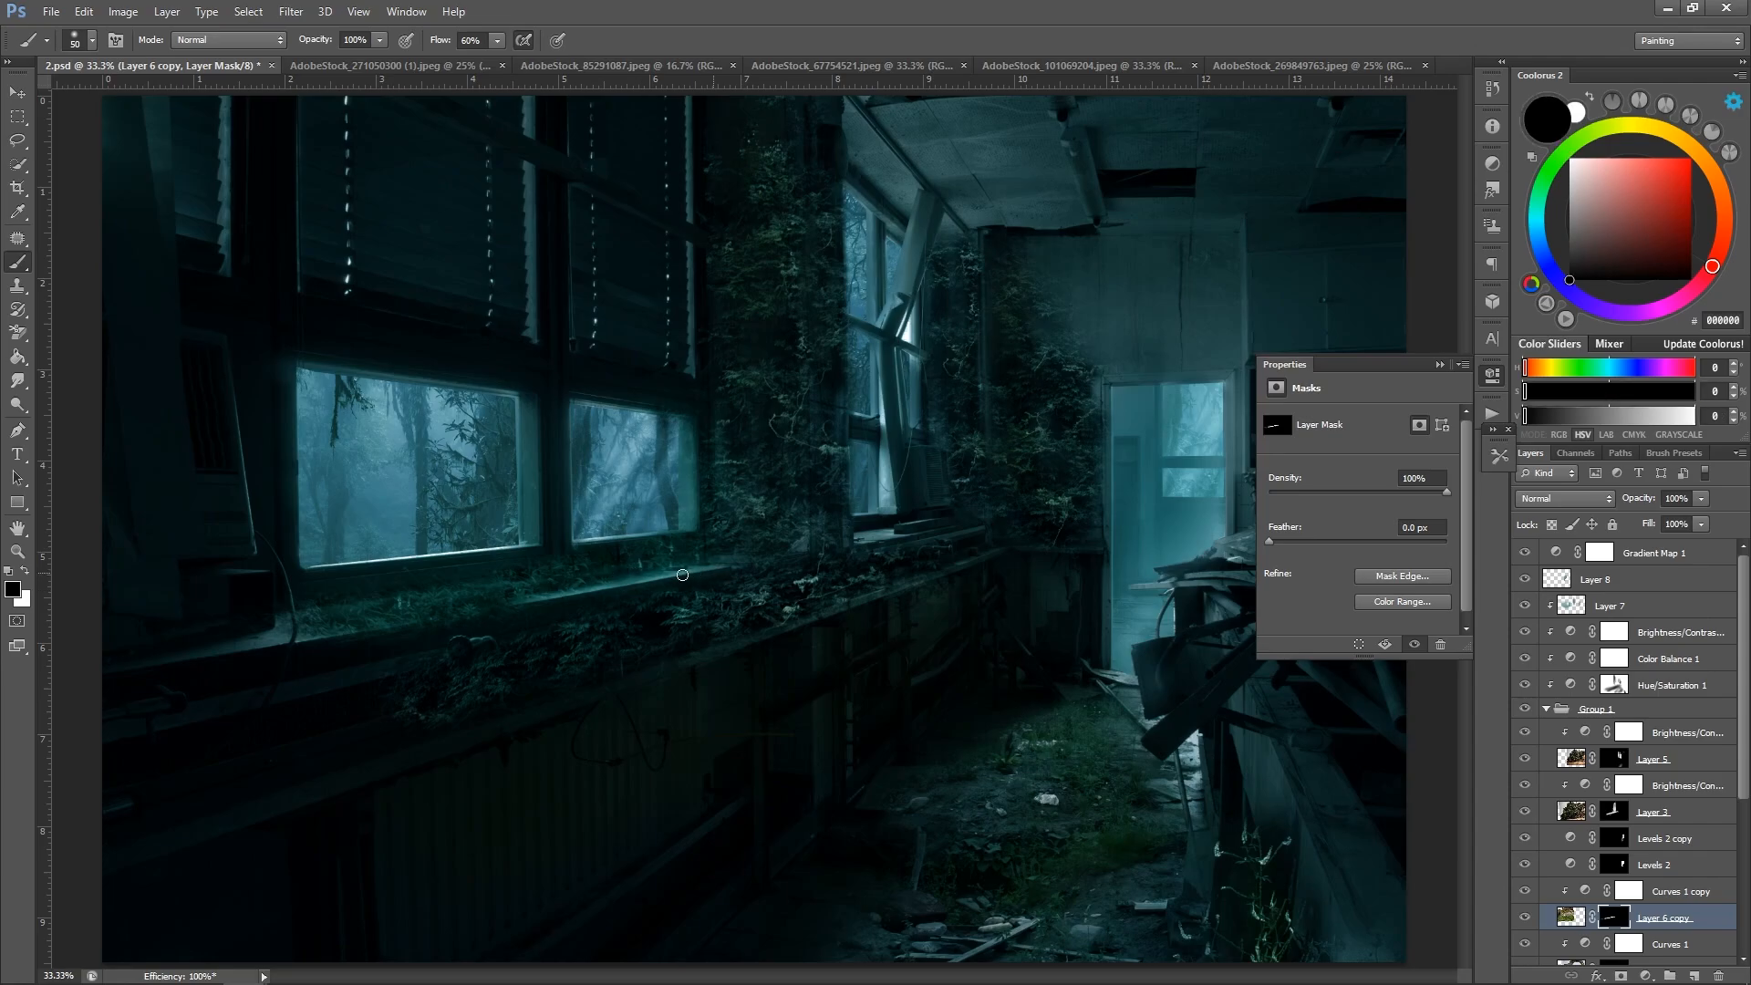
key(z)
alt+click(872, 496)
alt+click(872, 495)
key(ctrl+s)
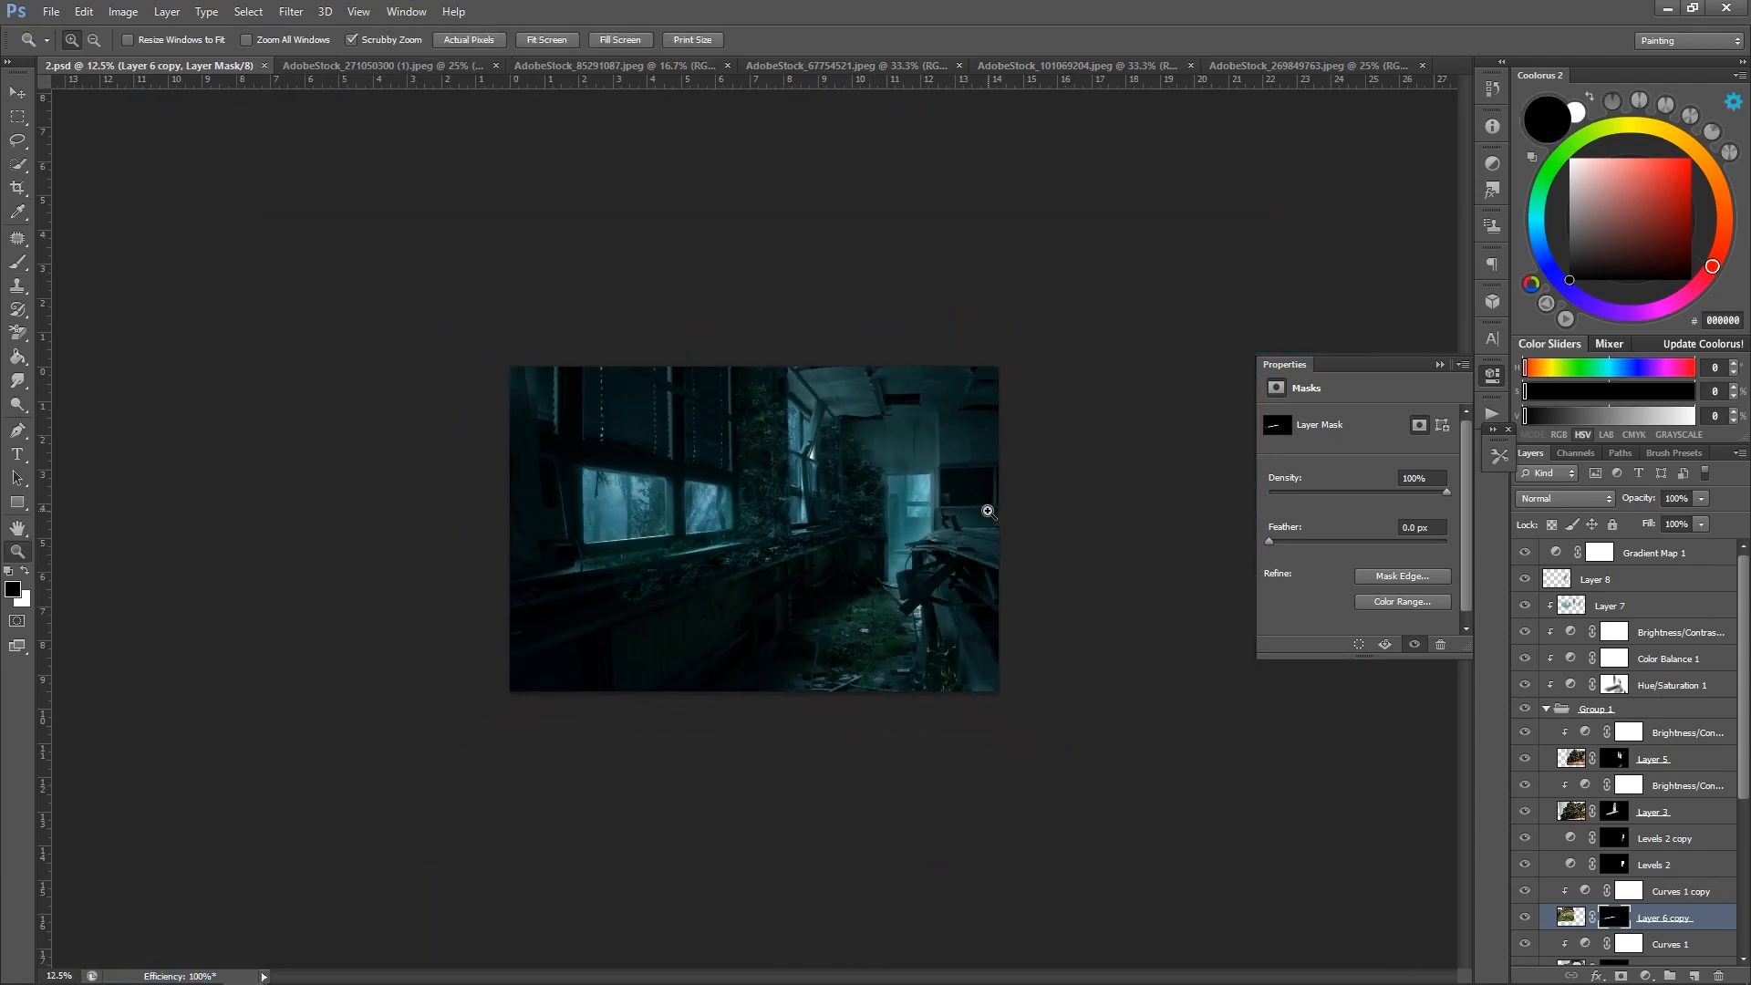
Add a strongly brightening Curves adjustment above Gradient Map 1 and invert its mask to black.
click(1667, 553)
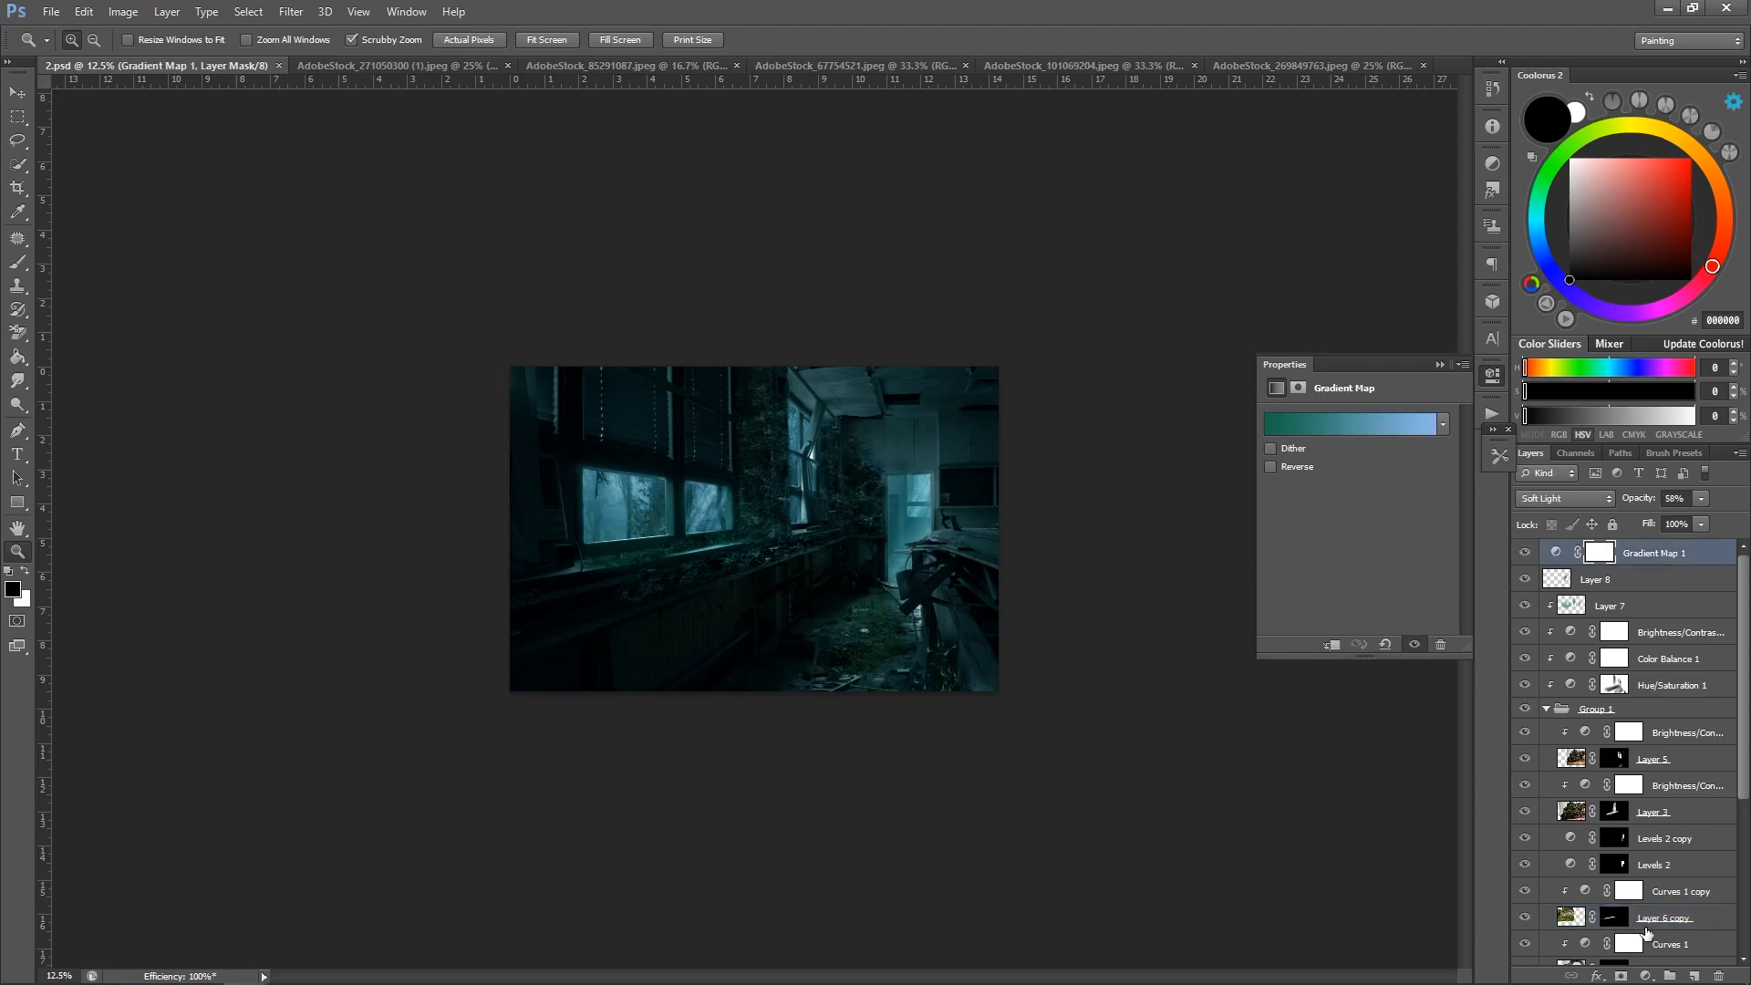
click(1694, 976)
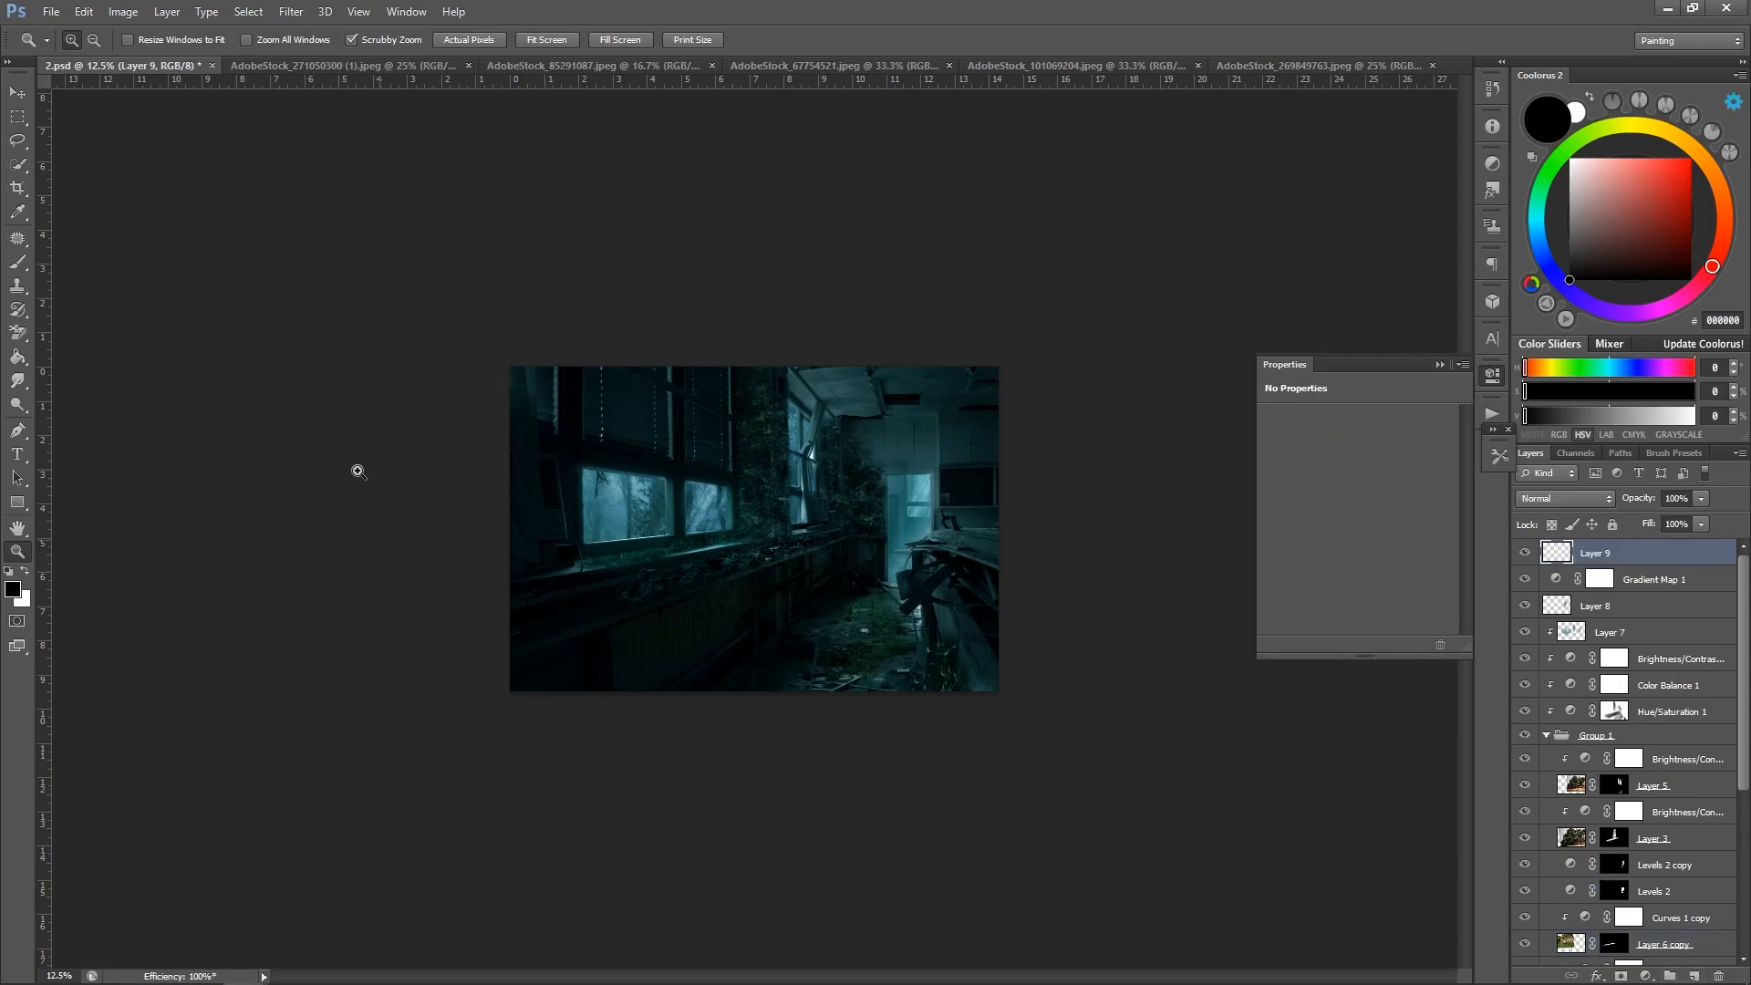
key(ctrl+z)
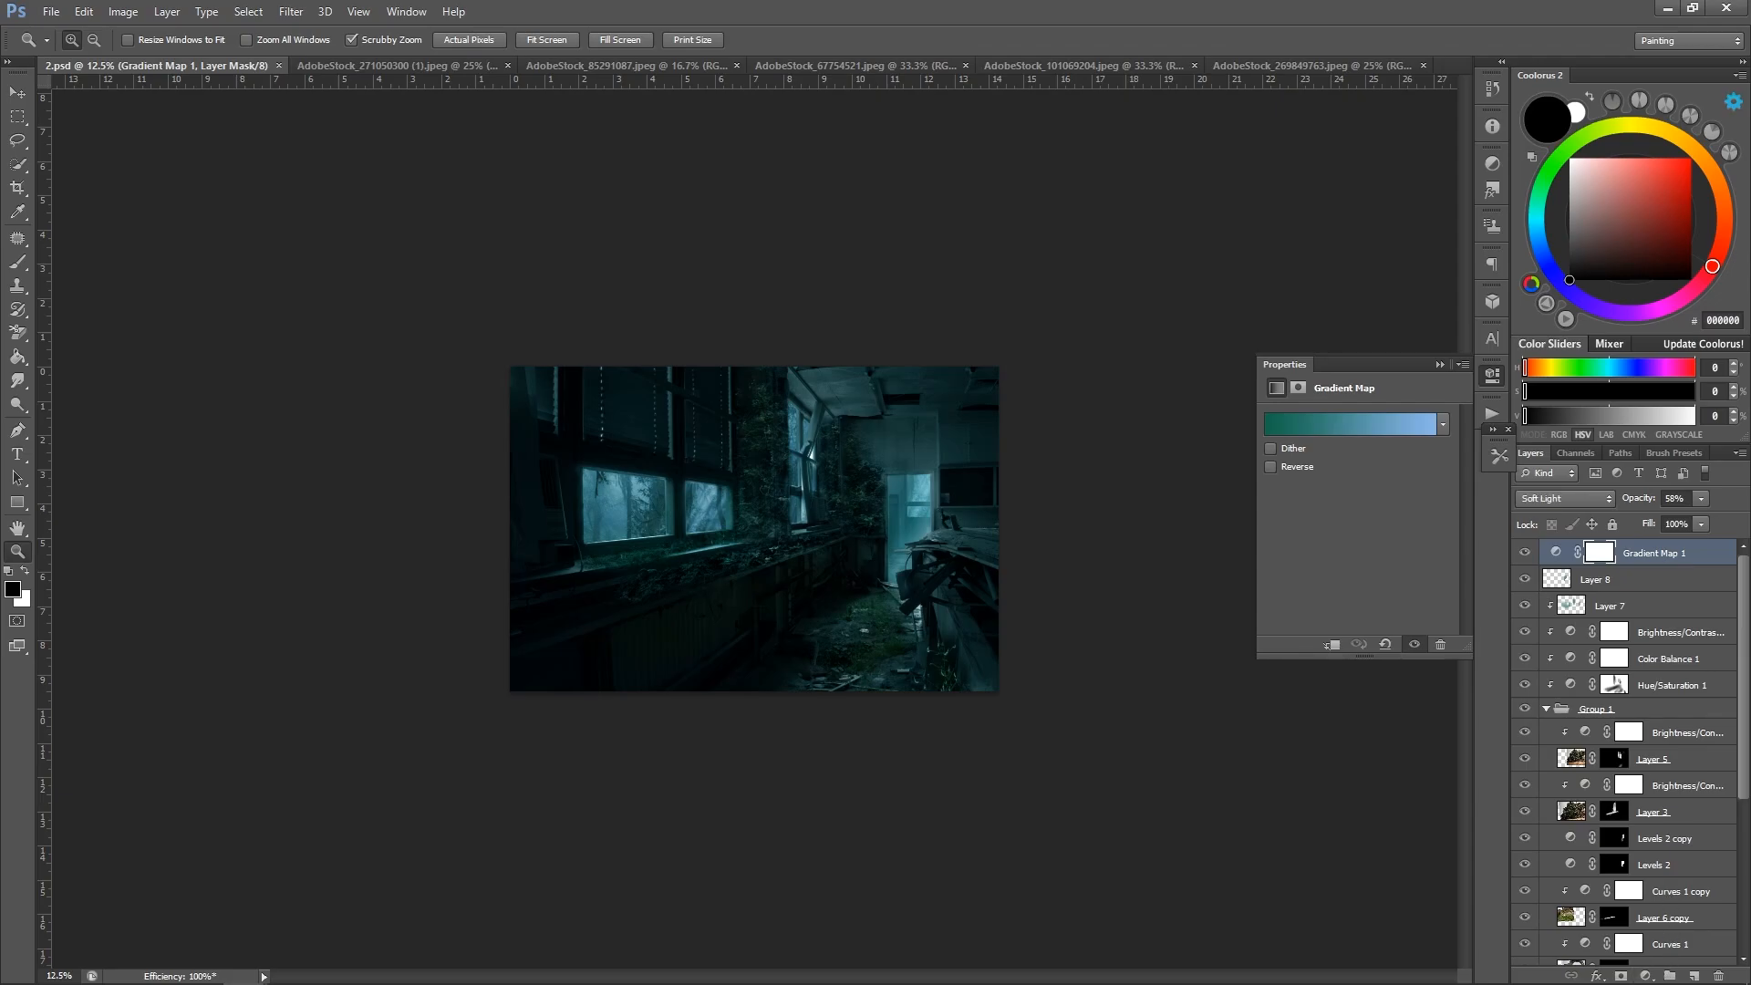
click(1646, 976)
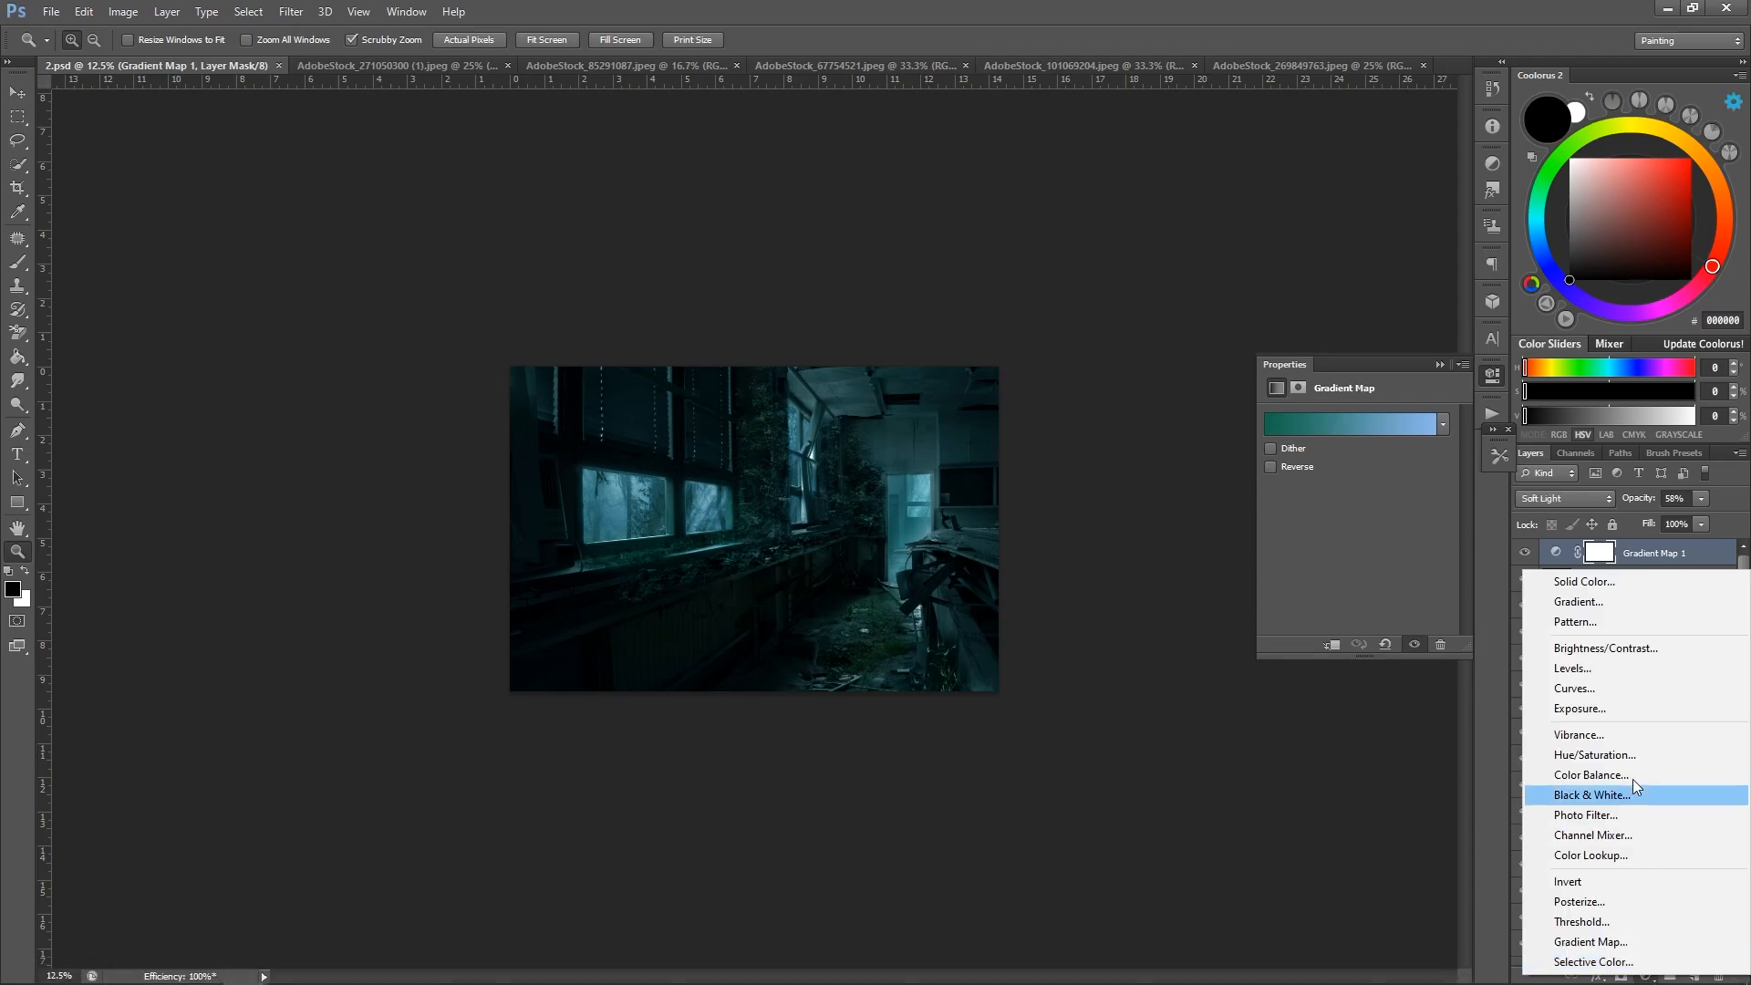
click(1589, 692)
drag(1394, 510, 1359, 471)
key(ctrl+i)
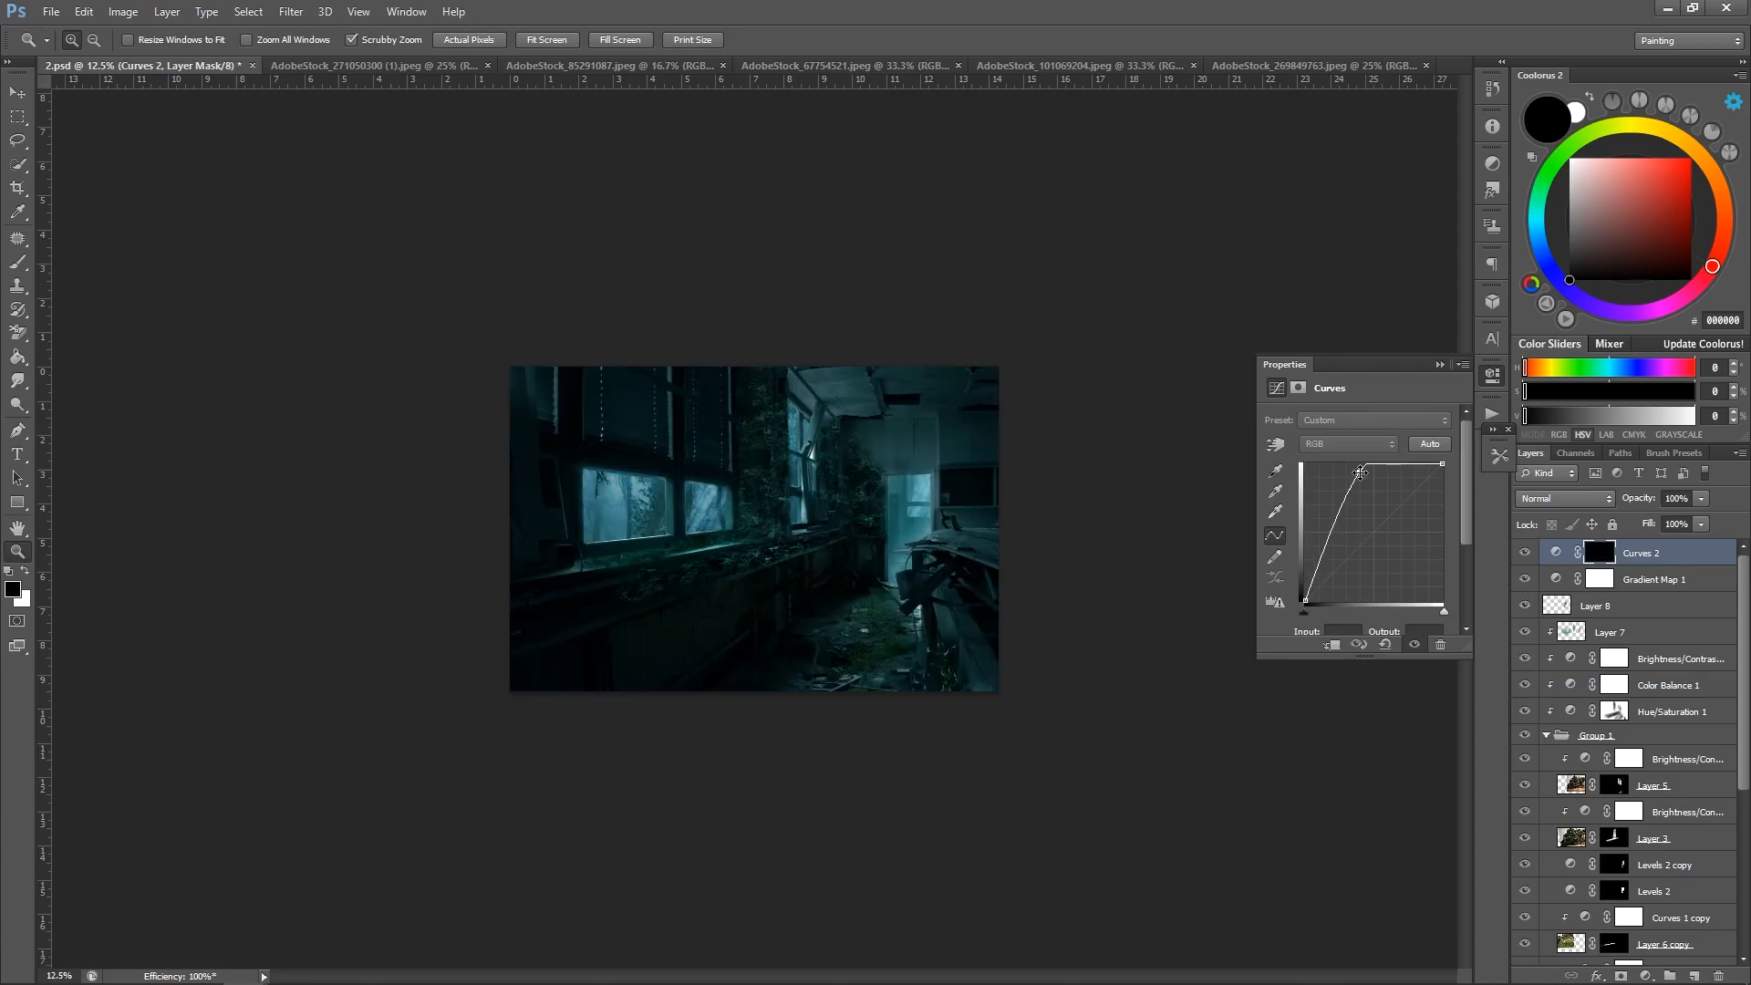
Paint white with a large brush on the Curves 2 mask to brighten the large windows and cast light toward the floor.
key(b)
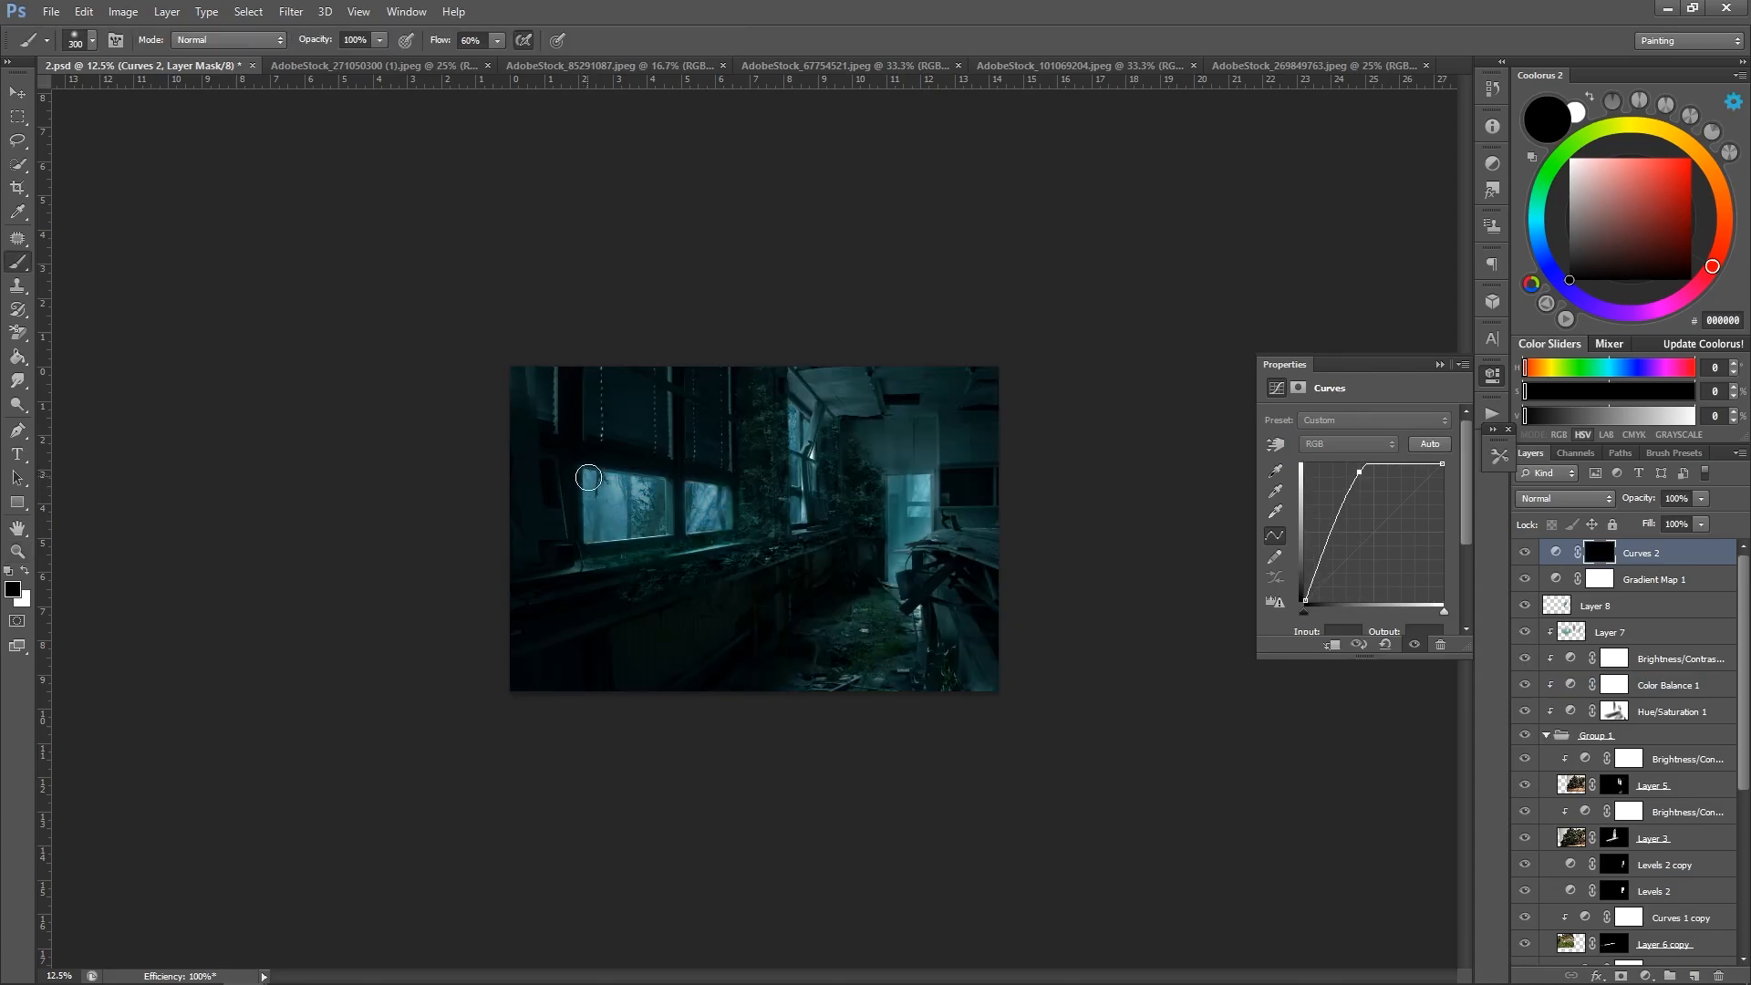
key(x)
drag(591, 488, 593, 551)
key(bracketright)
mouse_move(599, 485)
mouse_down()
mouse_move(696, 604)
mouse_move(580, 477)
mouse_move(702, 581)
mouse_move(762, 586)
mouse_move(594, 473)
mouse_move(699, 576)
mouse_move(847, 661)
mouse_up()
key(bracketright)
key(bracketright)
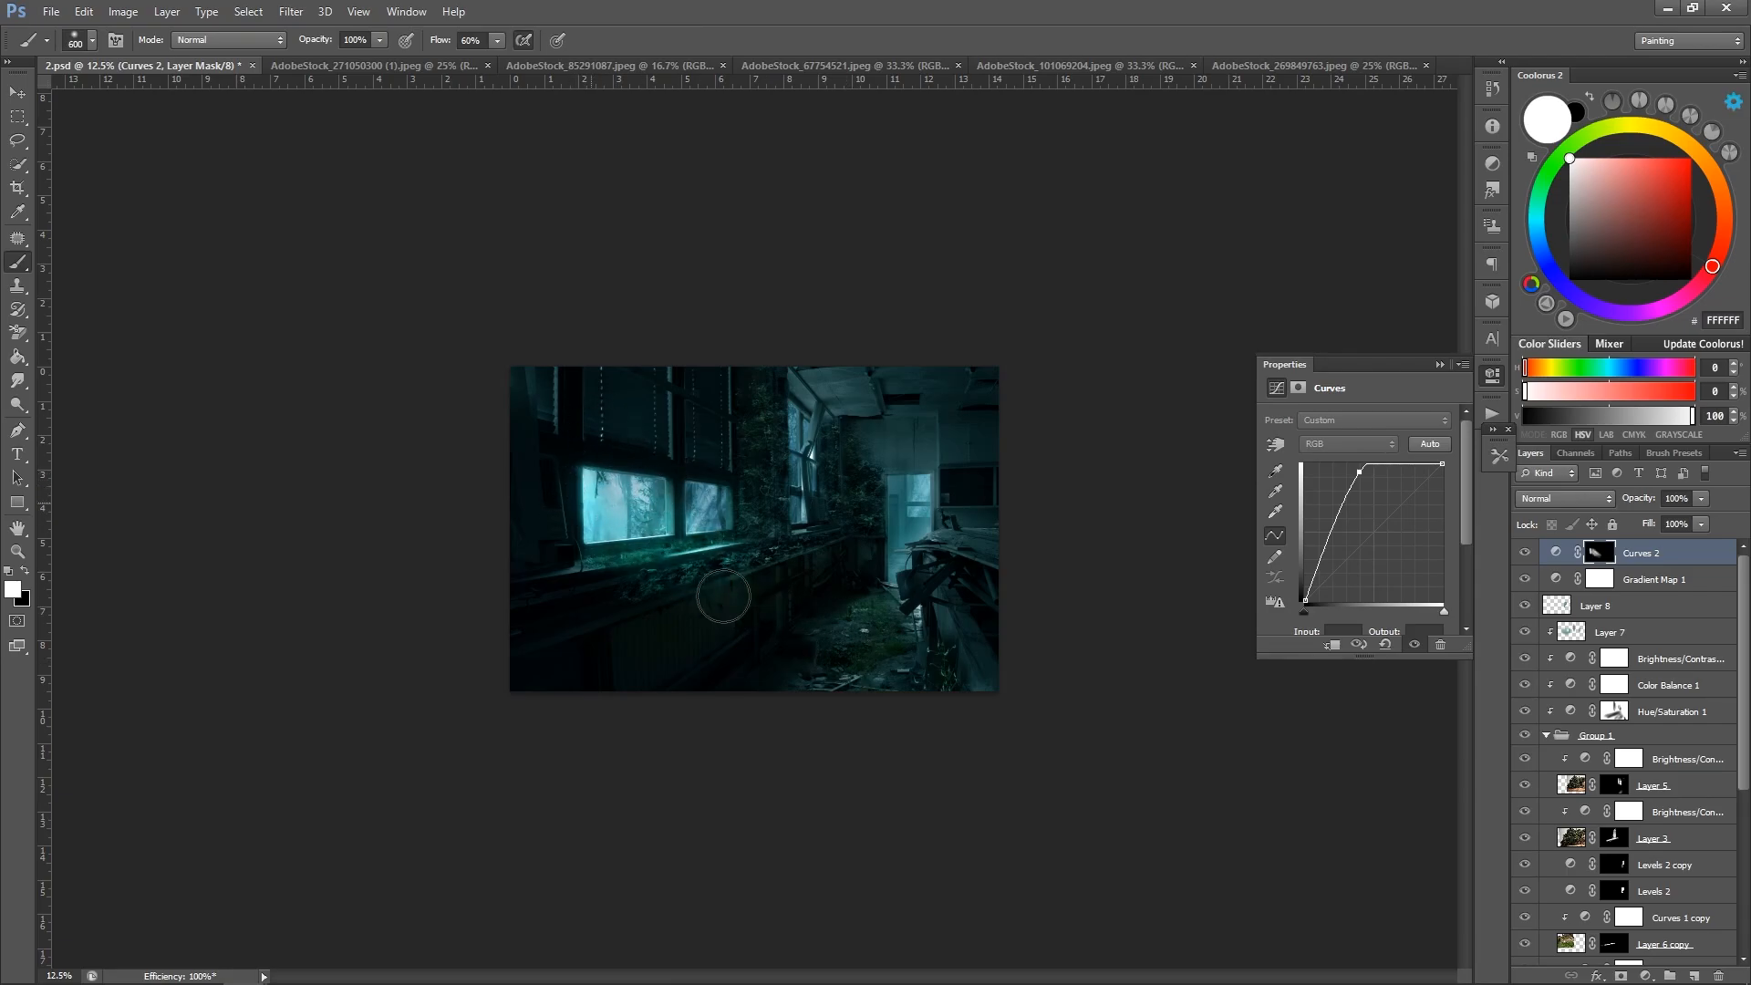
Brighten the smaller window pane and the area around it on the Curves 2 mask with white, using brush sizes from 250 to 500.
key(bracketleft)
key(bracketleft)
key(bracketleft)
key(bracketleft)
key(bracketleft)
key(bracketleft)
key(bracketleft)
key(bracketleft)
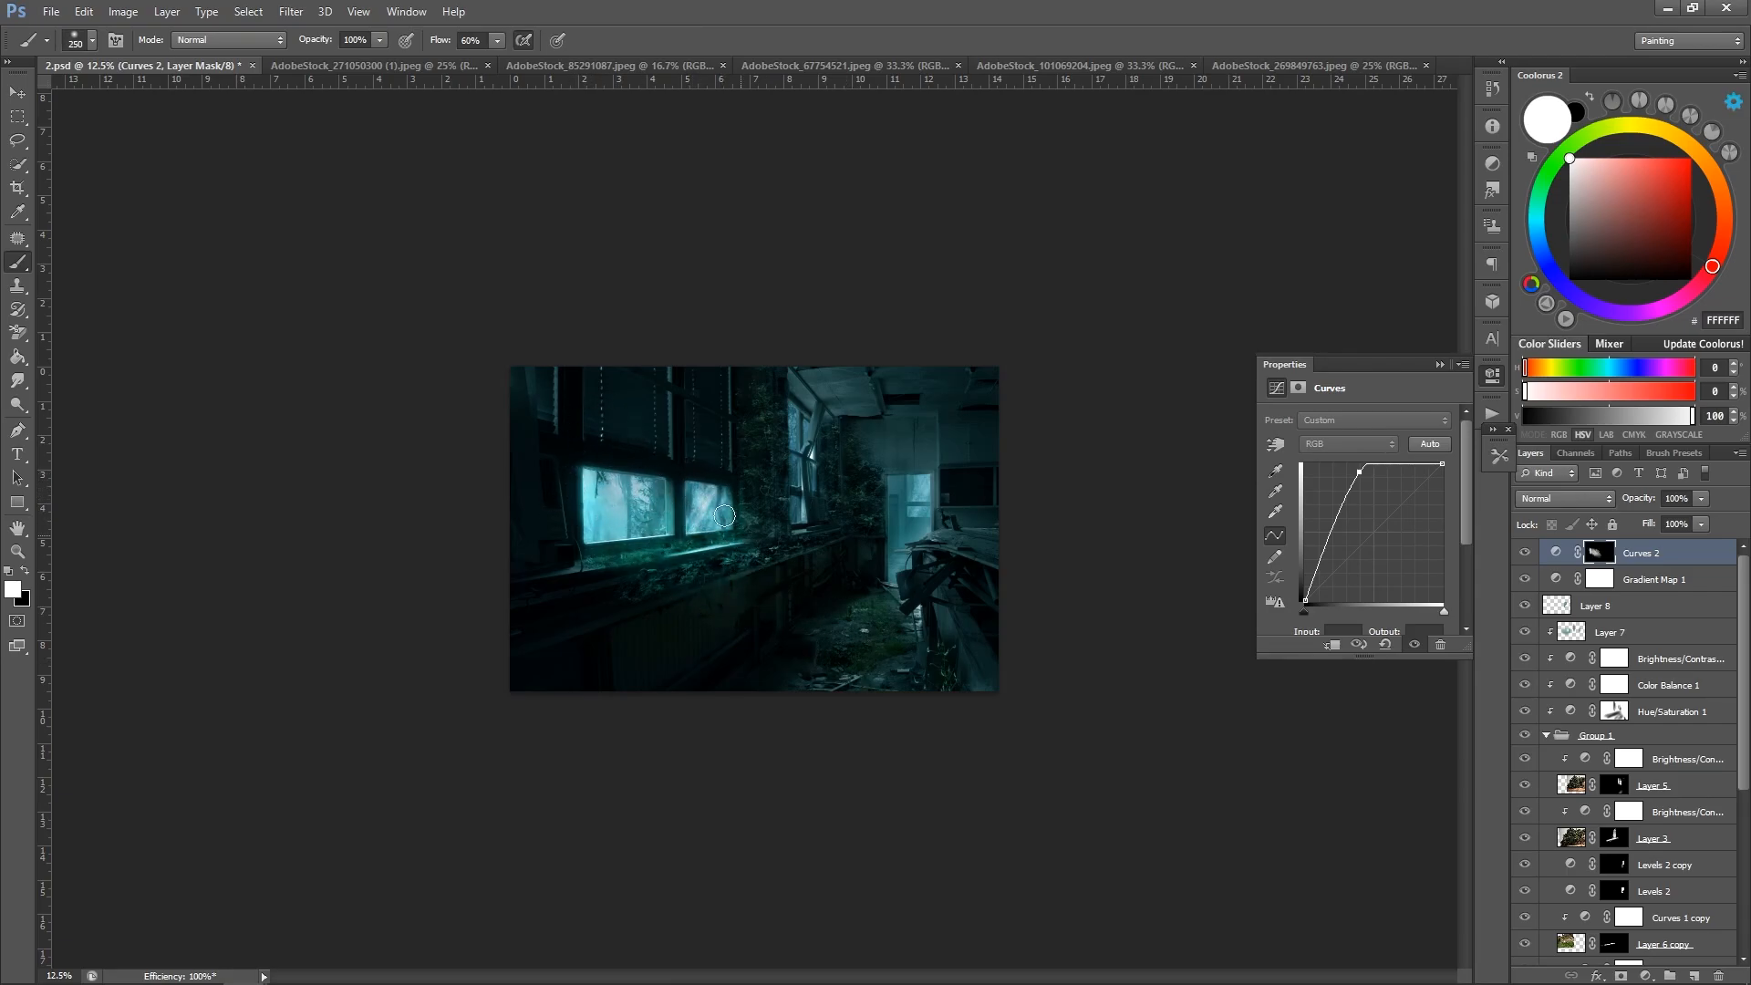
key(bracketright)
key(bracketright)
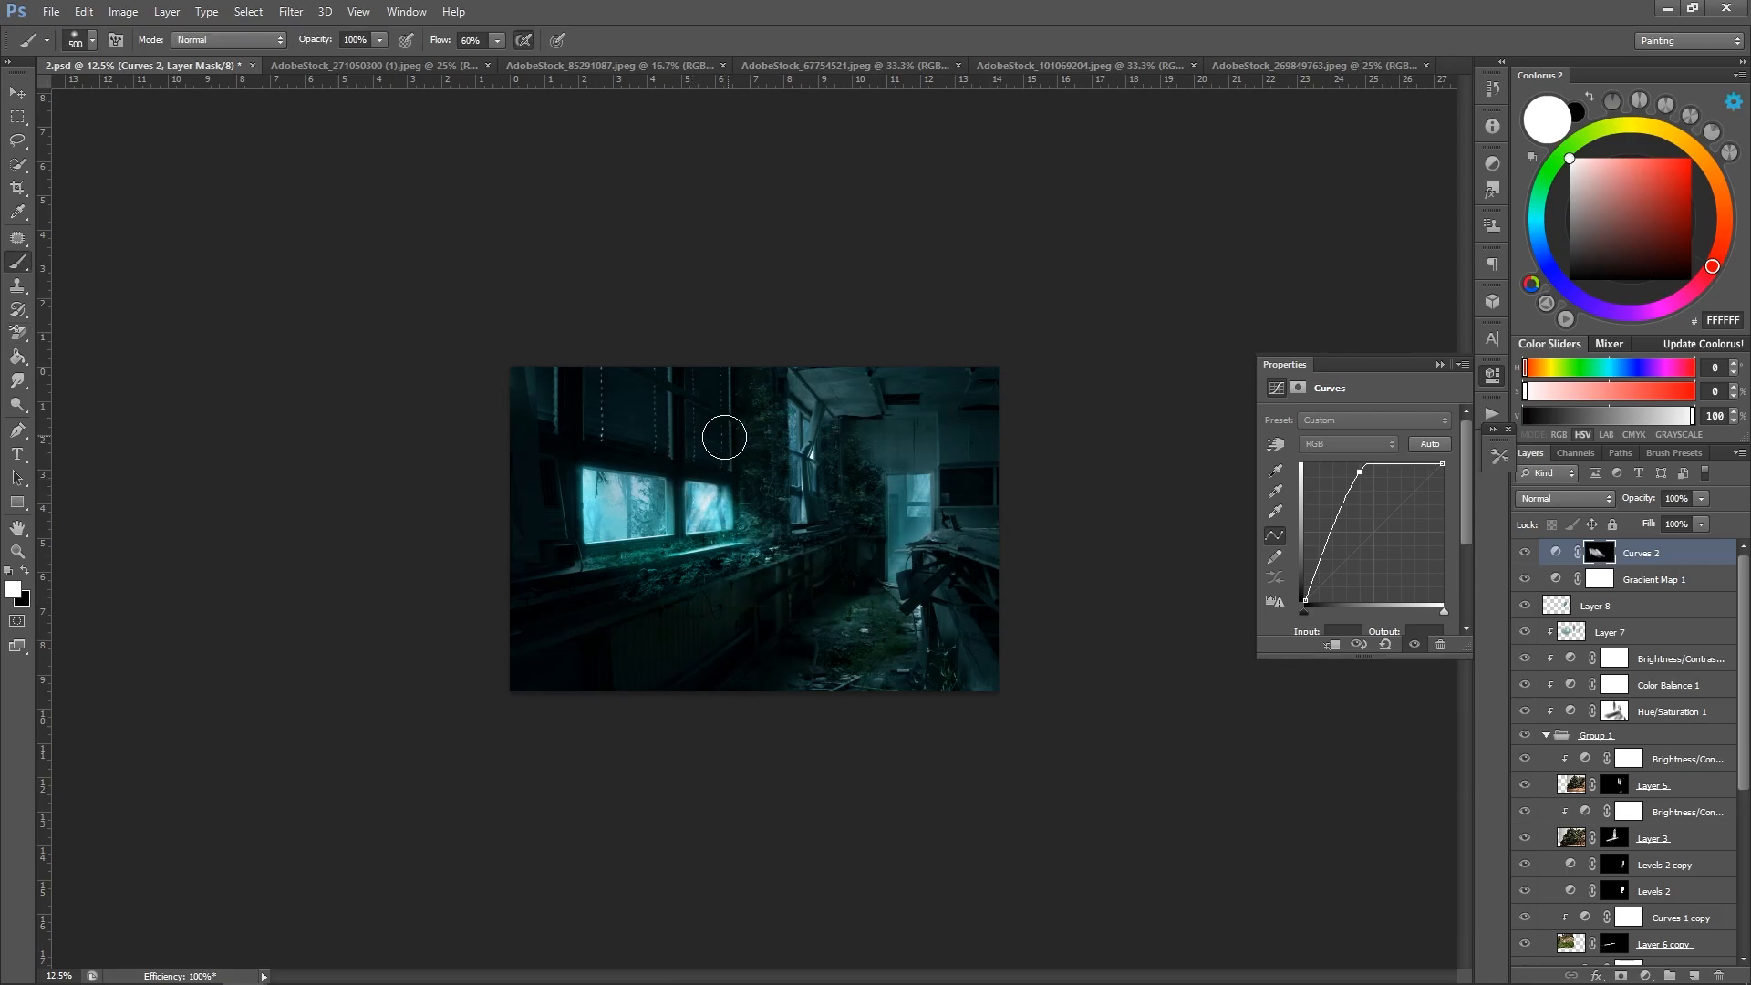
Refine the glow around the window frames on the Curves 2 mask, alternating black and white at brush sizes from 90 to 175.
key(bracketleft)
key(bracketleft)
key(bracketleft)
key(bracketleft)
key(bracketleft)
key(x)
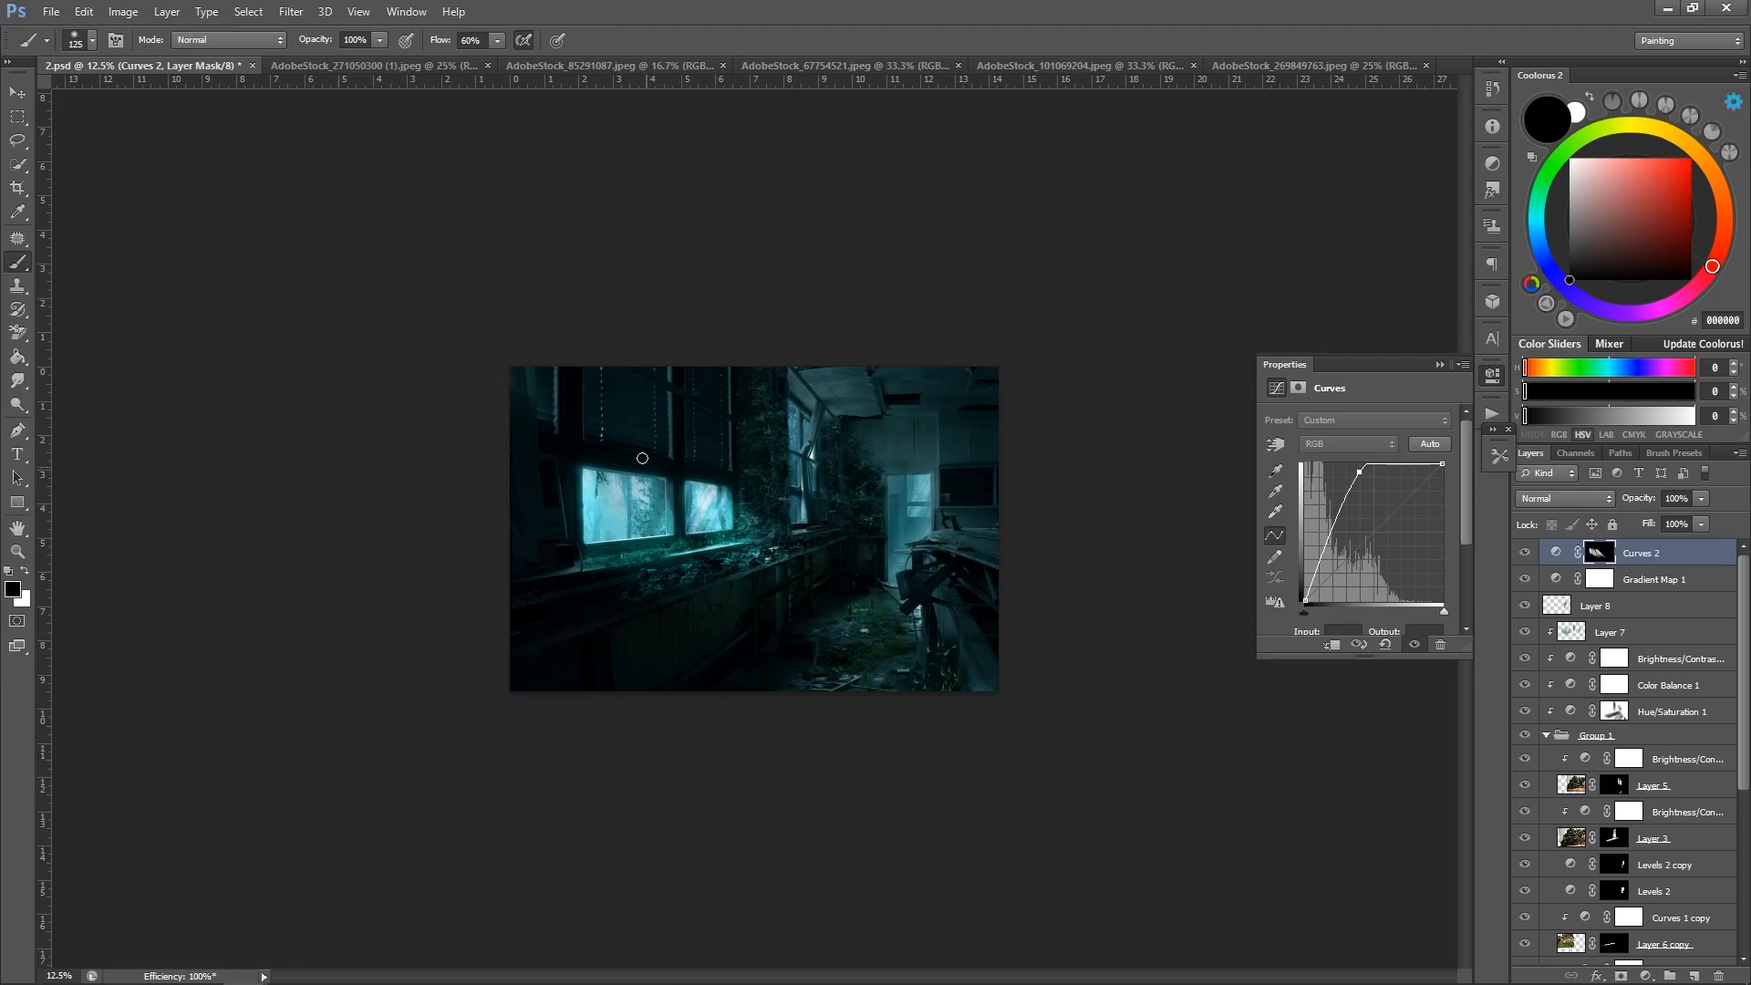
key(bracketleft)
key(x)
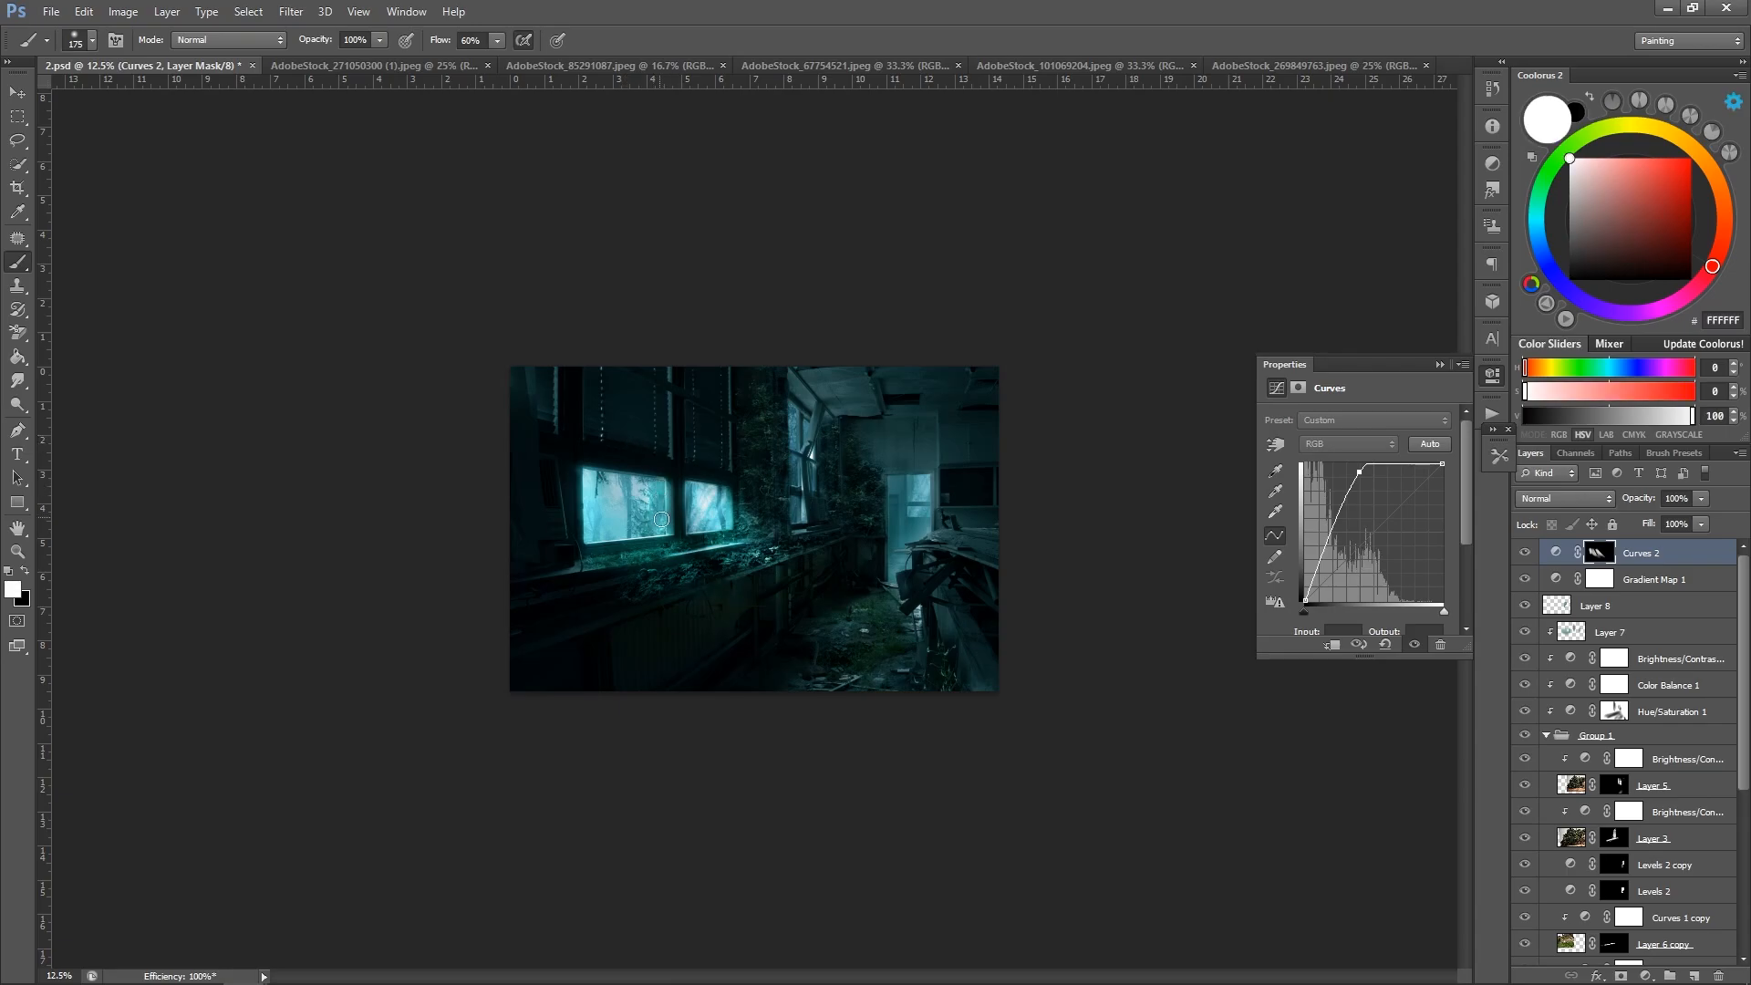
key(x)
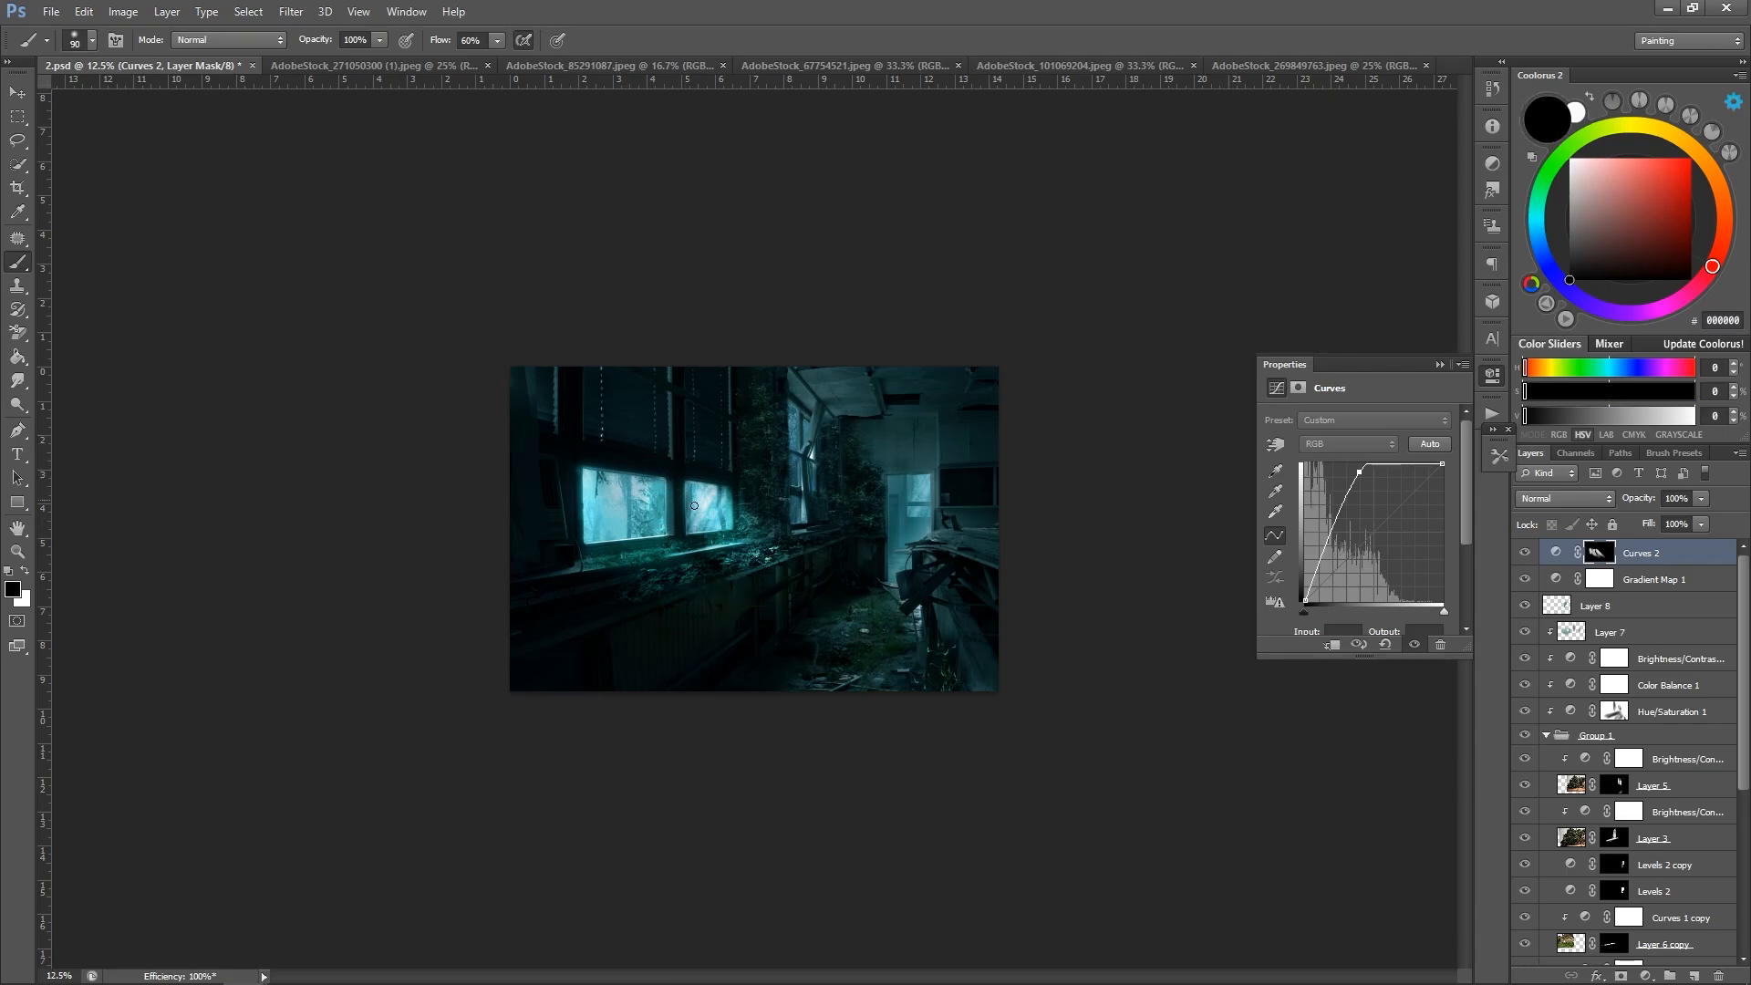
Paint white strokes on the Curves 2 mask down the frame between the panes and the outer side of the large pane.
key(x)
mouse_move(671, 460)
mouse_down()
mouse_move(671, 402)
mouse_move(682, 529)
mouse_up()
key(x)
key(bracketright)
key(x)
drag(584, 481, 593, 535)
key(x)
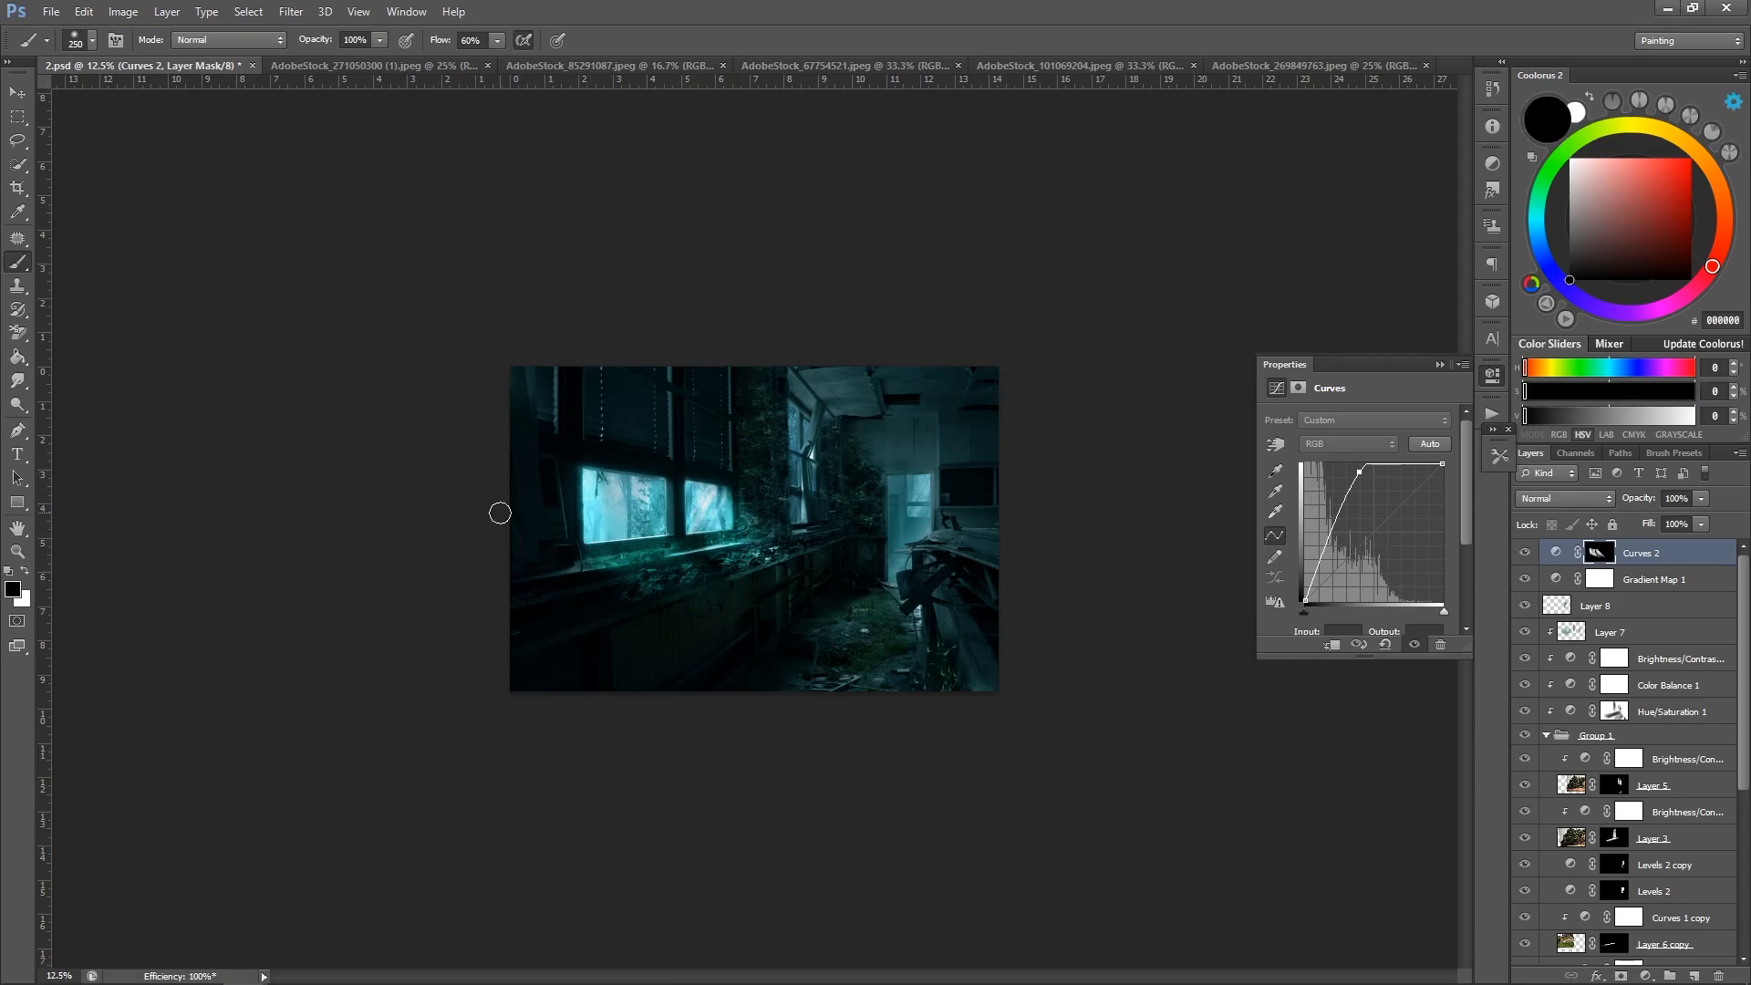
Paint black on the Curves 2 mask along the large pane's outer frame, and ready a white 150 brush.
drag(572, 466, 574, 531)
key(bracketleft)
key(bracketleft)
key(x)
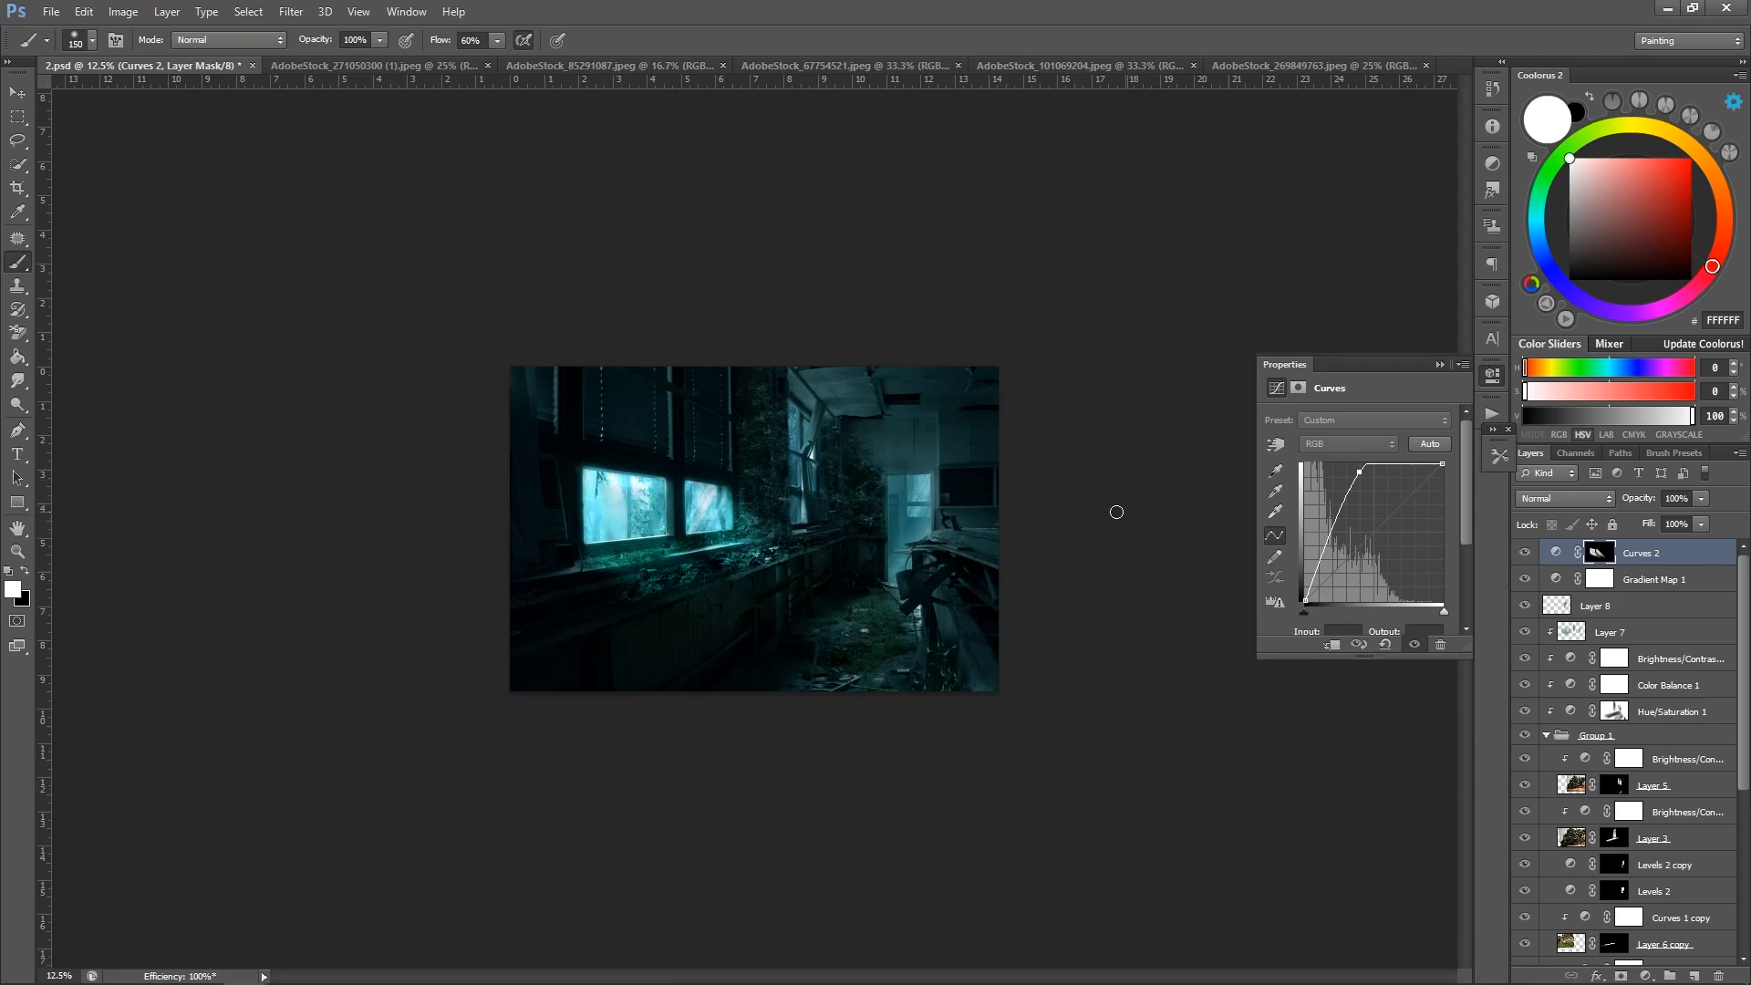
Check the Curves 2 mask overlay and touch up the glow below the windows with black and white at brush size 200.
key(backslash)
key(backslash)
key(bracketright)
key(bracketright)
key(x)
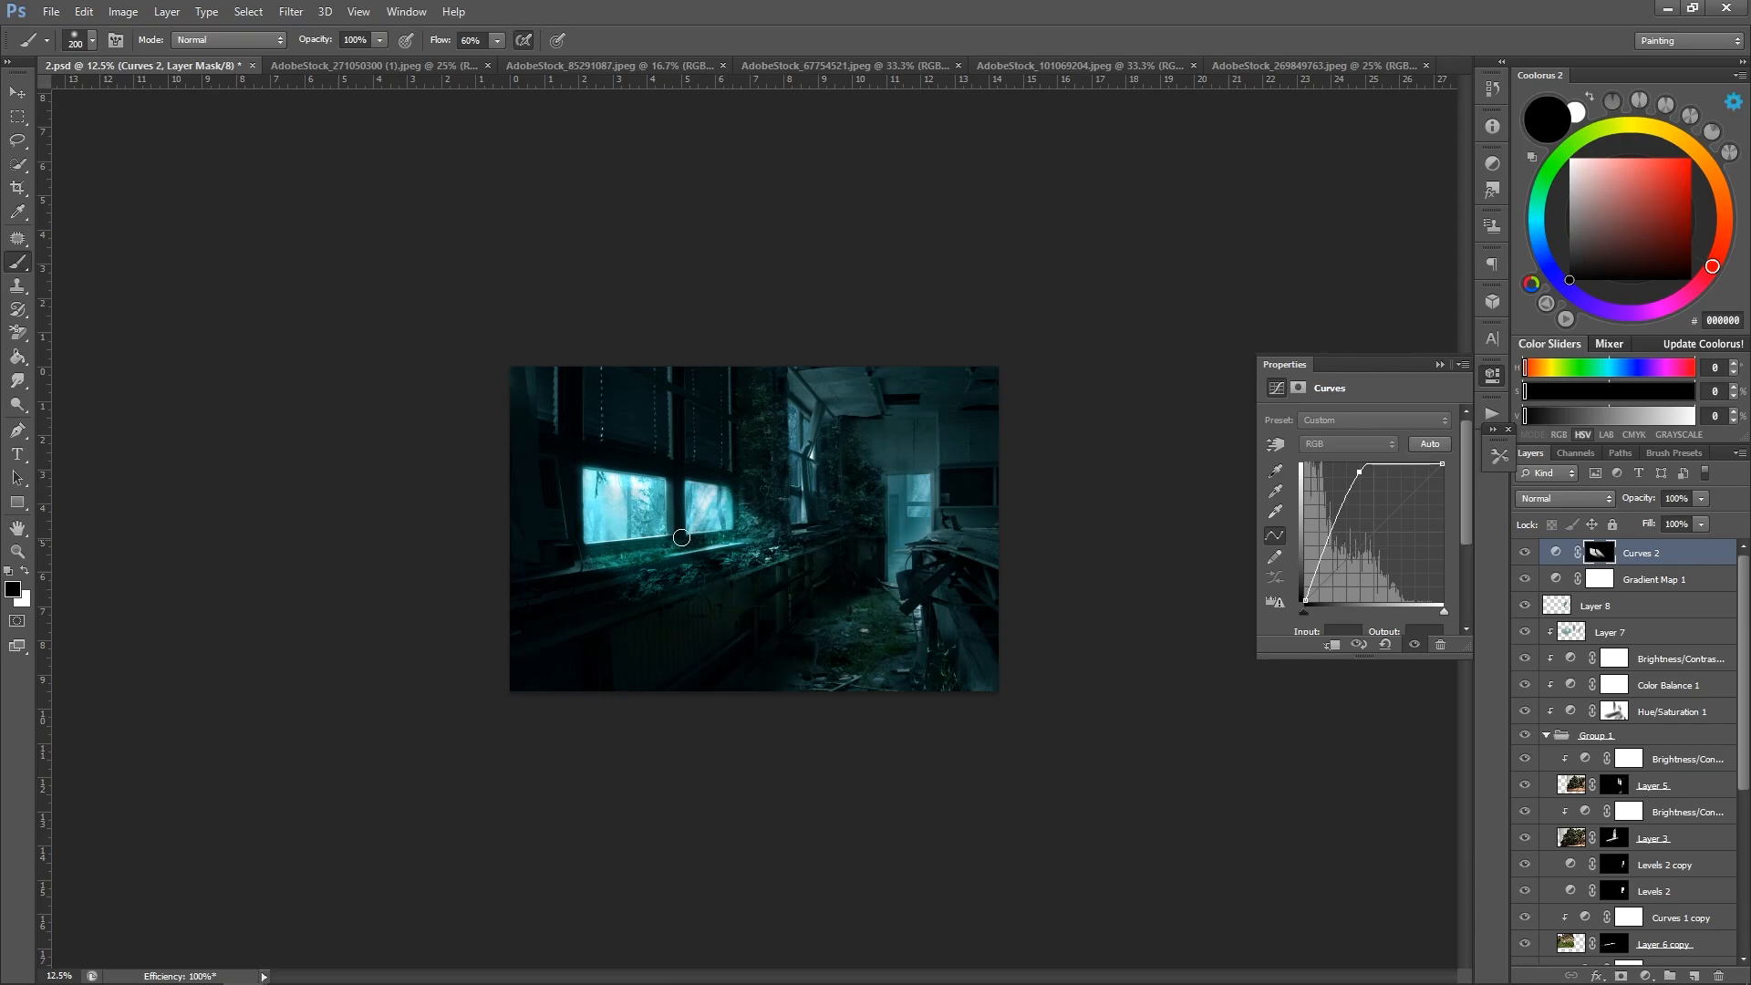
key(x)
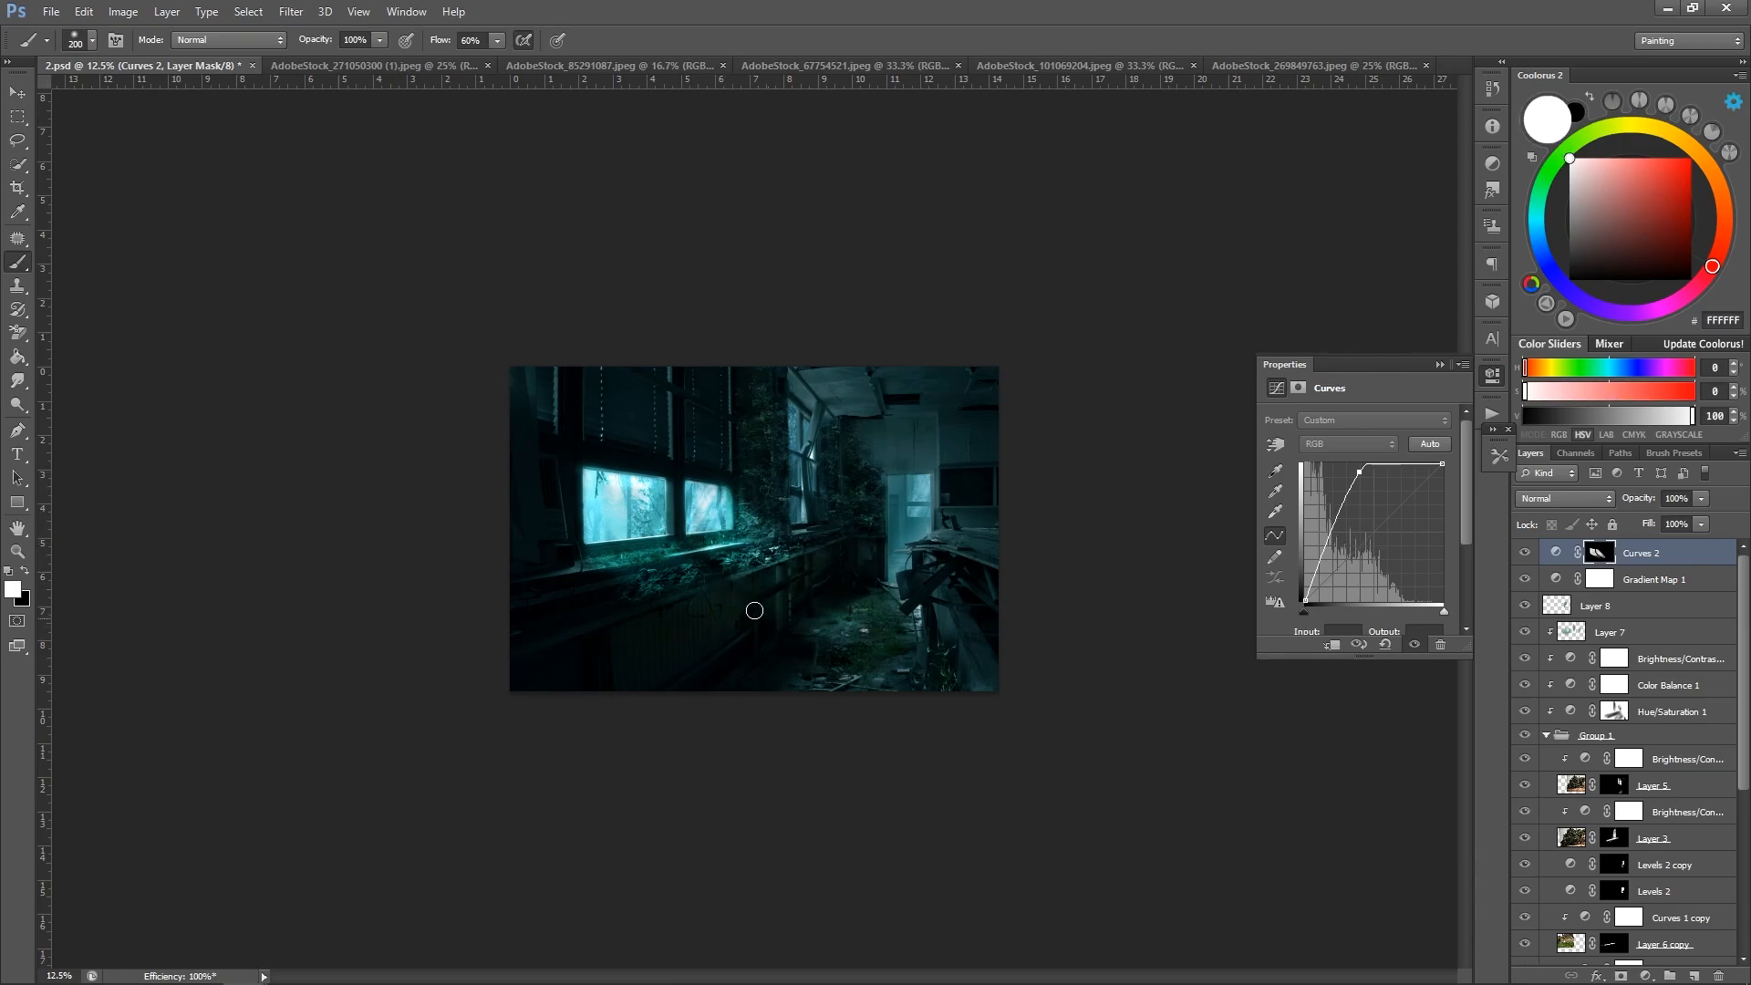
key(x)
alt+click(901, 527)
alt+click(901, 527)
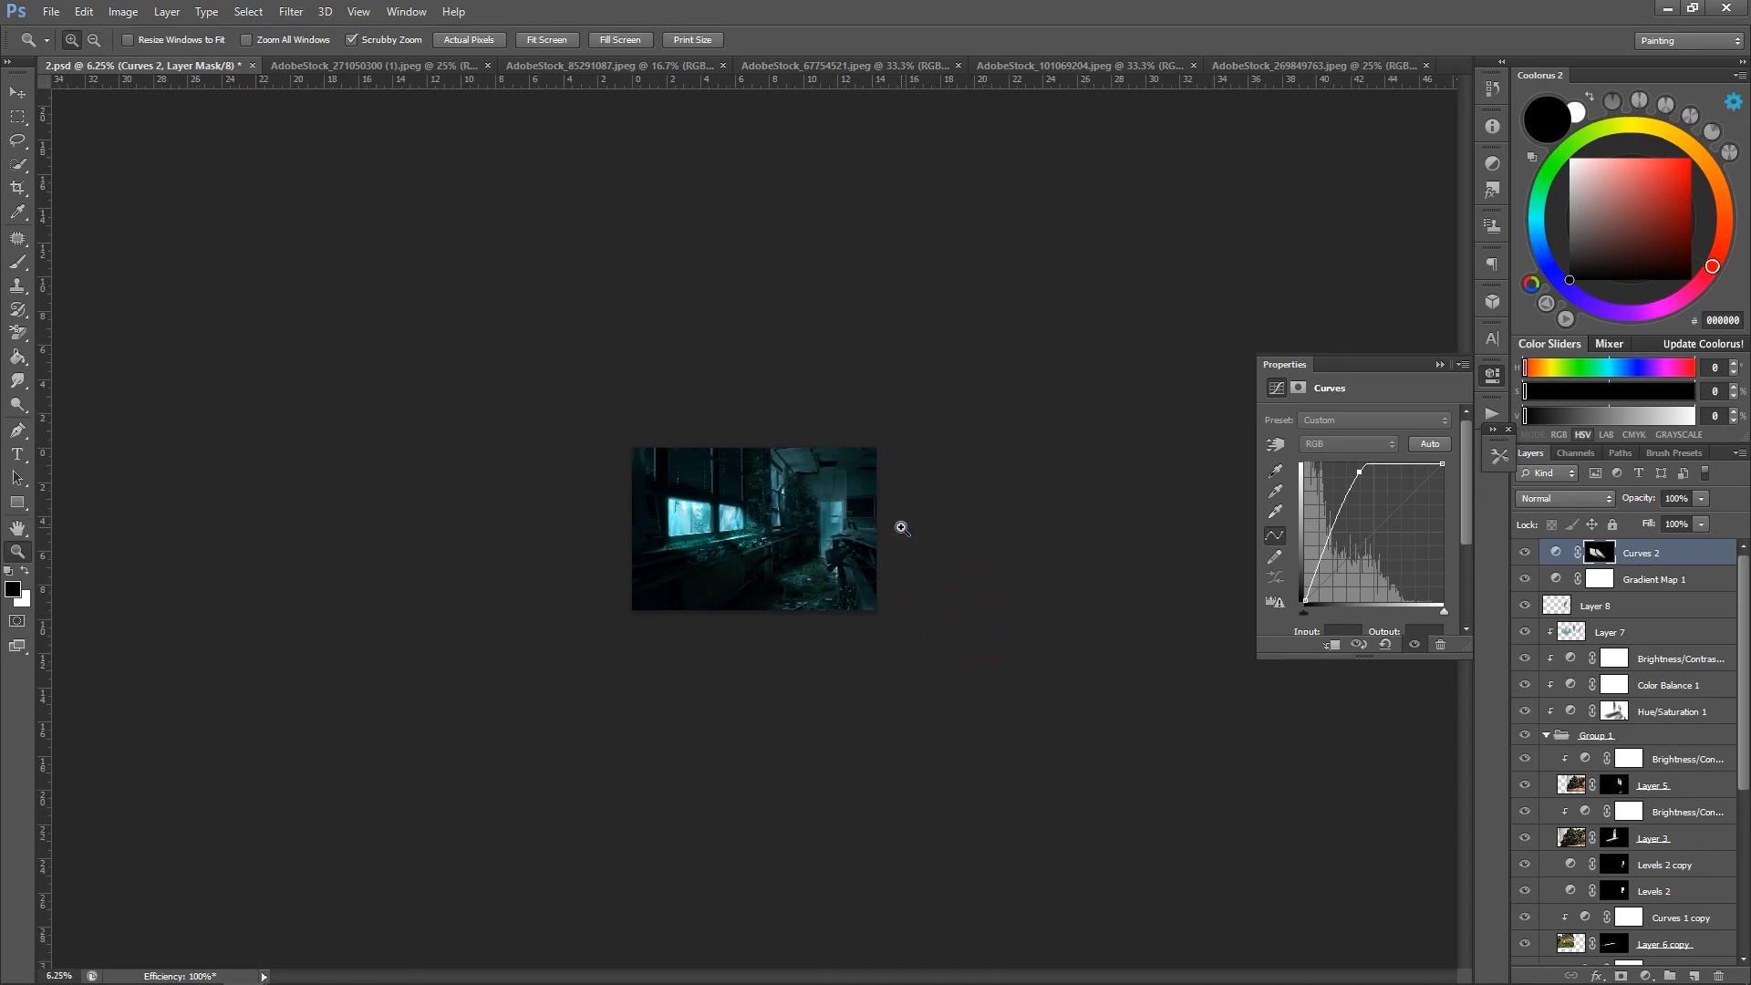
Outline a shadow wedge from the divider between the lit panes to the floor, load it as a selection and ready a black 300 brush.
ctrl+click(591, 498)
ctrl+click(591, 498)
ctrl+click(592, 497)
key(p)
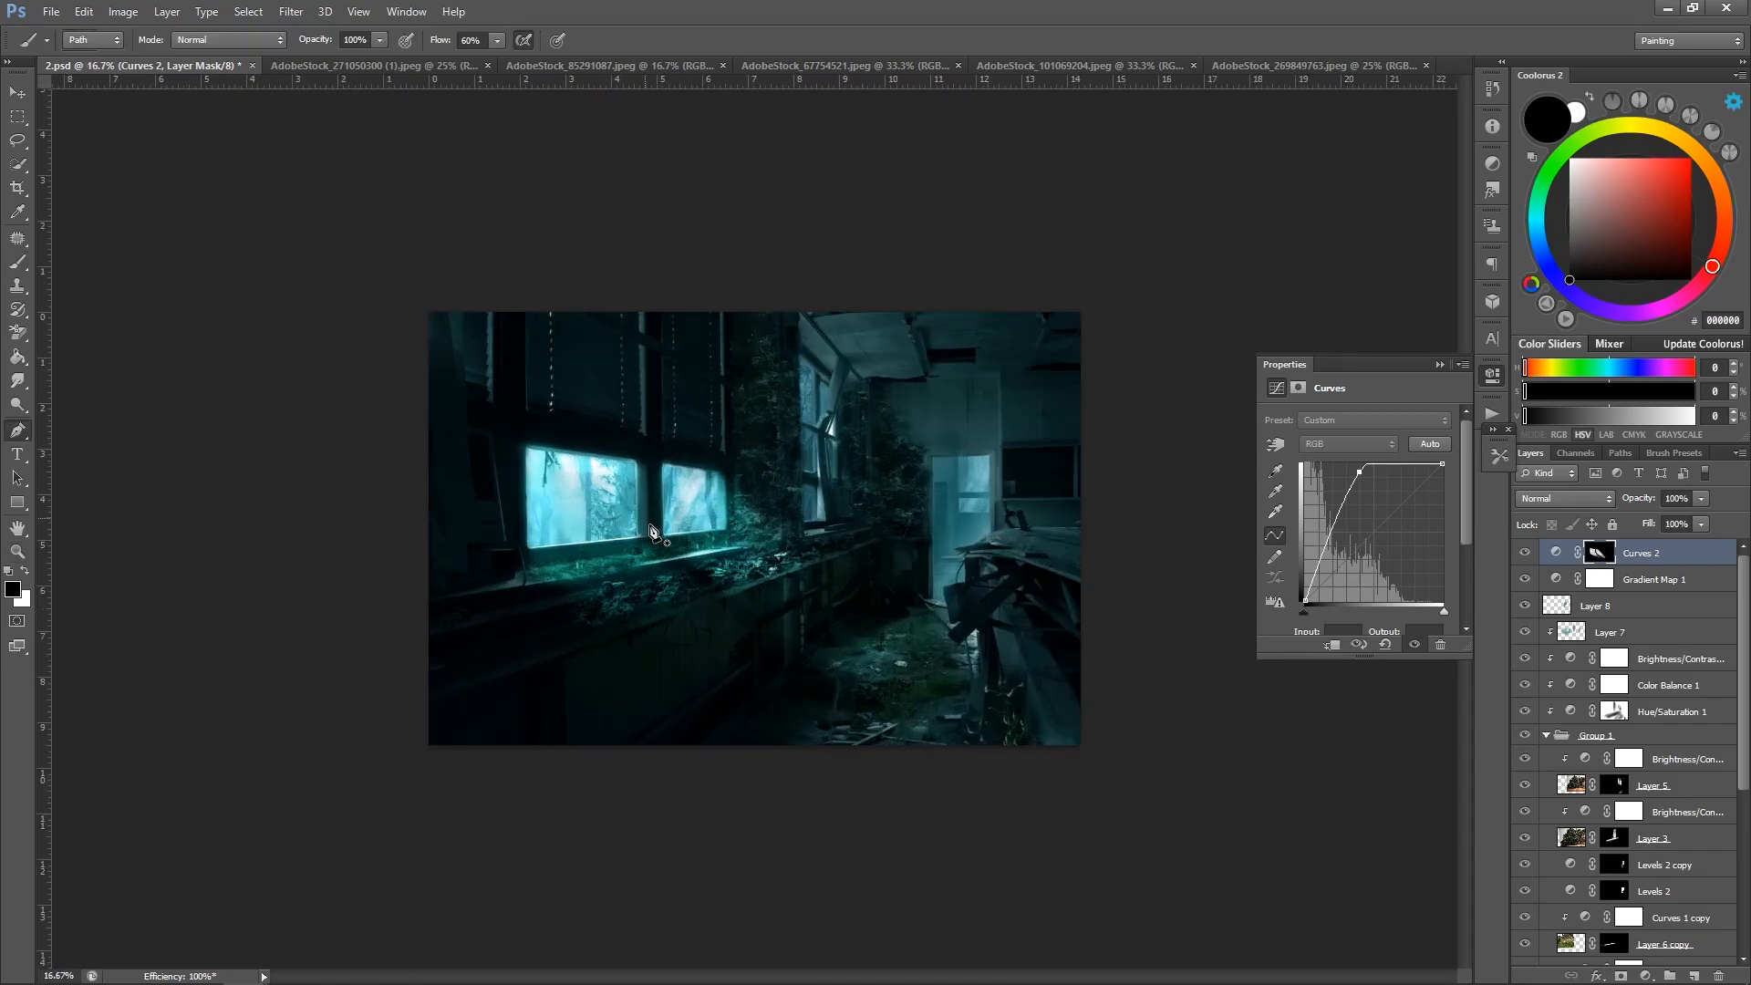
click(661, 535)
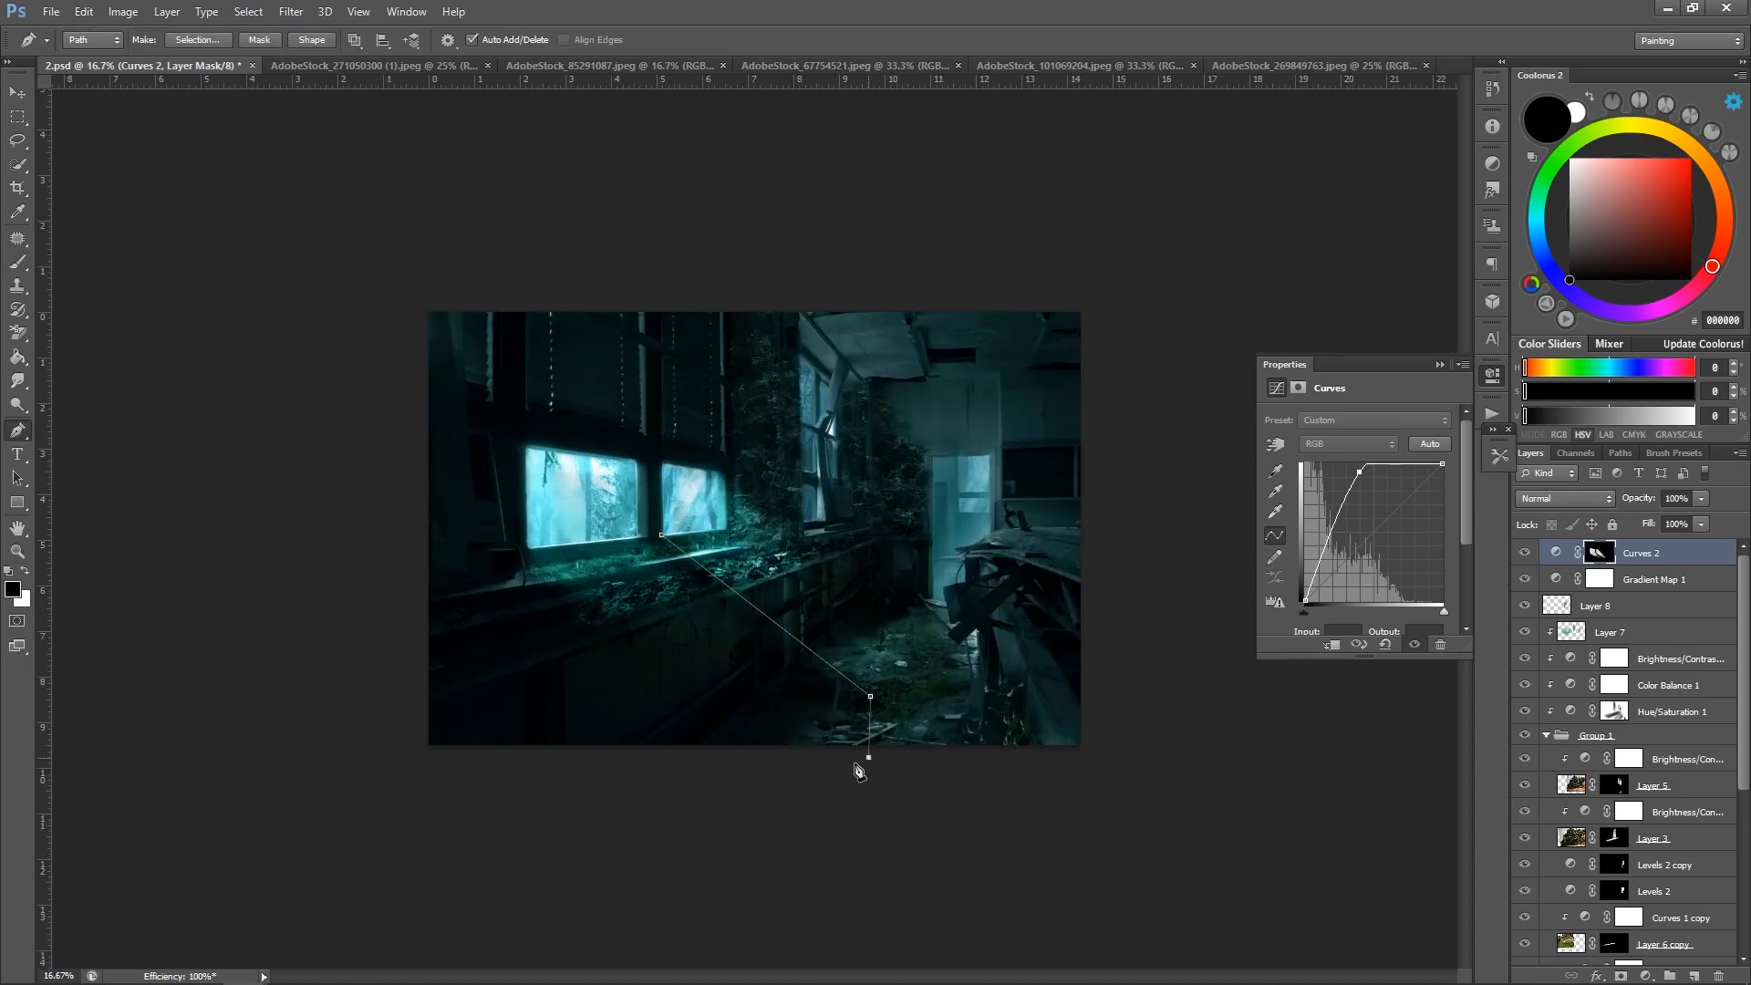
click(649, 540)
key(b)
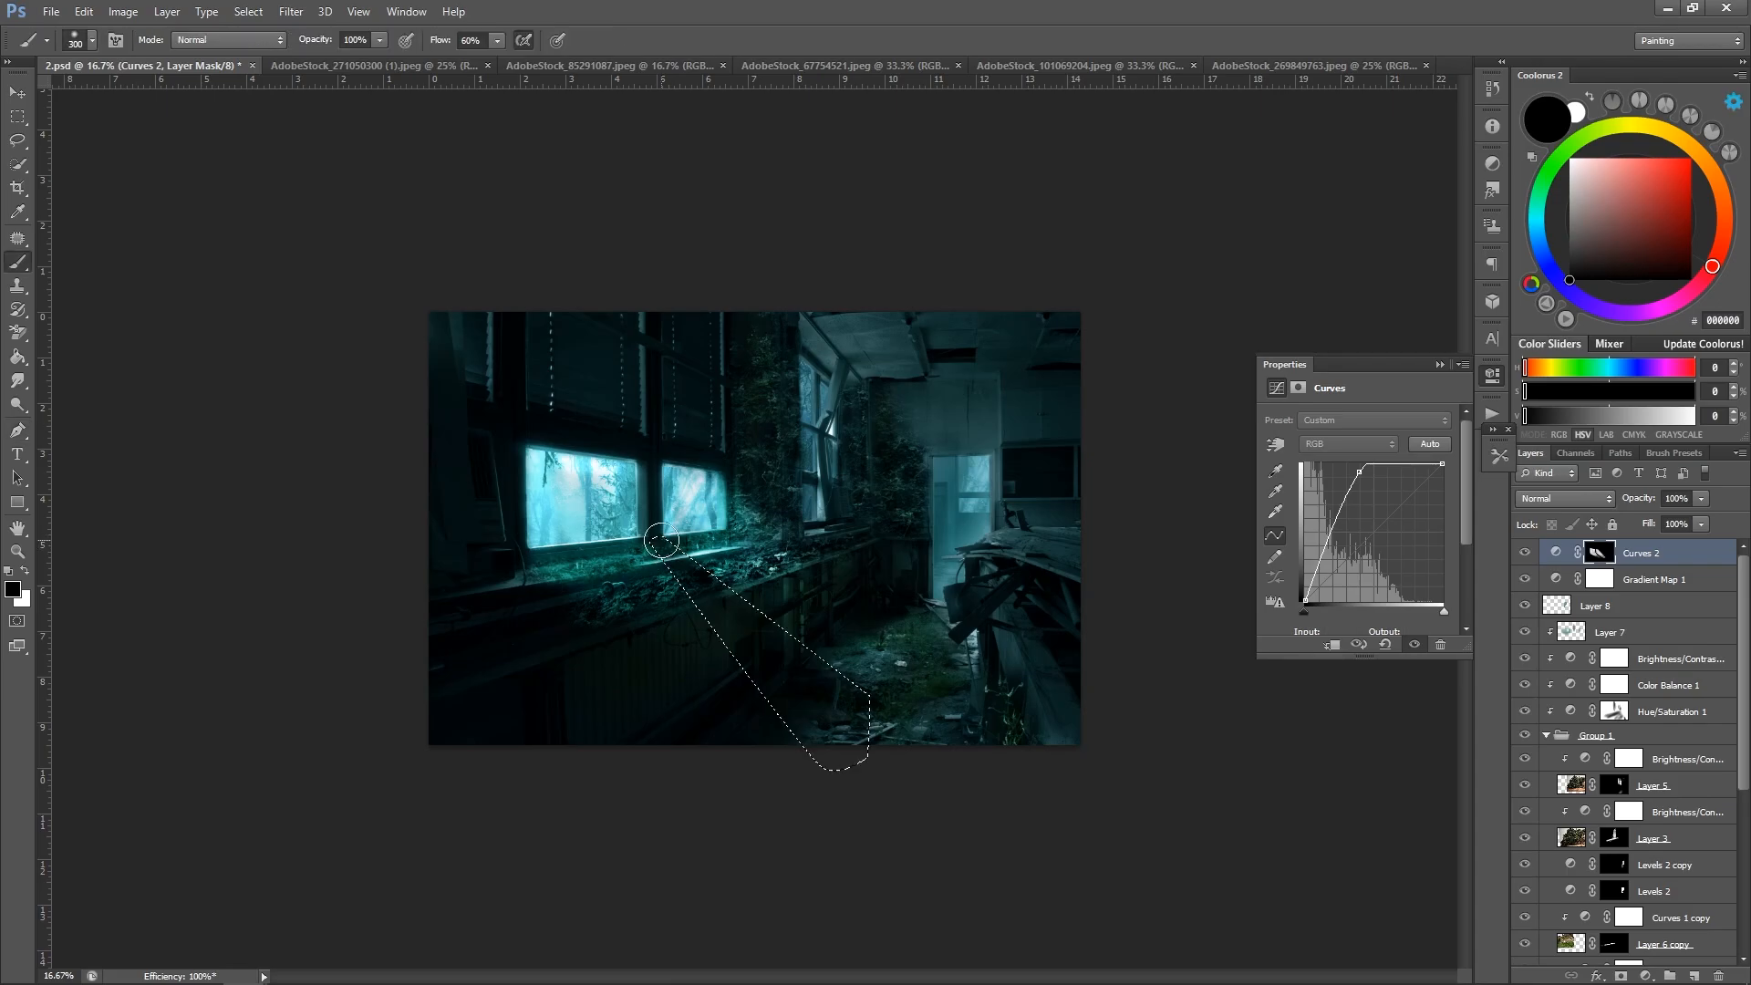
Review the wall shadow at several magnifications and save the document.
key(z)
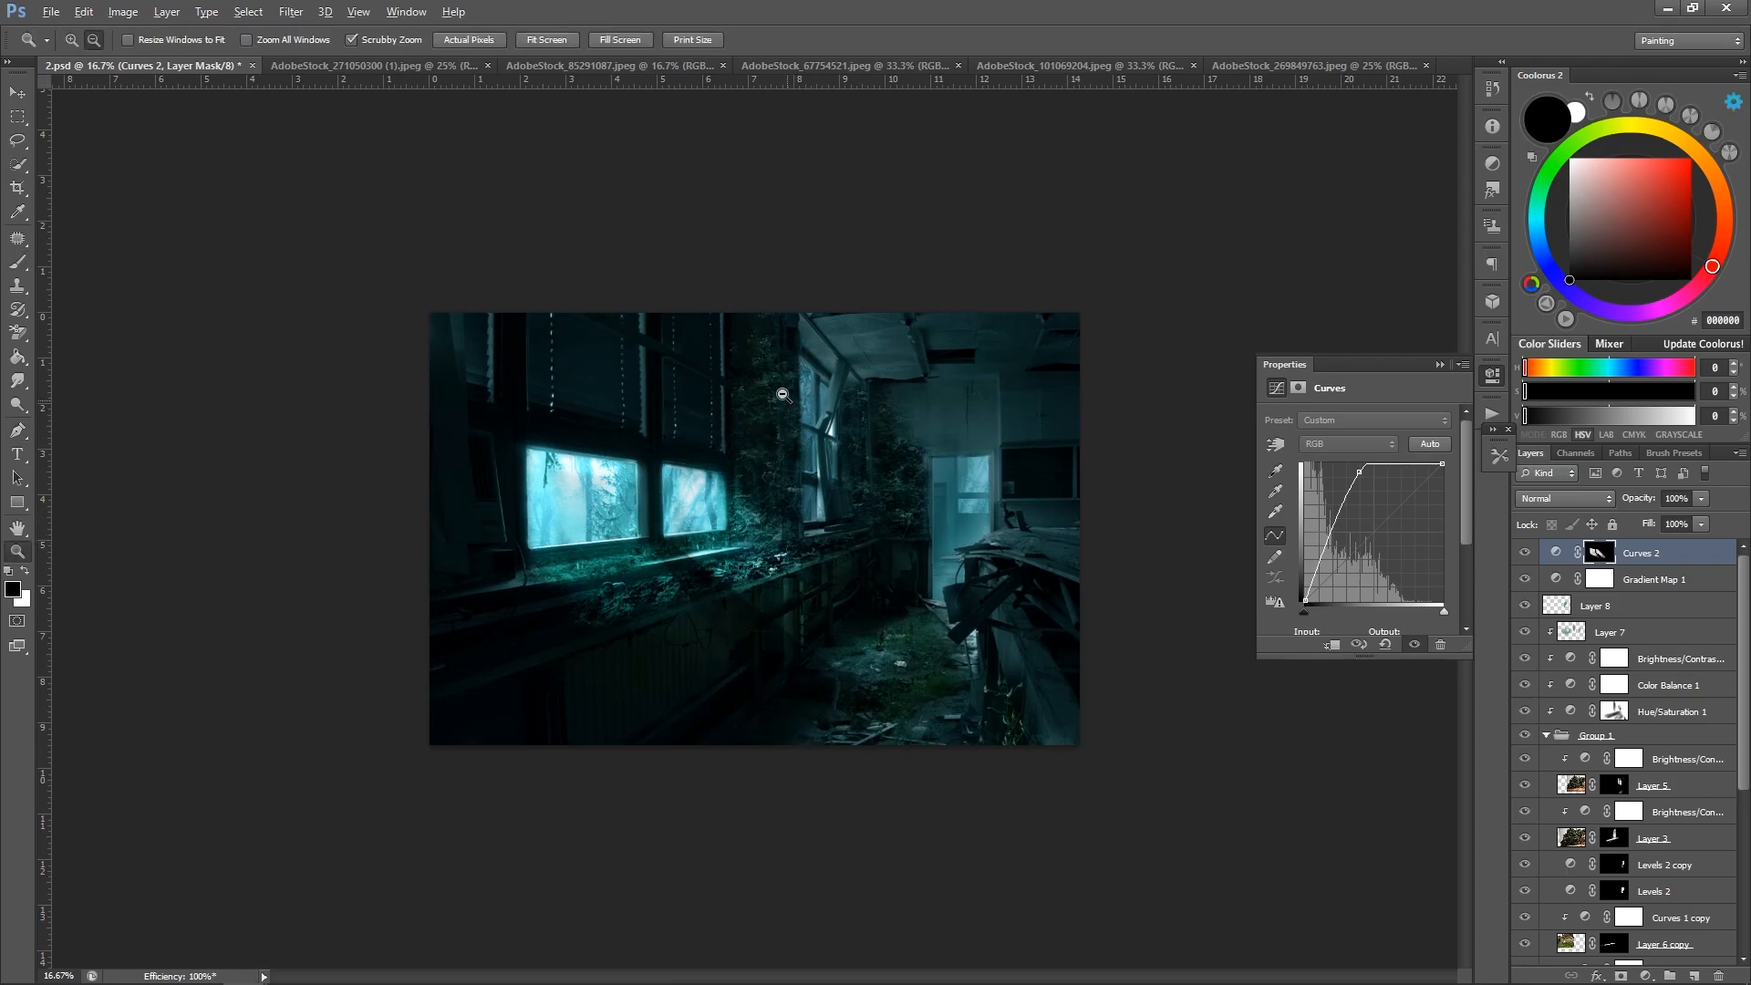
alt+click(821, 394)
alt+click(824, 395)
alt+click(825, 395)
click(780, 385)
click(775, 383)
click(776, 383)
key(ctrl+s)
Soften the shadow edge on the Curves 2 mask using the Blur tool at size 400 and 100% strength.
click(18, 380)
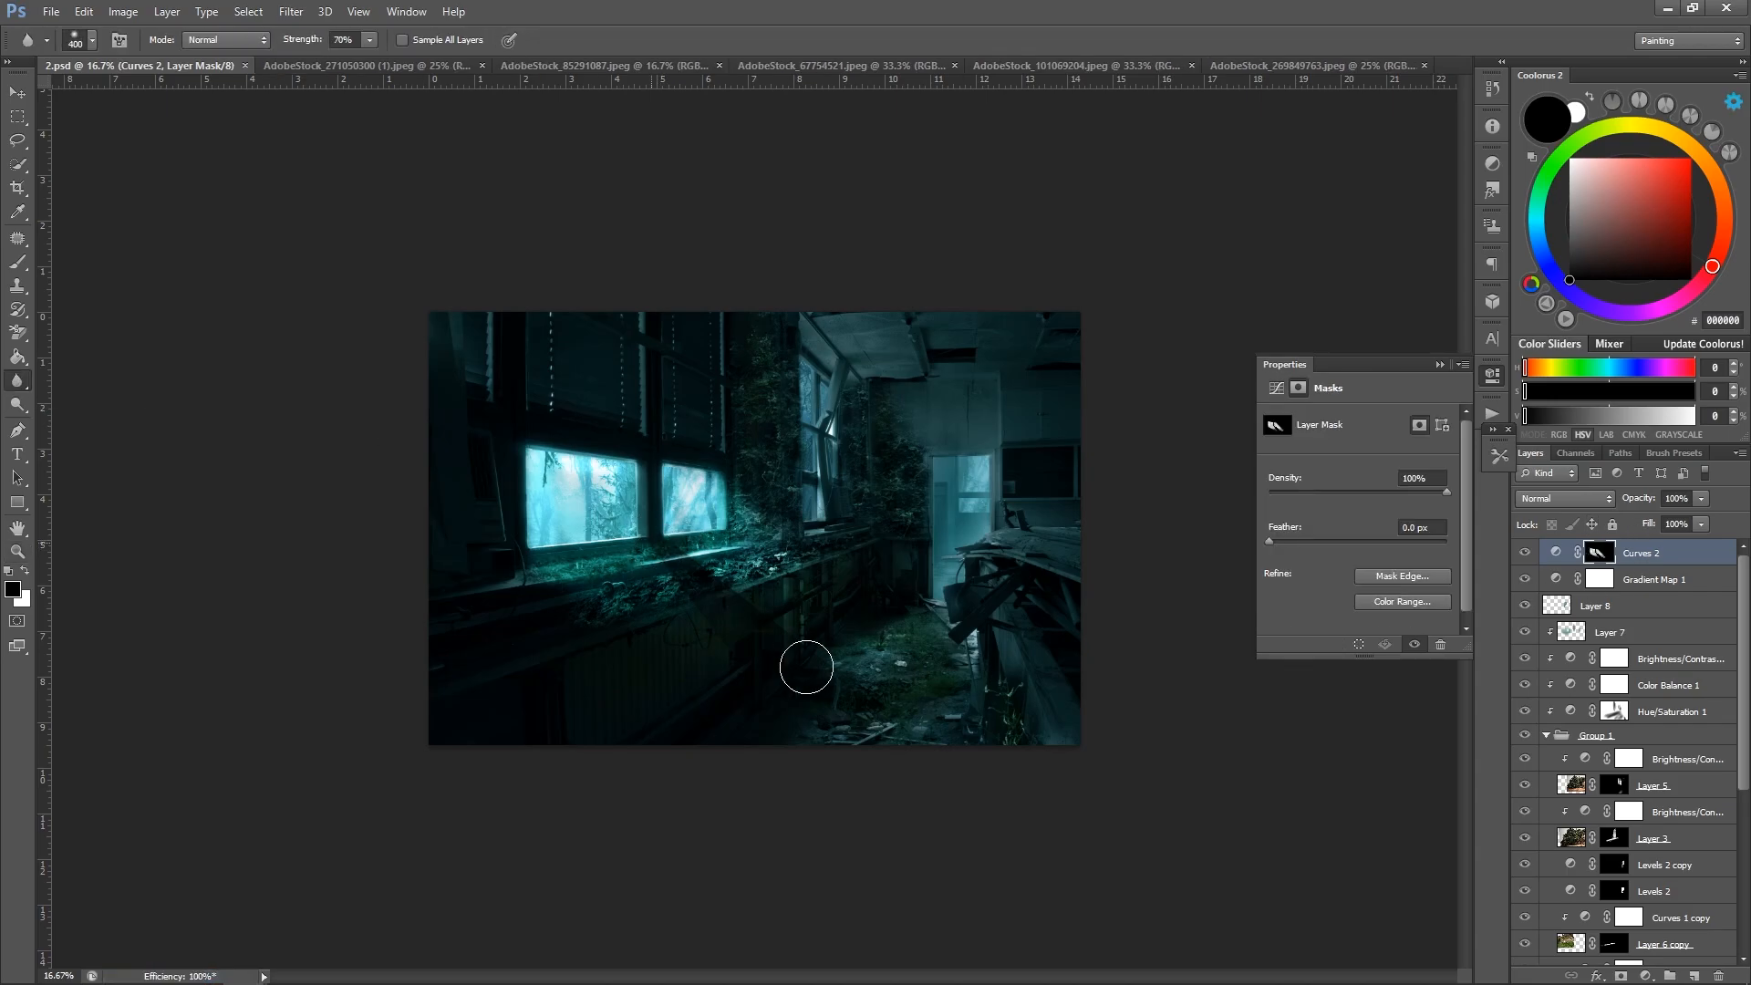
key(z)
click(724, 614)
click(17, 380)
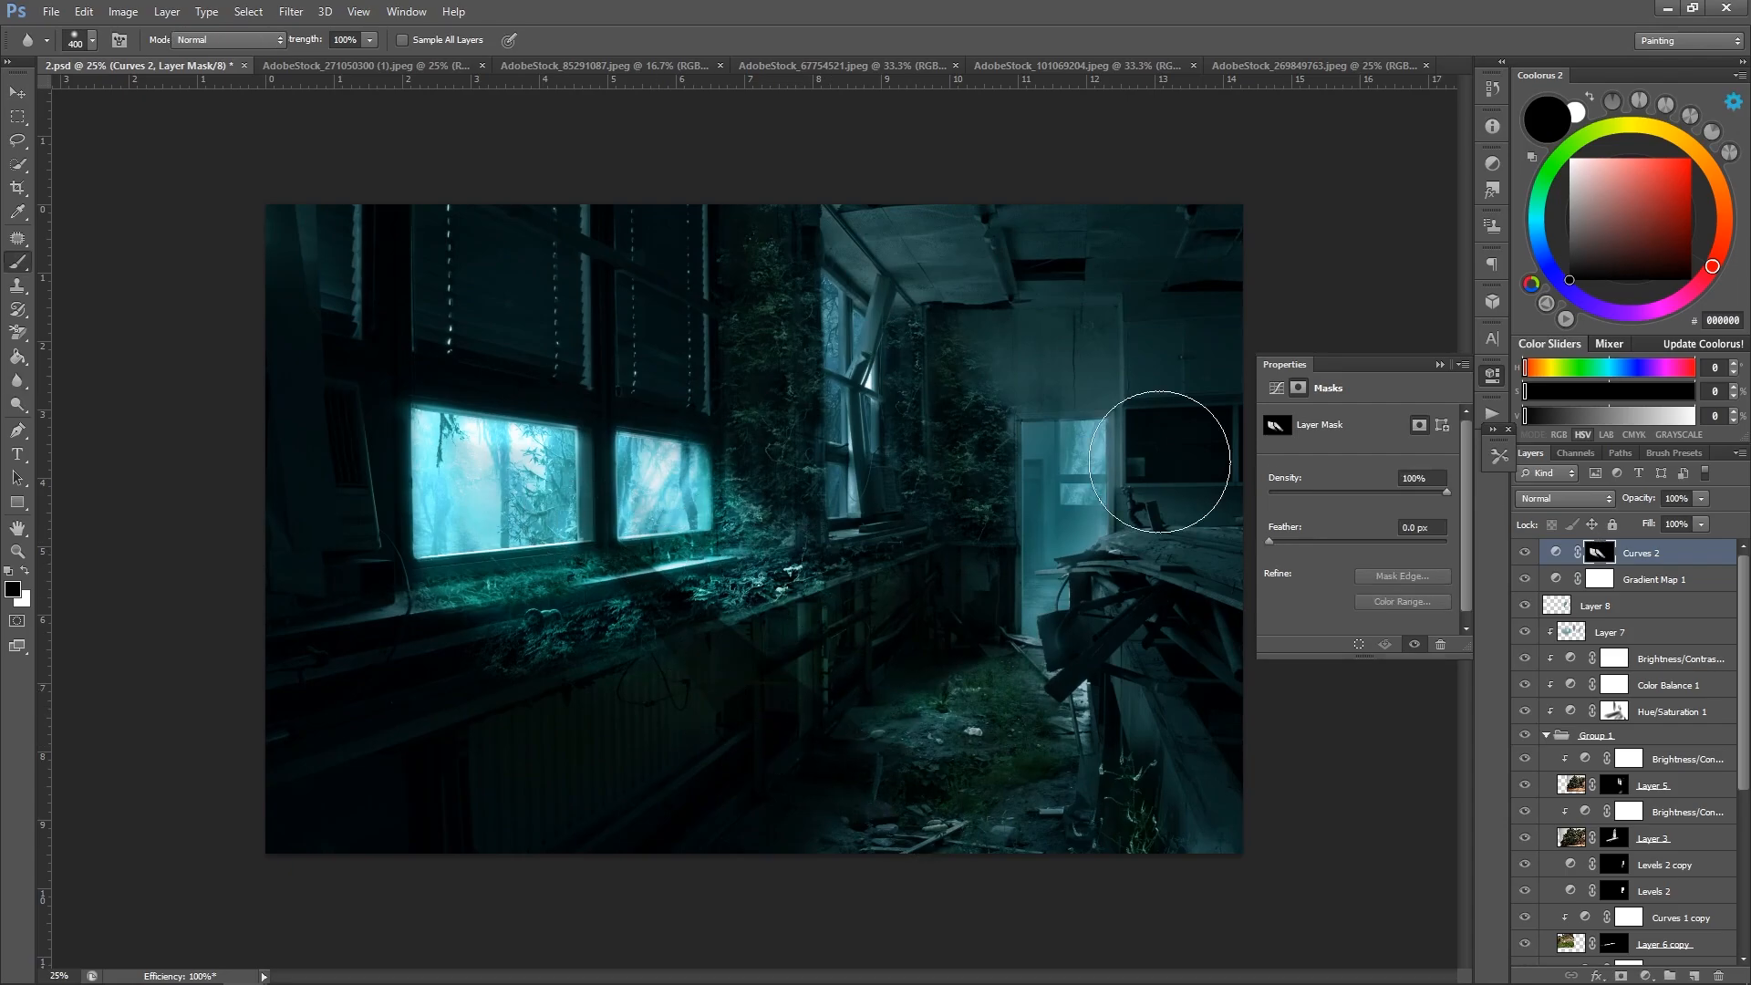
Touch up the Curves 2 mask below the lit windows with white at brush size 150 and black at size 400.
key(b)
key(x)
key(bracketright)
key(bracketright)
key(bracketright)
key(bracketright)
key(bracketright)
key(bracketright)
key(bracketright)
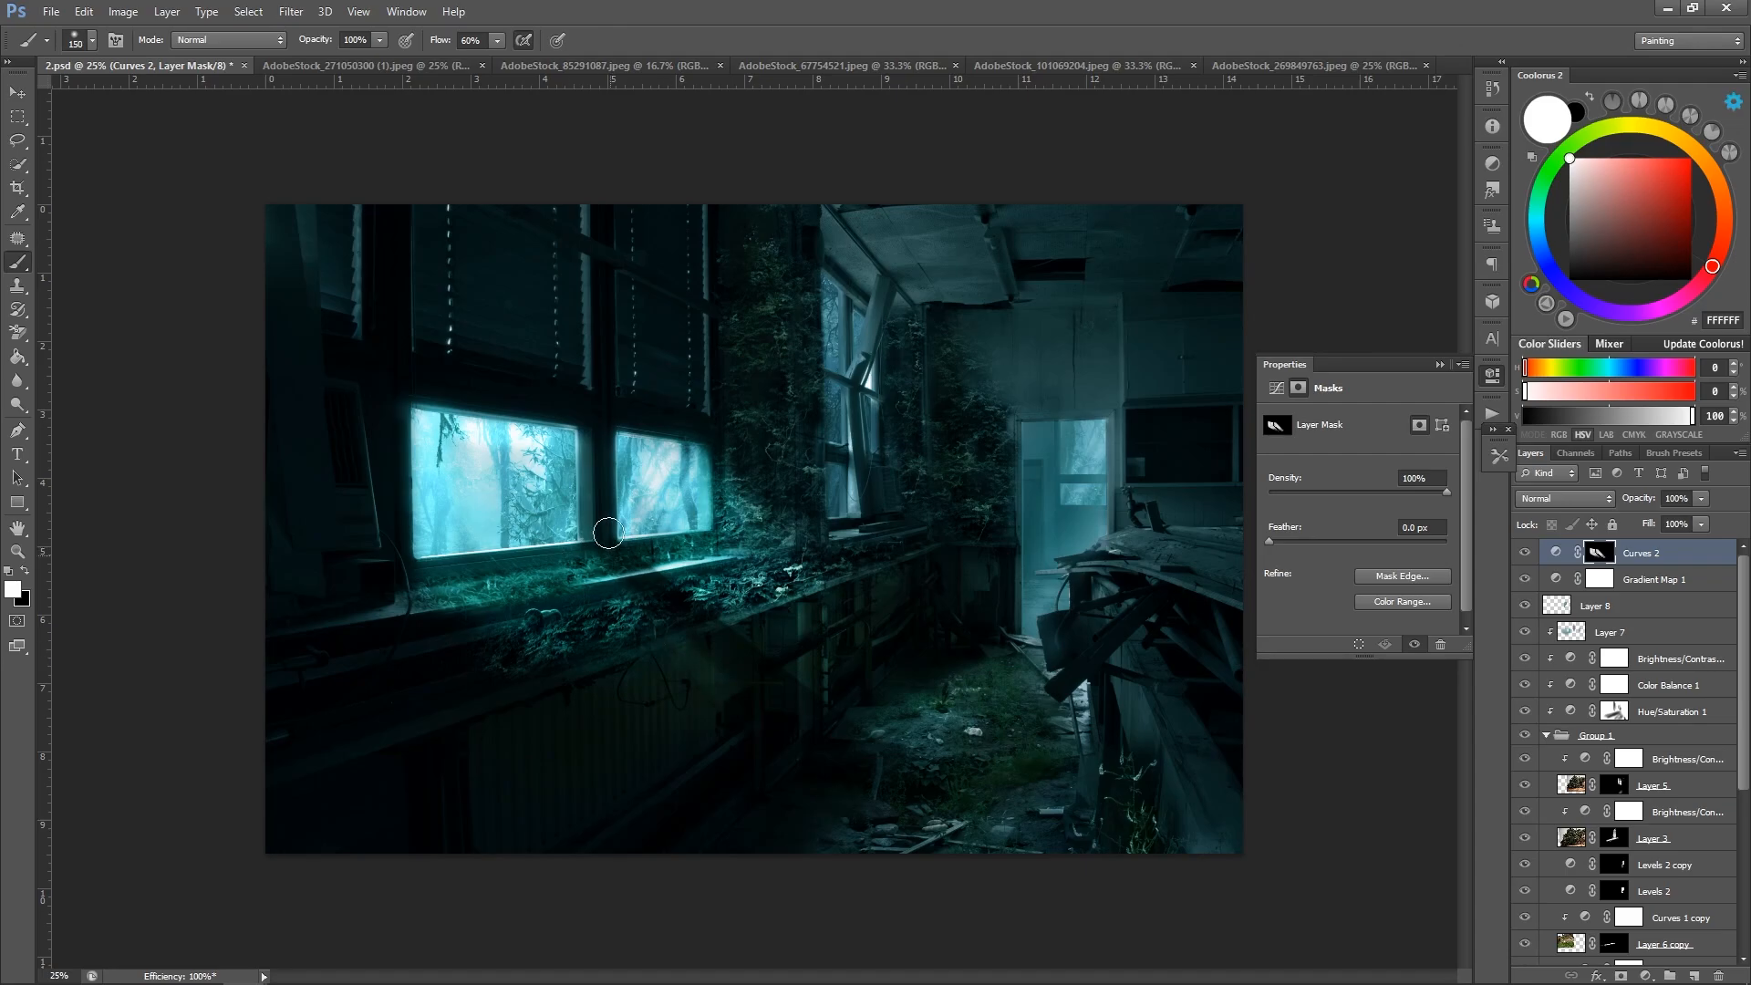
key(x)
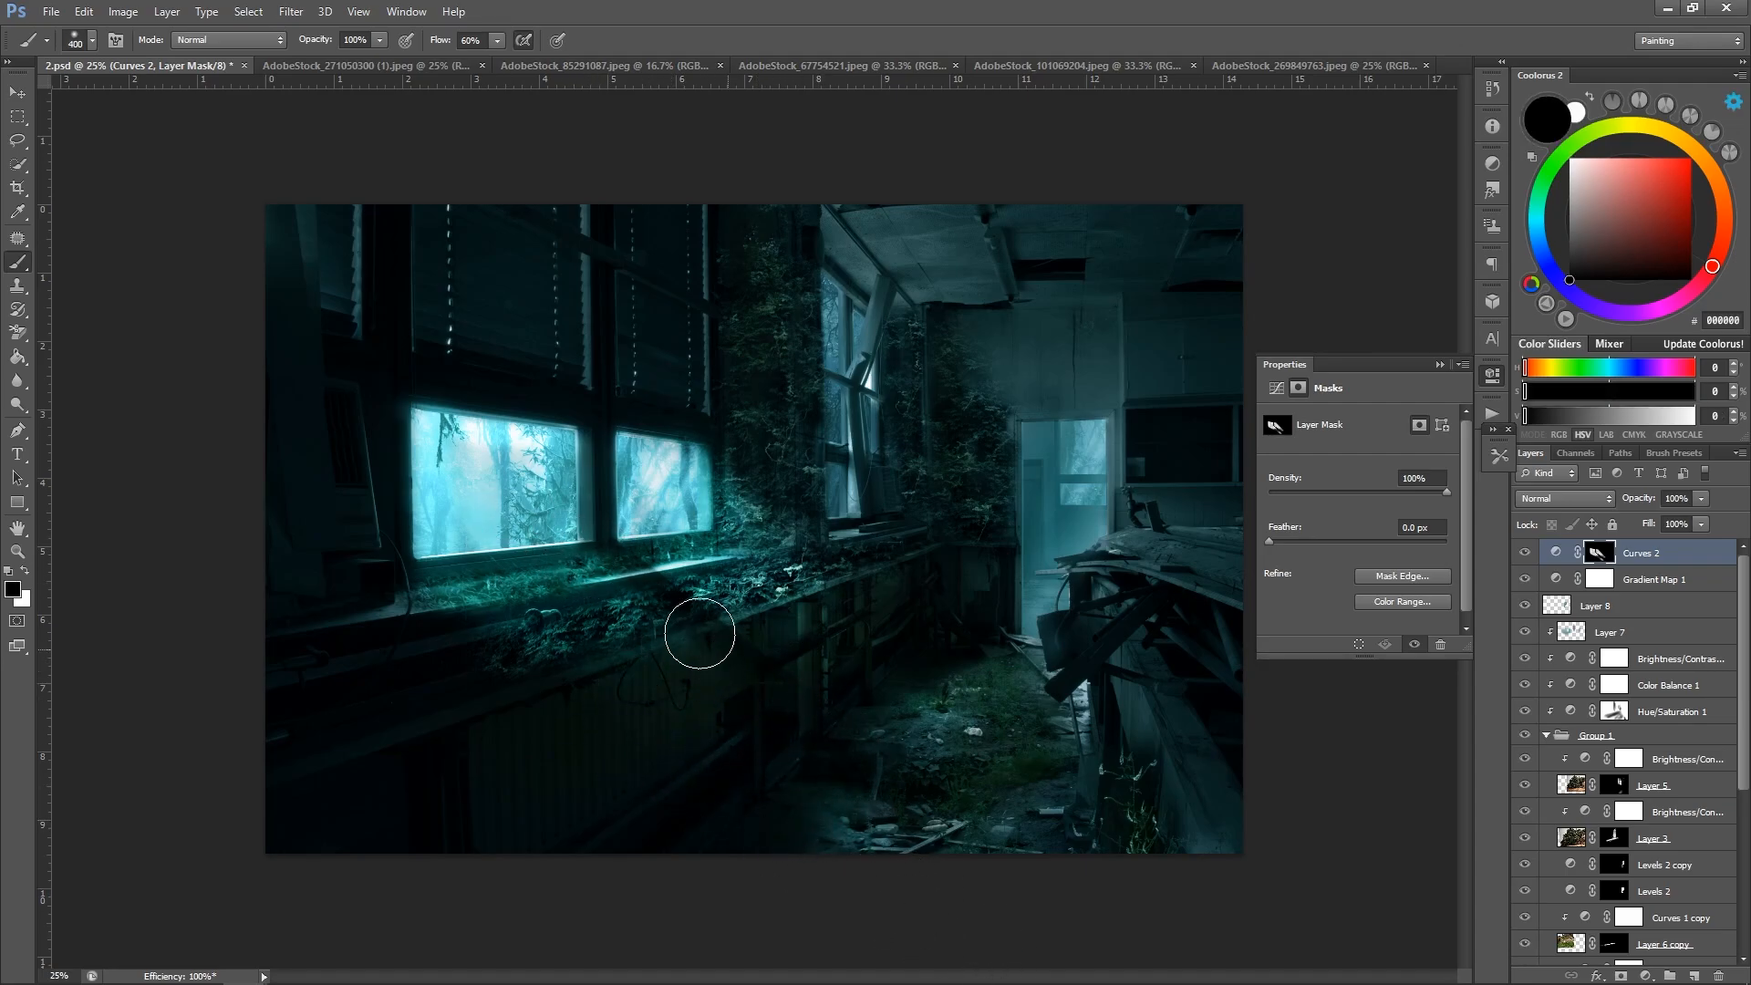
Check the whole image and lower the Curves 2 layer's opacity to 65%.
key(z)
alt+click(922, 622)
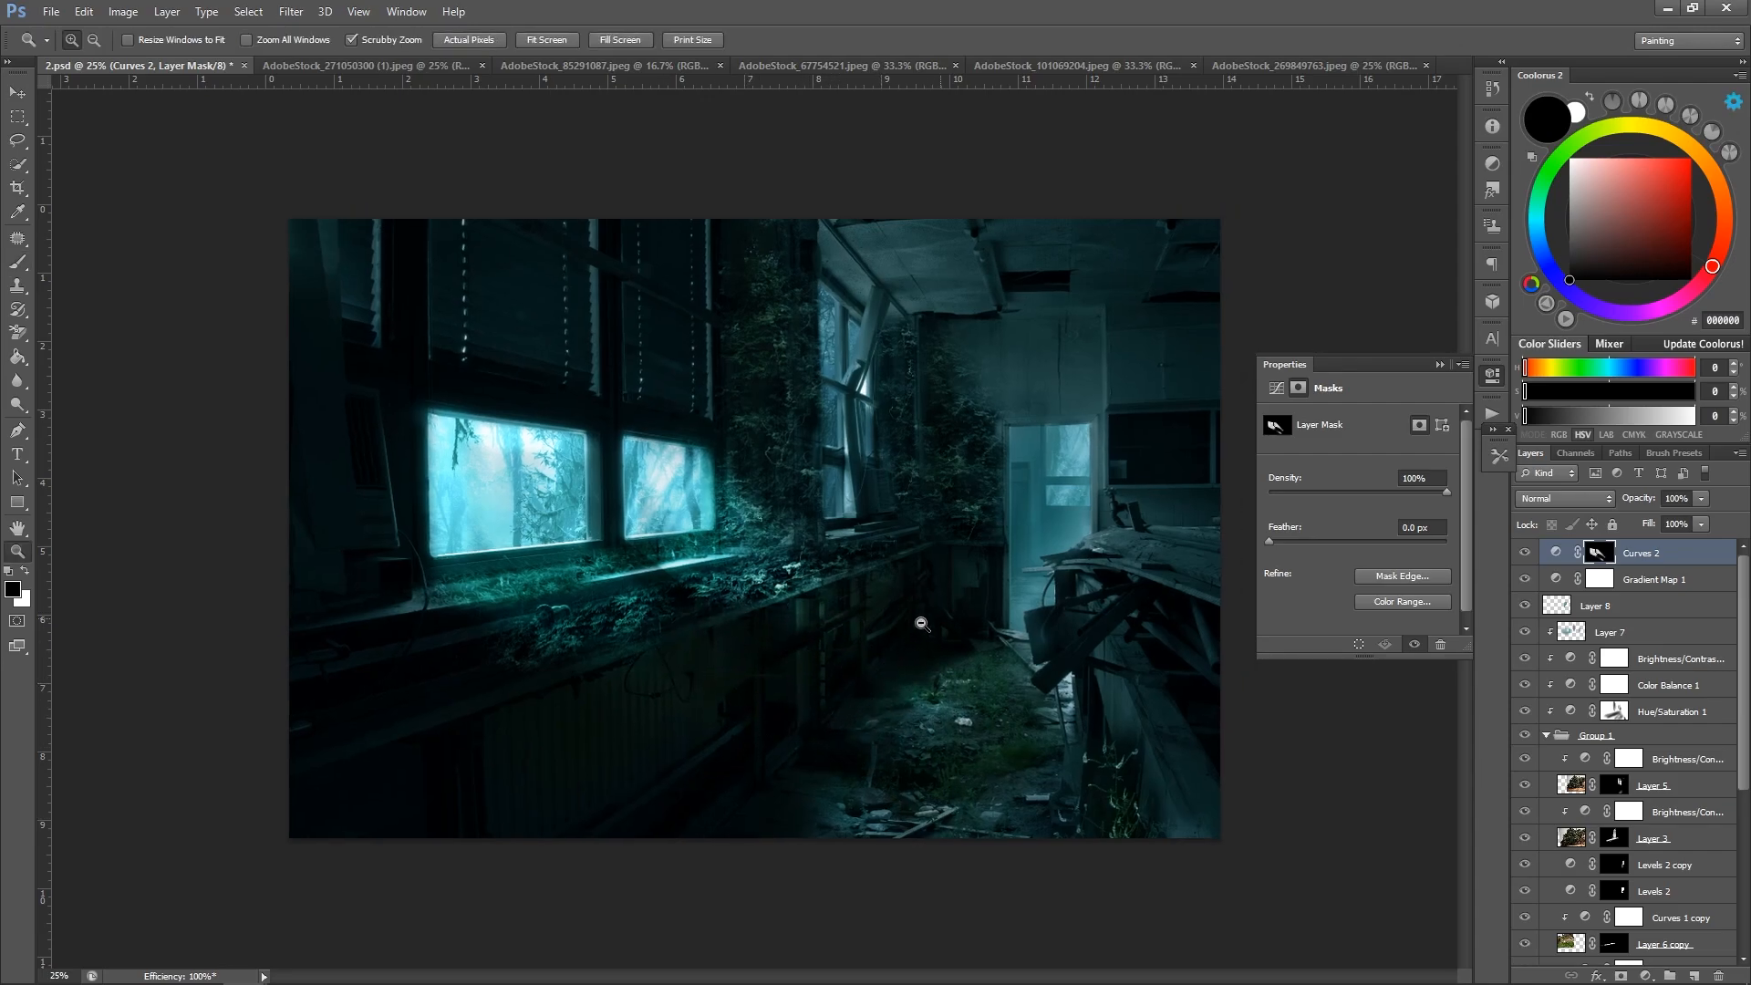
alt+click(924, 613)
alt+click(929, 588)
click(753, 587)
click(752, 586)
key(b)
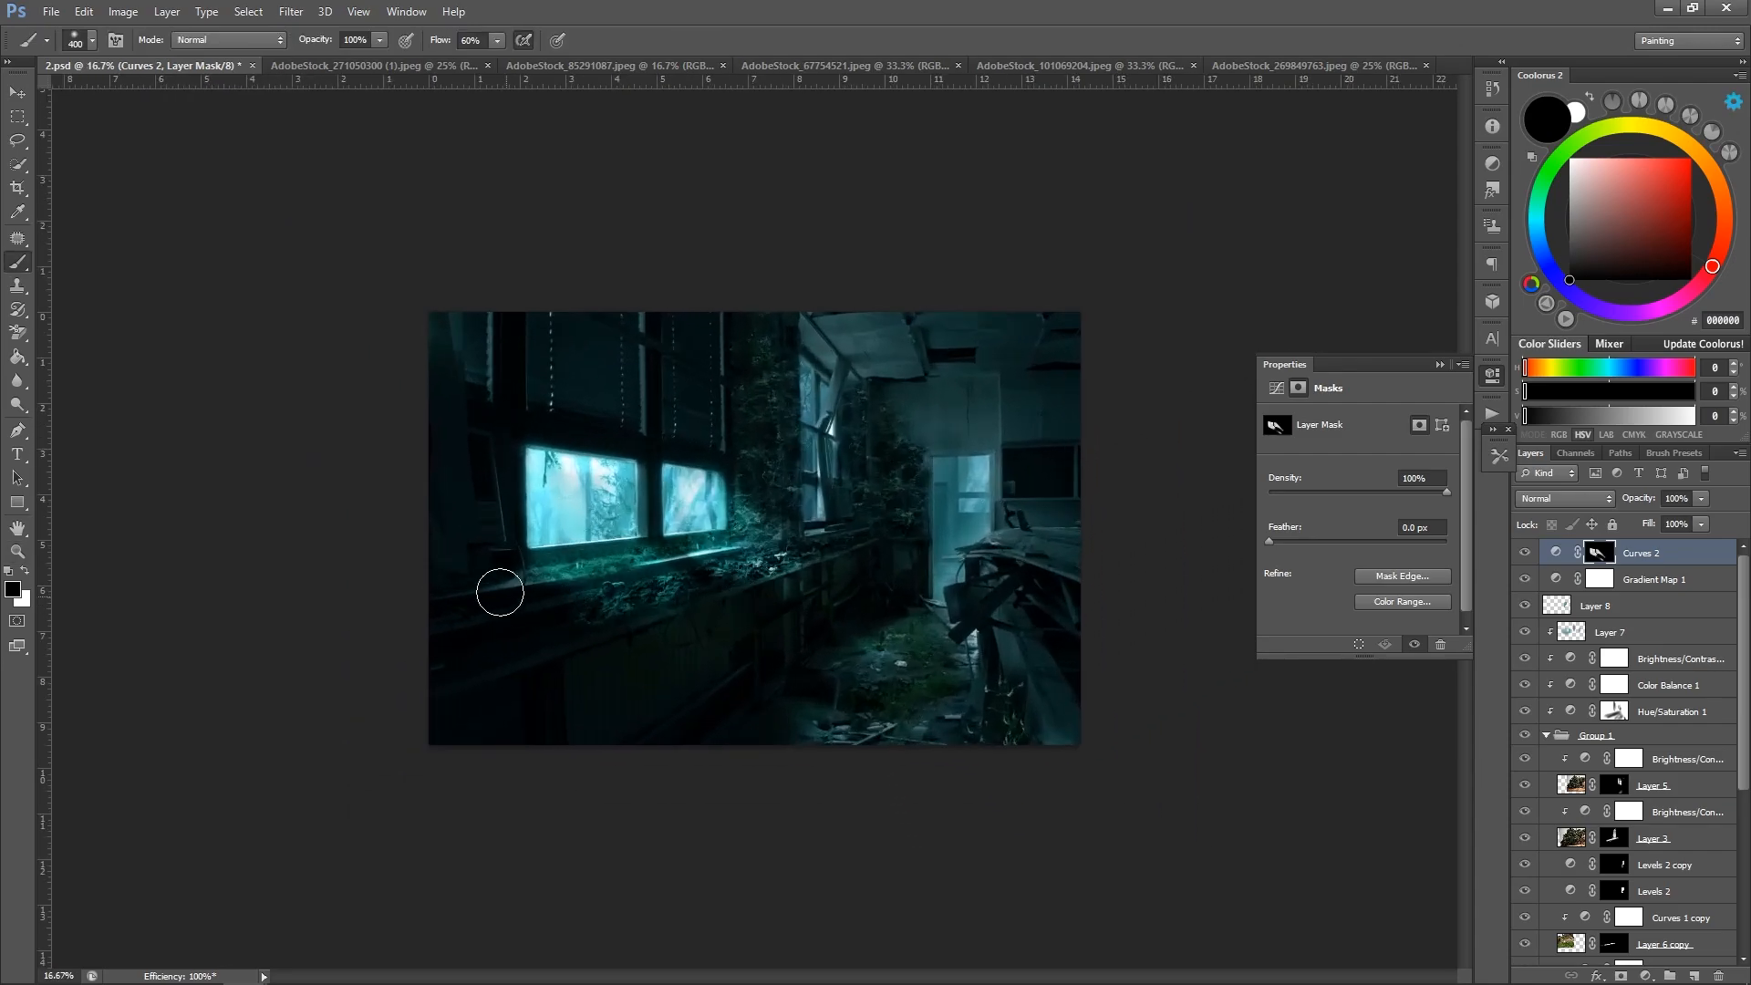
drag(1647, 489, 1647, 504)
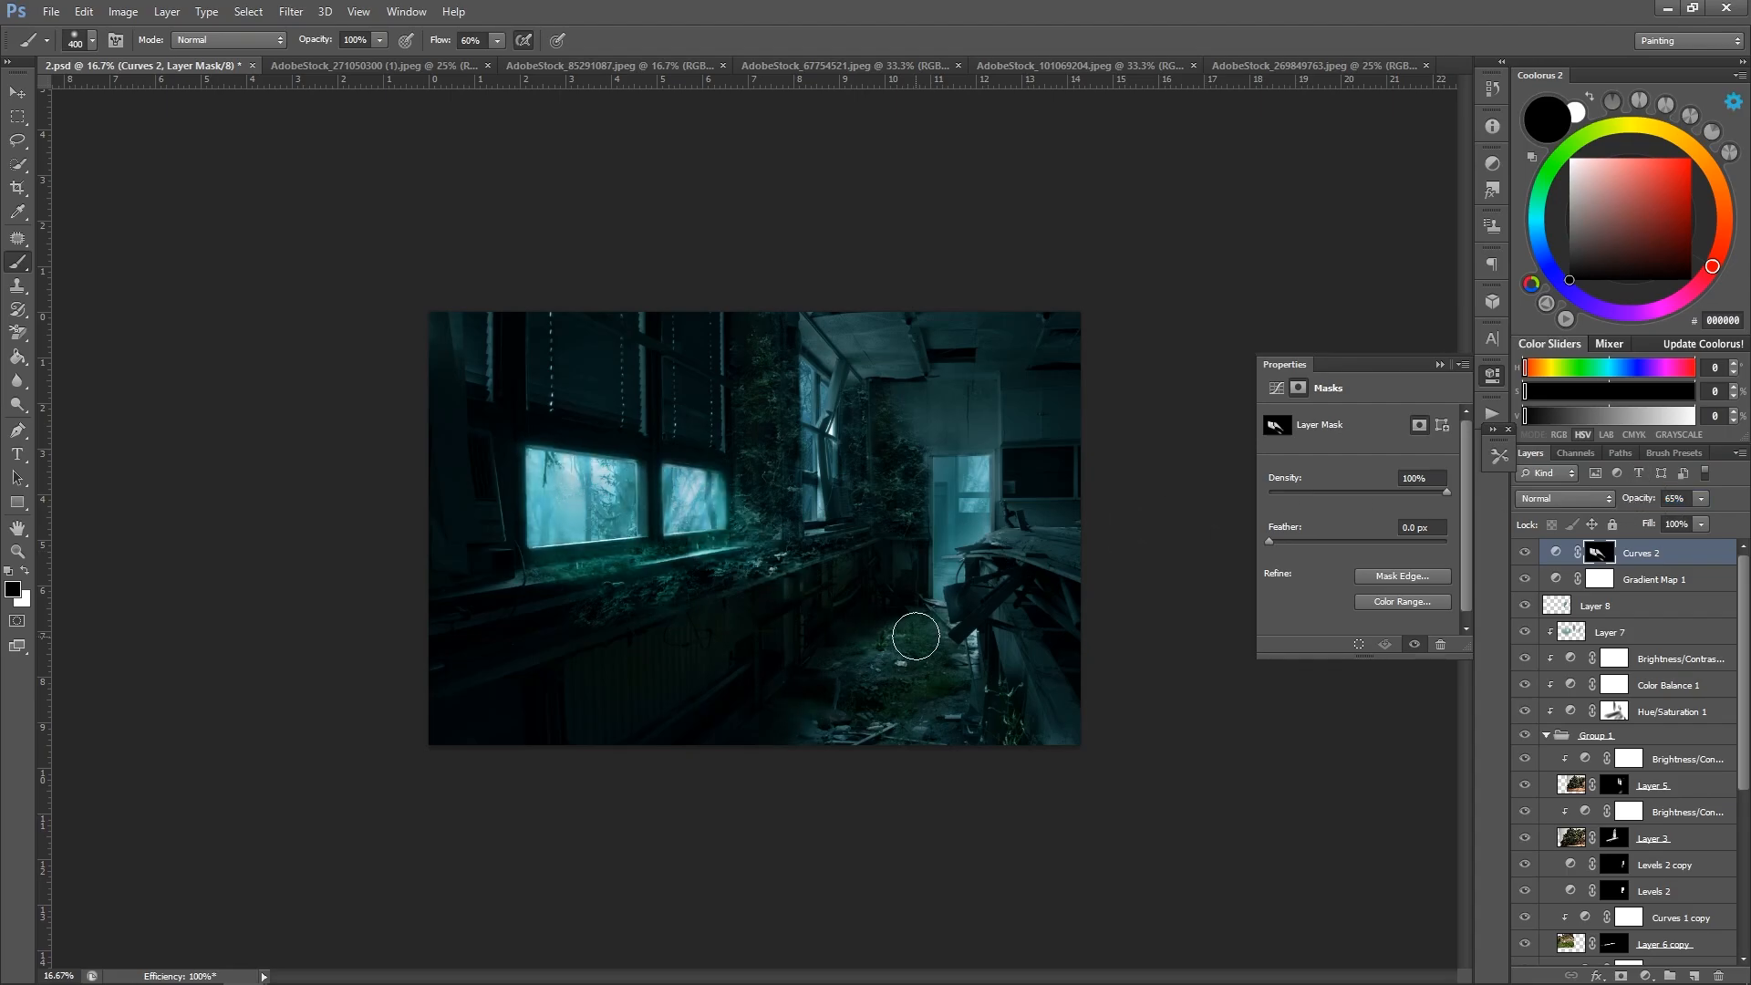
Brighten the grassy floor near the doorway on the Curves 2 mask in white at brush size 200, and ready a black 250 brush.
key(x)
key(bracketleft)
key(bracketleft)
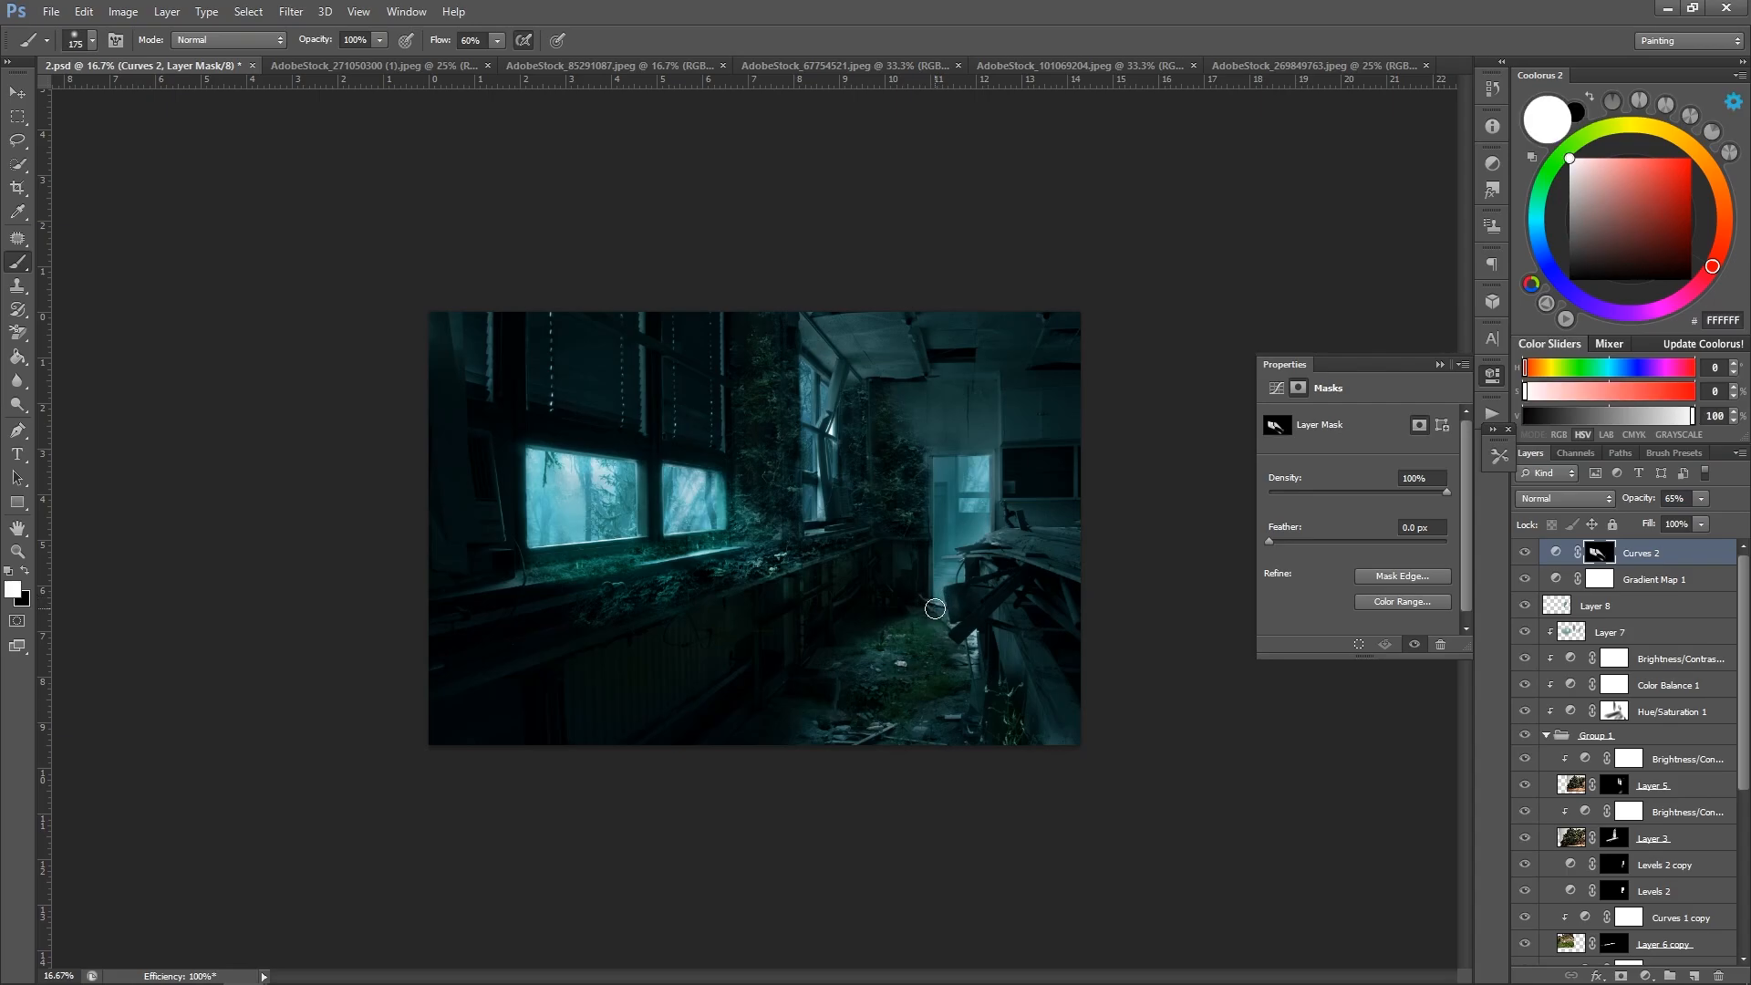
key(bracketright)
key(bracketright)
drag(927, 619, 934, 610)
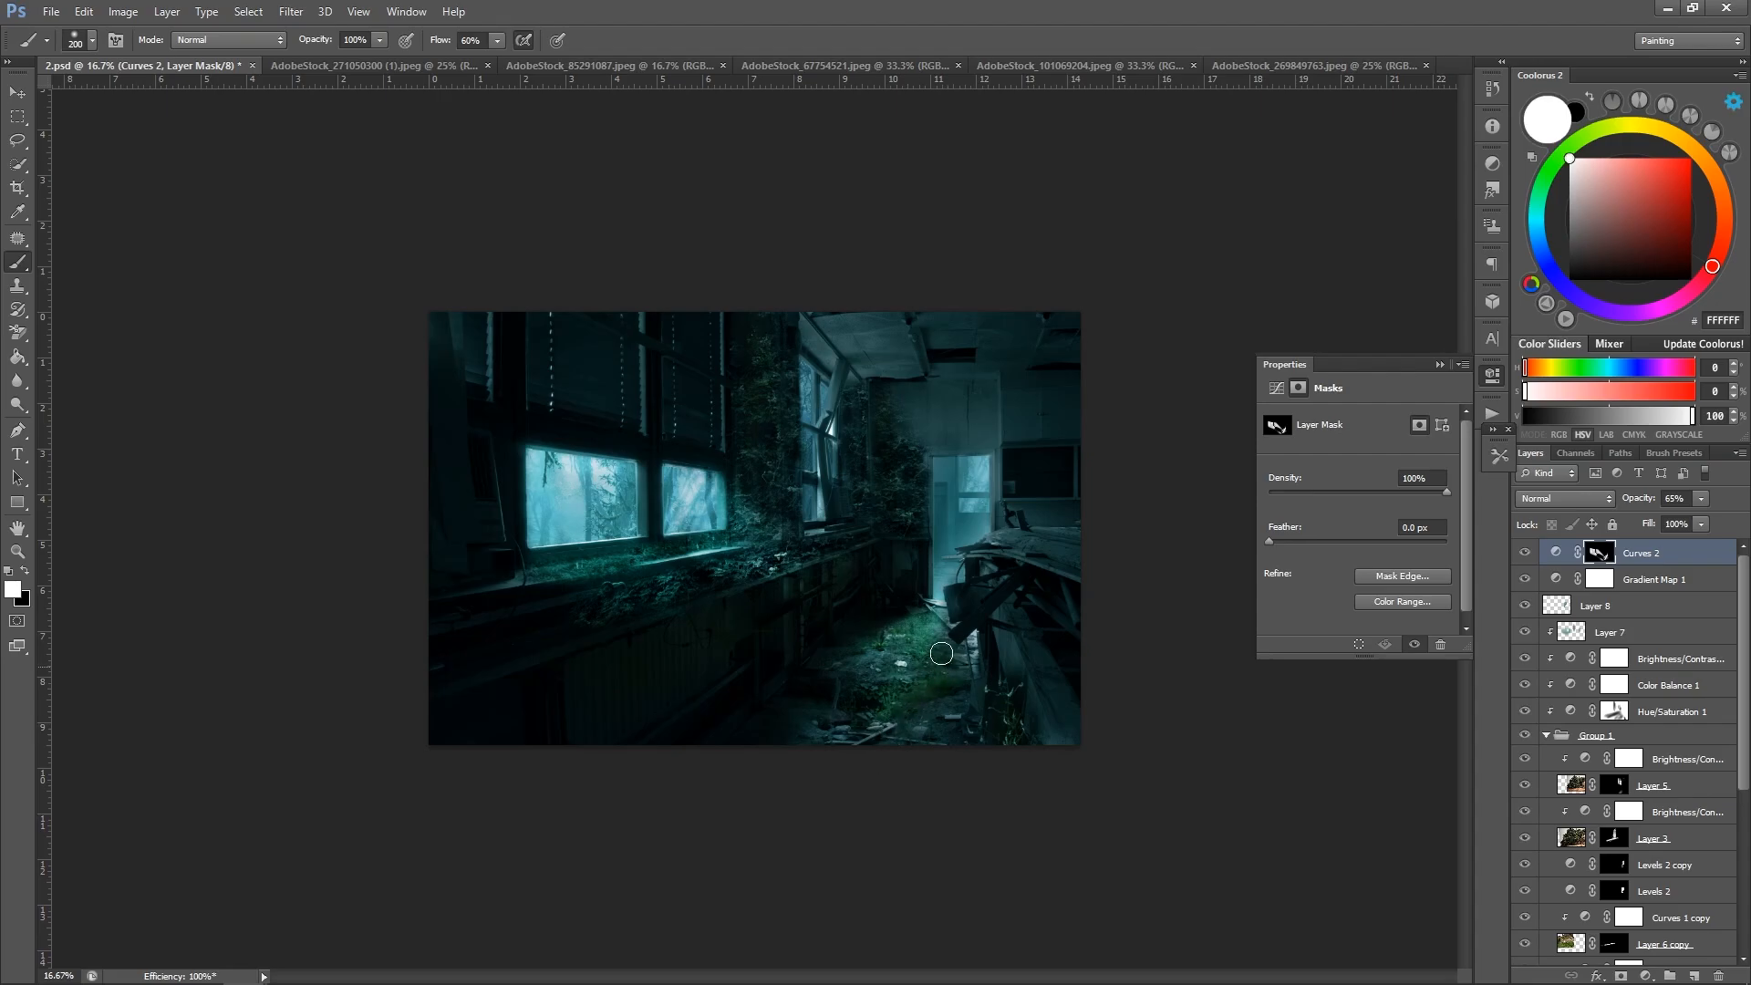
key(x)
key(bracketright)
key(bracketright)
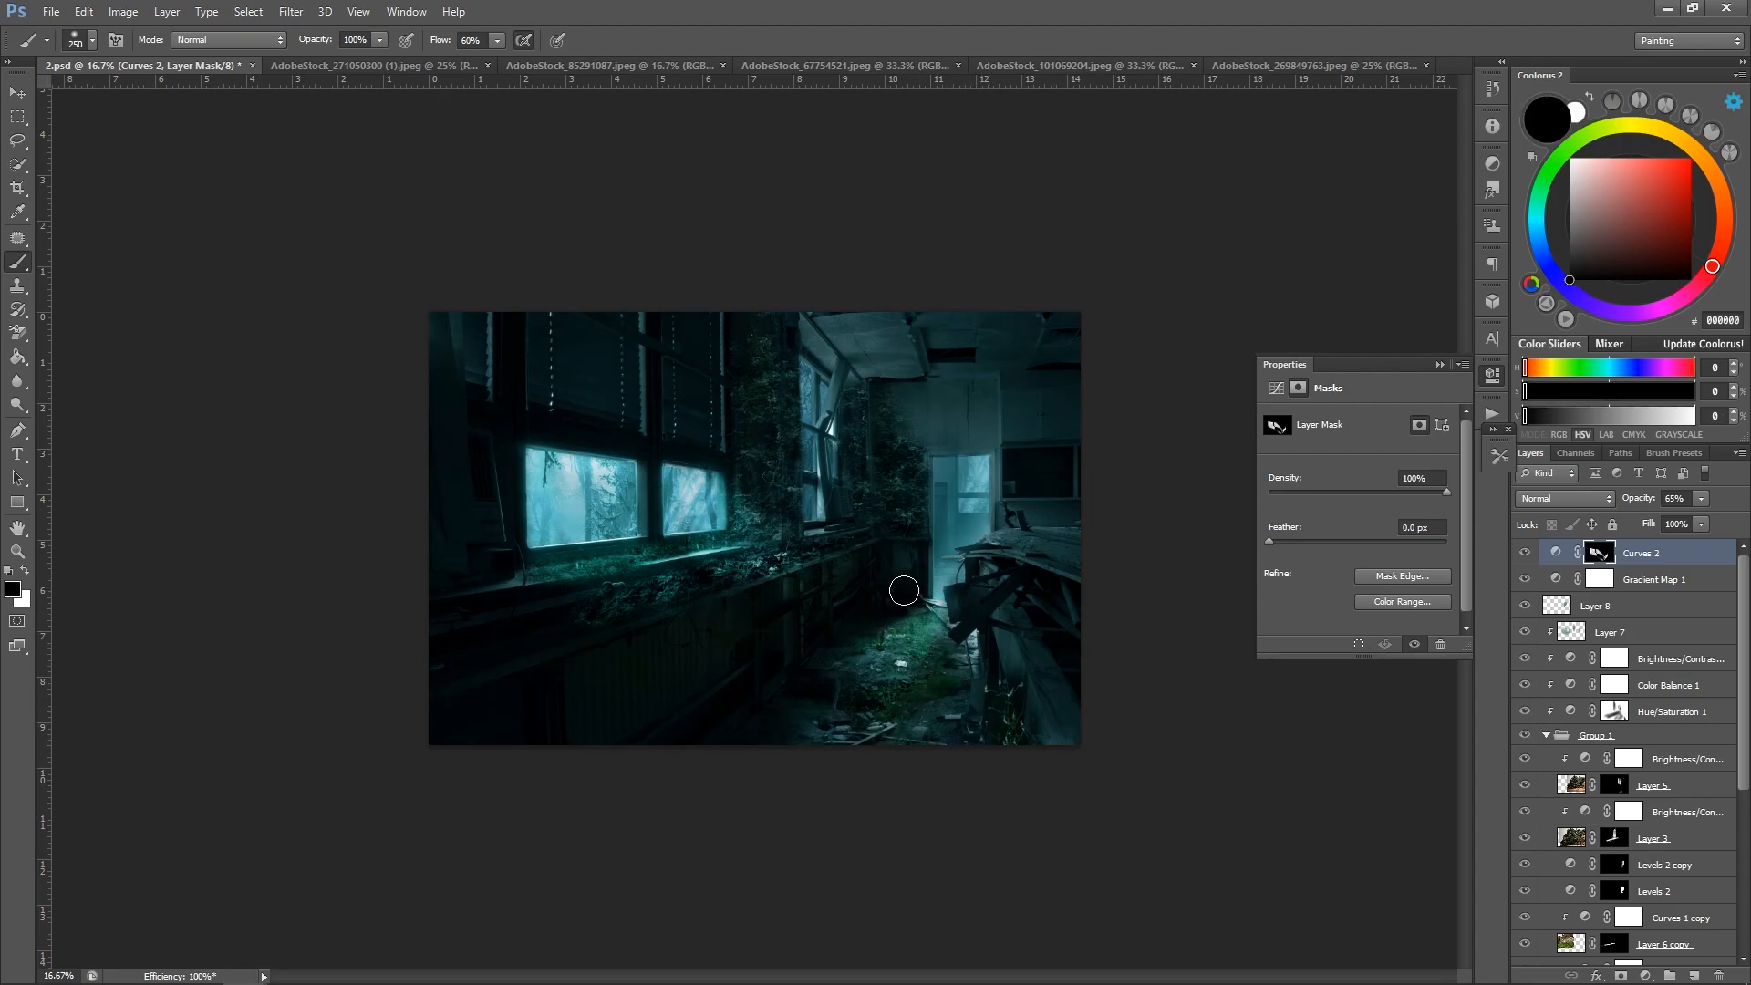
Paint white light on the Curves 2 mask along the far broken window's frame with small brushes from 80 to 35.
key(x)
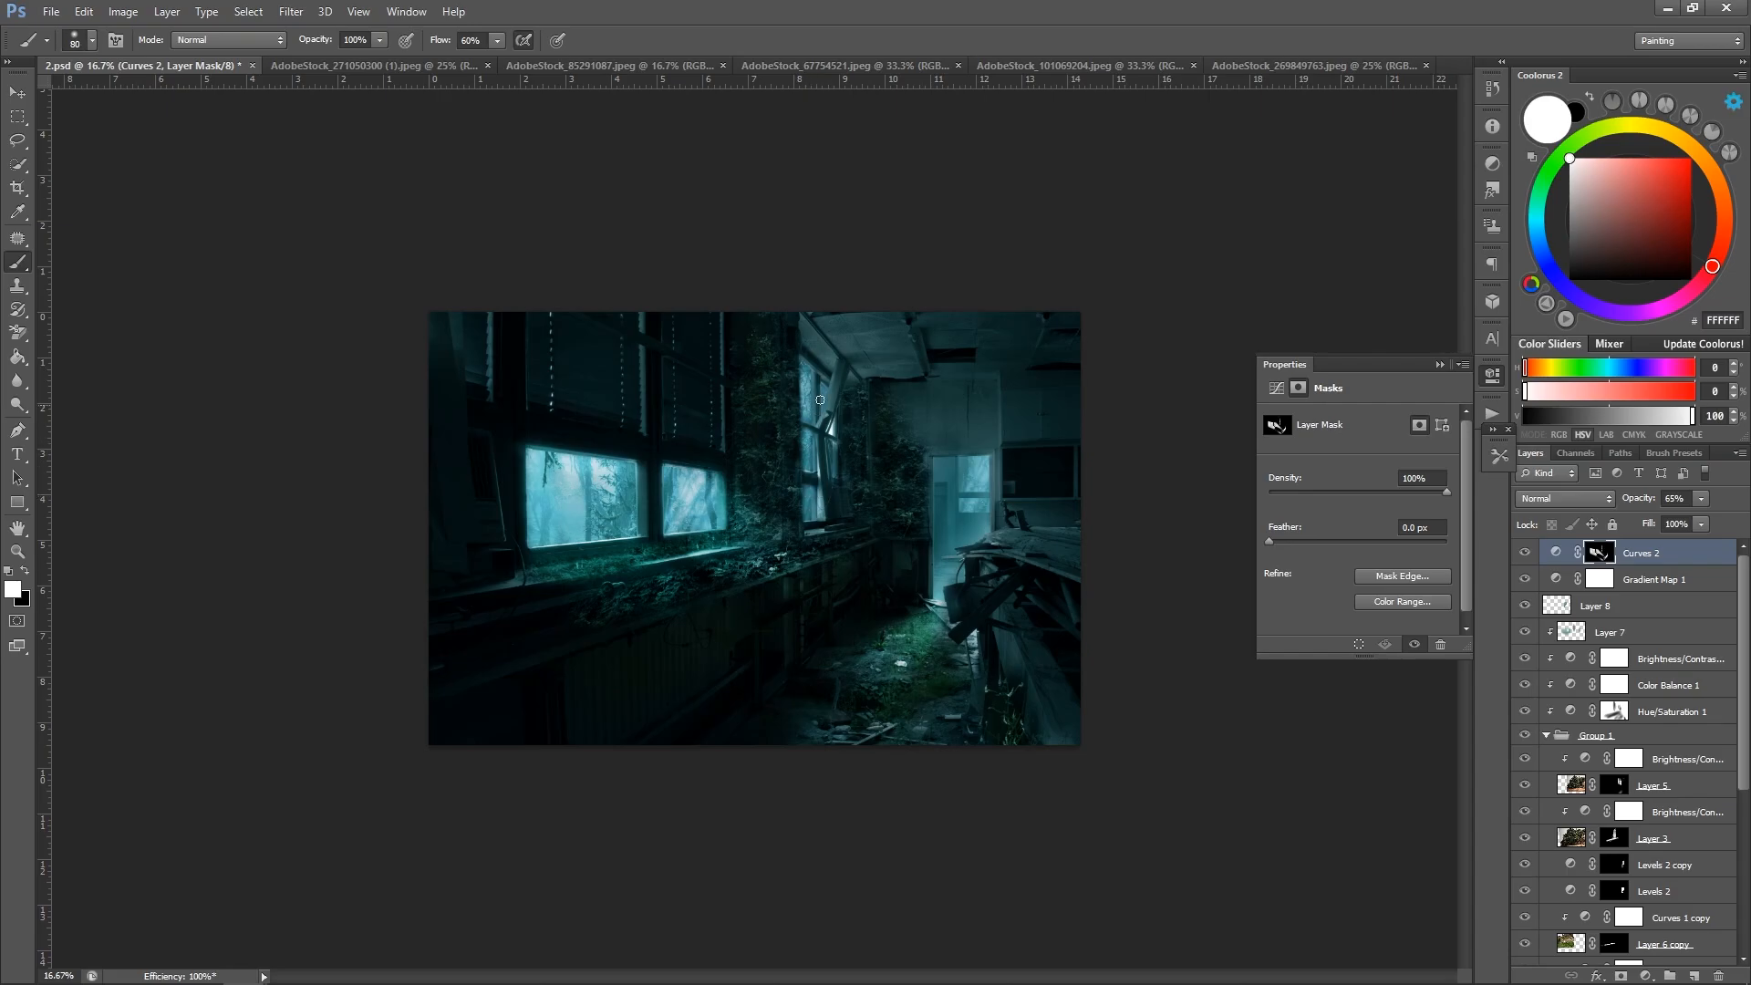
scroll(820, 400, up, 2)
scroll(803, 387, up, 1)
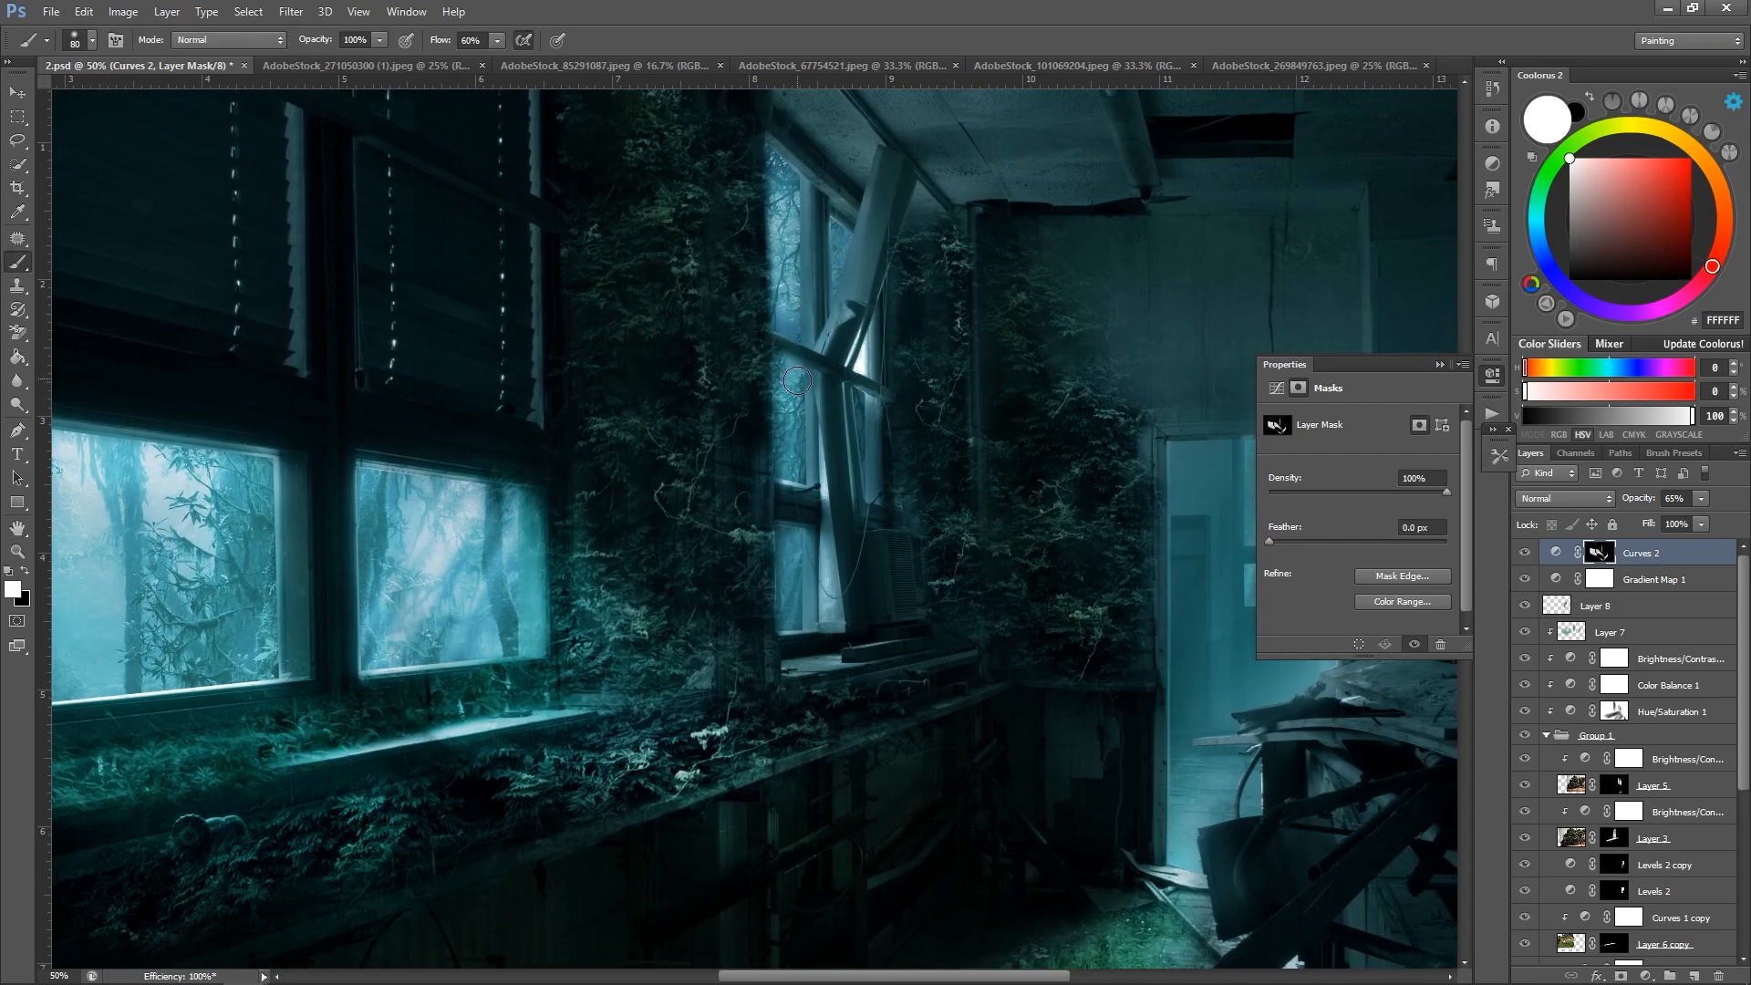
drag(785, 376, 795, 530)
key(bracketleft)
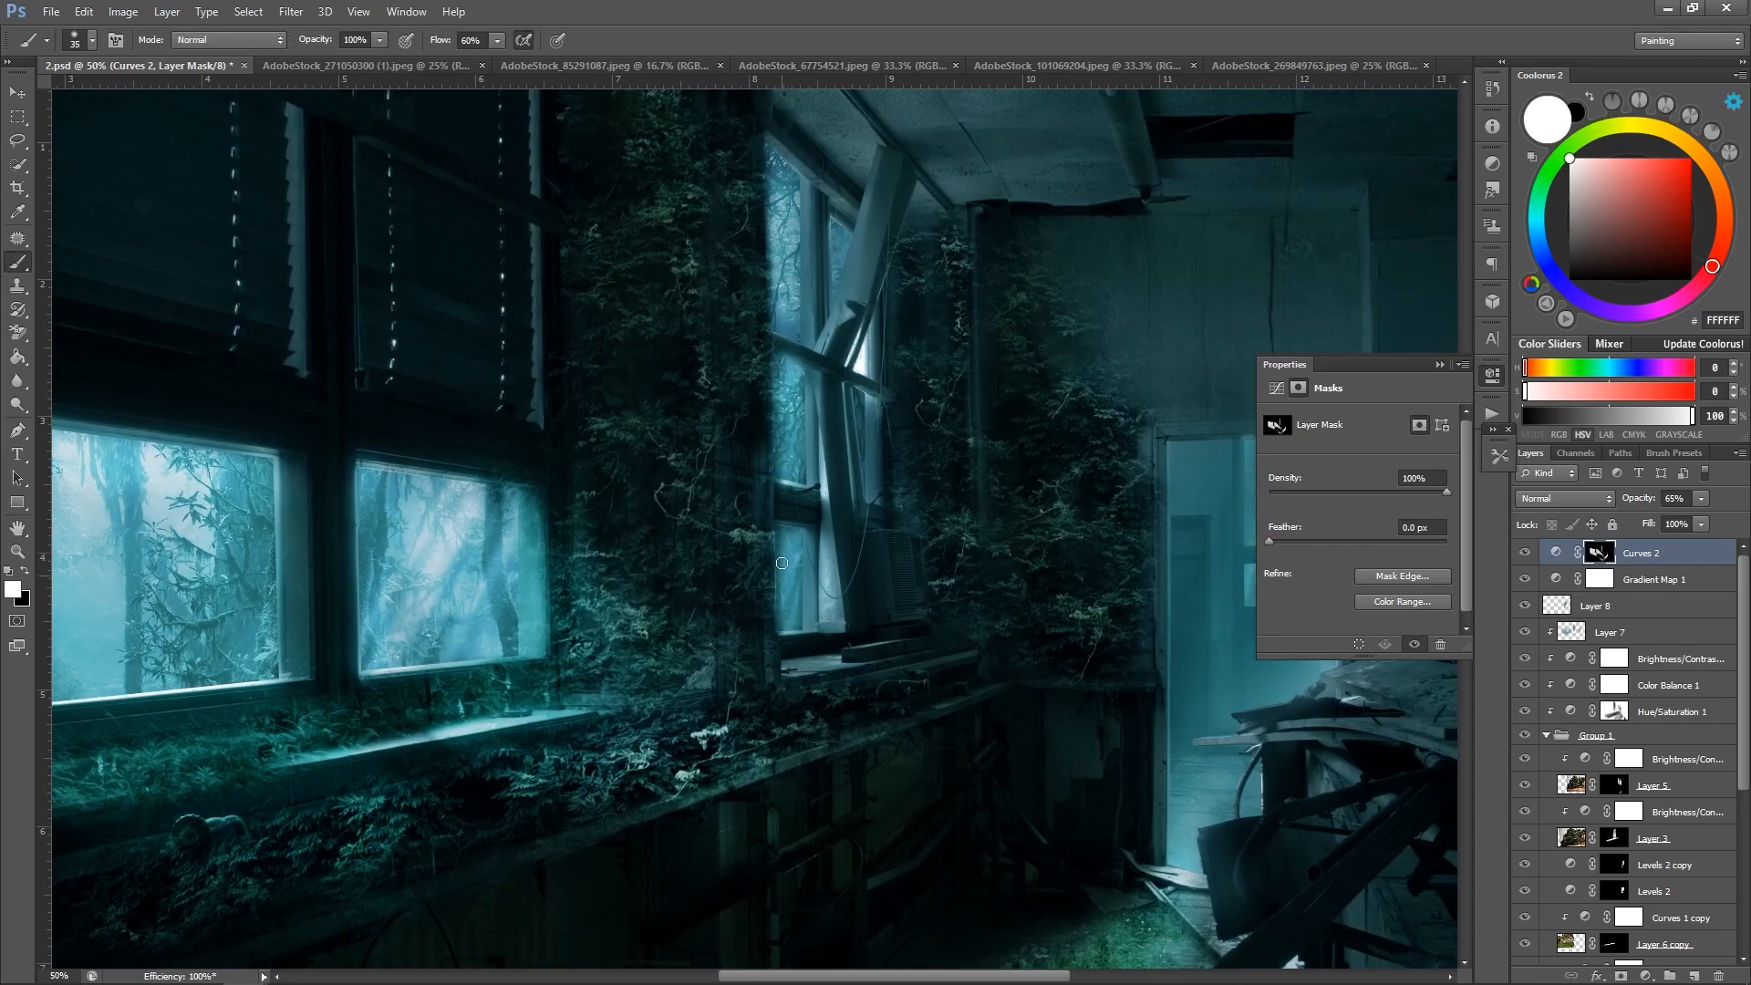
key(x)
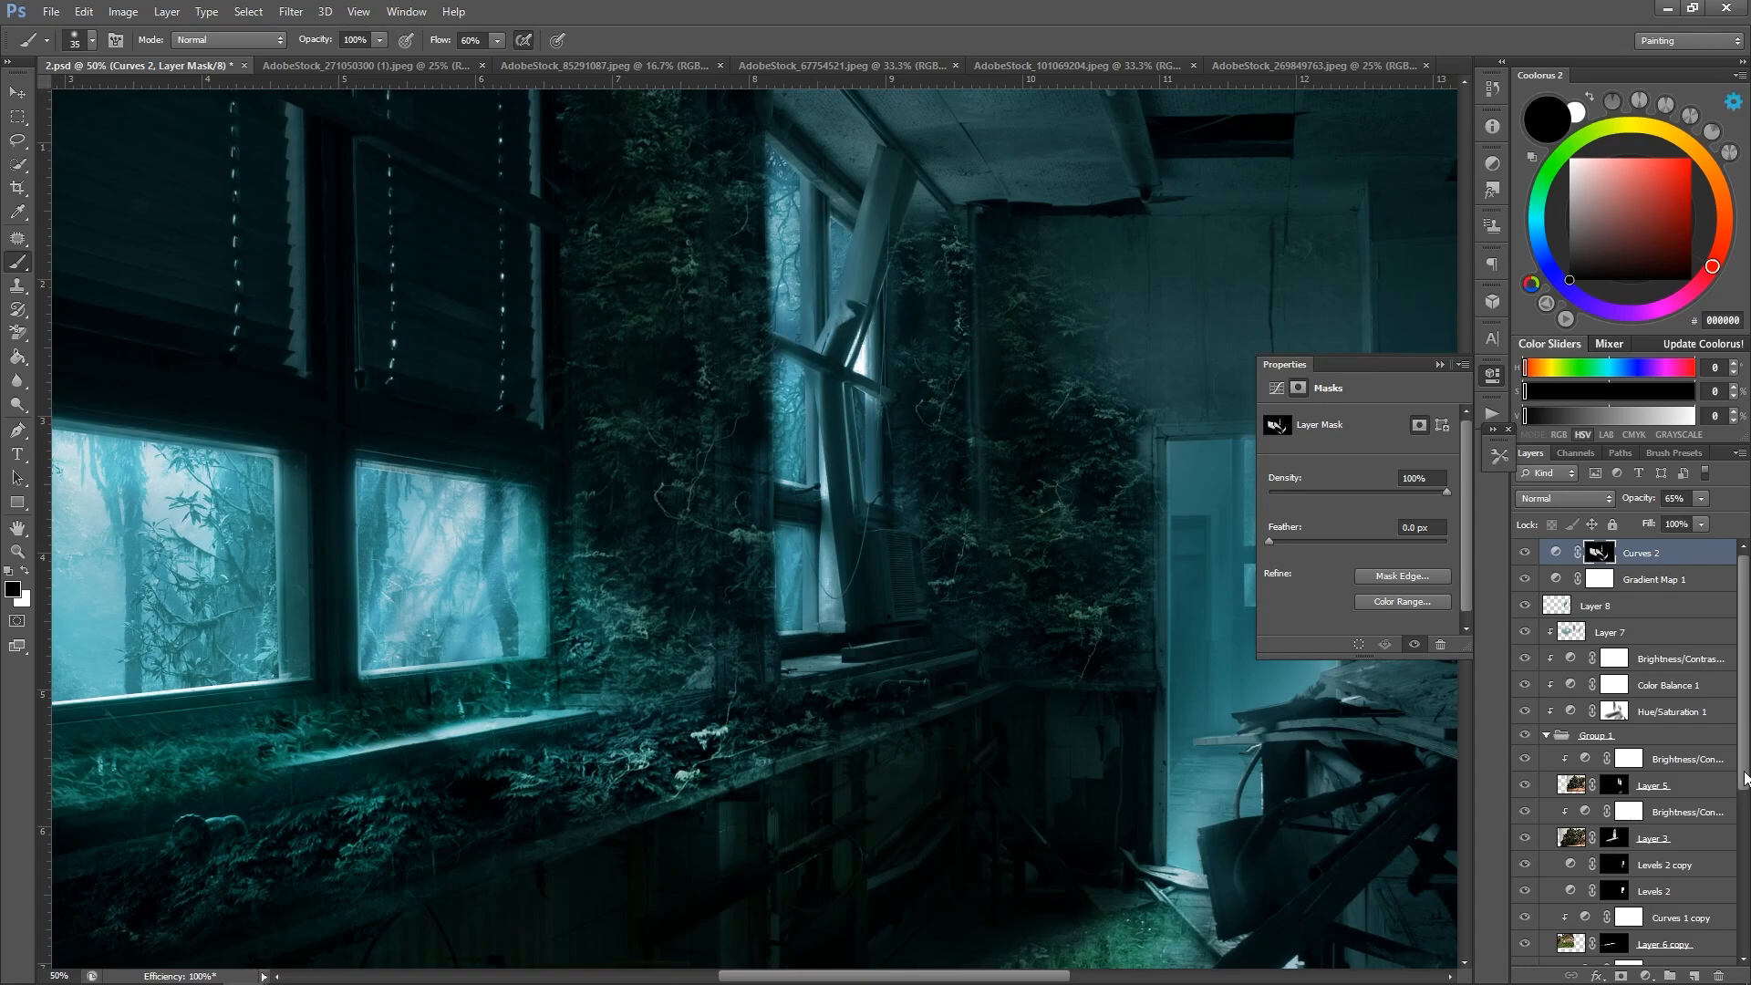
Darken the far window's broken frame and hanging board by painting black on Layer 4 at brush size 100.
scroll(1745, 778, down, 5)
click(1625, 830)
key(bracketright)
key(bracketright)
key(bracketright)
key(bracketright)
key(bracketright)
key(bracketright)
key(bracketright)
key(bracketright)
key(bracketright)
key(bracketright)
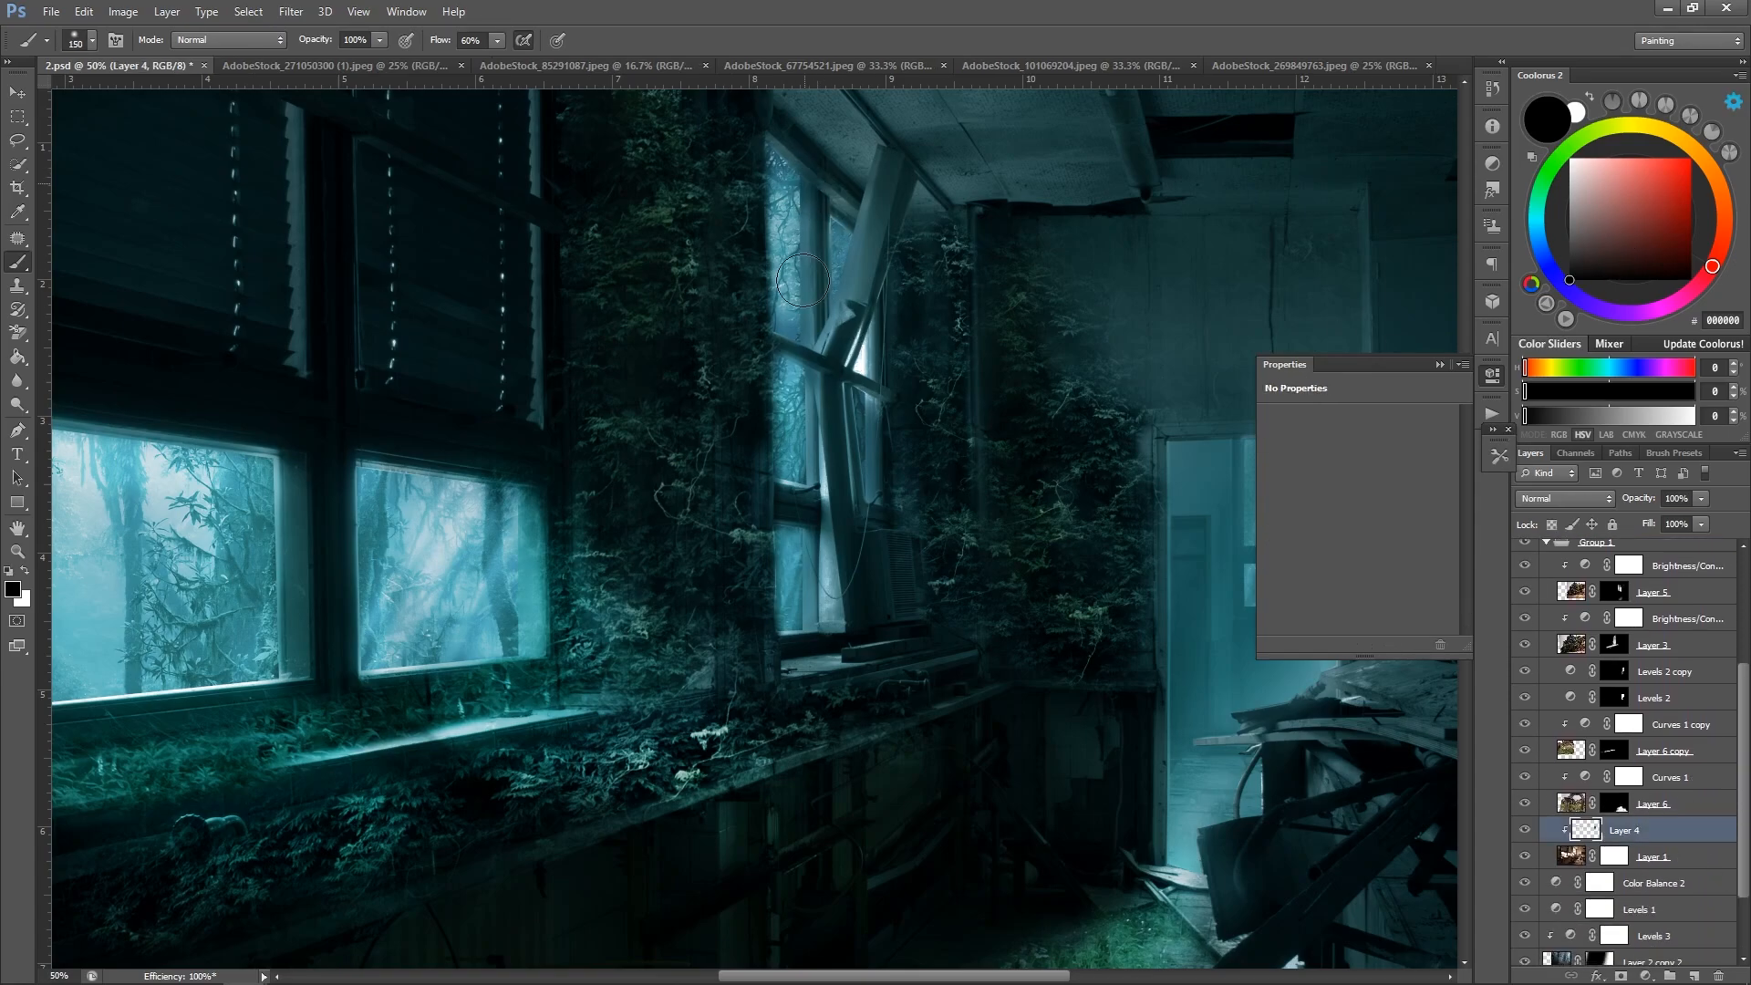
key(bracketleft)
key(bracketleft)
key(bracketleft)
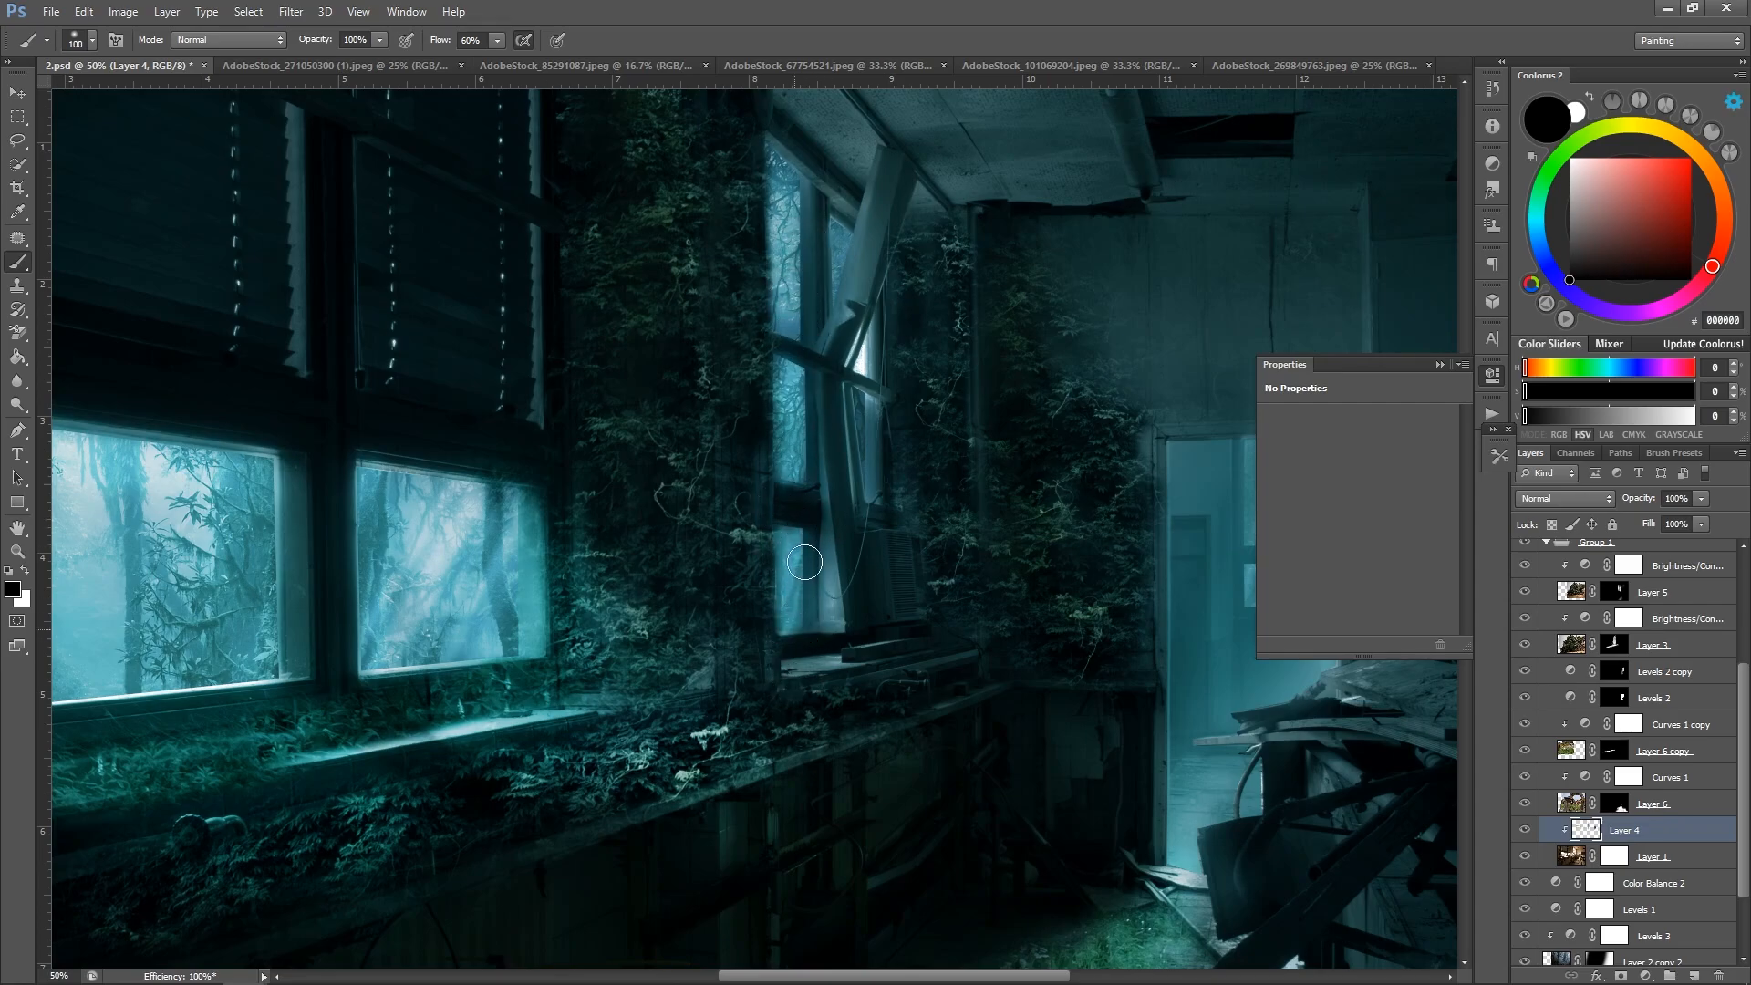
mouse_move(862, 402)
mouse_down()
mouse_move(864, 474)
mouse_move(878, 293)
mouse_move(854, 257)
mouse_up()
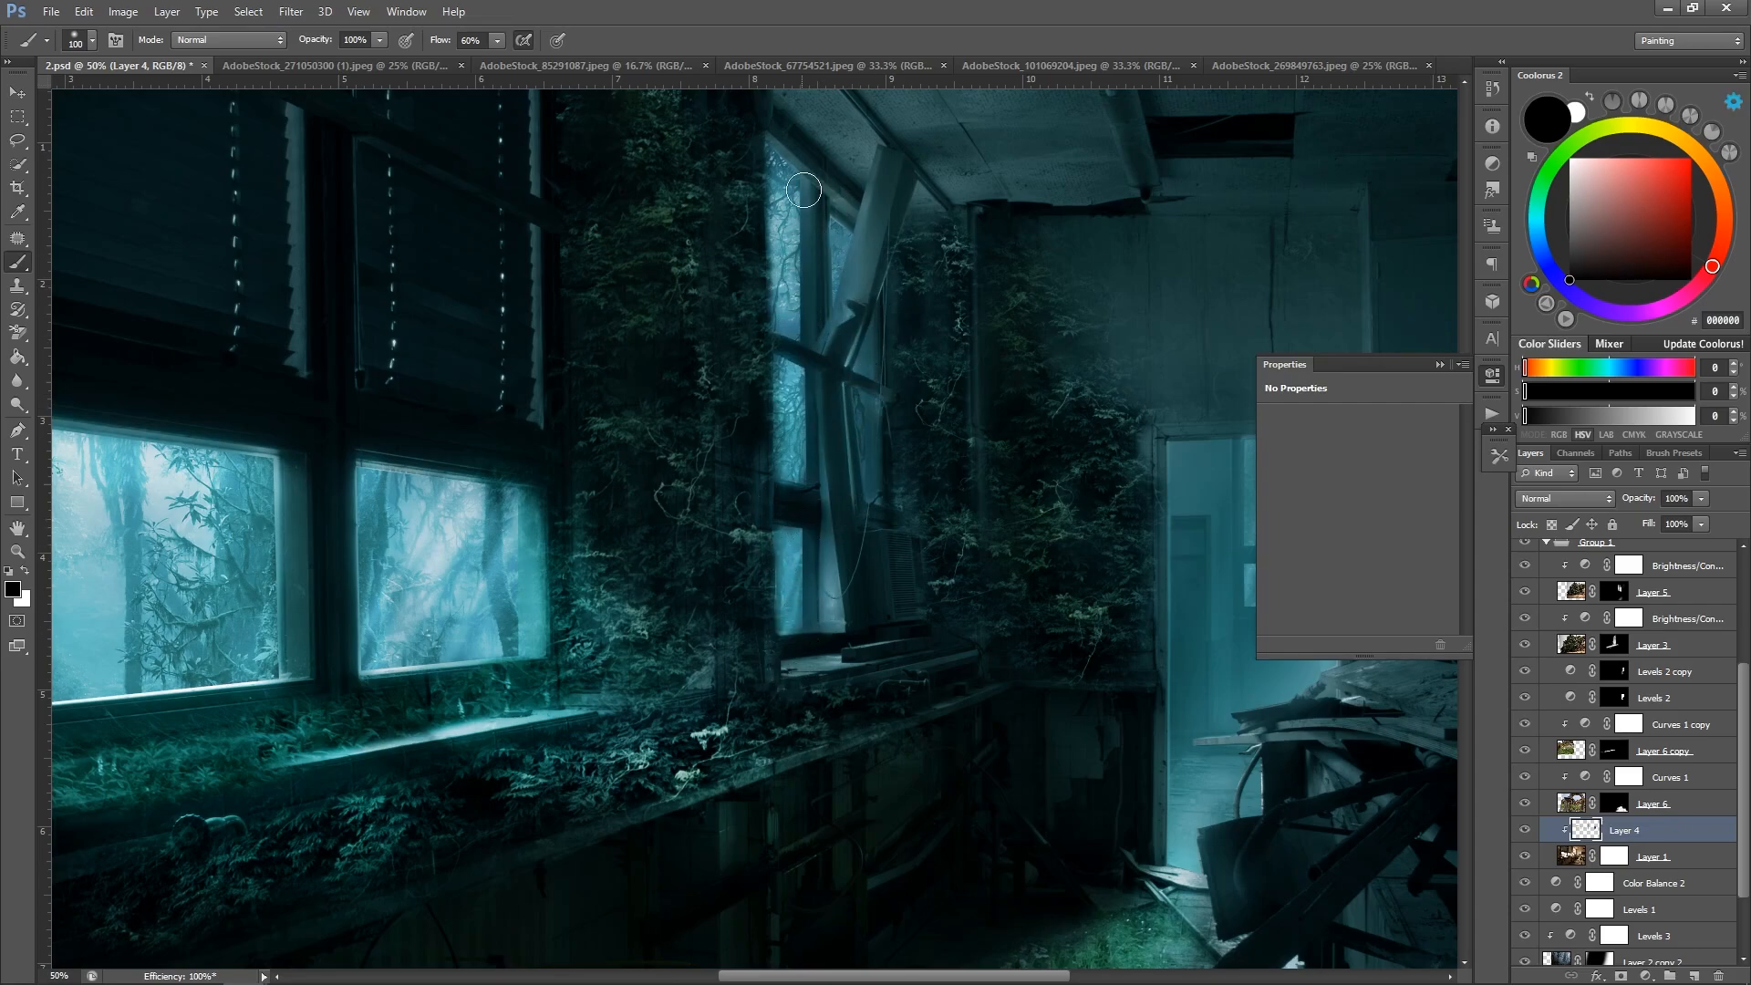
Touch up Layer 4 around the window panes with white at brush size 45.
key(x)
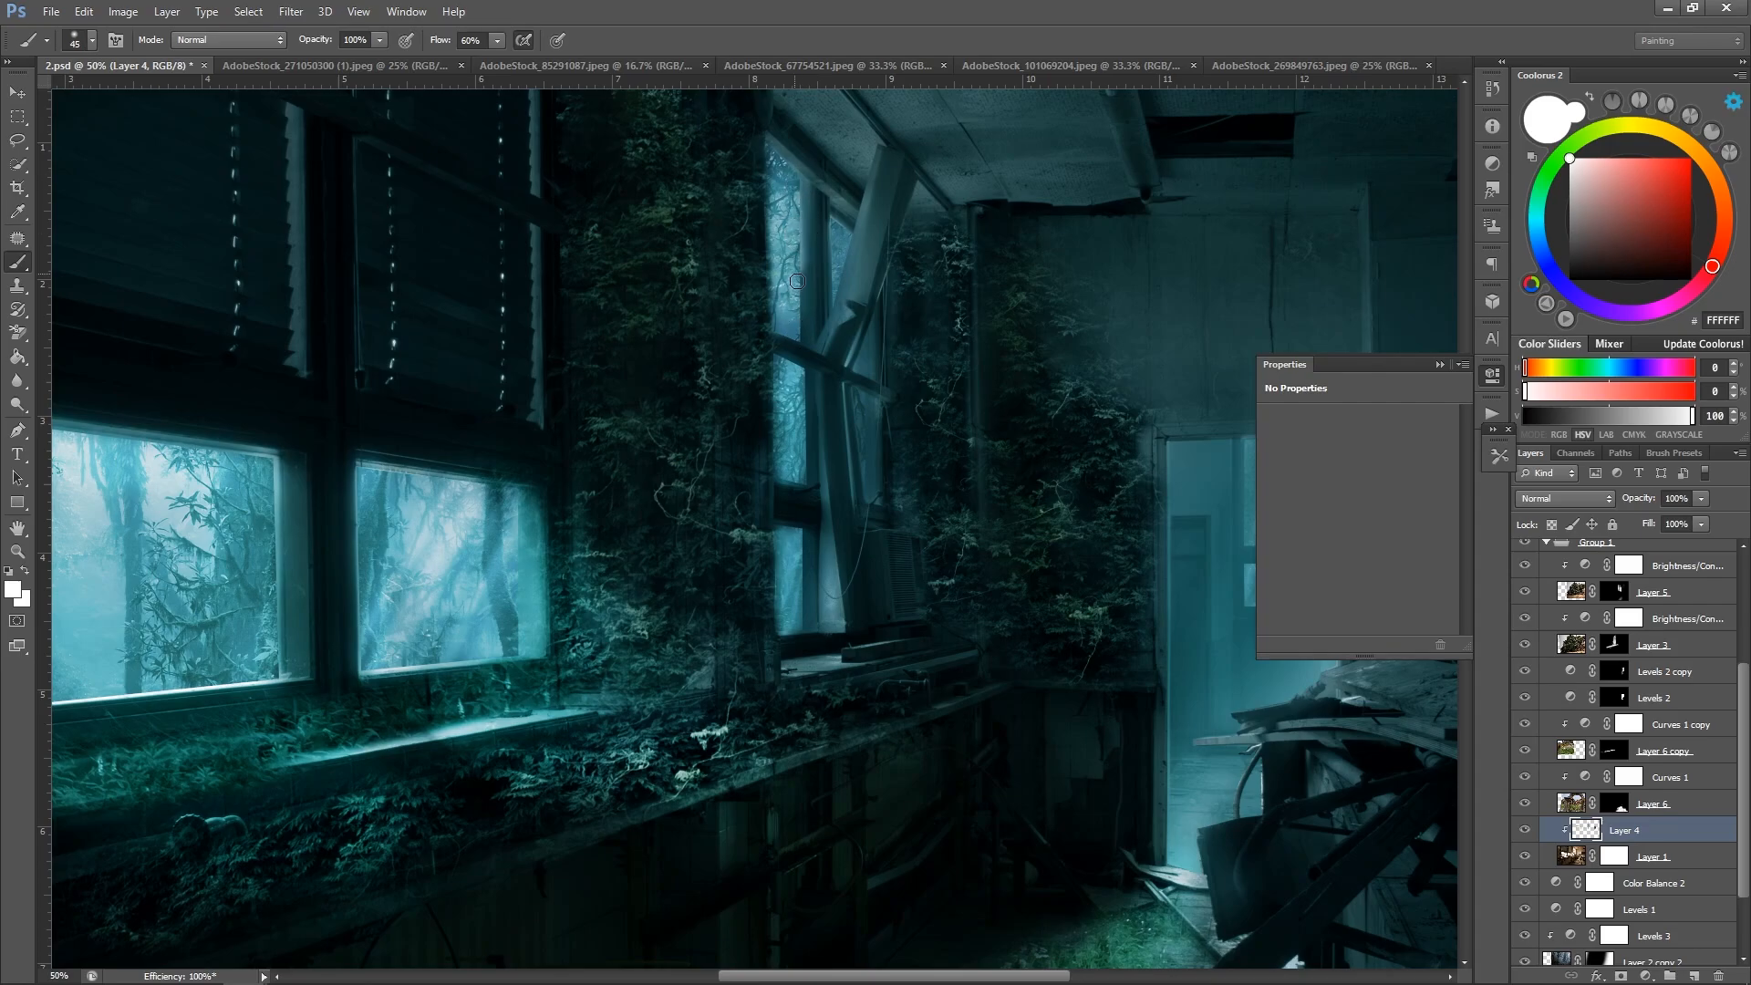
key(bracketleft)
key(bracketleft)
key(bracketleft)
key(bracketleft)
key(bracketleft)
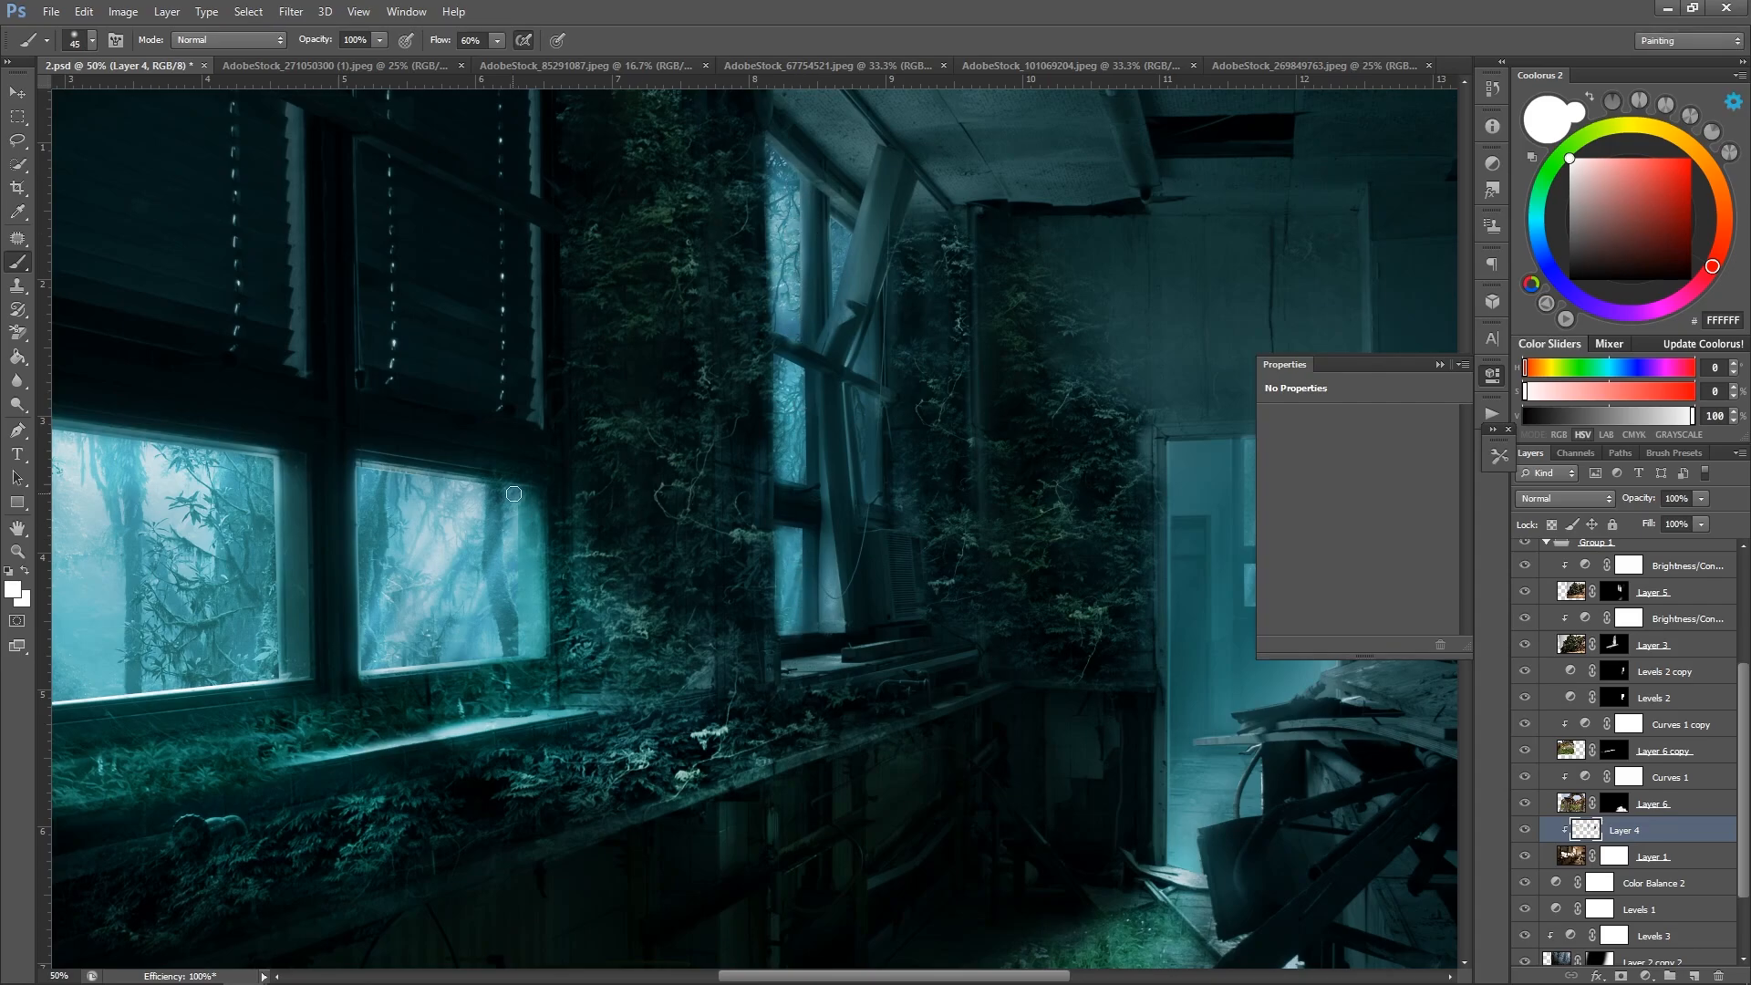
drag(515, 554, 517, 647)
Review the retouched windows in the whole image and save the document.
key(z)
alt+click(766, 415)
alt+click(771, 392)
alt+click(782, 355)
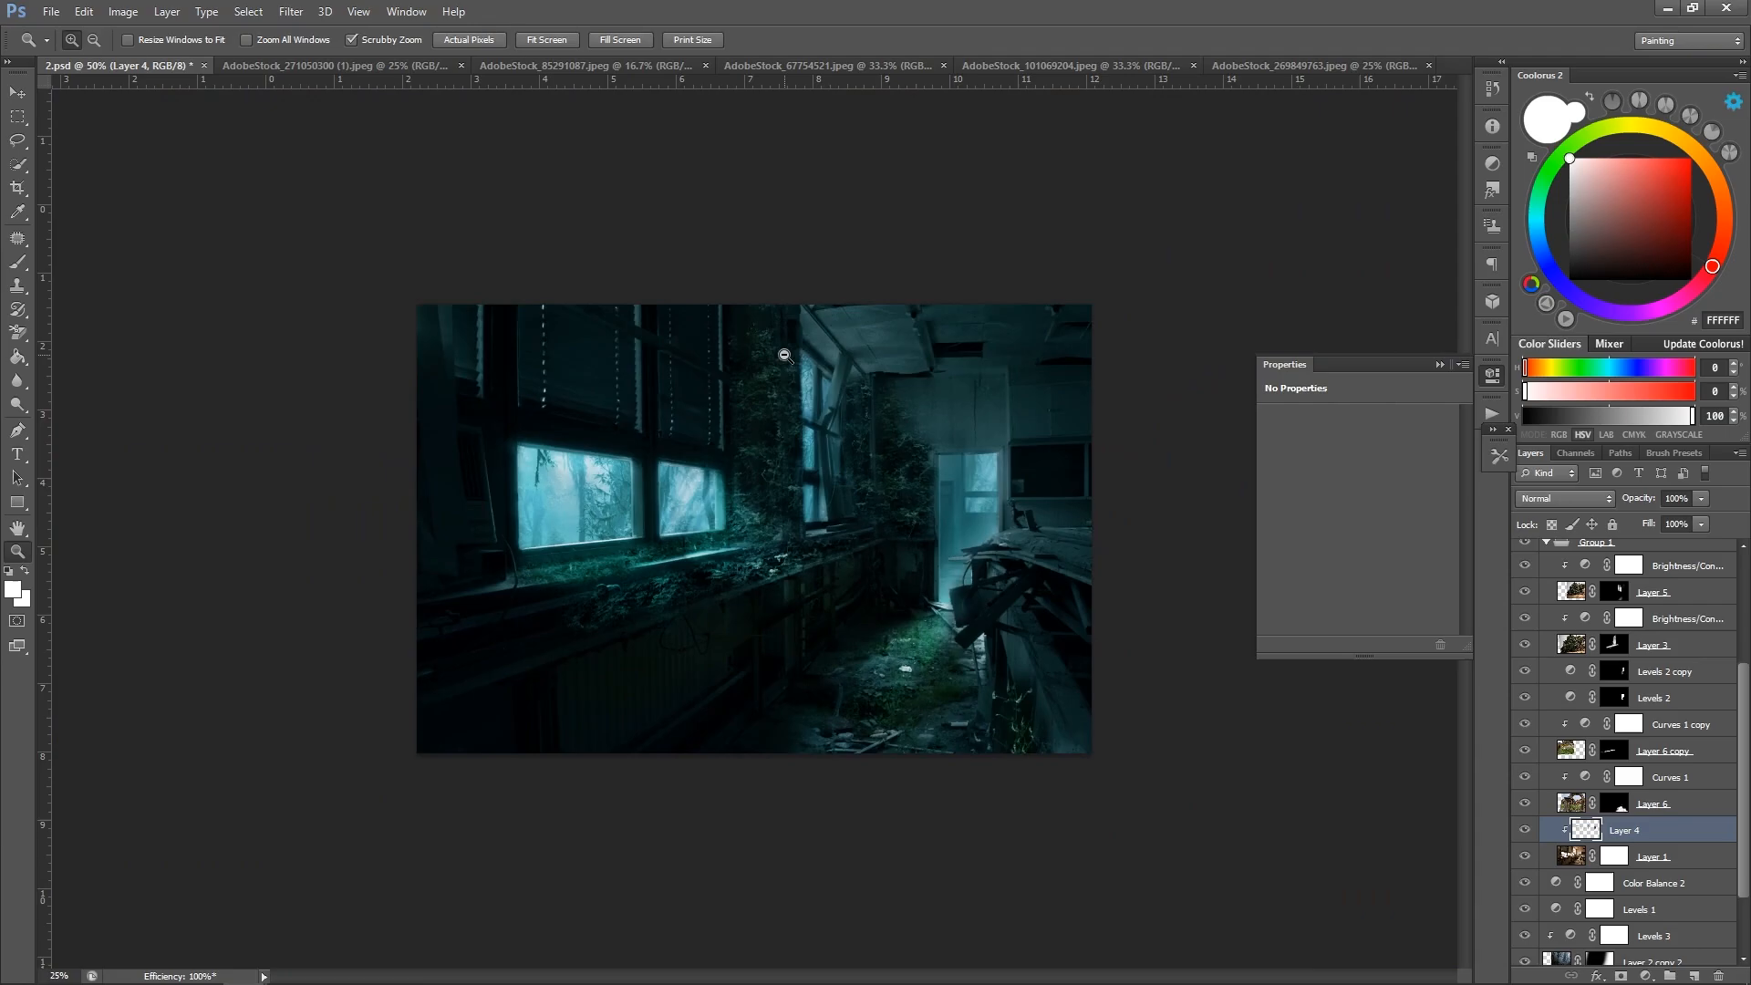
alt+click(838, 419)
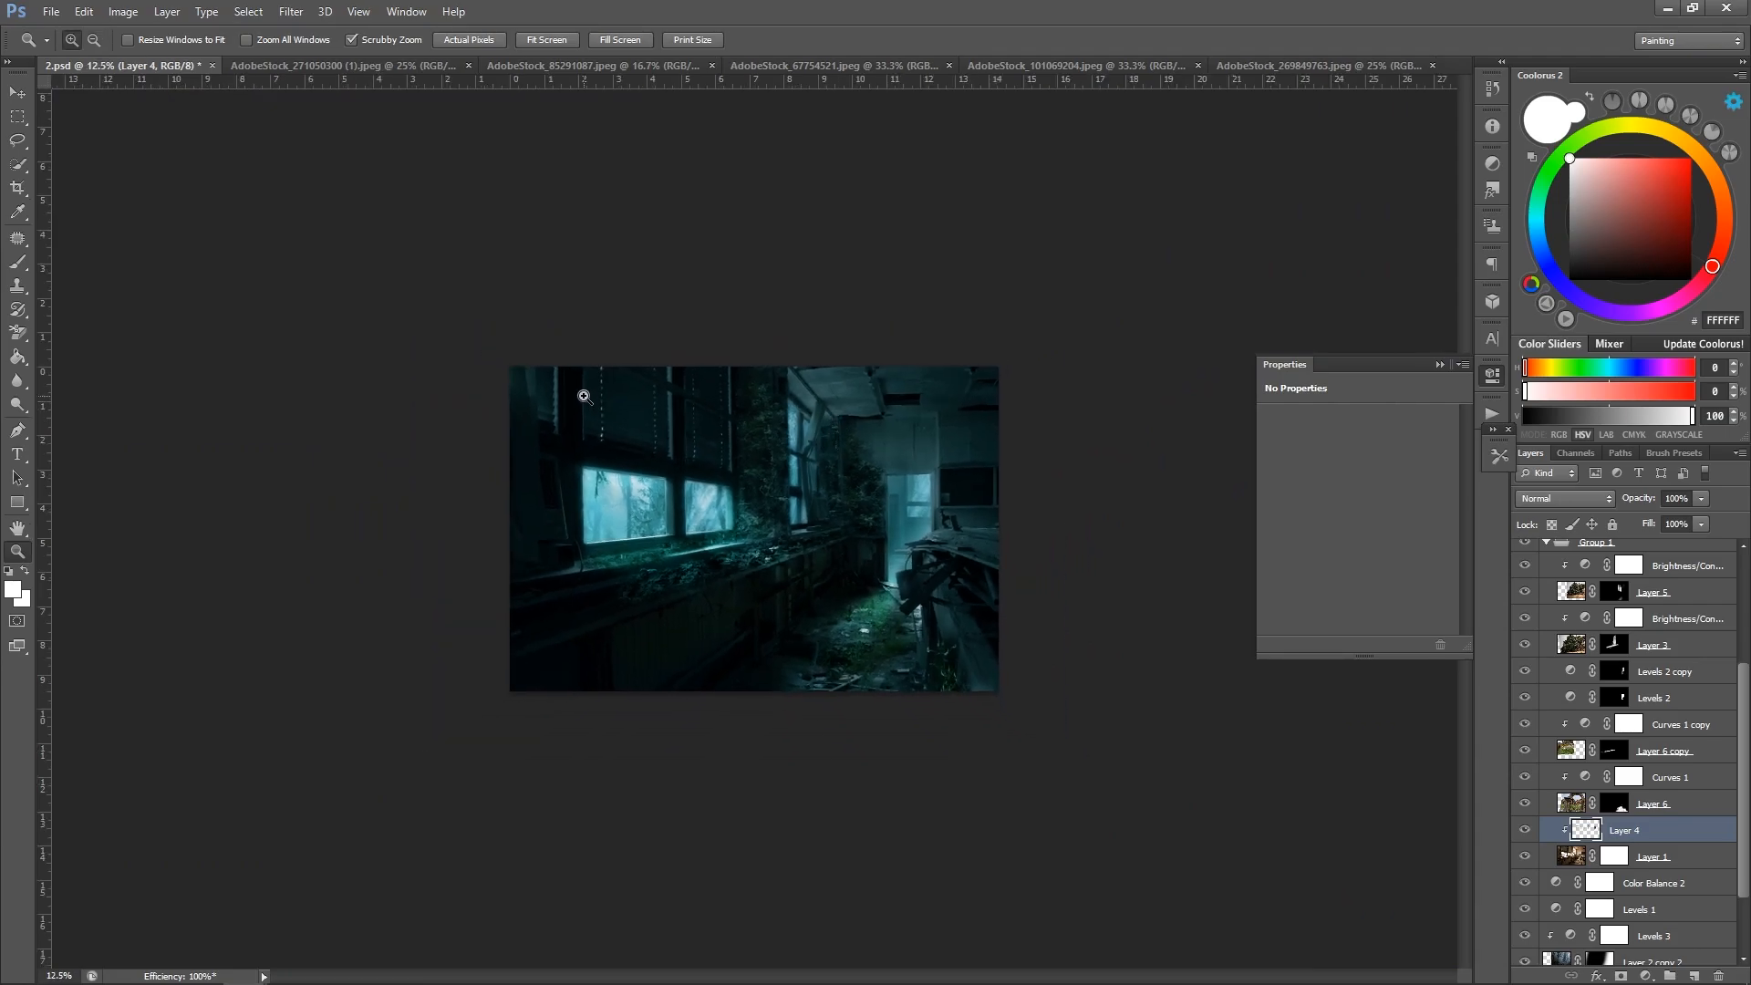
click(584, 397)
click(584, 397)
key(ctrl+s)
Select the Curves 2 mask and brush a soft glow over the ivy between the small pane and the far window.
drag(1743, 694, 1737, 574)
click(1600, 553)
key(b)
key(bracketleft)
key(bracketleft)
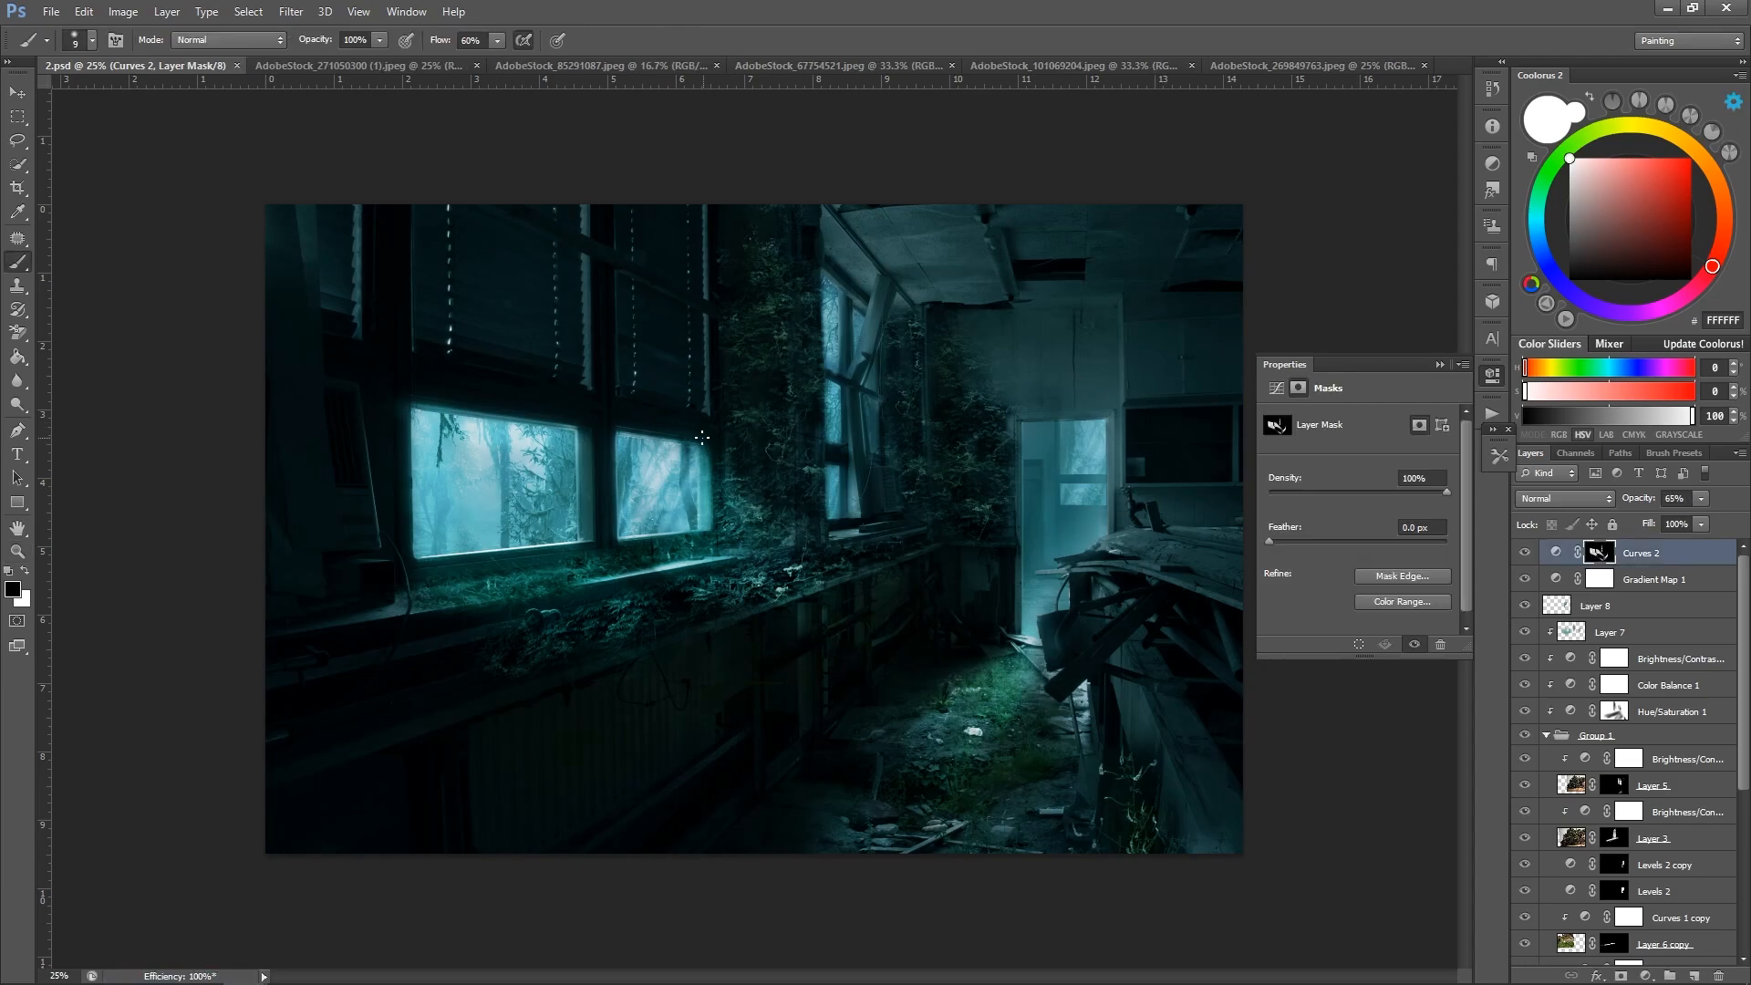
key(bracketright)
key(bracketright)
key(bracketright)
key(bracketright)
mouse_move(796, 535)
mouse_down()
mouse_move(843, 567)
mouse_move(678, 456)
mouse_up()
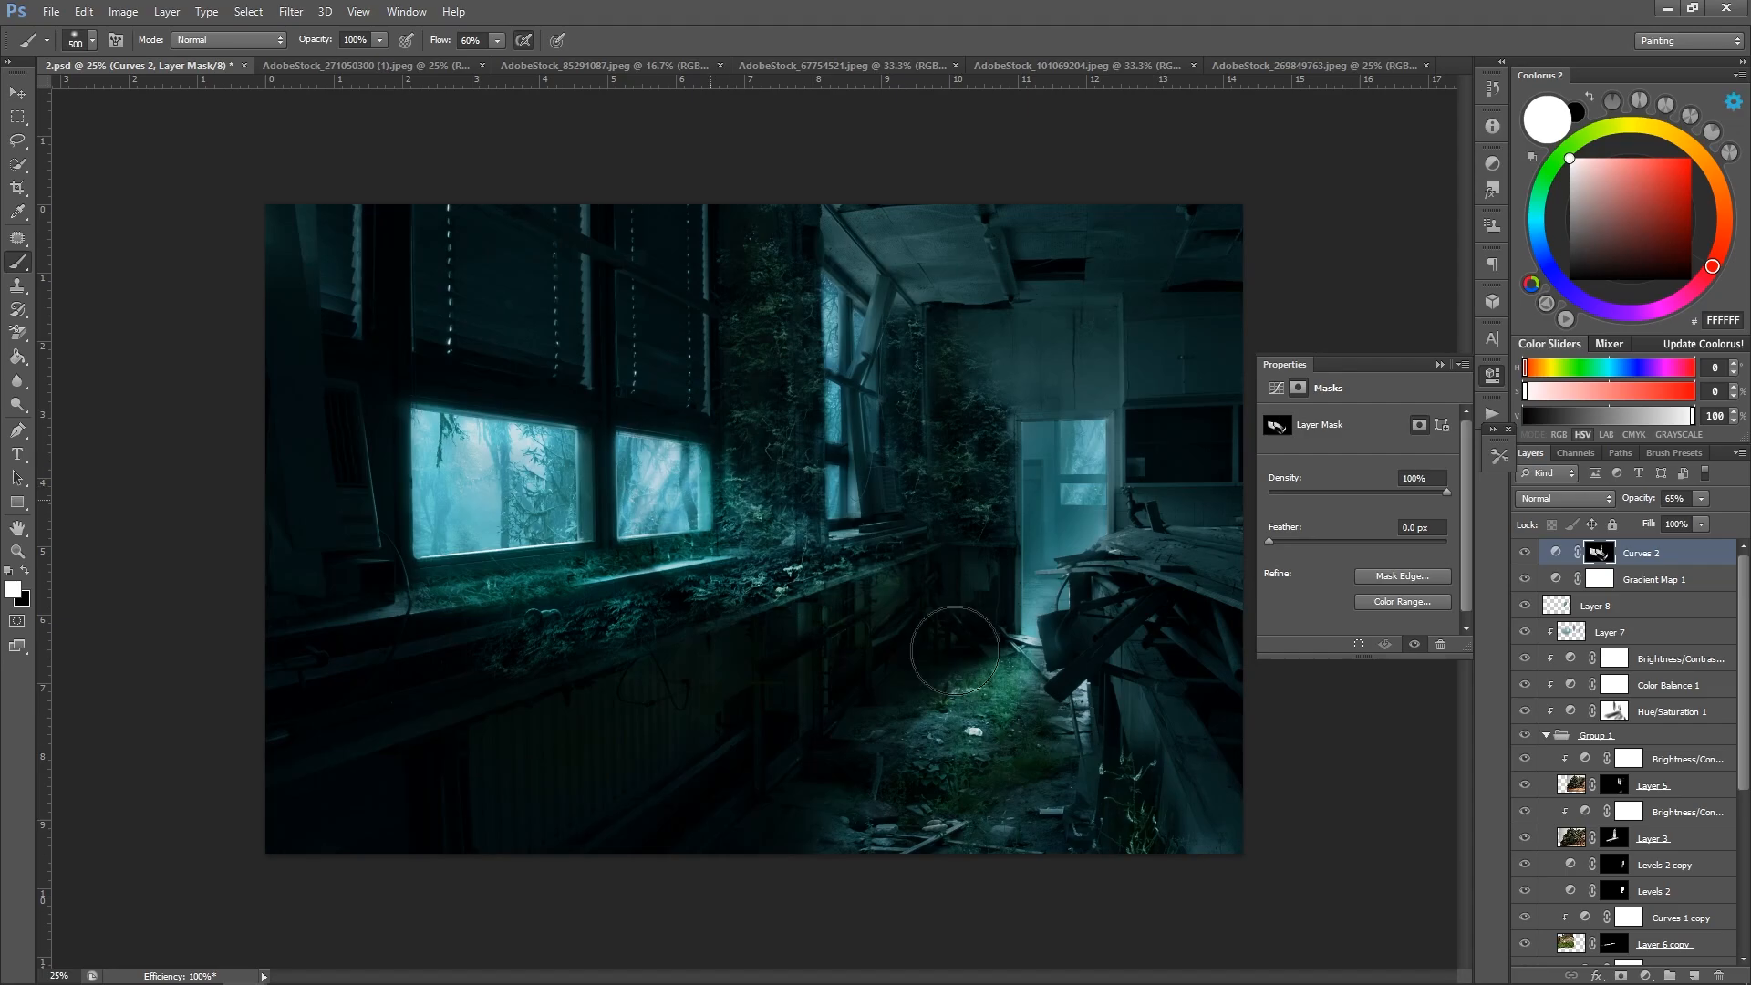
Refine the glow around the far window on the Curves 2 mask, alternating black and white from brush size 175 down.
key(x)
key(bracketleft)
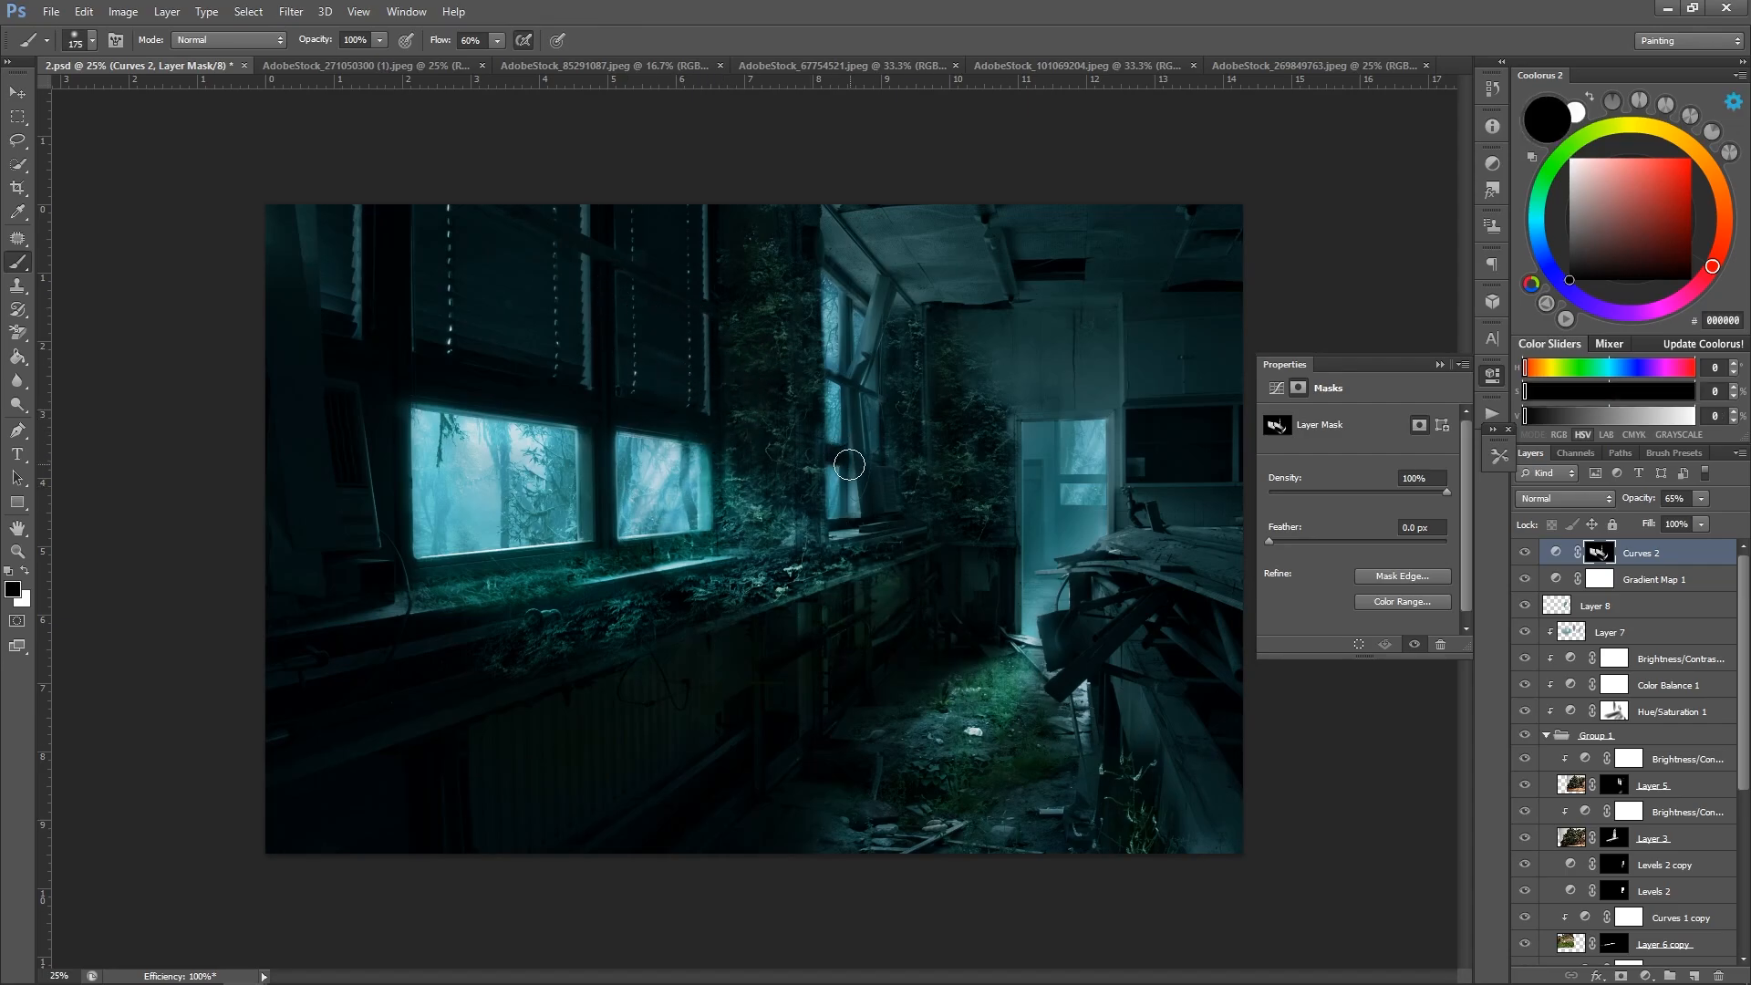
key(x)
key(bracketleft)
key(x)
key(bracketleft)
key(x)
Paint a soft white glow over the doorway on the Curves 2 mask with a 500 brush, undoing the first oversized stroke.
key(bracketright)
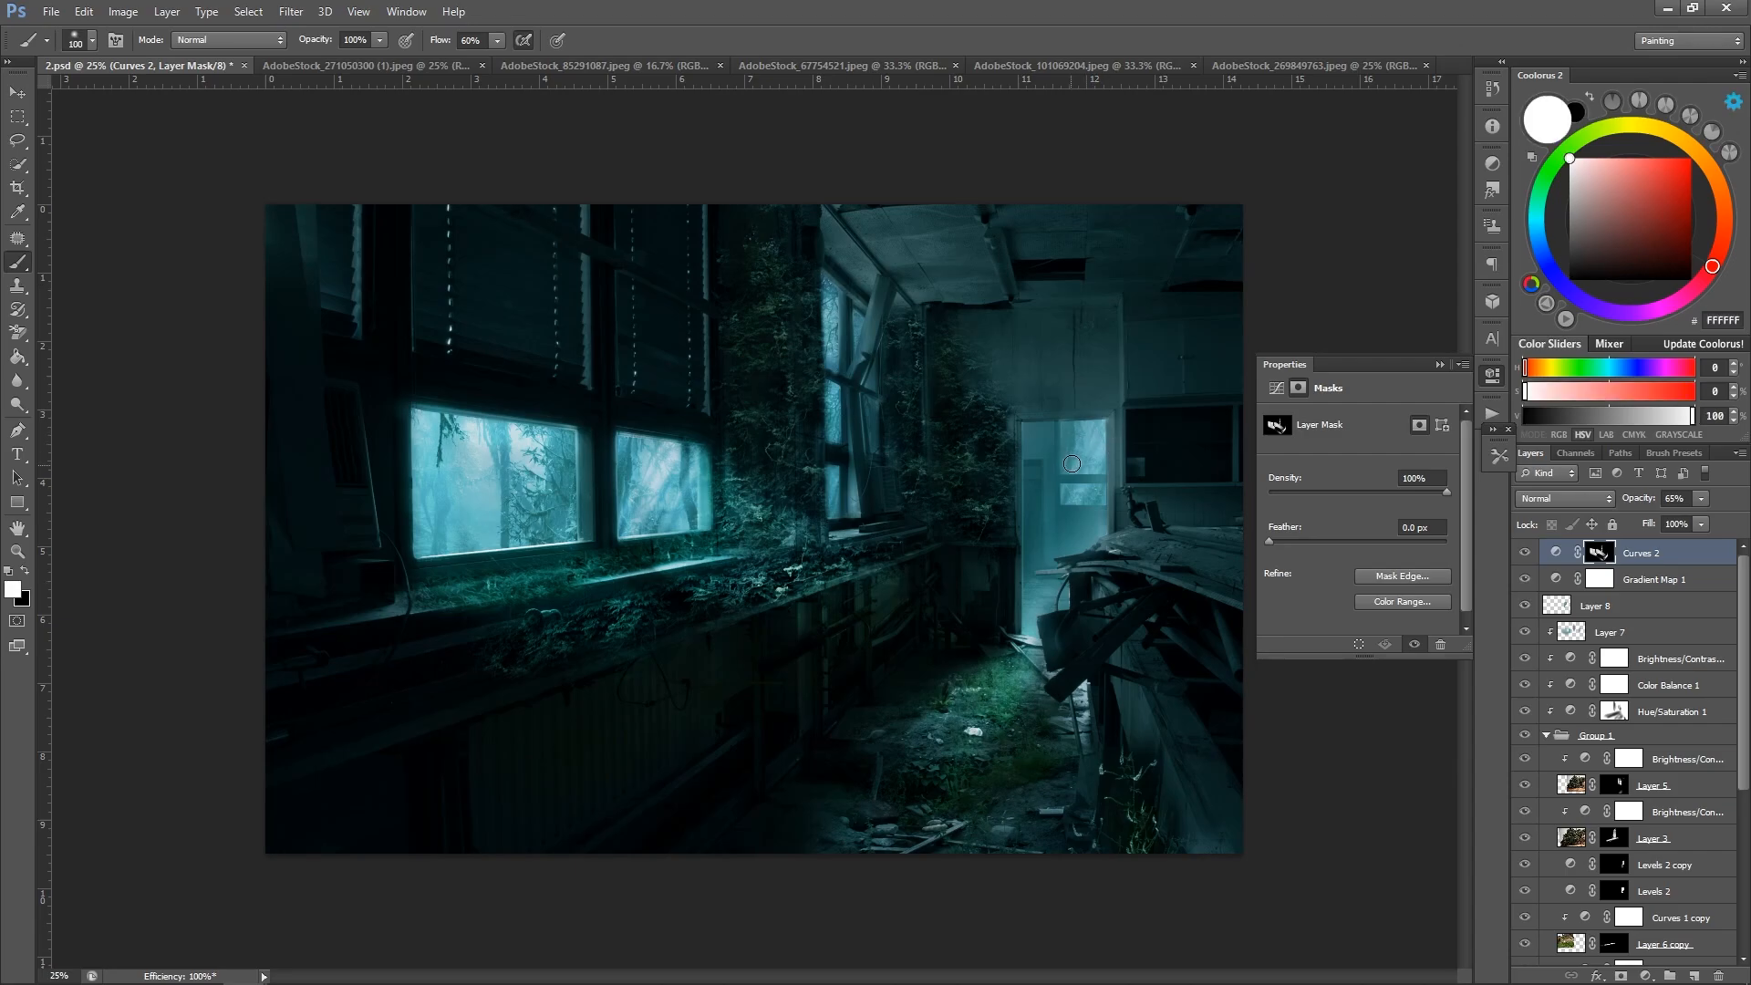
key(bracketright)
key(bracketright)
key(bracketright)
key(bracketright)
key(bracketright)
key(bracketright)
key(bracketright)
key(bracketright)
key(bracketright)
key(bracketright)
key(bracketright)
key(bracketright)
key(bracketright)
click(1067, 515)
key(ctrl+z)
key(bracketleft)
key(bracketleft)
key(bracketleft)
key(bracketleft)
key(bracketleft)
drag(1058, 524, 1071, 437)
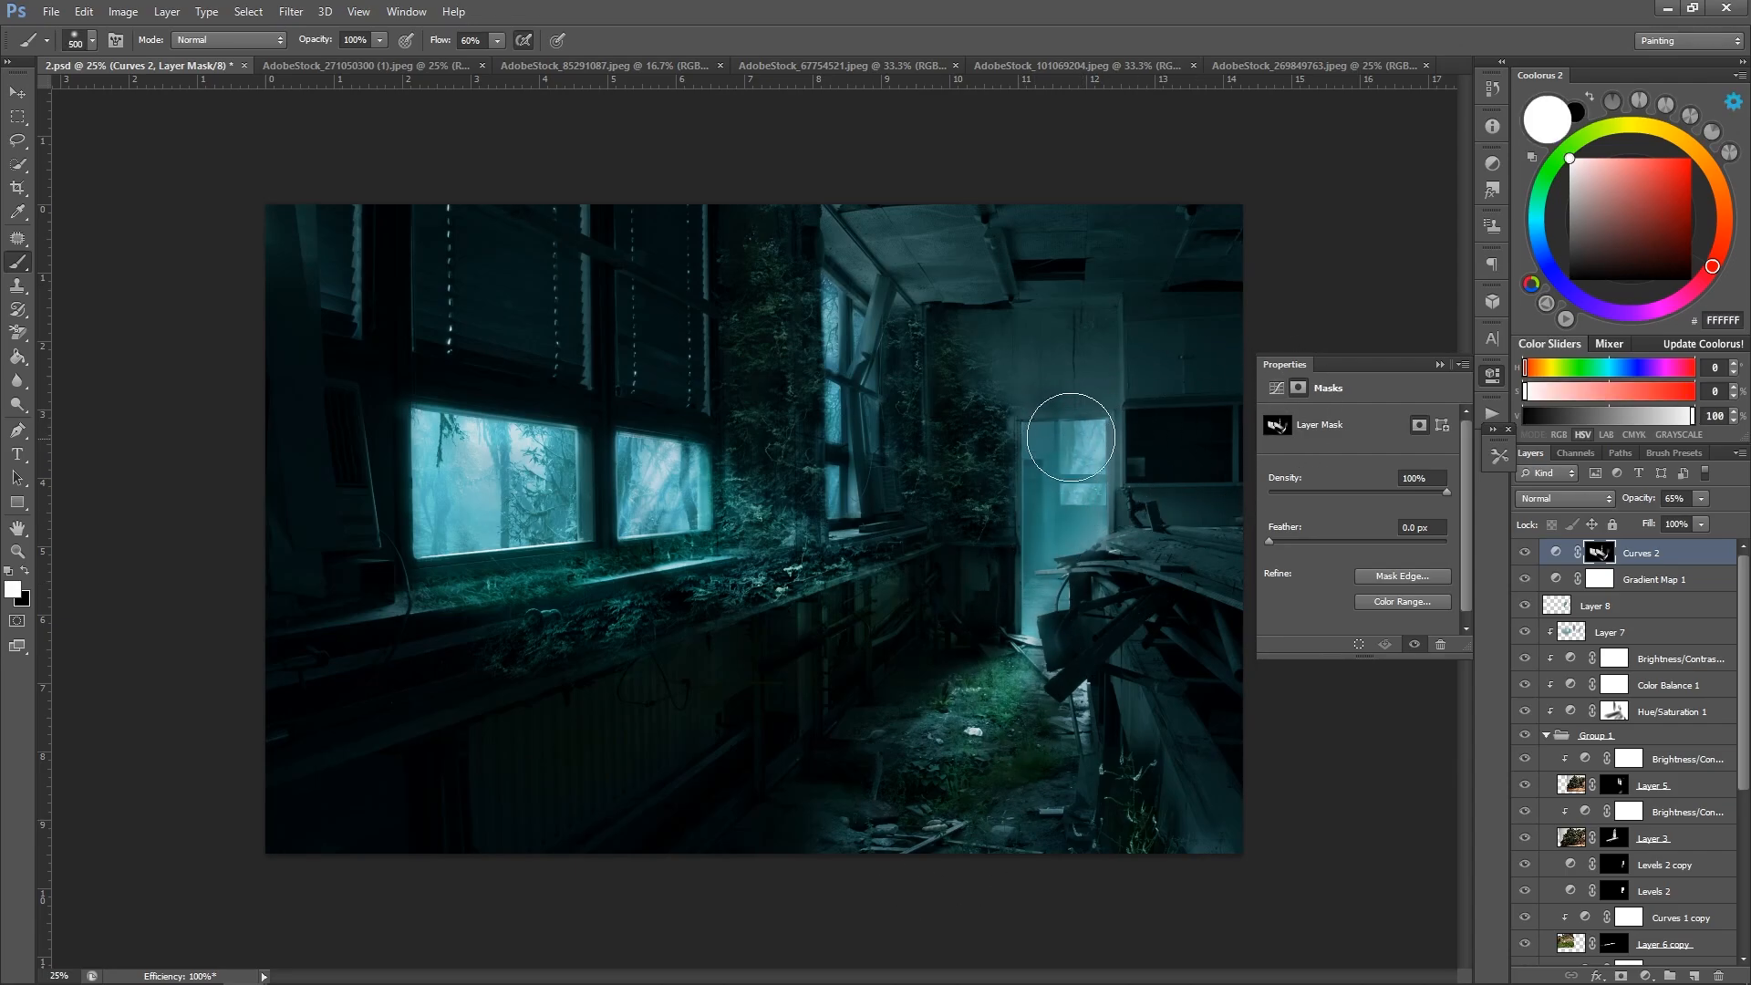
Trim the glow along the doorway's edge on the Curves 2 mask with black at brush size 60.
key(c)
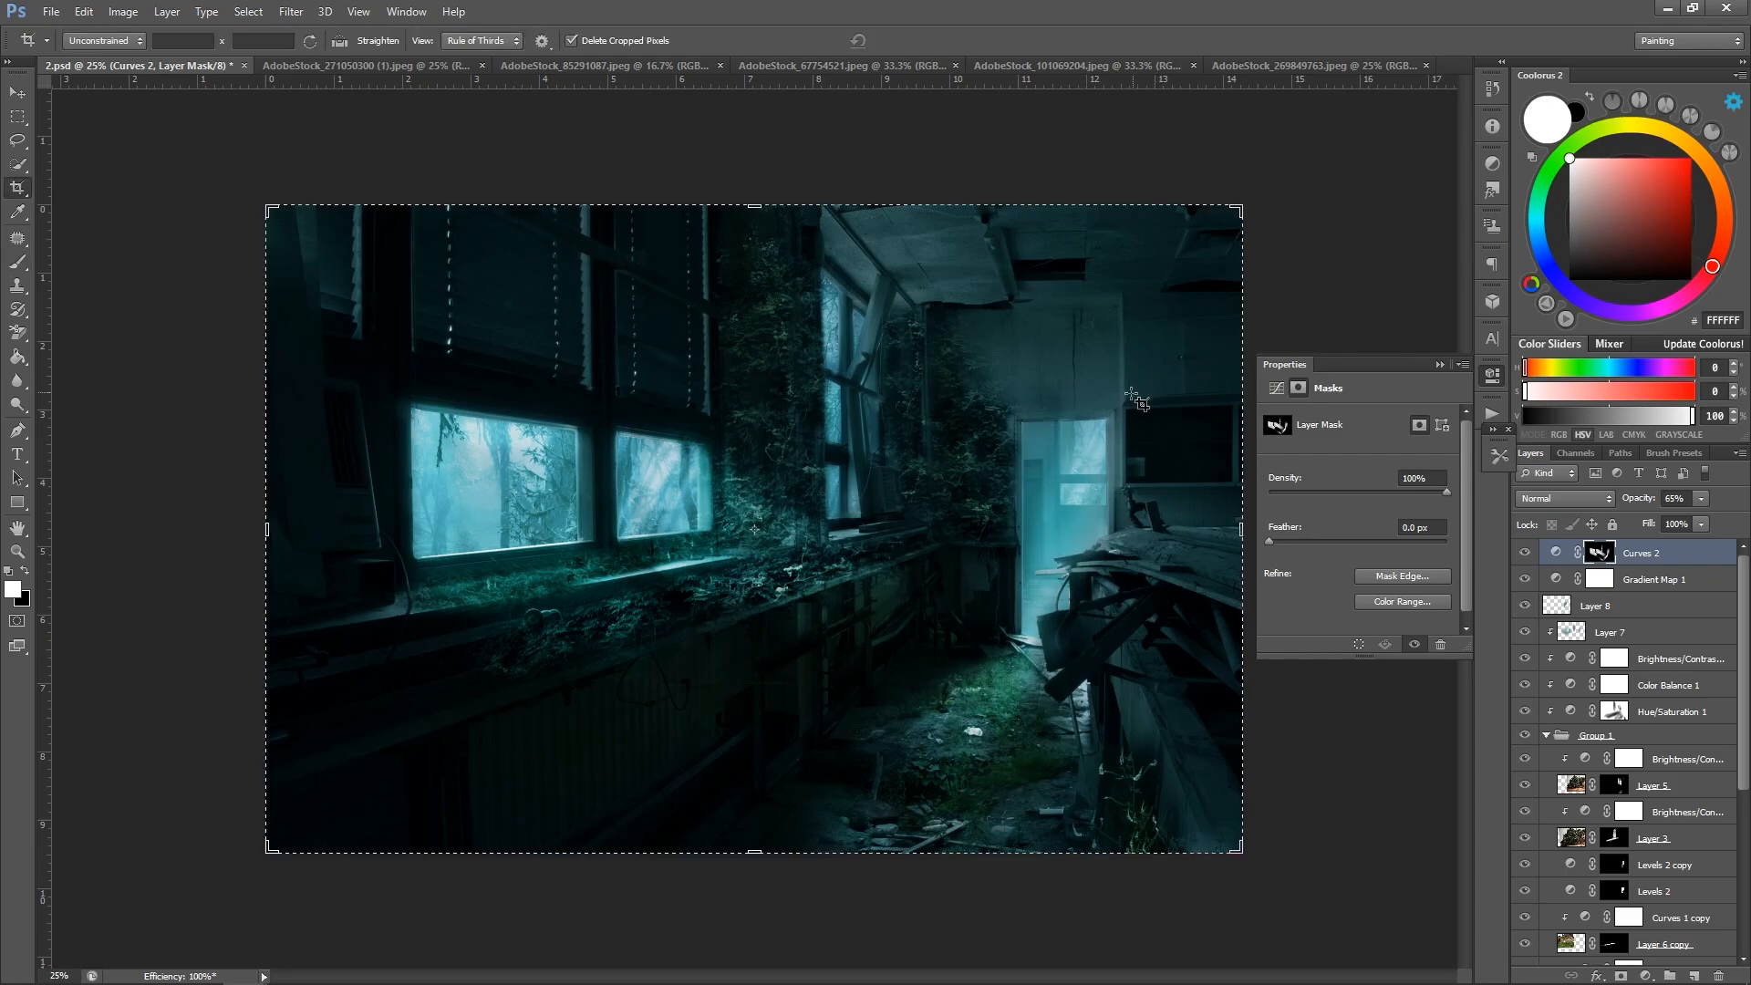
key(b)
key(x)
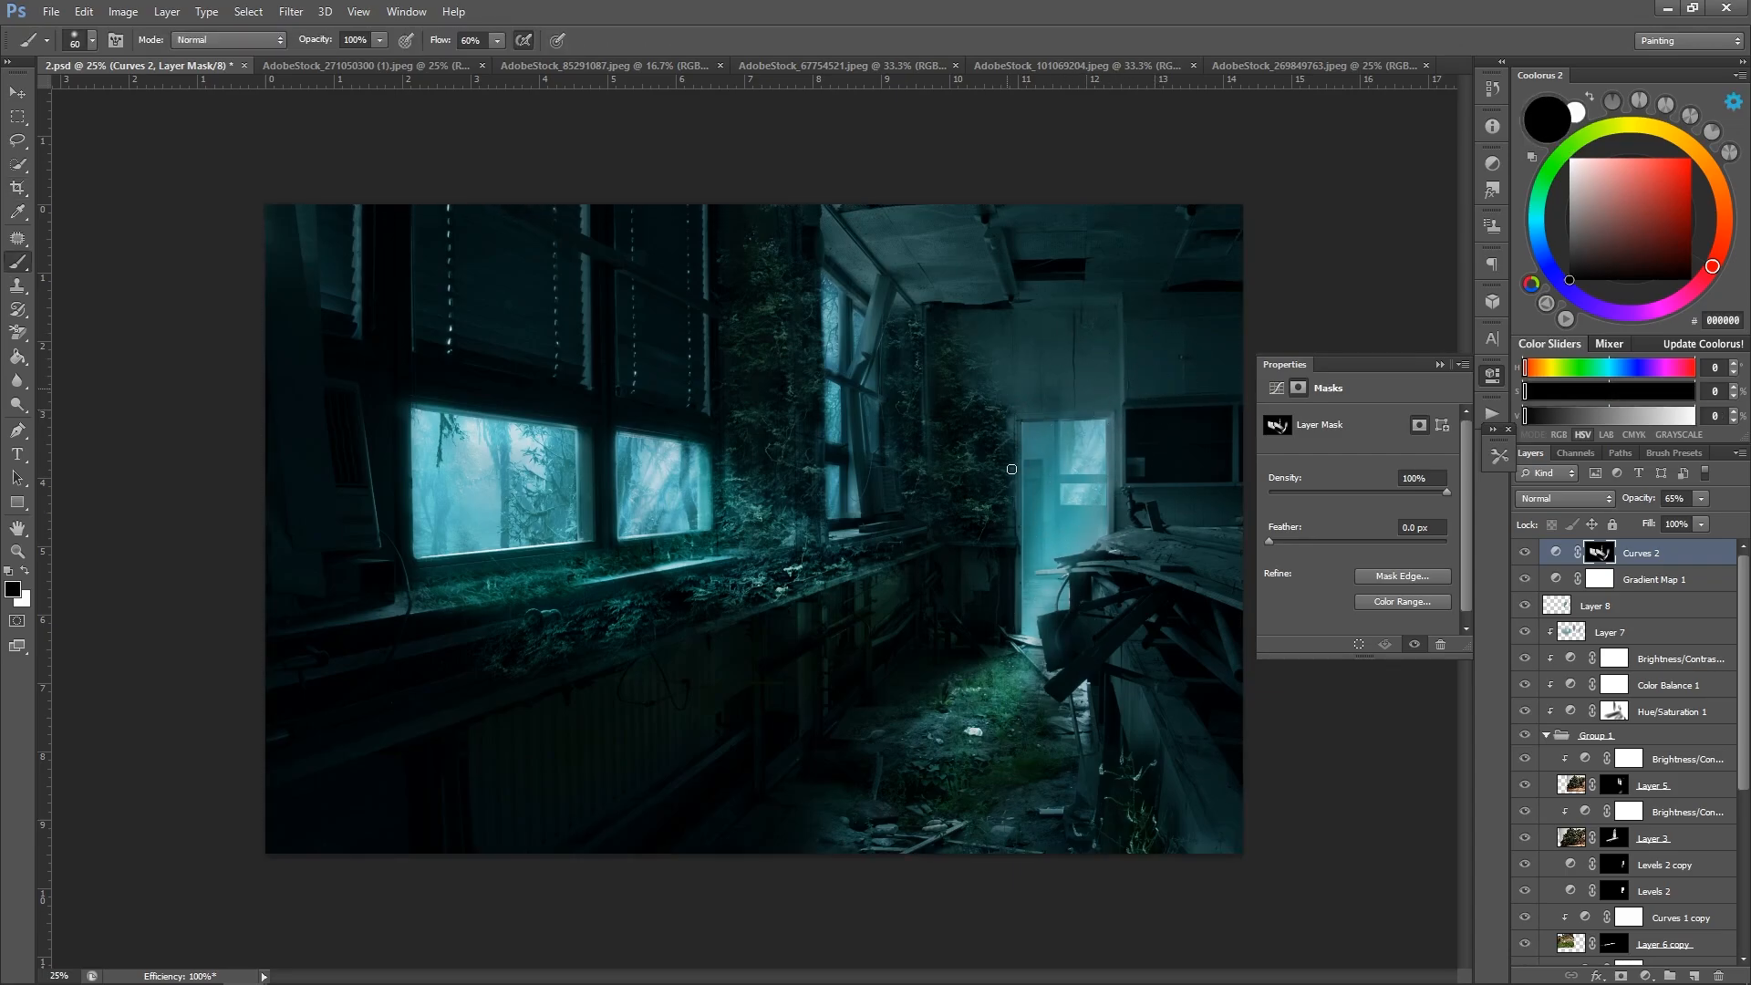
Judge the glow on the whole image and set the Curves 2 layer's opacity to 48%.
key(z)
drag(1114, 391, 1054, 392)
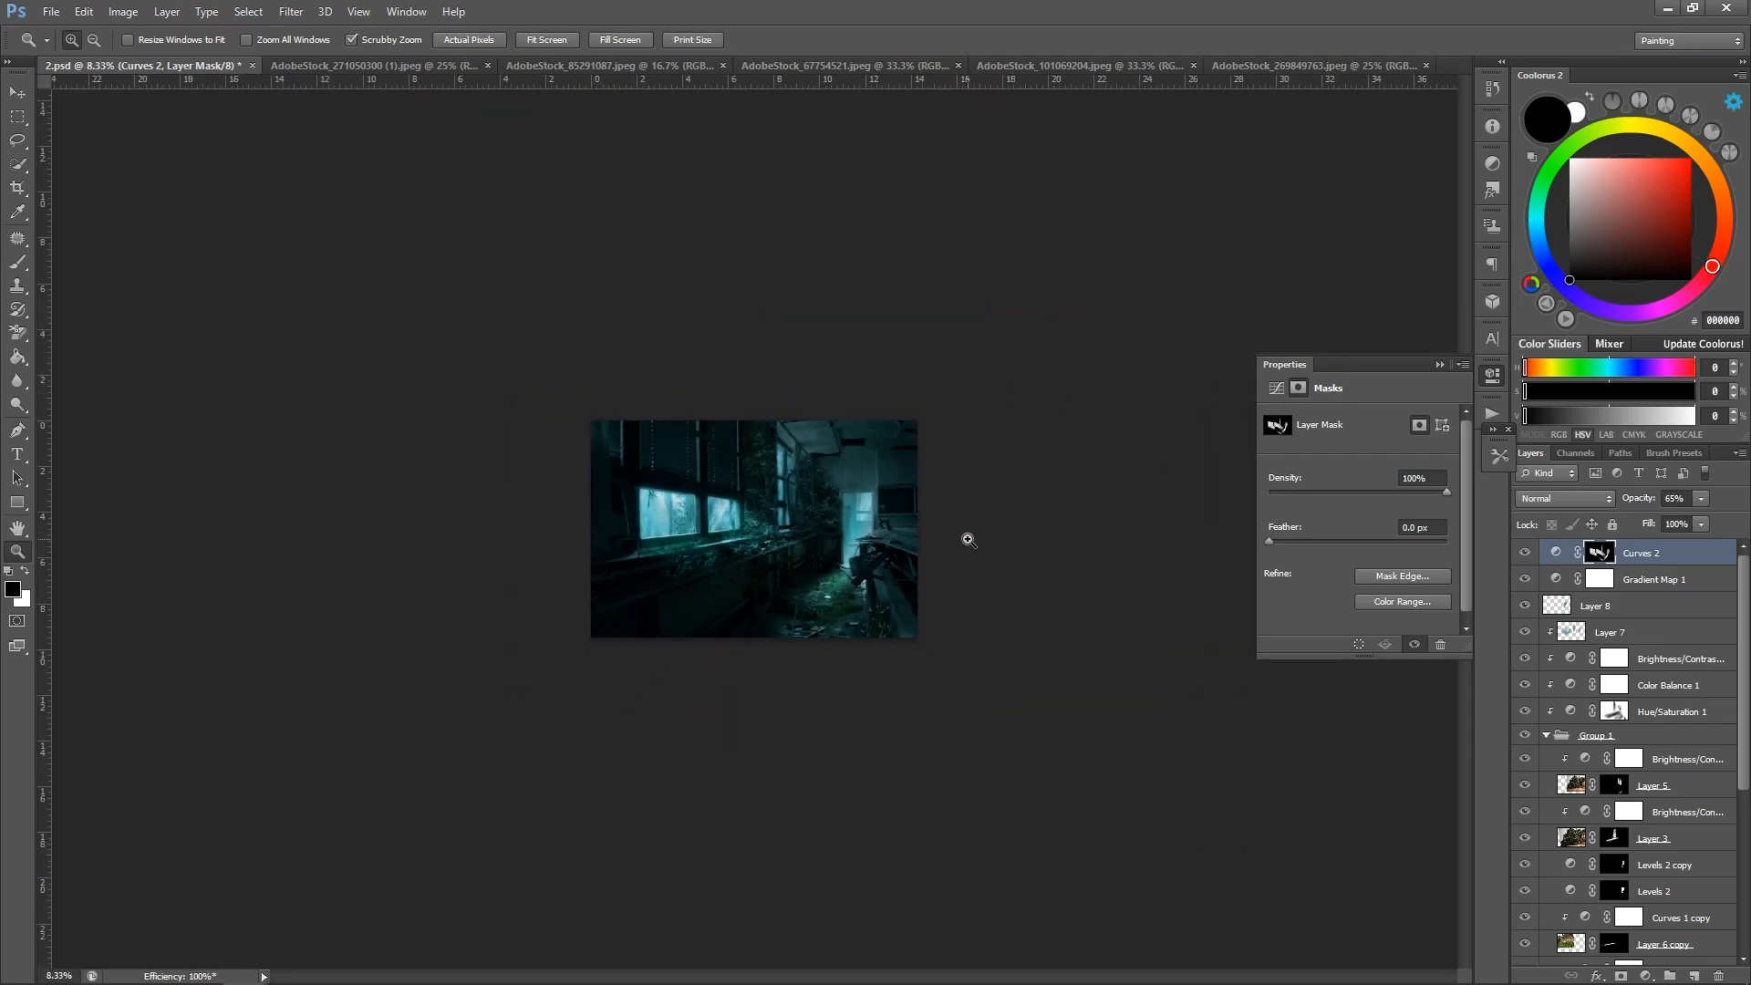
click(852, 528)
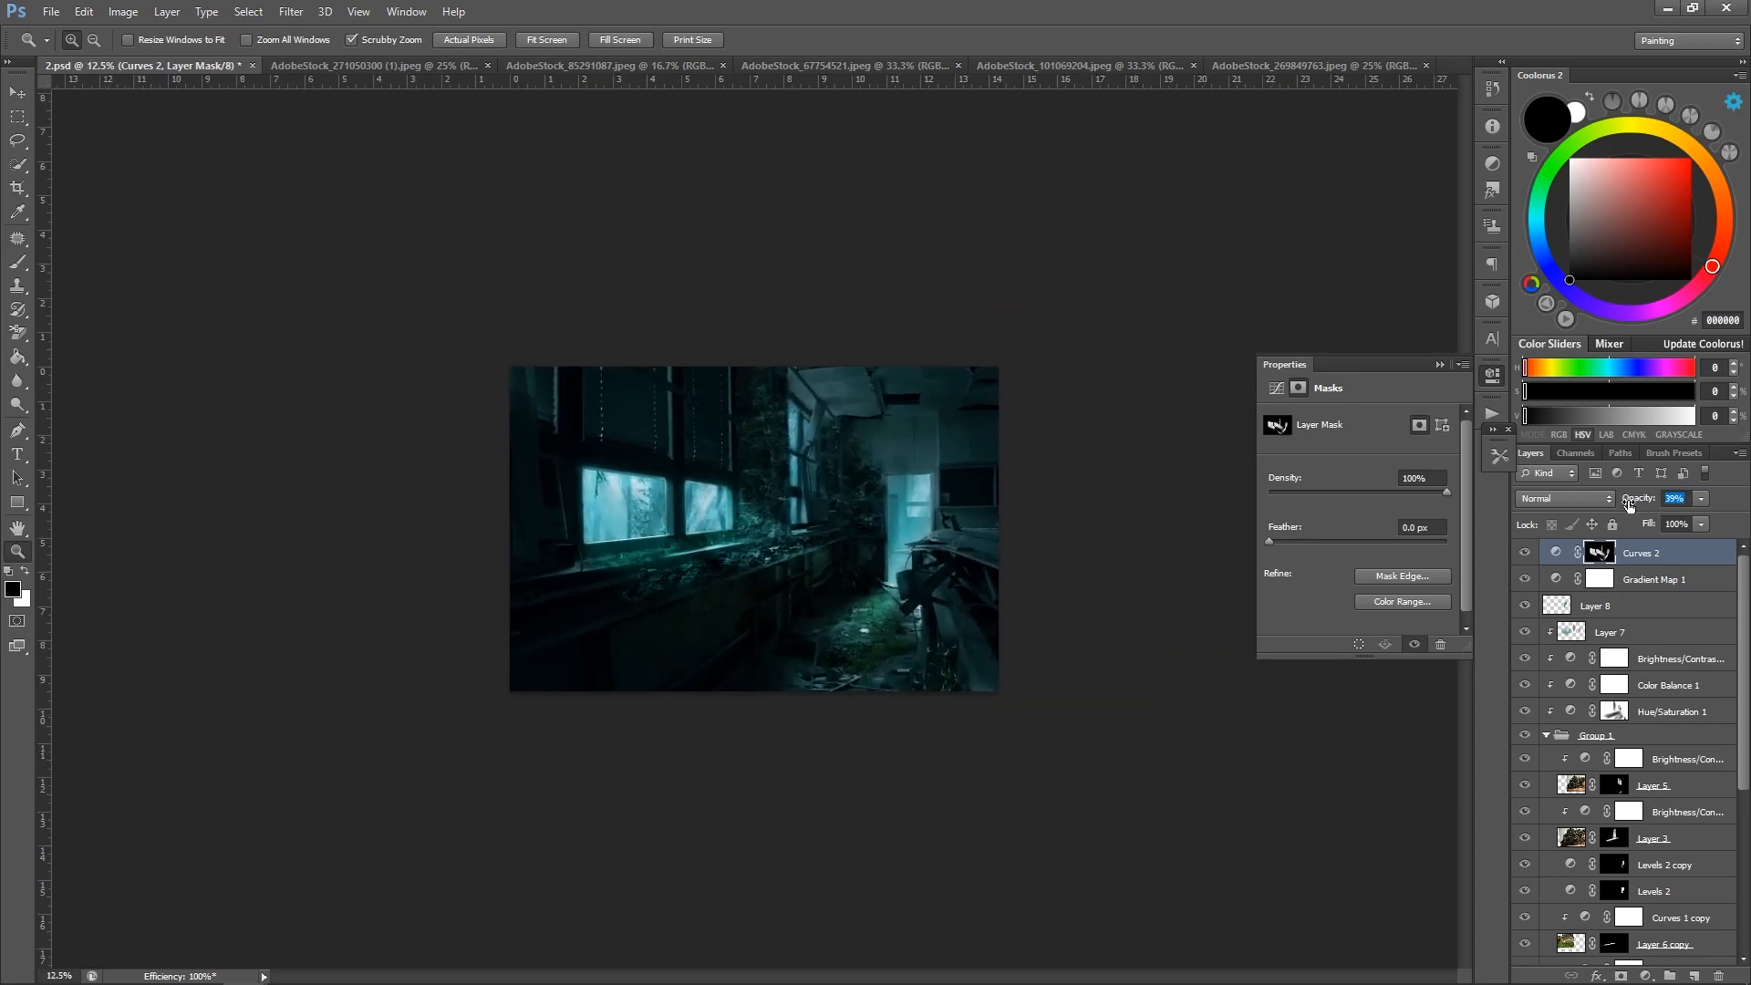
key(b)
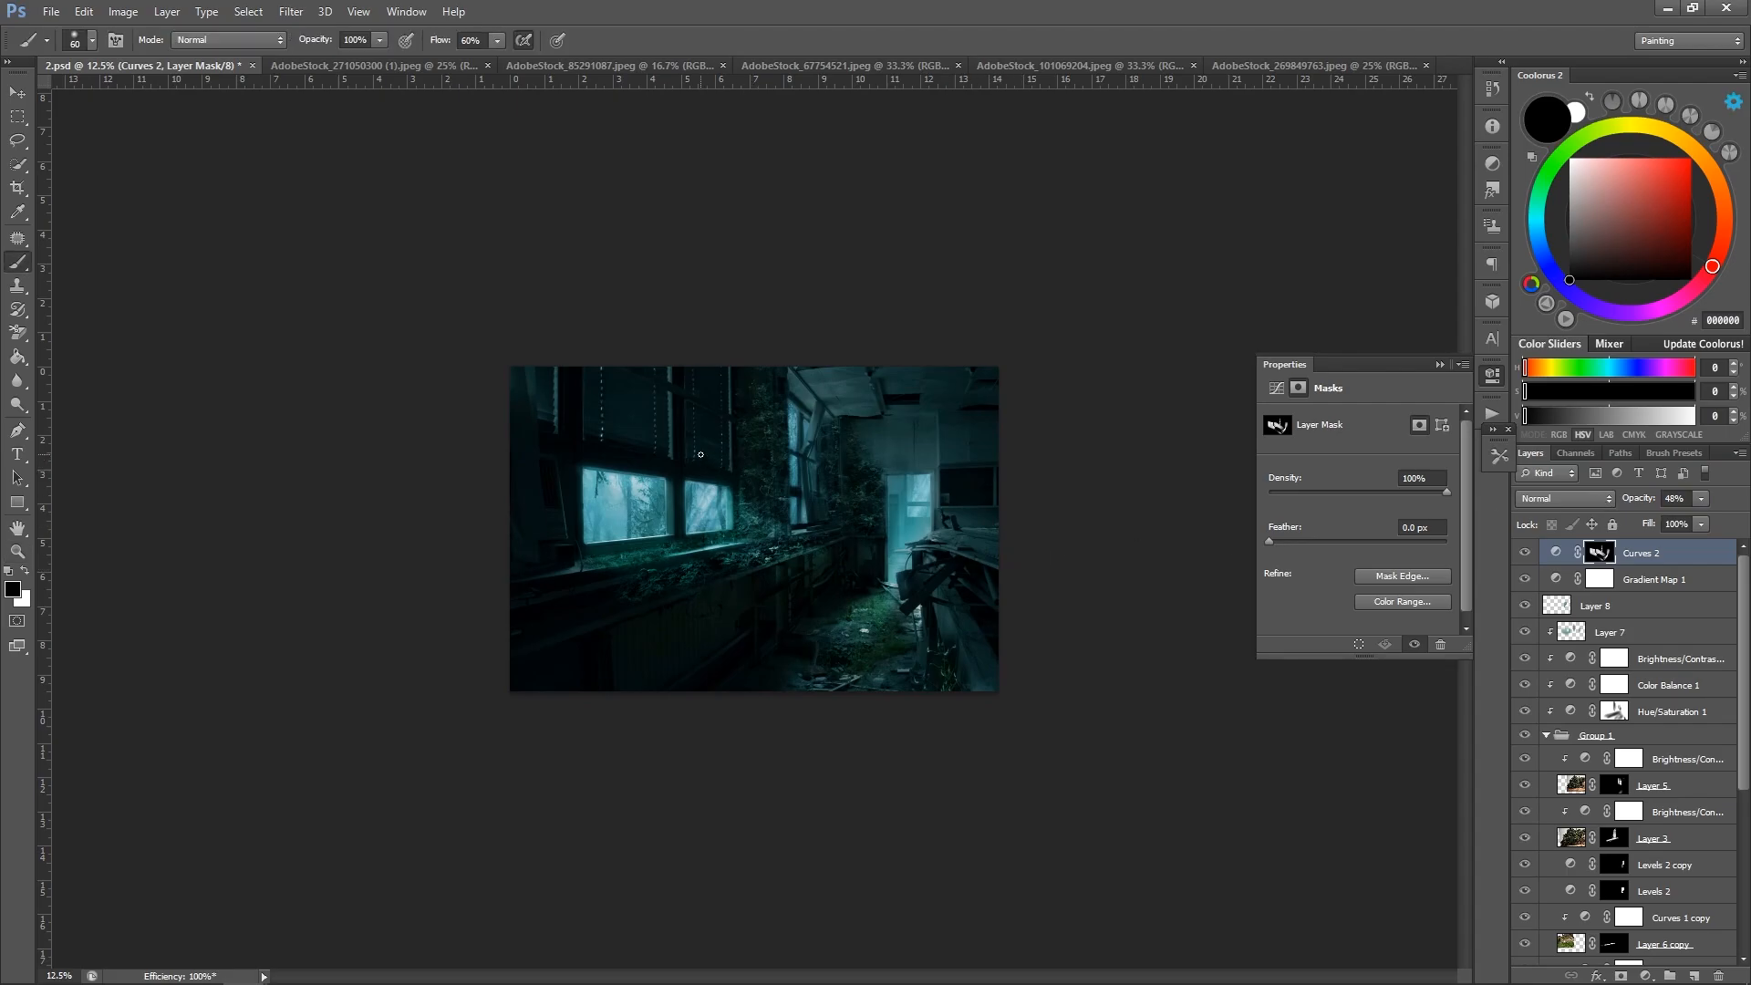
Add a Levels adjustment above Curves 2 with brightened midtones and lifted output blacks, and invert its mask to black.
key(z)
click(777, 424)
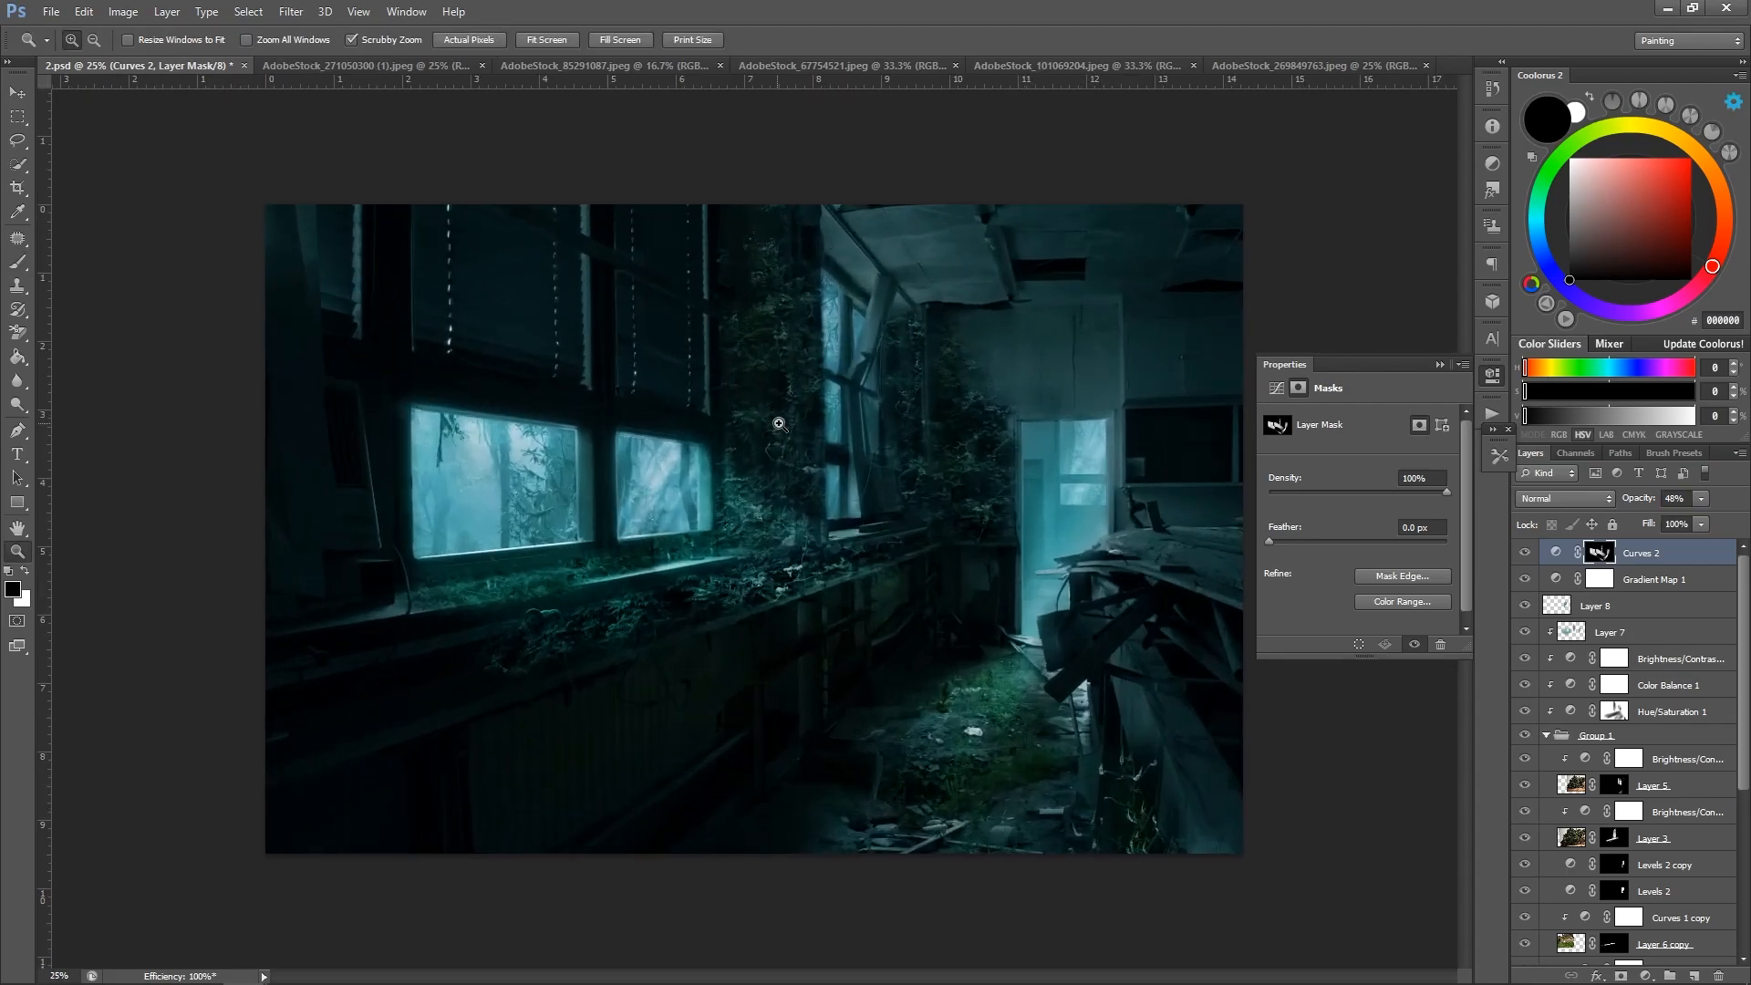
click(1523, 553)
click(1646, 976)
click(1586, 665)
mouse_move(1293, 607)
mouse_down()
mouse_move(1327, 610)
mouse_move(1273, 607)
mouse_up()
drag(1370, 551, 1343, 553)
drag(1292, 607, 1309, 608)
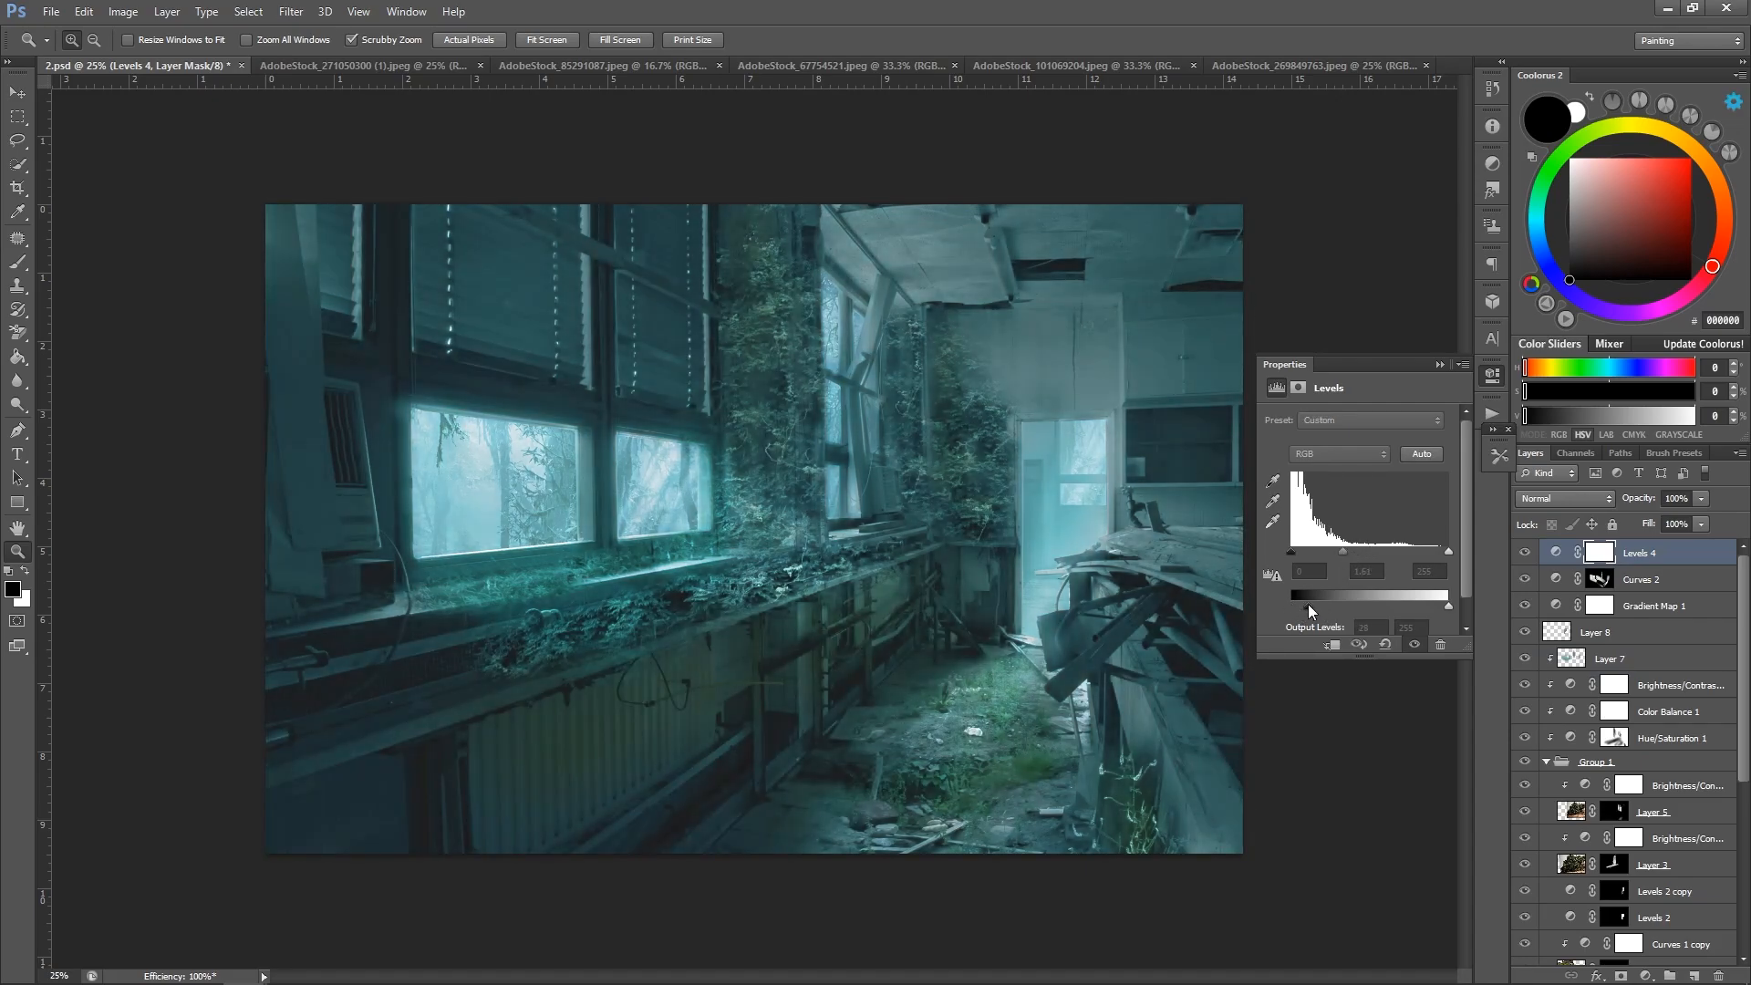
key(ctrl+i)
Outline a four-sided light beam from the far window down to the overgrown floor with the Pen tool and convert it to a selection.
key(p)
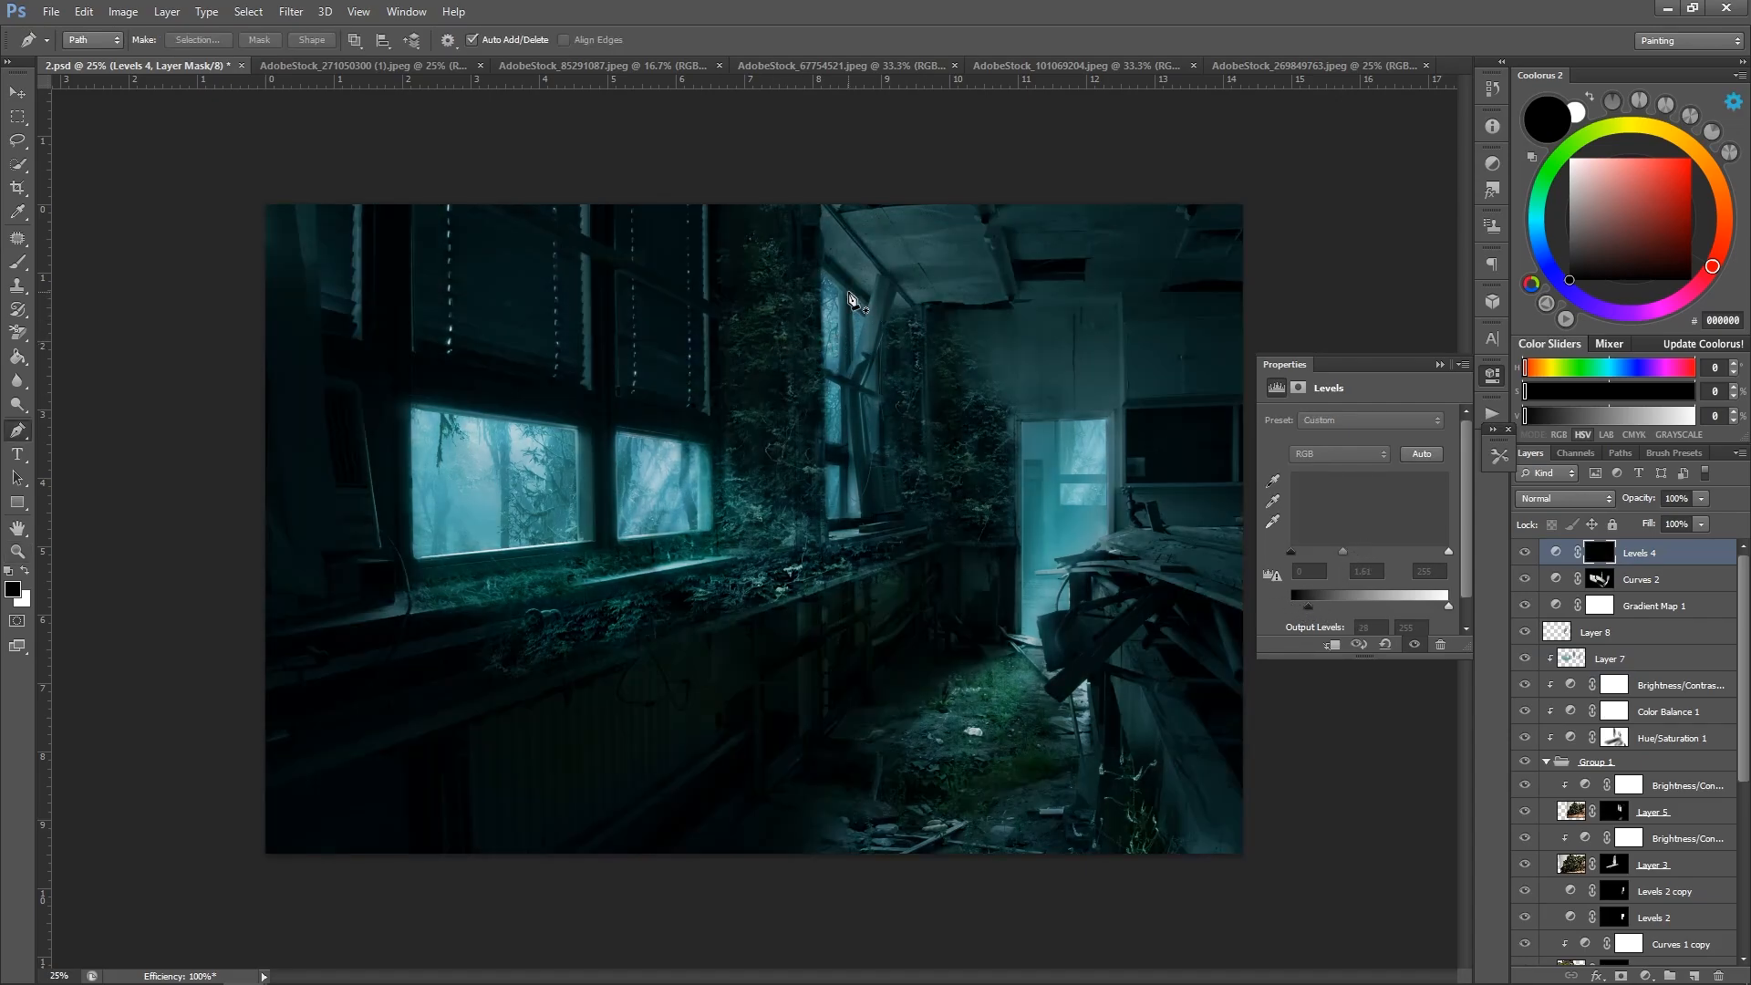
click(1101, 540)
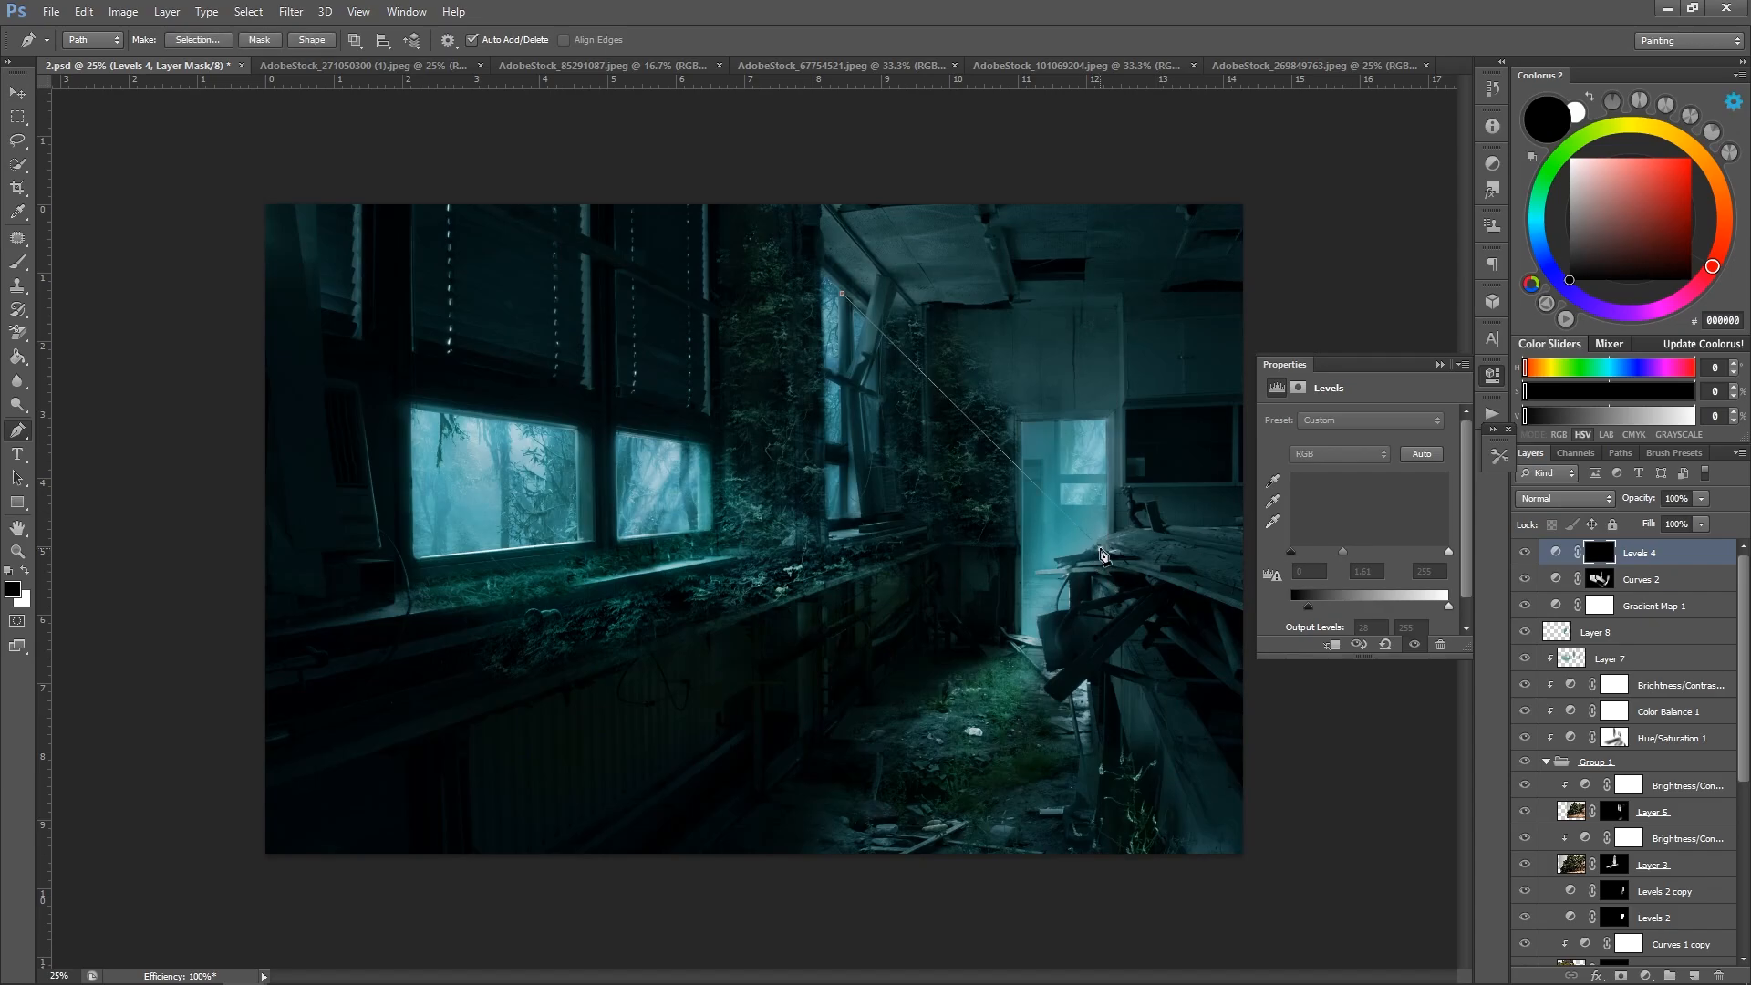
click(1056, 767)
click(825, 520)
click(824, 281)
key(ctrl+Return)
Paint white on the Levels 4 mask inside the beam selection at brush size 700 and deselect.
key(b)
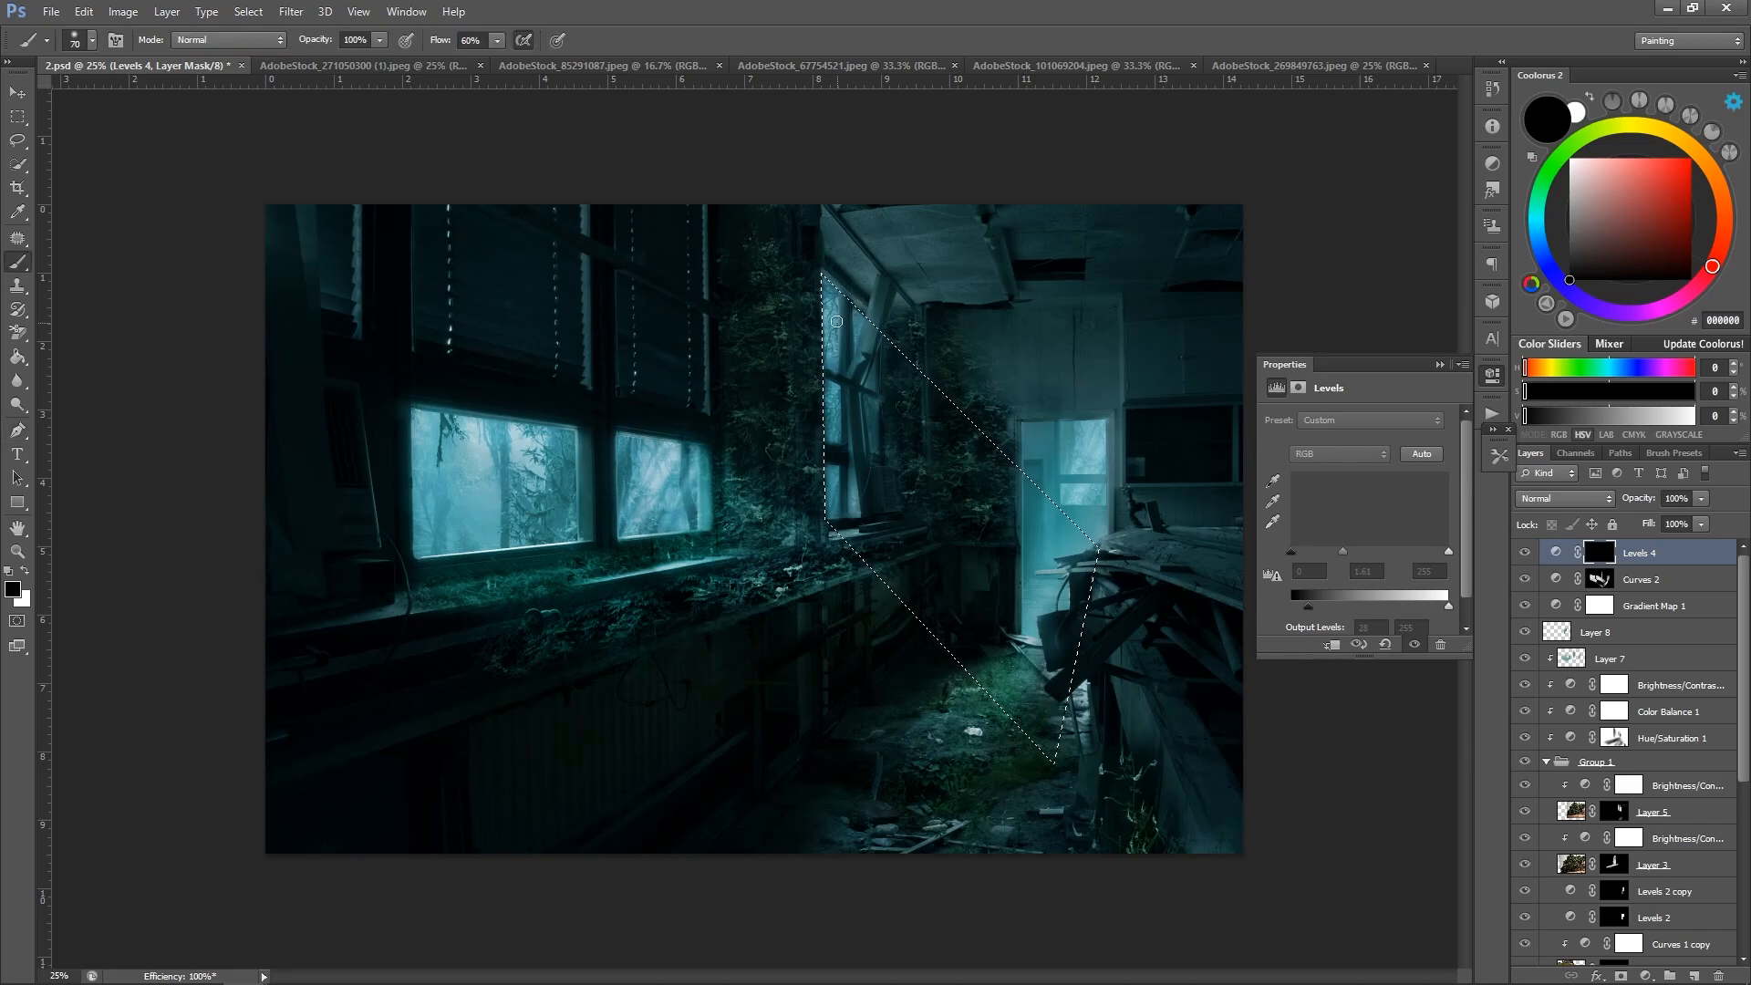
key(bracketright)
key(bracketright)
key(bracketright)
key(bracketright)
key(bracketright)
key(bracketright)
key(bracketright)
key(bracketright)
key(bracketright)
key(bracketright)
key(bracketright)
key(bracketright)
key(x)
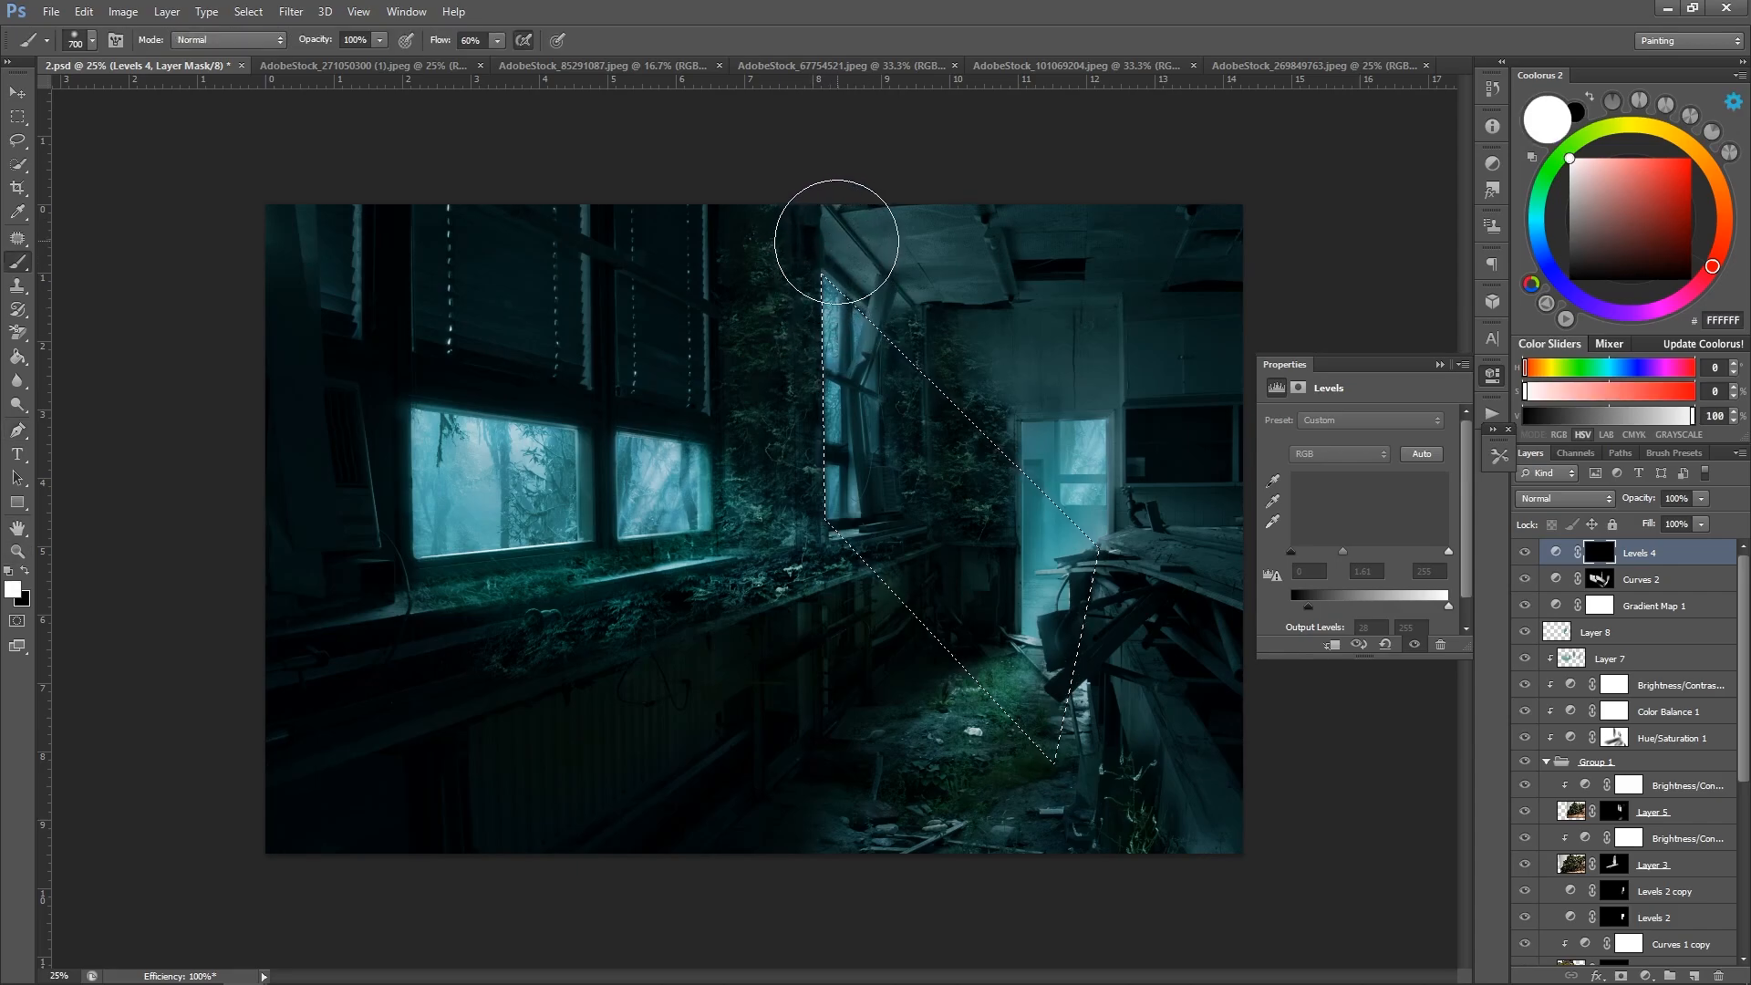
mouse_move(869, 316)
mouse_down()
mouse_move(985, 489)
mouse_move(1161, 587)
mouse_move(1024, 501)
mouse_move(855, 315)
mouse_up()
key(ctrl+d)
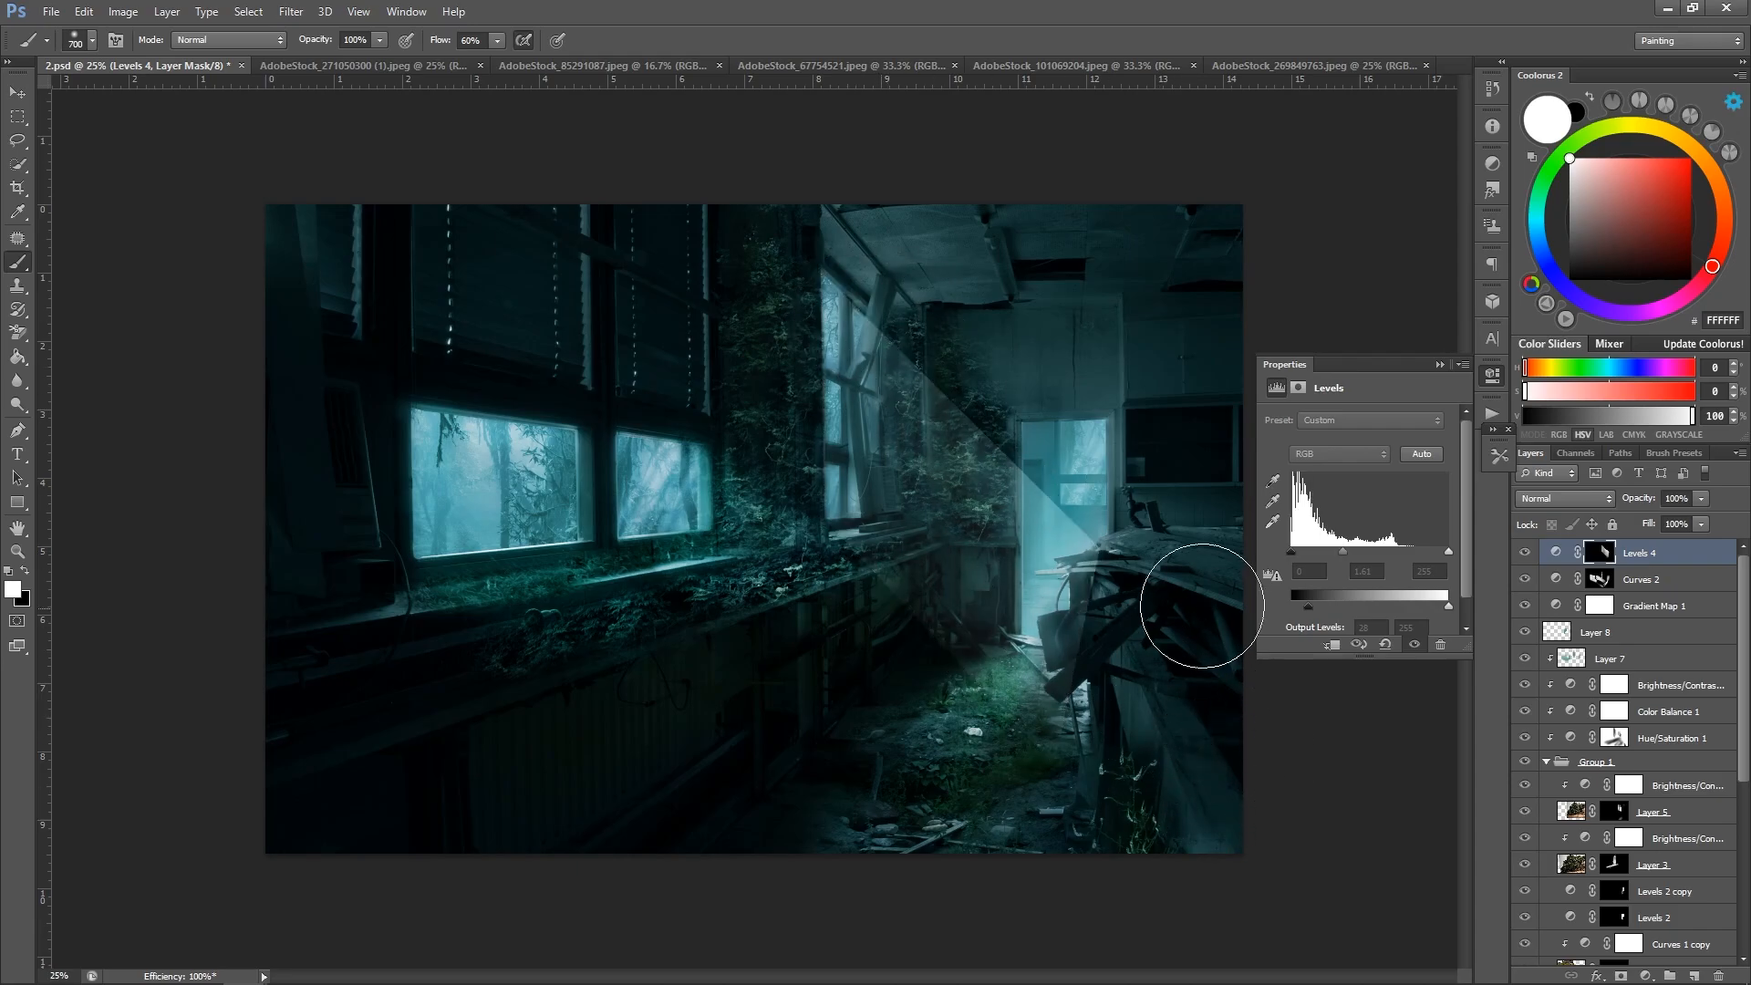
Try to fade the light beam's edges on the Levels 4 mask with black, up to brush size 500.
key(x)
key(bracketleft)
key(bracketleft)
key(bracketleft)
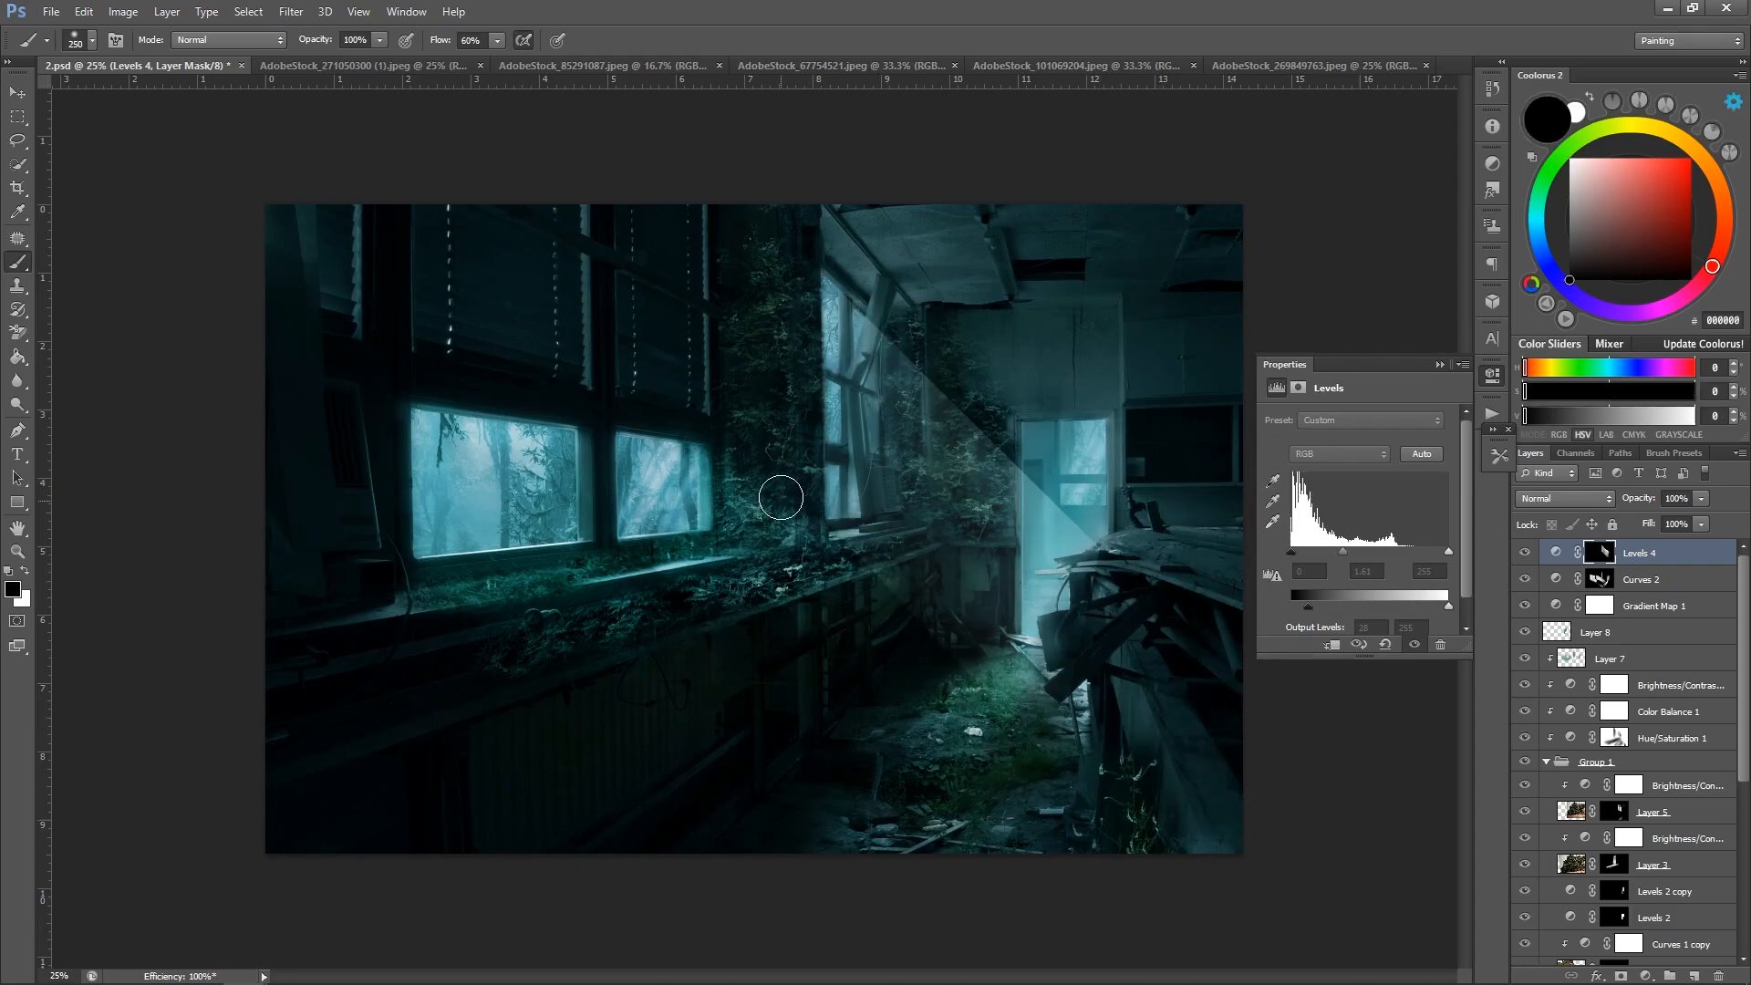
key(bracketleft)
key(bracketleft)
key(bracketleft)
key(bracketleft)
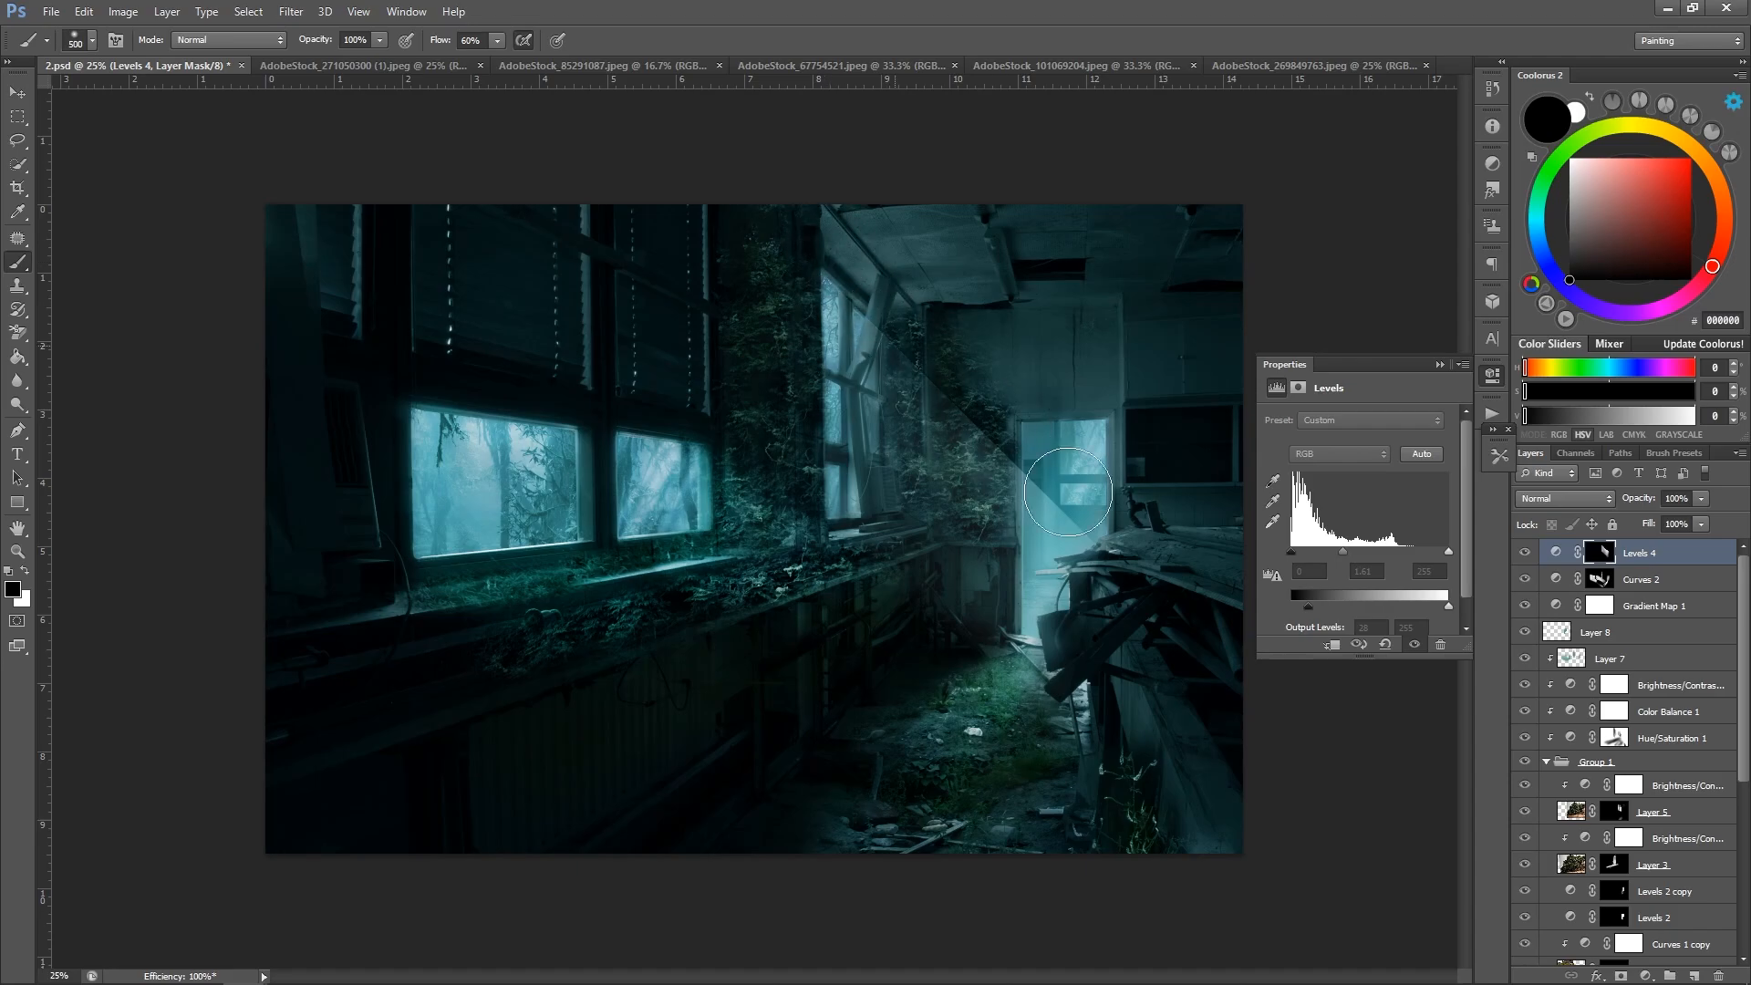
key(bracketright)
key(bracketright)
key(bracketright)
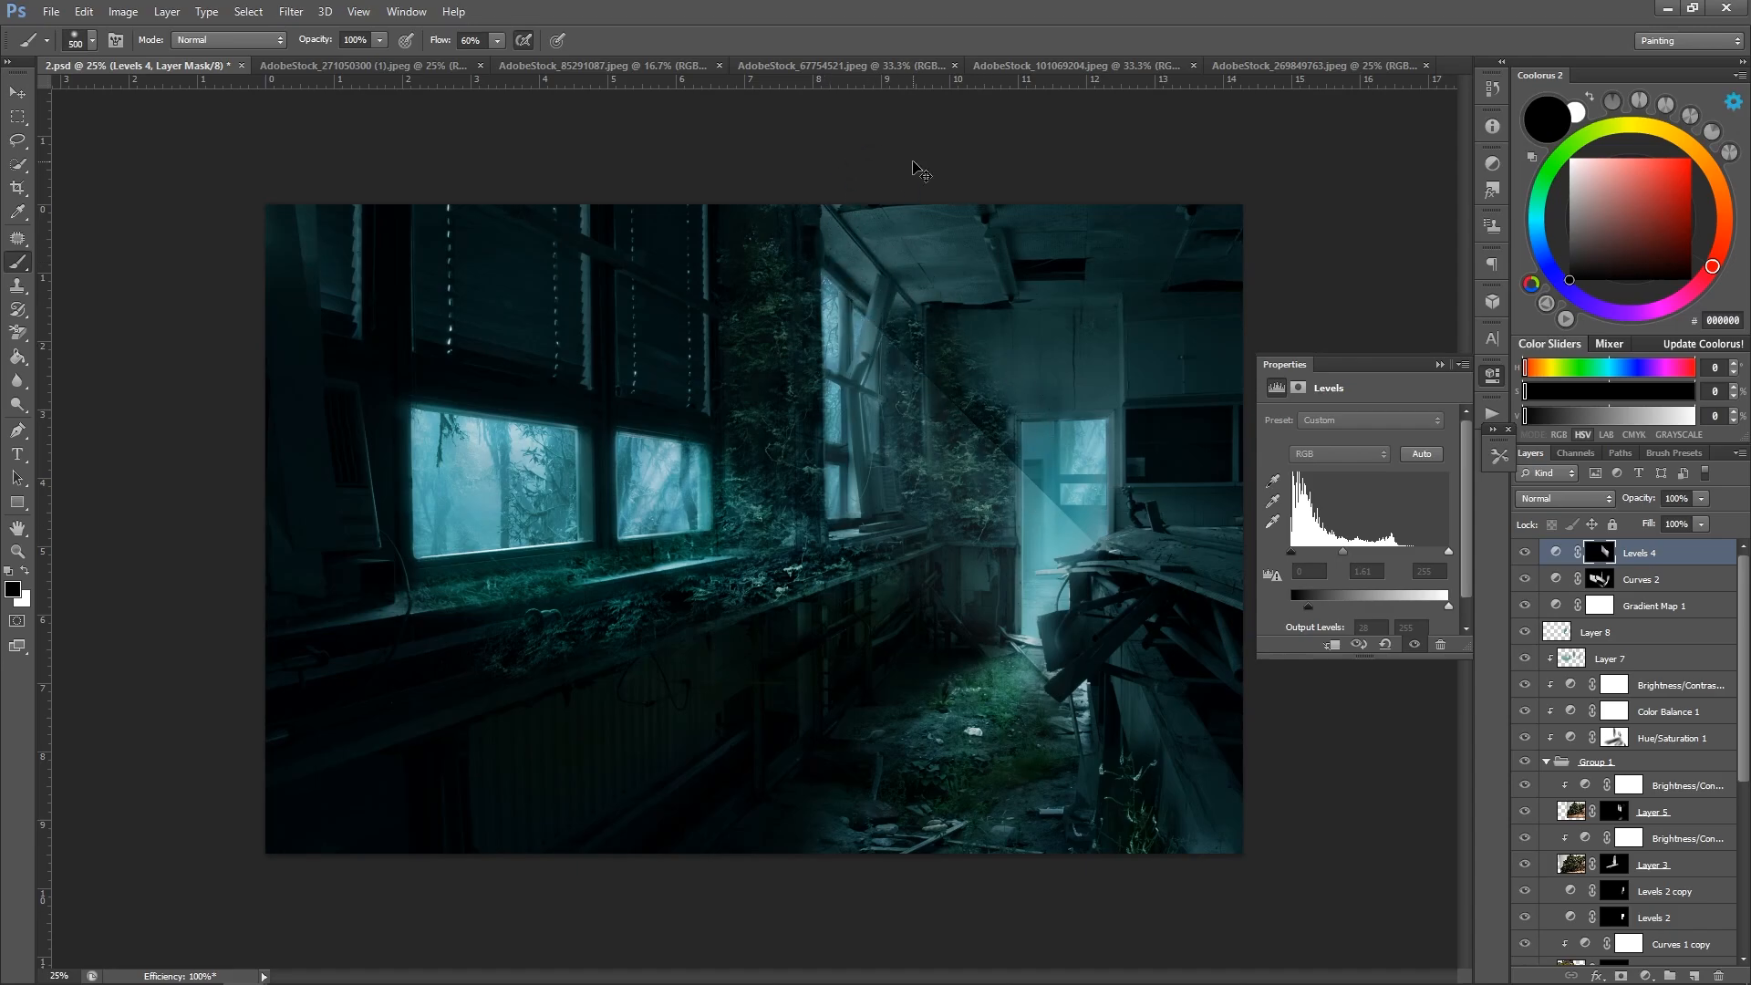
Soften the Levels 4 layer mask with a Gaussian Blur of 6.4 pixels.
click(1607, 561)
click(291, 11)
mouse_move(456, 195)
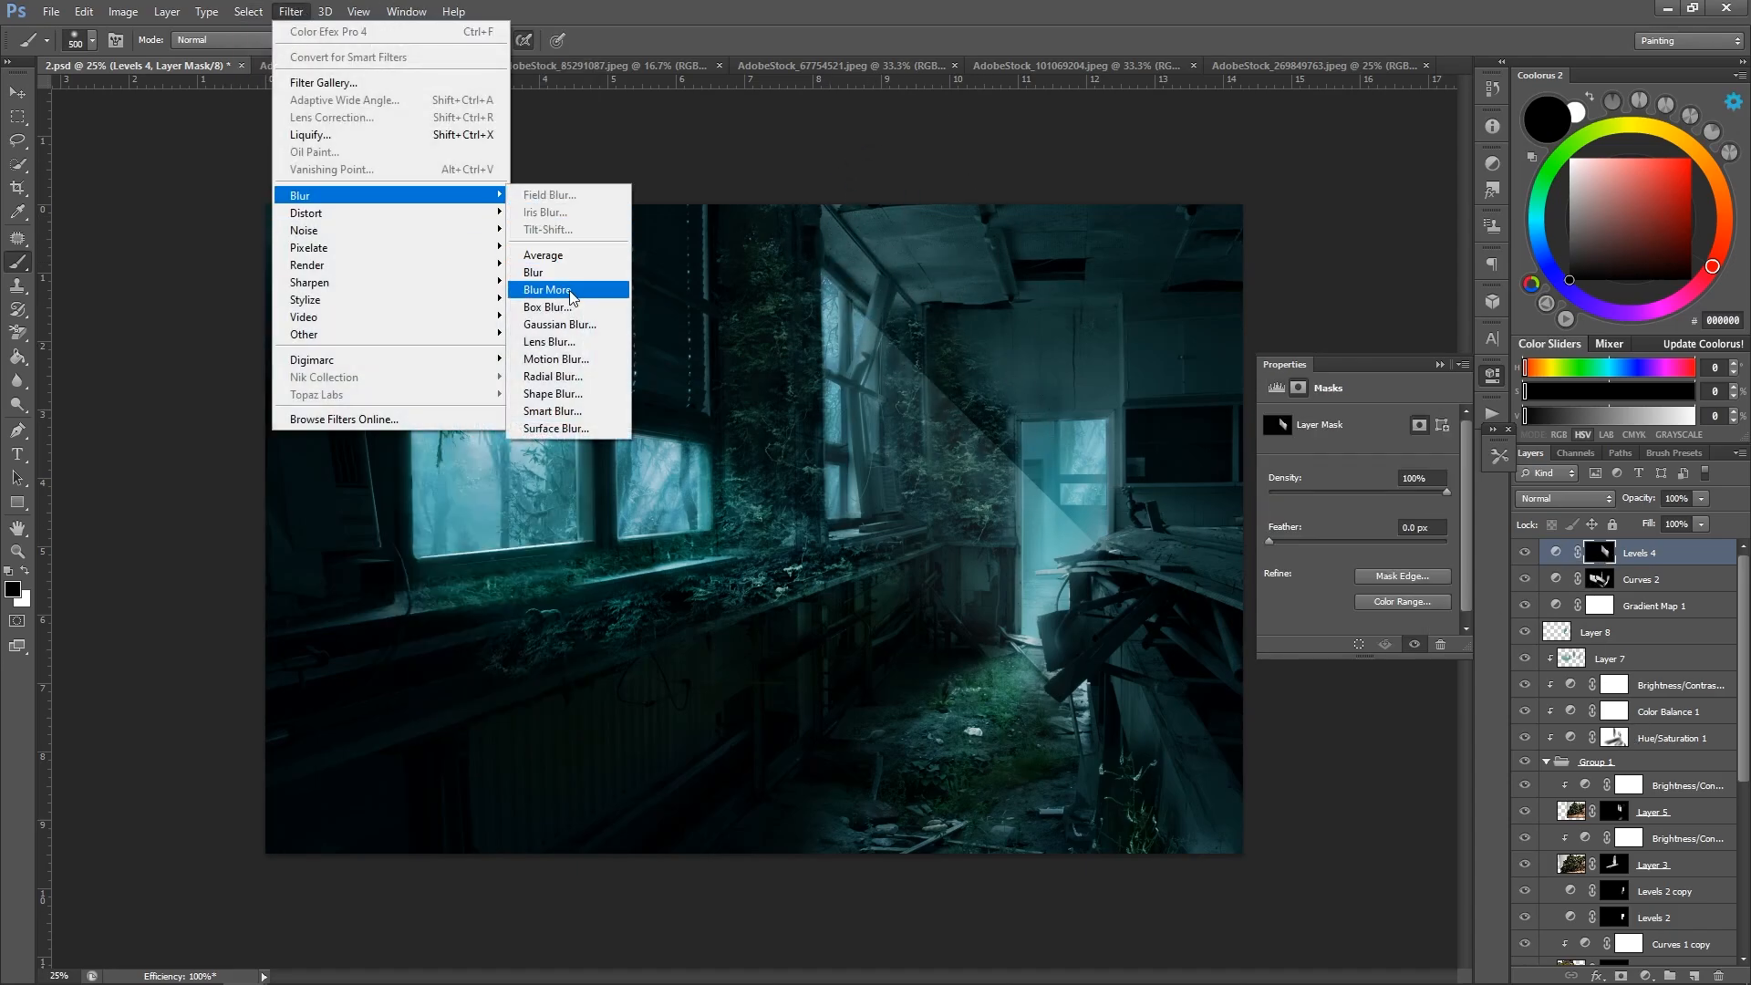
click(573, 325)
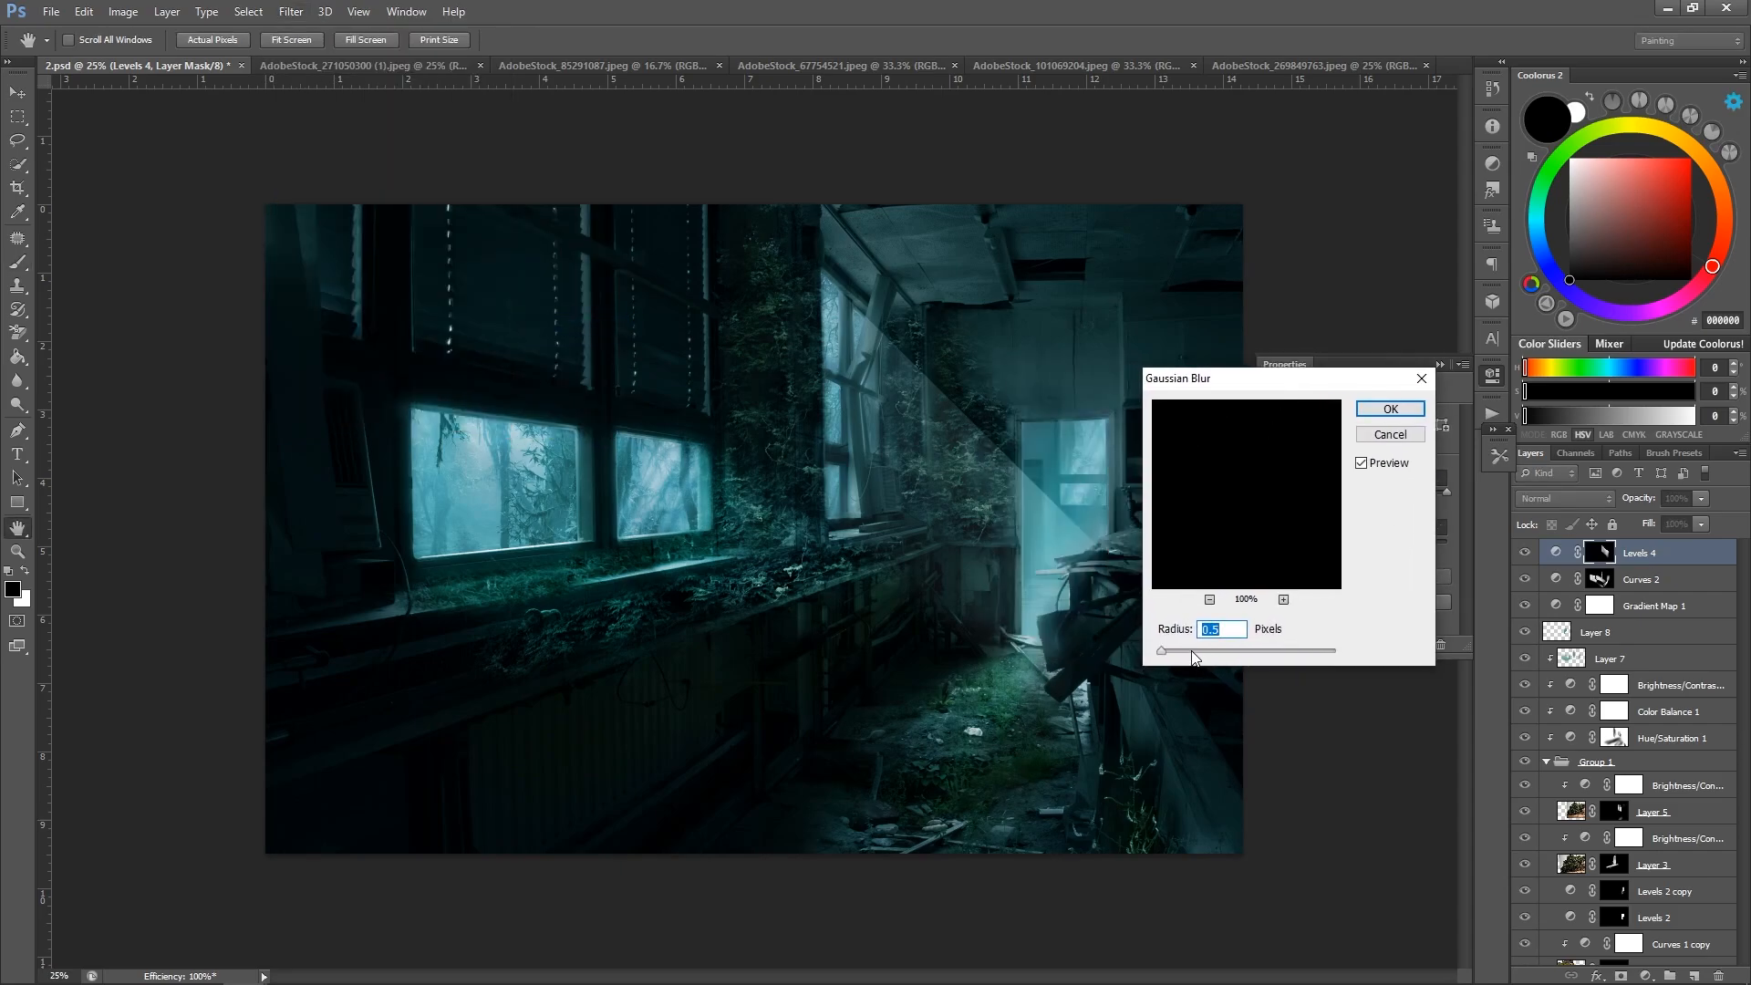
drag(1192, 653, 1210, 654)
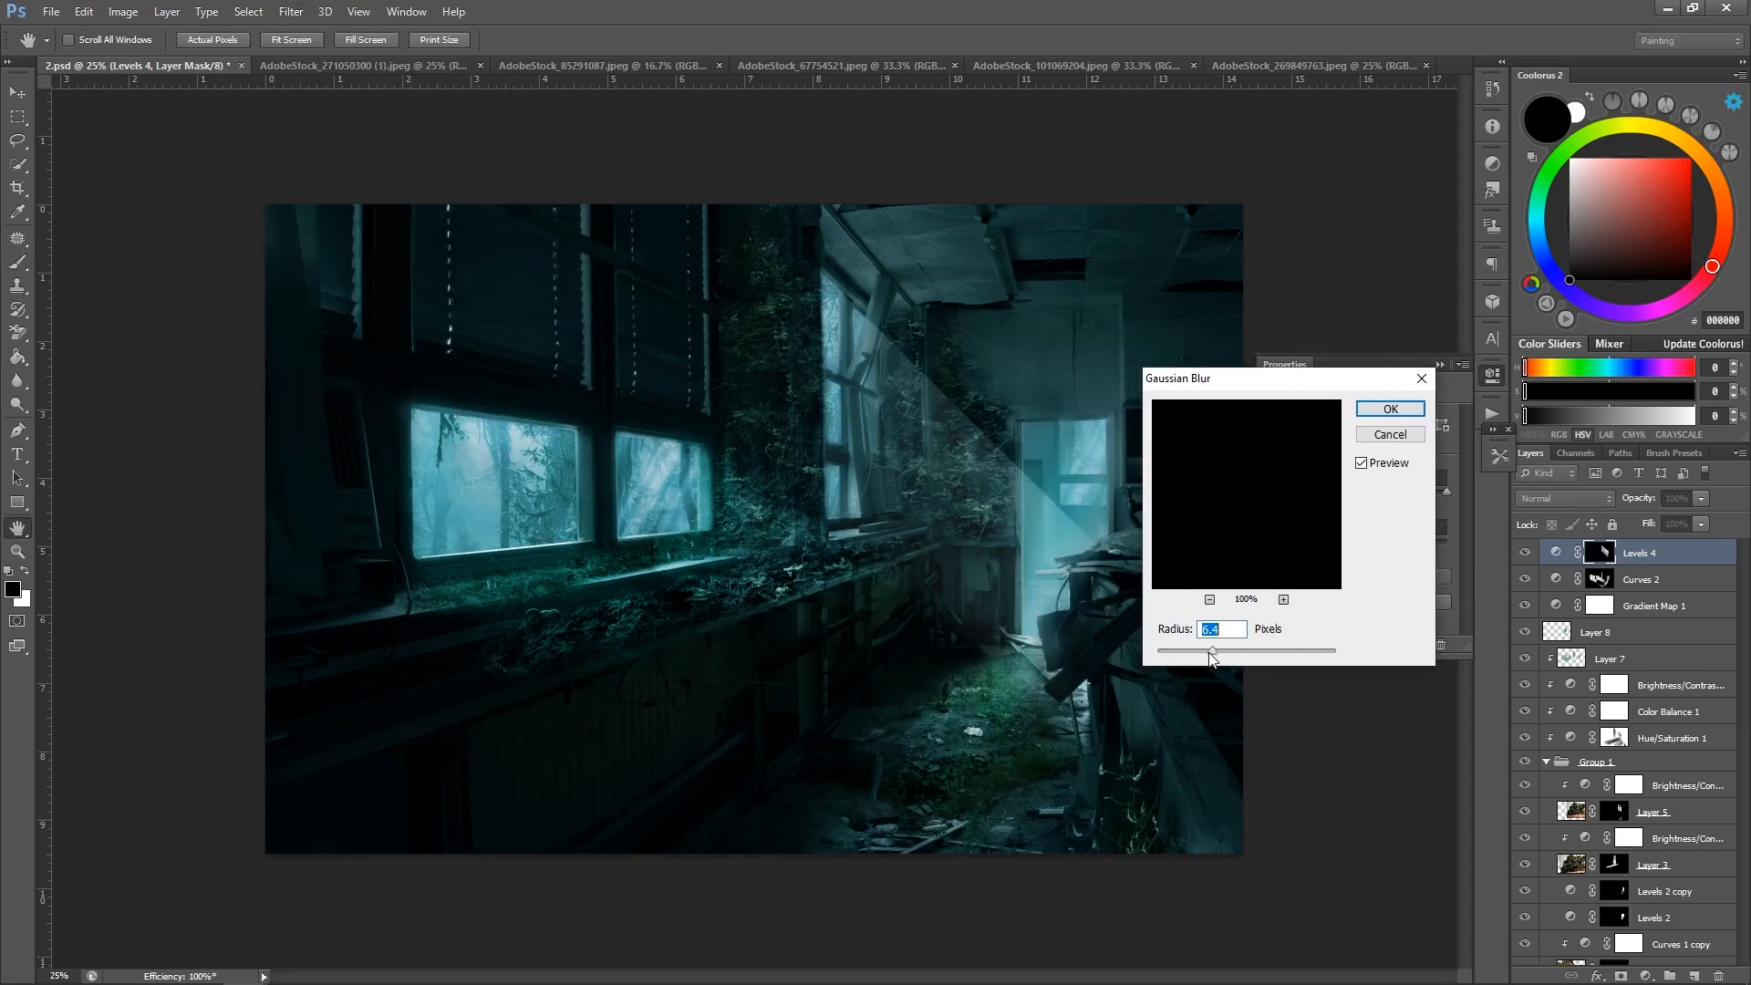
click(1390, 410)
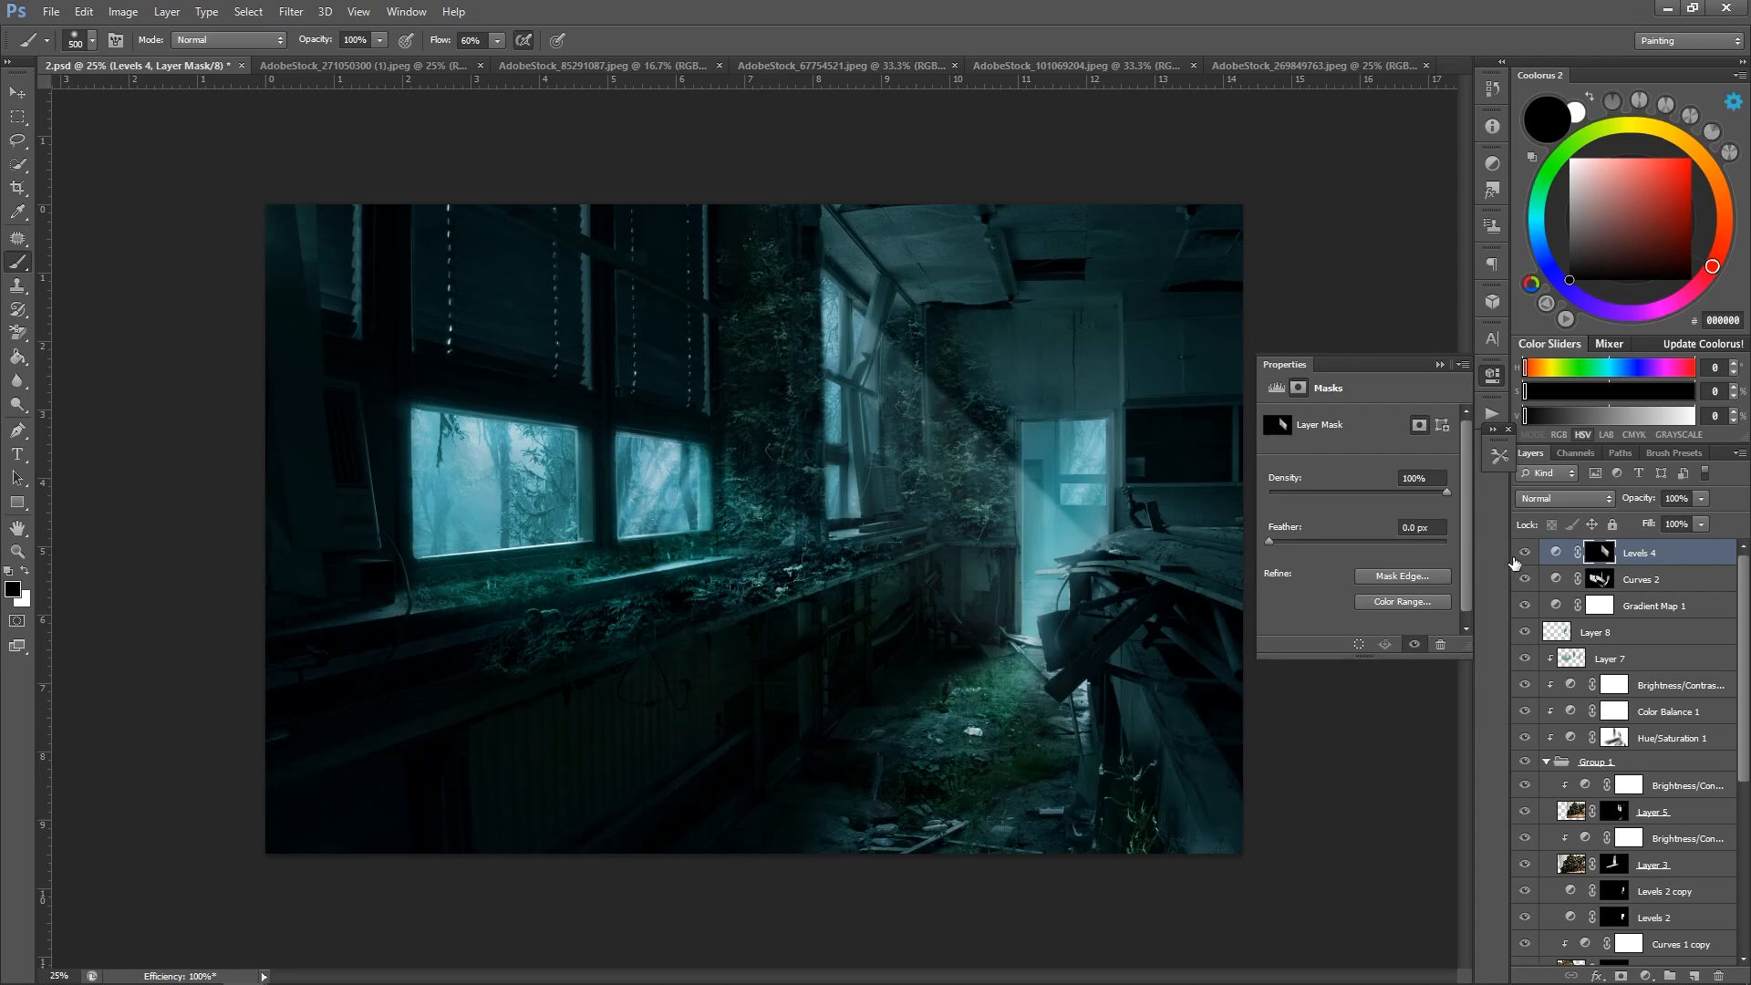
Fade the light beam's upper diagonal edge on the Levels 4 mask with black at brush size 700.
key(z)
alt+click(1036, 378)
alt+click(1037, 378)
alt+click(1036, 378)
click(985, 362)
click(985, 362)
click(985, 362)
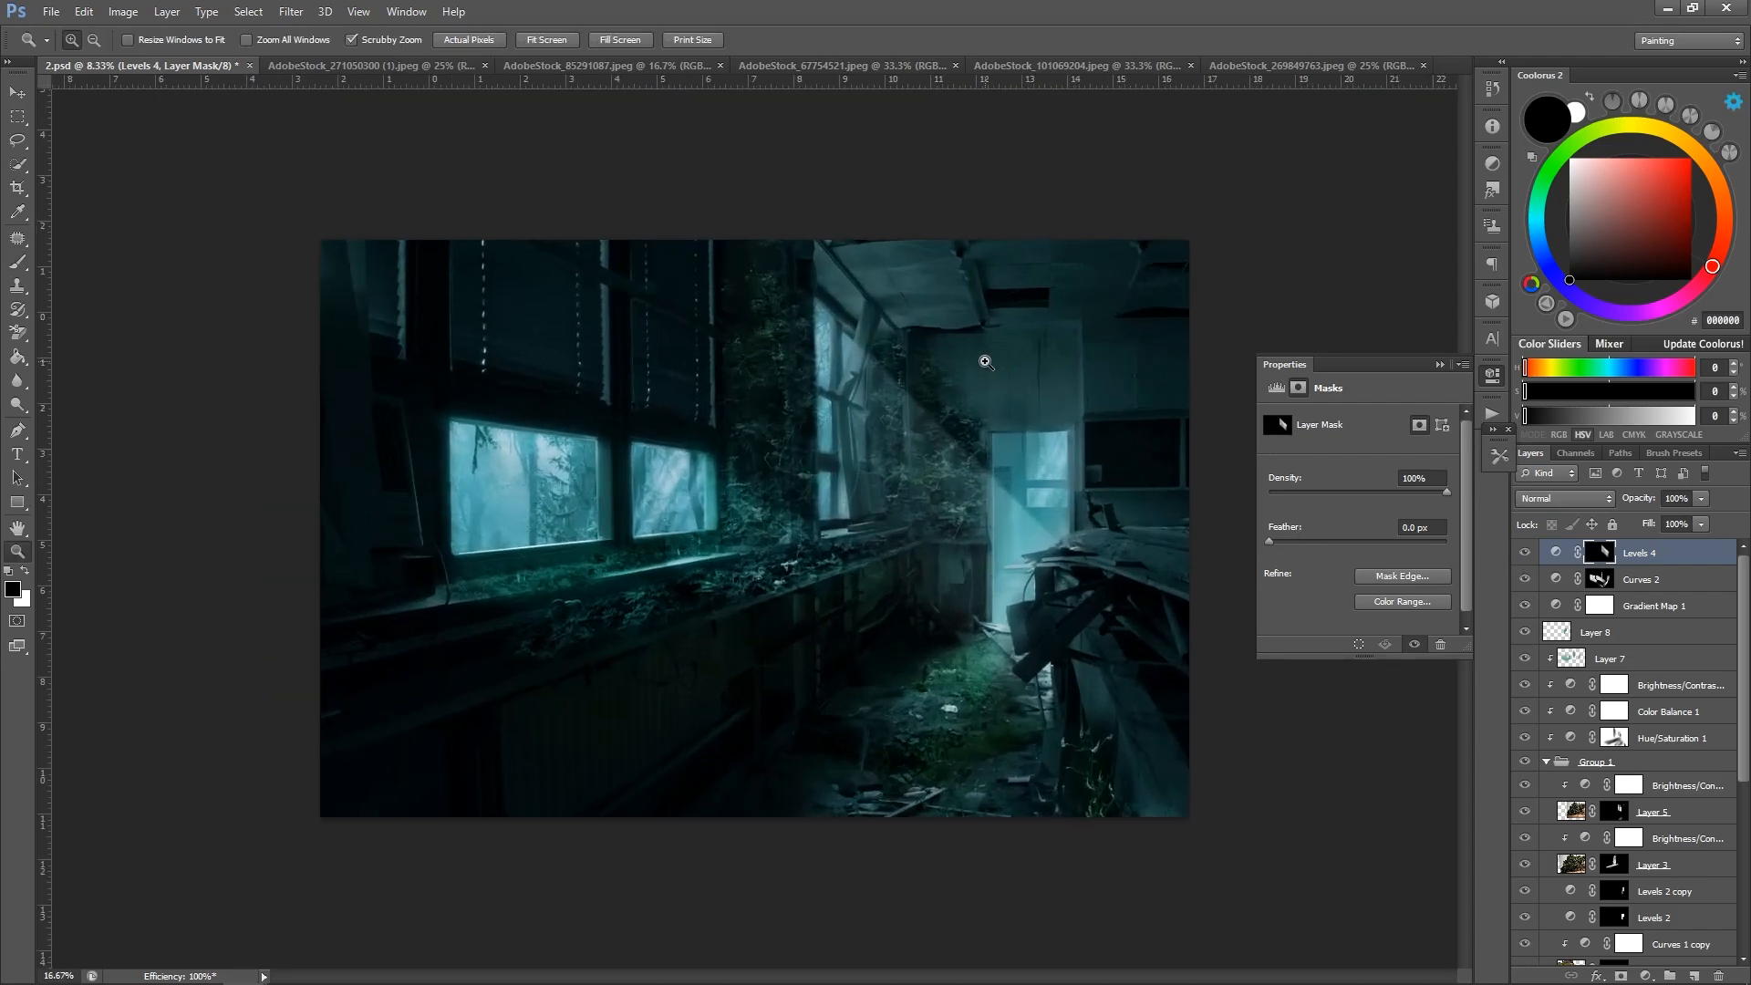
key(b)
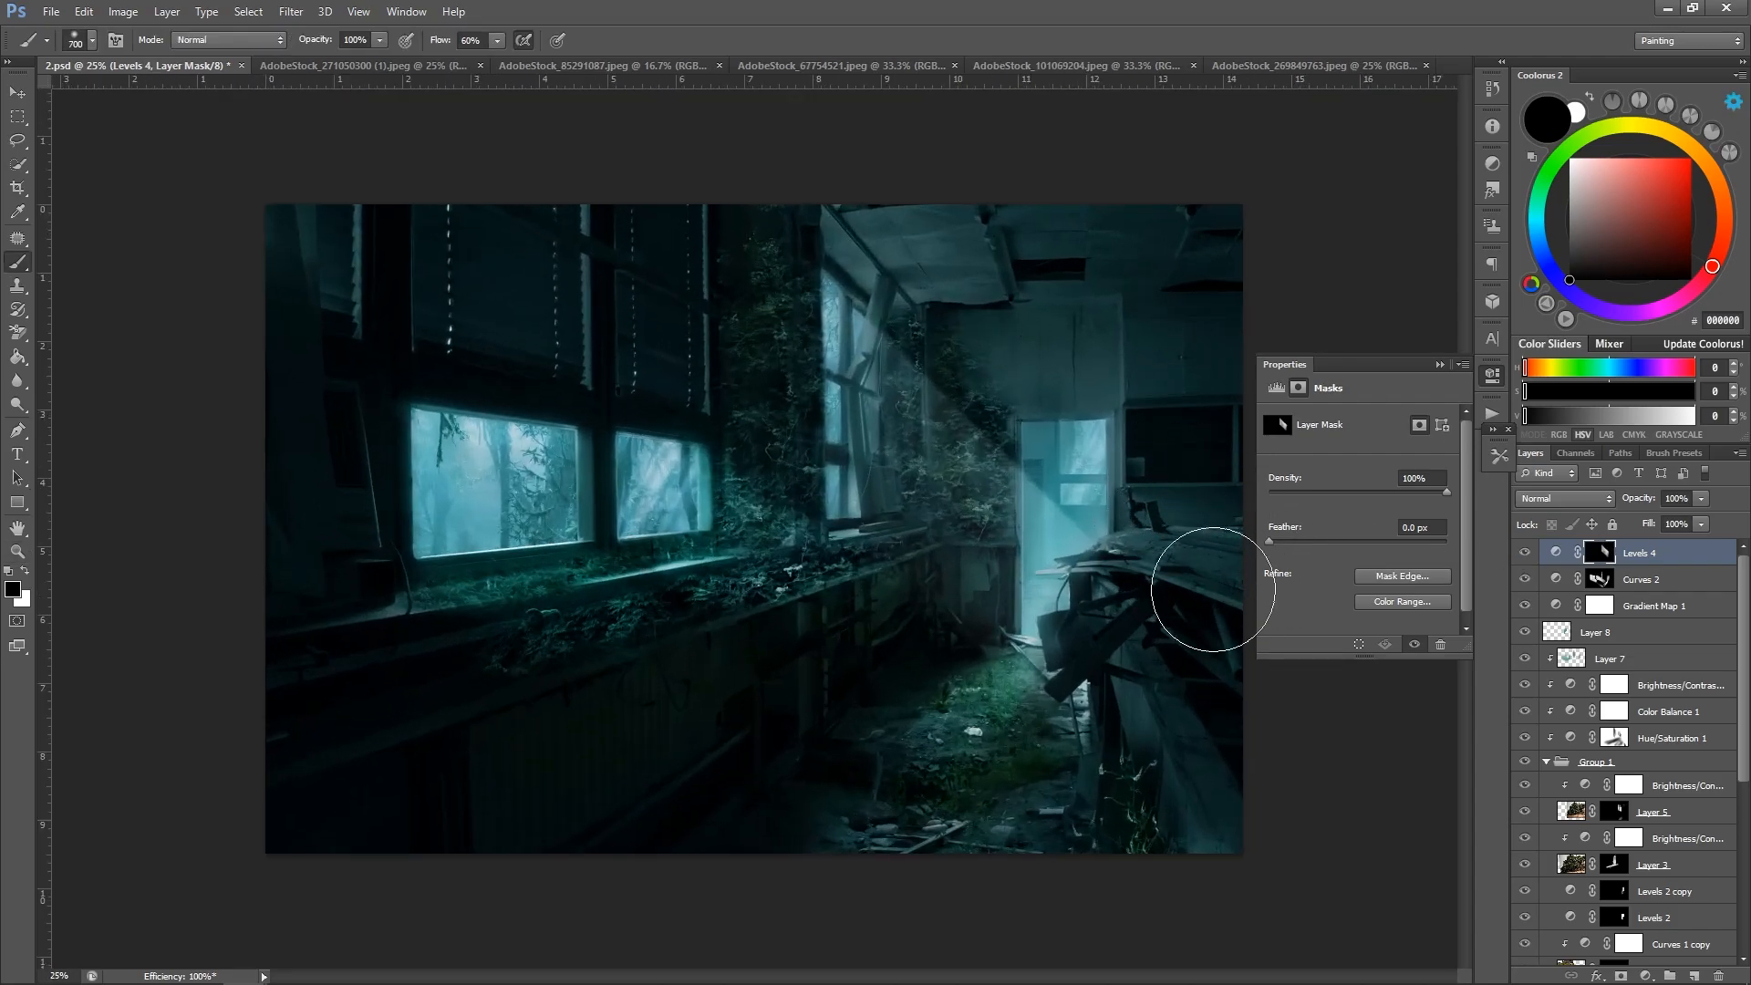
mouse_move(1213, 590)
mouse_down()
mouse_move(1035, 439)
mouse_move(814, 130)
mouse_up()
drag(860, 309, 1292, 771)
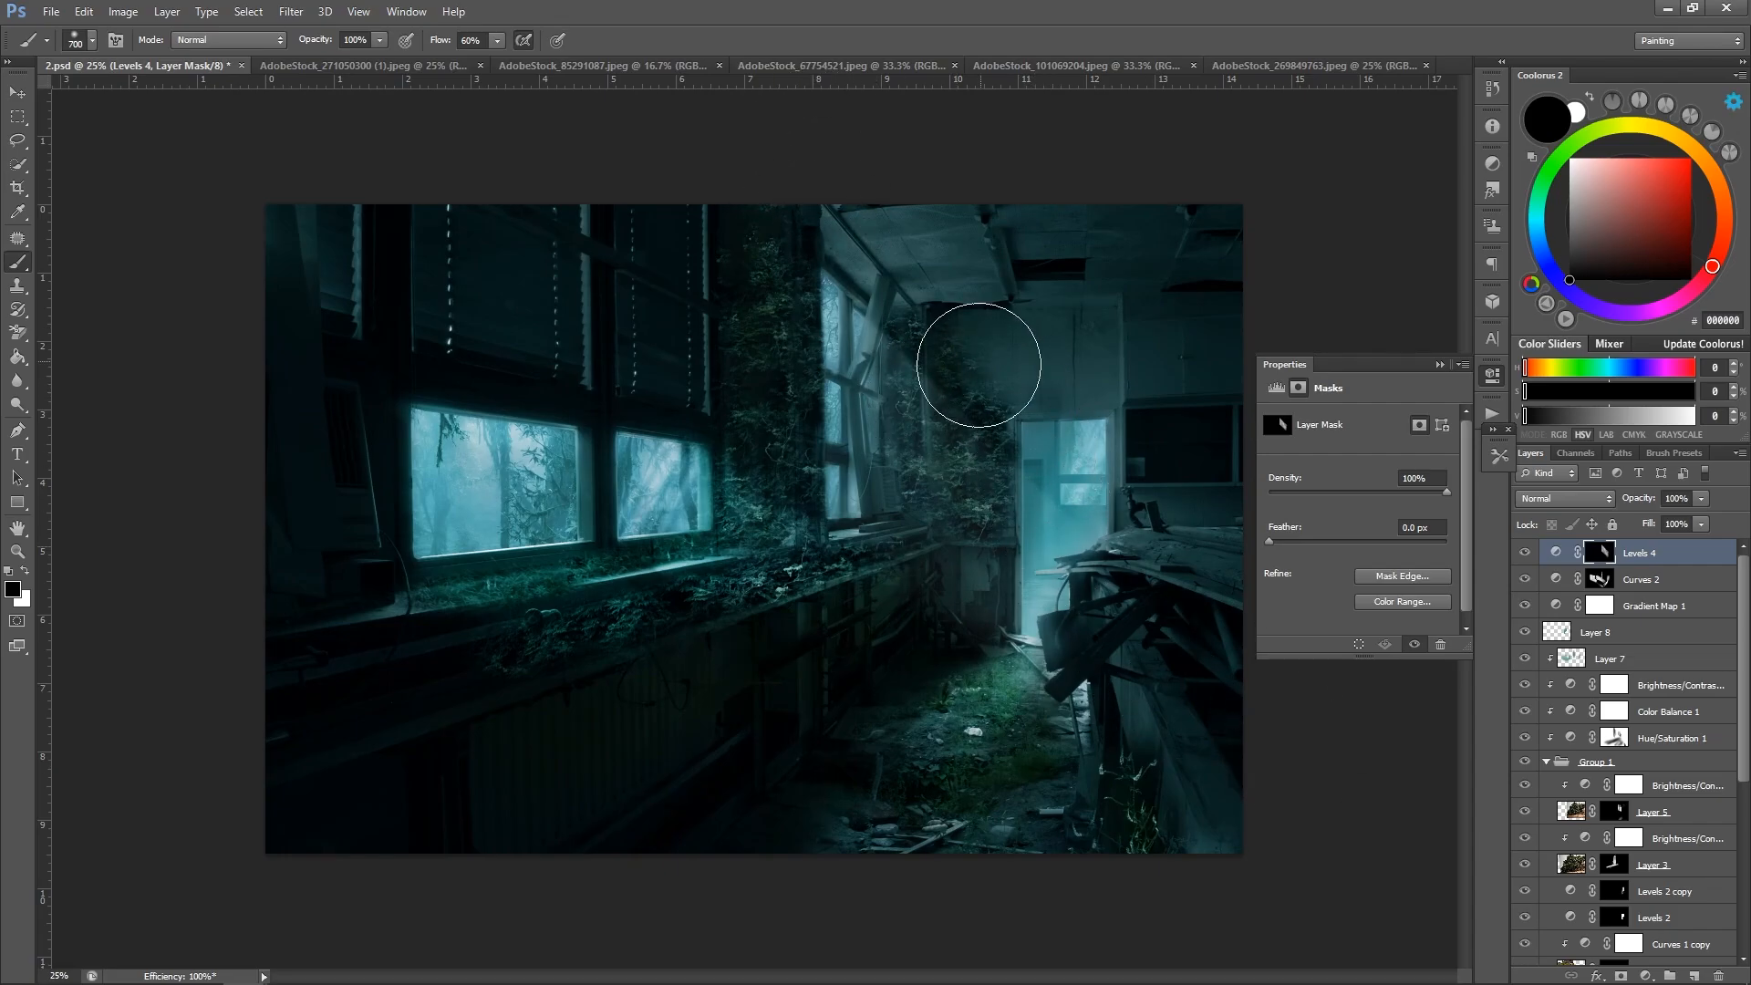
Judge the beam on the whole image, then duplicate Levels 4 and shift the copy diagonally down toward the near windows' sill.
scroll(1075, 430, down, 3)
key(z)
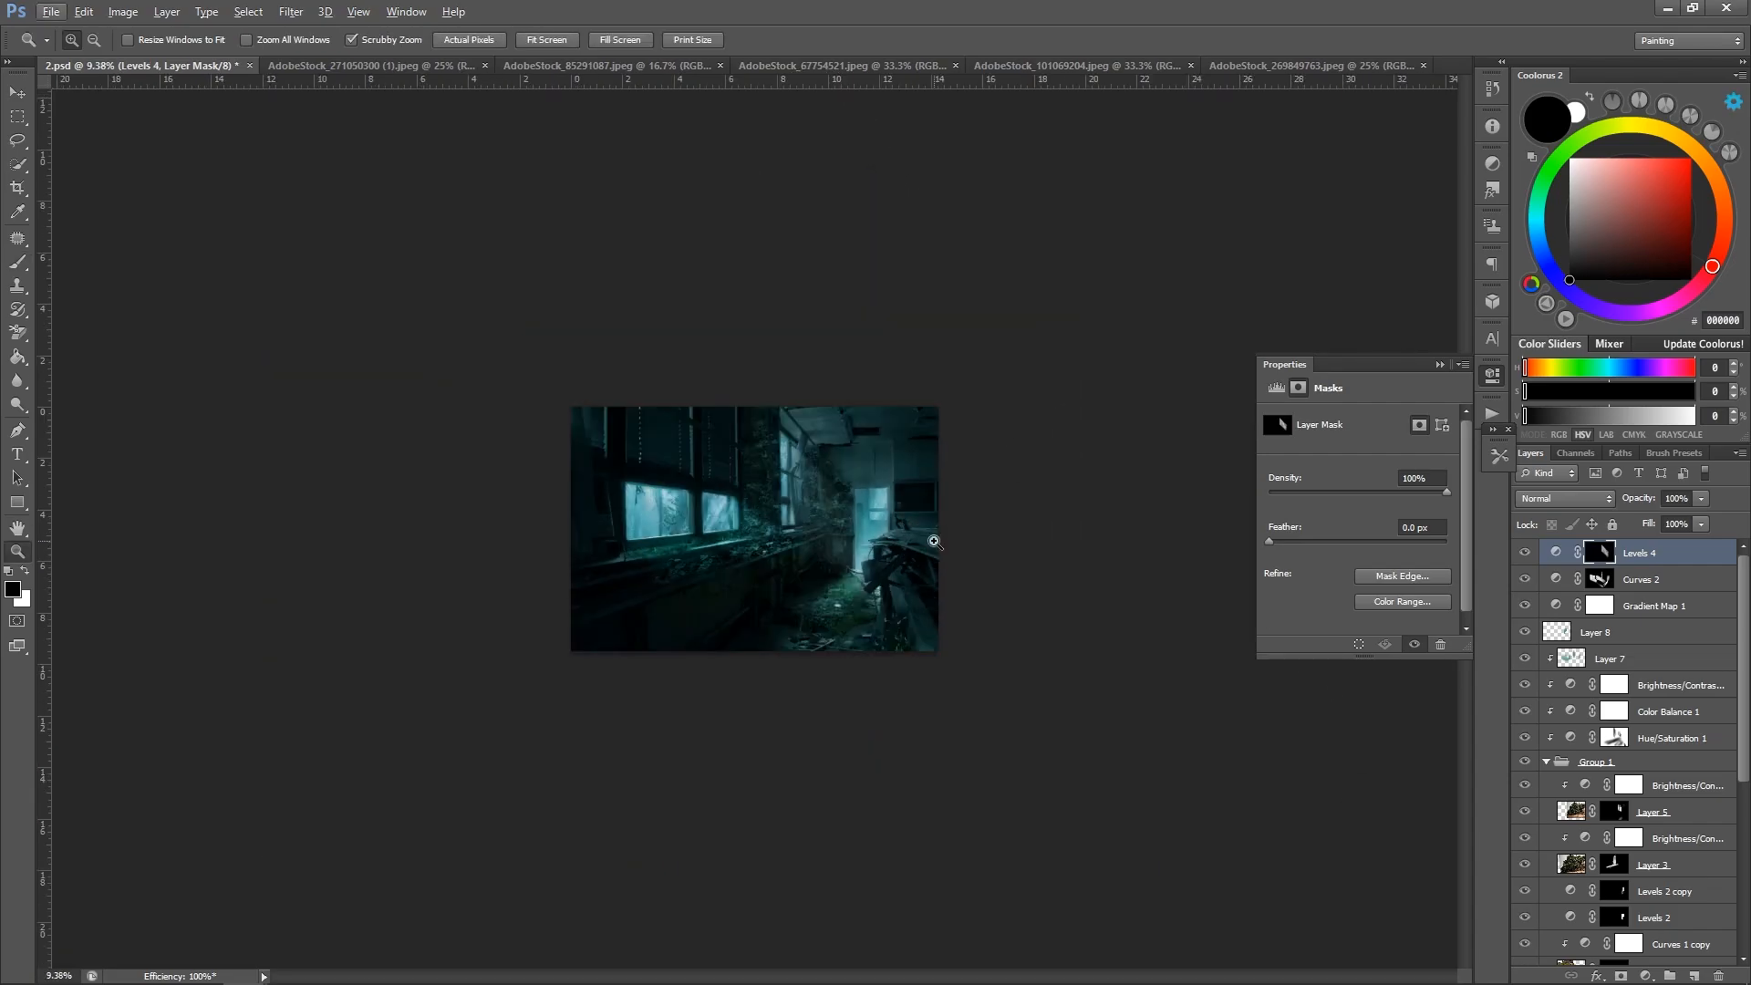
double_click(934, 541)
key(b)
alt+click(798, 545)
key(v)
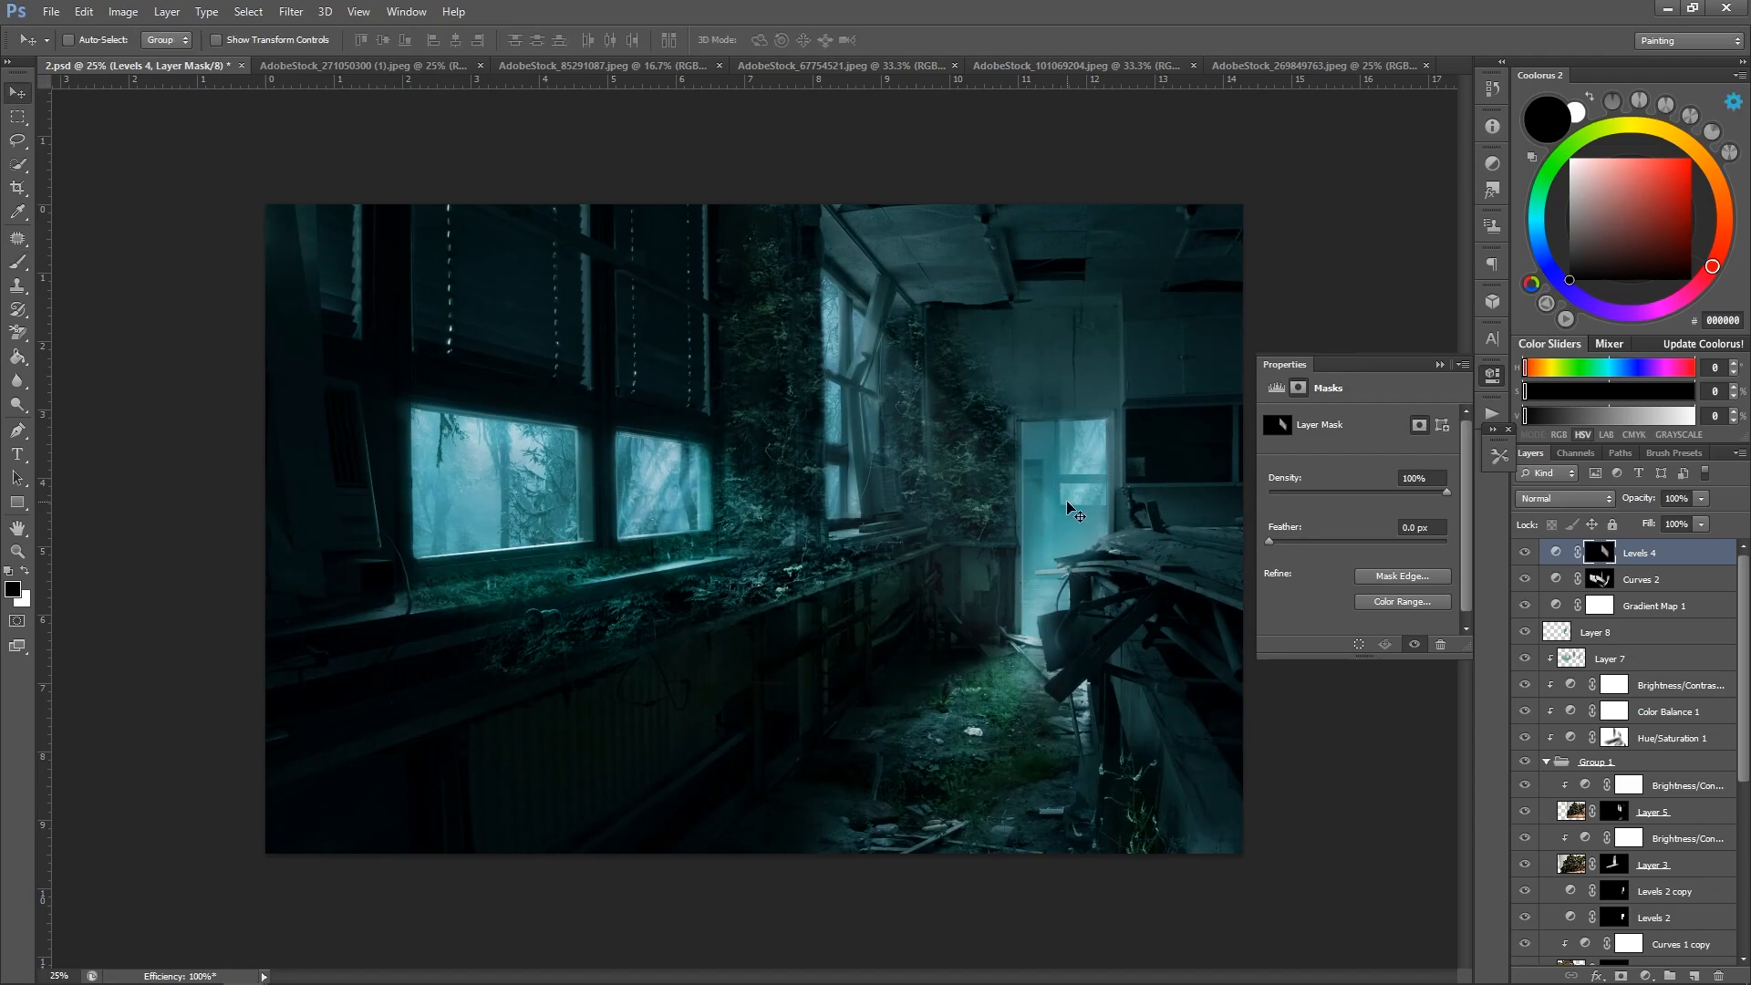
drag(1052, 494, 834, 635)
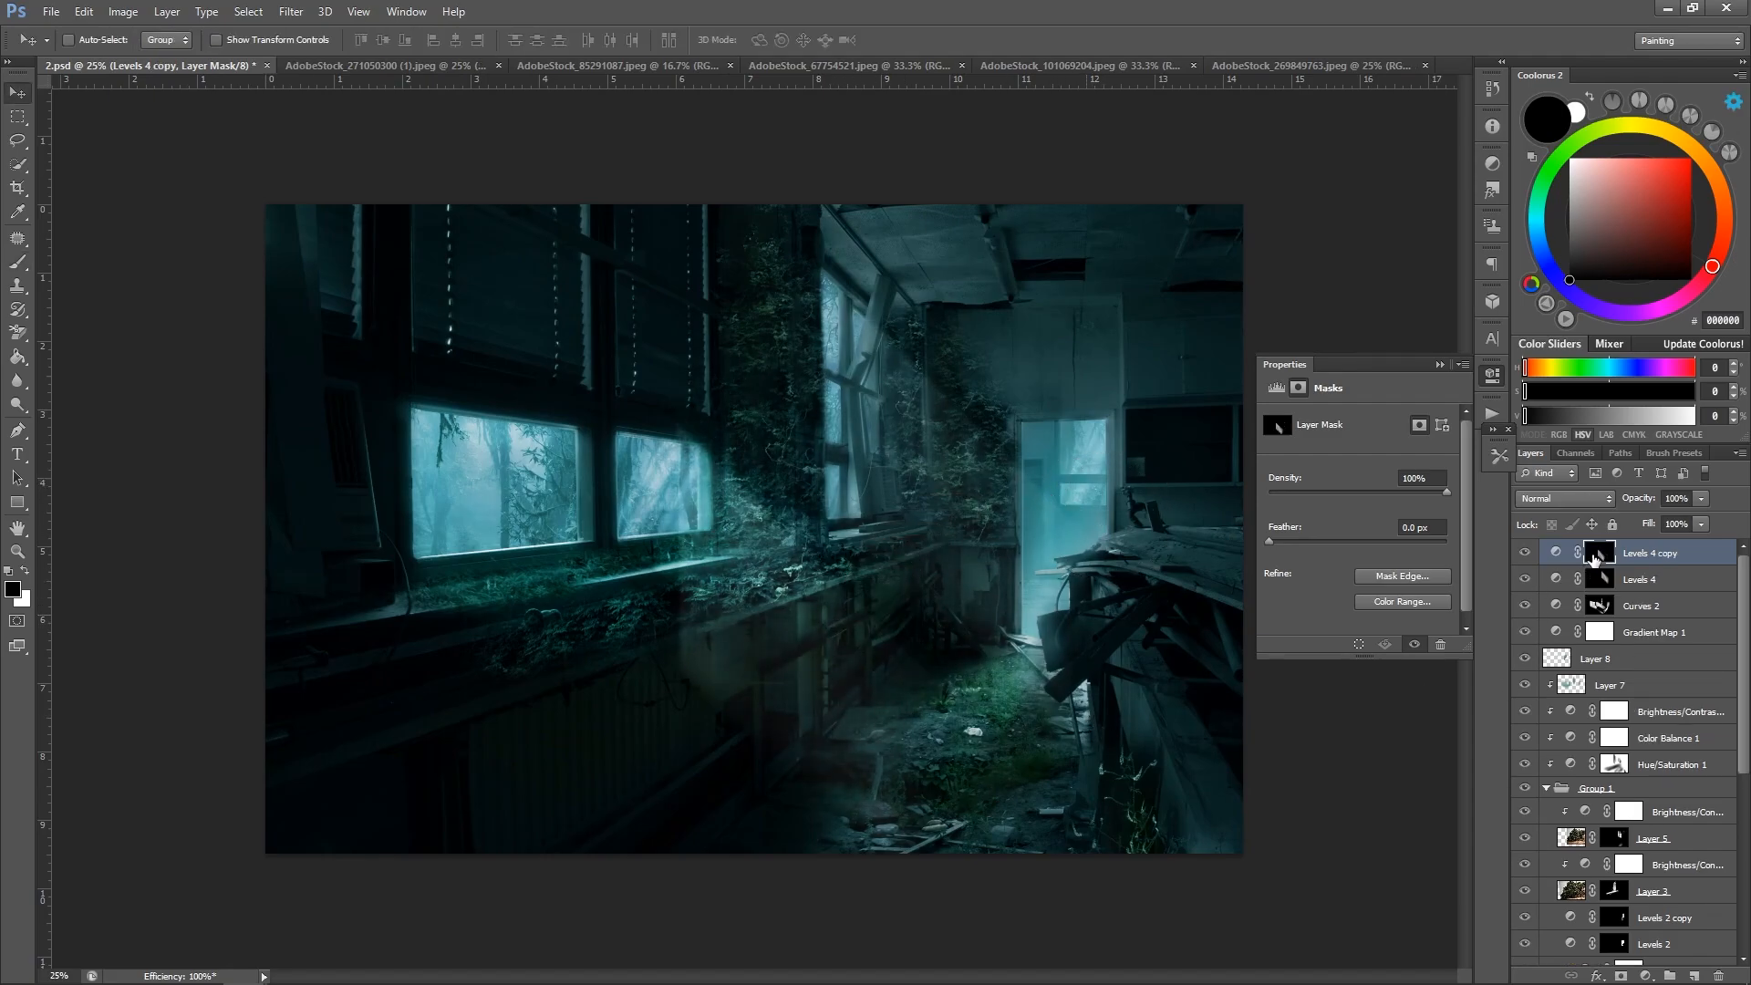
Fade the lower edge of the Levels 4 copy beam with black at brush size 700 and judge it on the whole image.
key(b)
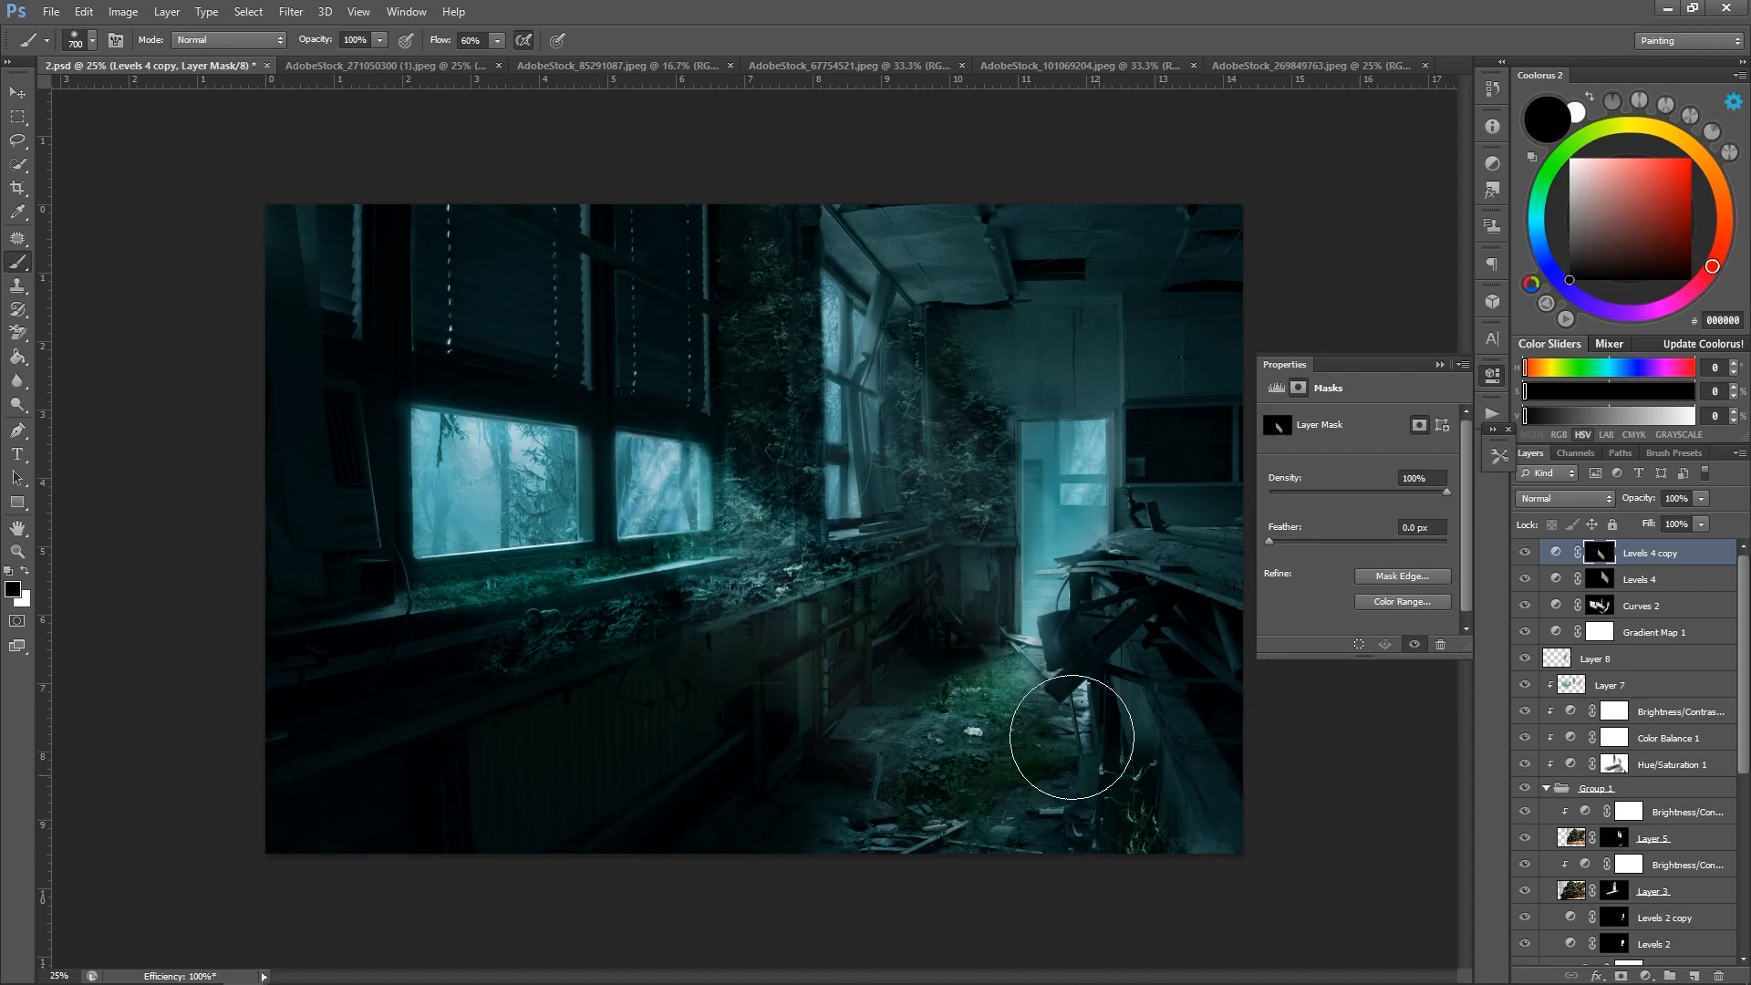
key(z)
alt+click(886, 266)
alt+click(886, 266)
alt+click(886, 267)
alt+click(886, 266)
click(886, 266)
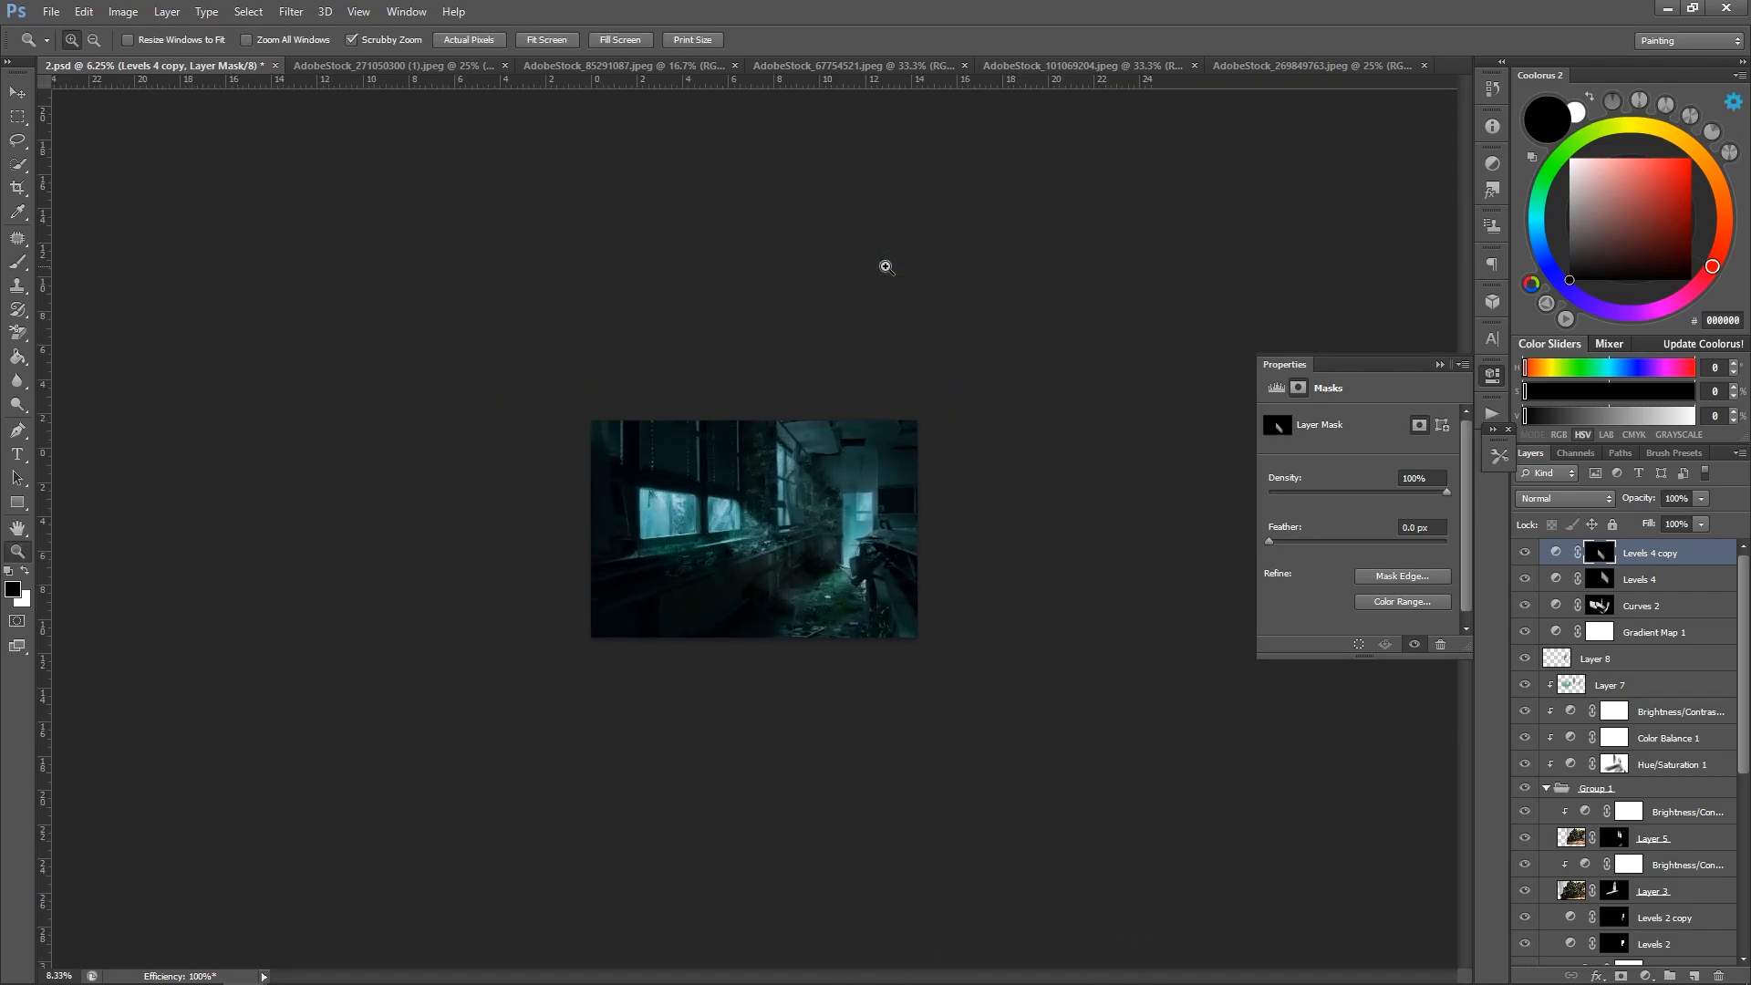
click(886, 266)
click(886, 266)
Duplicate the beam again below the near windows and extend it diagonally to the floor with white at brush size 700.
key(v)
drag(844, 567, 763, 651)
key(b)
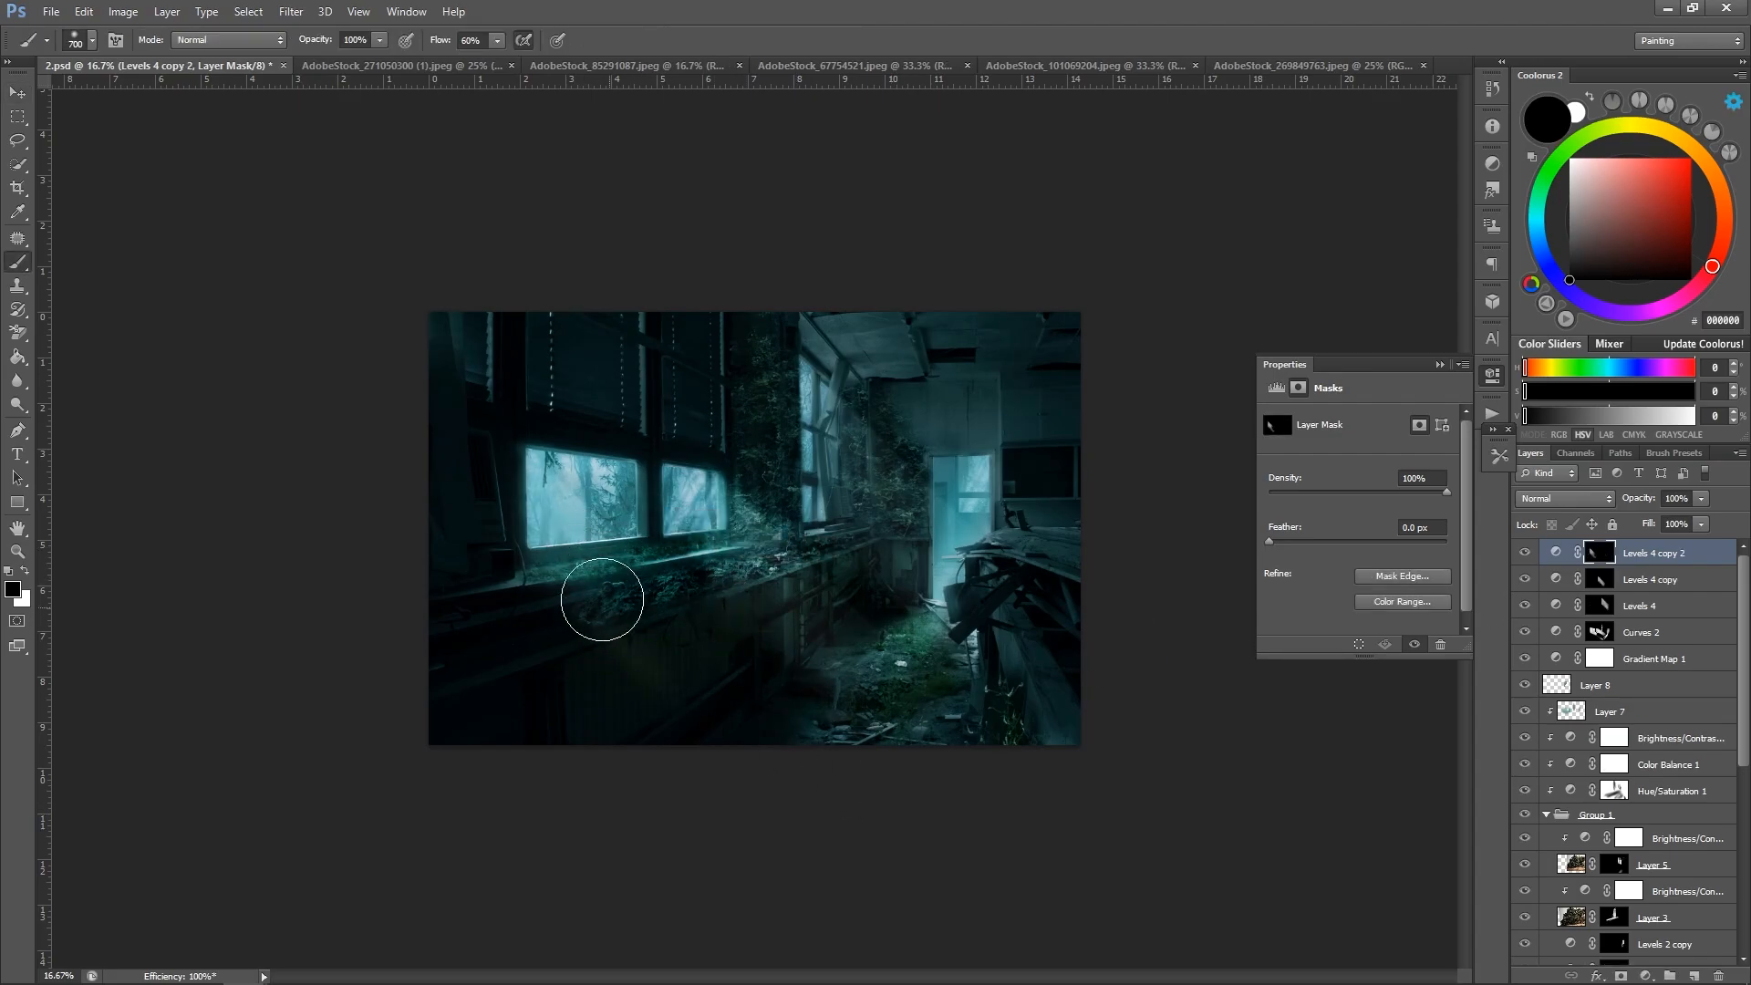
key(x)
drag(593, 594, 989, 864)
Trim the Levels 4 copy 2 beam along its lower edge and floor end with black at brush size 800.
key(x)
key(bracketleft)
key(bracketleft)
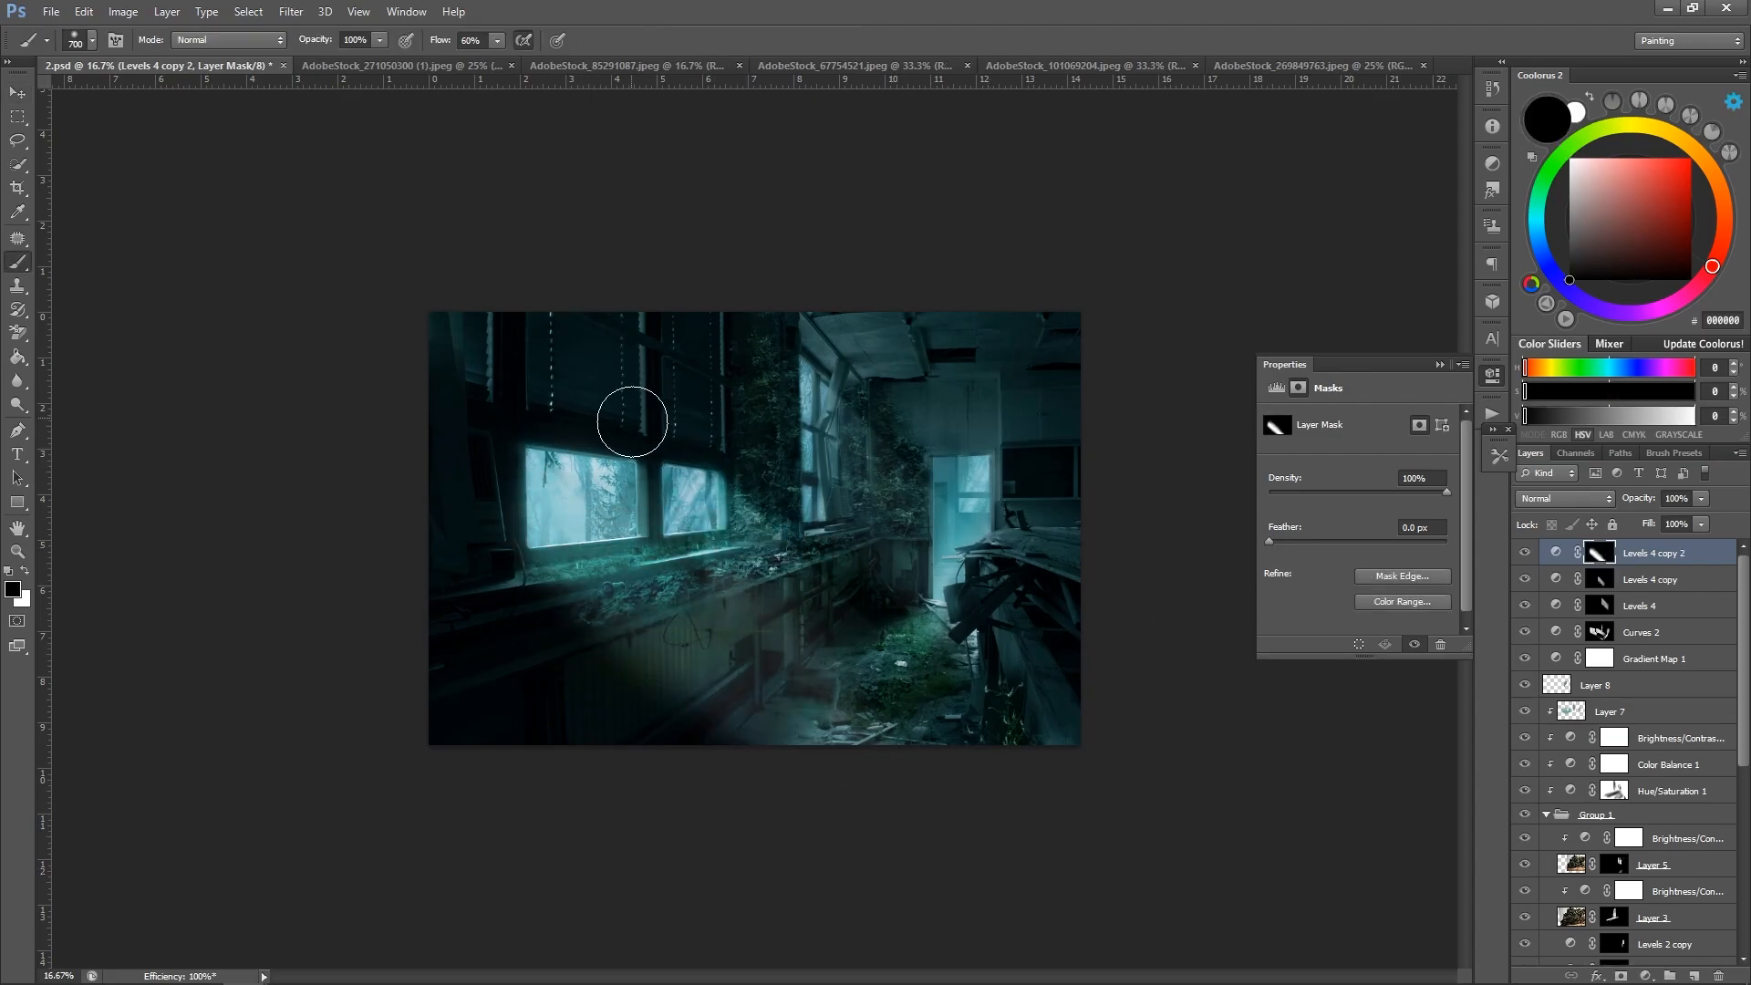
key(bracketright)
key(bracketright)
key(bracketright)
drag(423, 529, 803, 850)
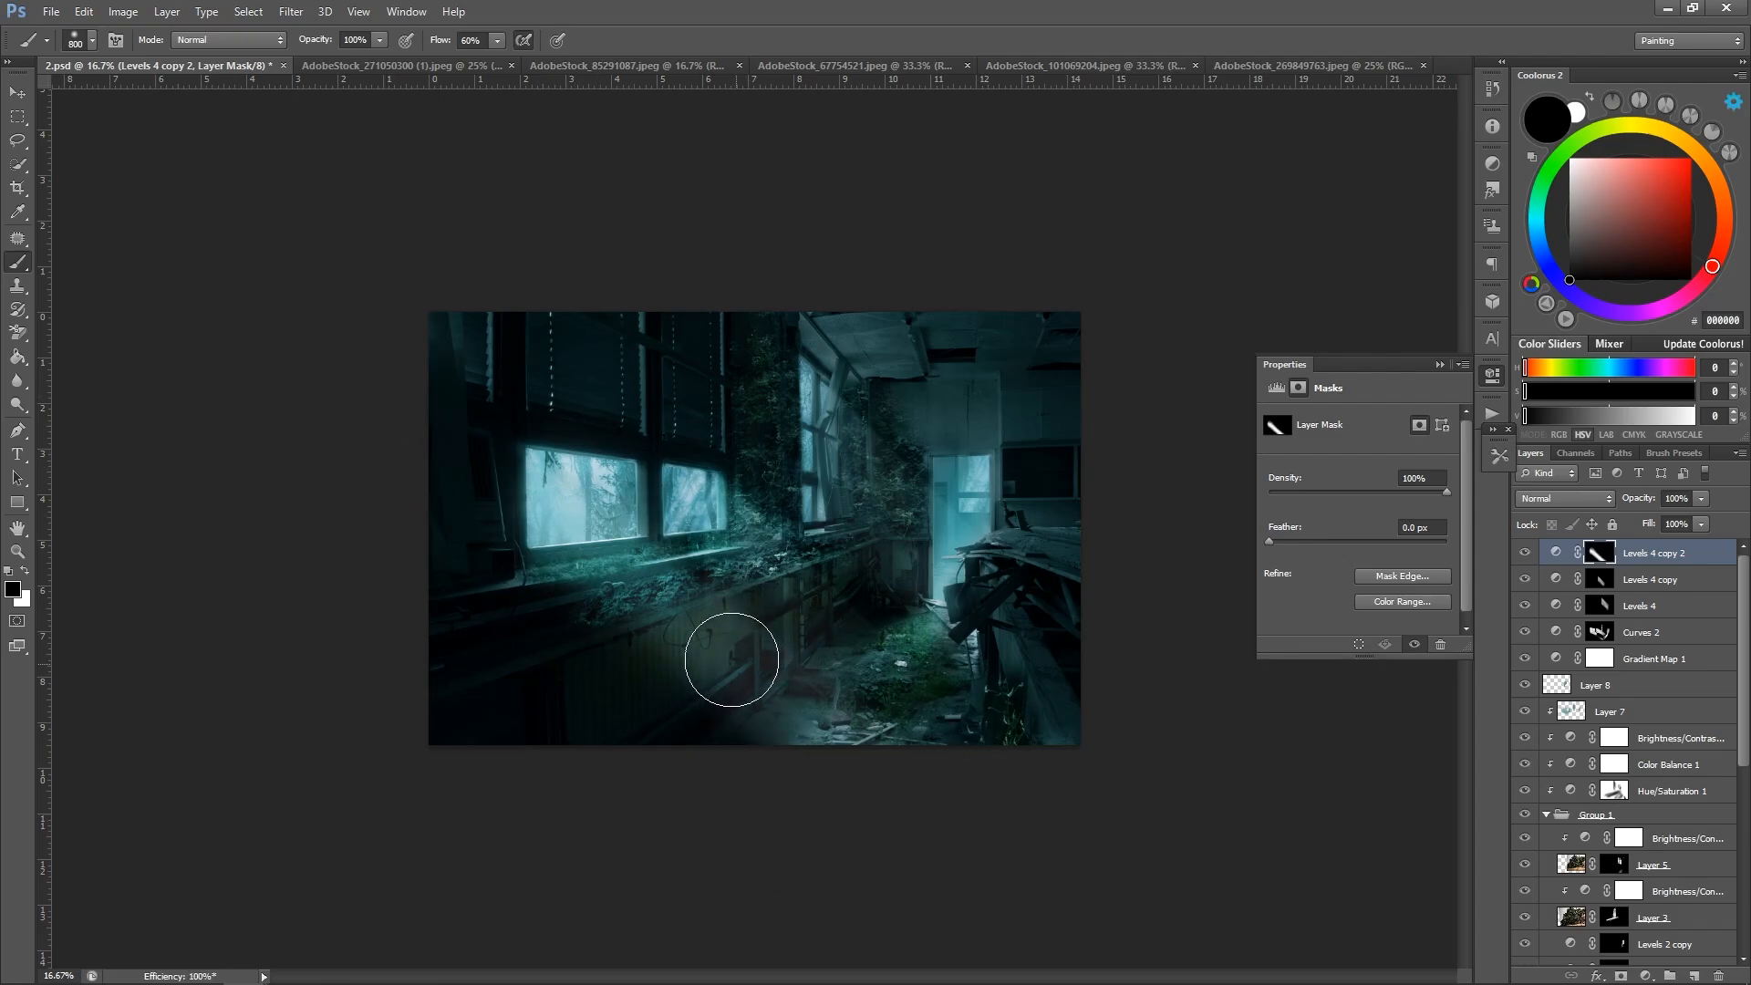
drag(732, 660, 860, 762)
drag(680, 609, 840, 757)
drag(622, 677, 1017, 863)
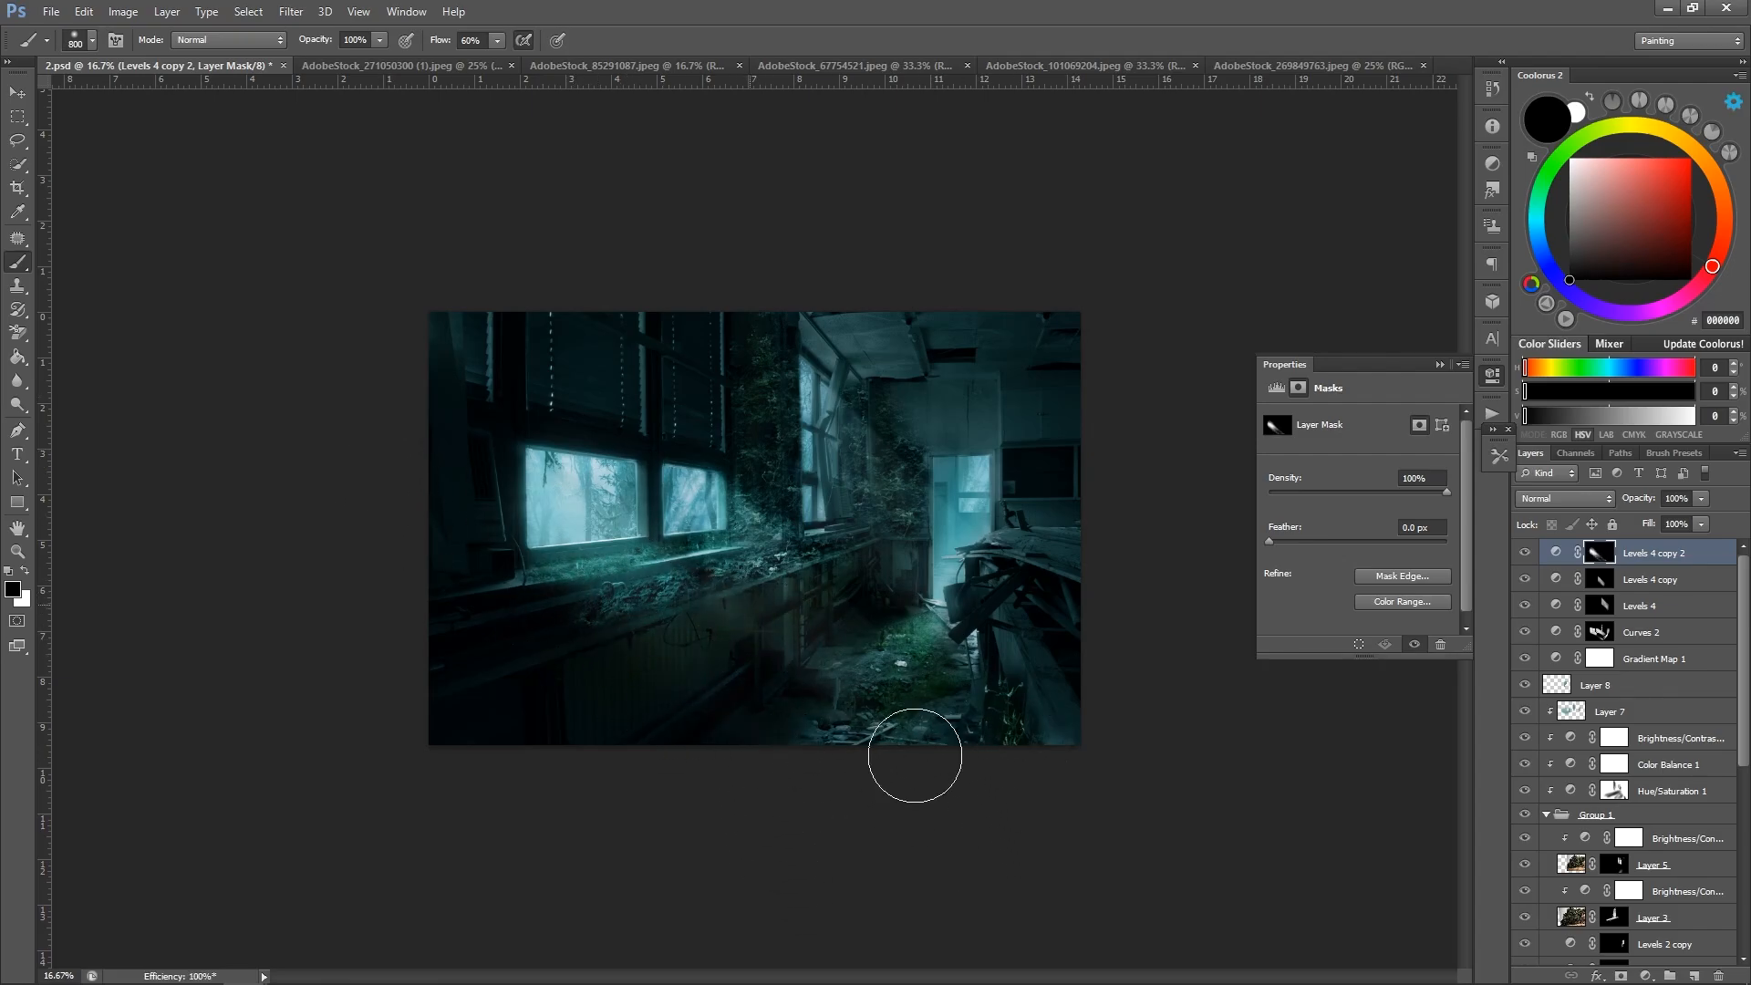
drag(606, 606, 863, 781)
Duplicate the Levels 4 copy 2 beam, scale it to about 43% and place it over the near windows.
key(z)
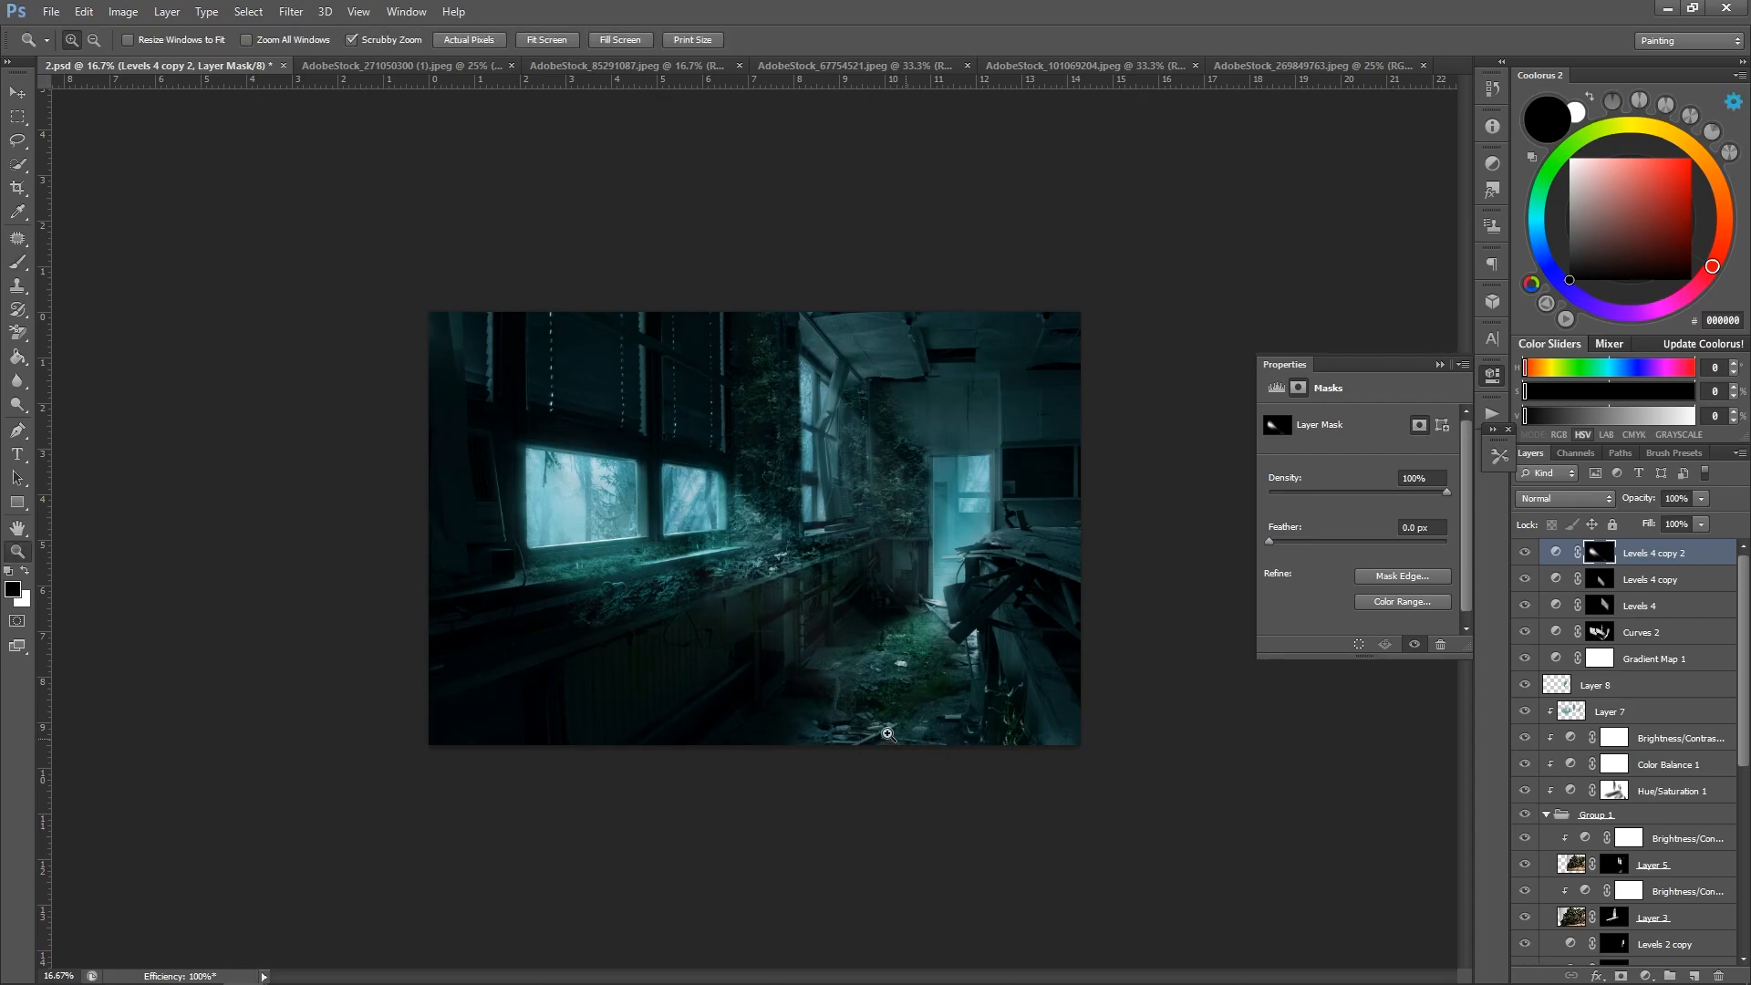
alt+click(869, 704)
alt+click(870, 704)
alt+click(870, 703)
click(805, 517)
click(804, 517)
click(805, 518)
key(ctrl+j)
key(ctrl+t)
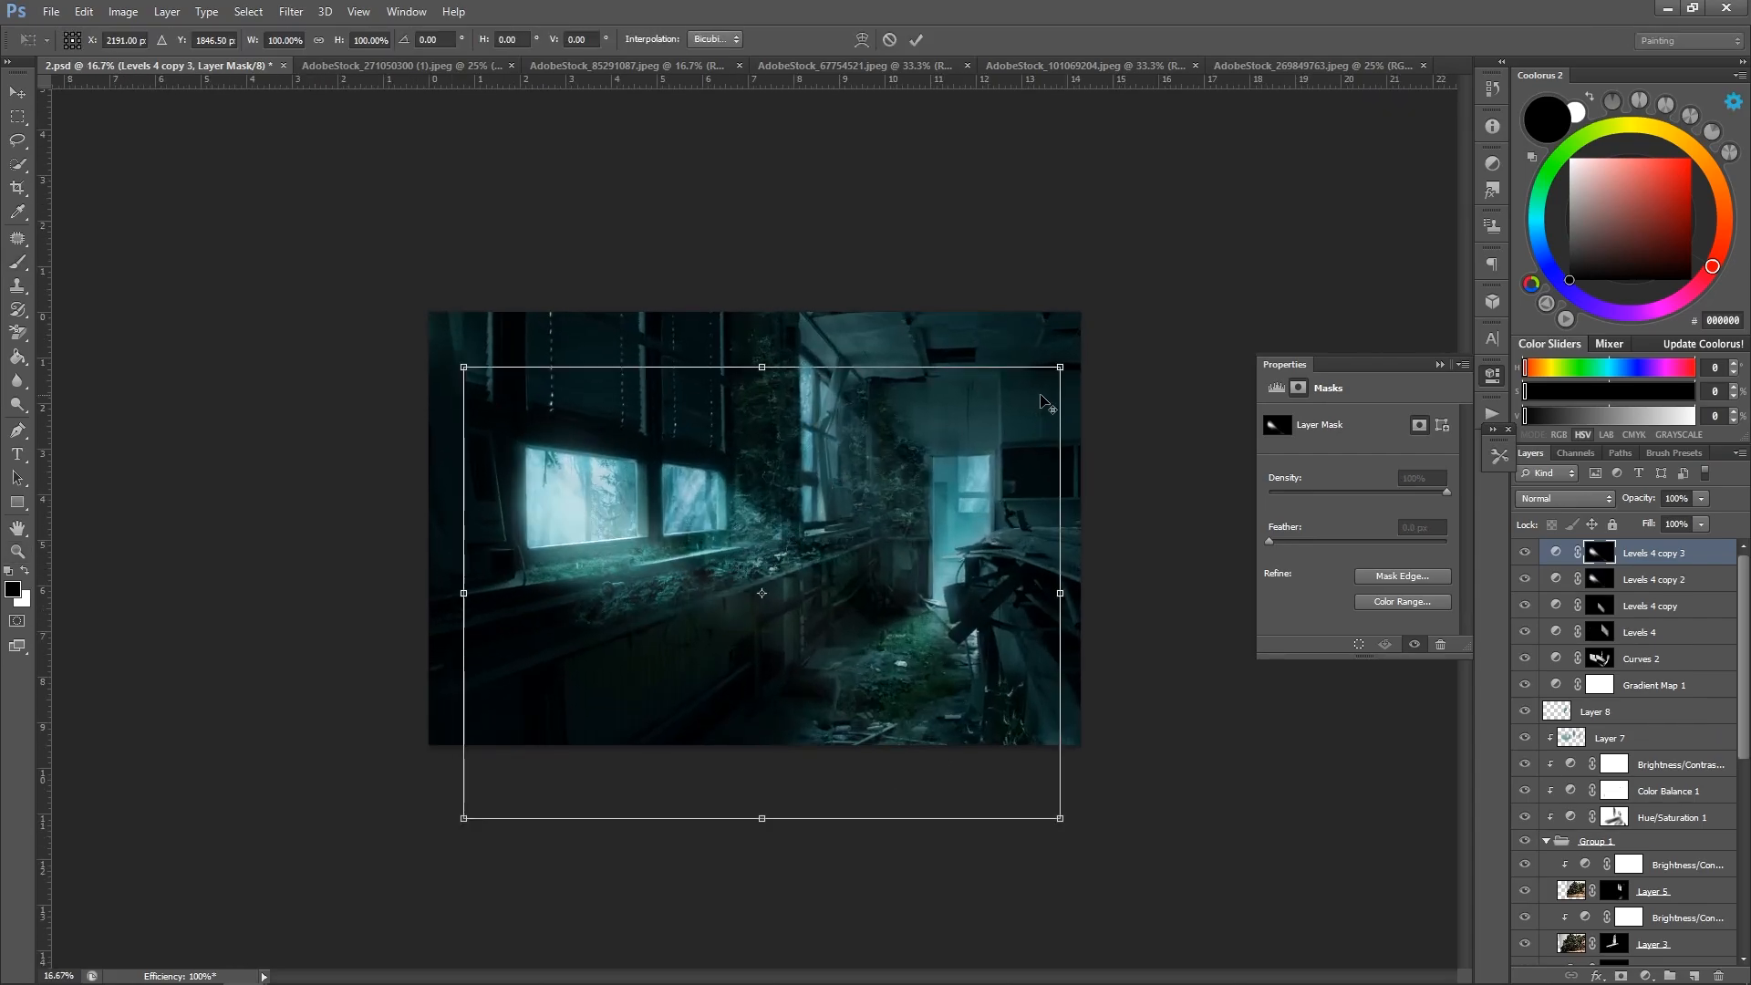
drag(1060, 367, 890, 496)
drag(801, 603, 702, 488)
key(Return)
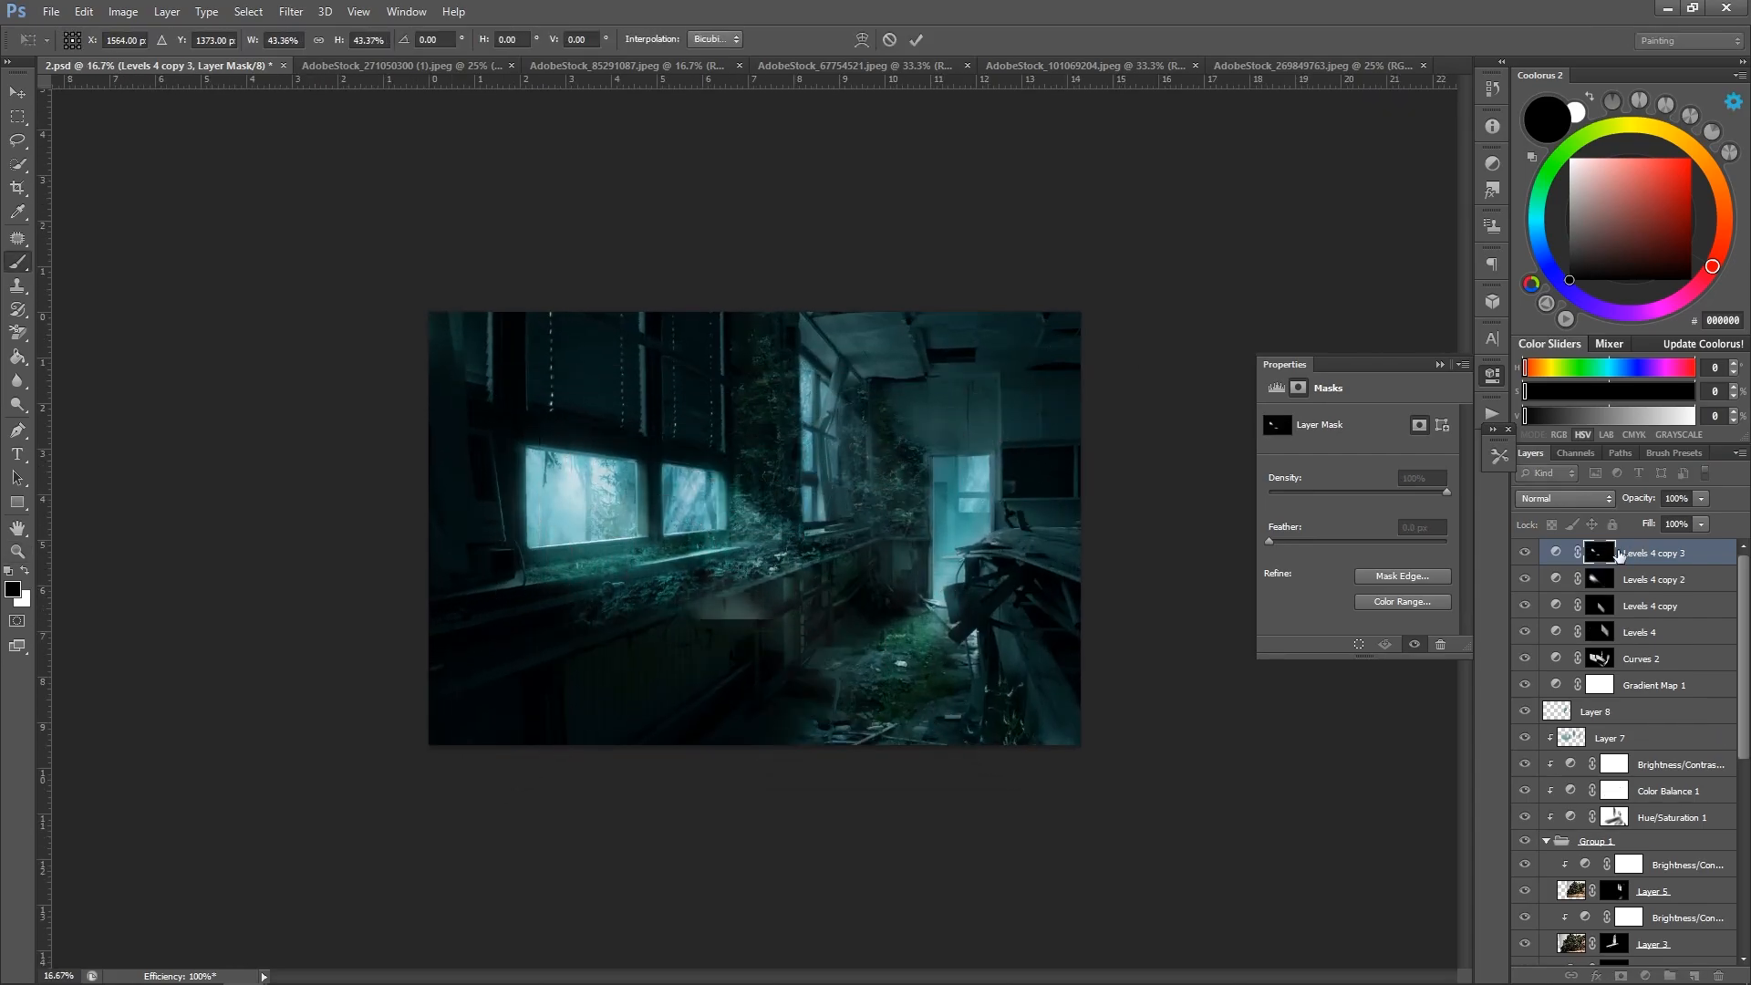
Paint a narrow white beam from the large near window to the floor on the Levels 4 copy 3 mask.
key(b)
key(x)
key(bracketleft)
key(bracketleft)
key(bracketleft)
key(bracketleft)
key(bracketleft)
key(bracketleft)
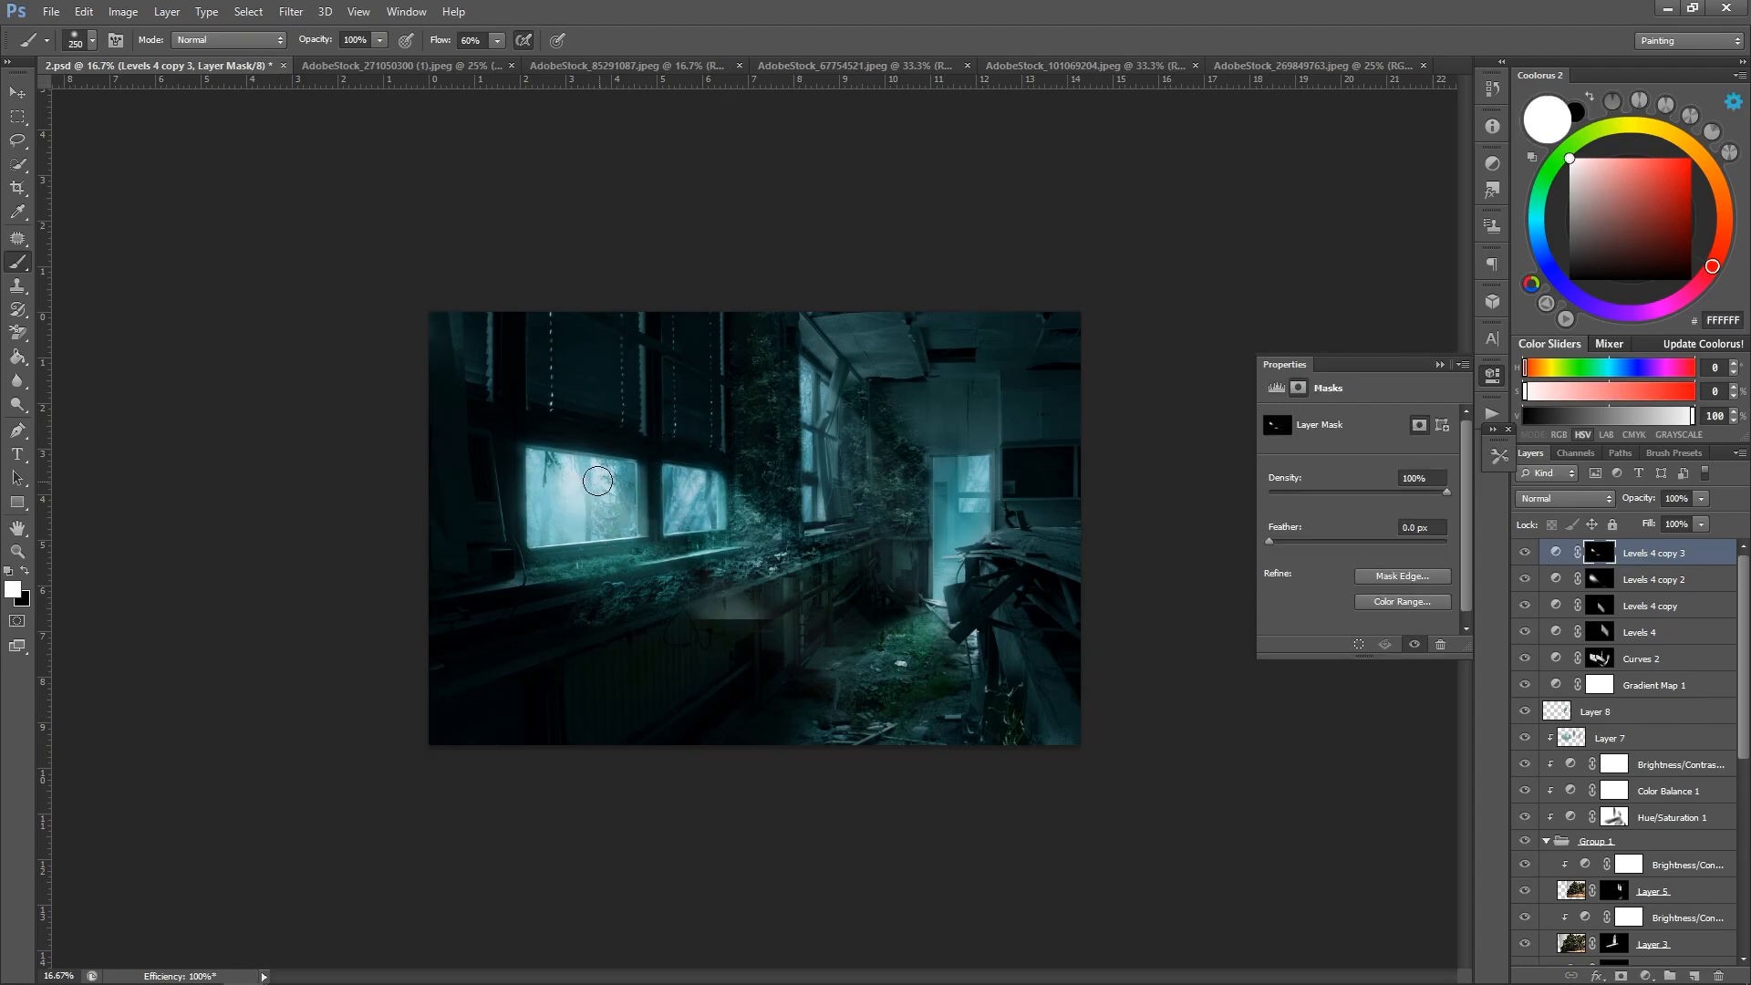
mouse_move(597, 481)
mouse_down()
mouse_move(725, 600)
mouse_move(660, 563)
mouse_move(978, 791)
mouse_up()
Clear the narrow beam from the Levels 4 copy 3 mask with black at brush size 1400.
key(x)
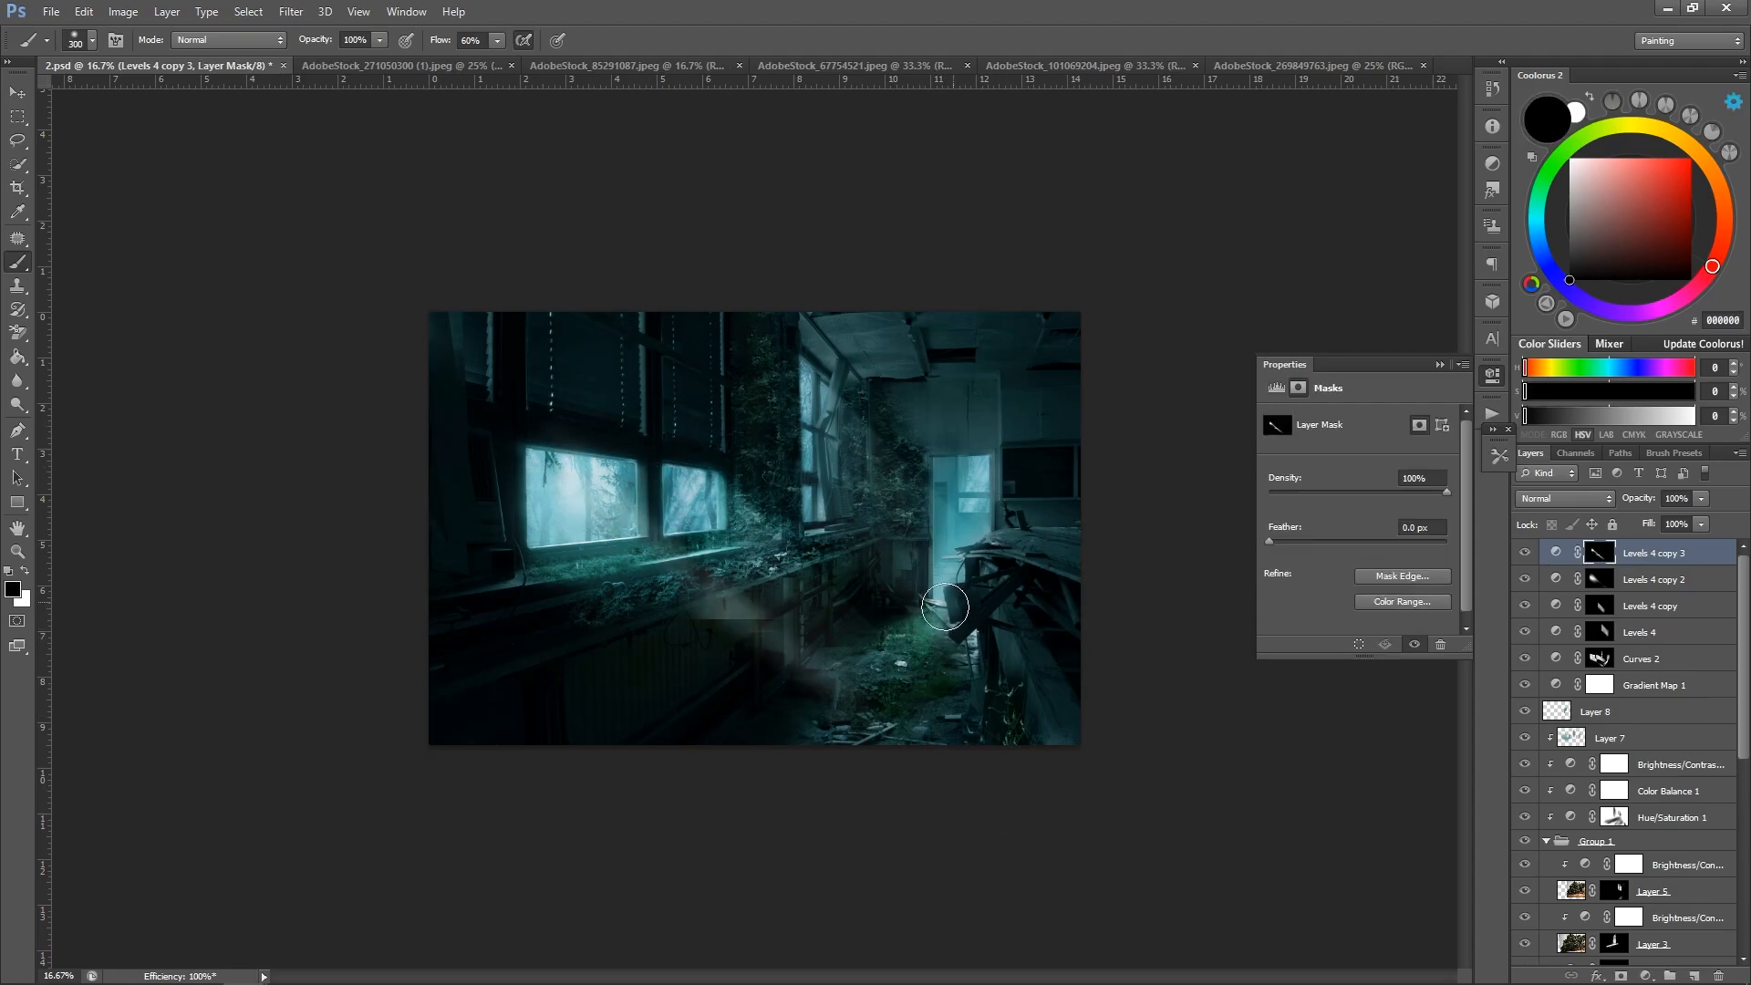
key(bracketright)
key(bracketright)
key(bracketright)
key(bracketright)
key(bracketright)
key(bracketright)
key(bracketright)
key(bracketright)
key(bracketright)
key(bracketright)
key(bracketright)
mouse_move(853, 684)
mouse_down()
mouse_move(551, 668)
mouse_move(777, 605)
mouse_move(857, 526)
mouse_up()
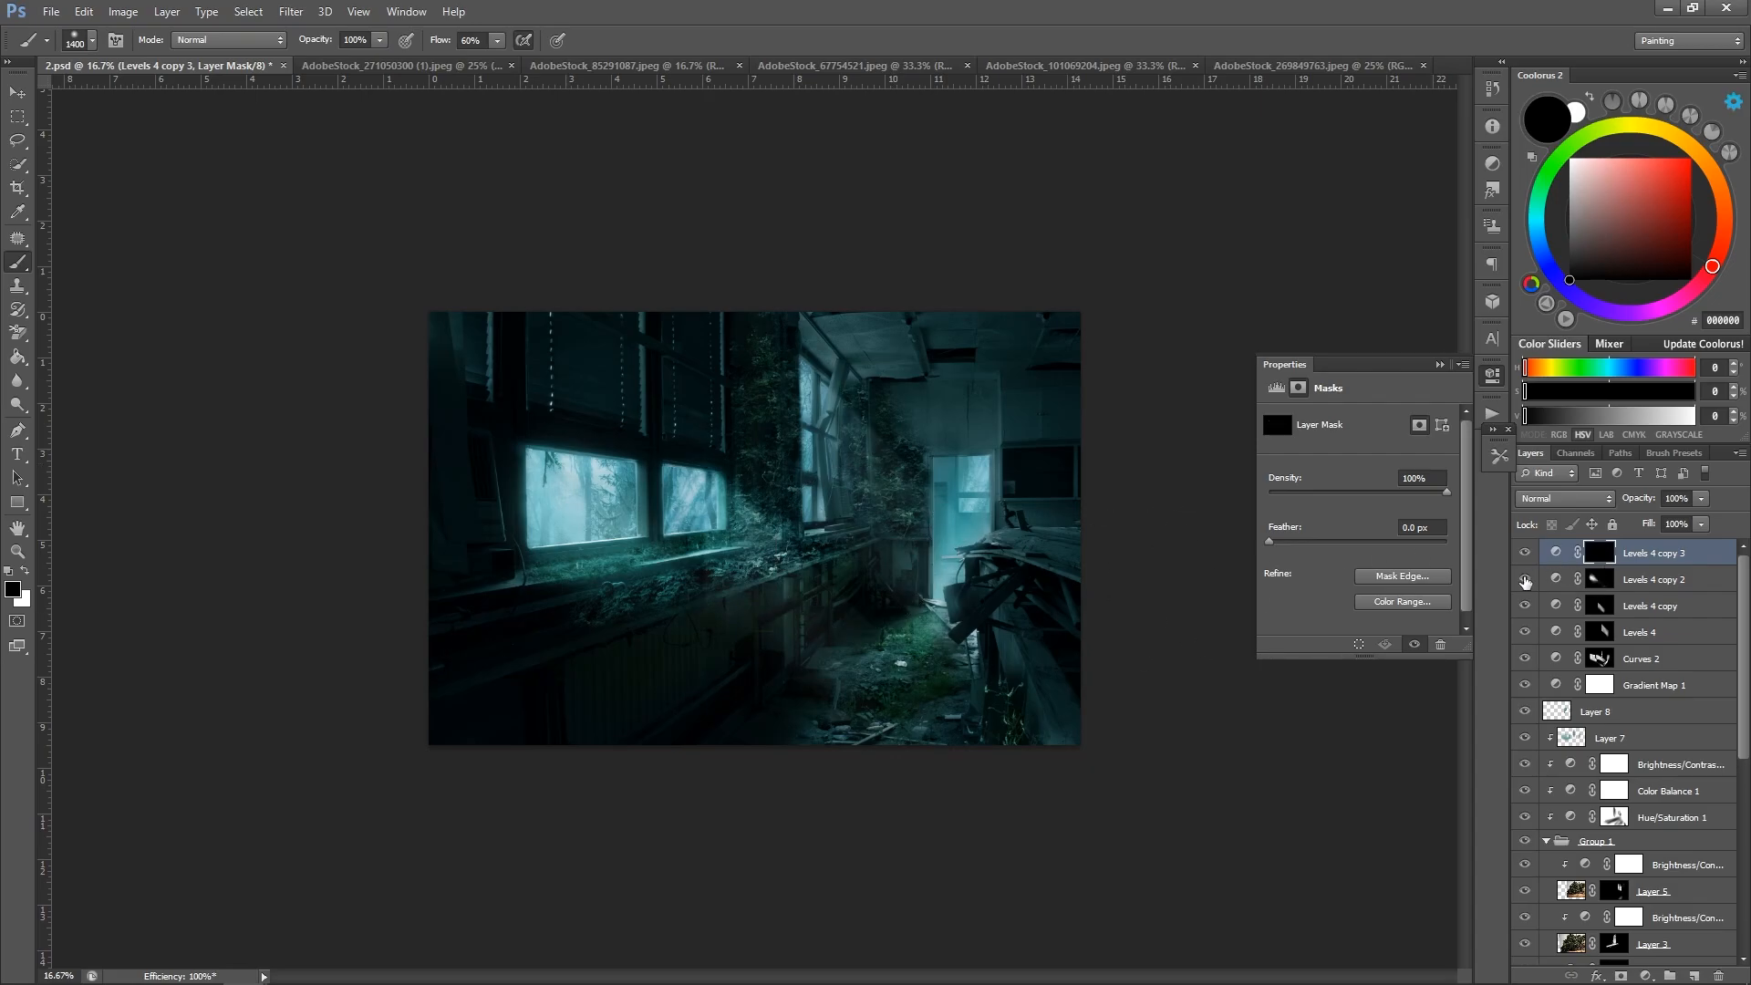
Compare the image with and without Levels 4 copy 2, then trim its mask around the near windows with black at brush sizes 175 to 400.
click(1525, 580)
click(1527, 580)
click(1598, 580)
key(bracketleft)
key(bracketleft)
key(bracketleft)
key(bracketleft)
key(bracketleft)
key(bracketleft)
key(bracketleft)
key(bracketleft)
key(bracketleft)
key(bracketleft)
key(bracketleft)
key(bracketleft)
key(bracketleft)
key(bracketleft)
key(bracketleft)
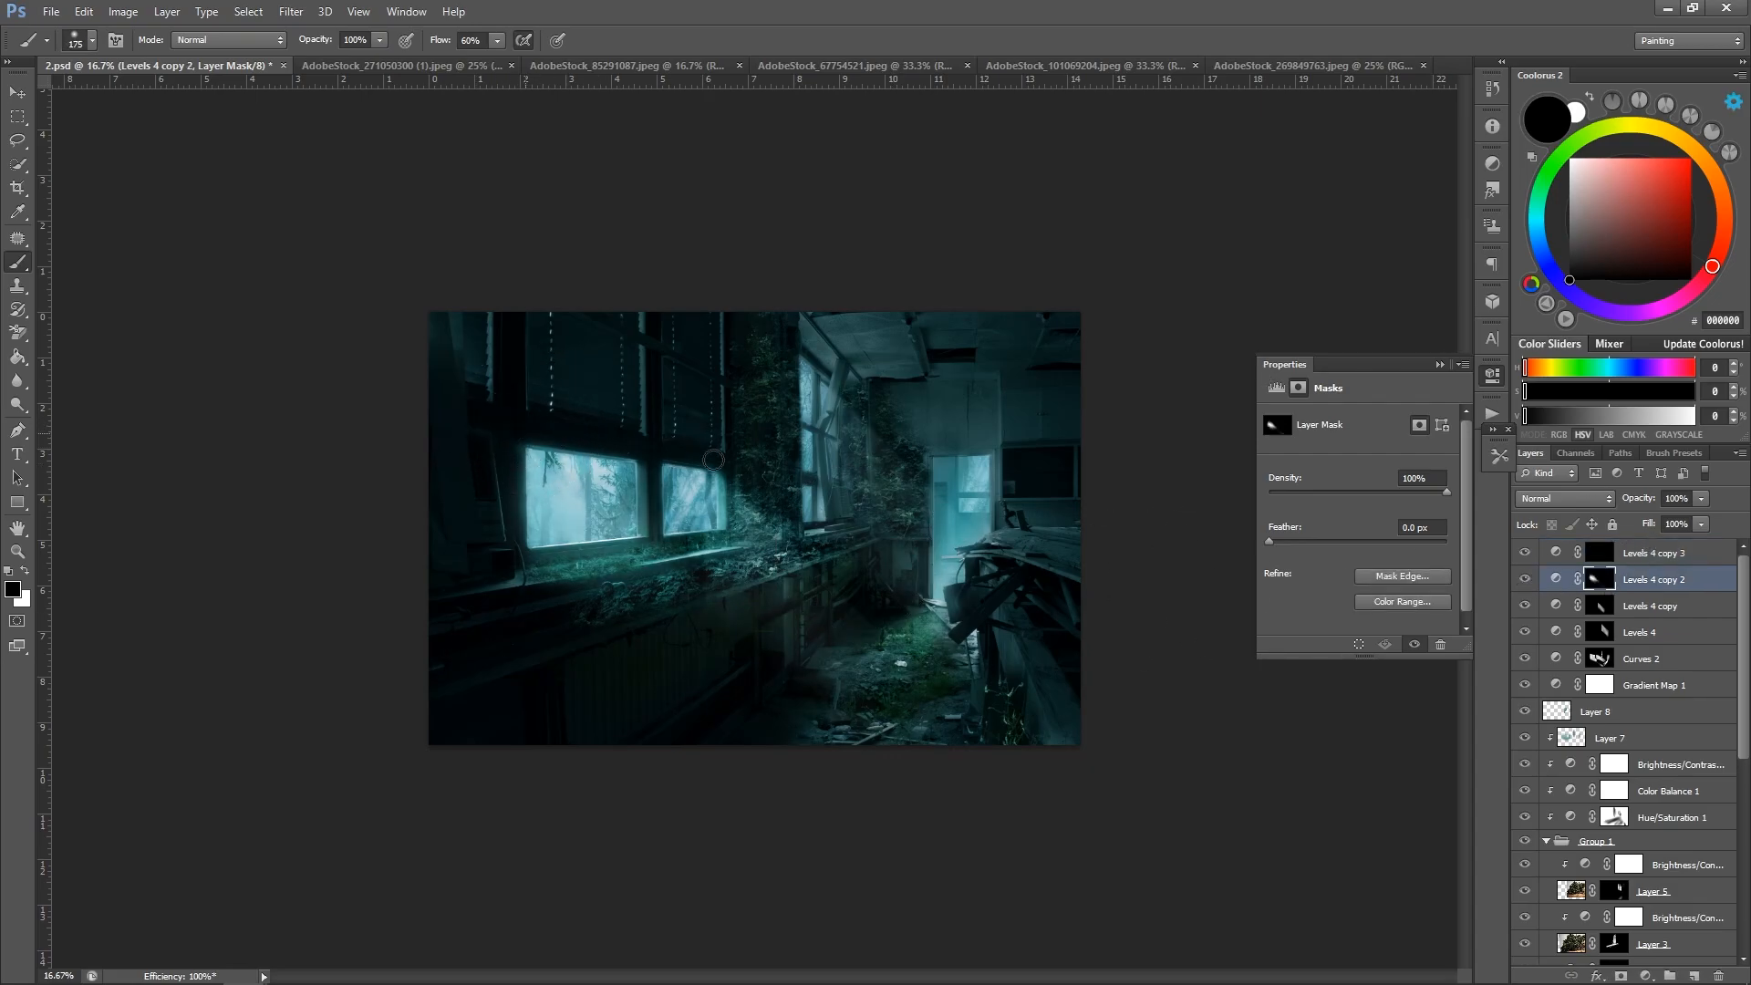
key(bracketright)
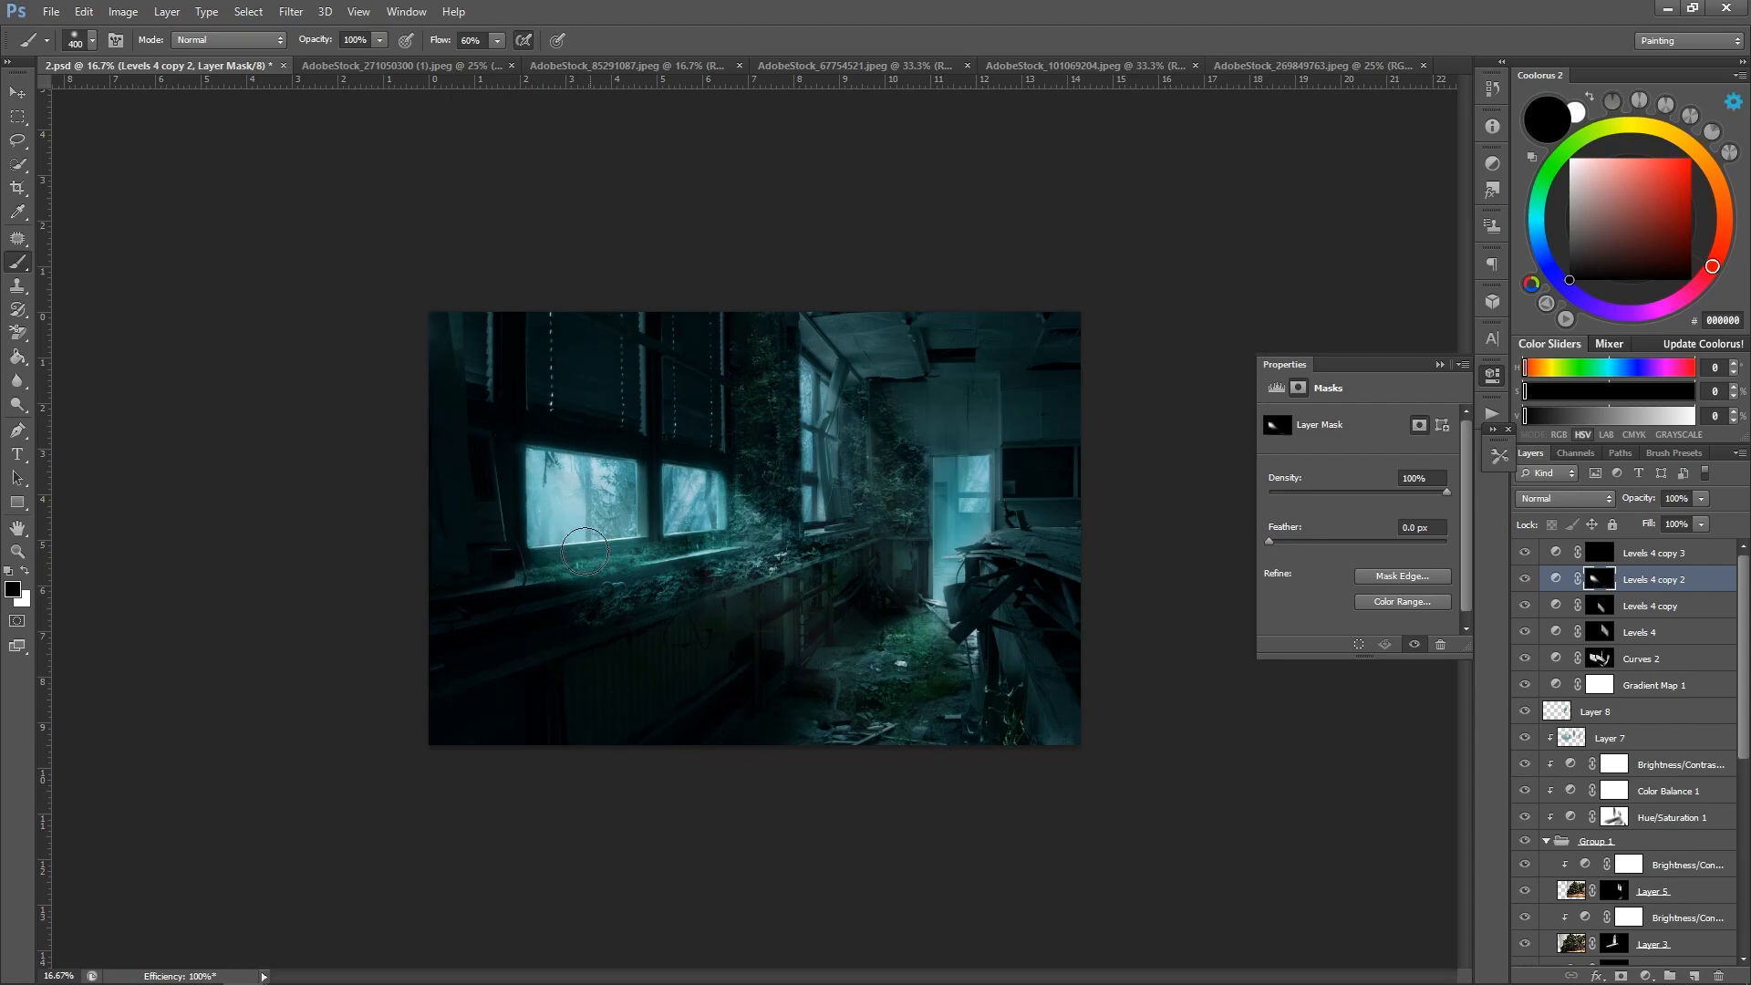
Compare the image with and without Levels 4 copy, then clear its mask with black at brush size 600.
click(1524, 606)
click(1524, 607)
click(1524, 607)
click(1599, 607)
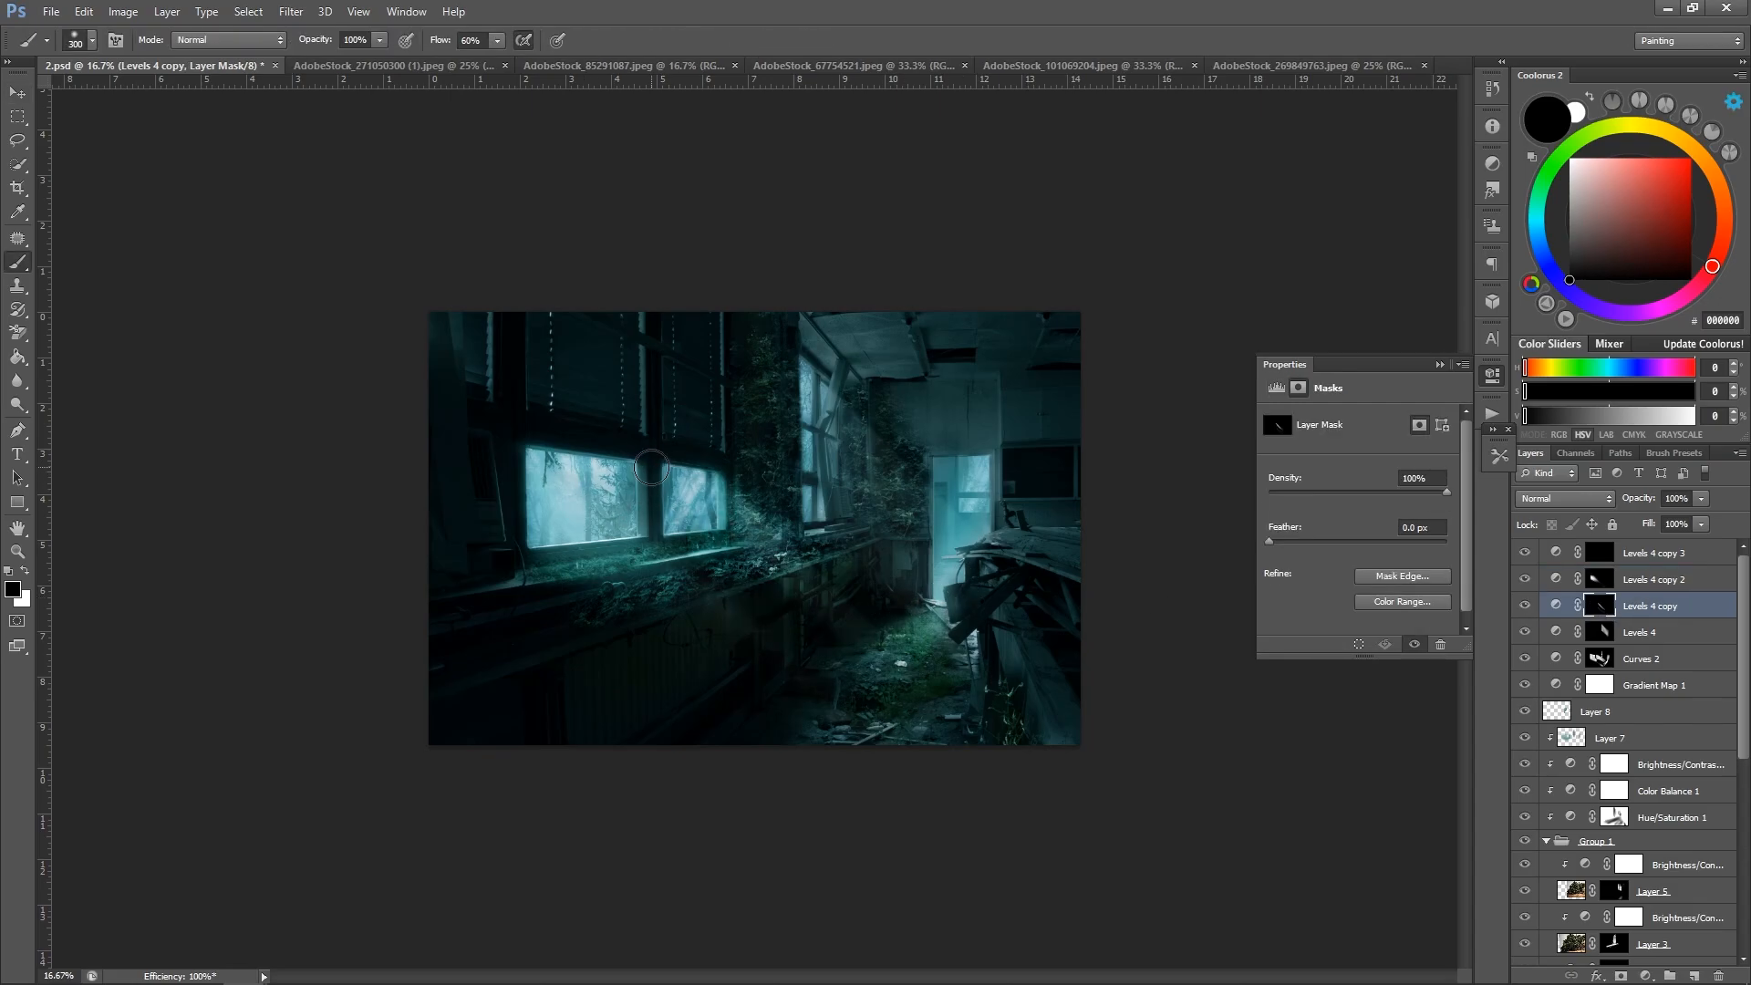
key(bracketright)
key(bracketright)
key(bracketright)
drag(600, 449, 894, 729)
key(x)
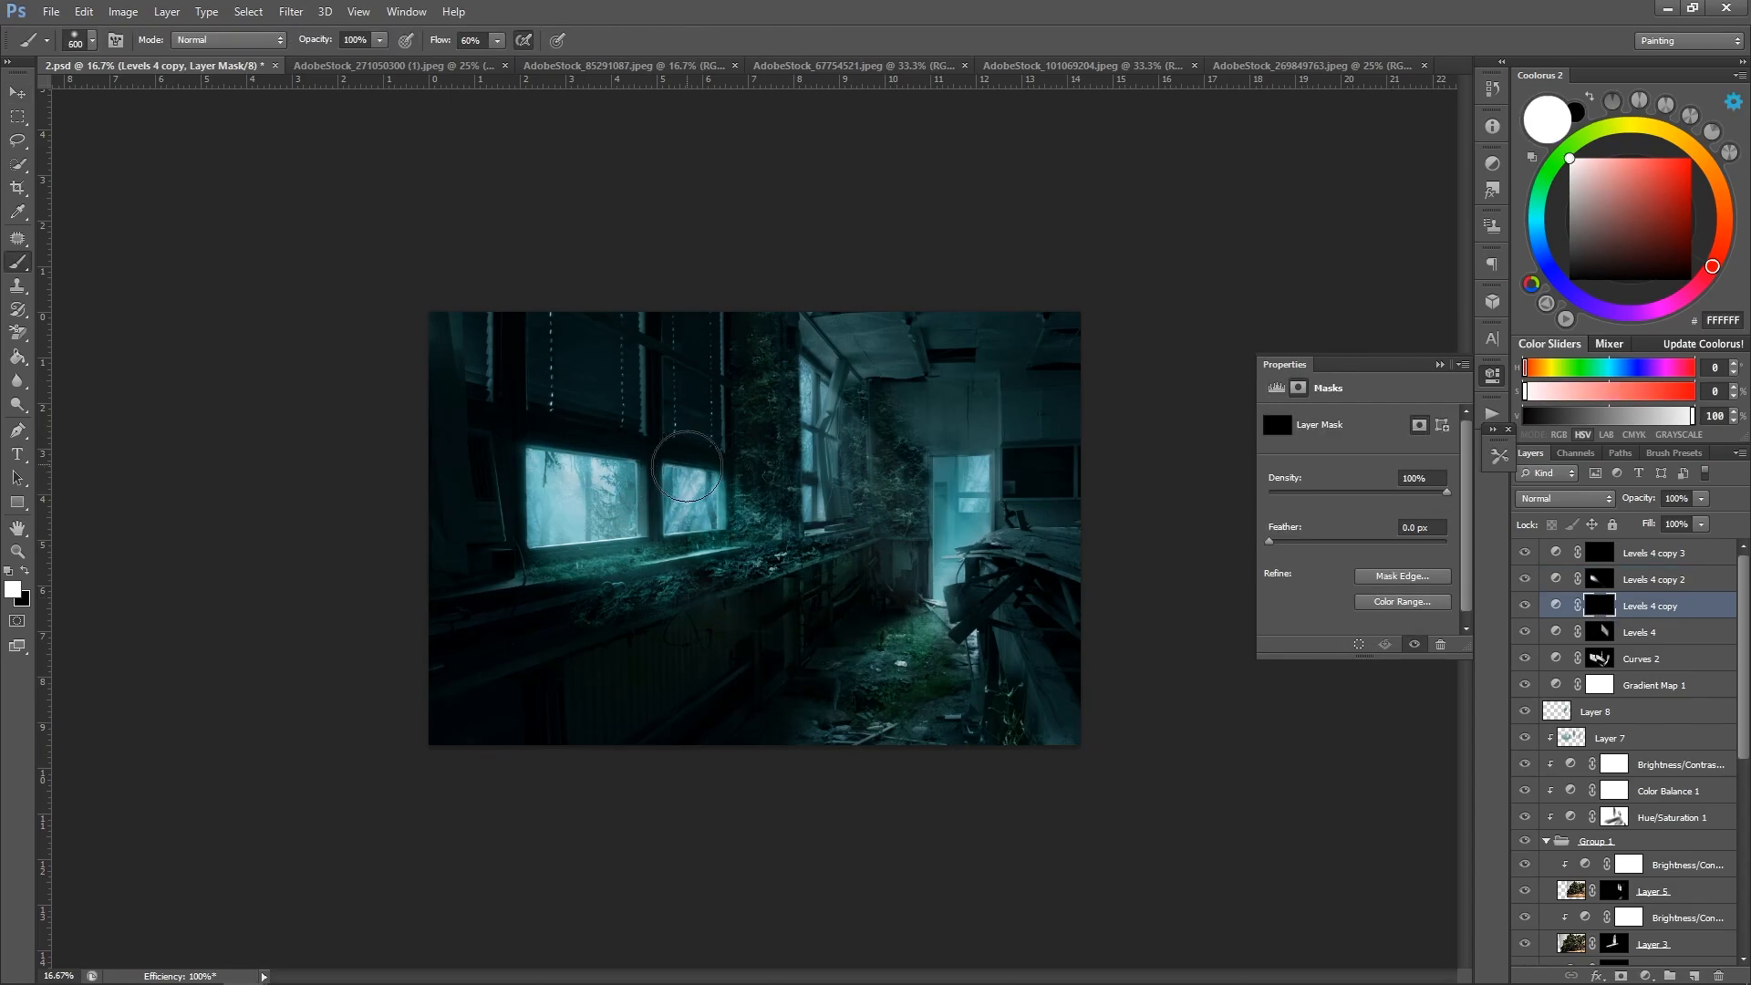
Paint a narrow white beam from the small near window to the floor on the Levels 4 copy mask at brush size 250.
key(bracketleft)
key(bracketleft)
key(bracketleft)
key(bracketleft)
key(bracketright)
drag(709, 485, 910, 709)
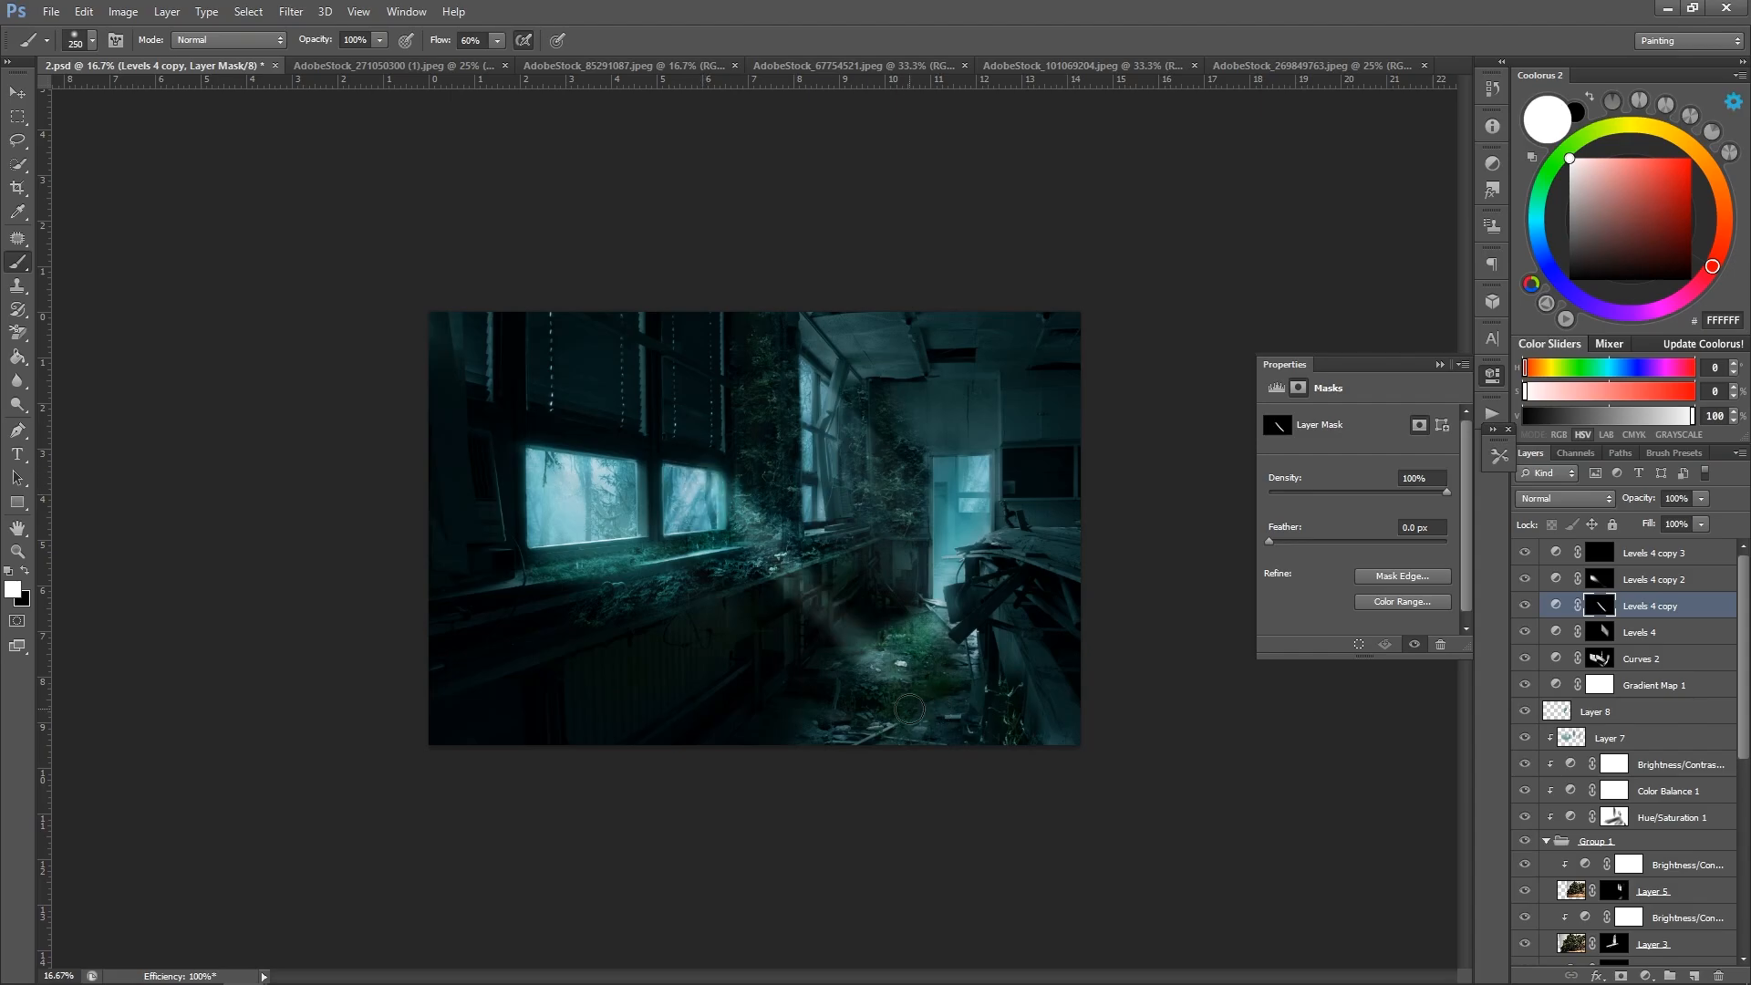
Soften the new beam on the Levels 4 copy mask with black at brush sizes 300 and 250.
key(x)
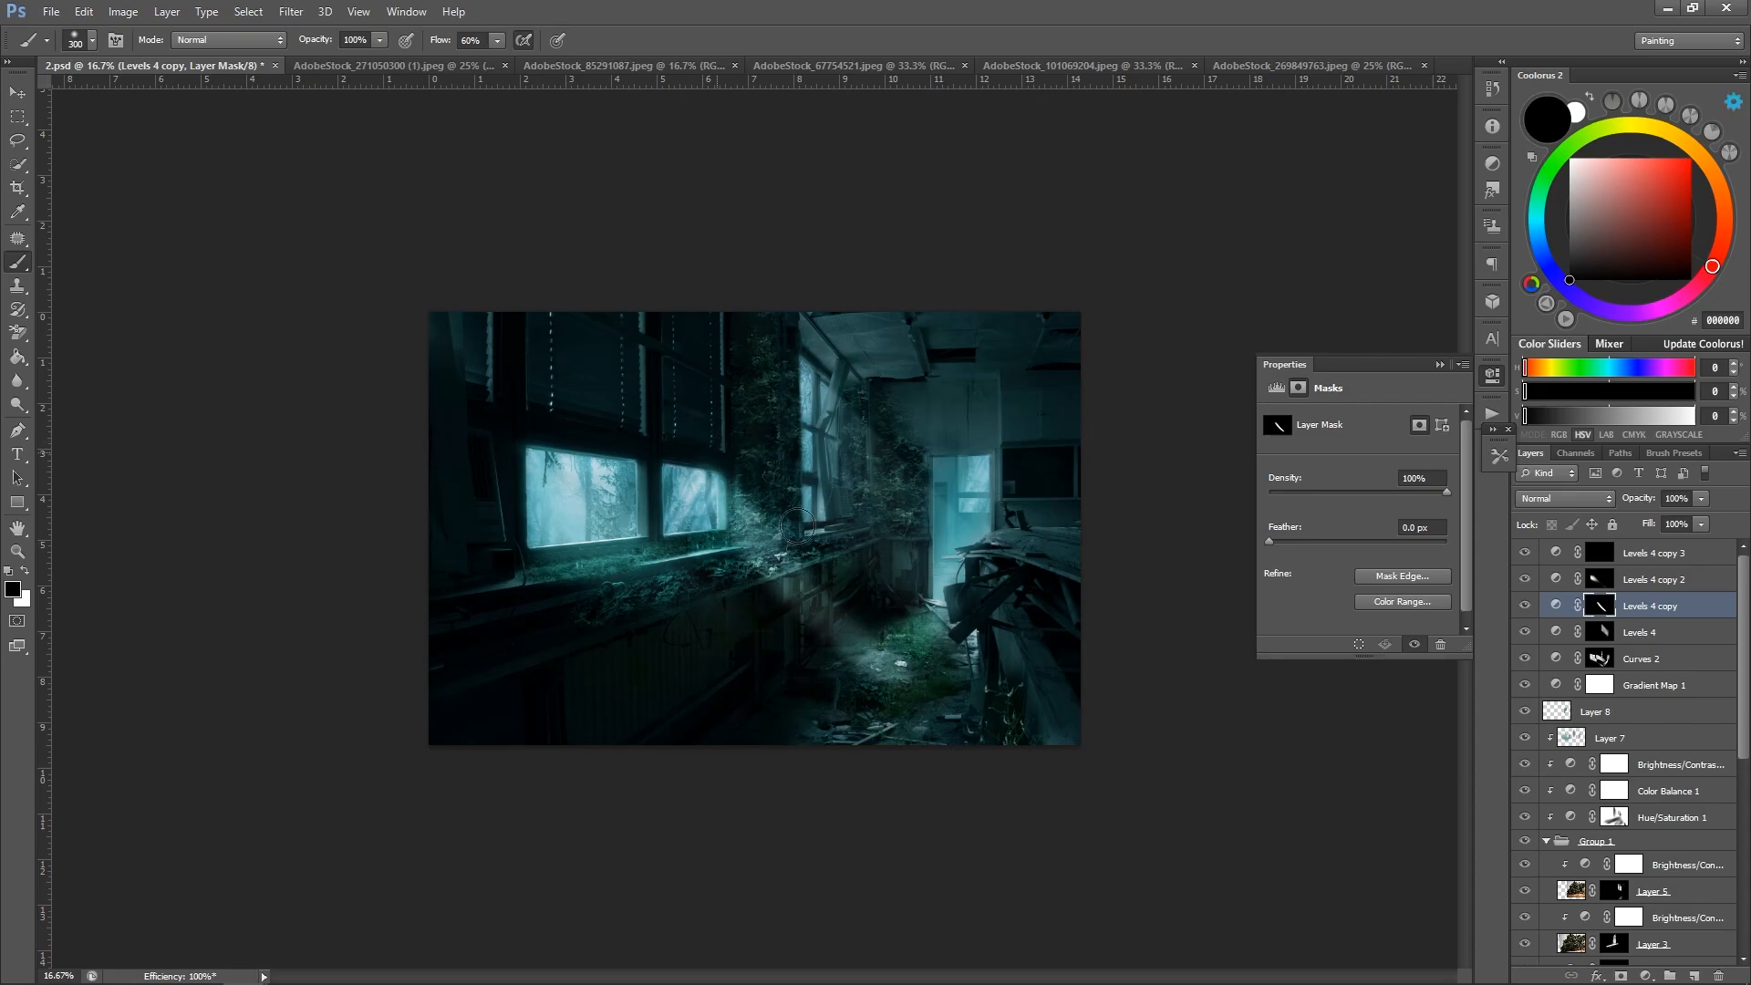
key(bracketleft)
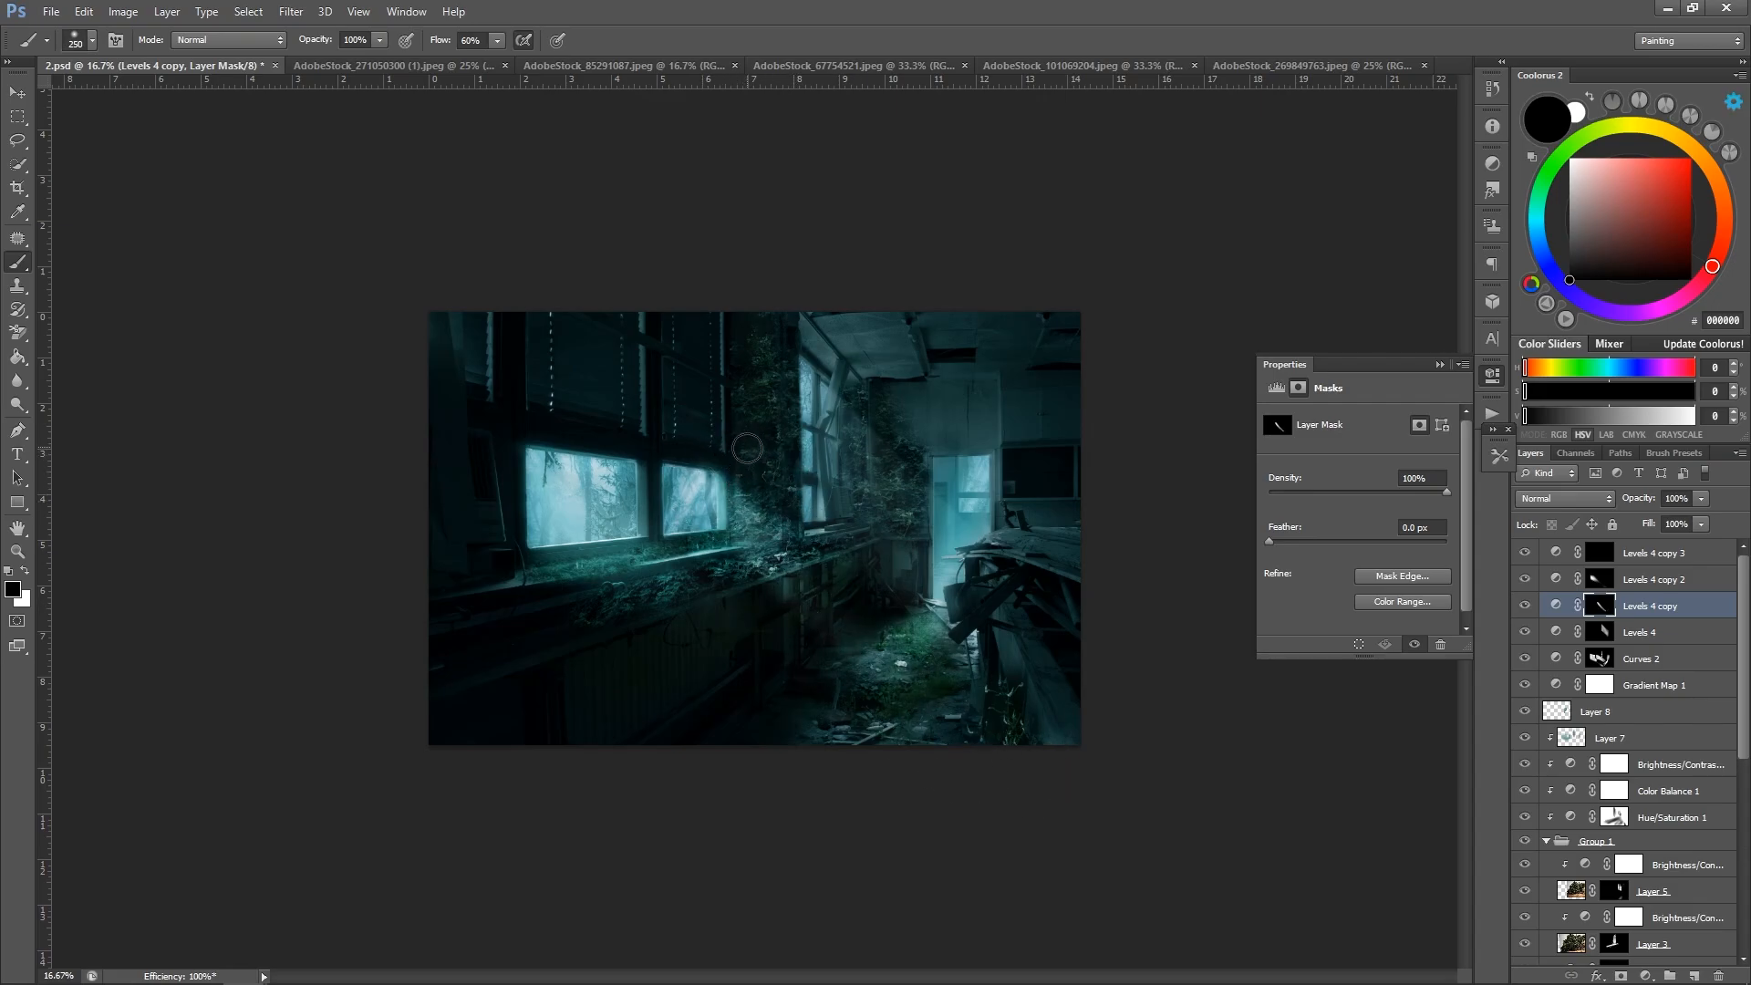
key(z)
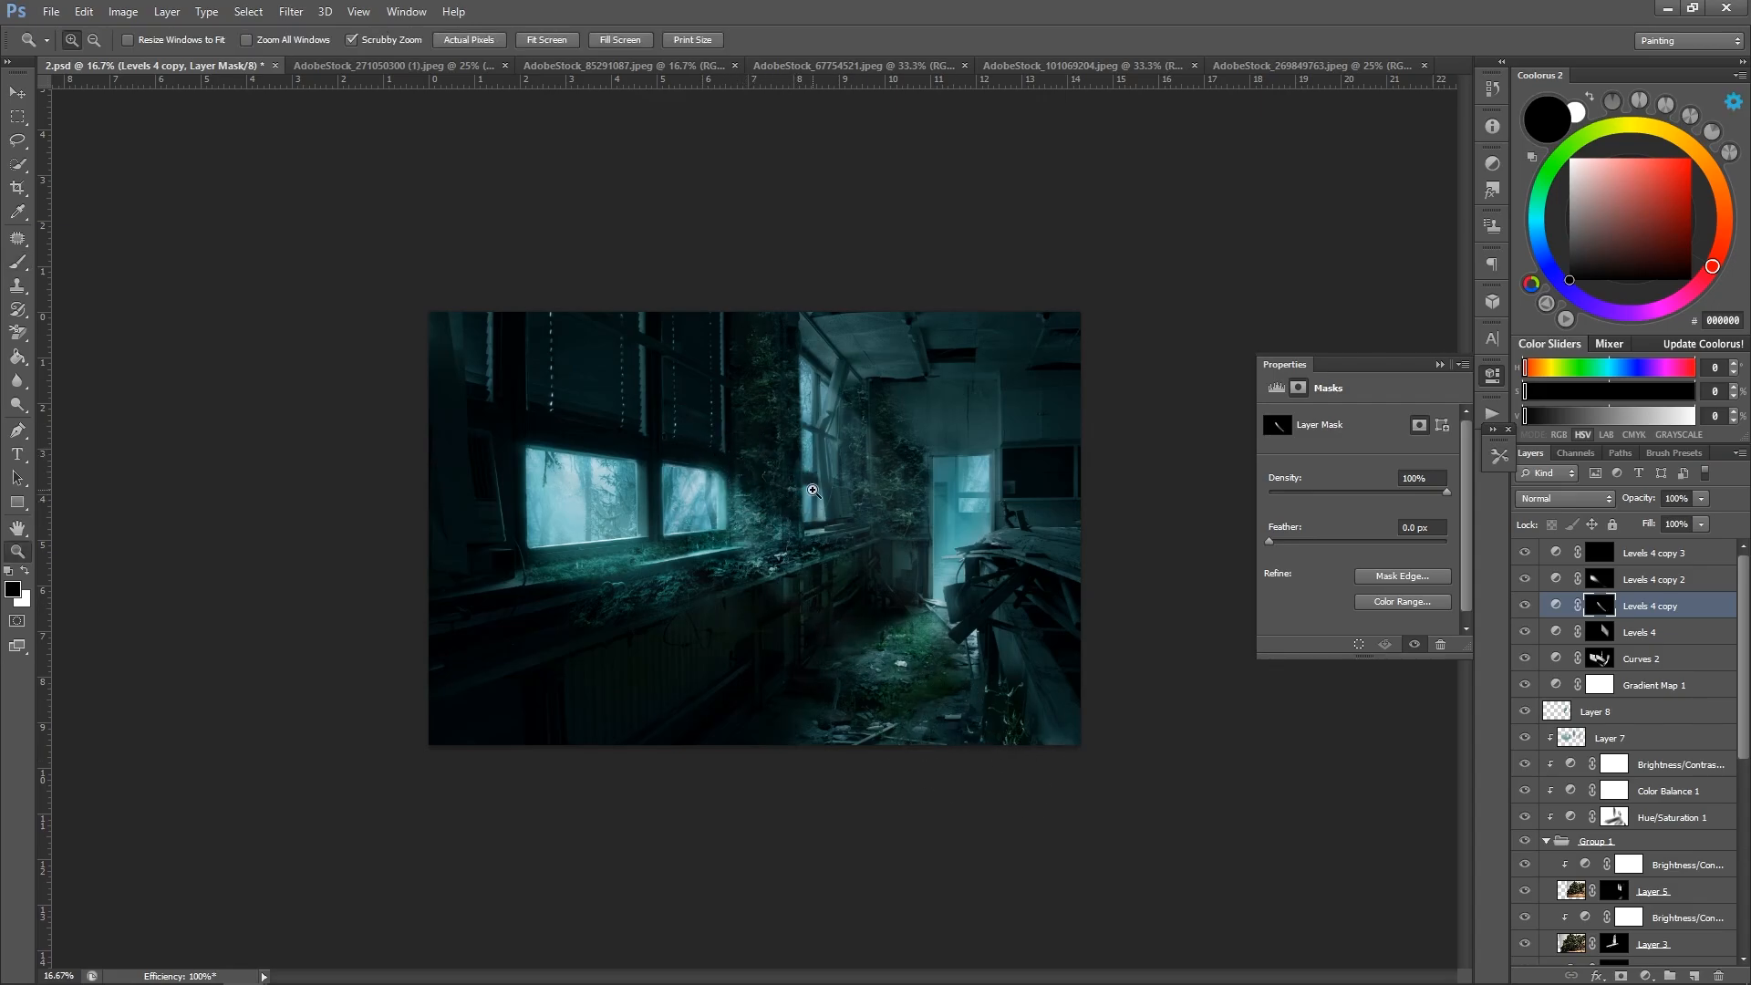
key(ctrl+minus)
key(ctrl+plus)
Set the midtone input of Levels 4 copy 2 to 1.23, raise its white output to maximum and check the image at reduced size.
click(1557, 579)
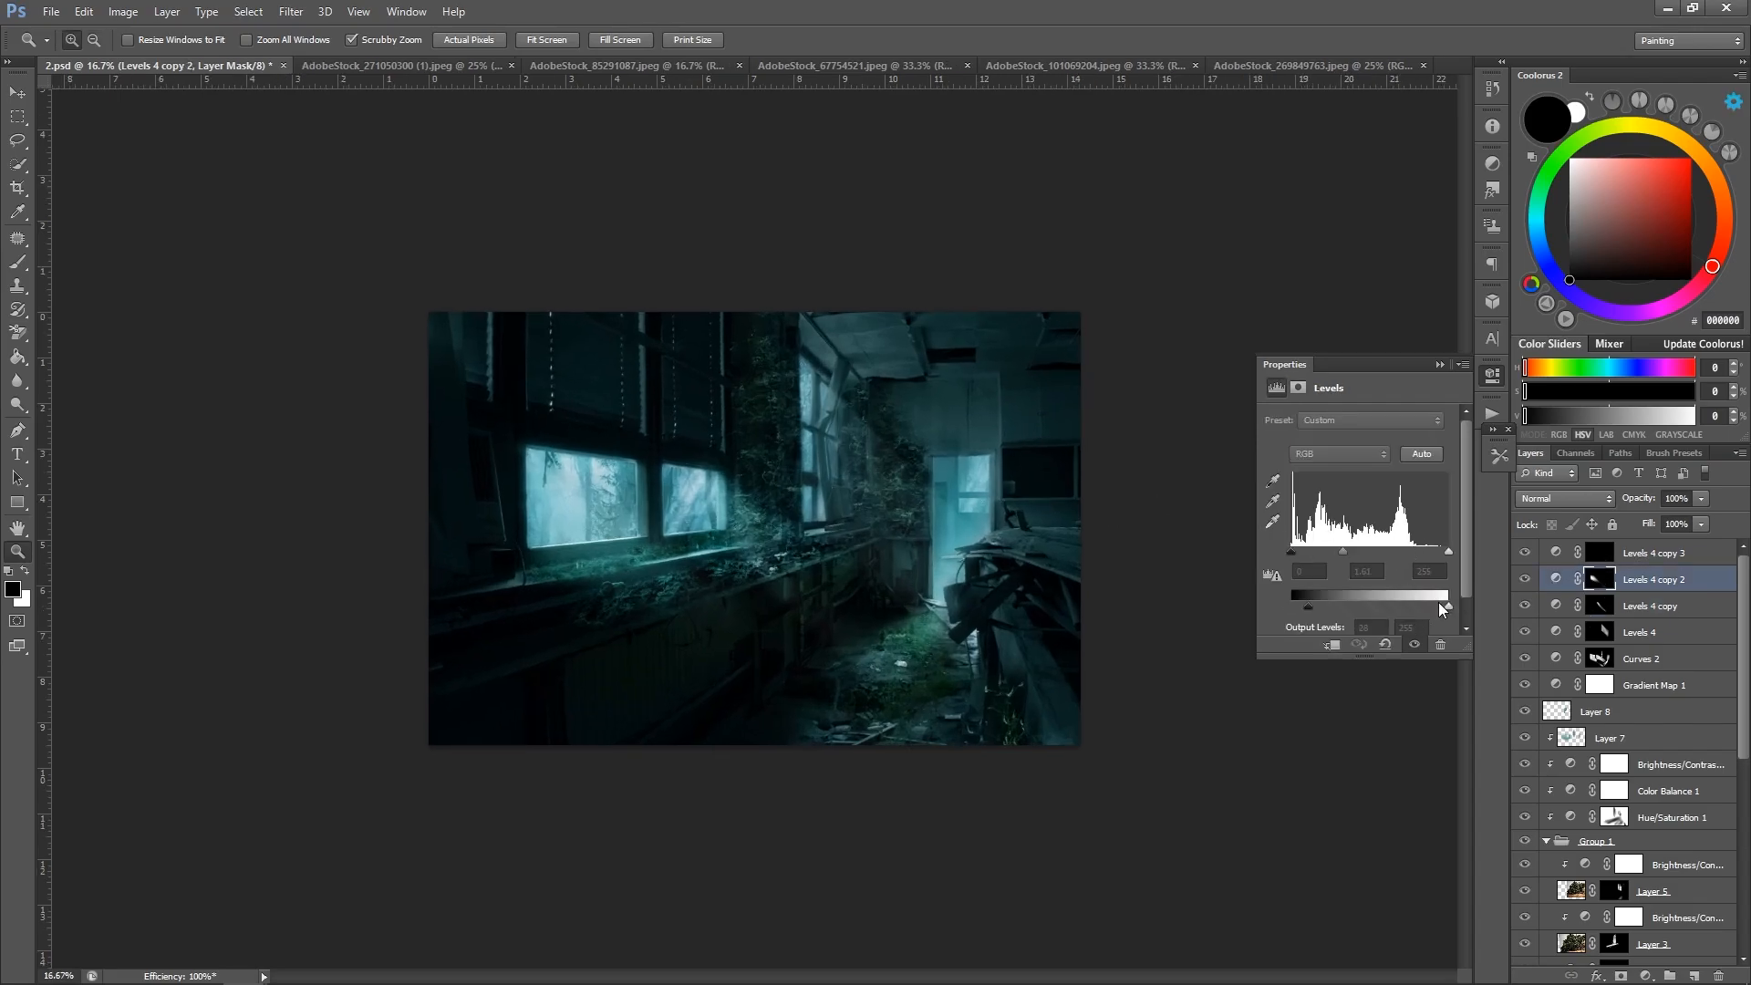
drag(1438, 606, 1507, 609)
mouse_move(1344, 552)
mouse_down()
mouse_move(1328, 550)
mouse_move(1398, 550)
mouse_move(1359, 554)
mouse_up()
key(ctrl+minus)
key(ctrl+minus)
key(ctrl+minus)
key(ctrl+minus)
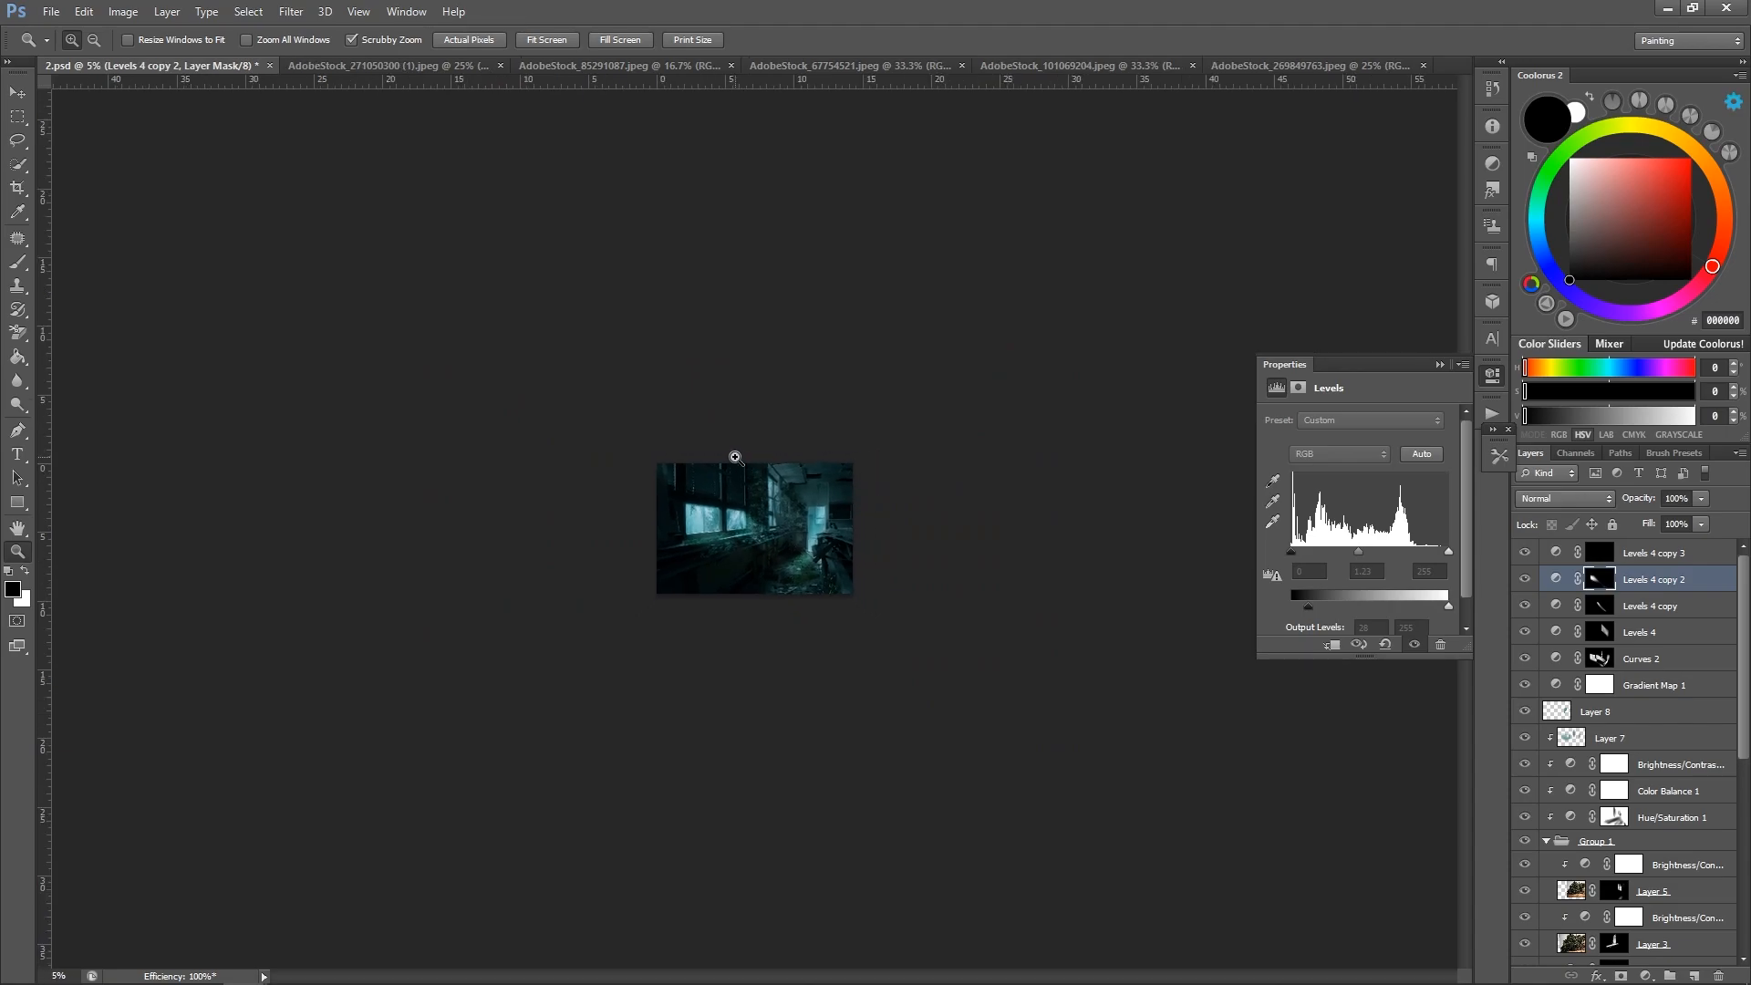
key(ctrl+plus)
key(ctrl+plus)
key(ctrl+plus)
scroll(1609, 790, down, 3)
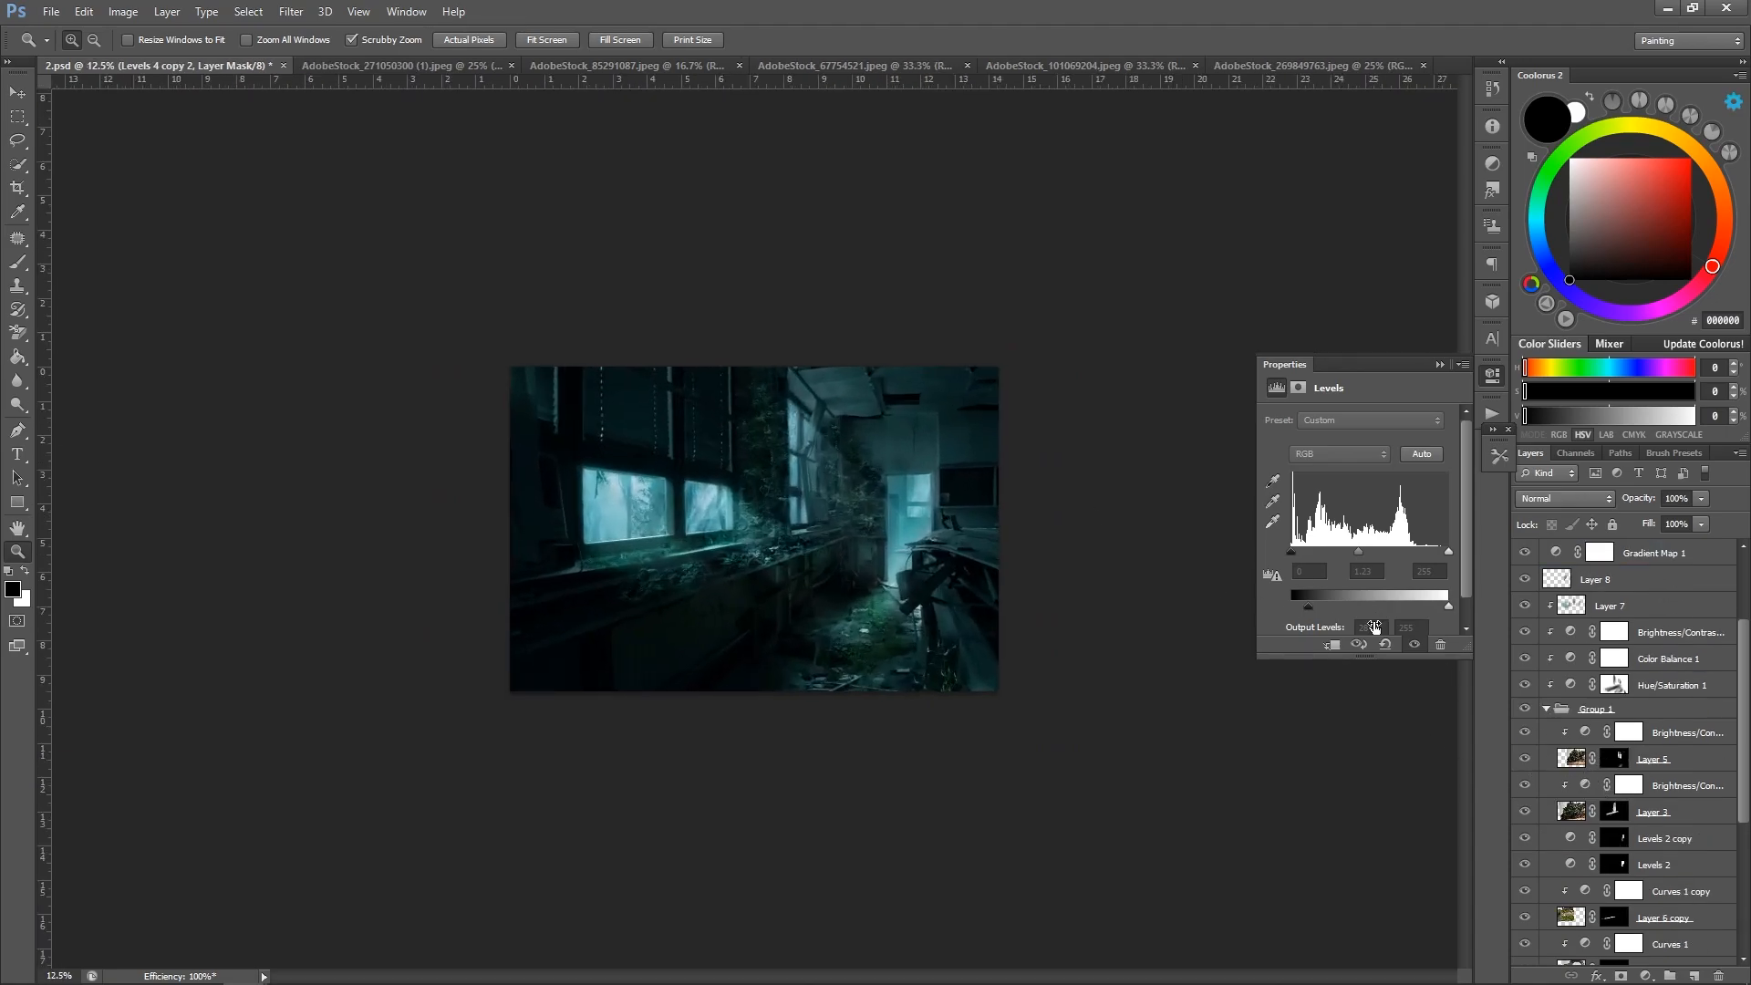
Save the document and move Gradient Map 1 to the top of the layer stack.
key(ctrl+s)
scroll(1614, 605, up, 3)
click(1642, 686)
drag(1686, 686, 1640, 550)
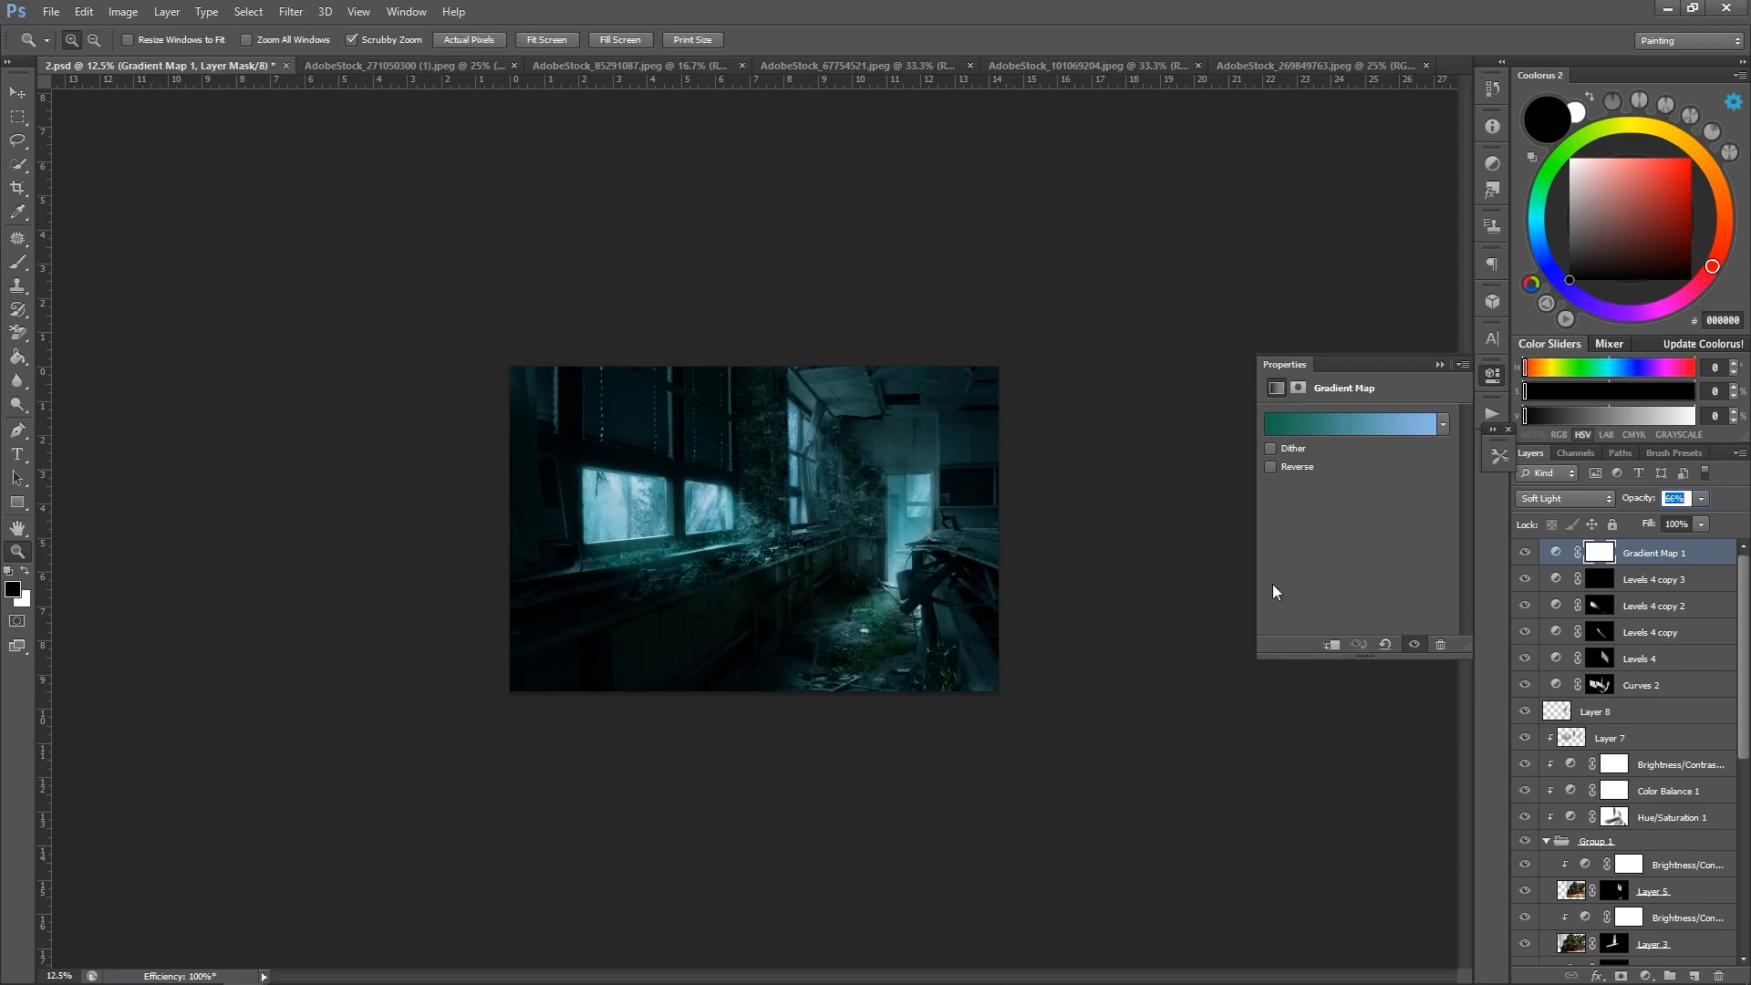
Preview Layer 5 without its mask, re-enable and select the mask, and leave the layer's opacity at 100%.
scroll(1613, 762, down, 1)
shift+click(1619, 815)
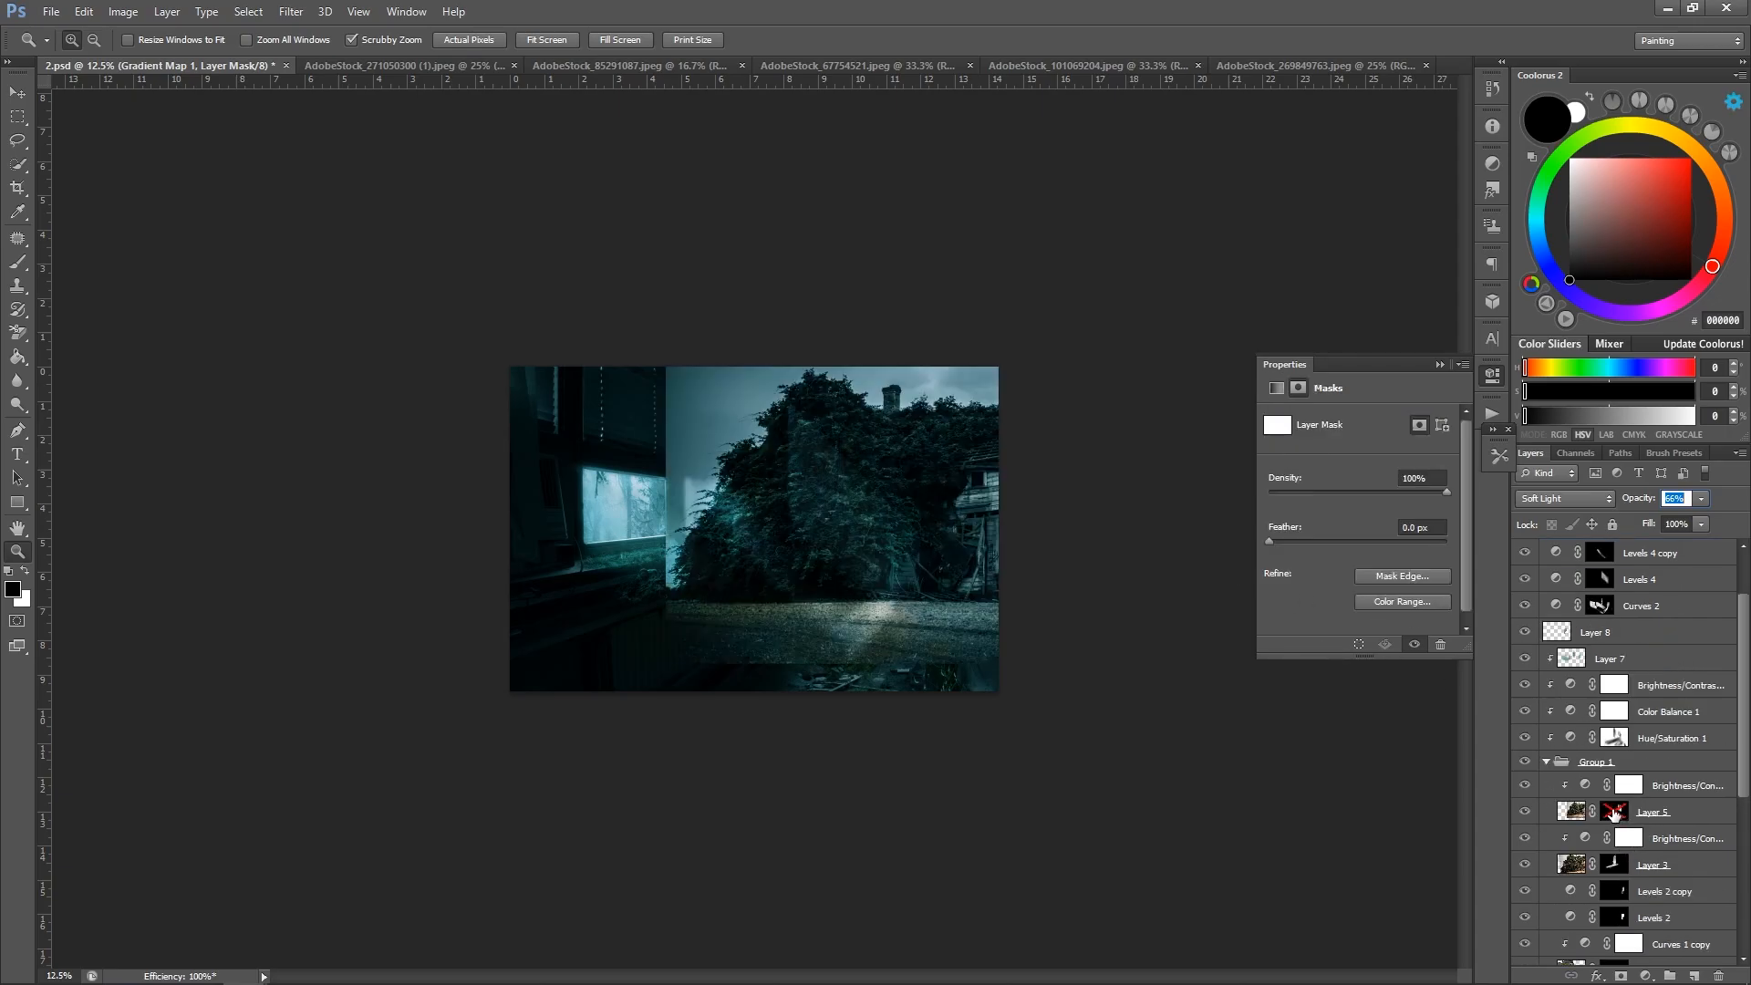
shift+click(1618, 814)
click(1608, 815)
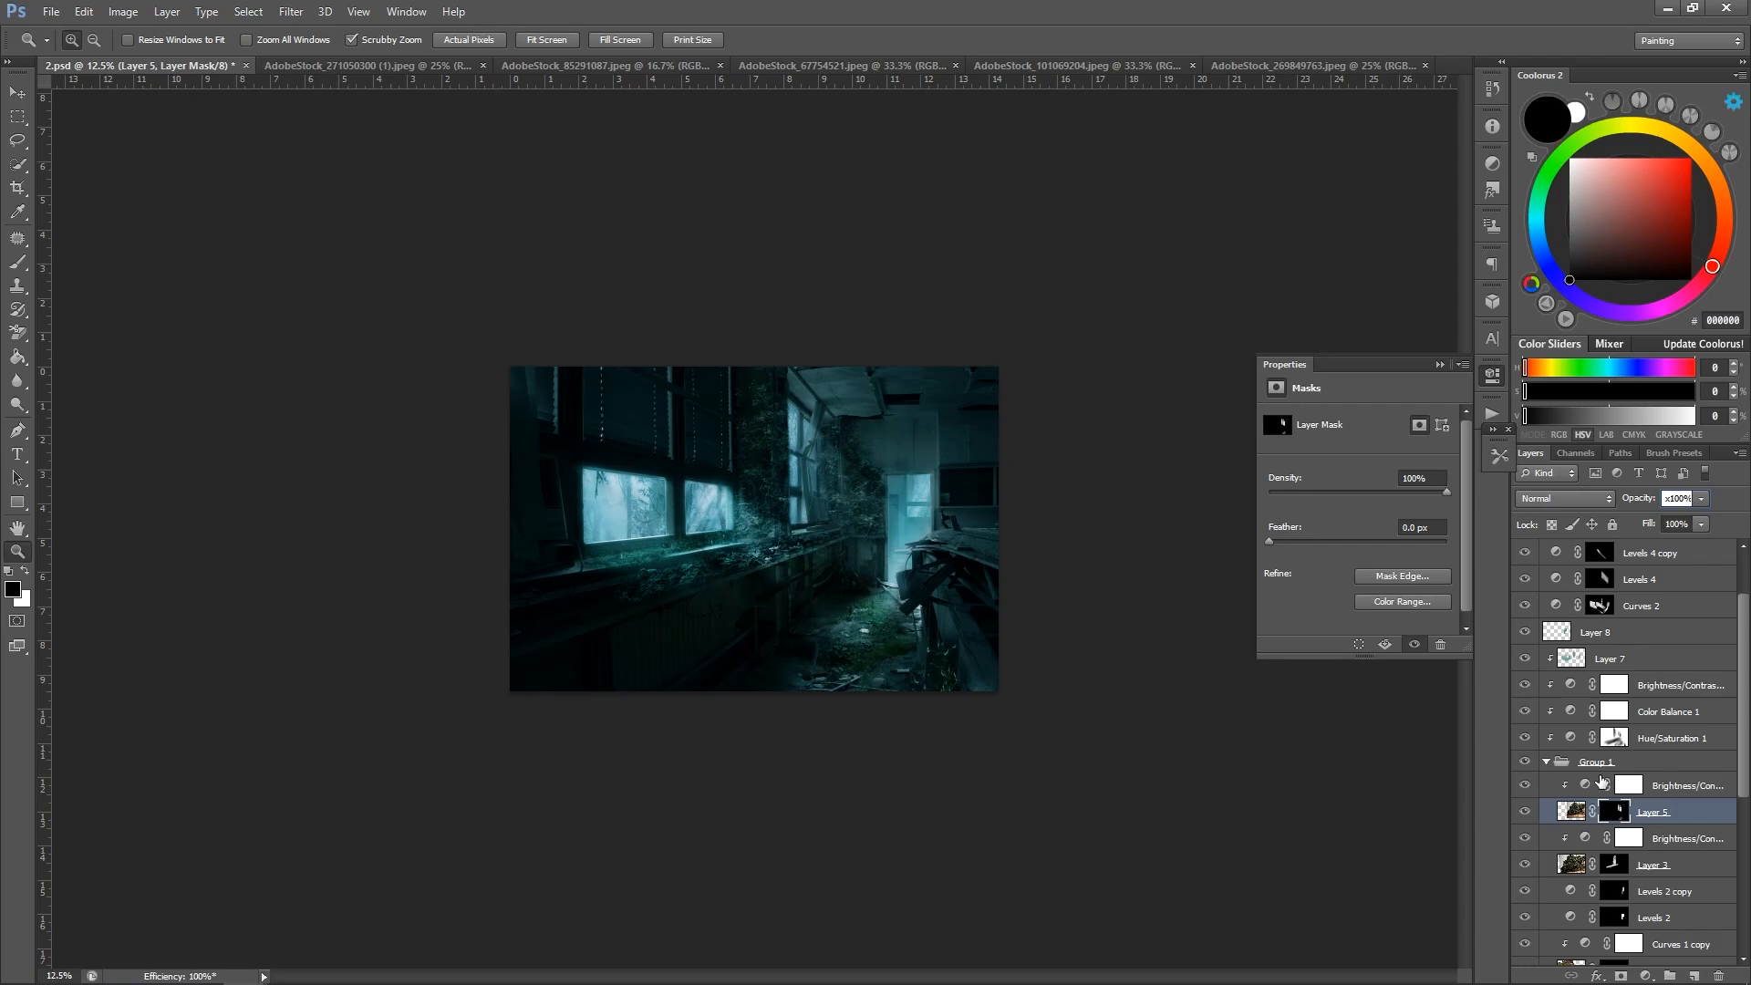
click(875, 380)
click(923, 411)
click(922, 410)
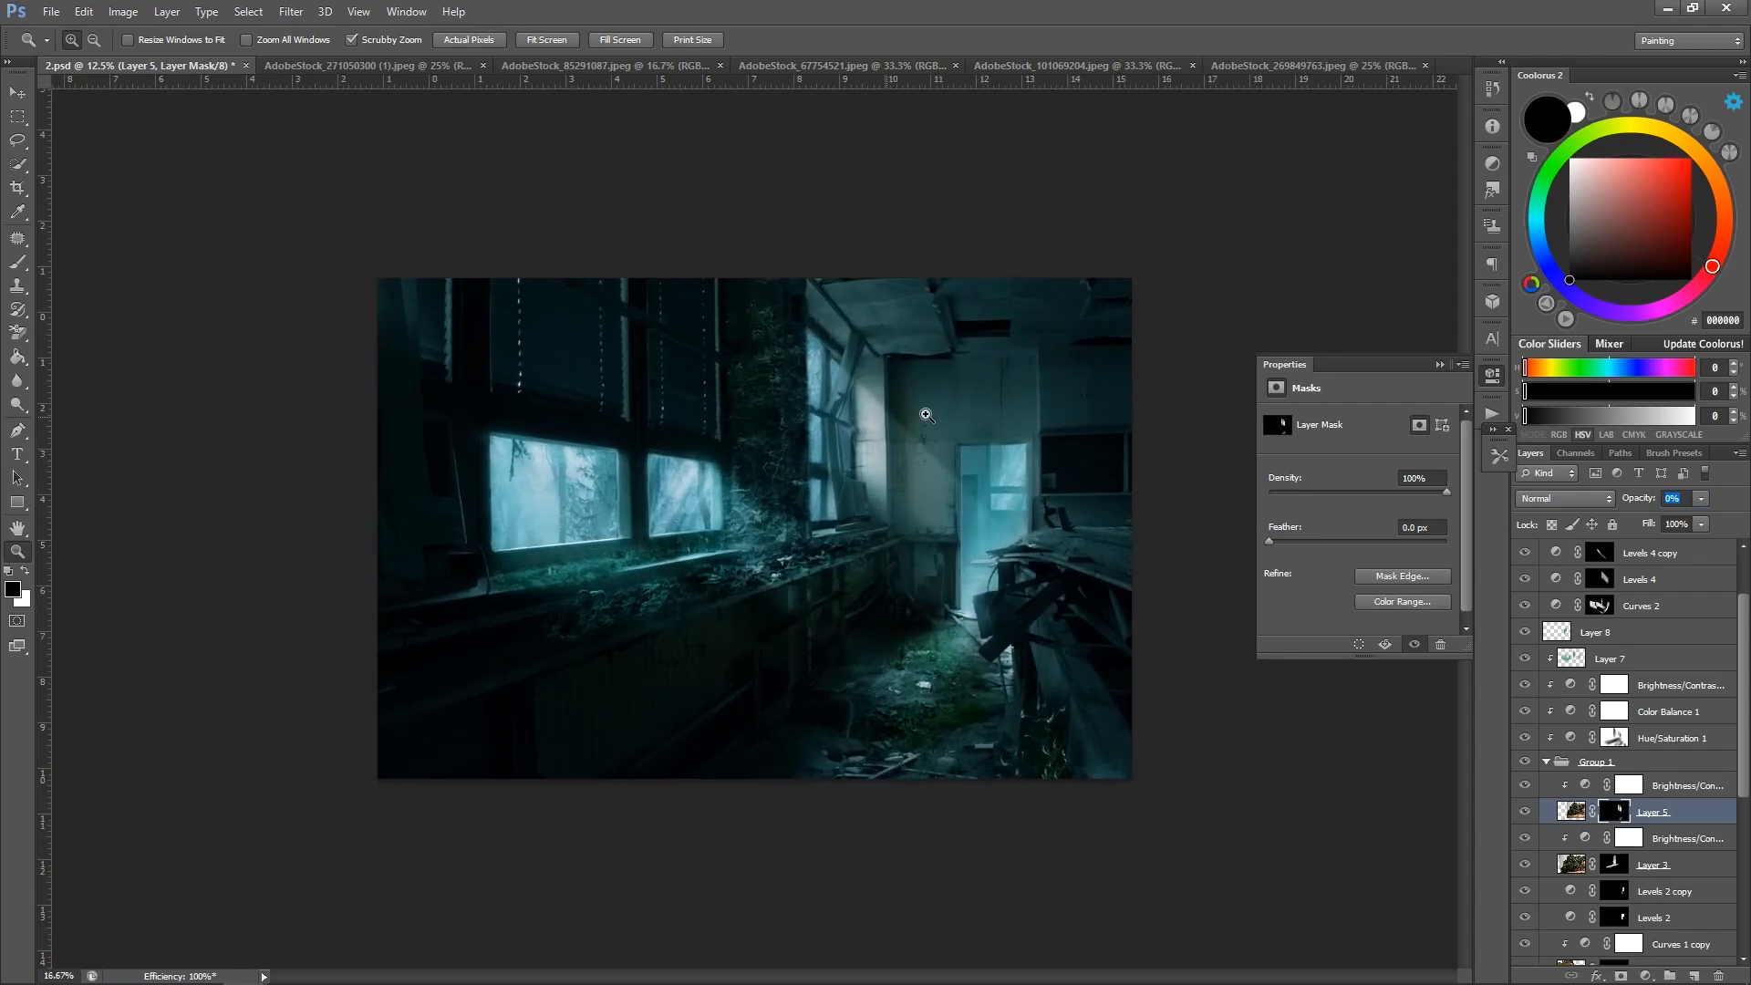
key(b)
drag(1648, 513, 1660, 491)
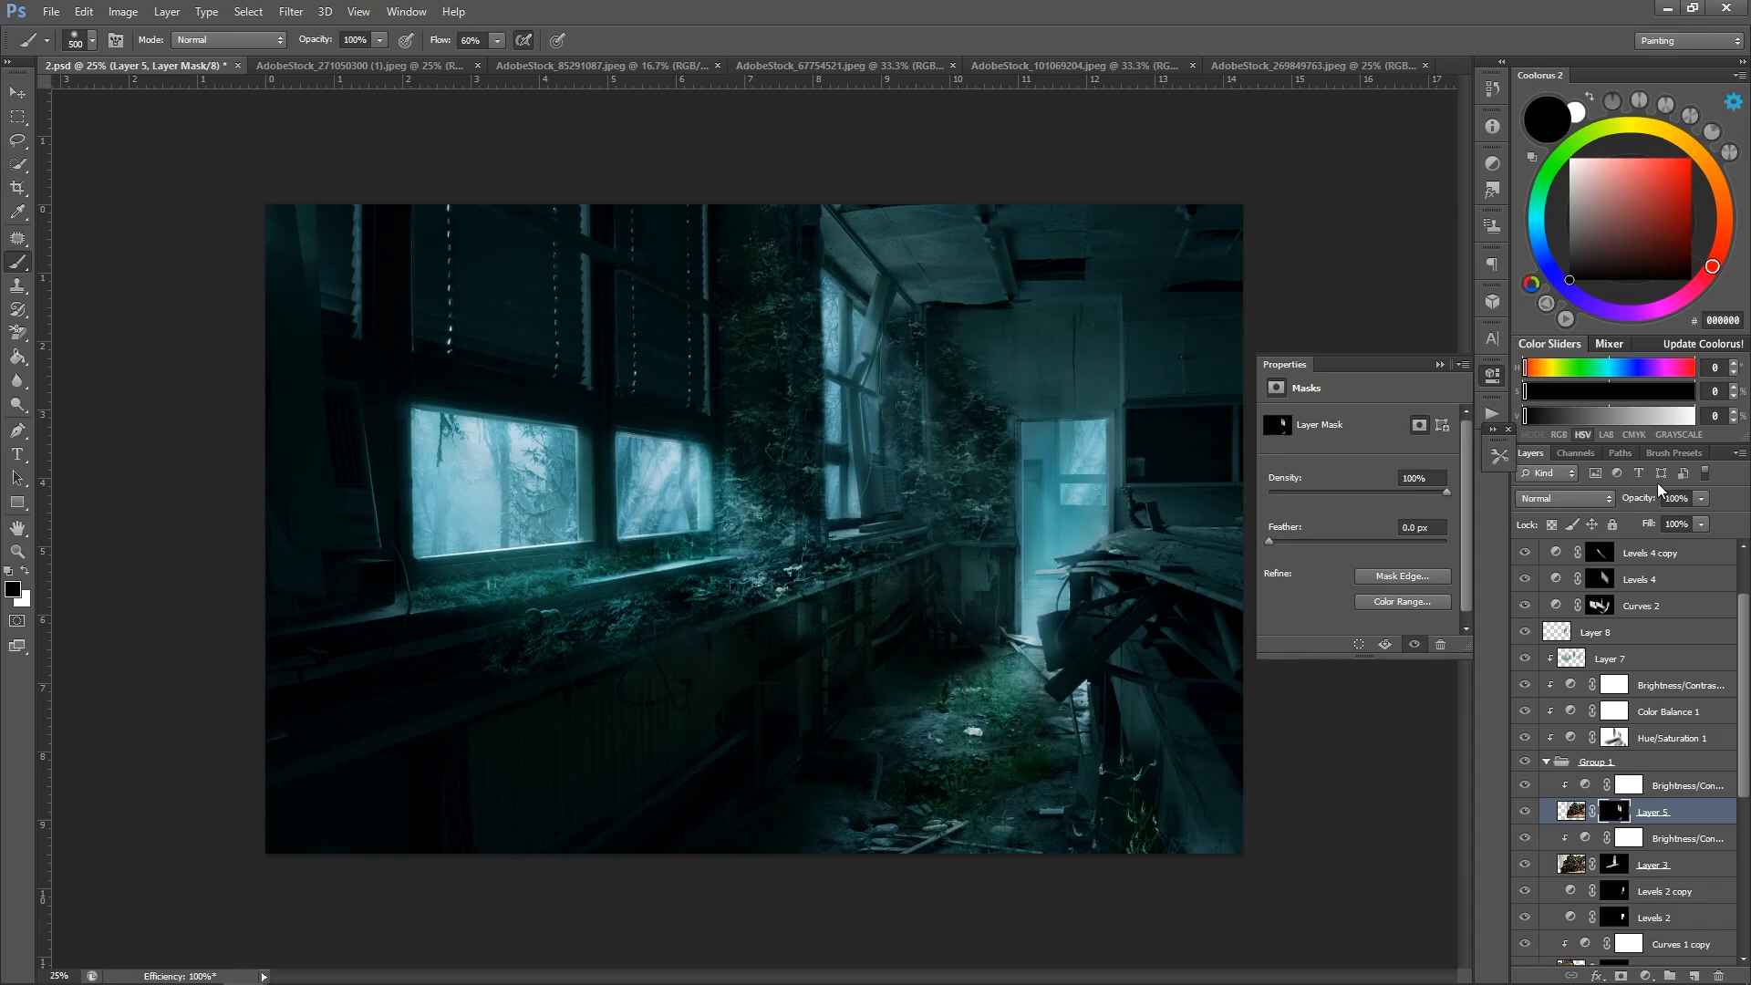
Paint white on the Layer 5 mask to extend the ivy across the back wall above the door.
key(x)
mouse_move(1039, 347)
mouse_down()
mouse_move(1283, 291)
mouse_move(1140, 330)
mouse_move(1236, 357)
mouse_move(1172, 372)
mouse_move(1248, 312)
mouse_up()
key(bracketleft)
key(bracketleft)
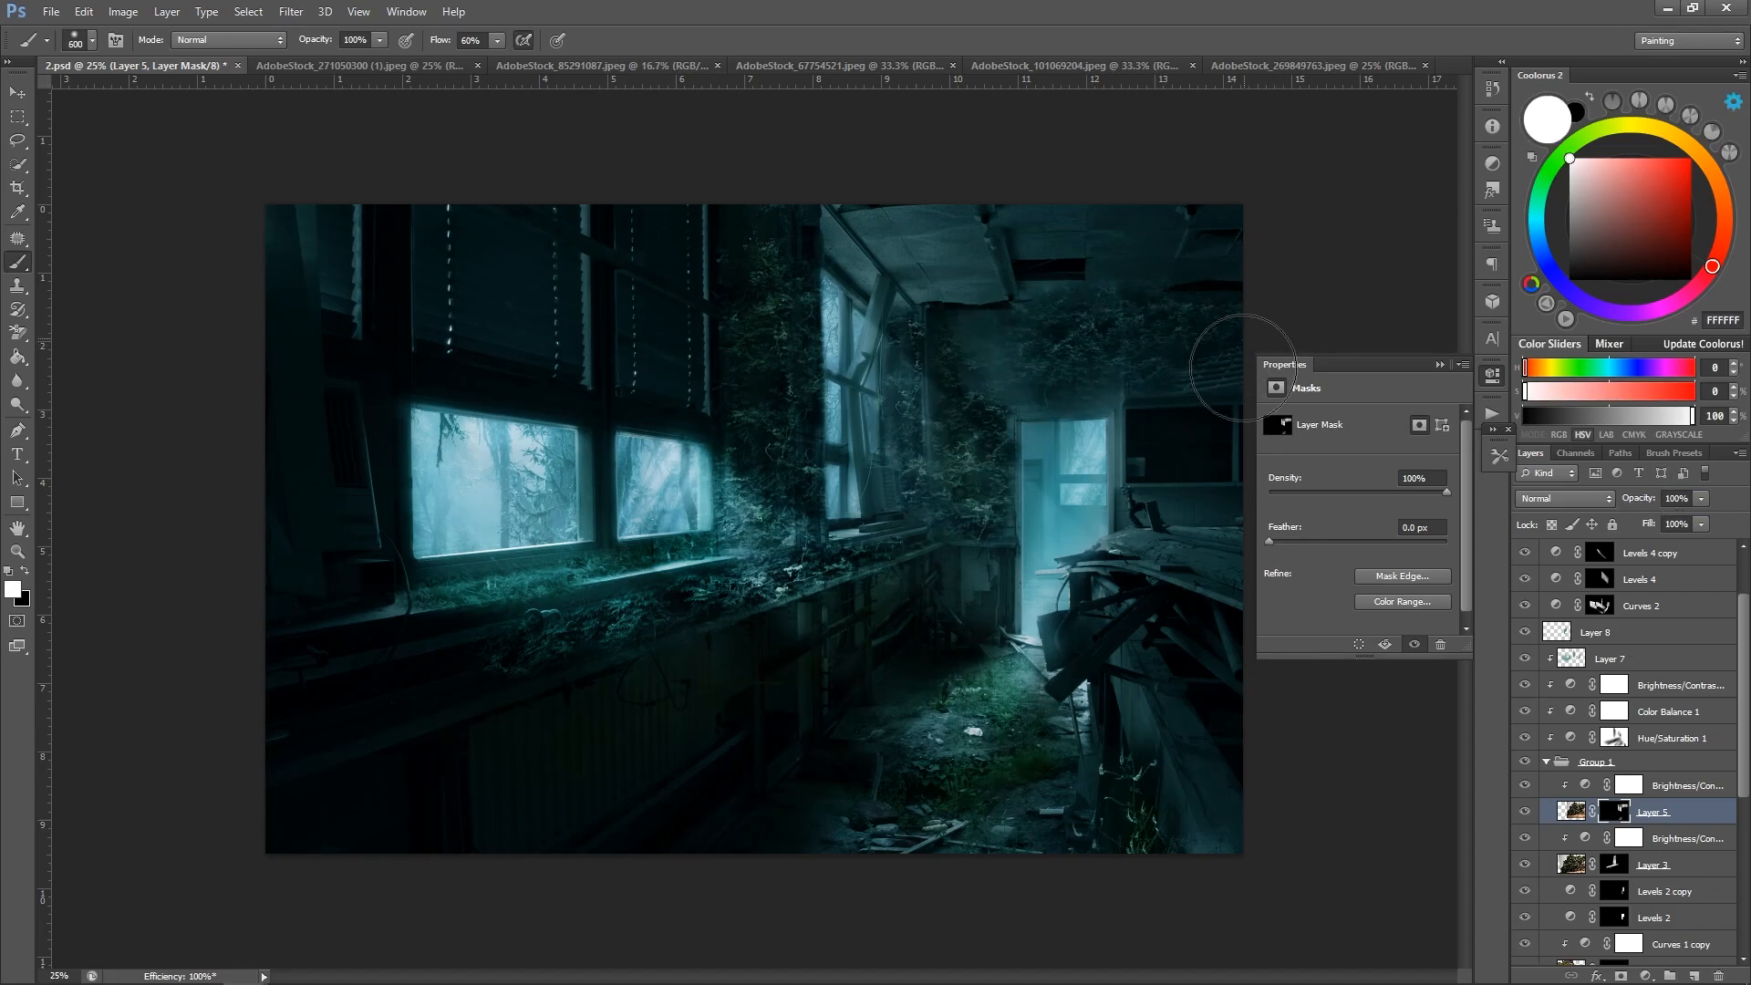
key(bracketright)
key(bracketright)
Shape the ivy below the ceiling on the Layer 5 mask with black at brush sizes 300 and 250.
key(x)
key(bracketleft)
key(bracketleft)
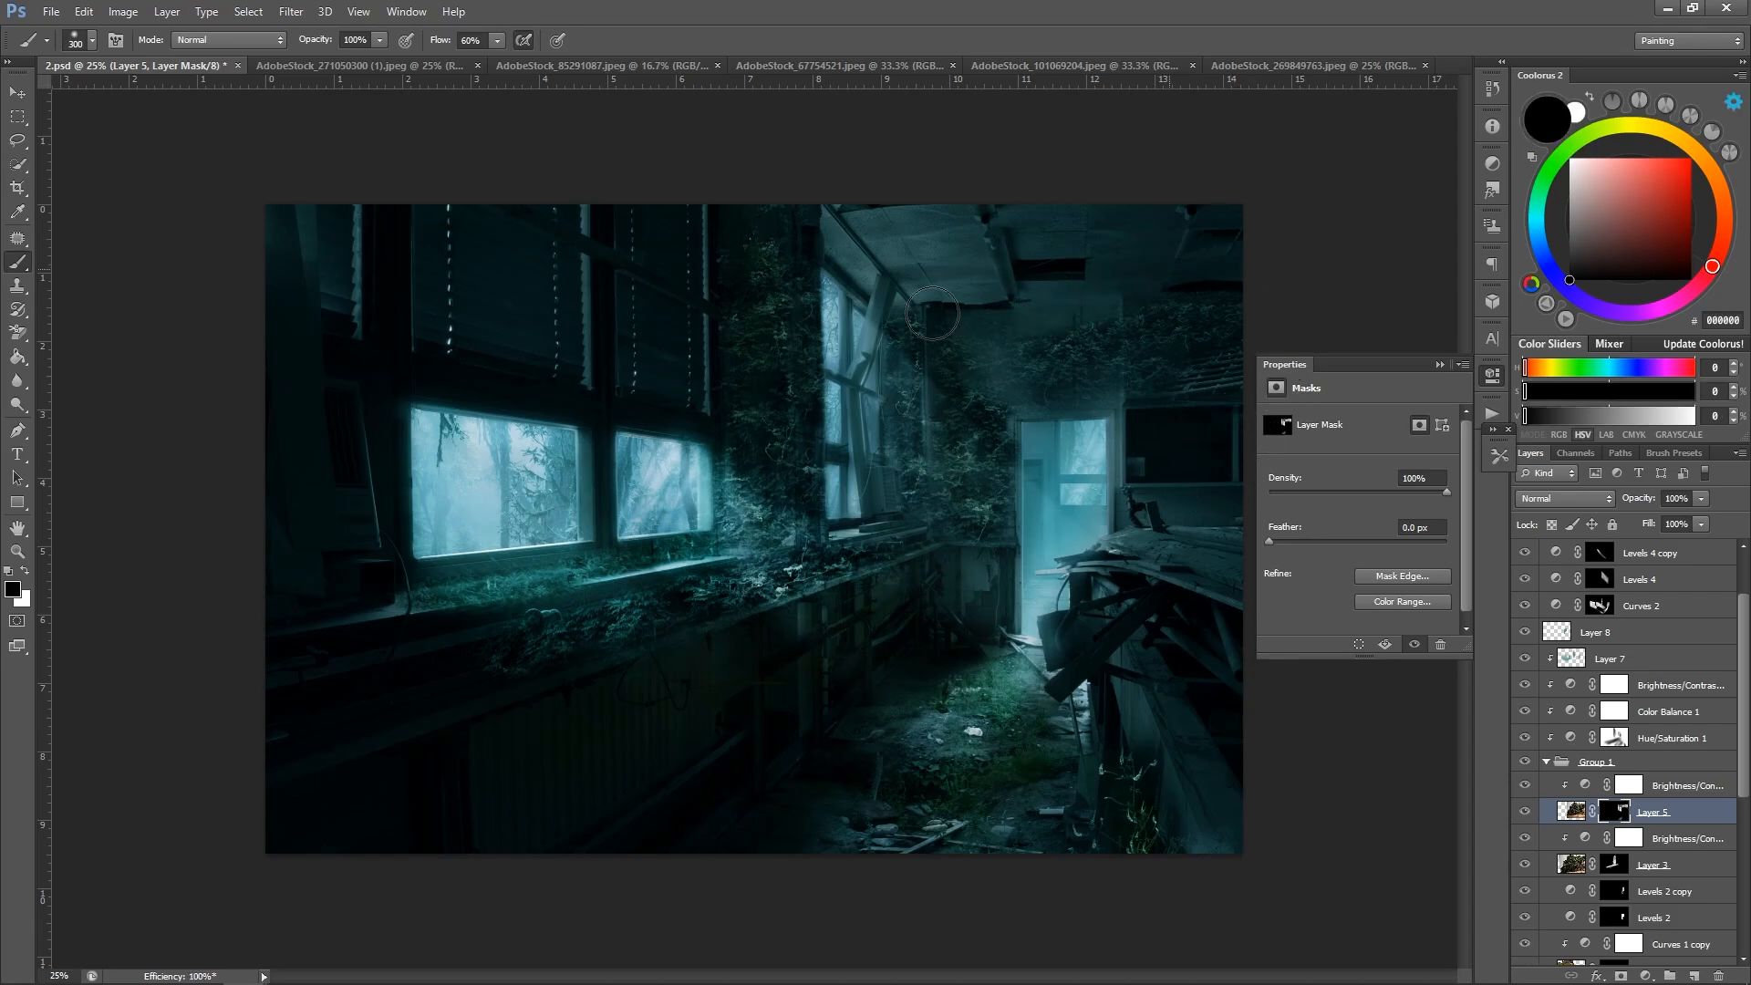
key(x)
key(x)
key(bracketleft)
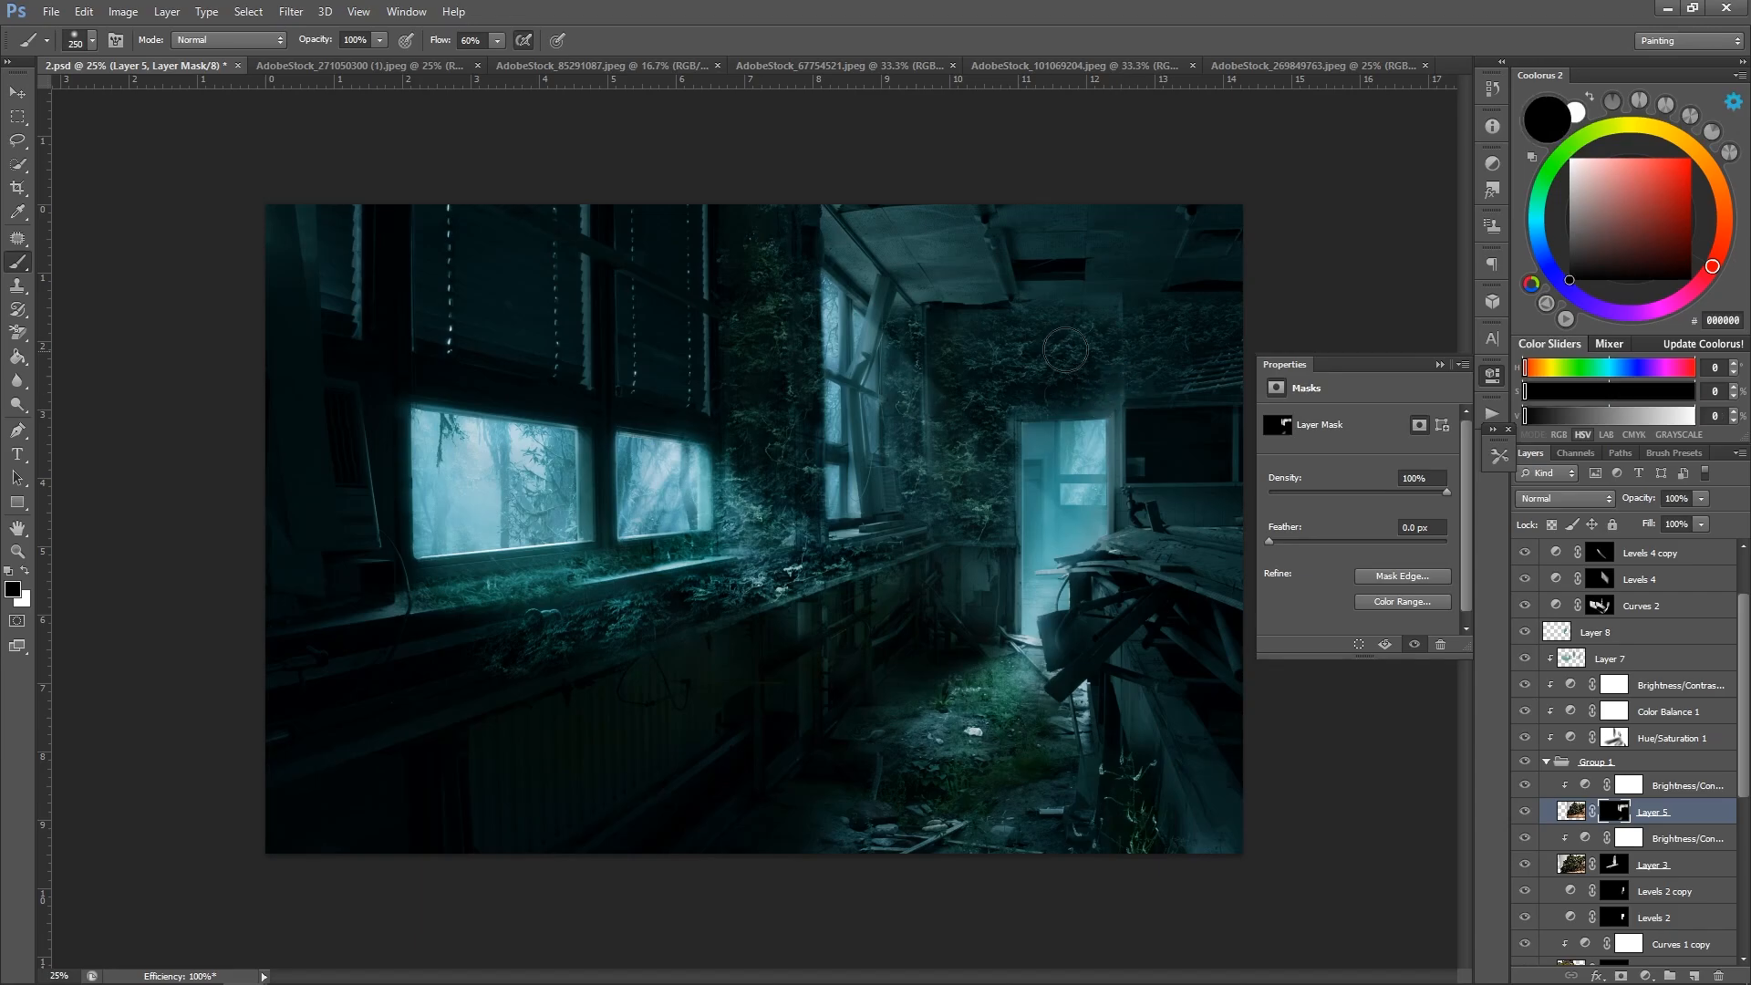
Refine the ivy edge around the top of the doorway on the Layer 5 mask with white and black at brush size 70.
key(bracketleft)
key(bracketleft)
key(bracketleft)
key(x)
key(bracketleft)
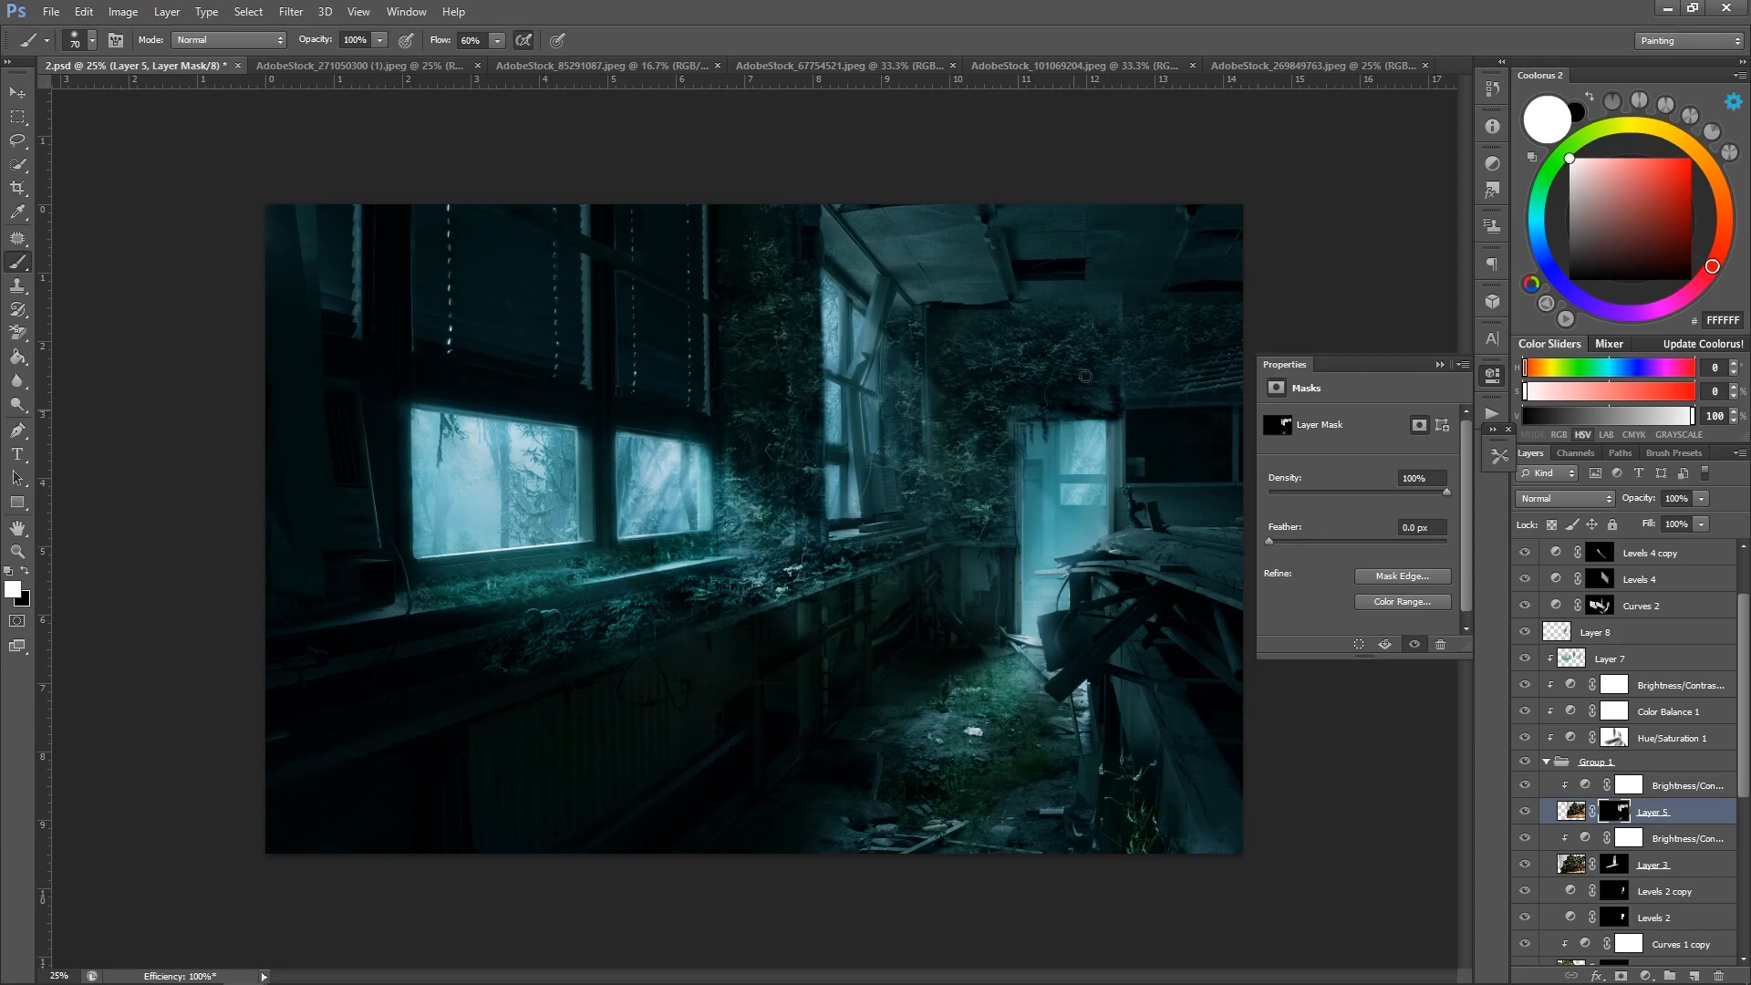
key(x)
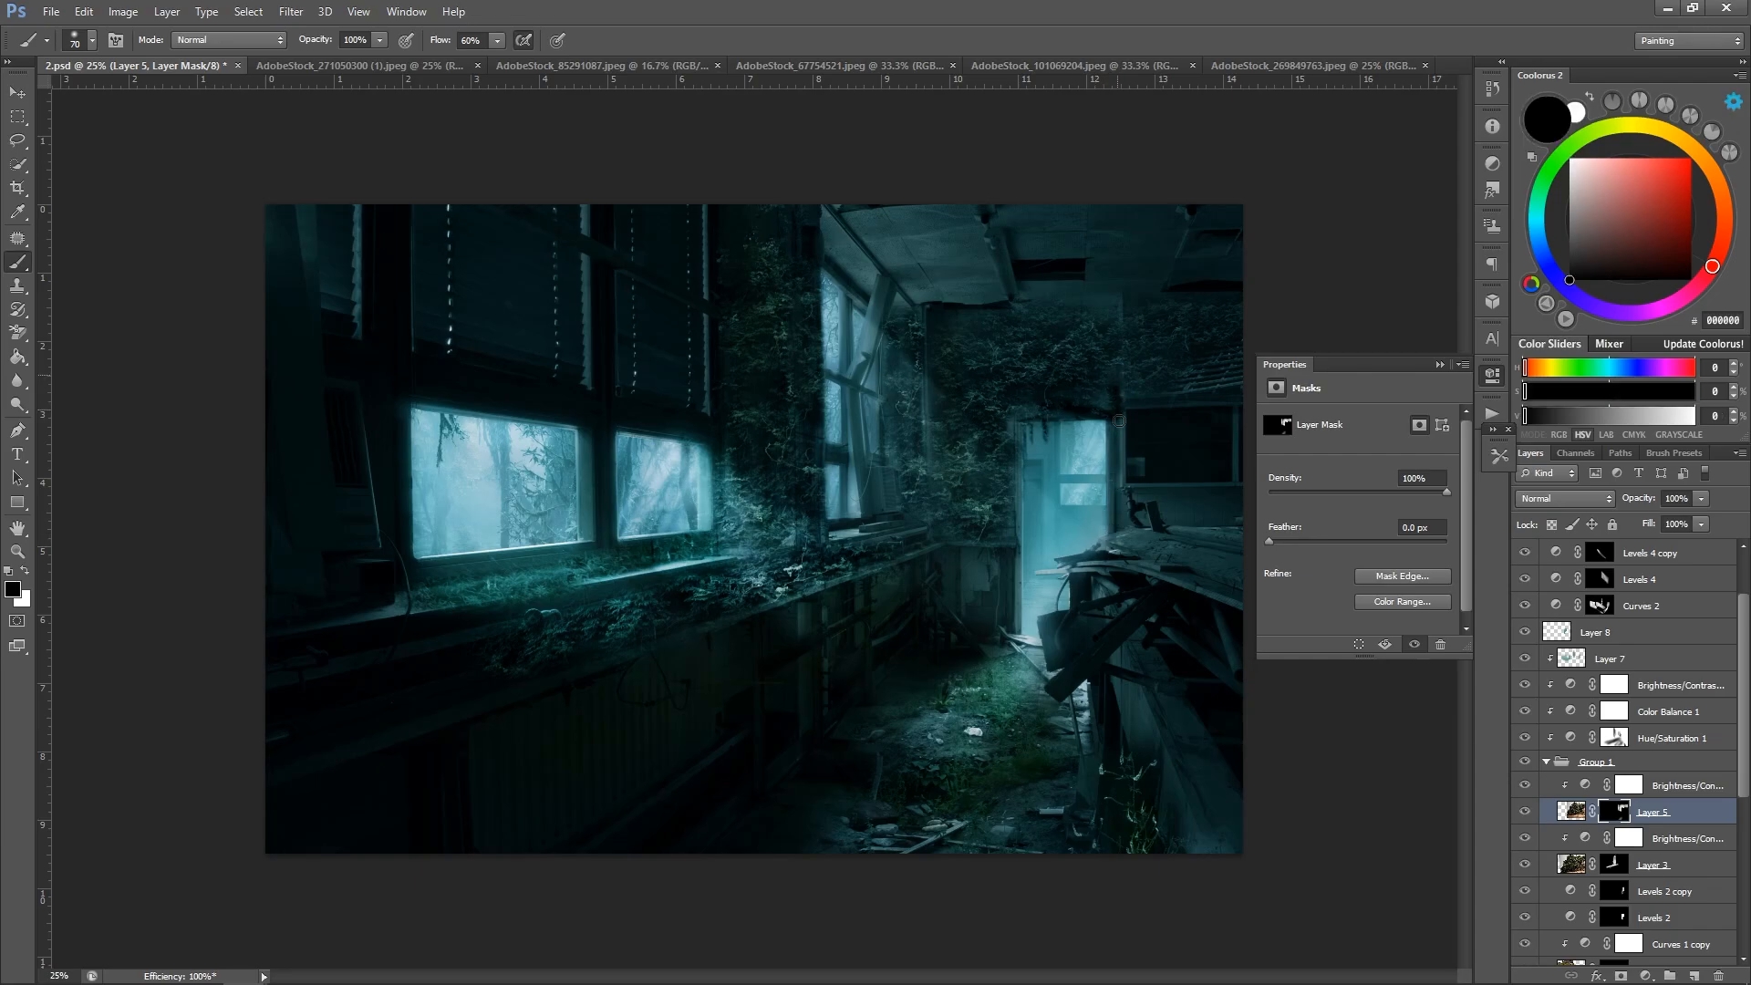
key(x)
key(bracketleft)
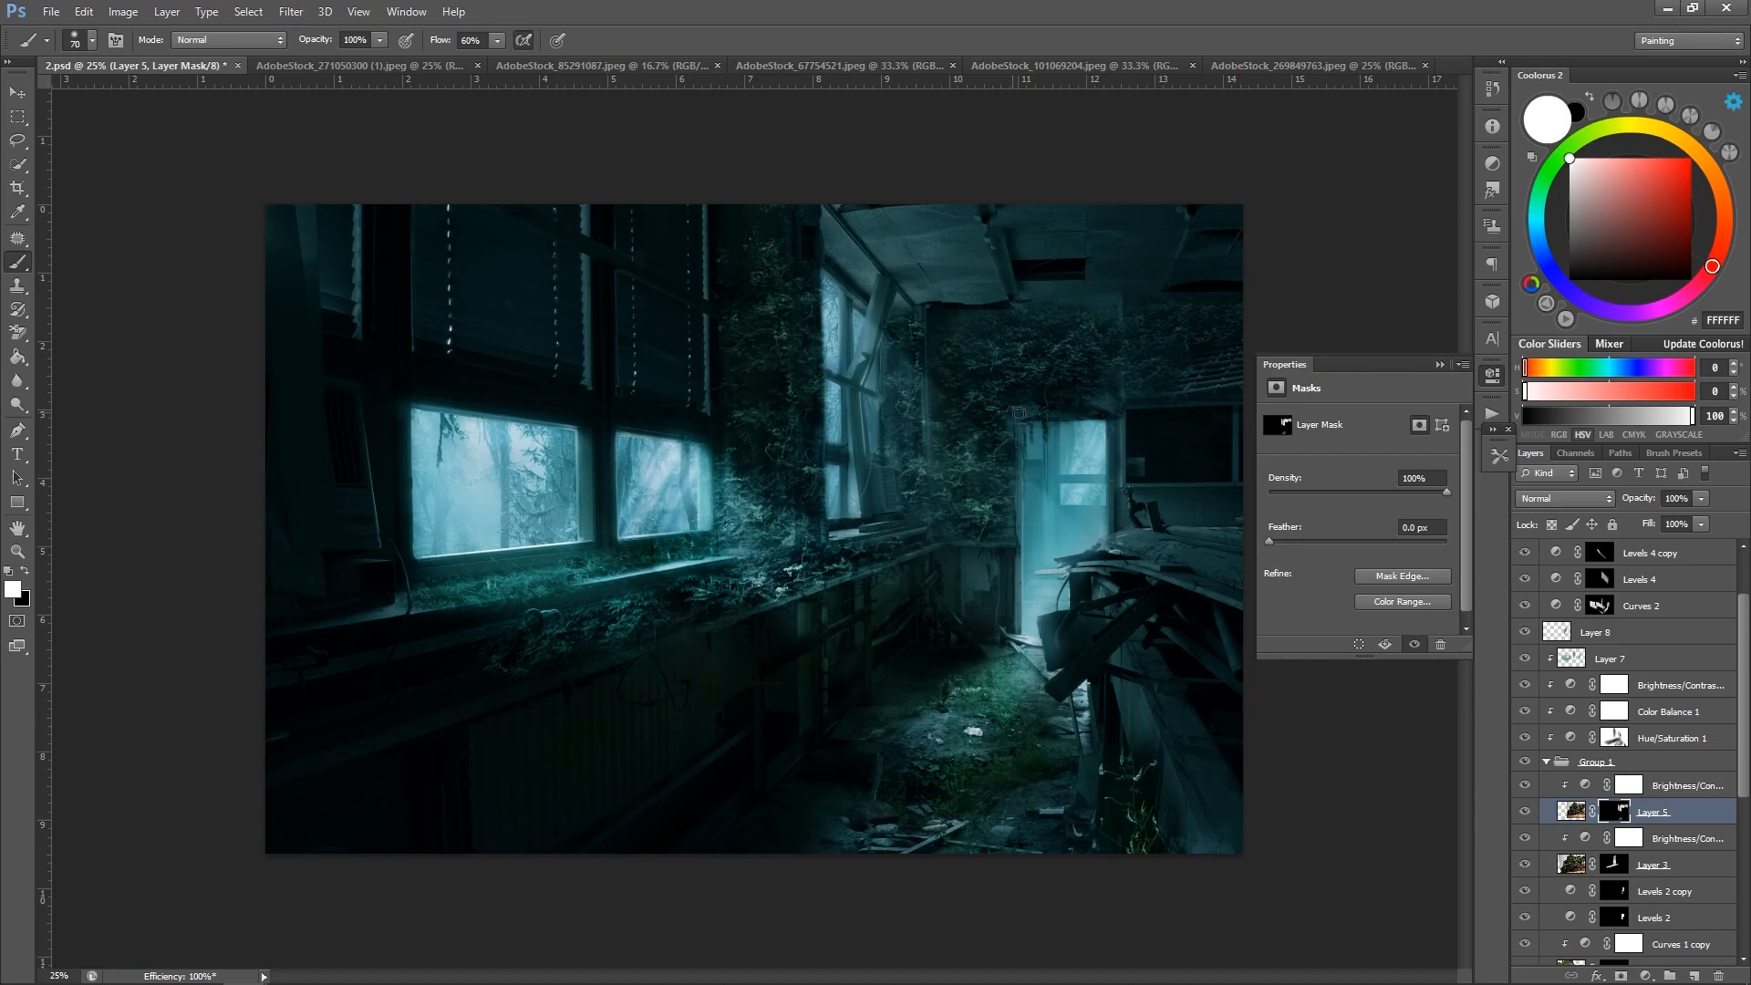
key(x)
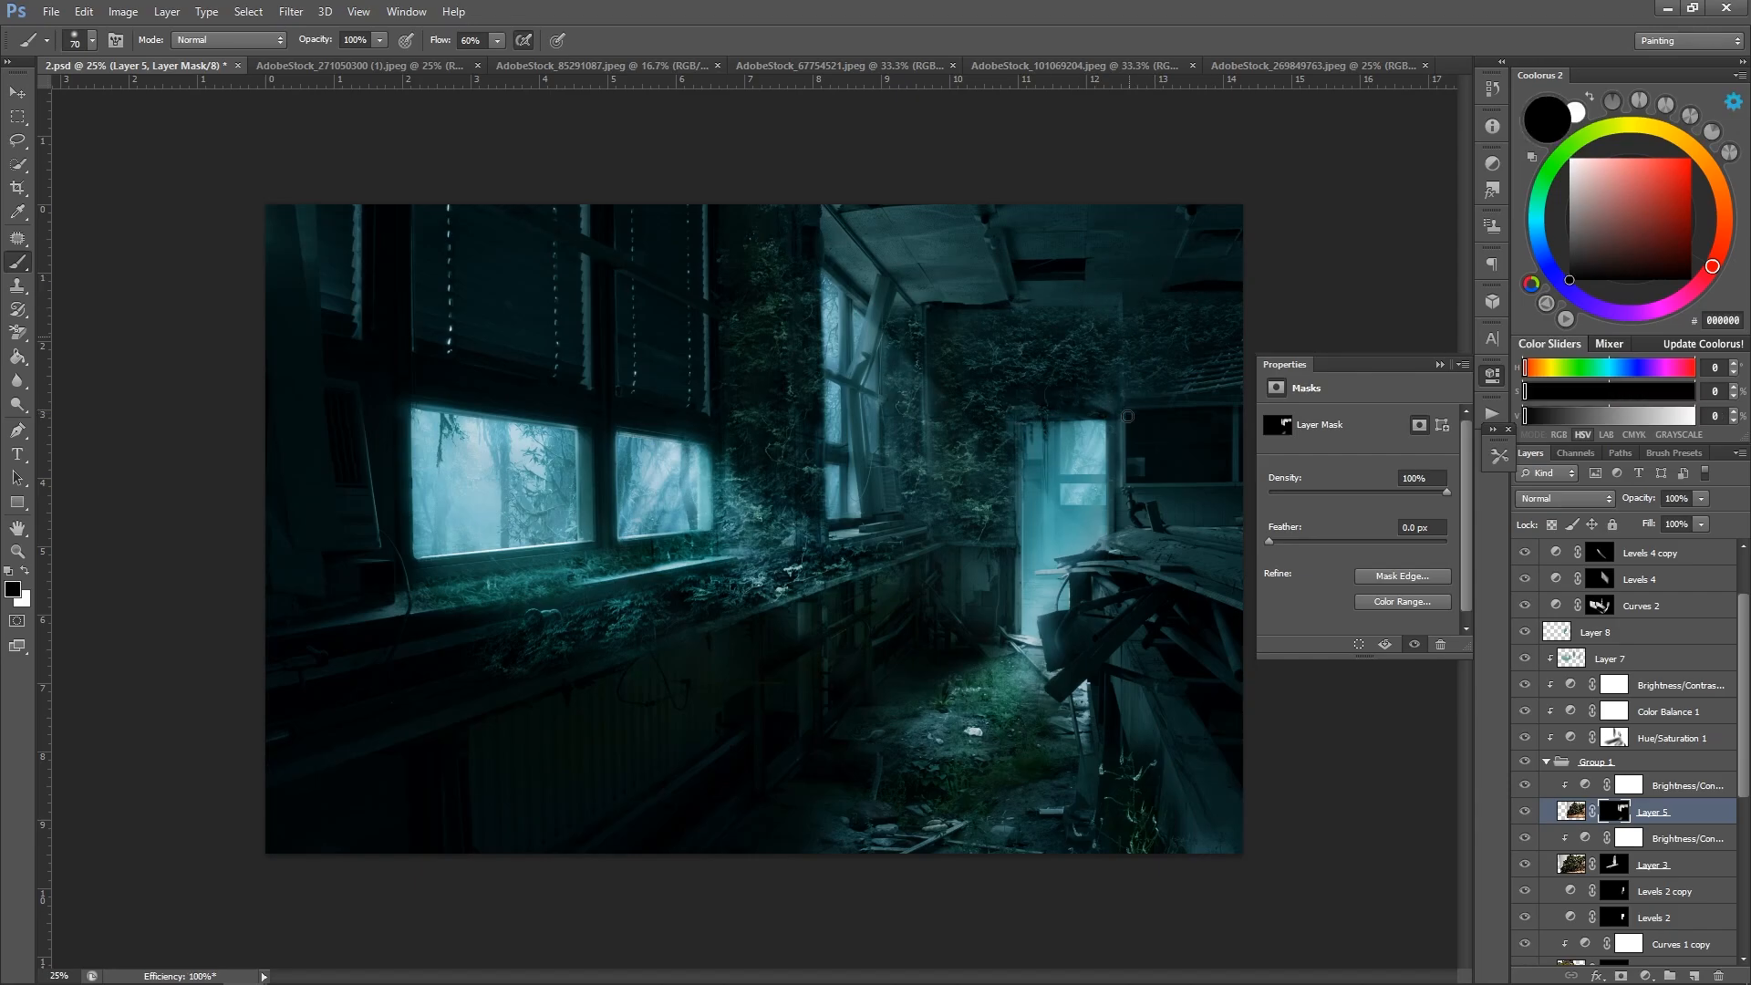
Check the extended ivy at reduced size and save the document.
key(z)
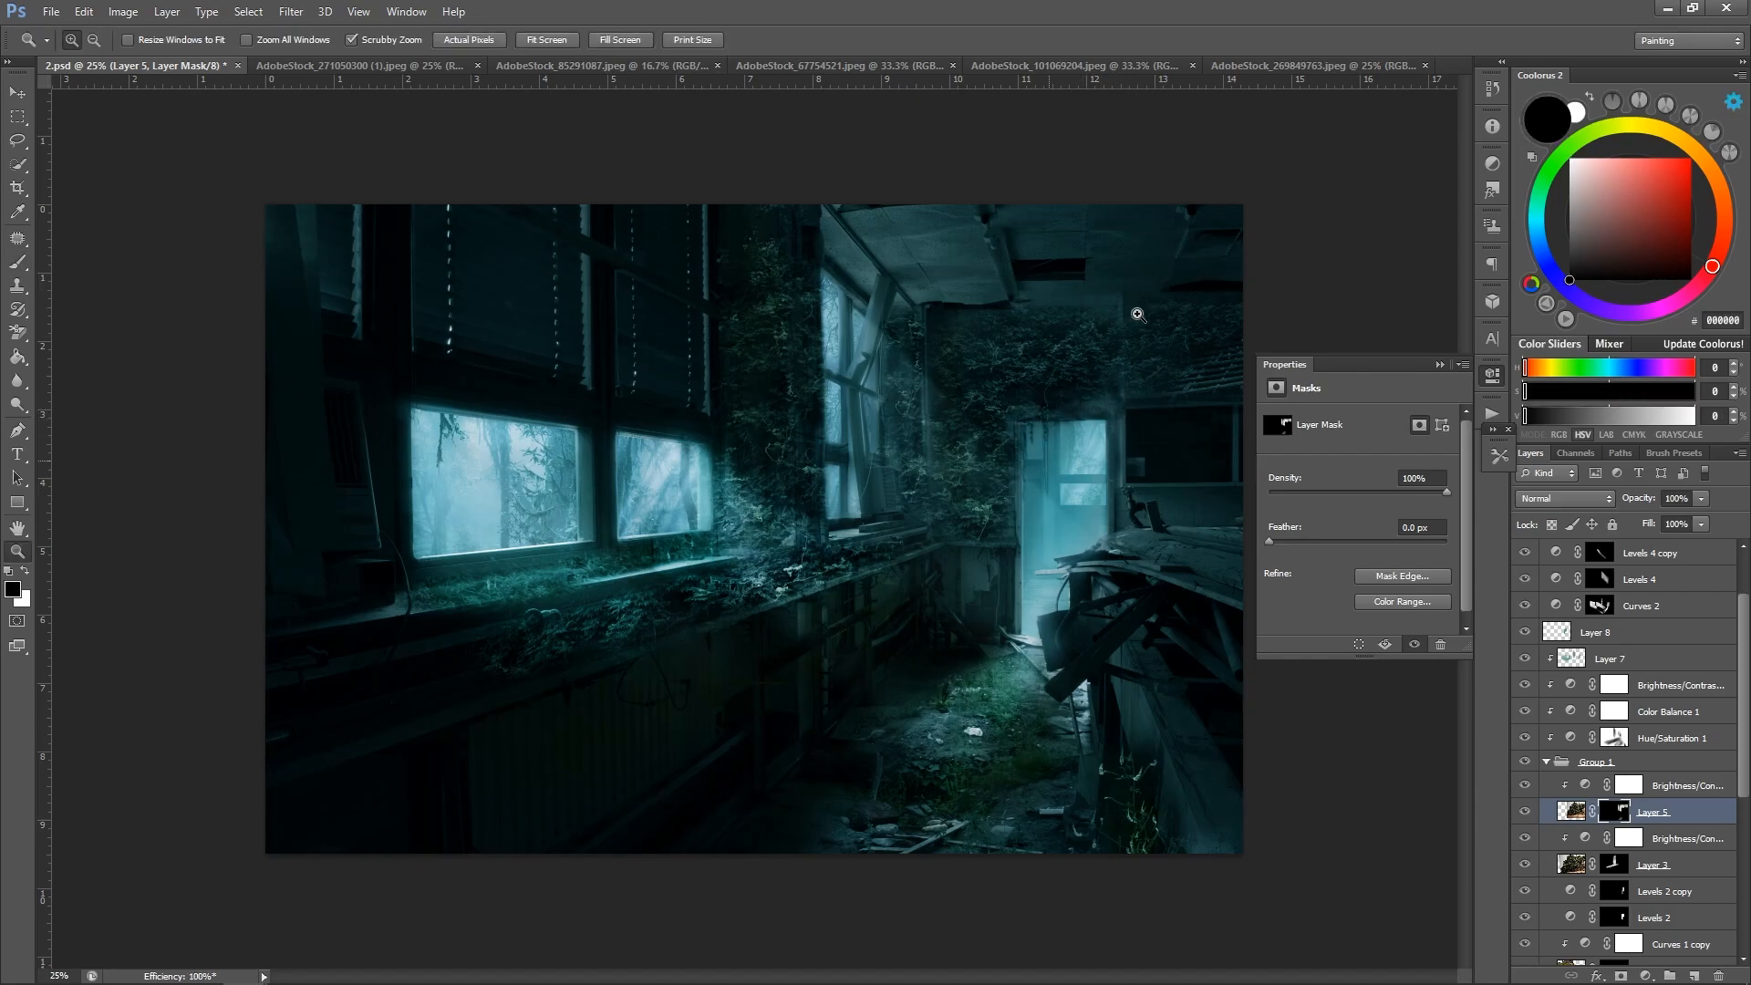
alt+click(1131, 297)
alt+click(1127, 278)
click(1127, 279)
key(ctrl+s)
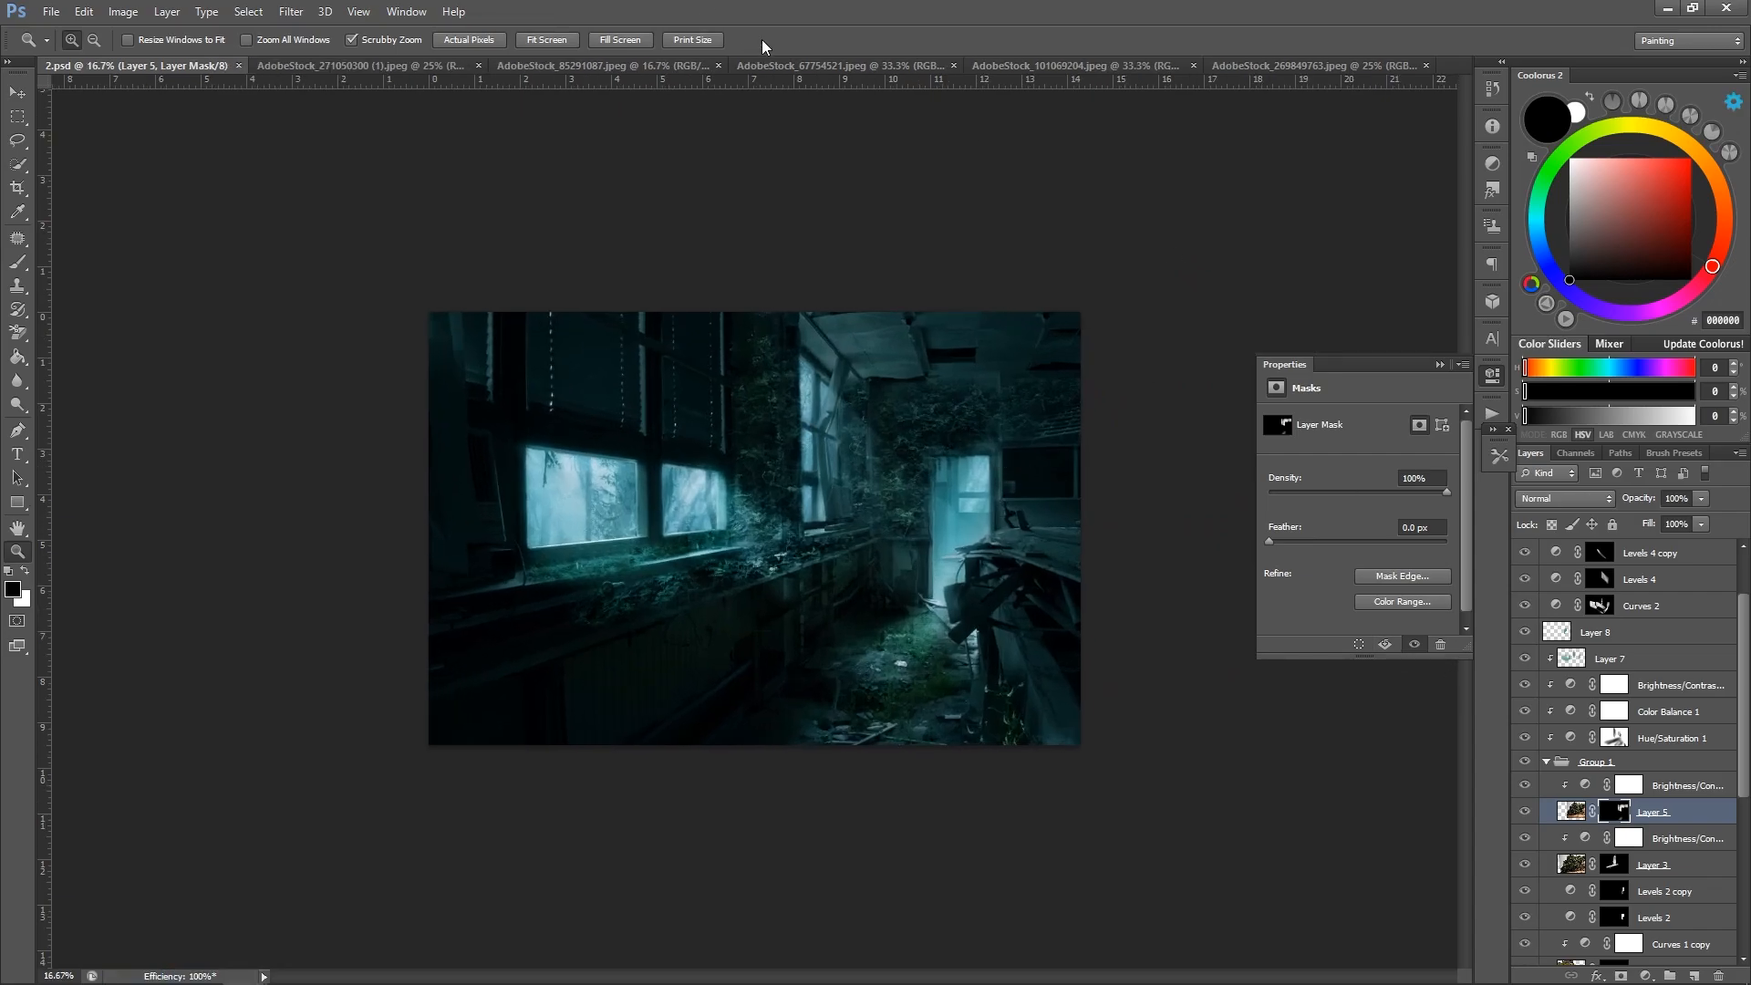
Bring the burnt room photo from AdobeStock_67754521.jpeg into 2.psd and place it directly below Layer 5.
click(782, 66)
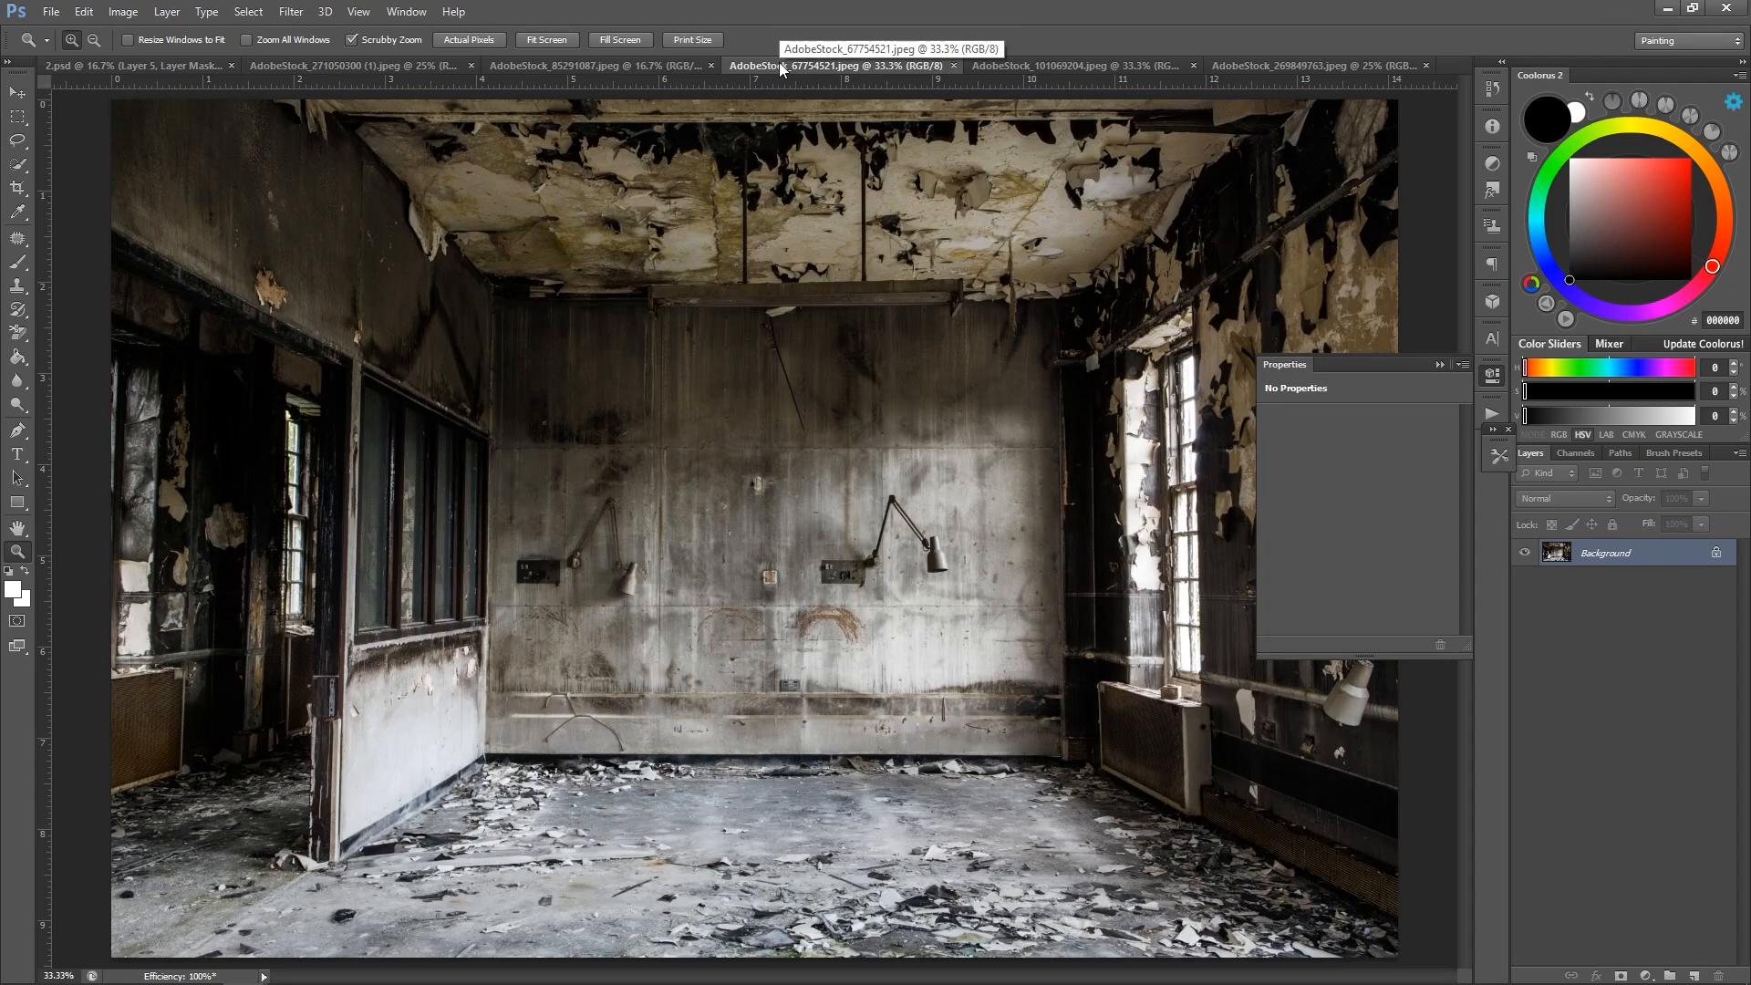
click(1086, 322)
key(v)
mouse_move(408, 247)
mouse_down()
mouse_move(276, 71)
mouse_move(169, 65)
mouse_move(418, 266)
mouse_up()
drag(1671, 894, 1669, 932)
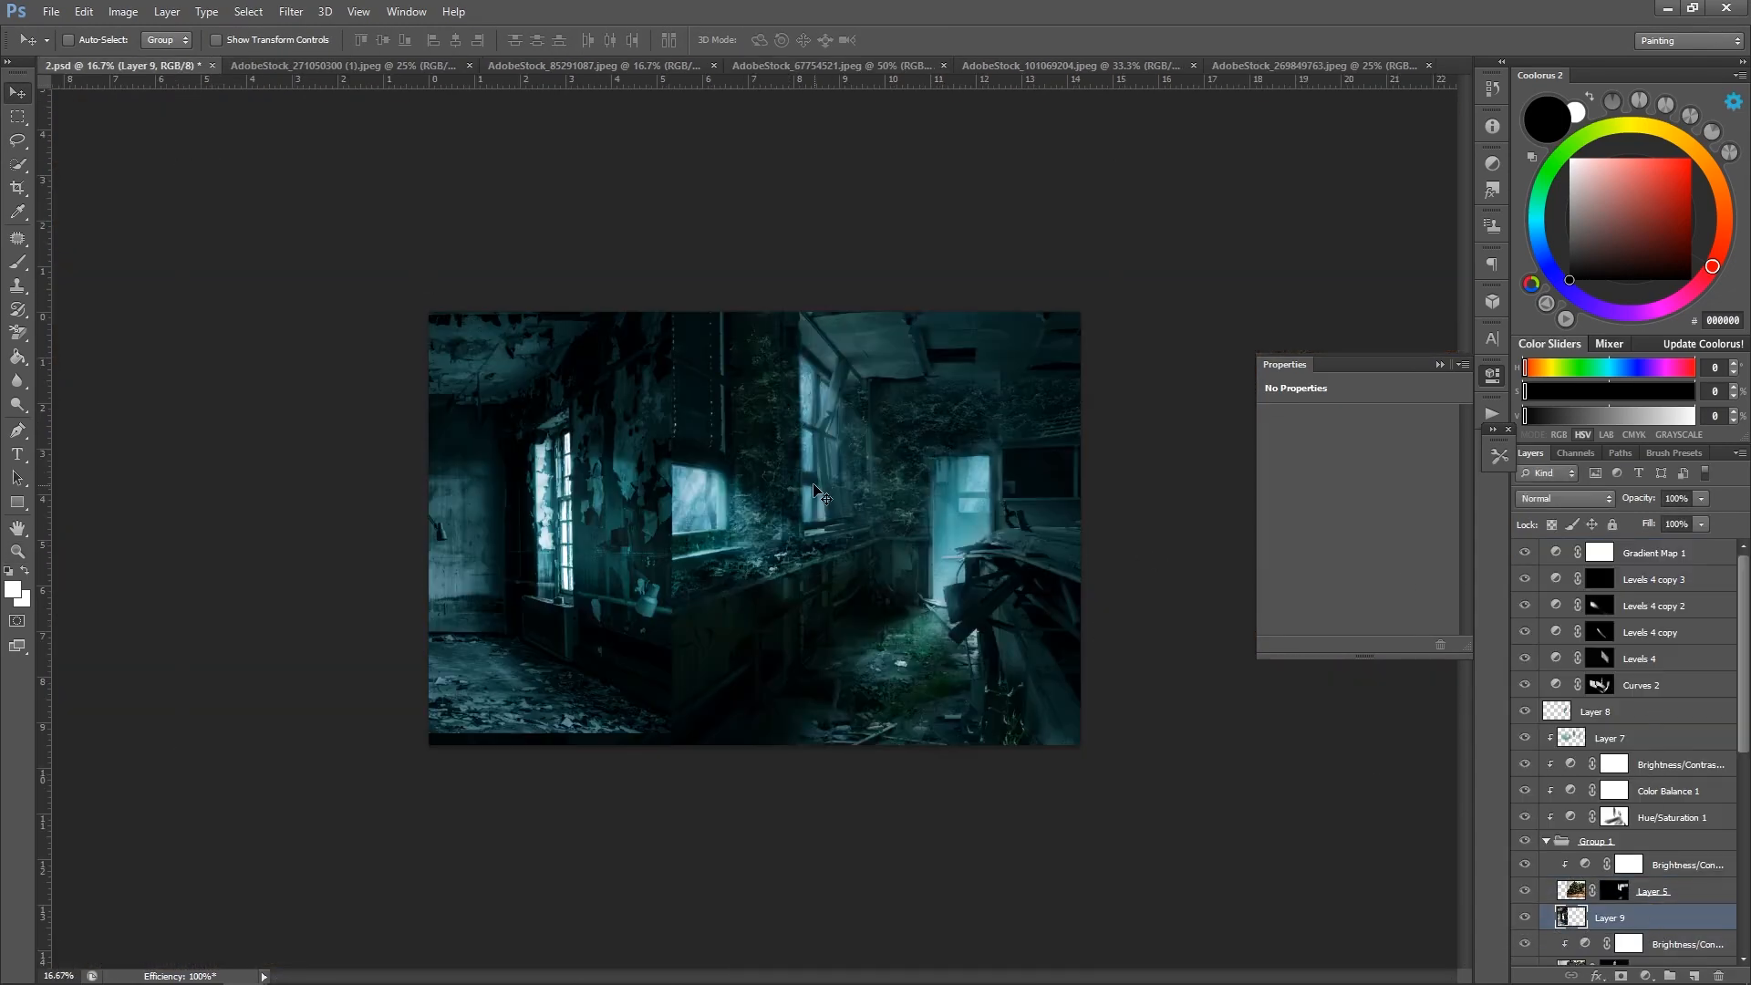
Flip the burnt room layer horizontally, enlarge it and position its peeling wall over the near windows.
key(ctrl+t)
right_click(741, 469)
click(801, 741)
drag(588, 500, 1010, 542)
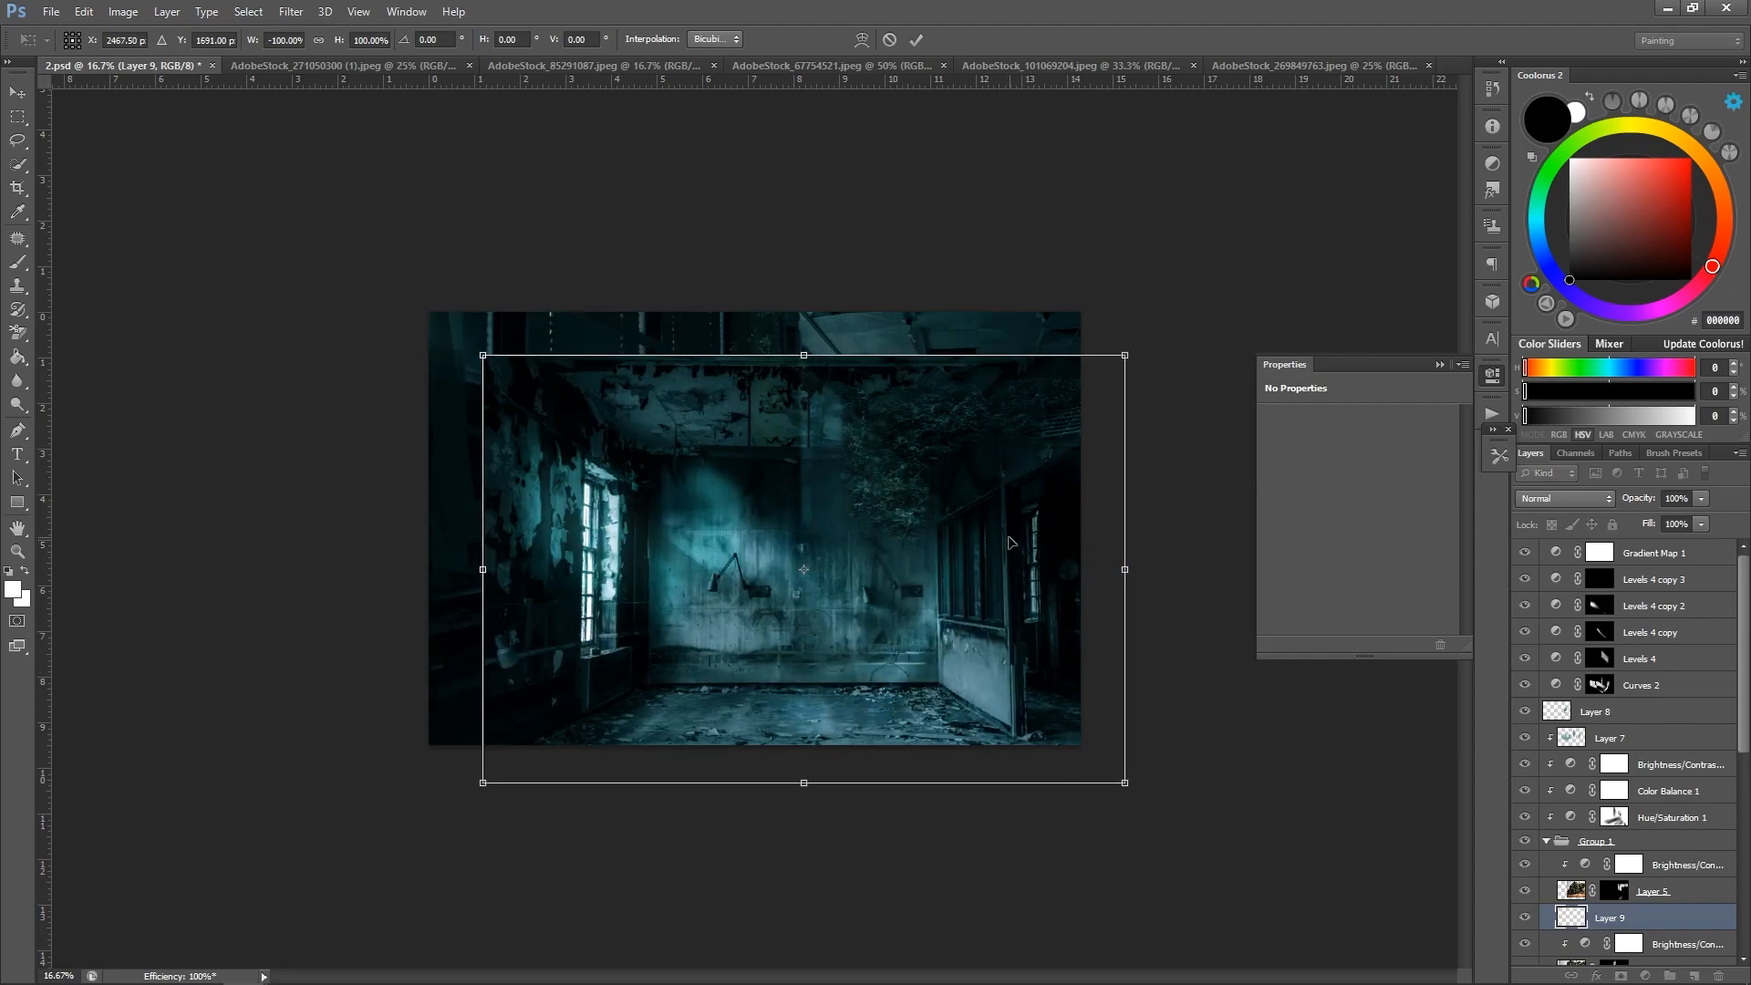
drag(1123, 356, 1304, 236)
drag(586, 534, 791, 592)
key(Return)
Hide Layer 9 with a black mask and paint white at brush size 500 to show peeling walls above the near windows.
alt+click(1622, 975)
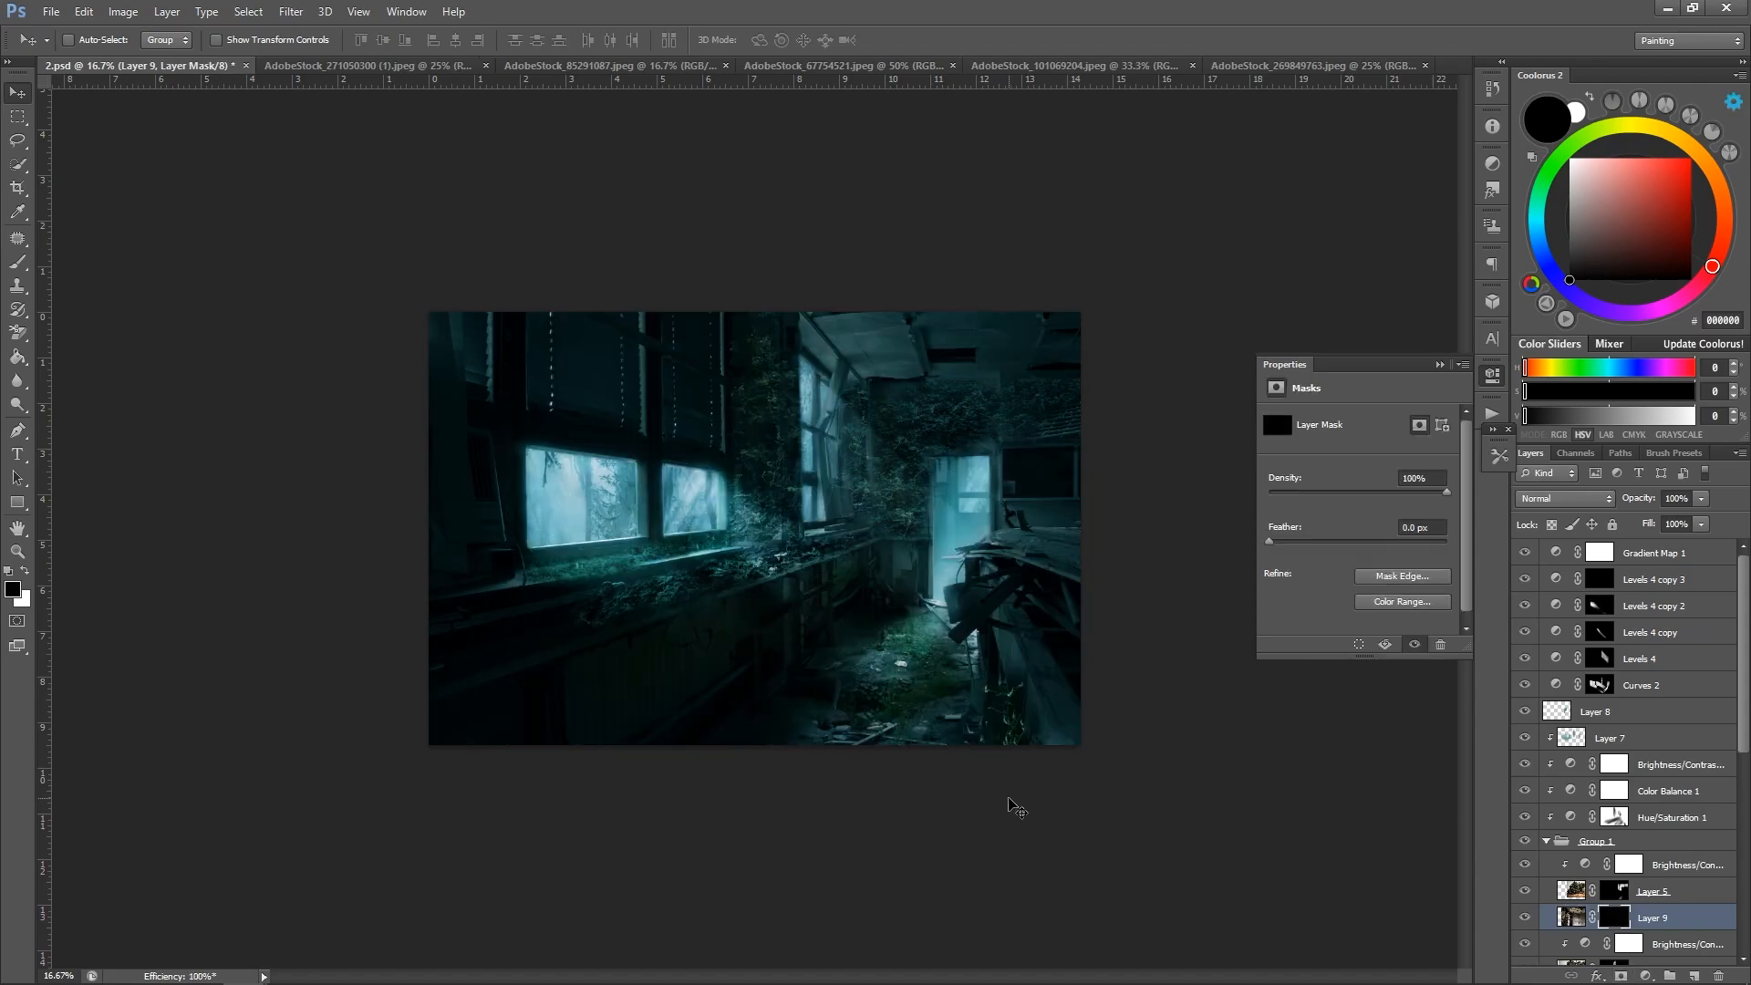
key(x)
key(b)
key(x)
mouse_move(547, 352)
mouse_down()
mouse_move(692, 312)
mouse_move(703, 415)
mouse_move(743, 265)
mouse_up()
key(v)
key(b)
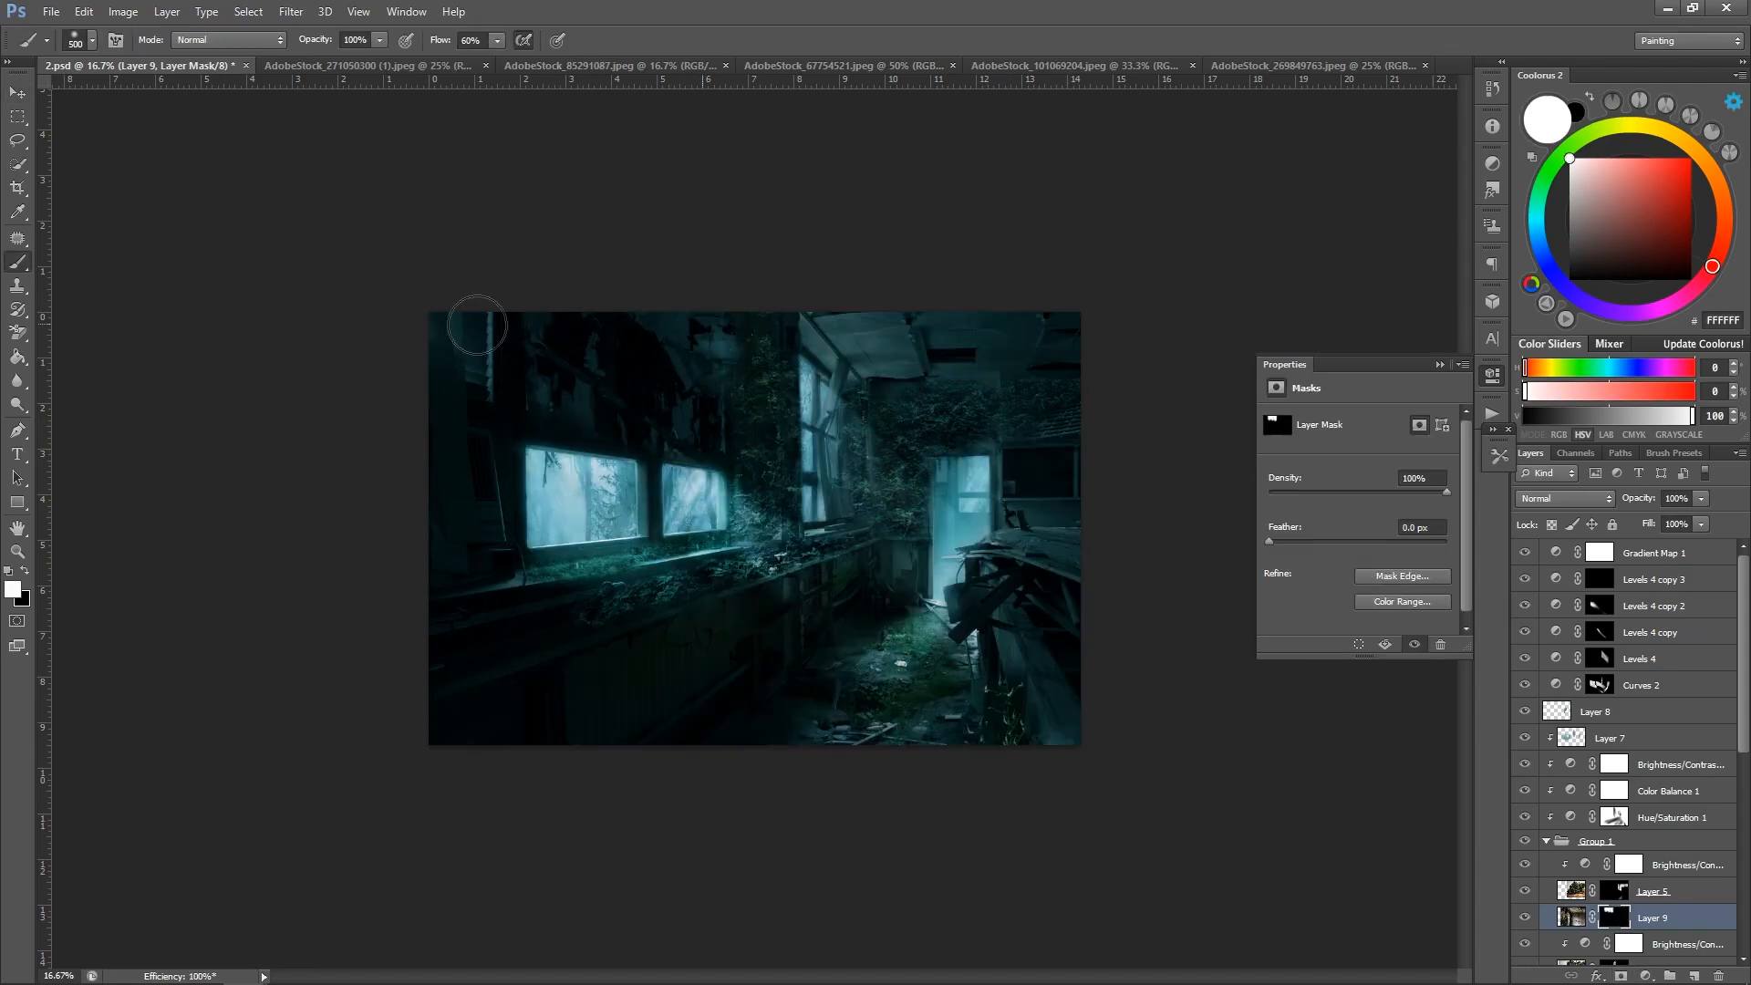
Blend the peeling wall's edges on the Layer 9 mask with black and white at brush sizes 500 to 250.
key(x)
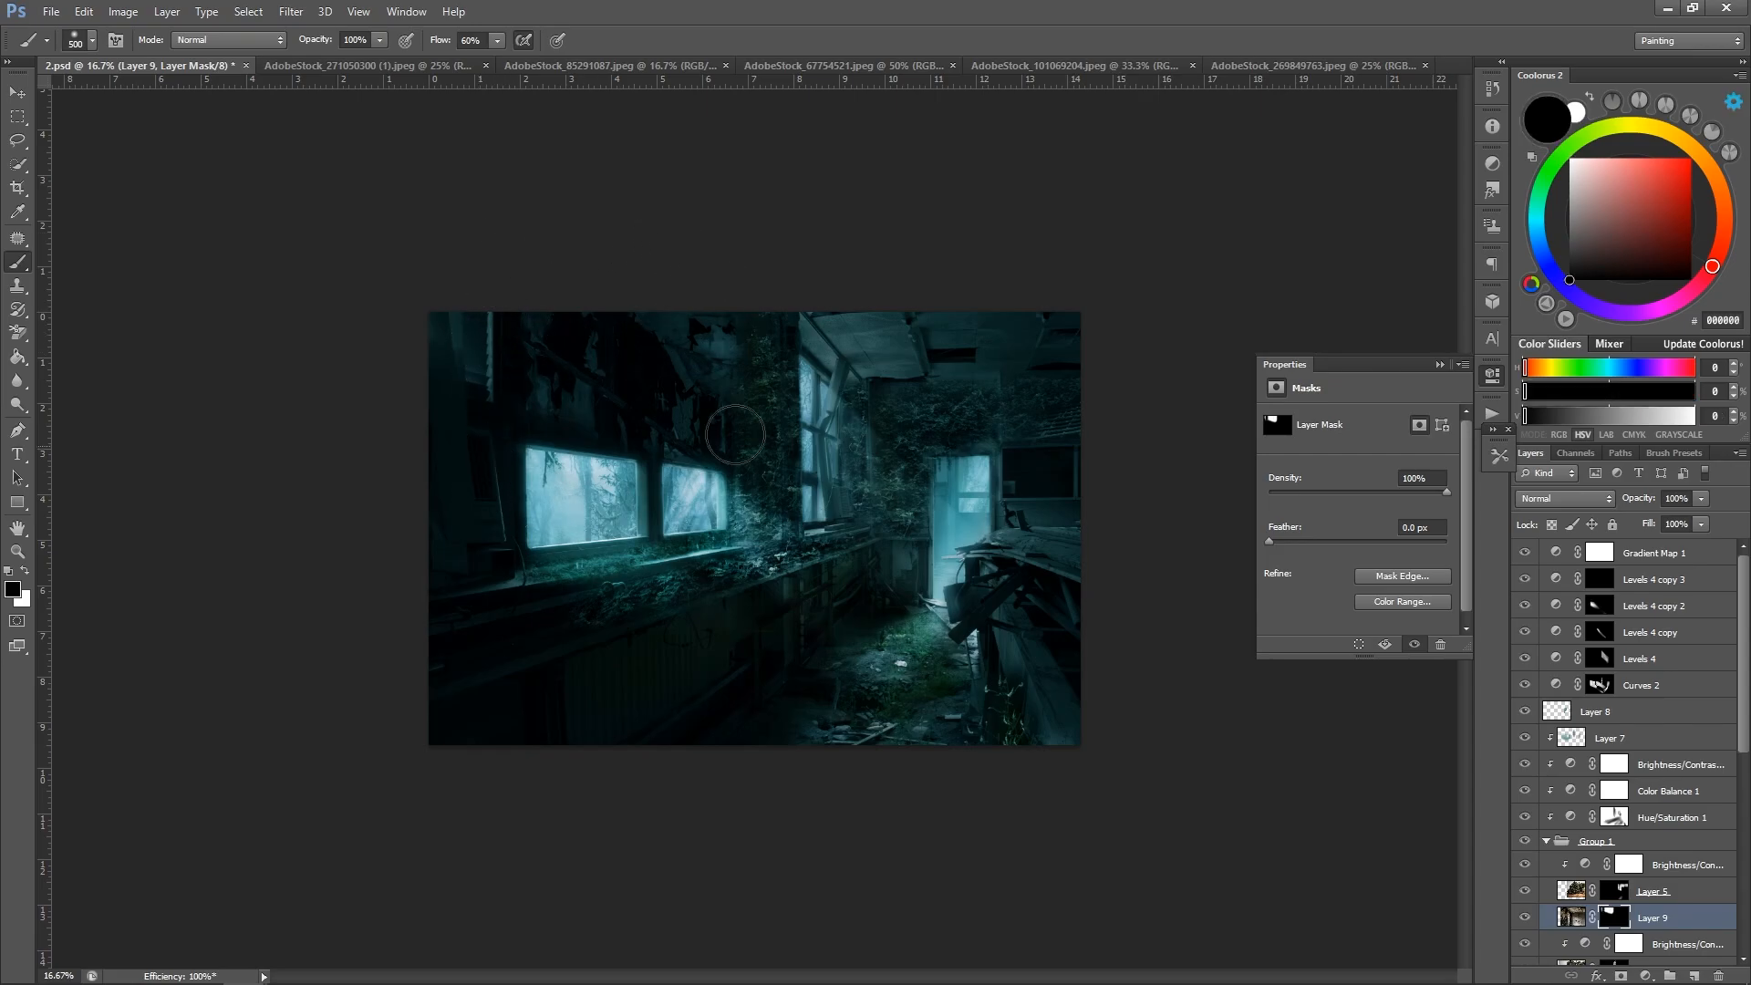
key(x)
key(x)
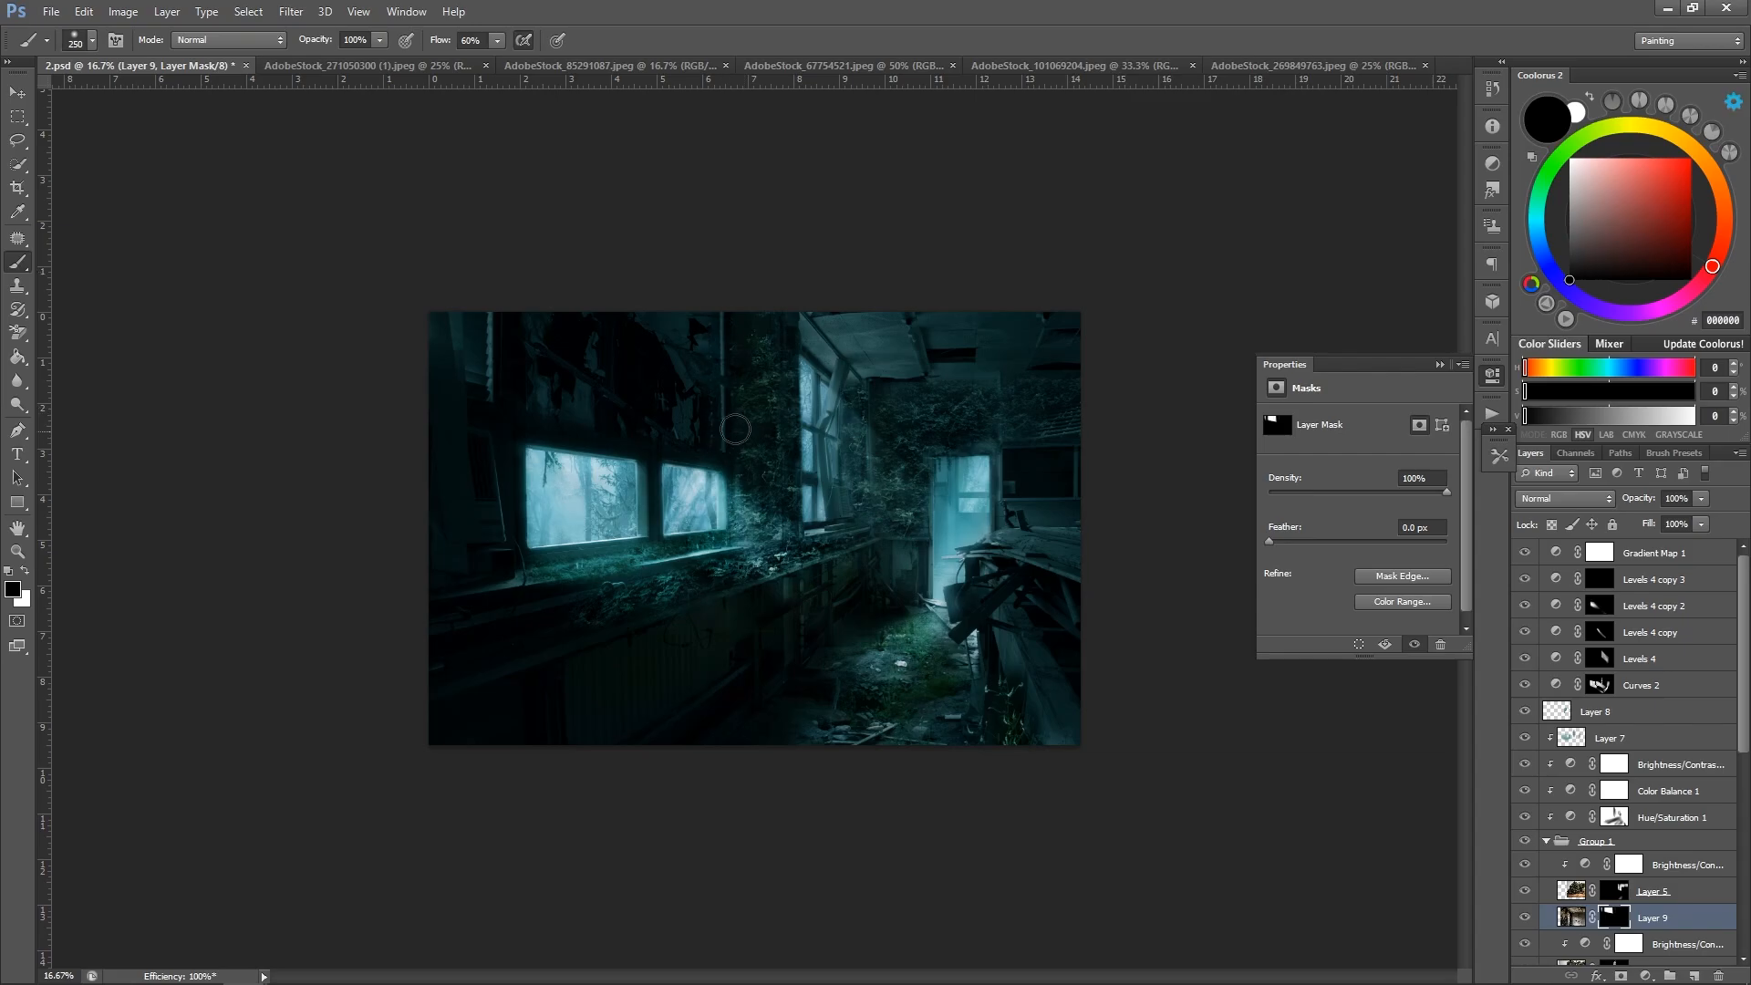
Check the peeling wall blend at reduced size and save the document.
key(z)
alt+click(708, 391)
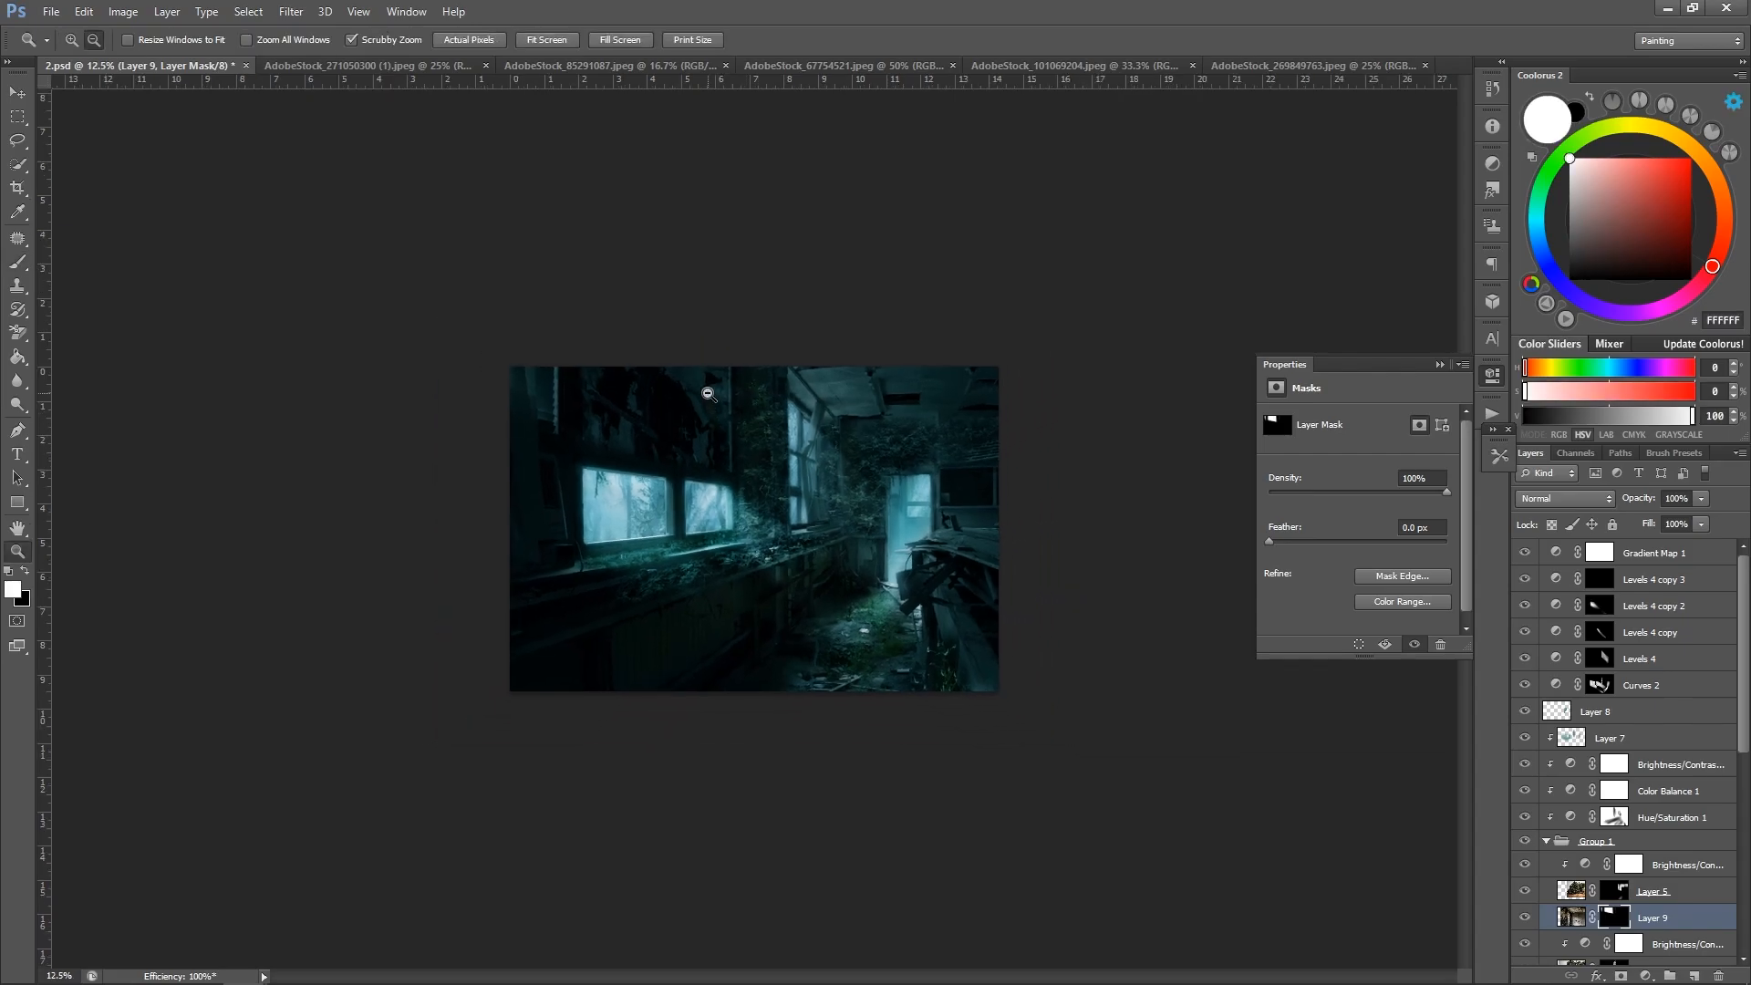
alt+click(706, 388)
click(695, 365)
click(1229, 525)
key(ctrl+s)
Paint black on the Hue/Saturation 1 mask over the back wall ivy and surrounding areas at brush sizes 500 to 900.
key(b)
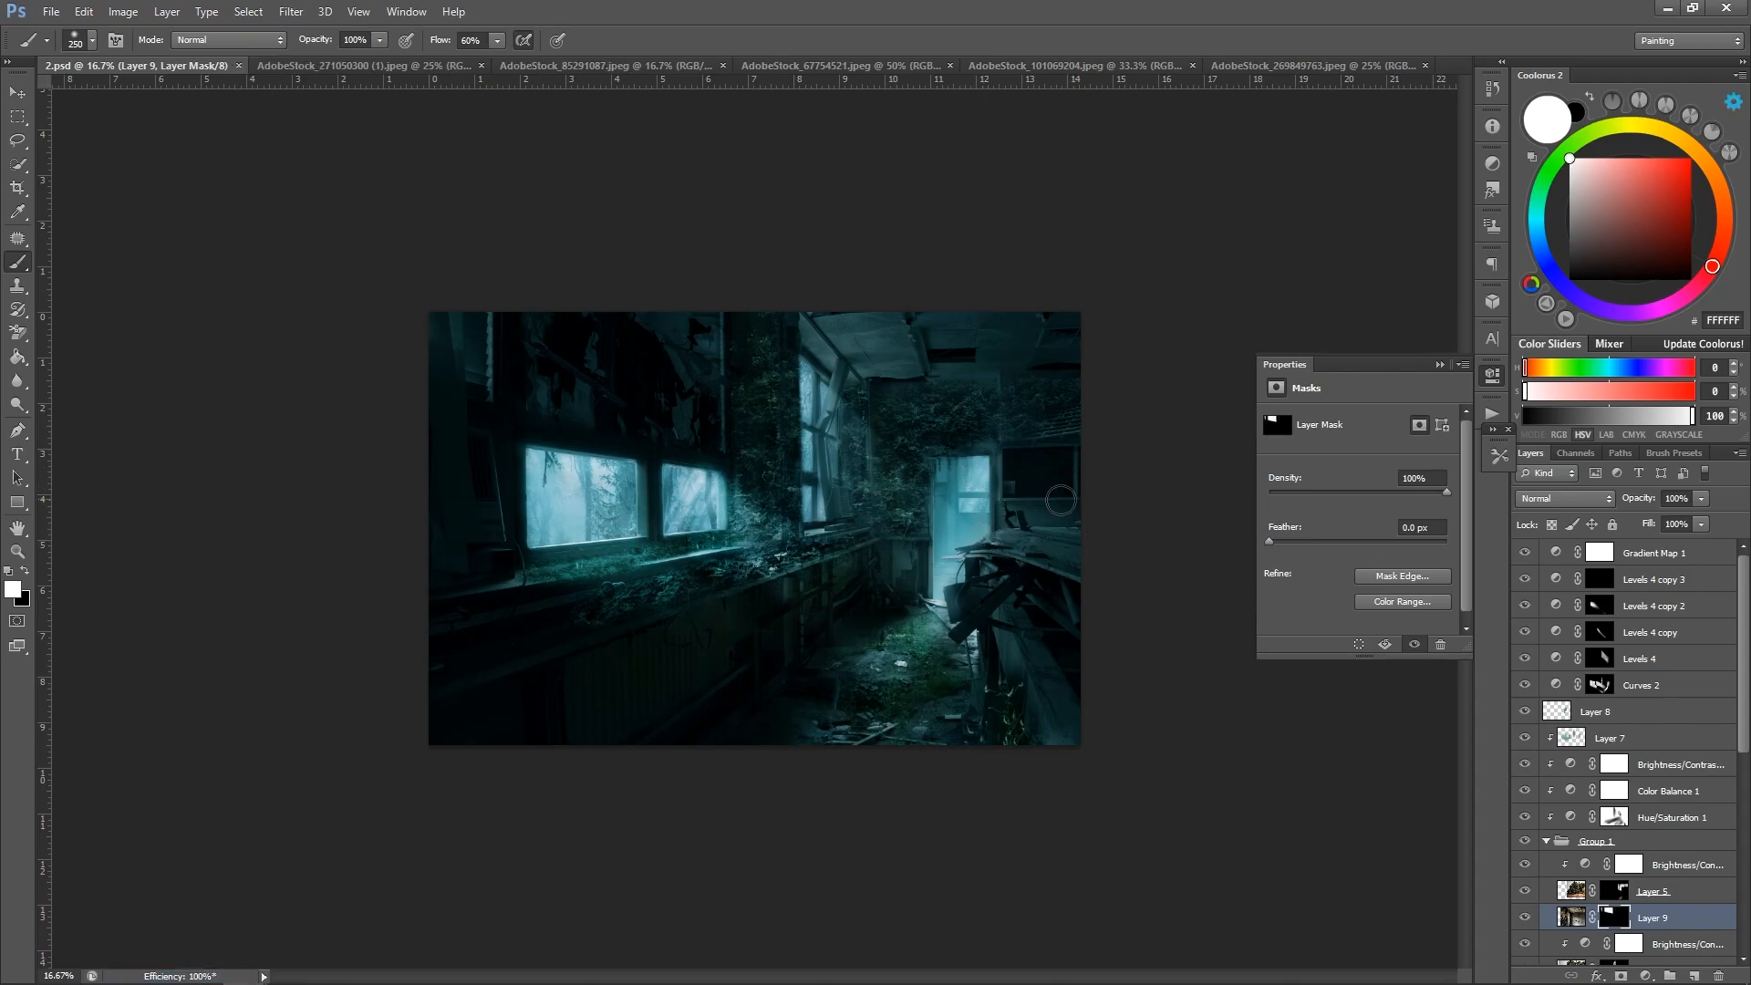
scroll(1095, 482, down, 1)
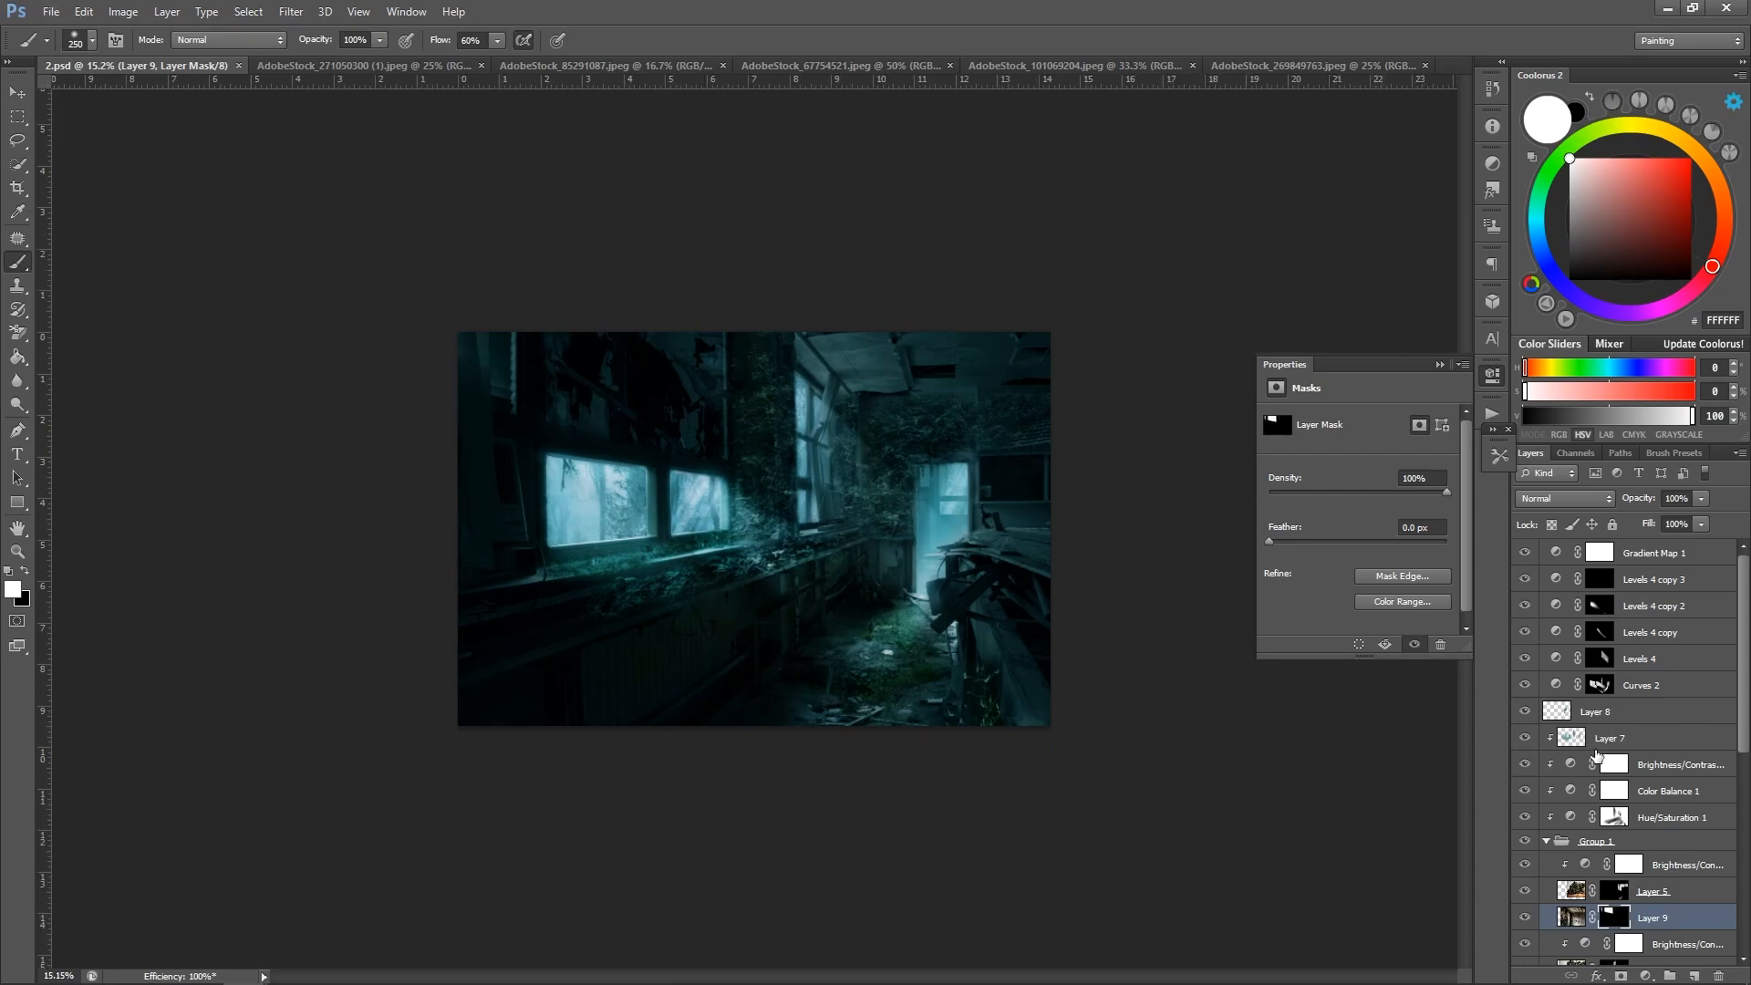
click(1615, 818)
key(x)
key(bracketright)
key(bracketright)
key(bracketright)
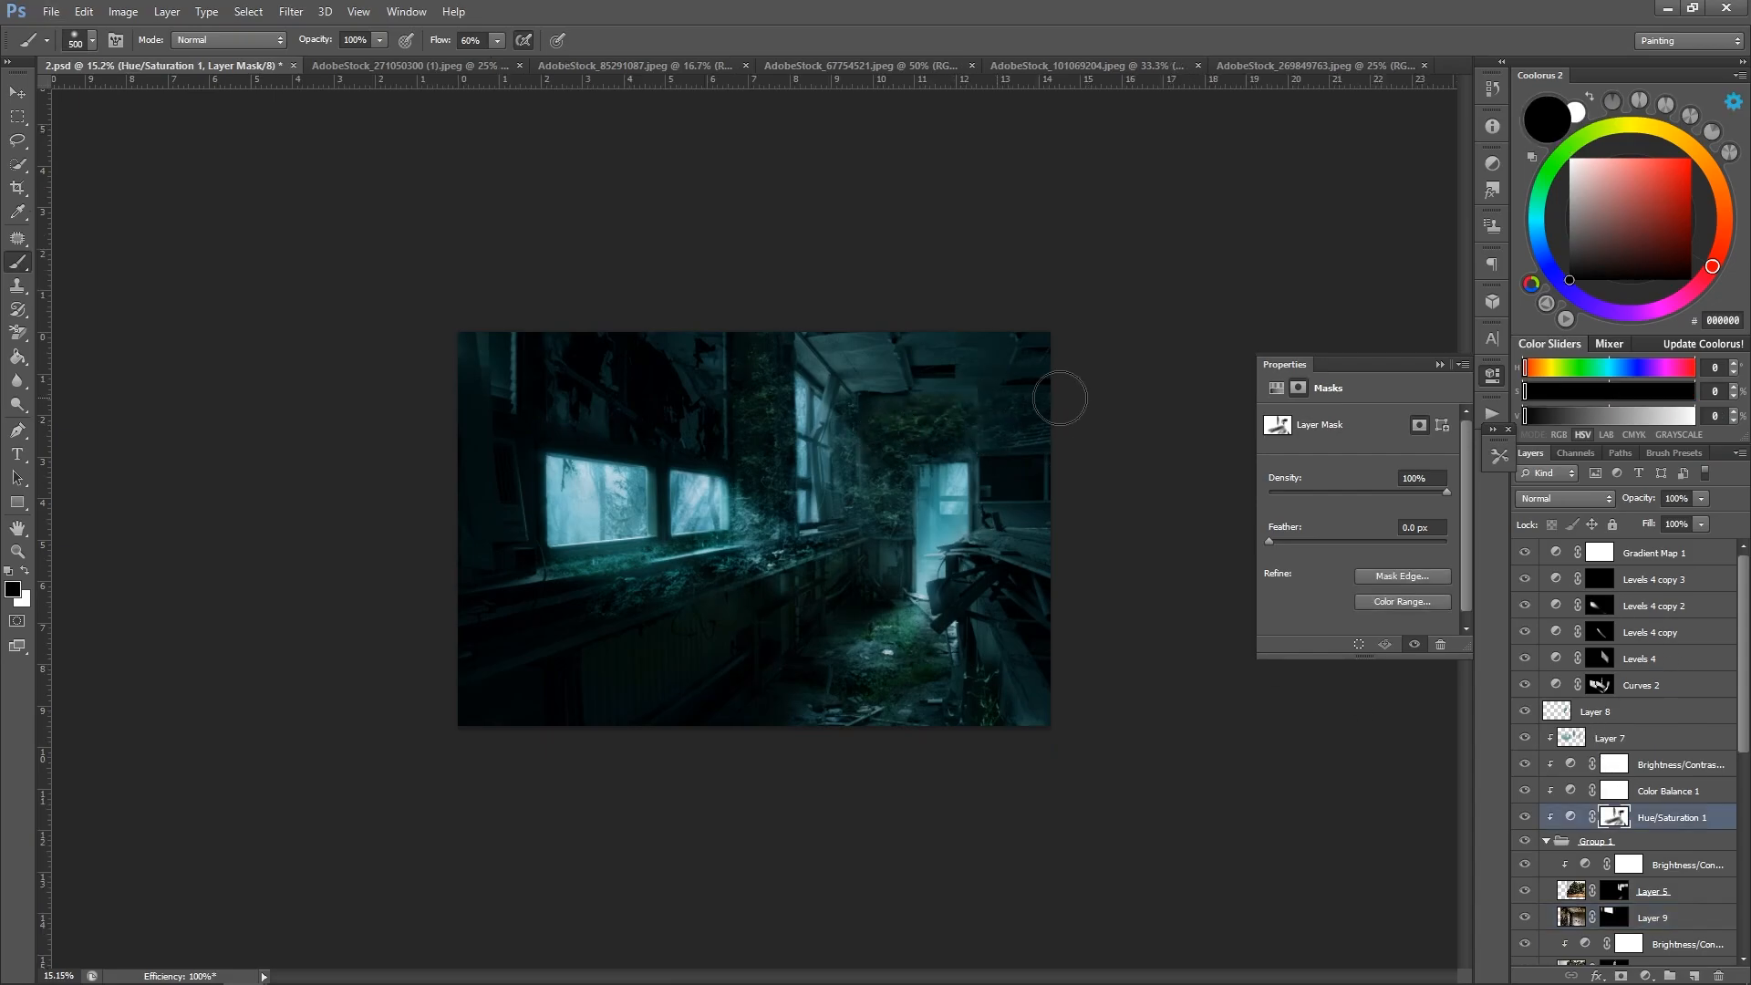
key(bracketright)
key(bracketright)
key(bracketright)
key(bracketright)
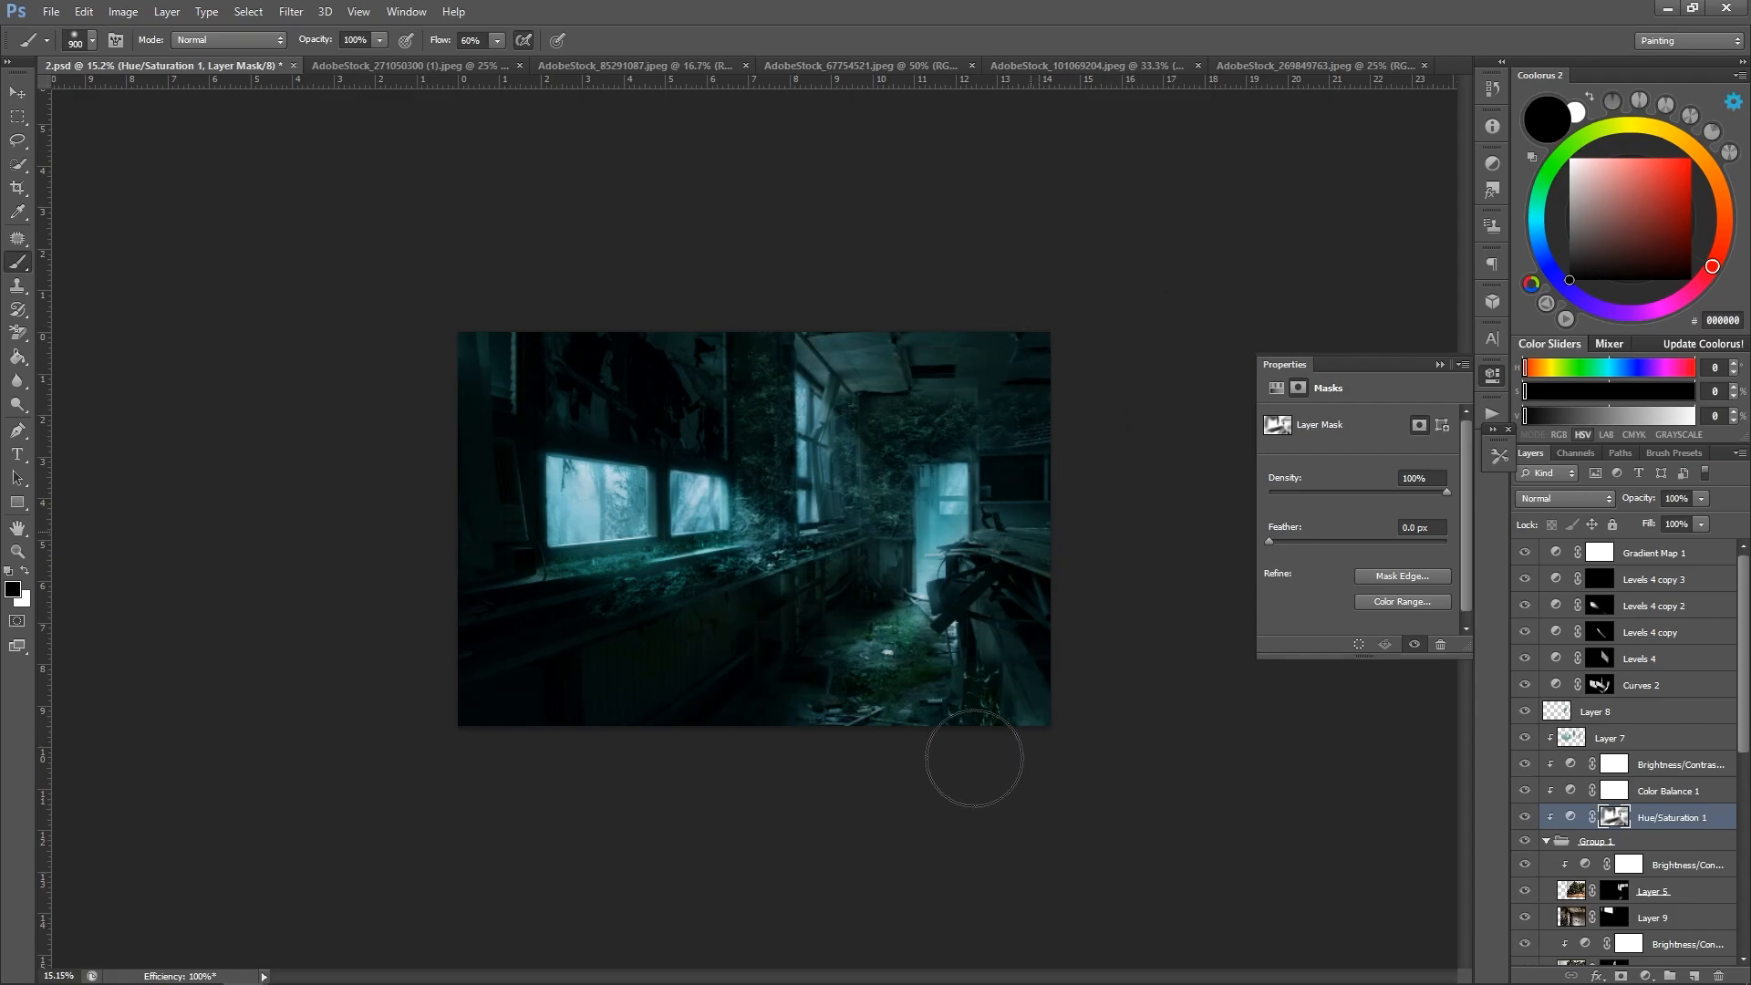
Check the darkened ivy composite at 12.5% magnification and save the document.
key(z)
key(ctrl+minus)
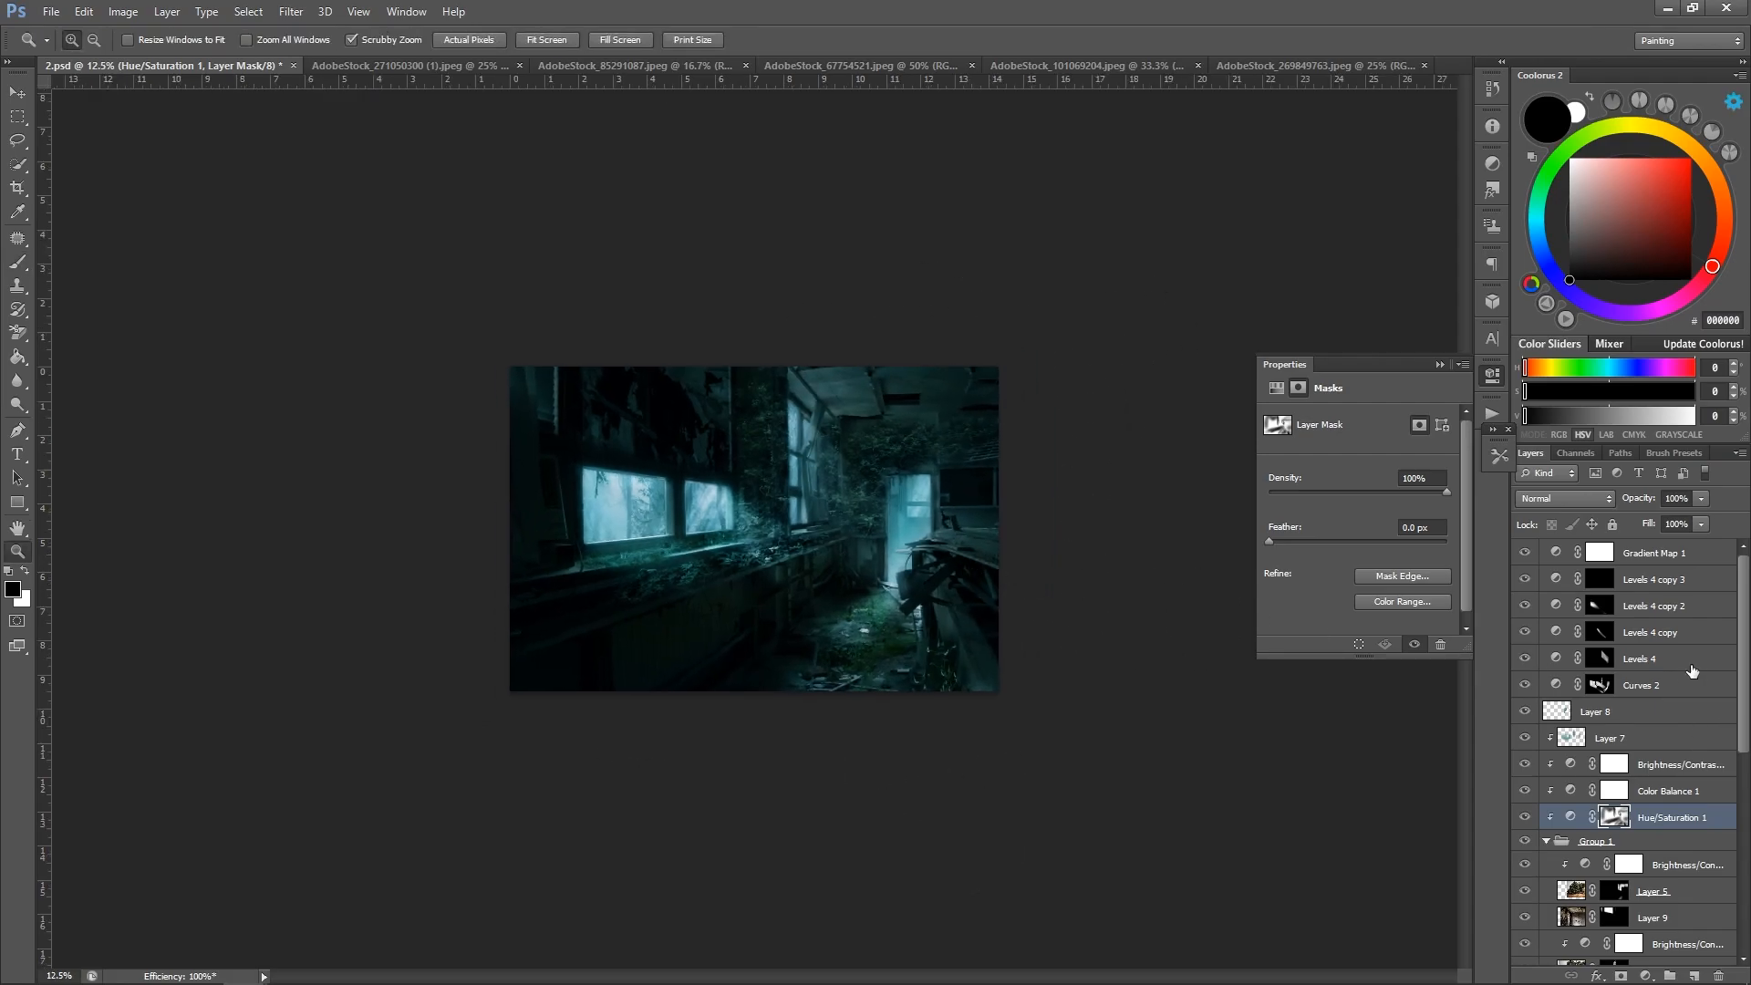
key(ctrl+s)
Add a new empty layer above Gradient Map 1 and set its blend mode to Soft Light.
click(1686, 560)
click(1694, 976)
click(1564, 498)
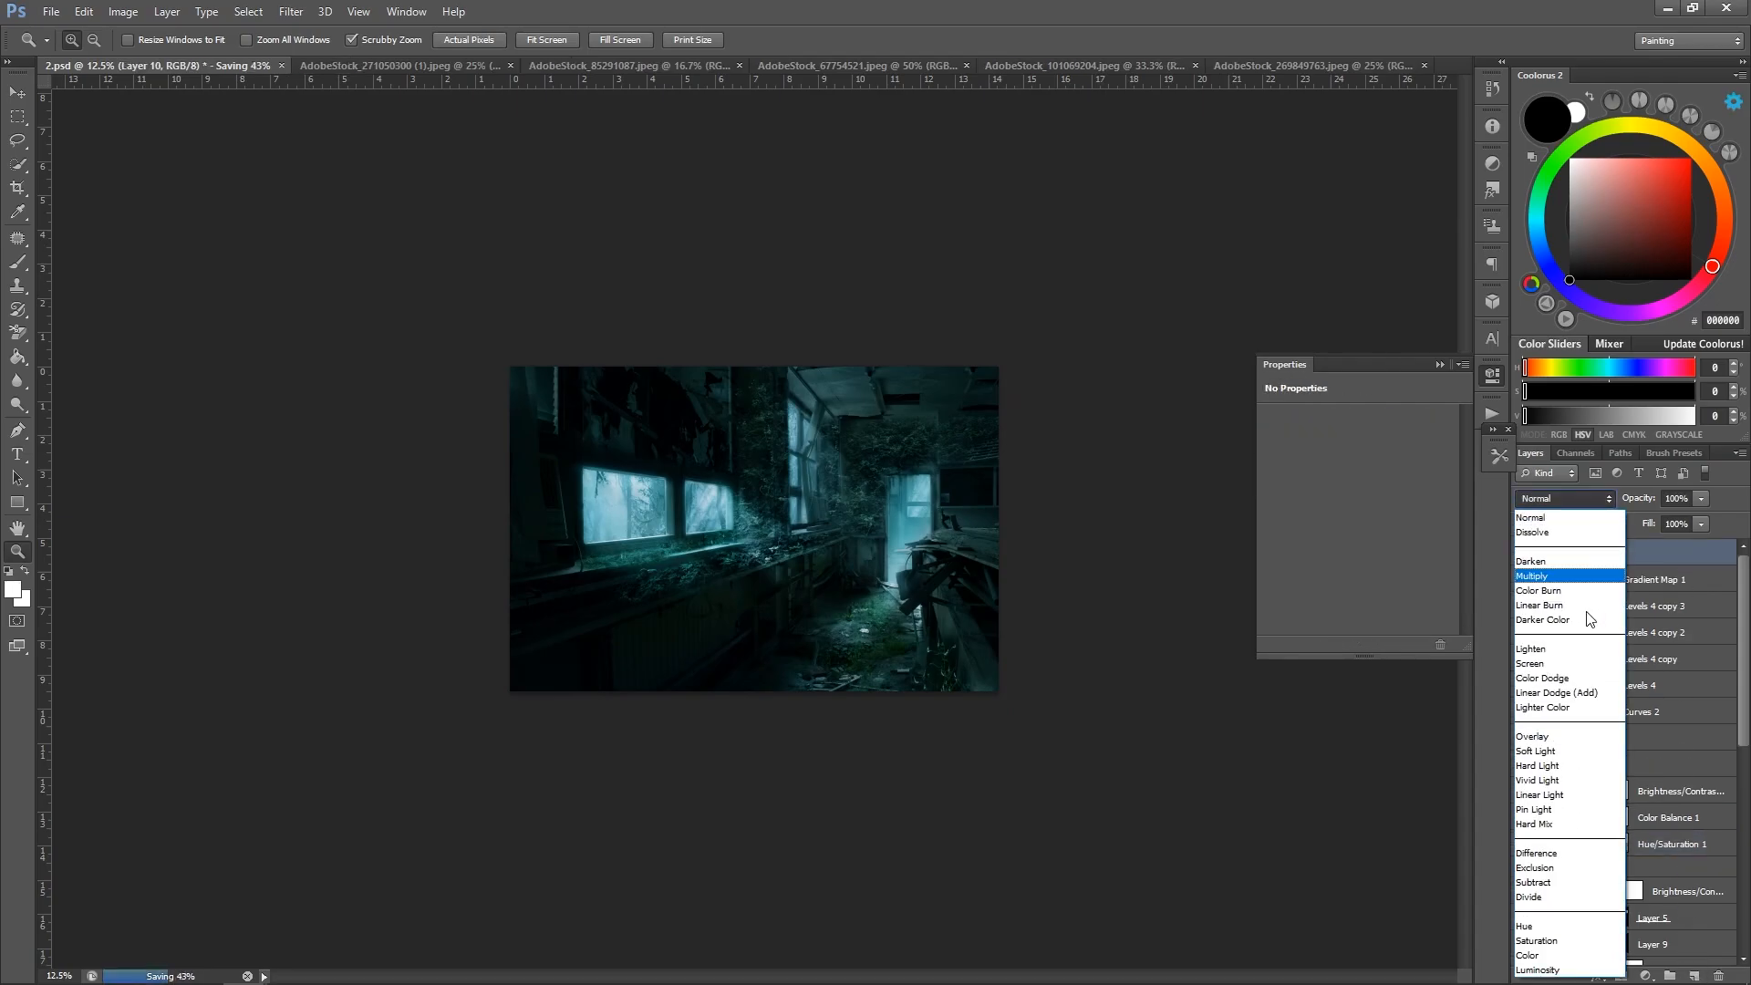
click(1554, 754)
Try orange tint colours, brown-orange 956941 and bright orange FF8717, for the Soft Light layer at brush size 1200.
click(1714, 174)
click(1638, 209)
key(b)
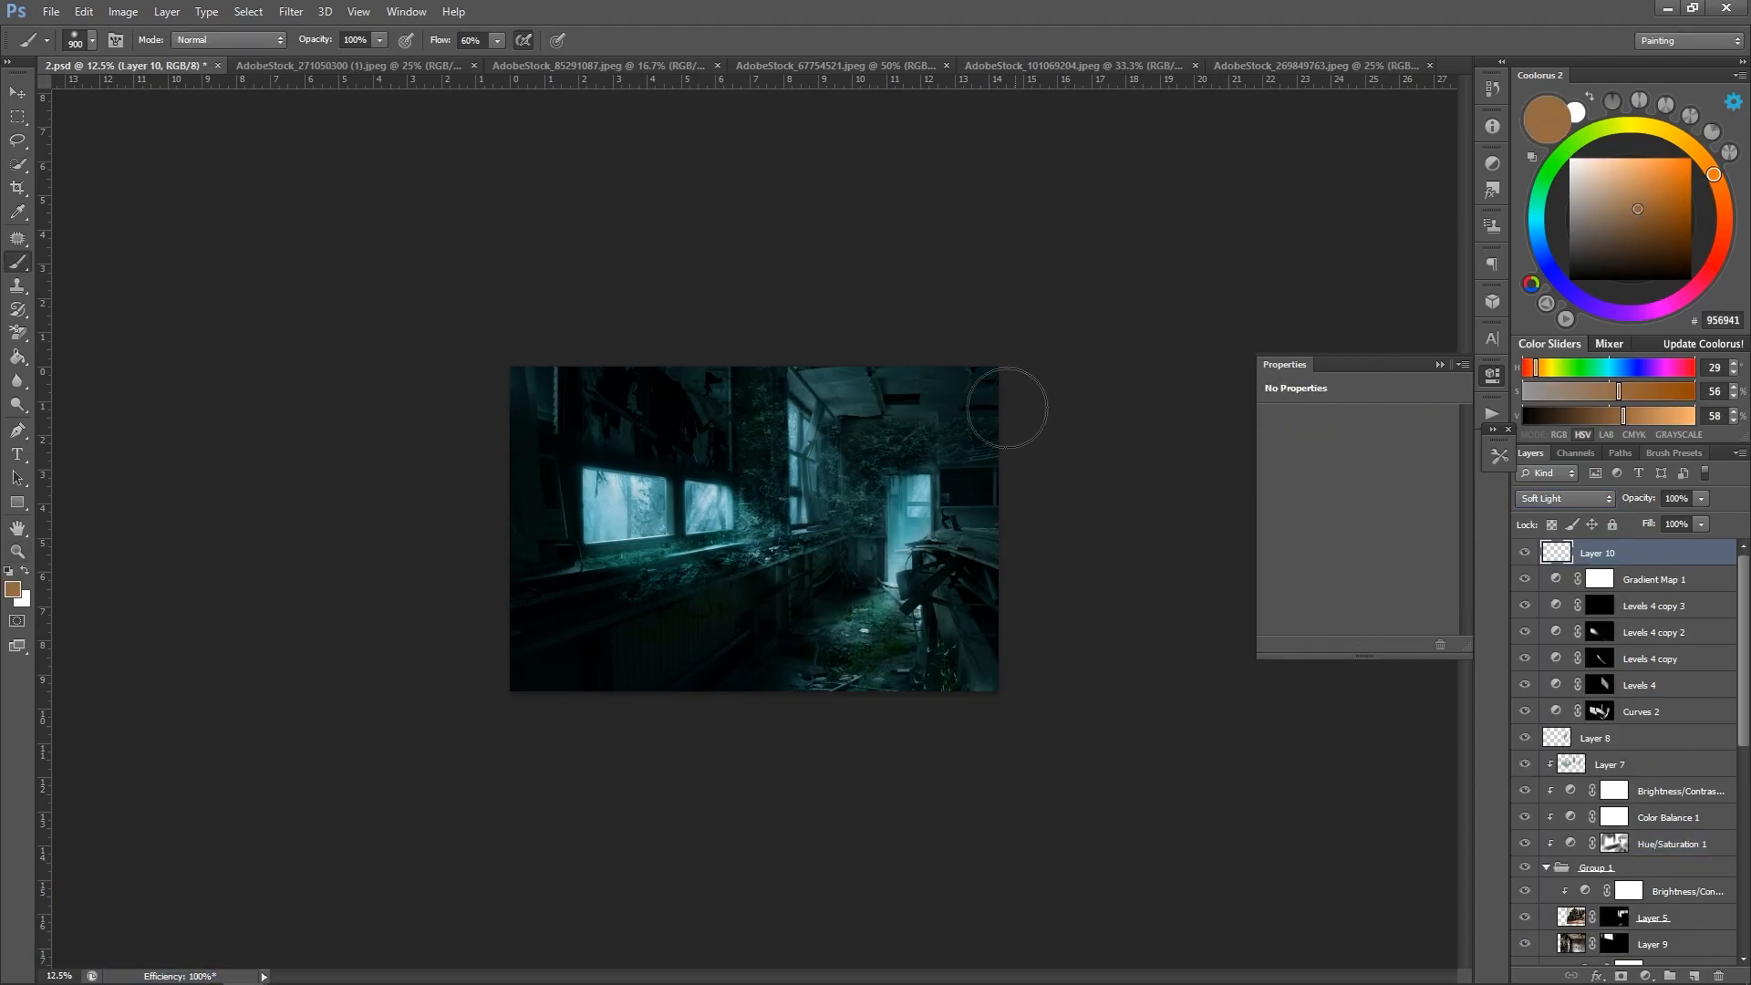
key(bracketright)
click(1680, 159)
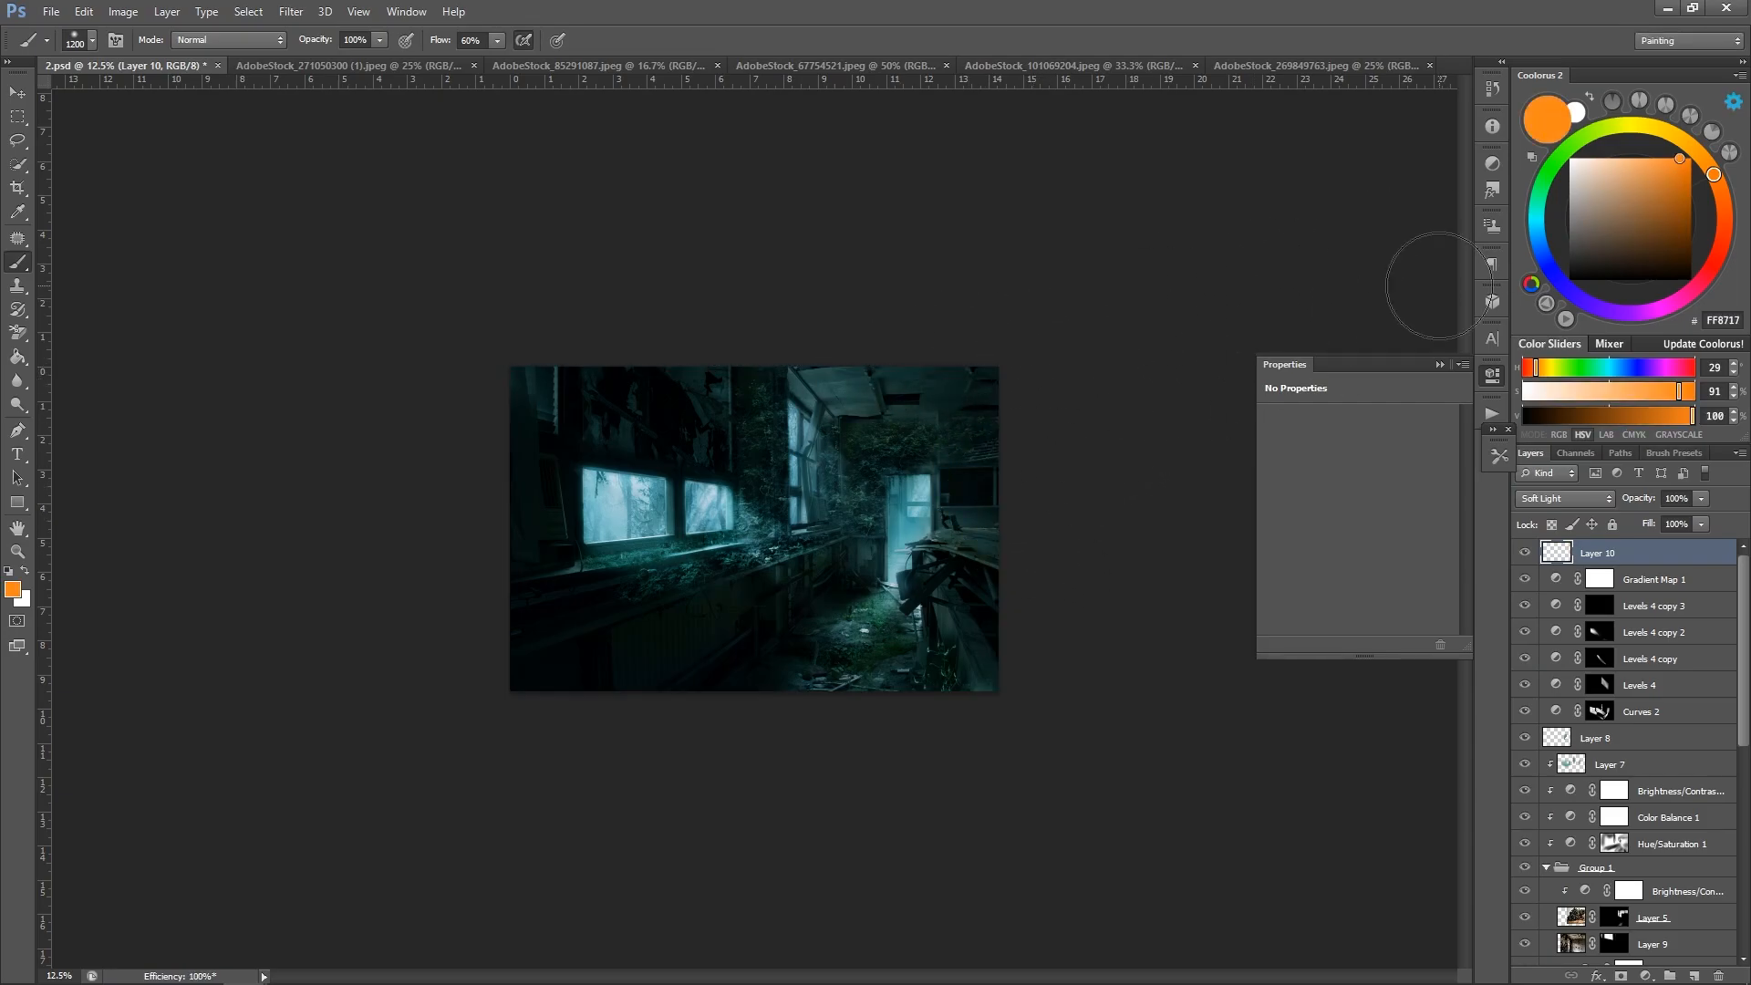
Try tinting the room on the Soft Light layer with blues 1E2068 and 2E5BFF at brush size 1500, and clear the layer.
click(1544, 258)
click(1656, 230)
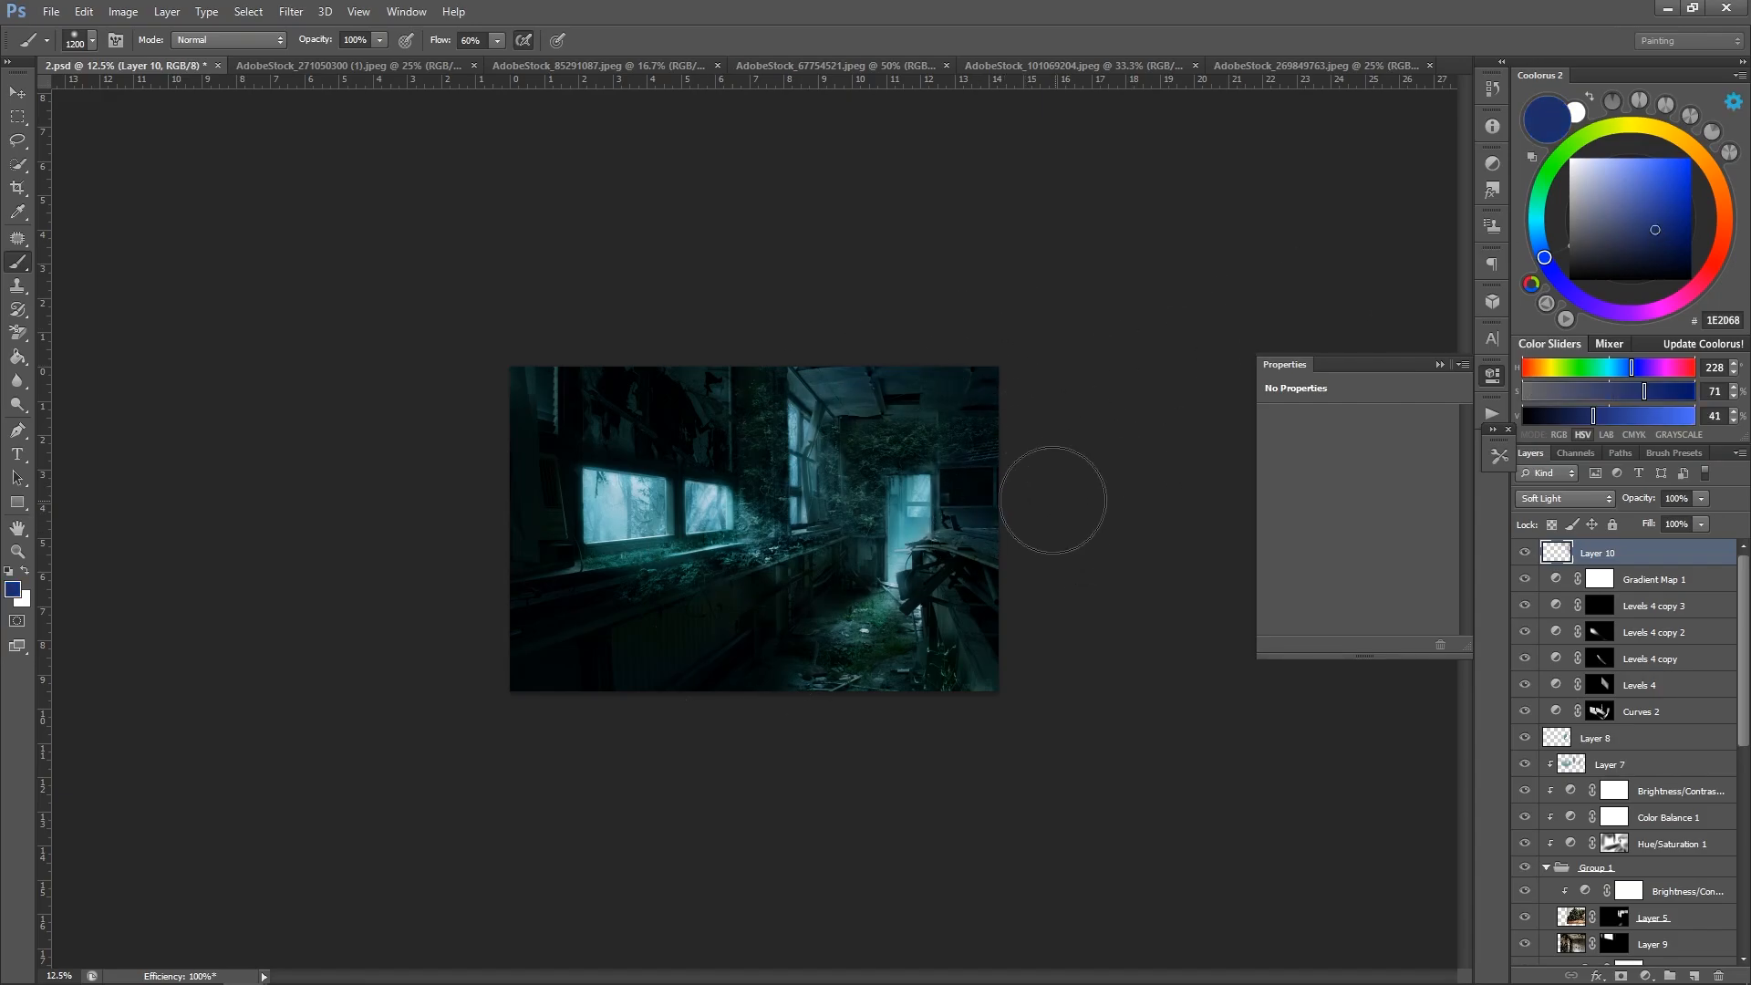
key(bracketright)
key(bracketright)
key(bracketright)
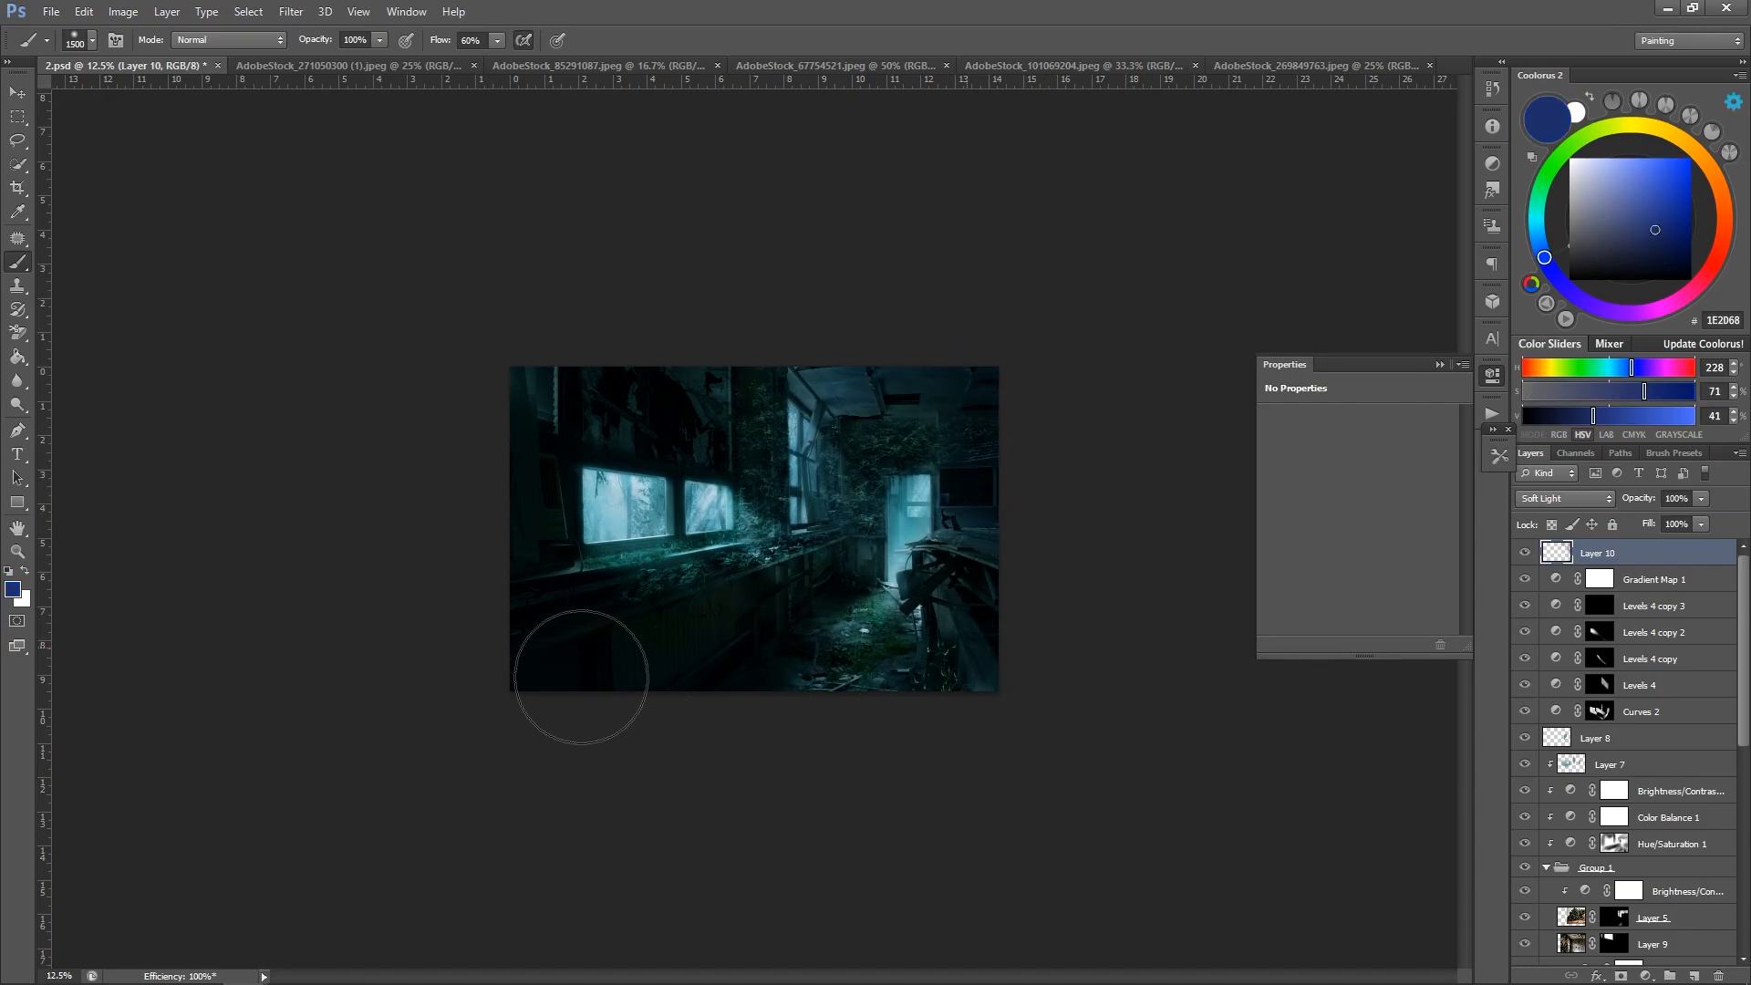
mouse_move(582, 676)
mouse_down()
mouse_move(697, 465)
mouse_move(494, 628)
mouse_move(863, 386)
mouse_move(747, 331)
mouse_up()
click(1670, 159)
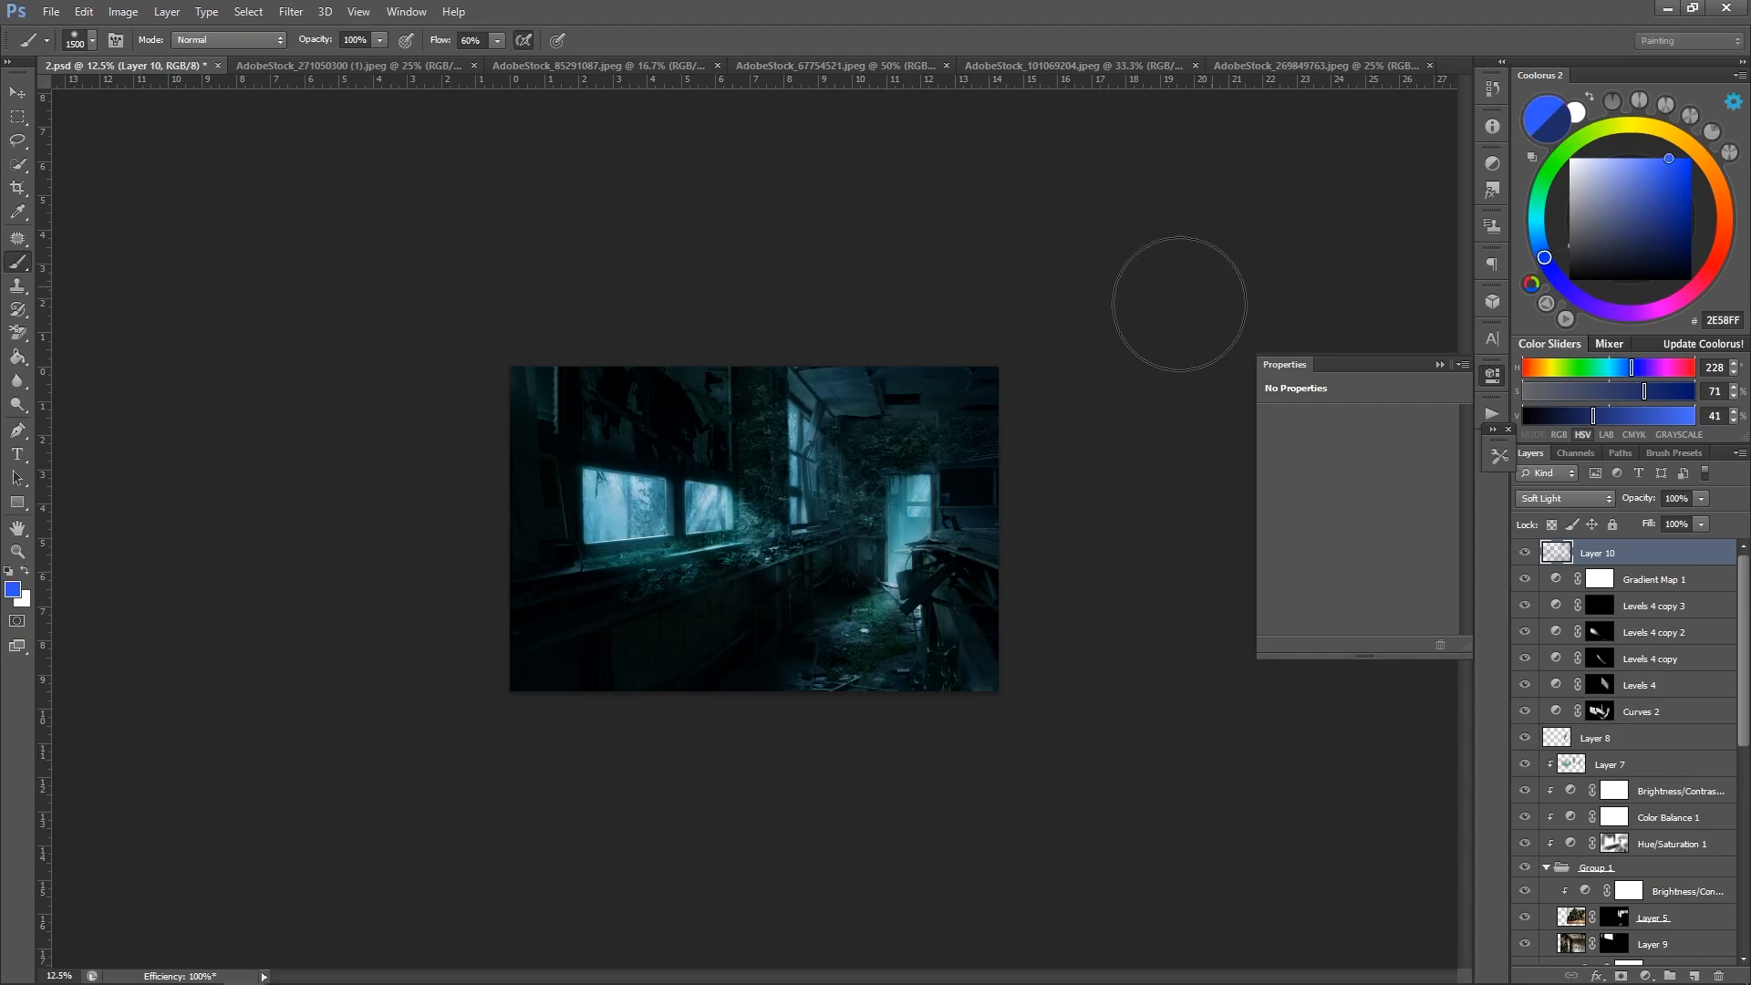
key(ctrl+a)
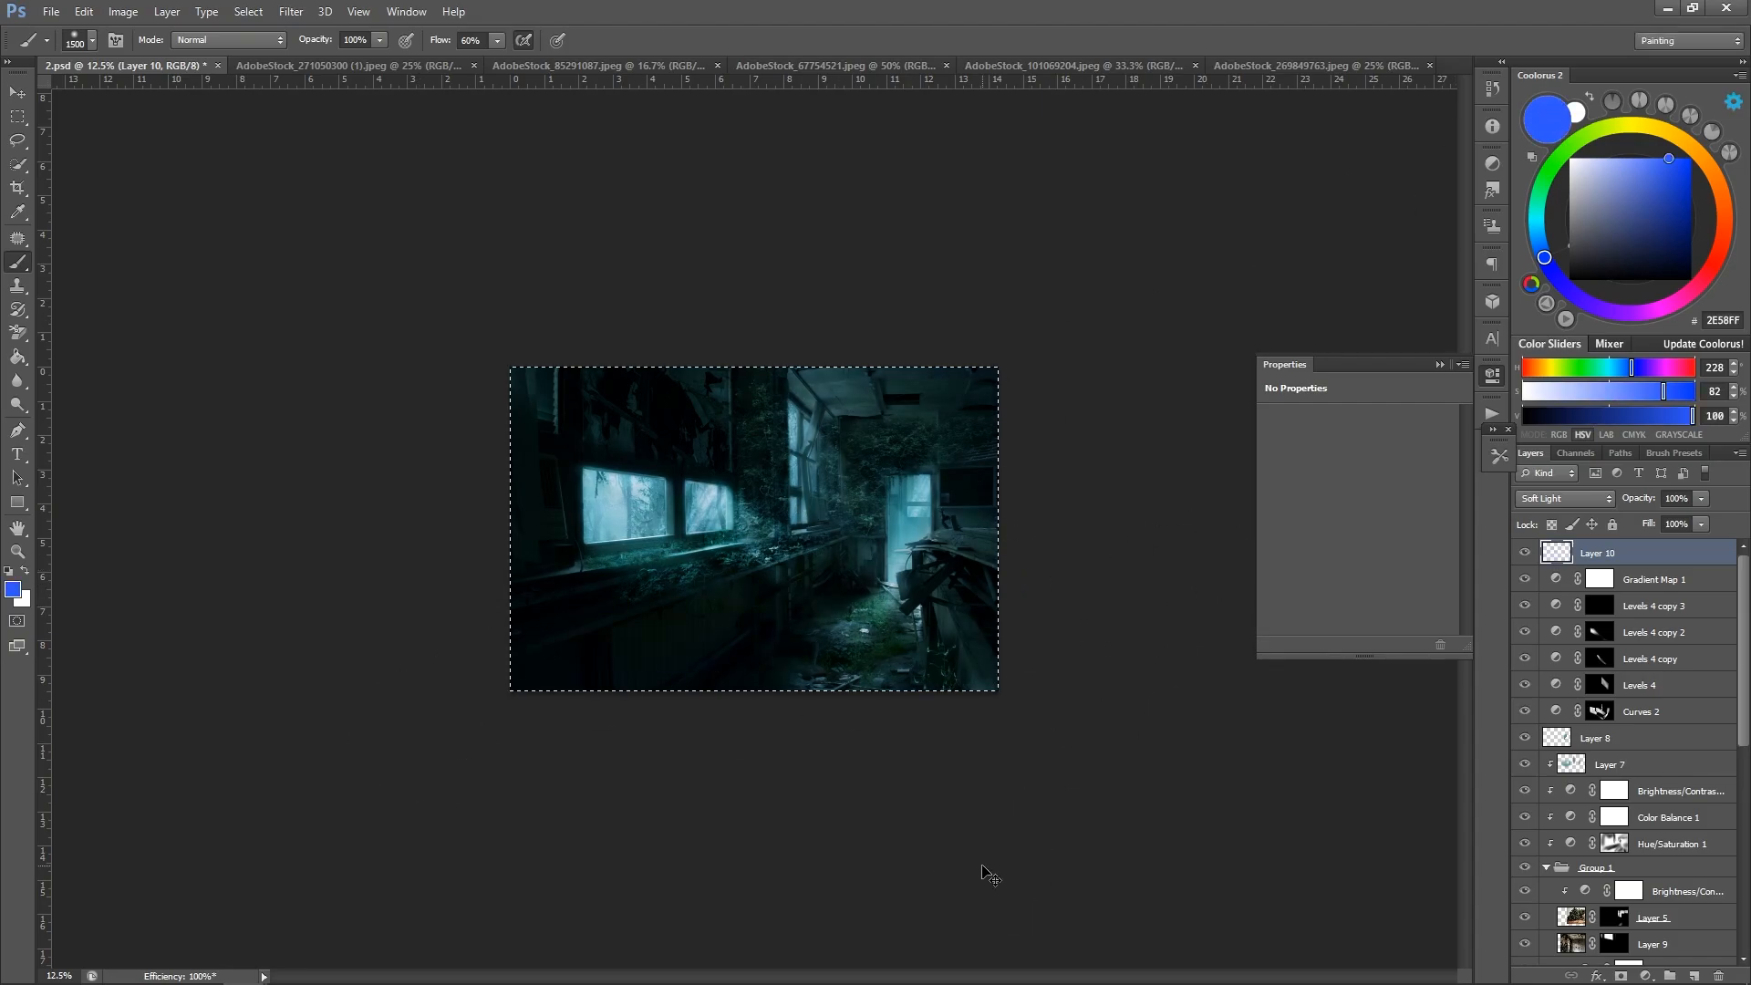
key(ctrl+d)
key(p)
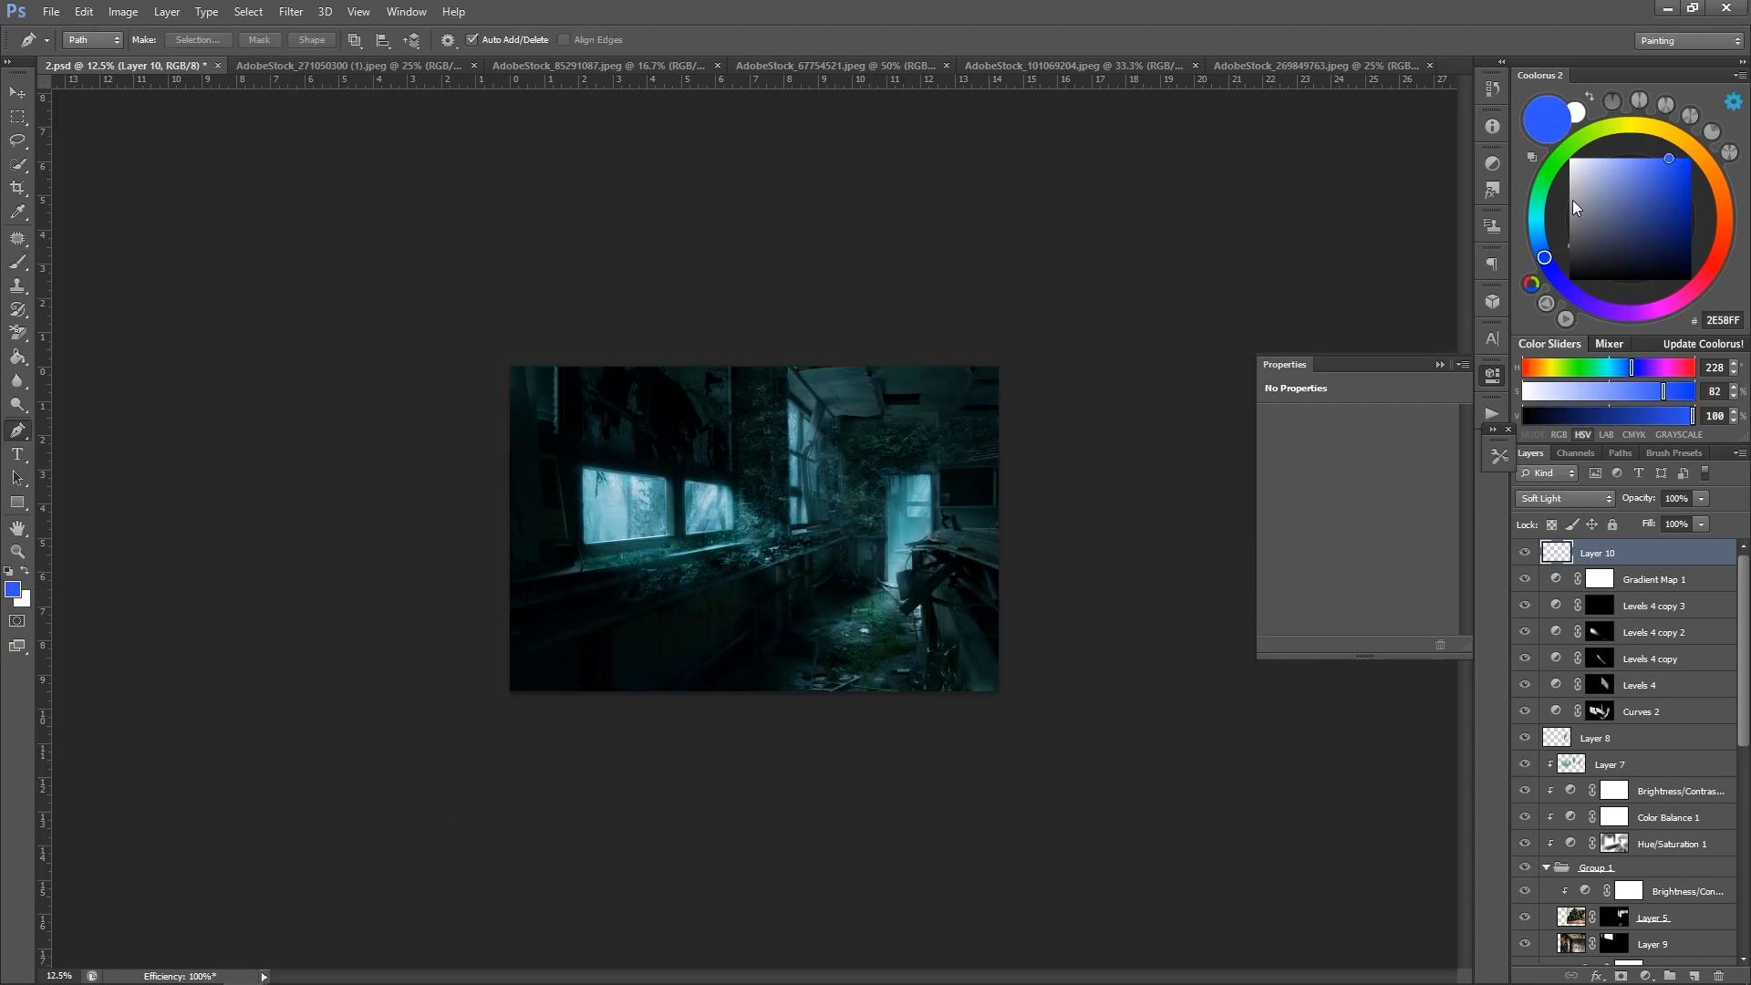
Paint teal 379E9E over the near windows and doorway on the Soft Light layer, reducing the brush size to 1100.
key(b)
click(1537, 219)
click(1649, 204)
click(958, 534)
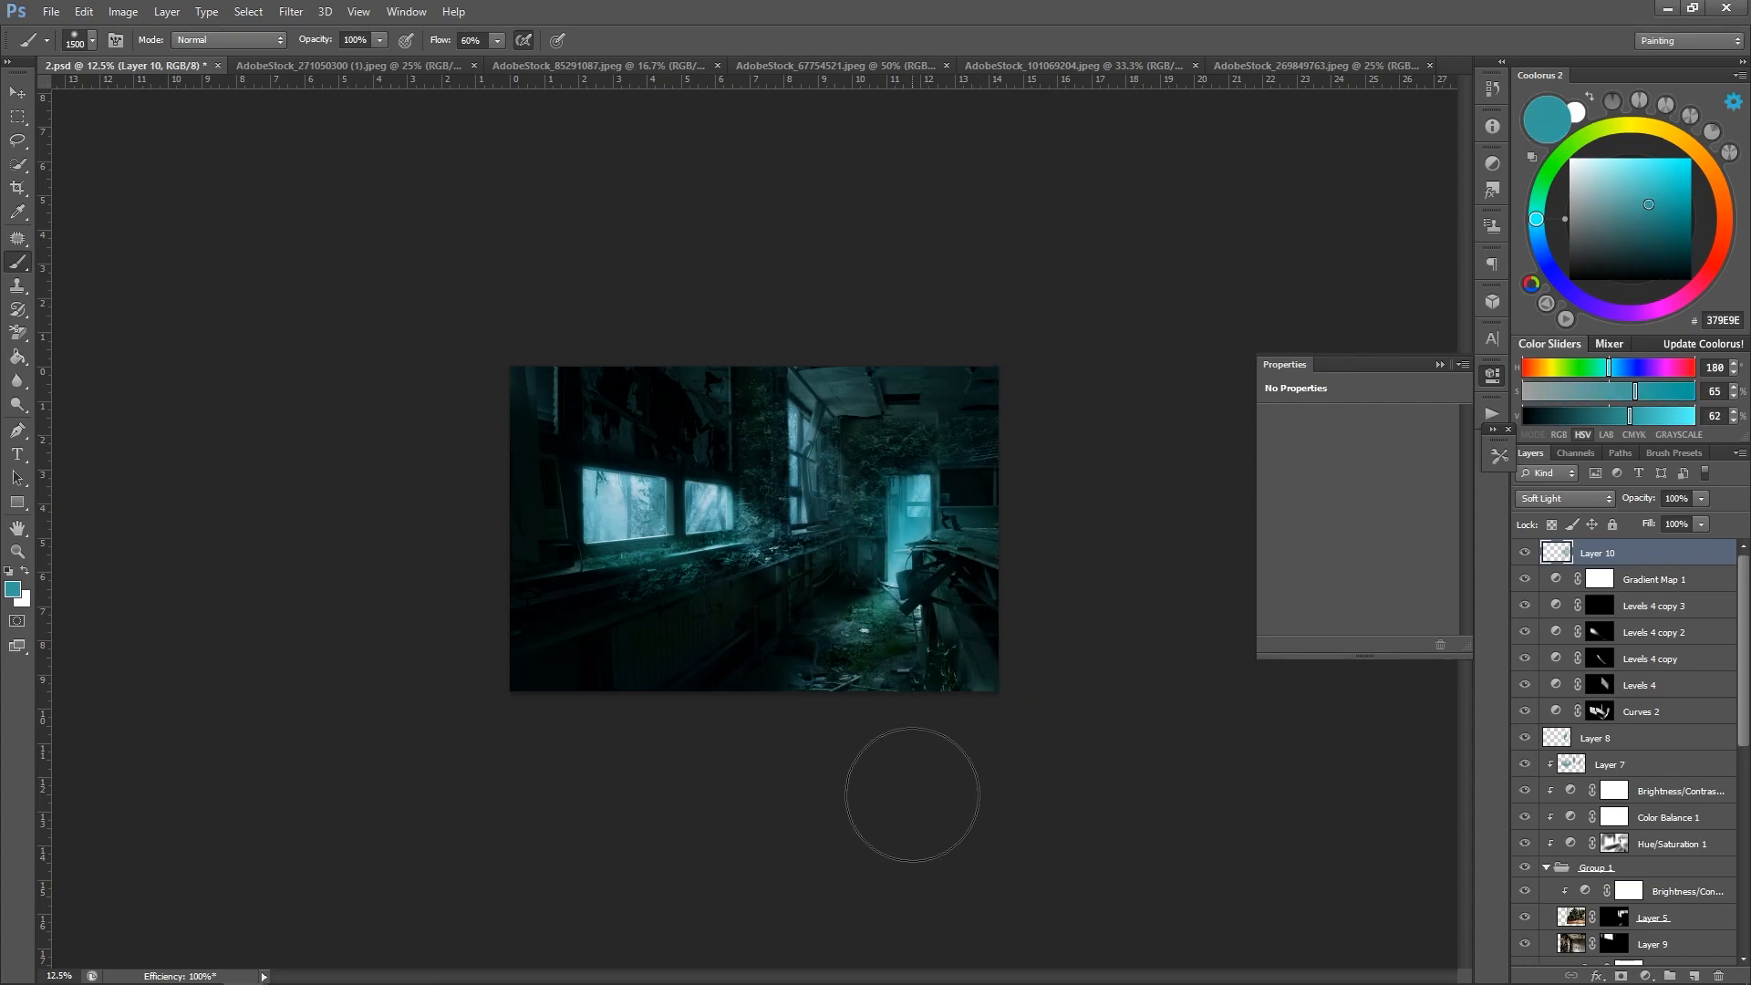
key(bracketleft)
key(bracketleft)
key(bracketleft)
key(bracketleft)
mouse_move(594, 516)
mouse_down()
mouse_move(735, 499)
mouse_move(726, 516)
mouse_up()
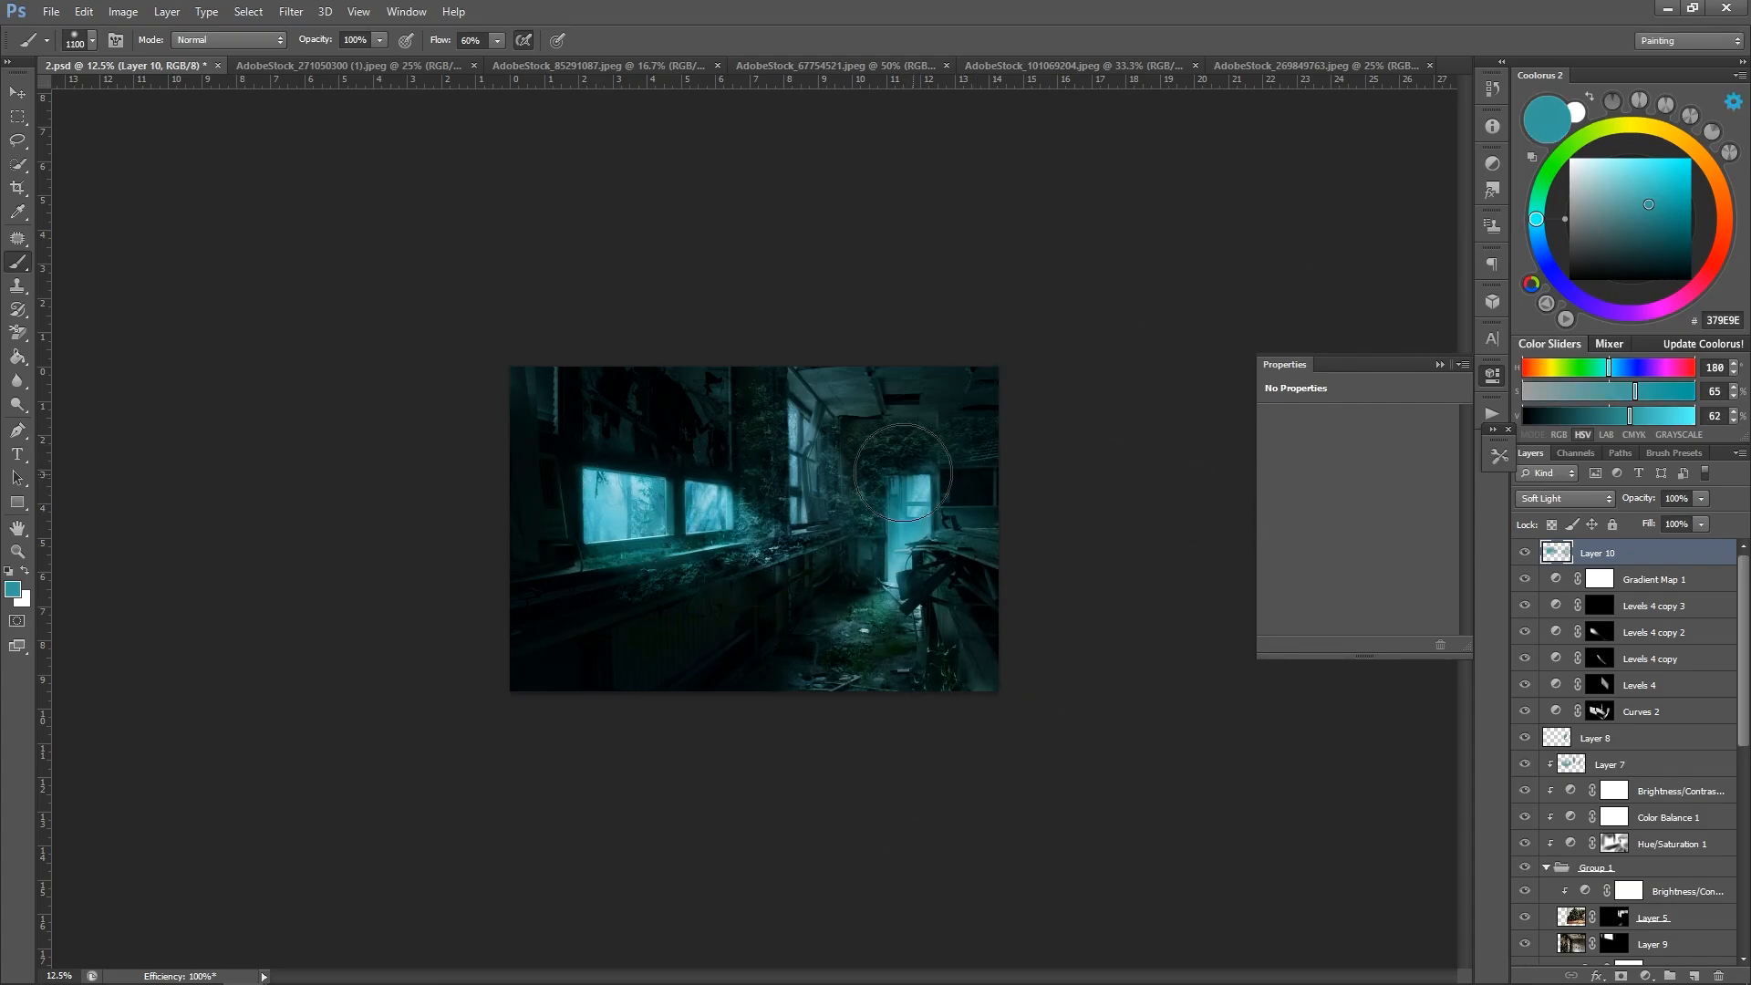
Paint darker teal 1C7070 around the tall window on the Soft Light layer, reducing the brush size to 800.
key(bracketleft)
key(bracketleft)
key(bracketleft)
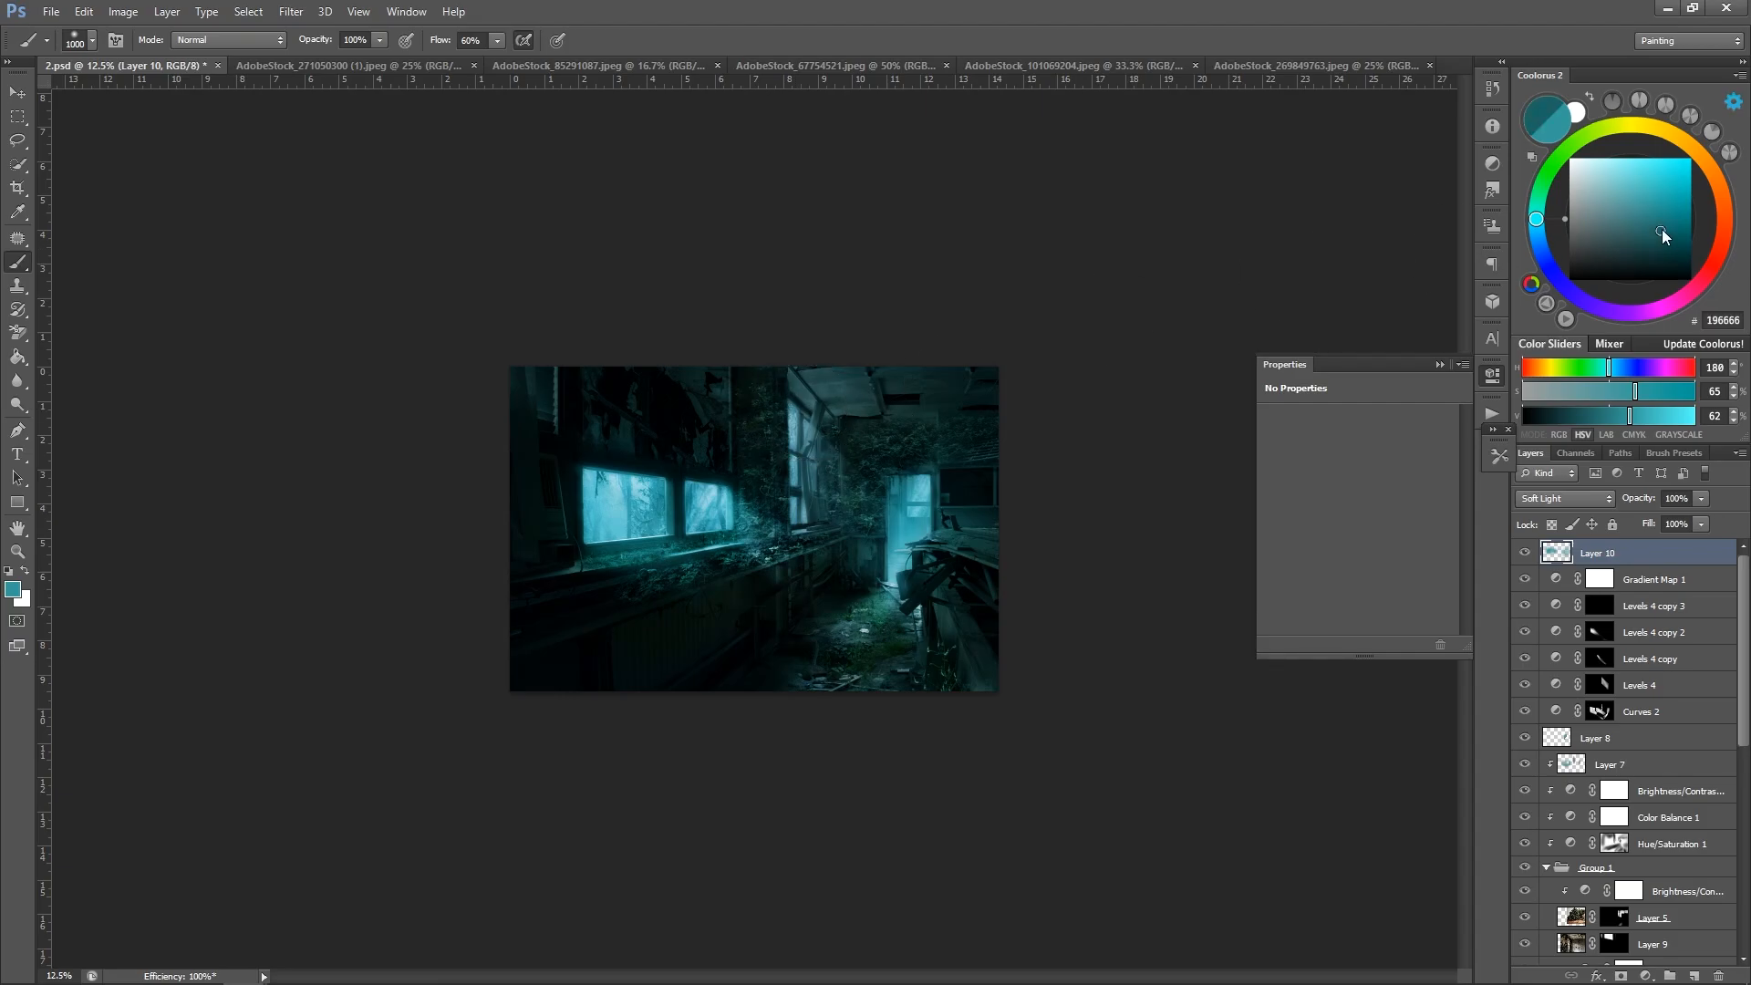
alt+click(798, 536)
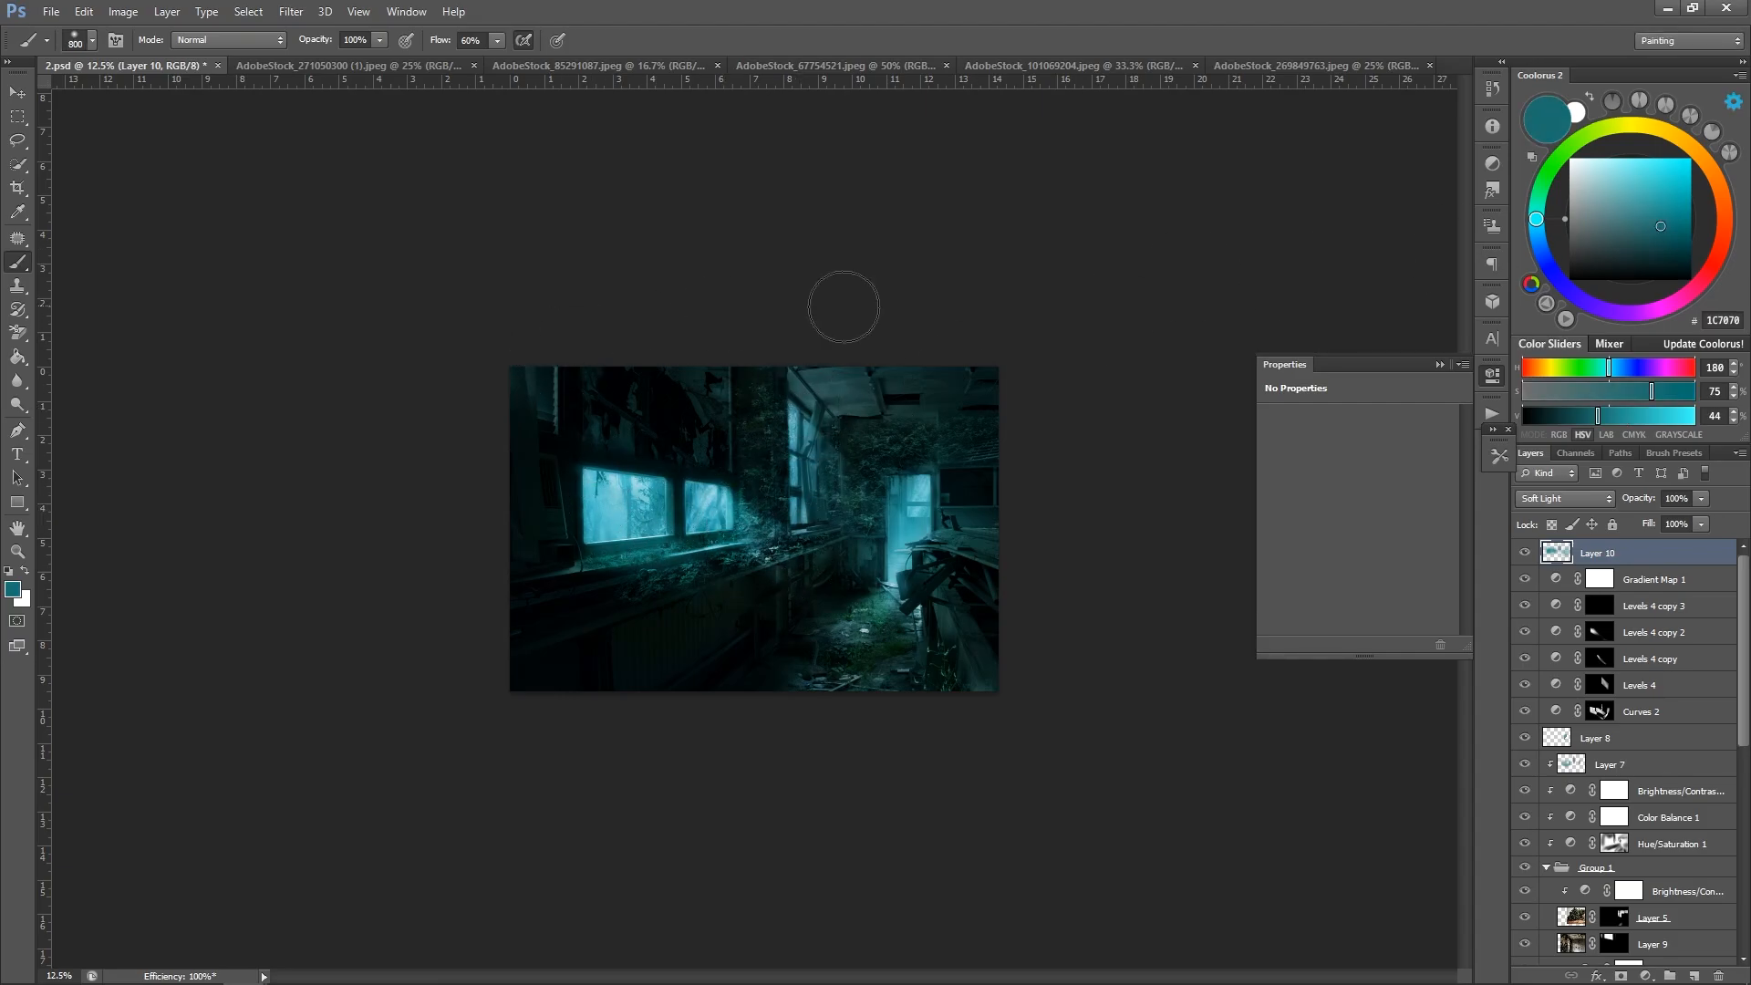
Add a Curves adjustment above Levels 4 copy 3, raise its midtones to brighten the image, and invert its mask to black.
key(z)
alt+click(816, 319)
click(815, 318)
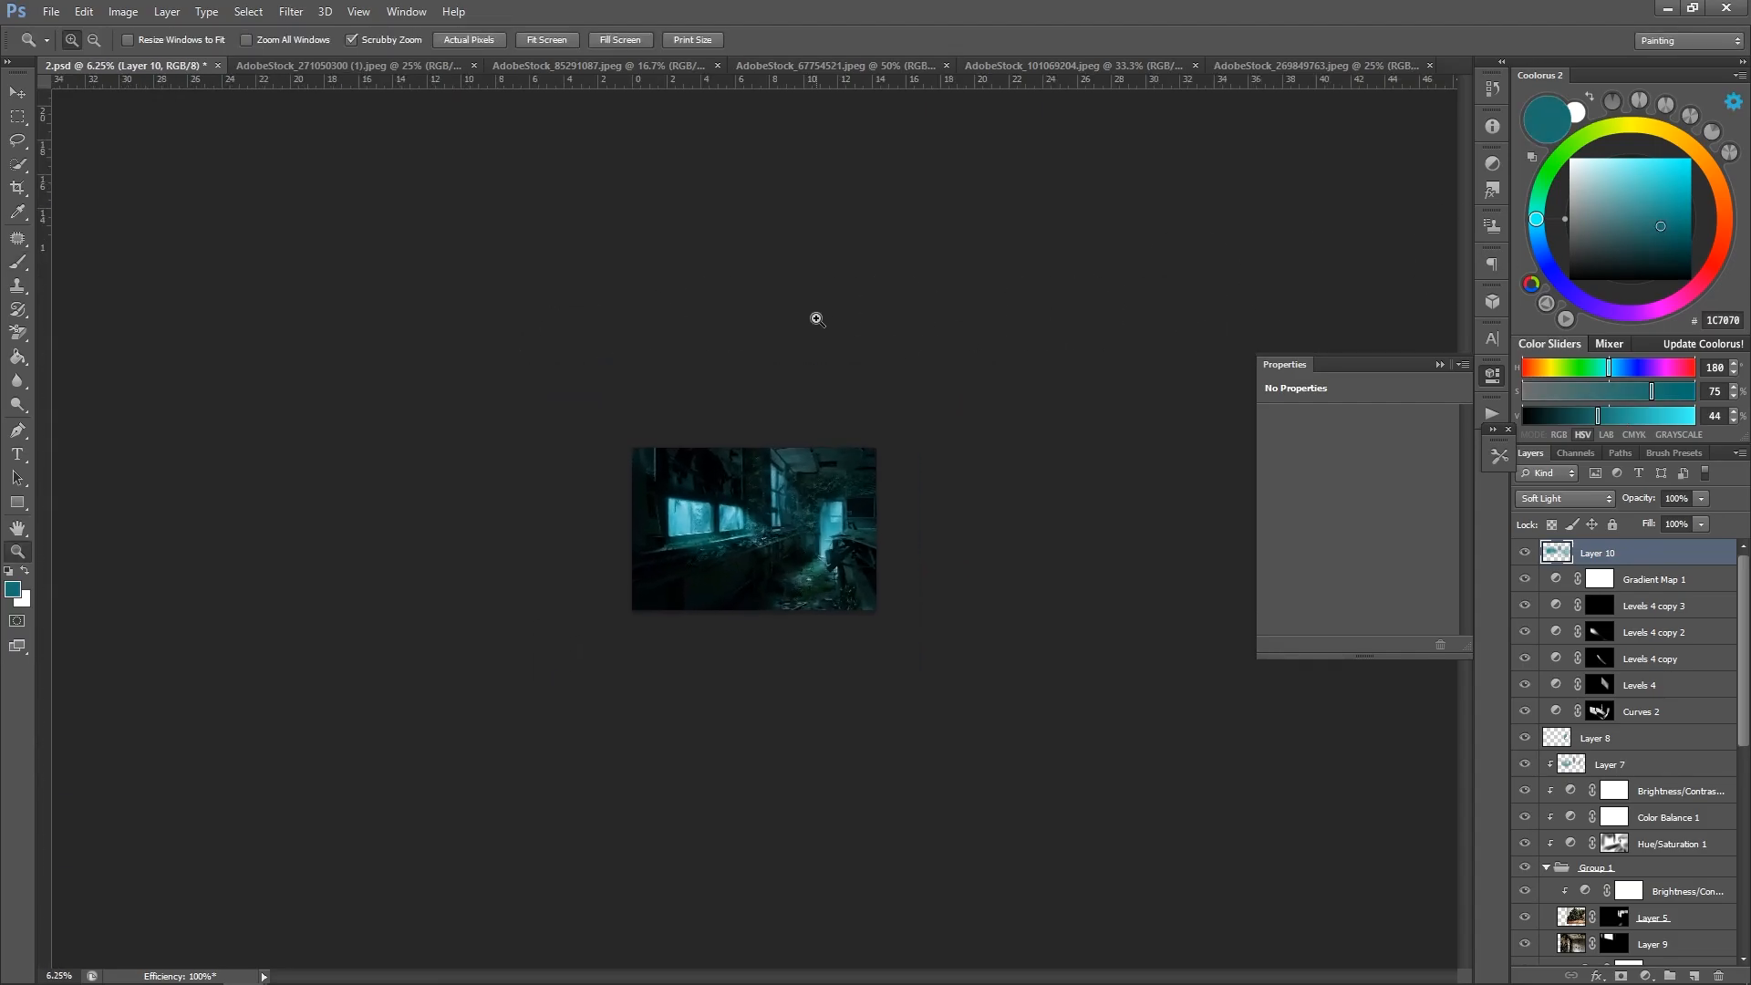
click(1659, 605)
click(1647, 976)
click(1633, 704)
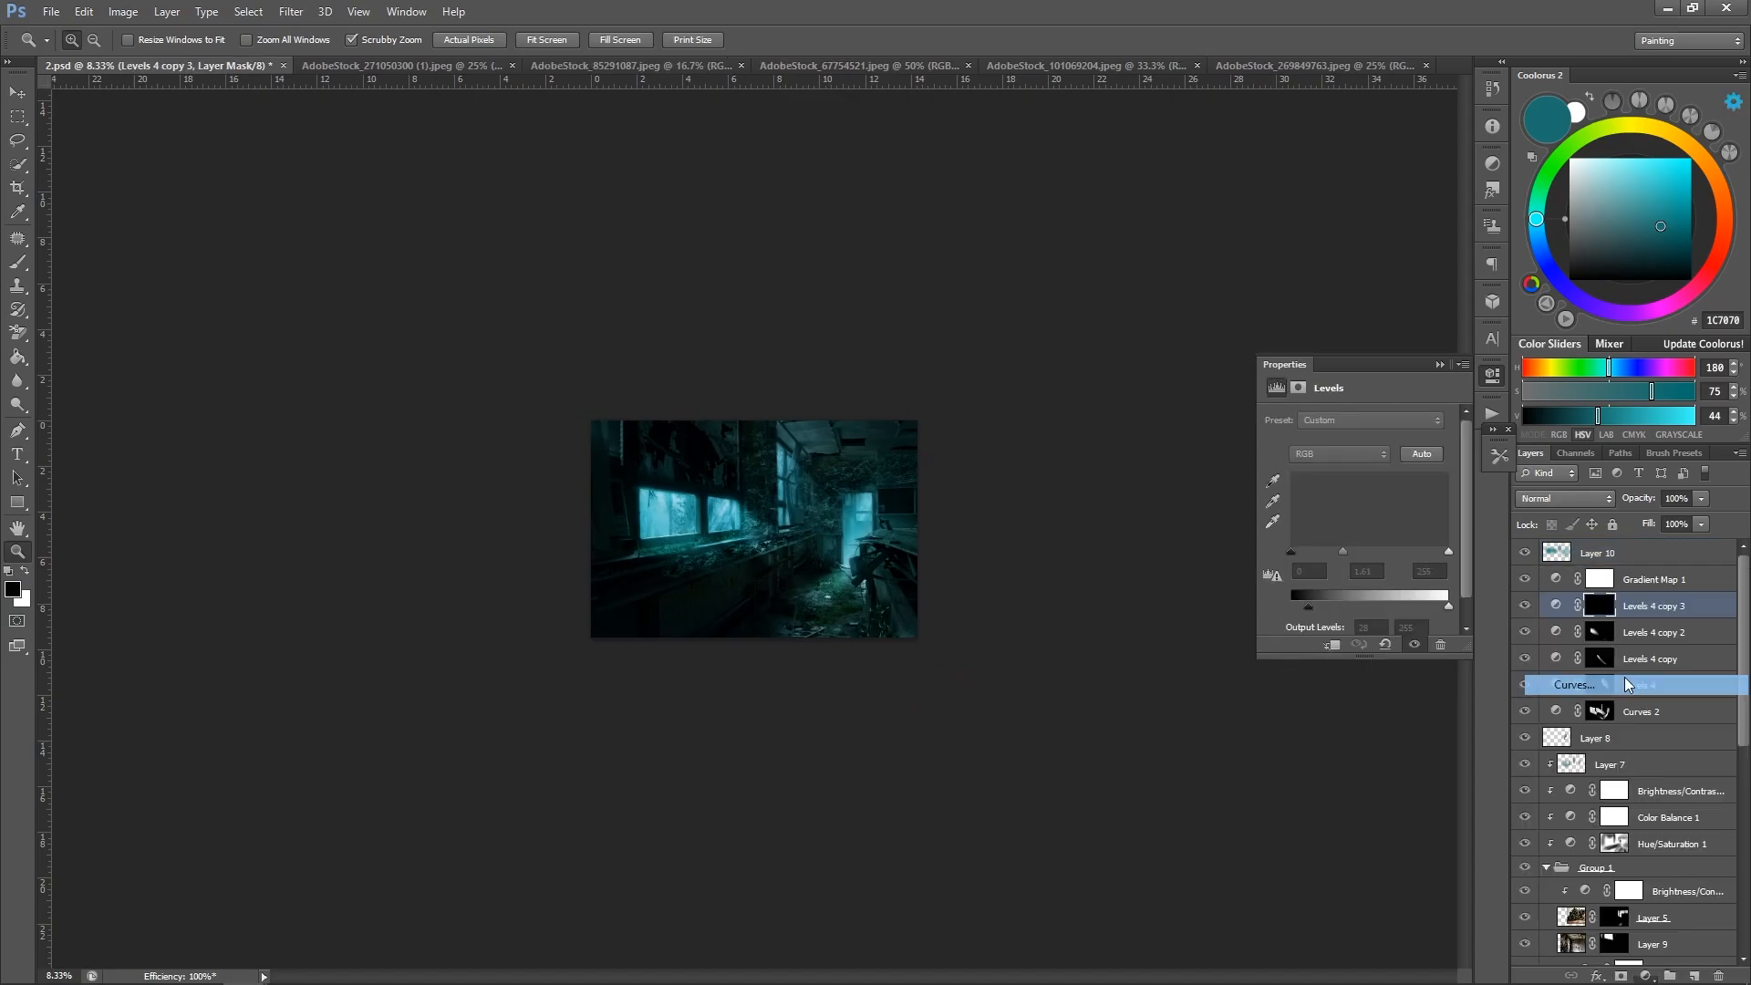
drag(1377, 529, 1357, 511)
key(ctrl+i)
Paint white on the Curves 3 mask at brush size 1100 to brighten dark areas of the room, and save the document.
key(b)
key(x)
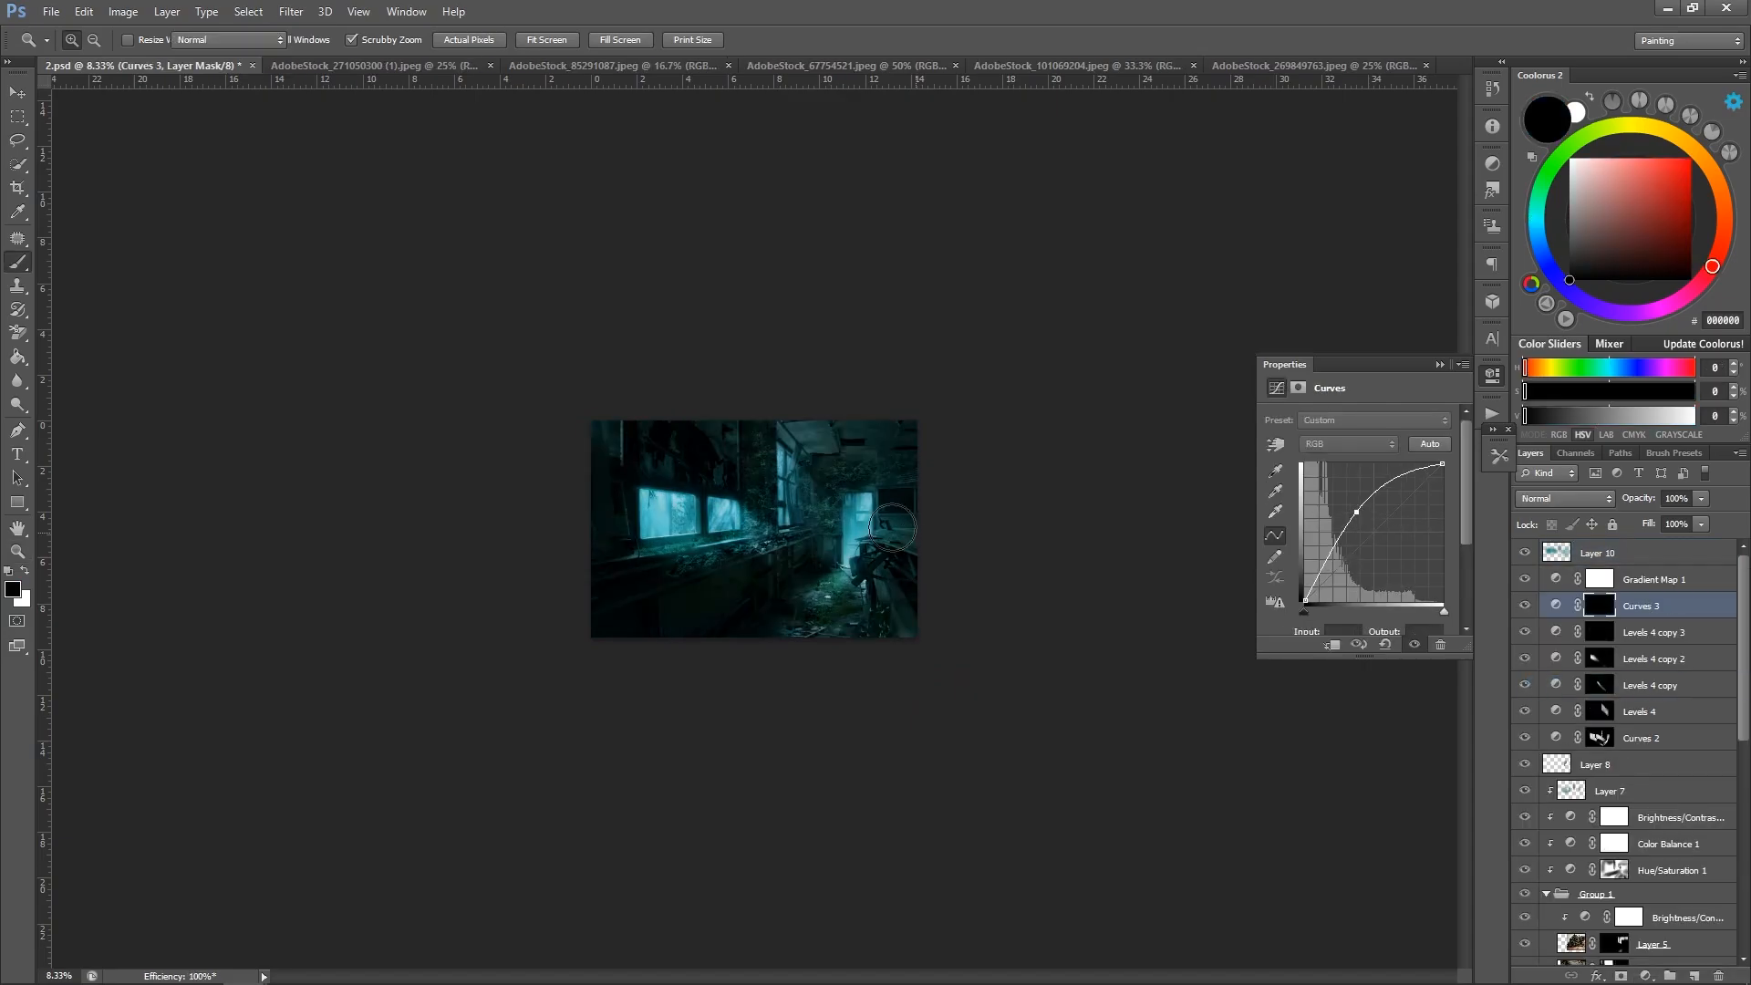
mouse_move(642, 457)
mouse_down()
mouse_move(606, 526)
mouse_move(614, 556)
mouse_move(682, 291)
mouse_move(872, 305)
mouse_move(600, 464)
mouse_move(608, 566)
mouse_move(913, 655)
mouse_up()
key(ctrl+z)
key(x)
key(x)
key(x)
key(x)
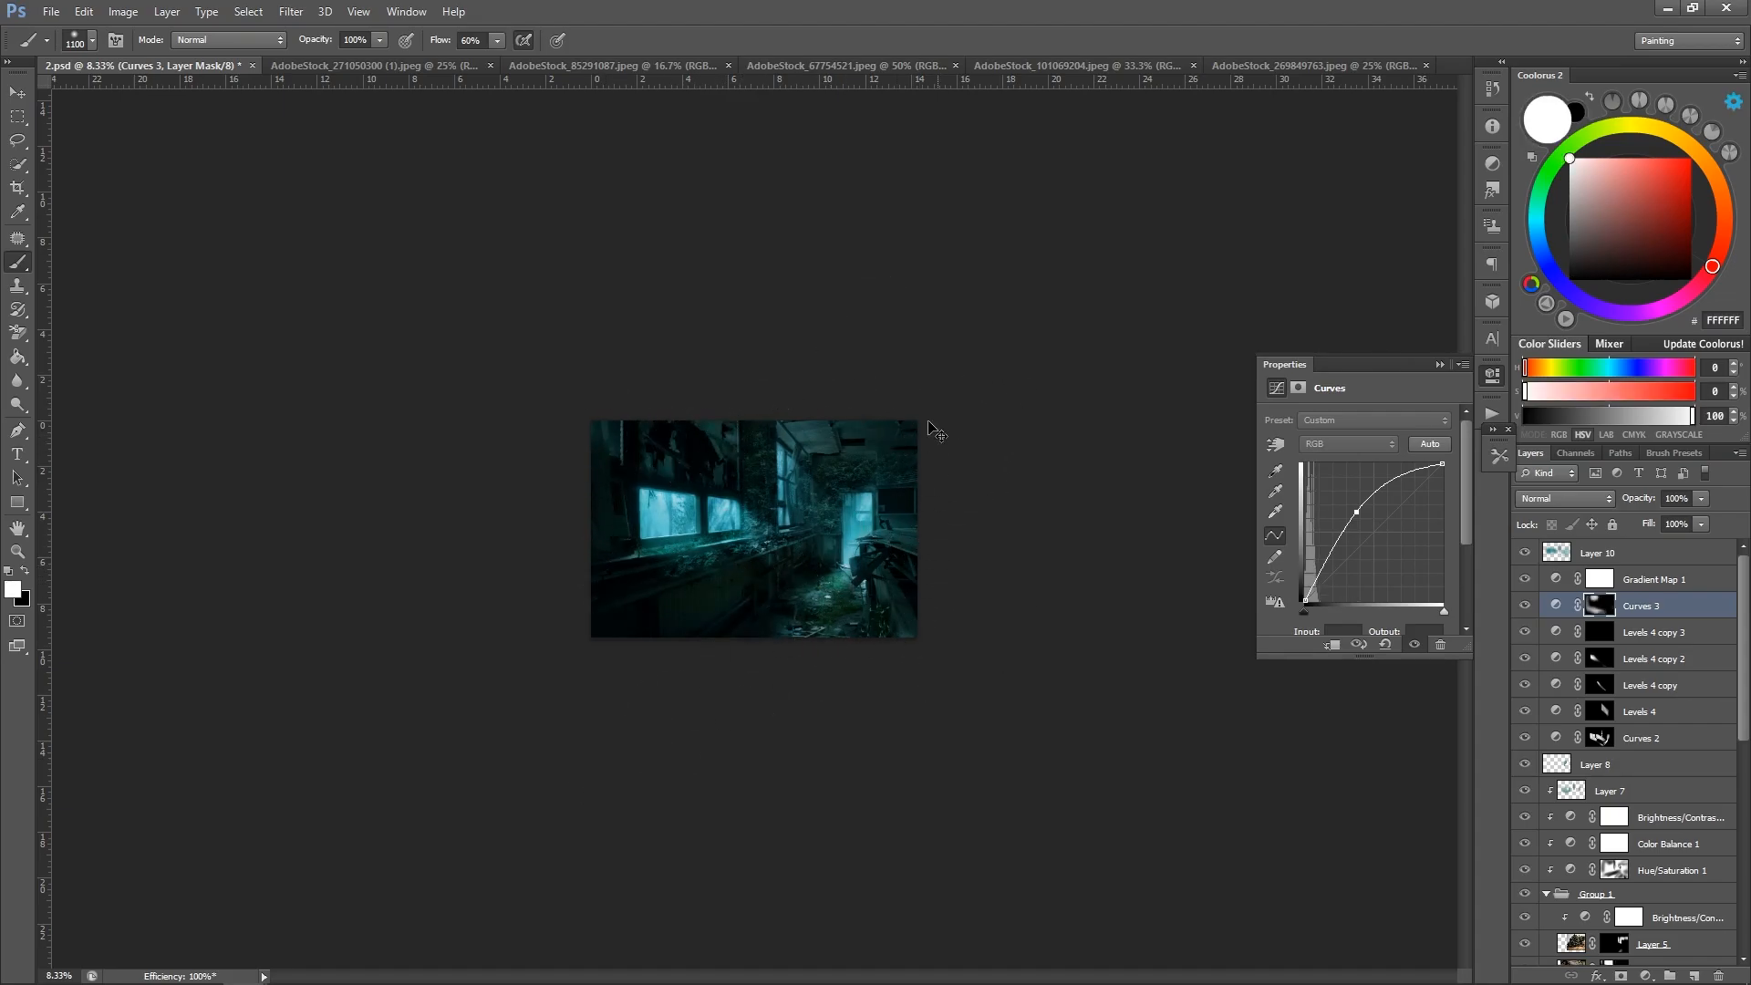
key(ctrl+z)
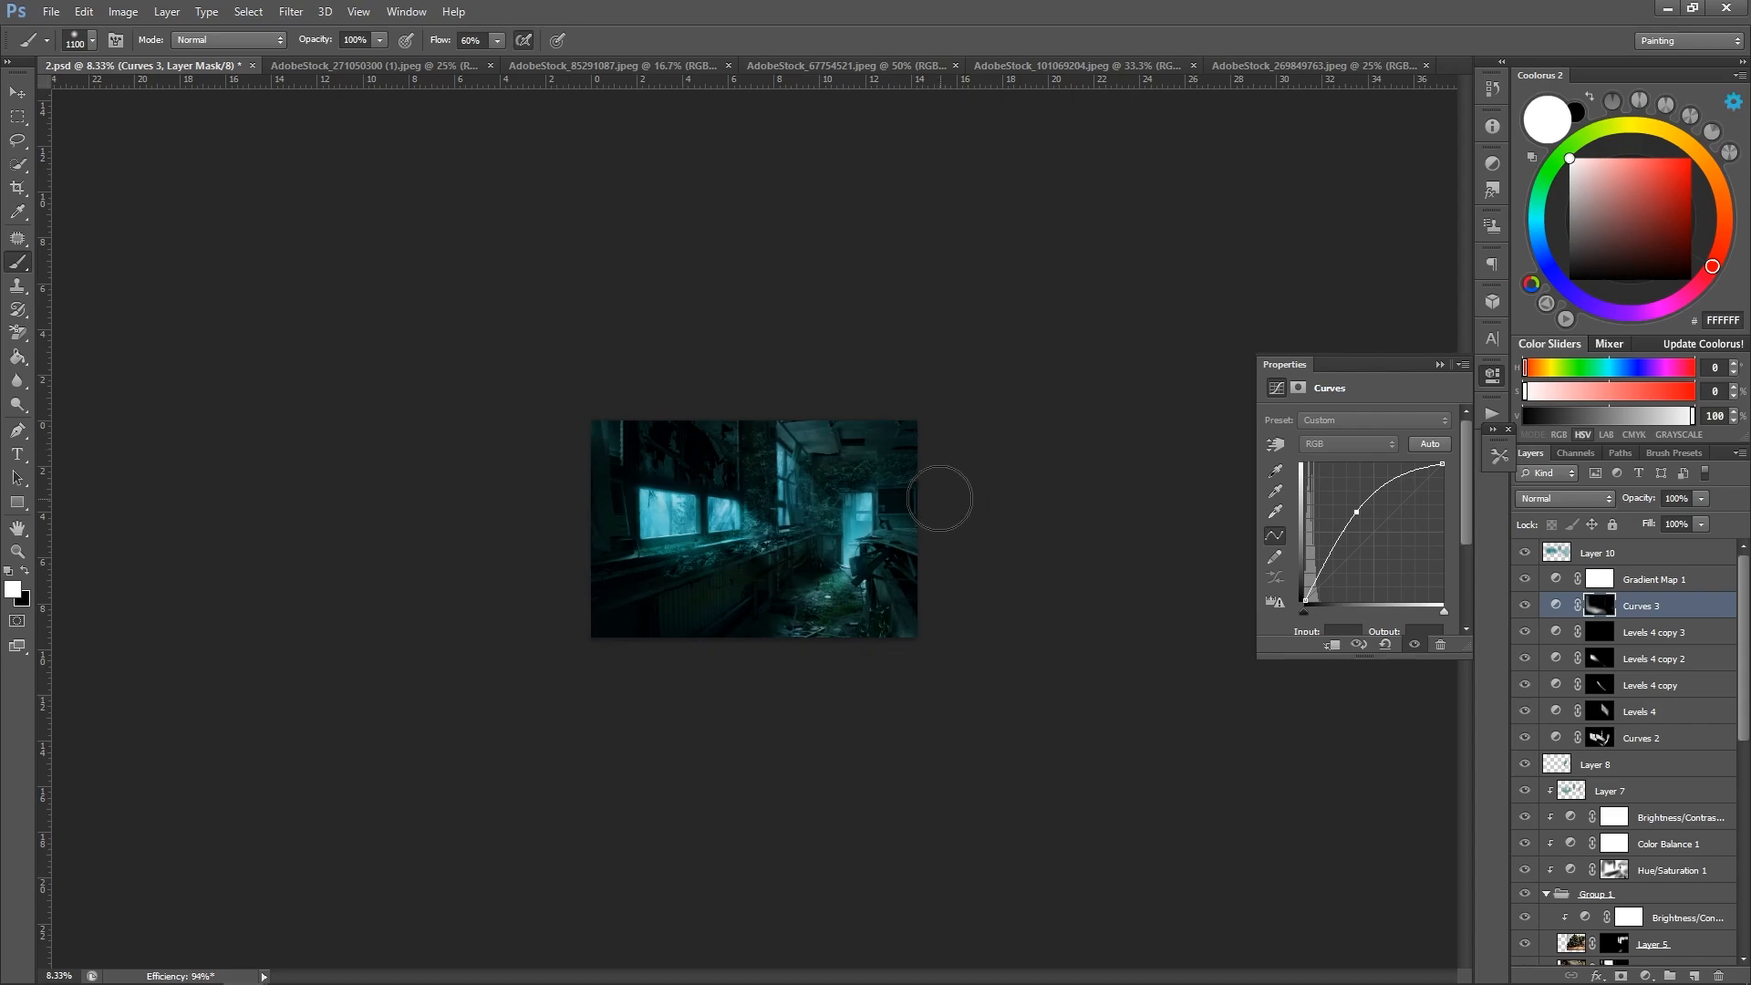
key(ctrl+s)
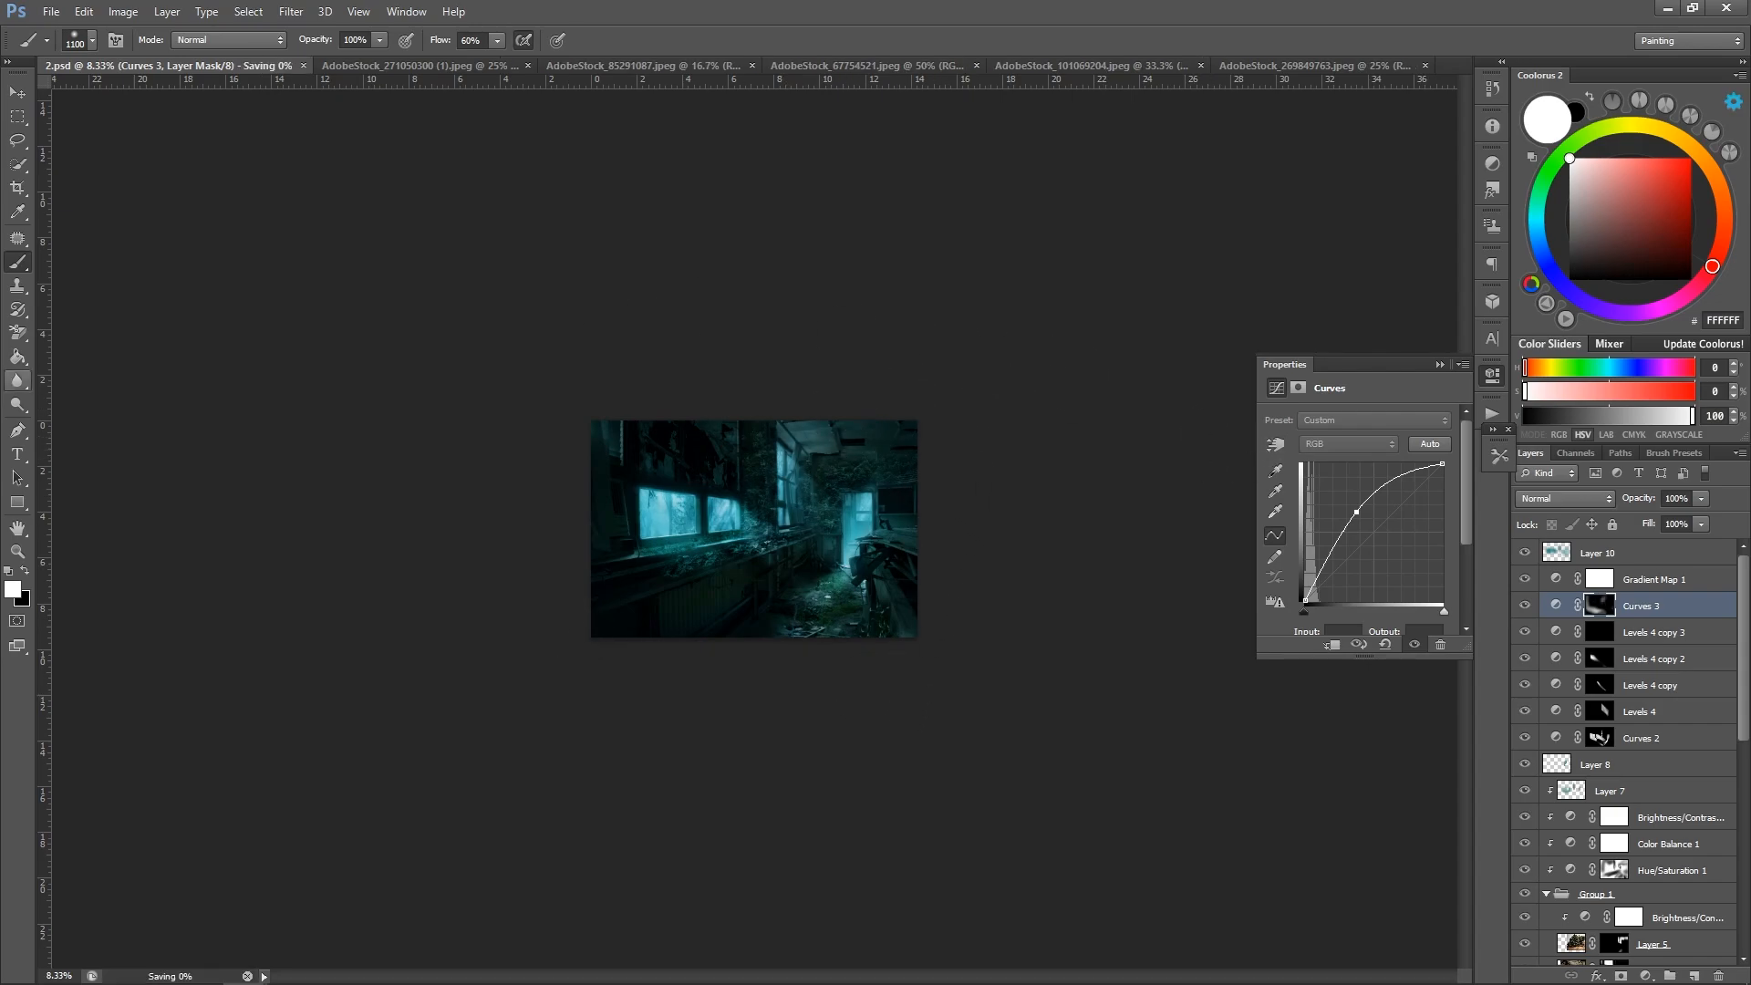